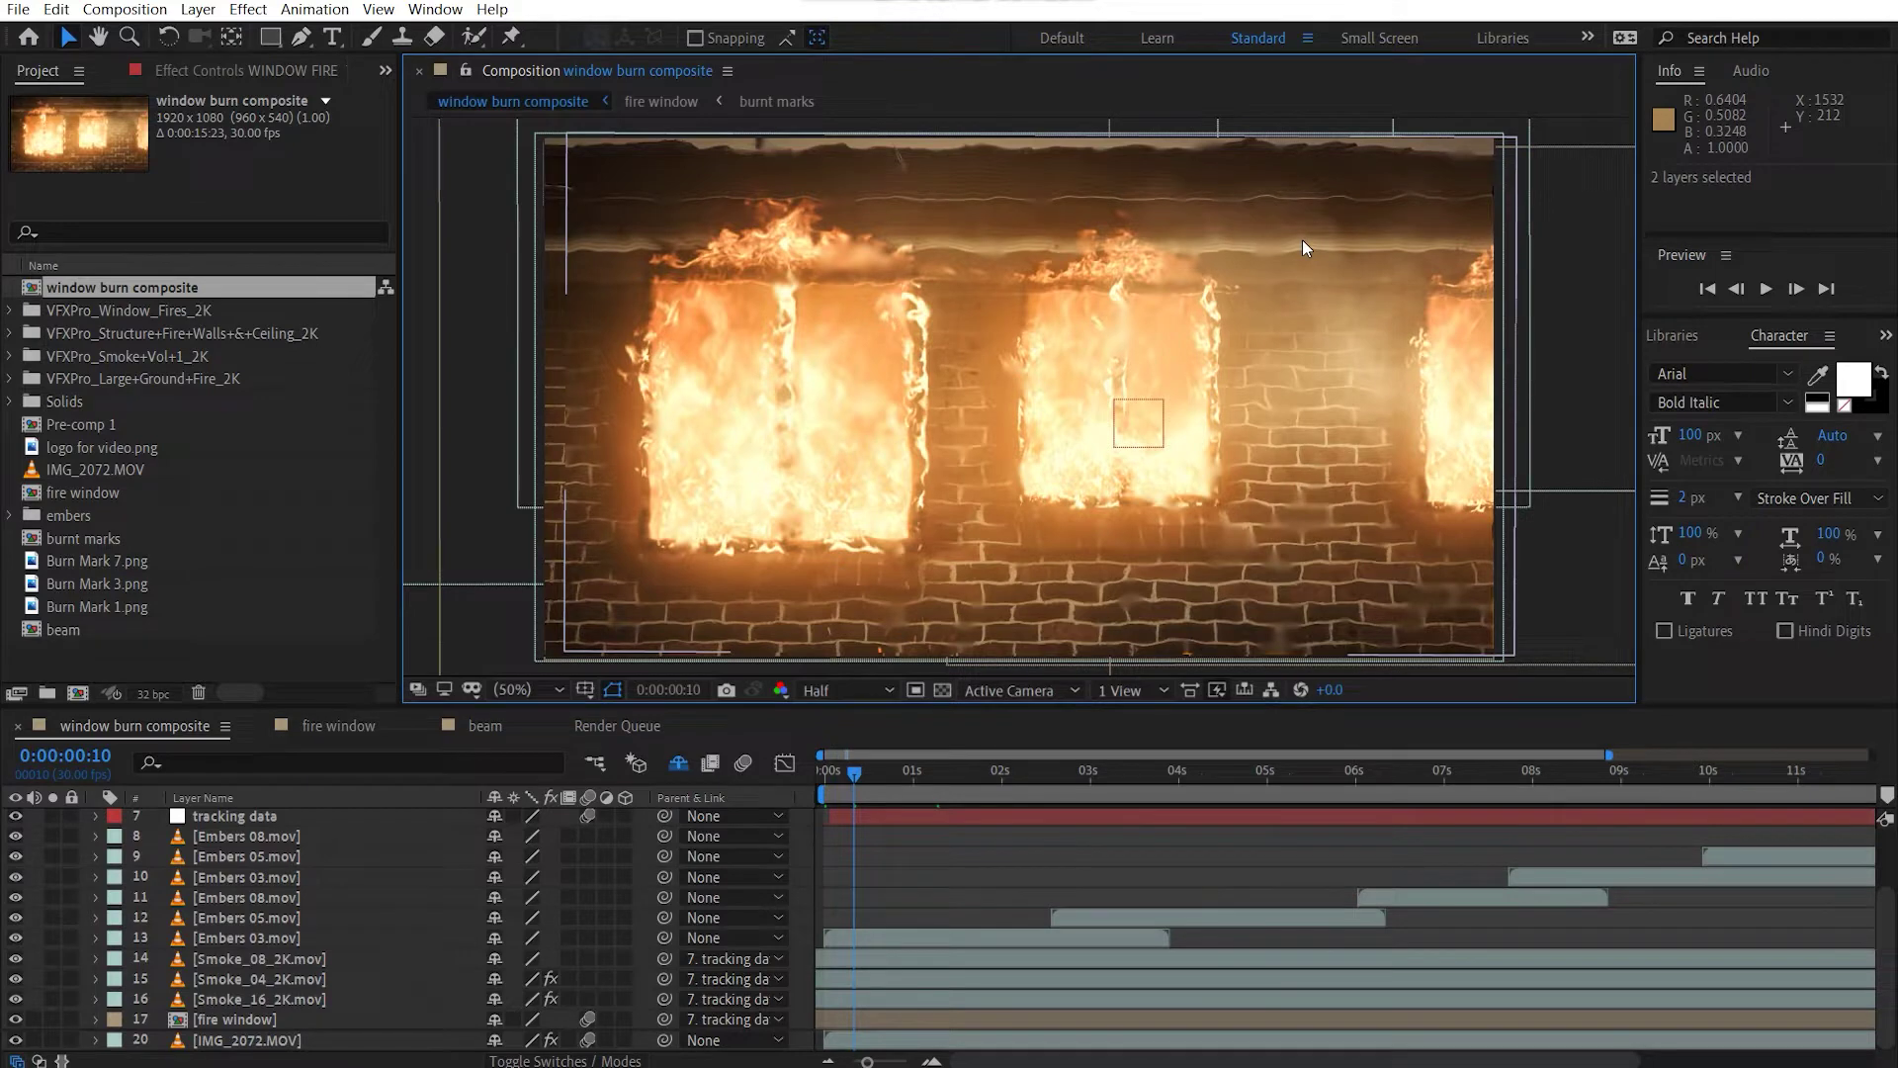
# Pan across the burning windows in the viewer, then set the viewer zoom back to Fit.
pyautogui.scroll(2, 919, 432)
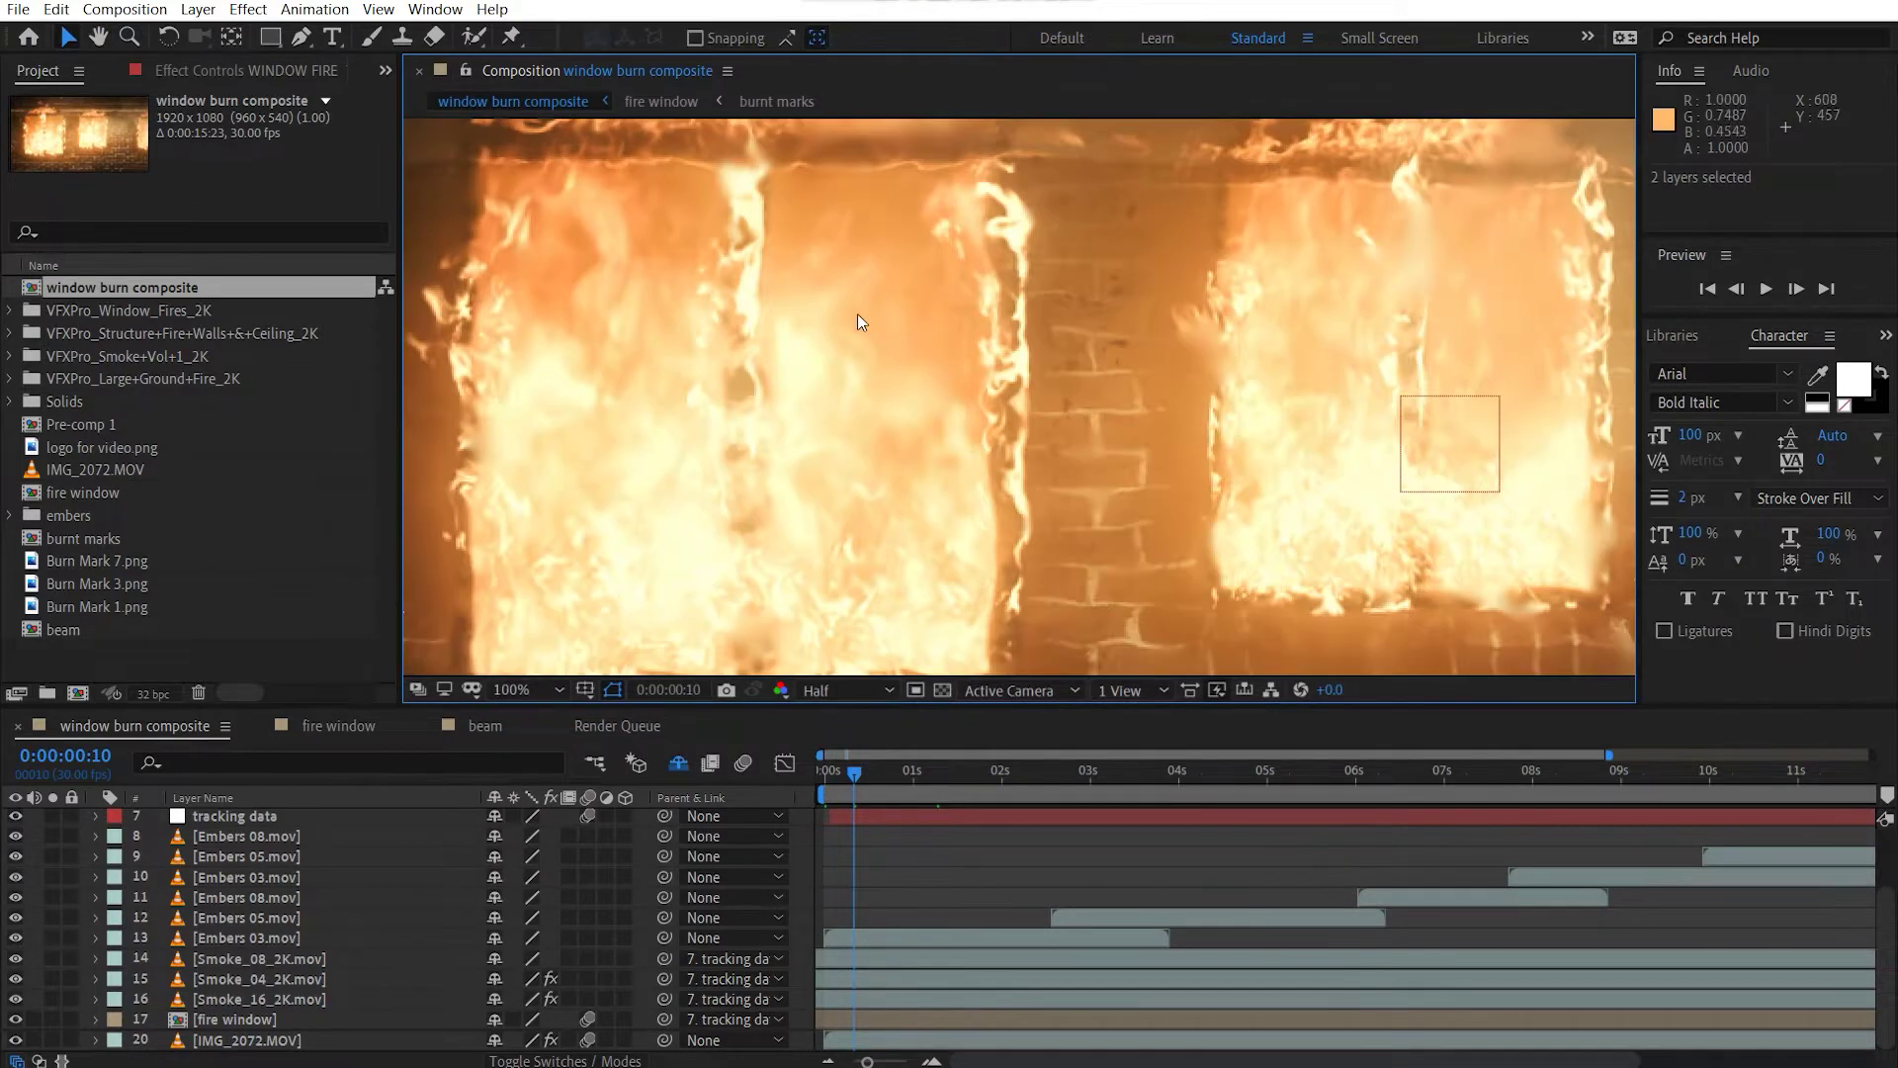
pyautogui.moveTo(858, 322); pyautogui.dragTo(992, 429)
pyautogui.scroll(-2, 900, 435)
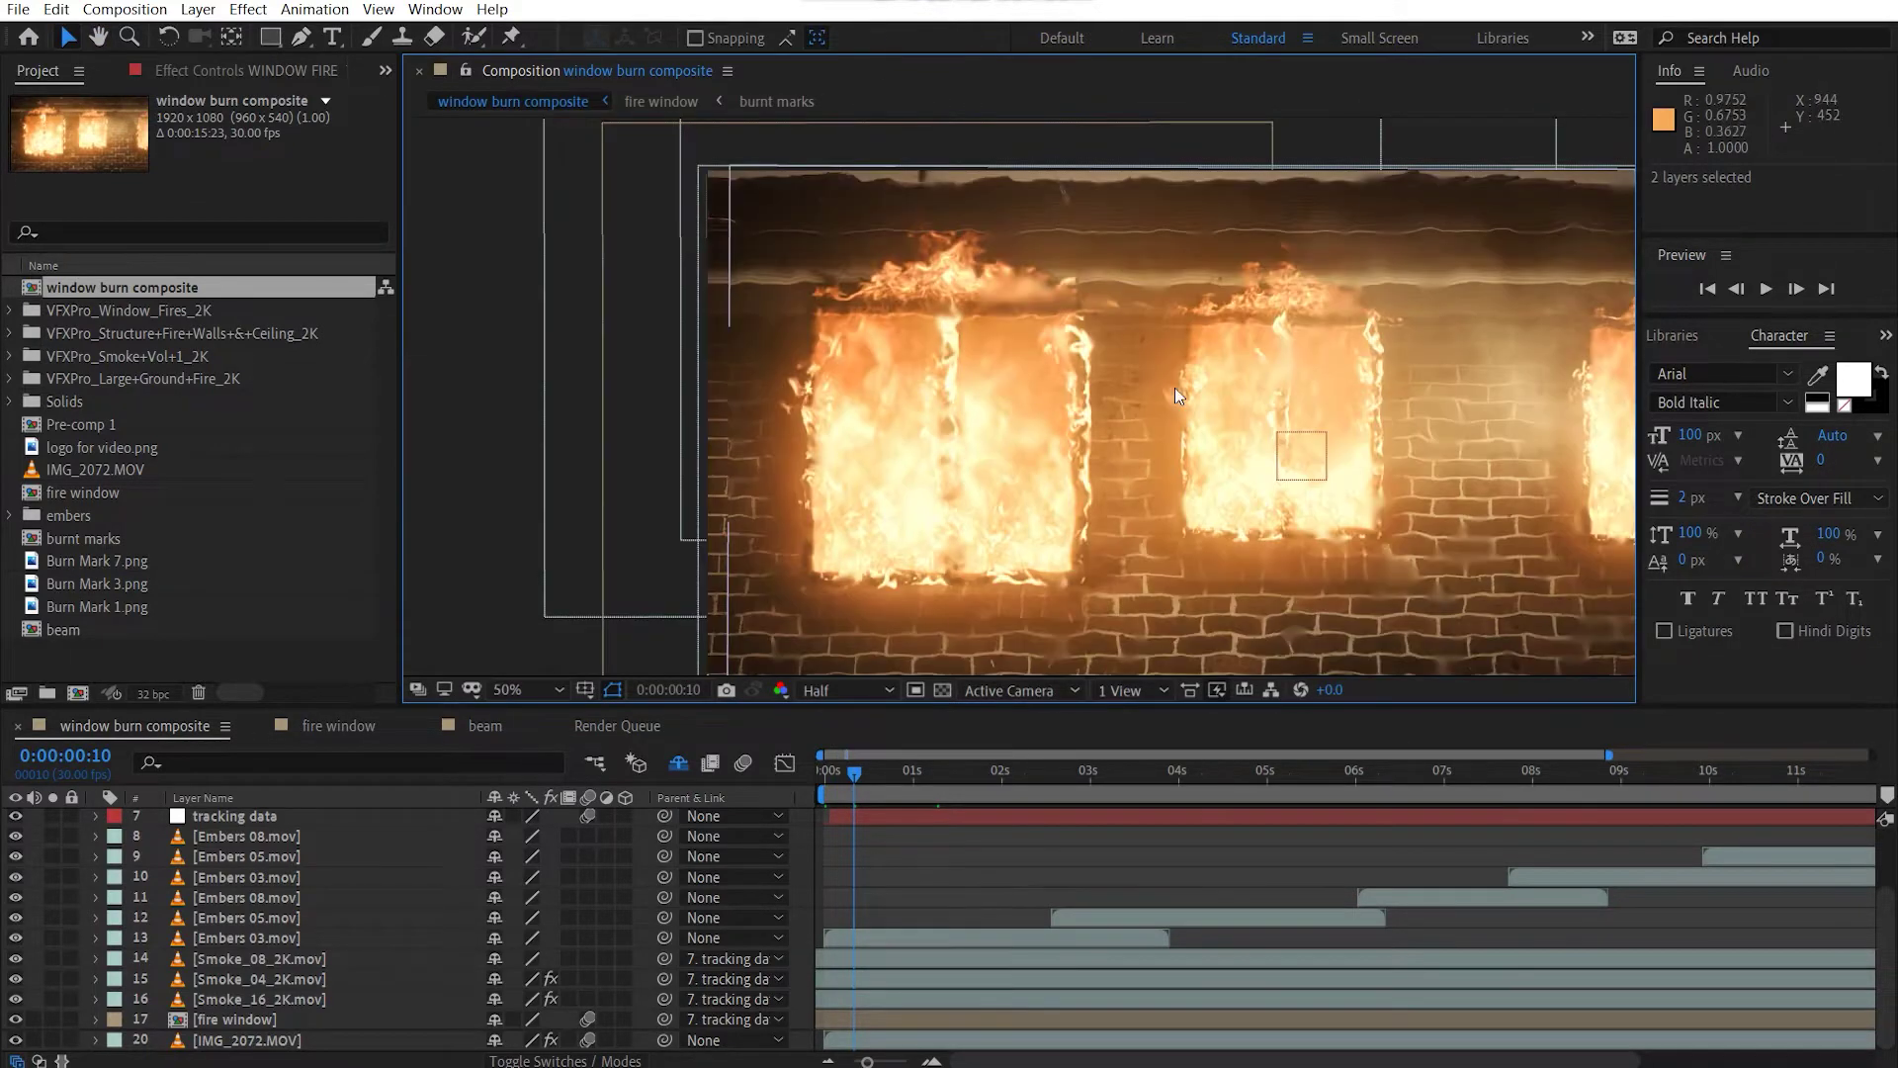
pyautogui.moveTo(1174, 387); pyautogui.dragTo(1004, 360)
pyautogui.scroll(2, 1066, 373)
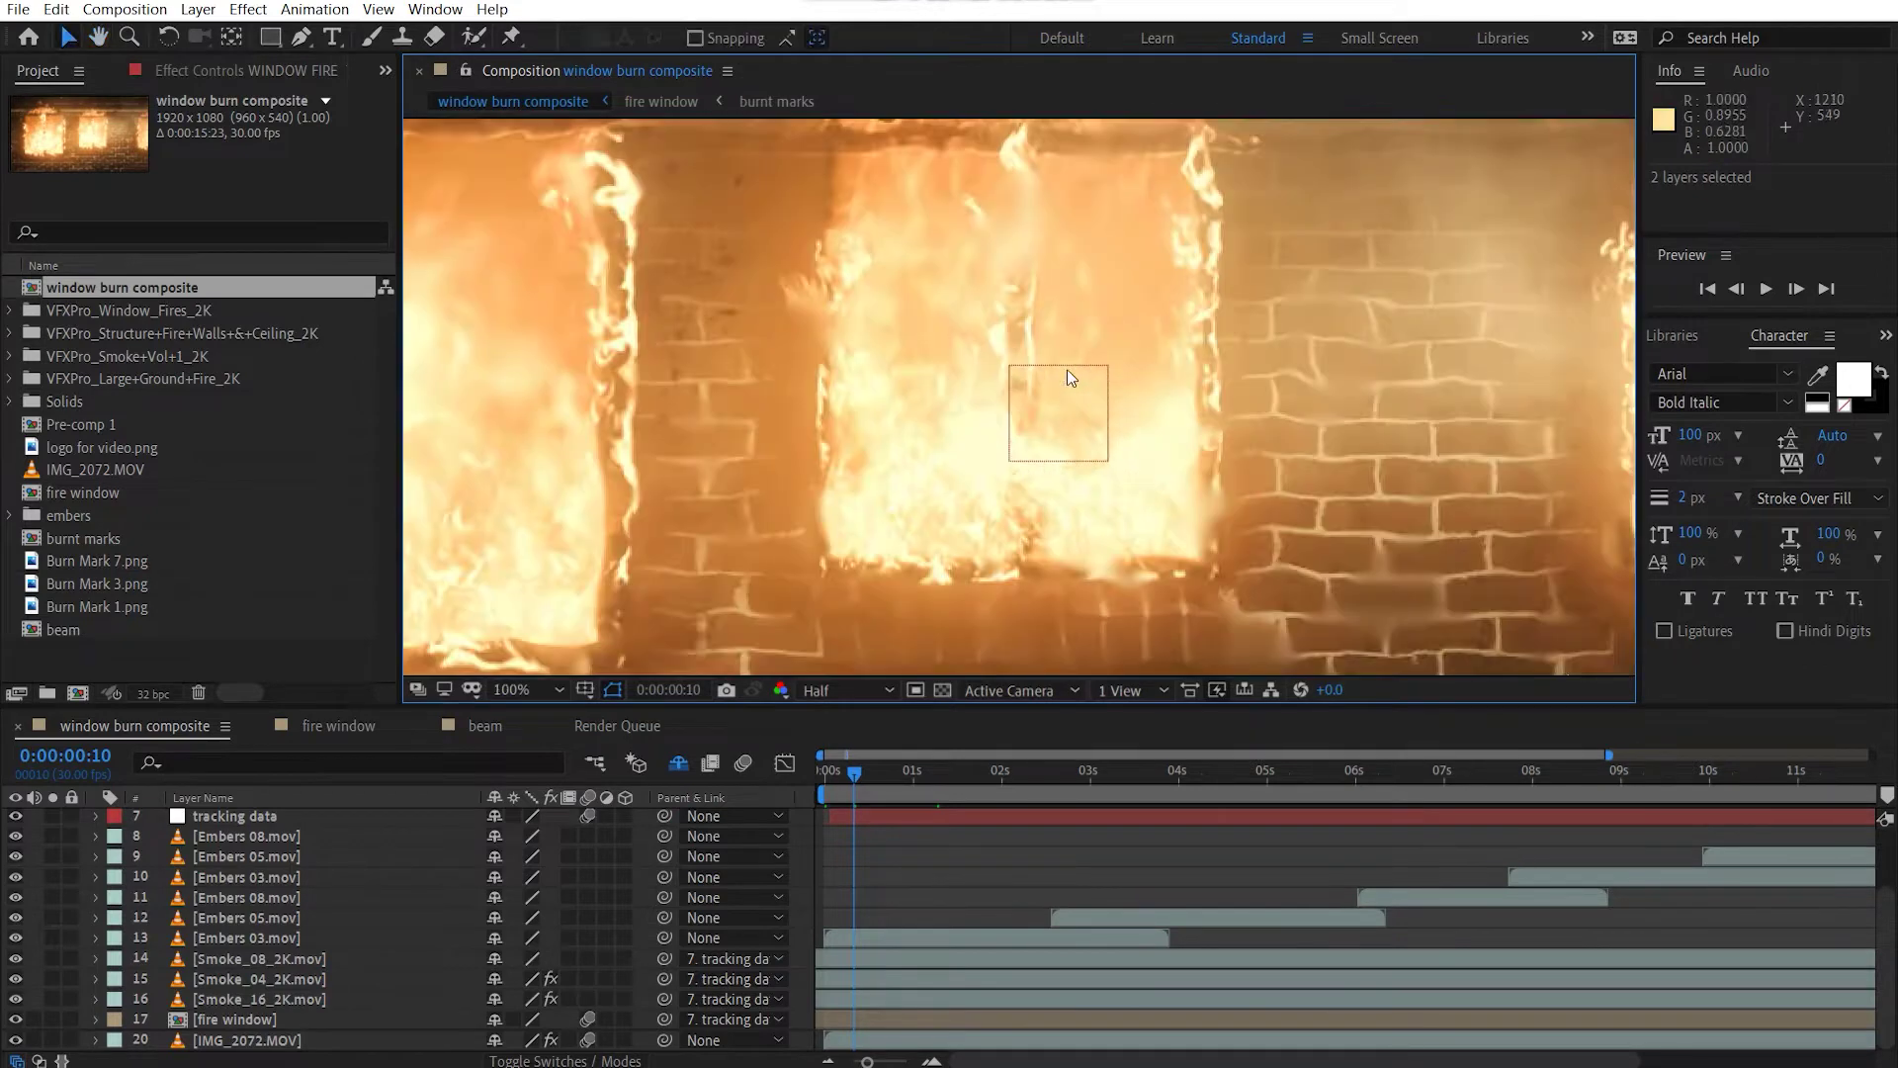
pyautogui.scroll(-2, 1066, 370)
pyautogui.click(534, 689)
pyautogui.click(539, 282)
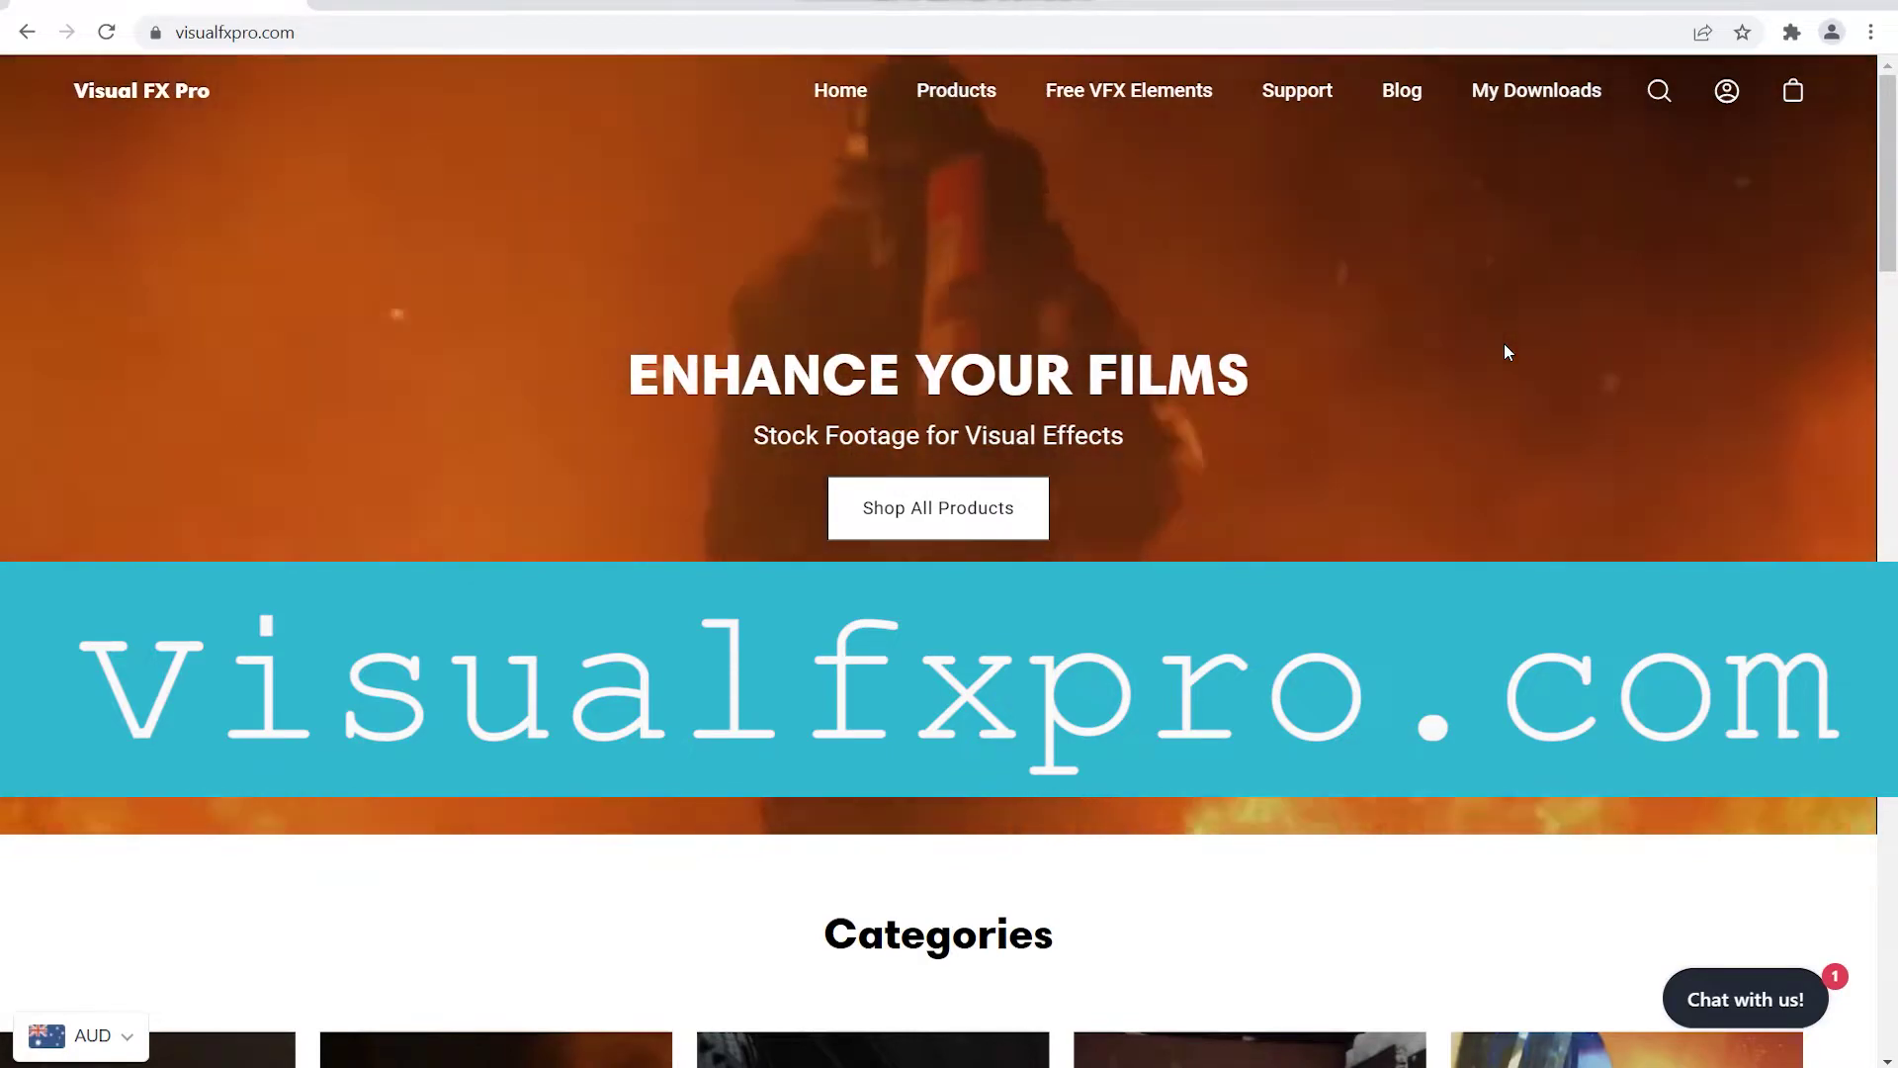
# Browse the Visual FX Pro home page's categories and Latest Packs, reset the Categories carousel, and return to the top.
pyautogui.scroll(-9, 1503, 352)
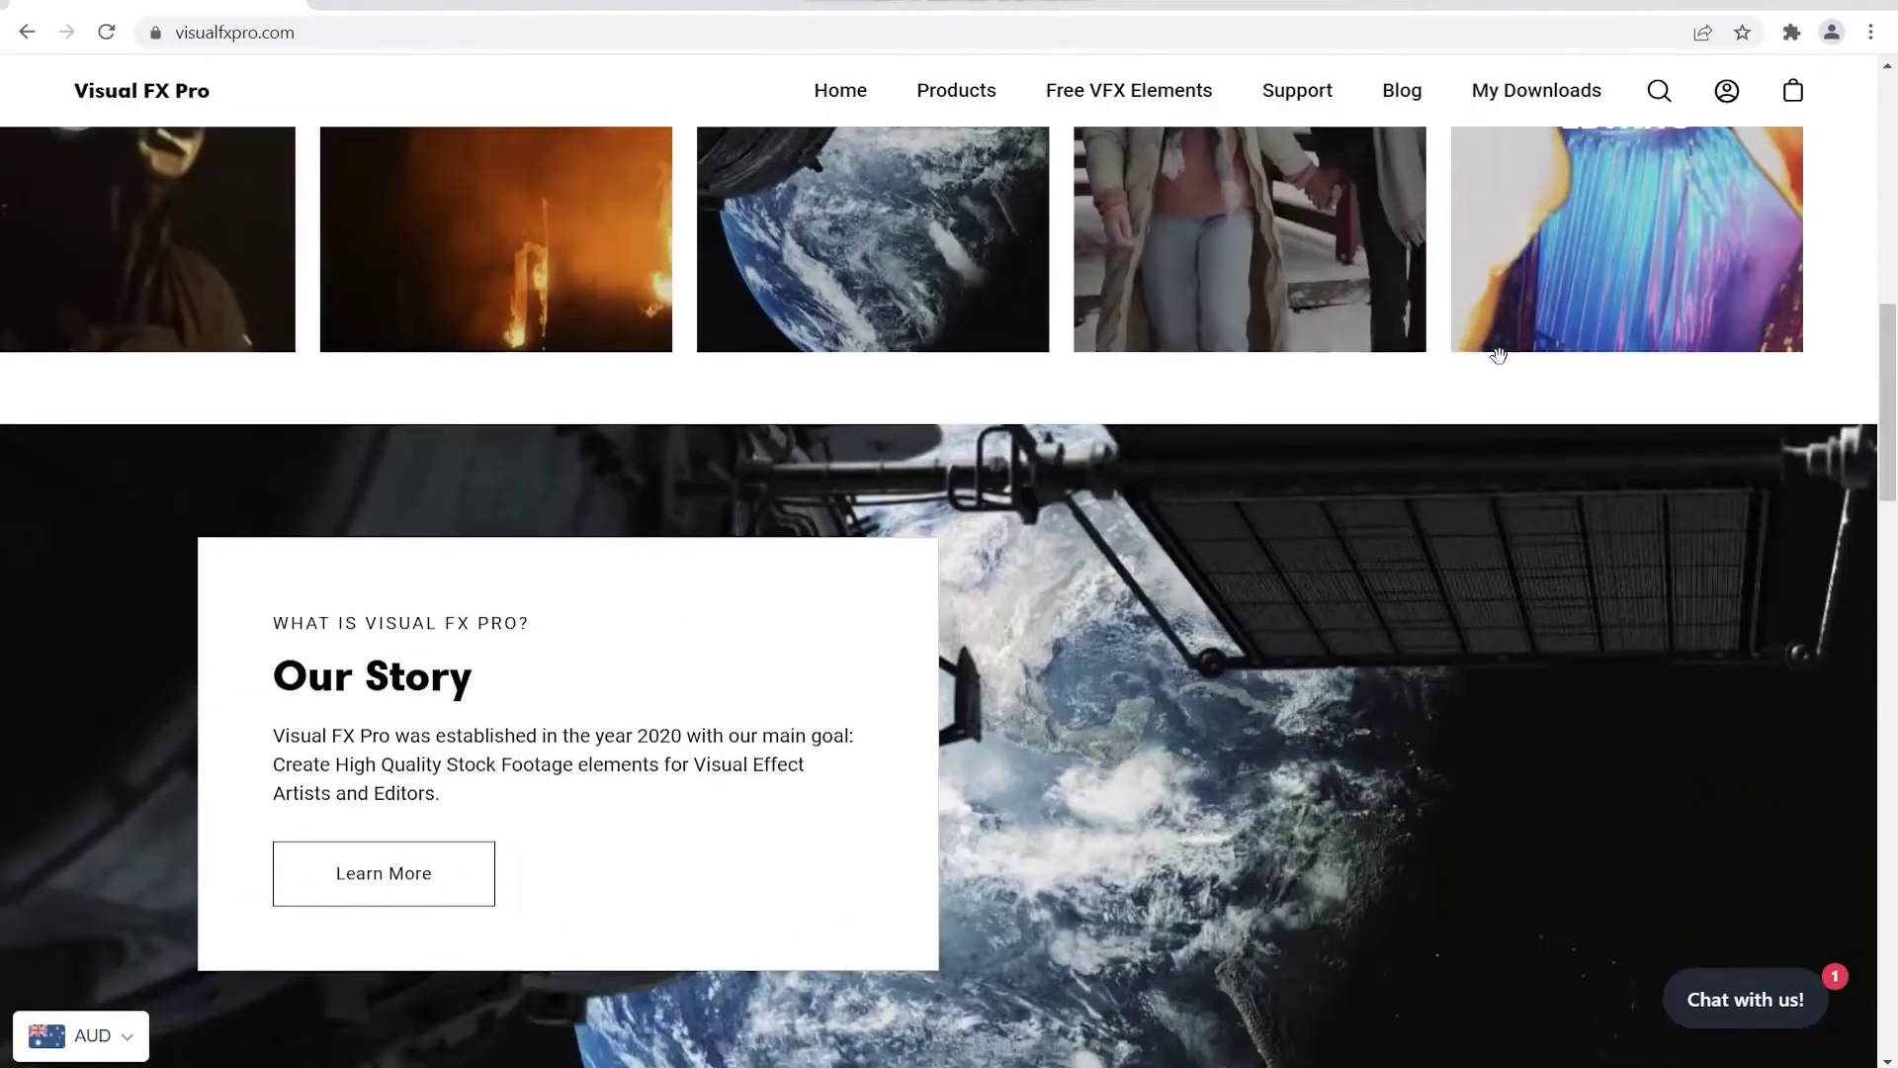
pyautogui.scroll(-10, 1498, 356)
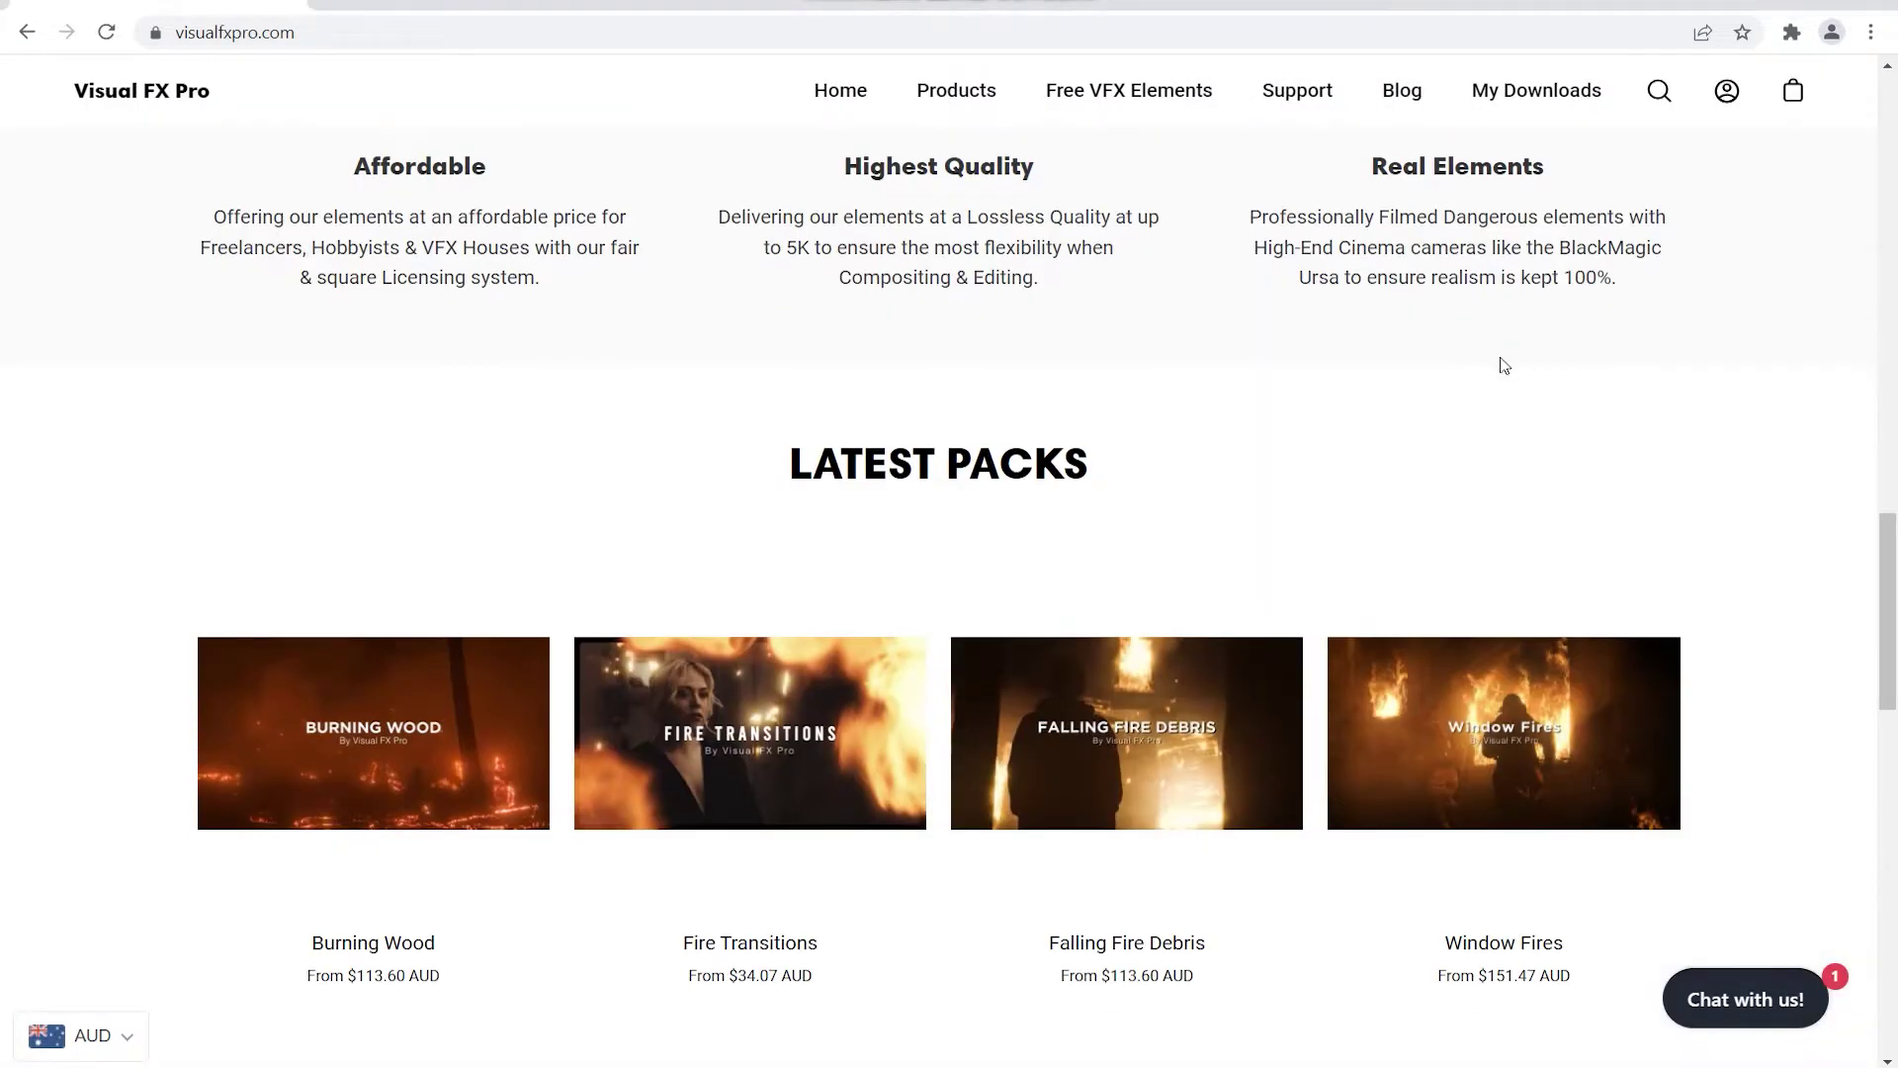
pyautogui.scroll(-2, 1489, 435)
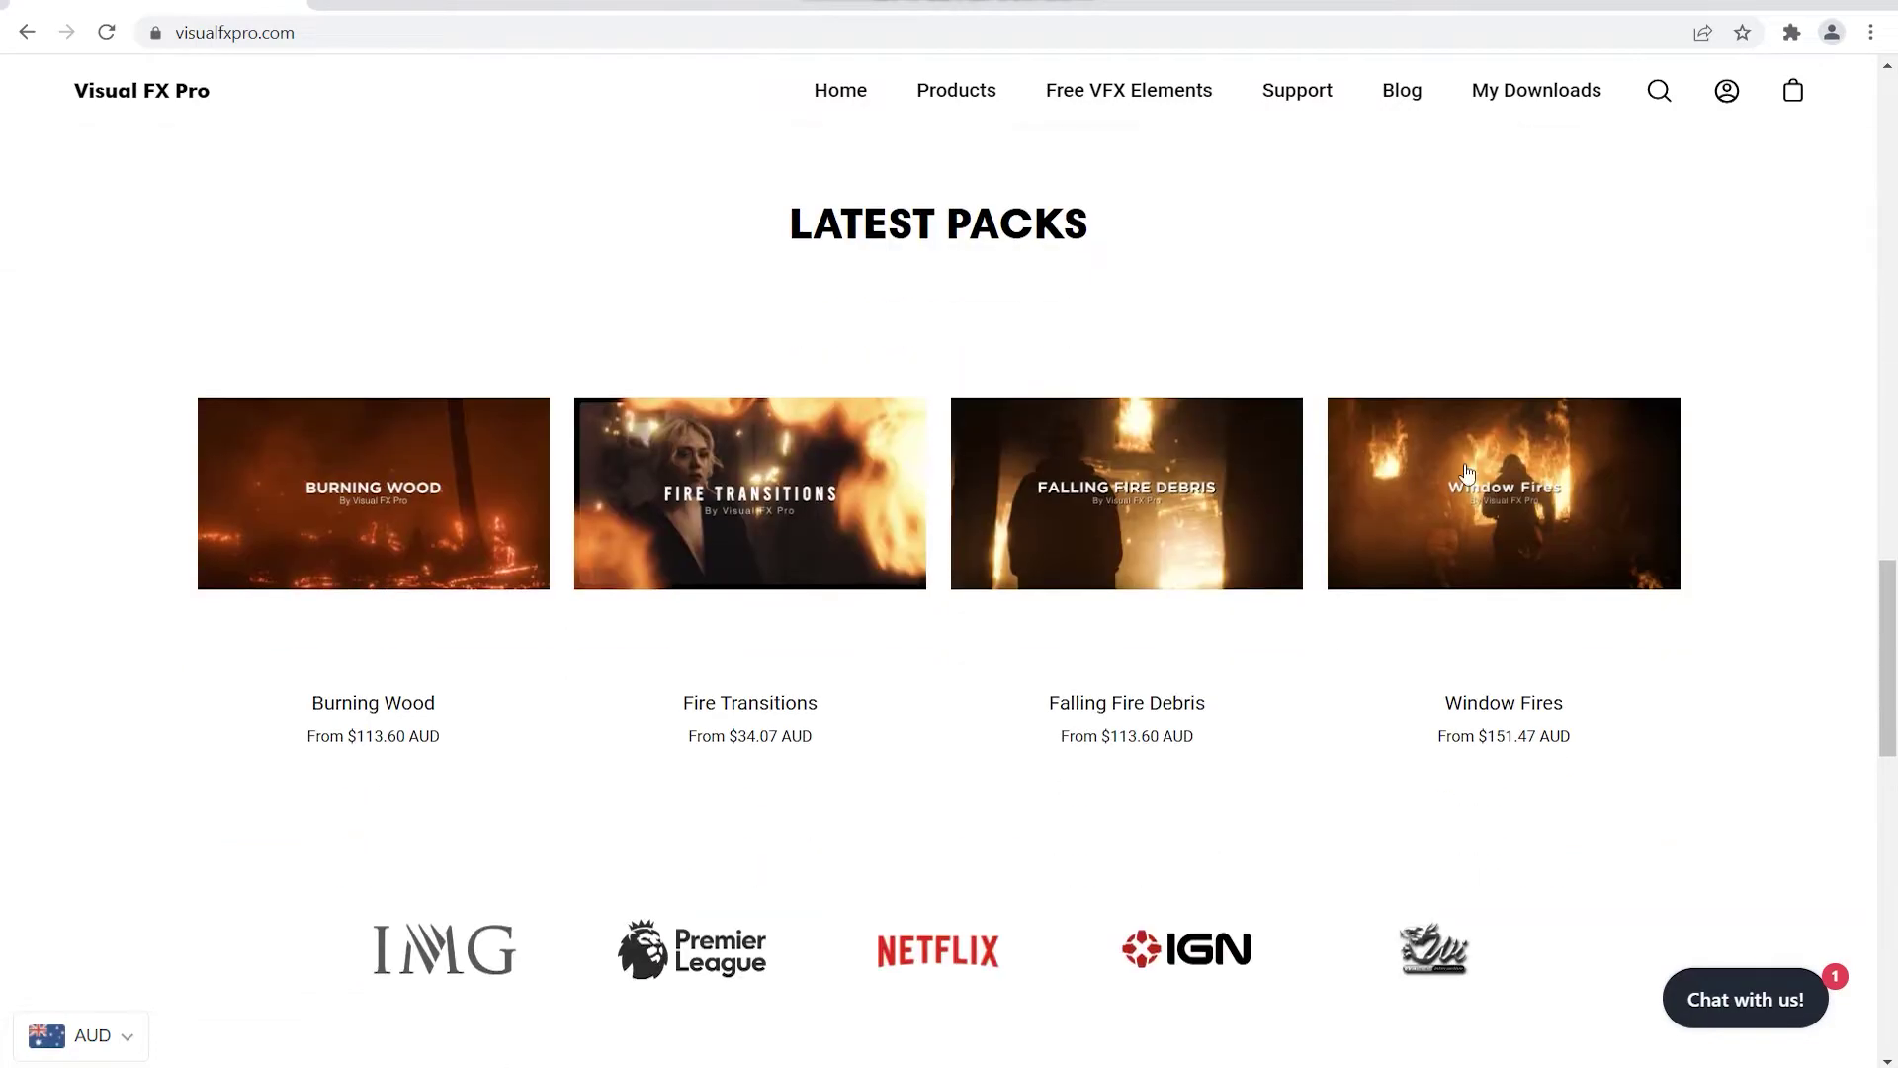
pyautogui.scroll(2, 805, 749)
pyautogui.moveTo(374, 786)
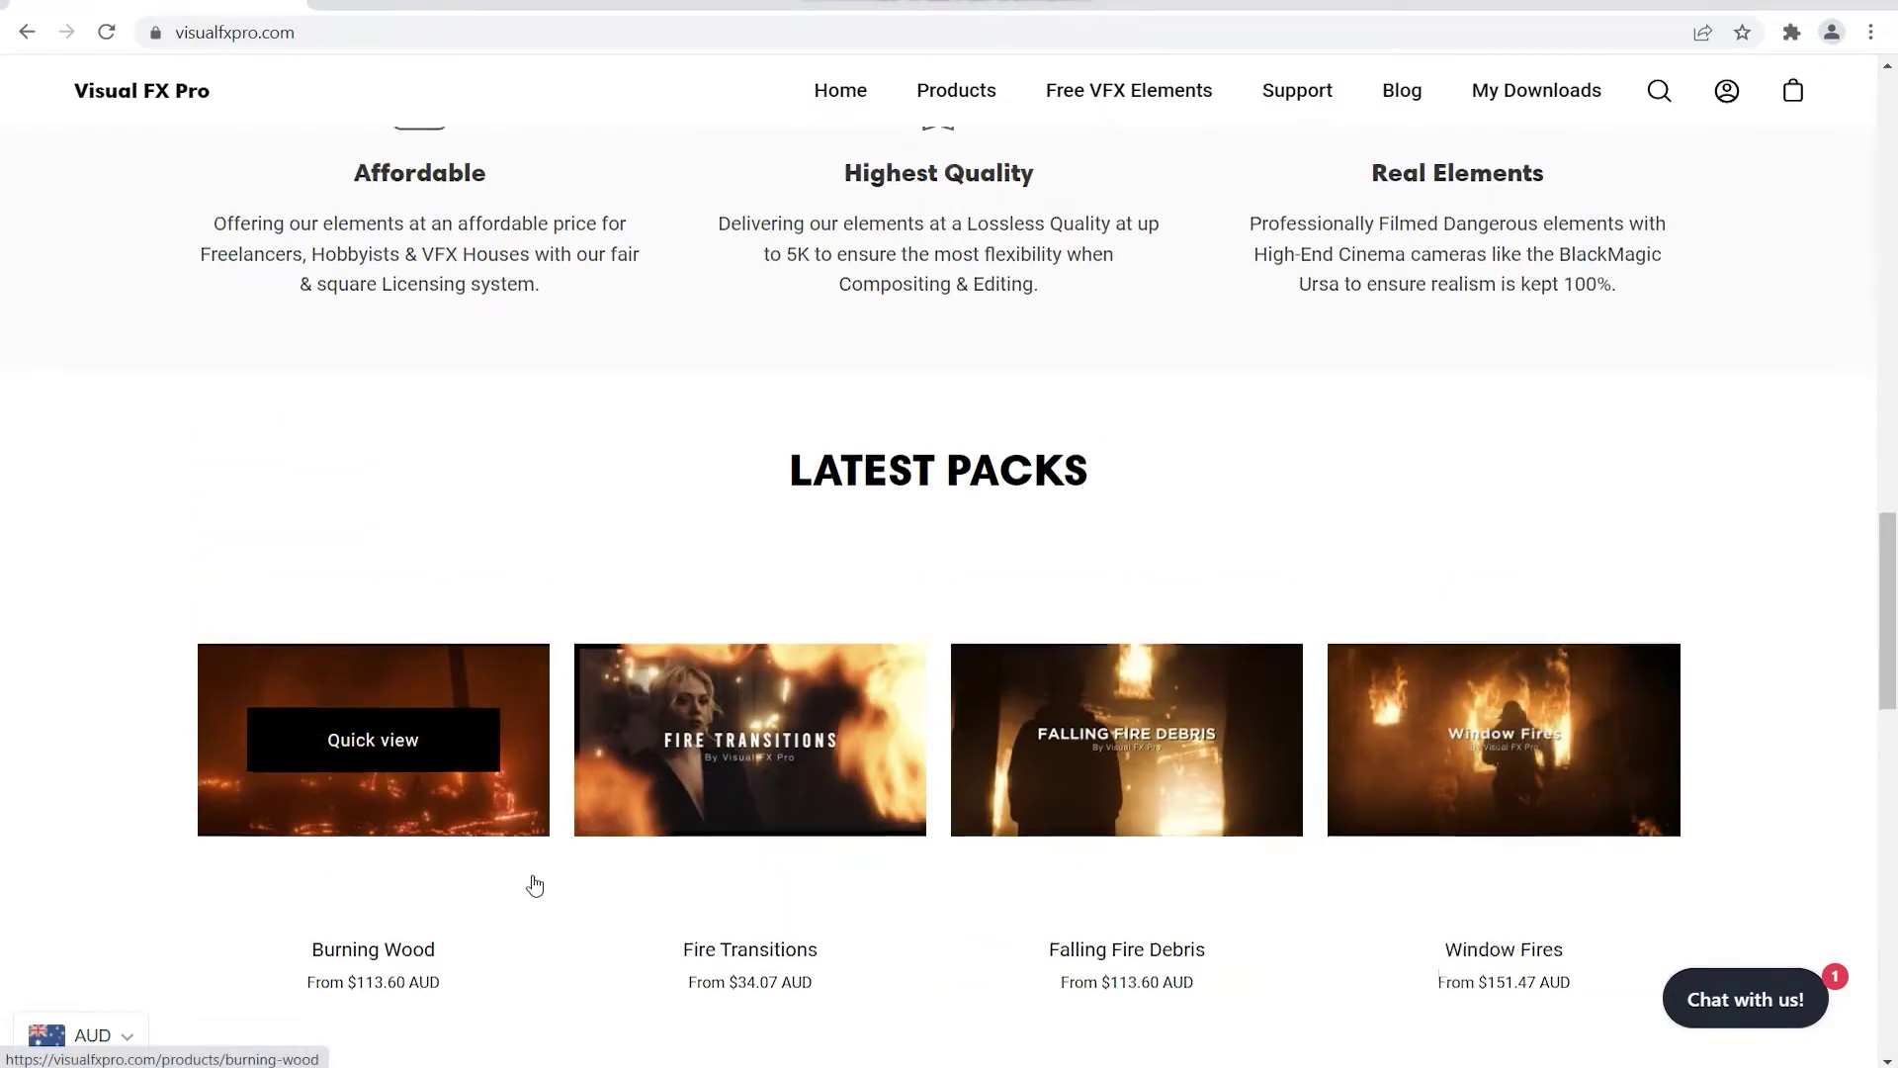
pyautogui.scroll(12, 530, 886)
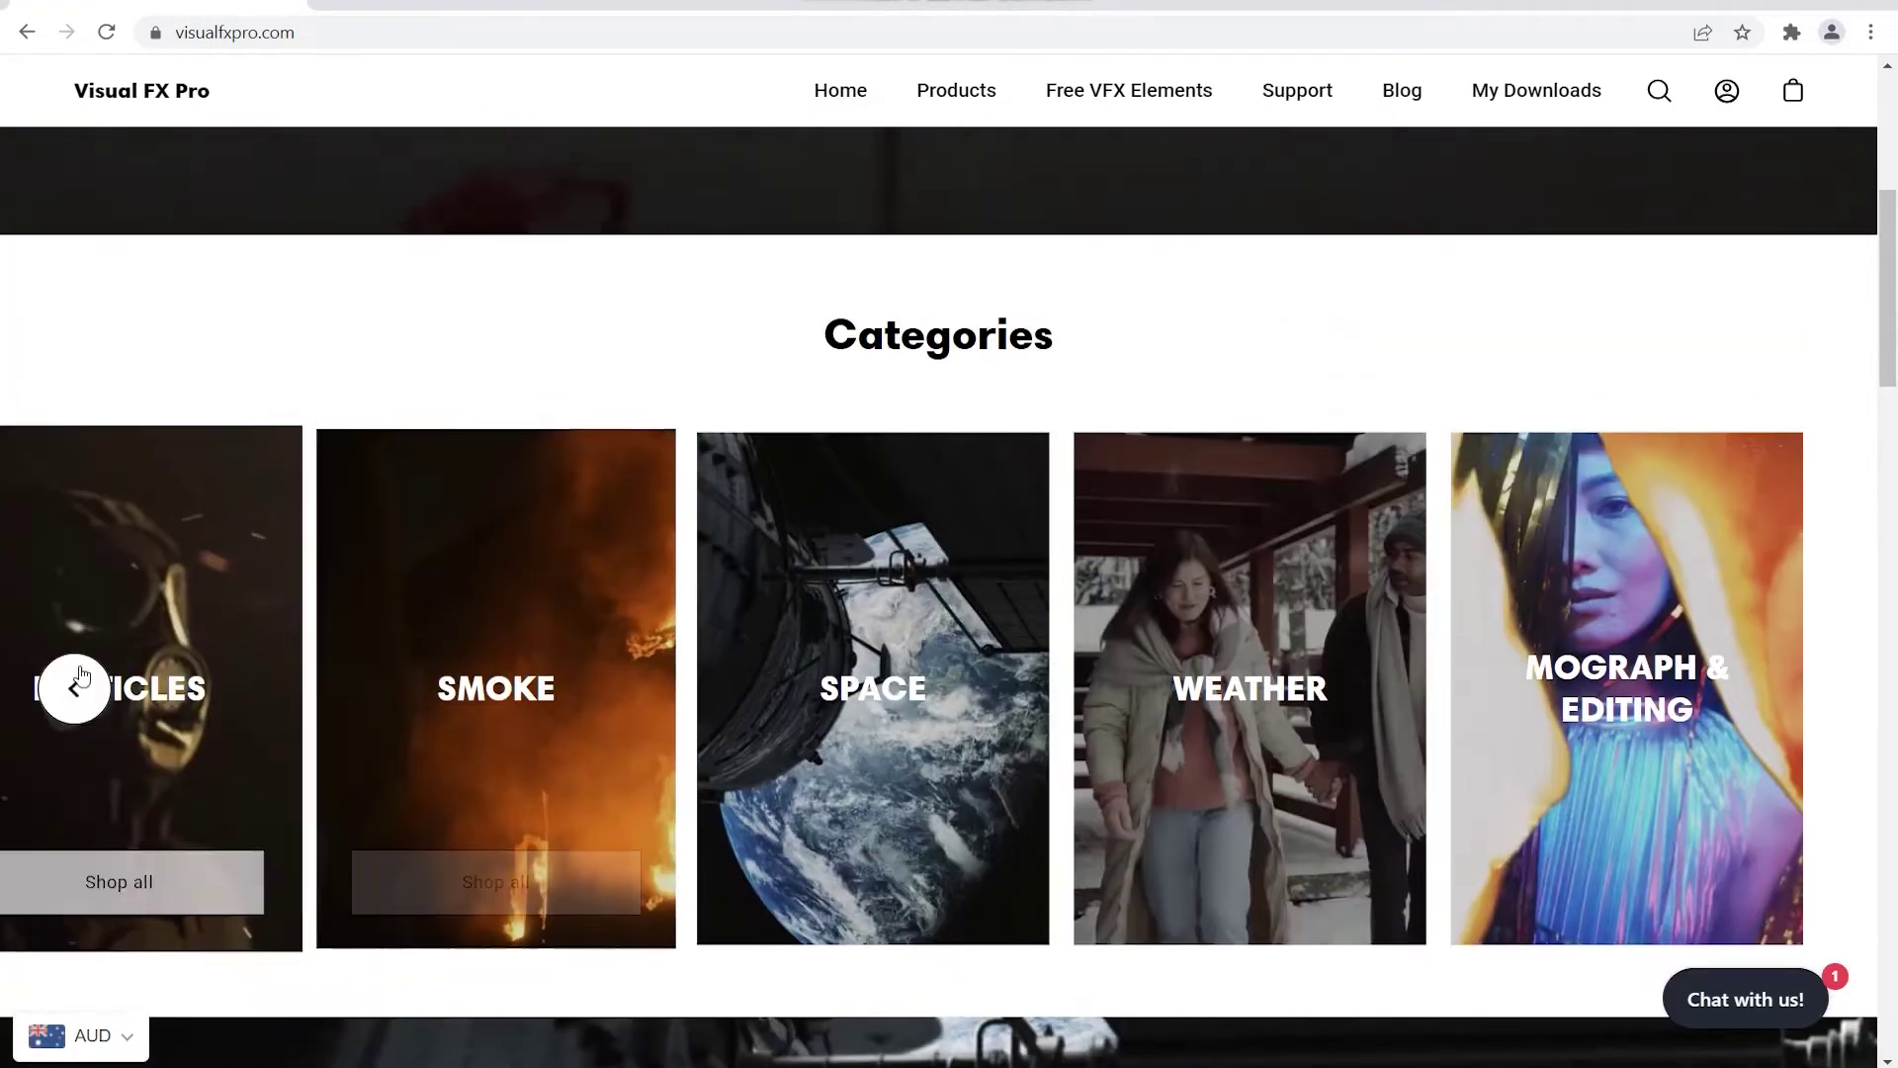
pyautogui.click(77, 686)
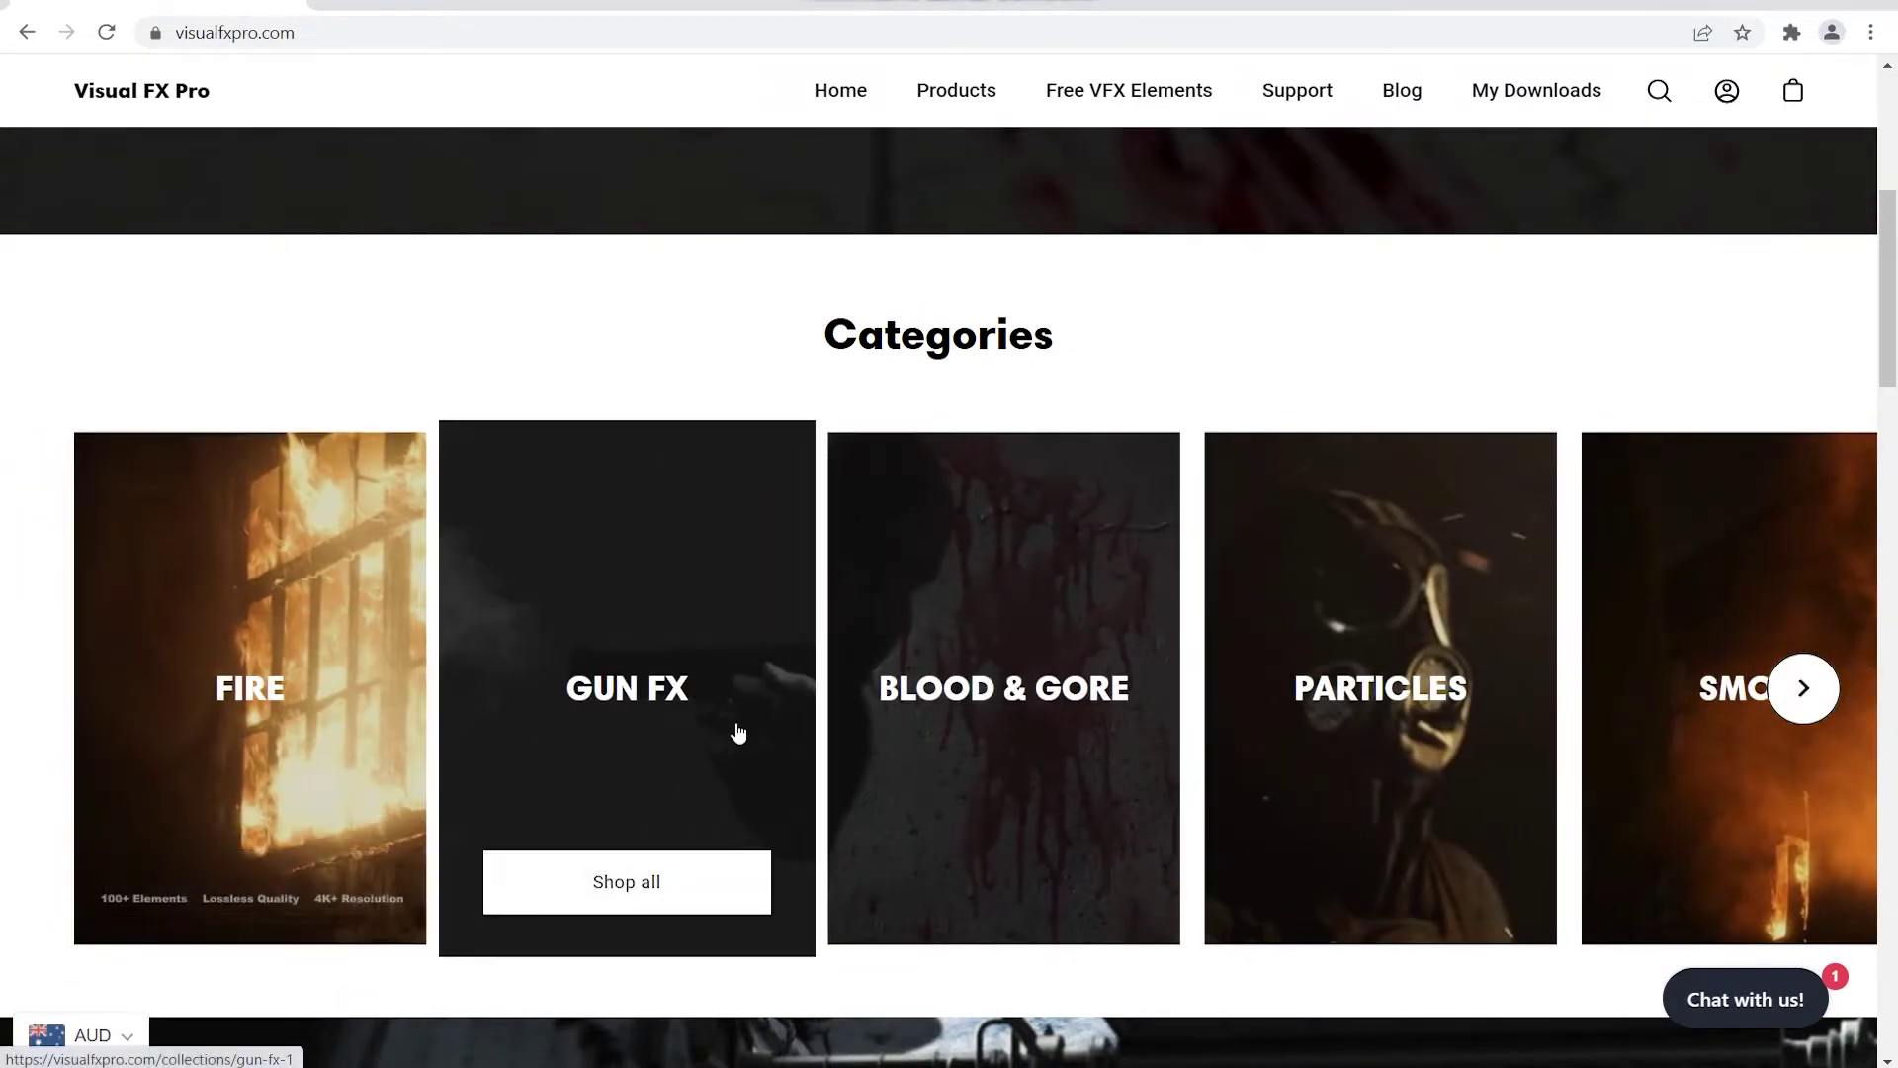
pyautogui.scroll(5, 1257, 692)
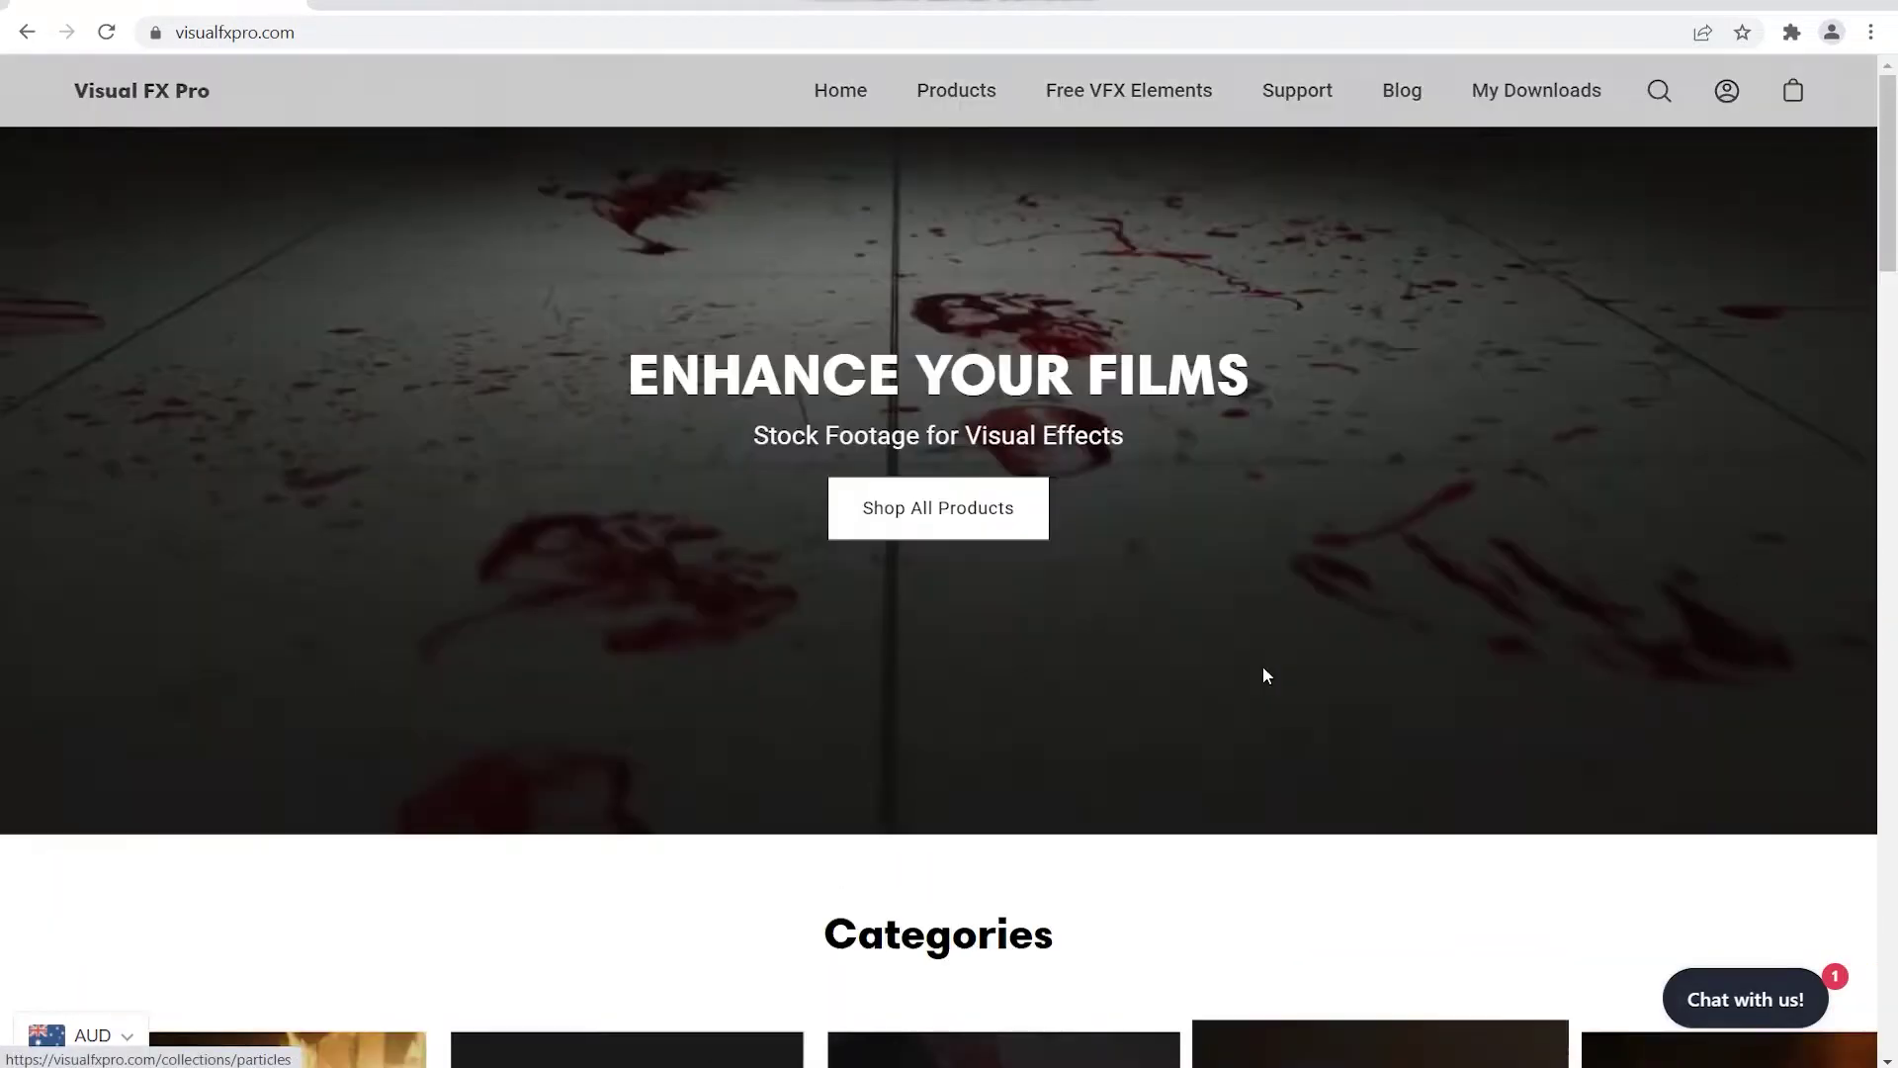
pyautogui.scroll(-4, 983, 554)
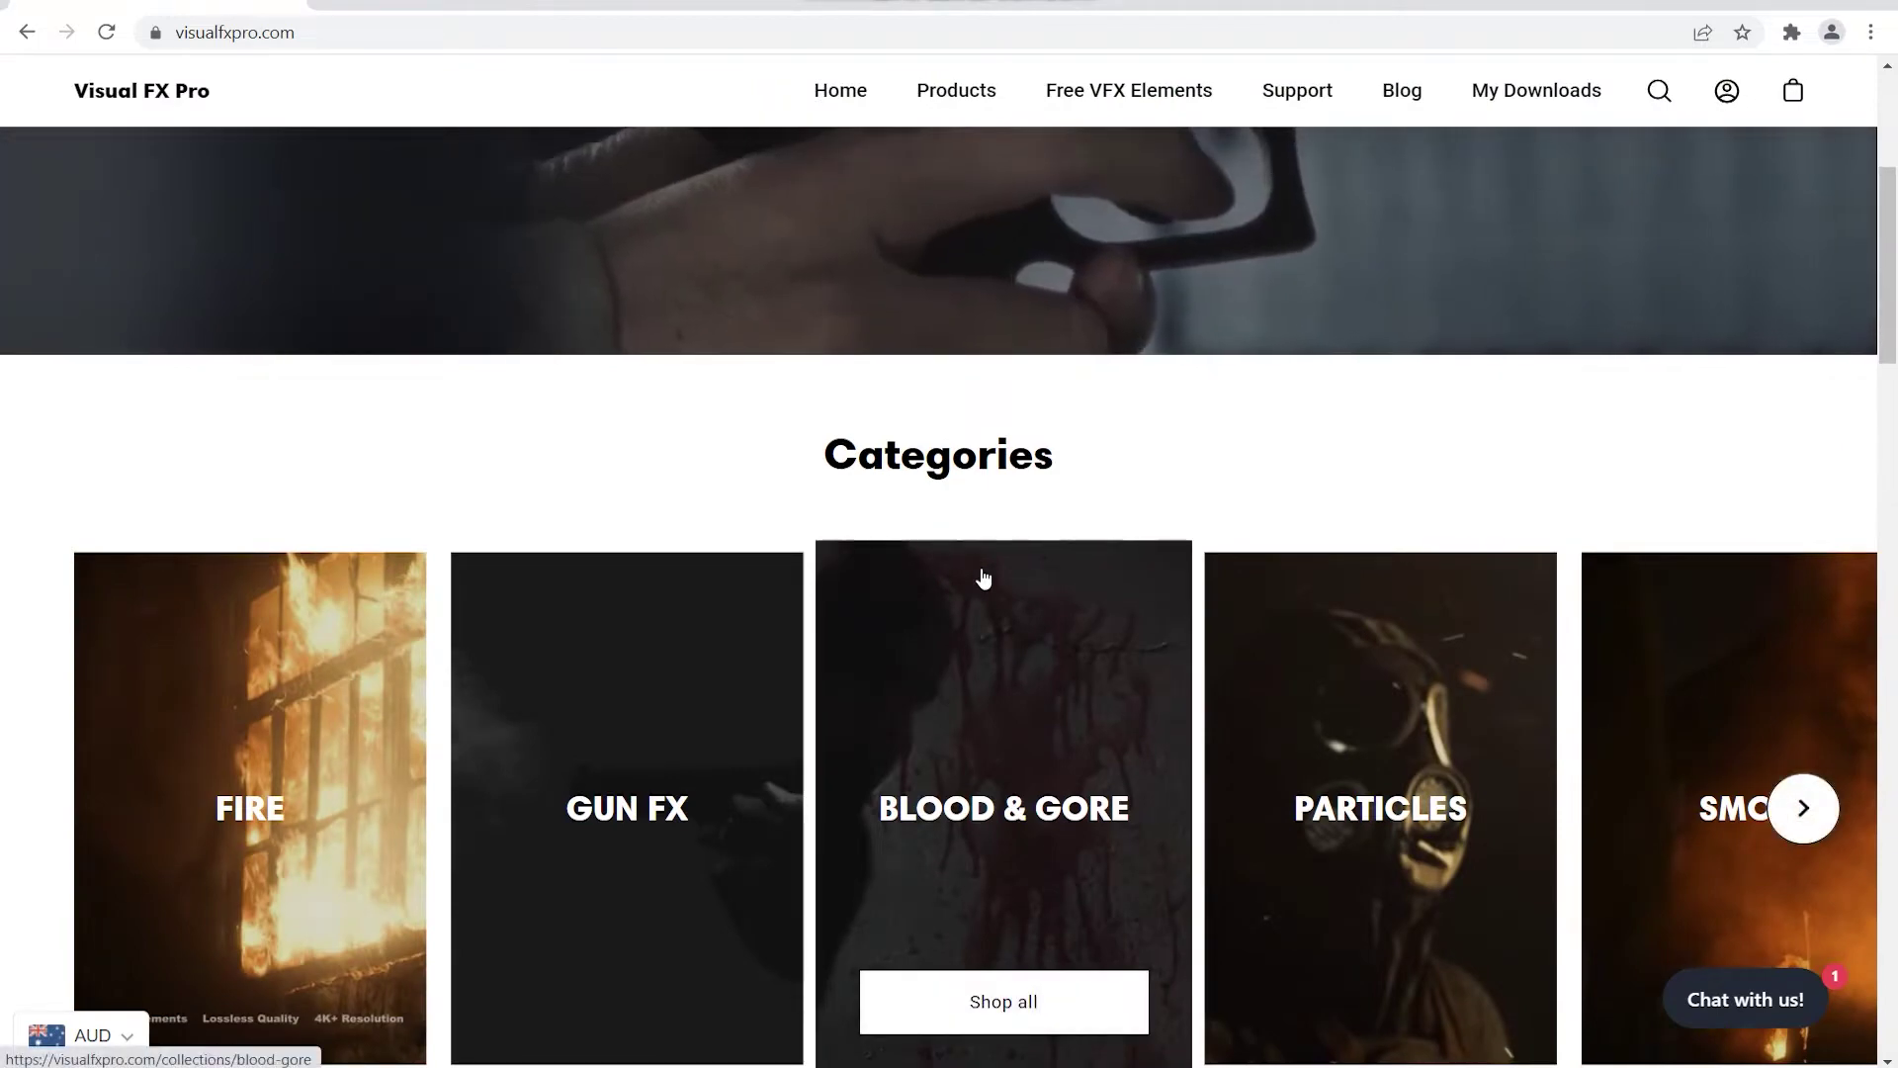
pyautogui.scroll(5, 982, 573)
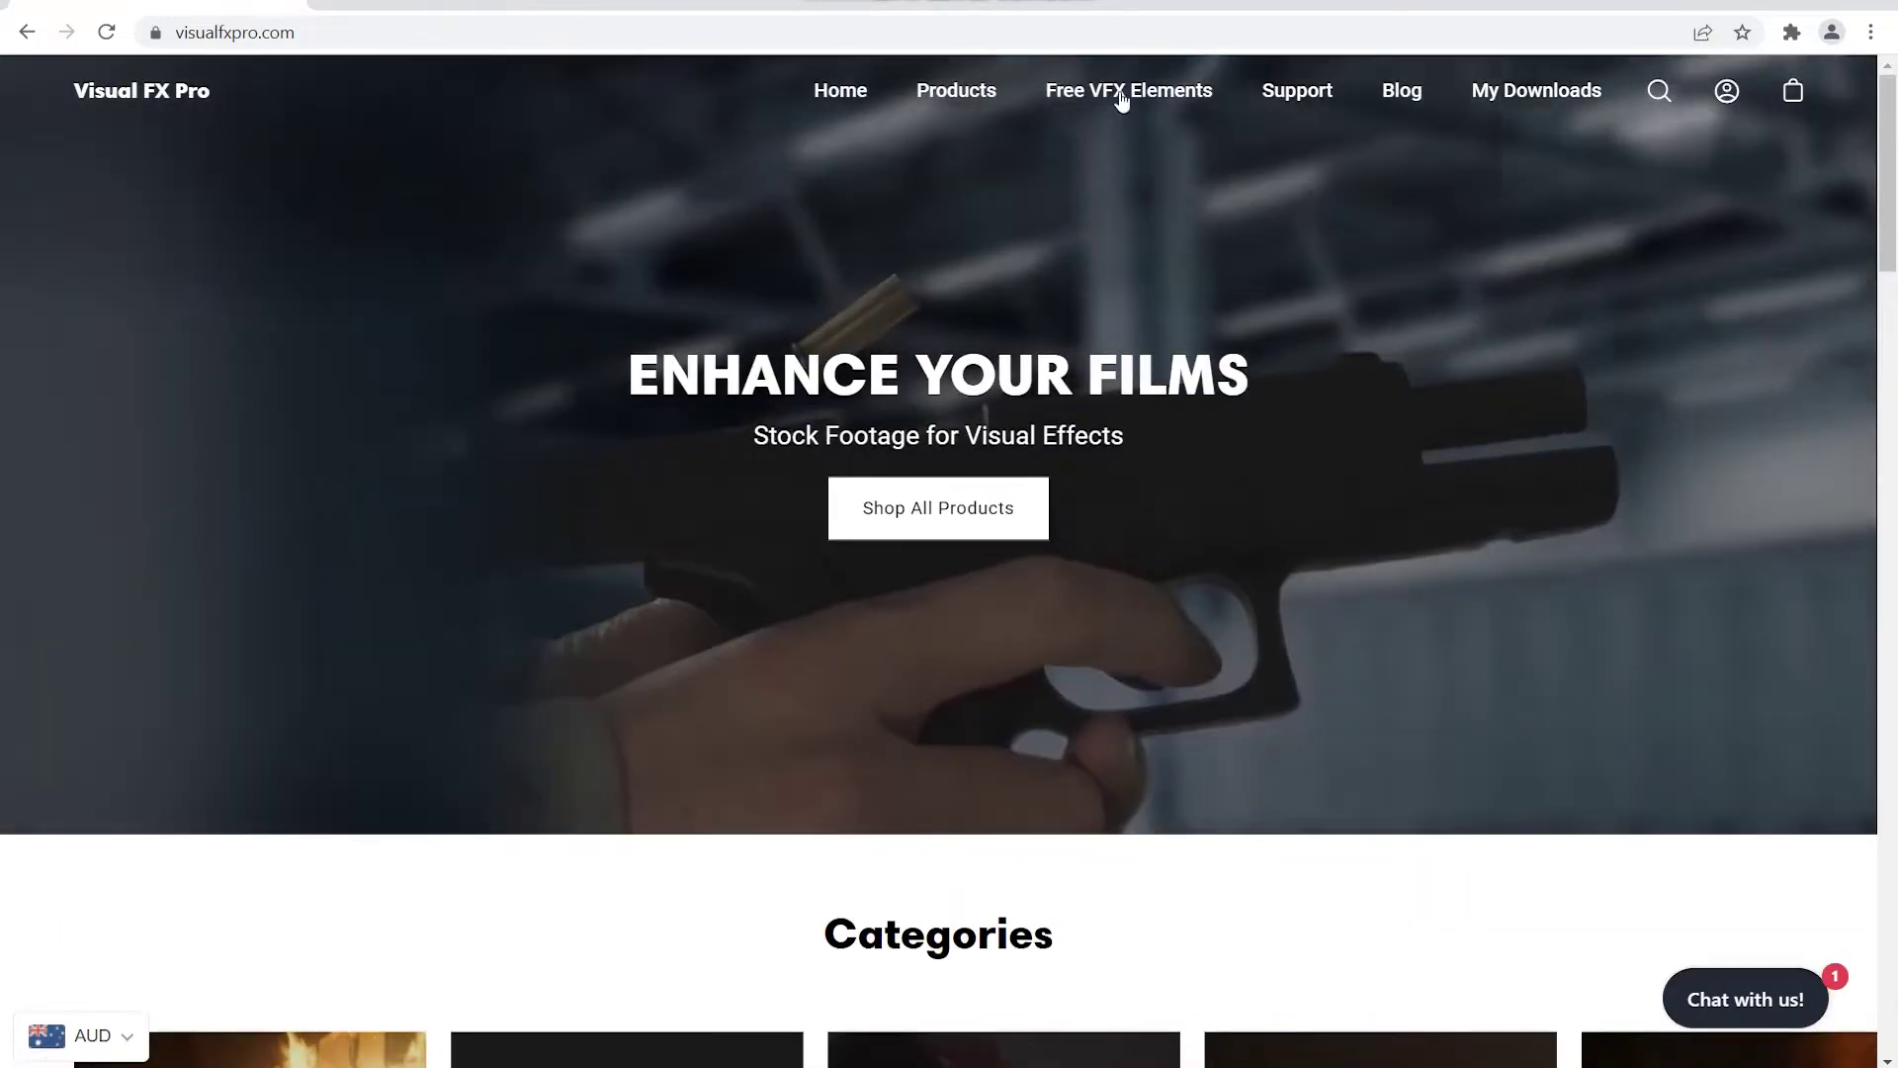
# Go to the Free VFX Elements page and scroll through its product grid.
pyautogui.click(1125, 94)
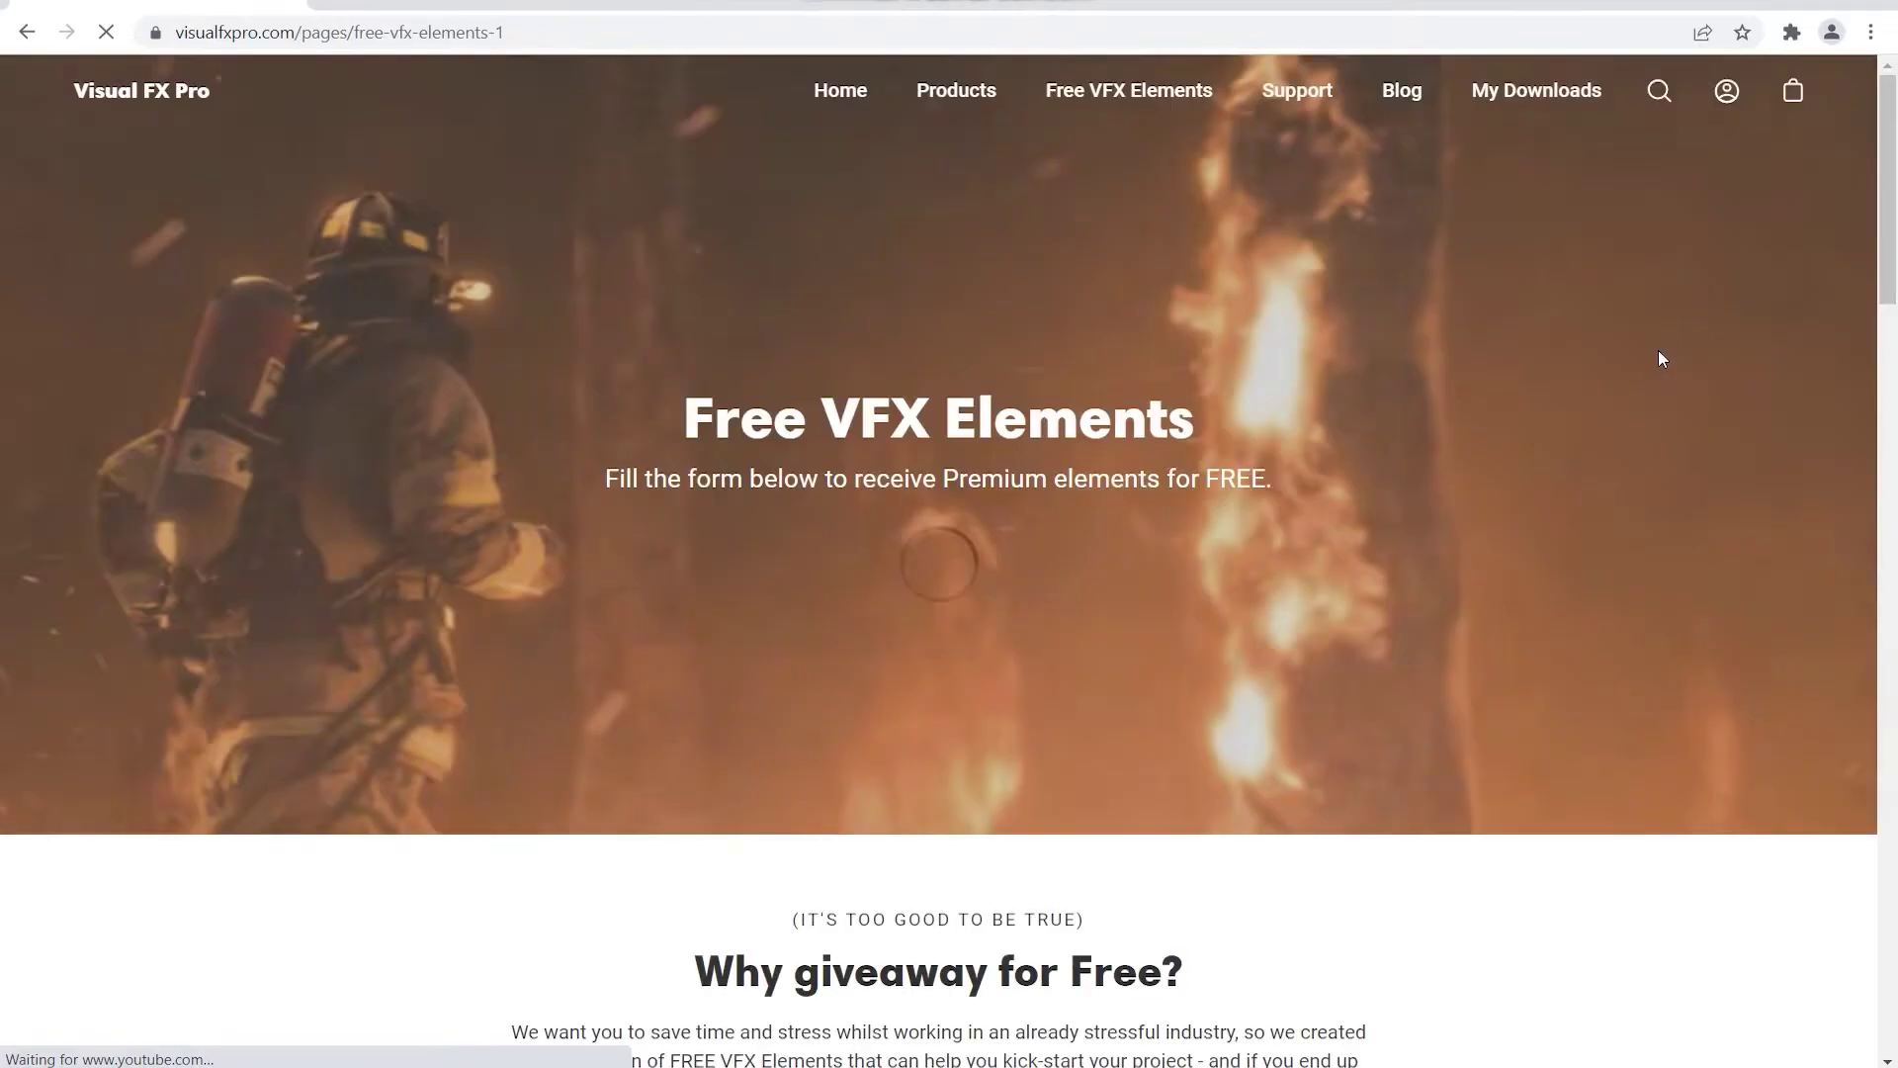
pyautogui.scroll(-10, 1450, 411)
pyautogui.scroll(-12, 1449, 406)
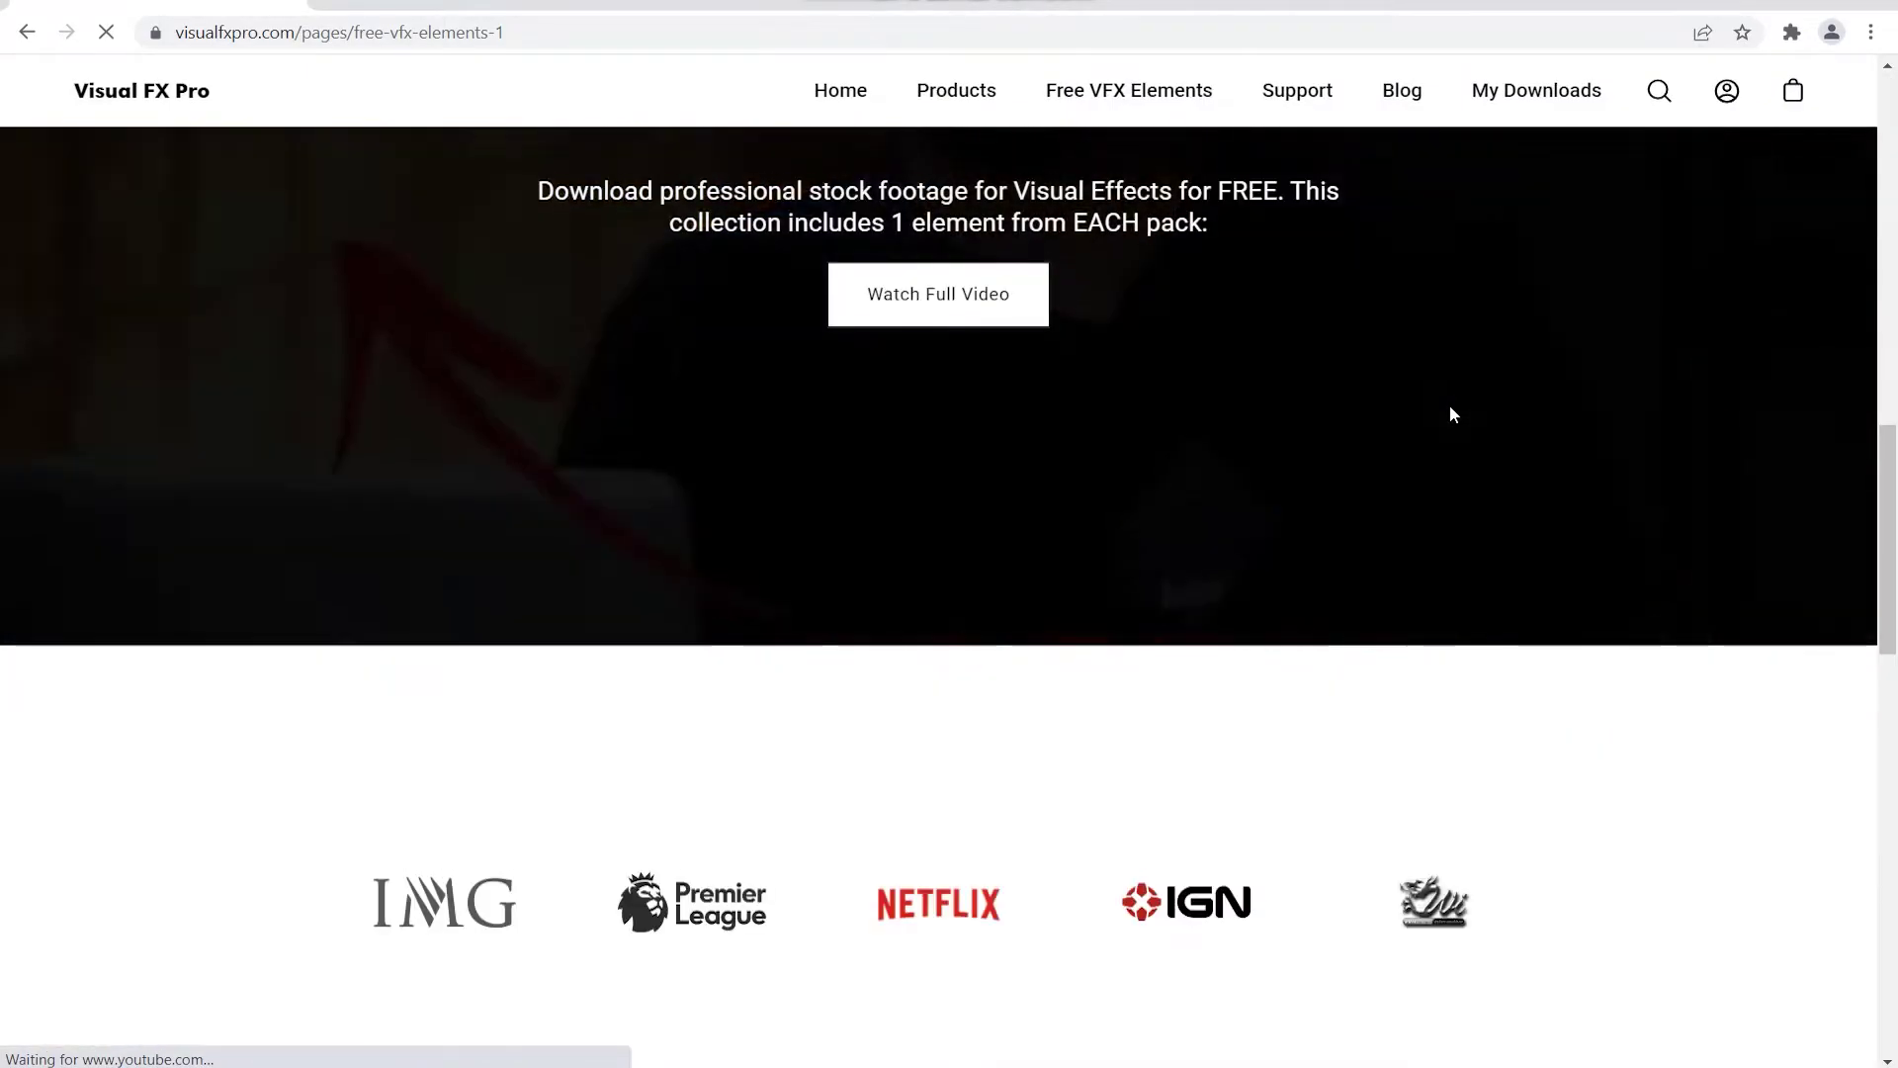
pyautogui.scroll(14, 1425, 428)
pyautogui.scroll(-12, 1416, 425)
pyautogui.scroll(3, 1276, 441)
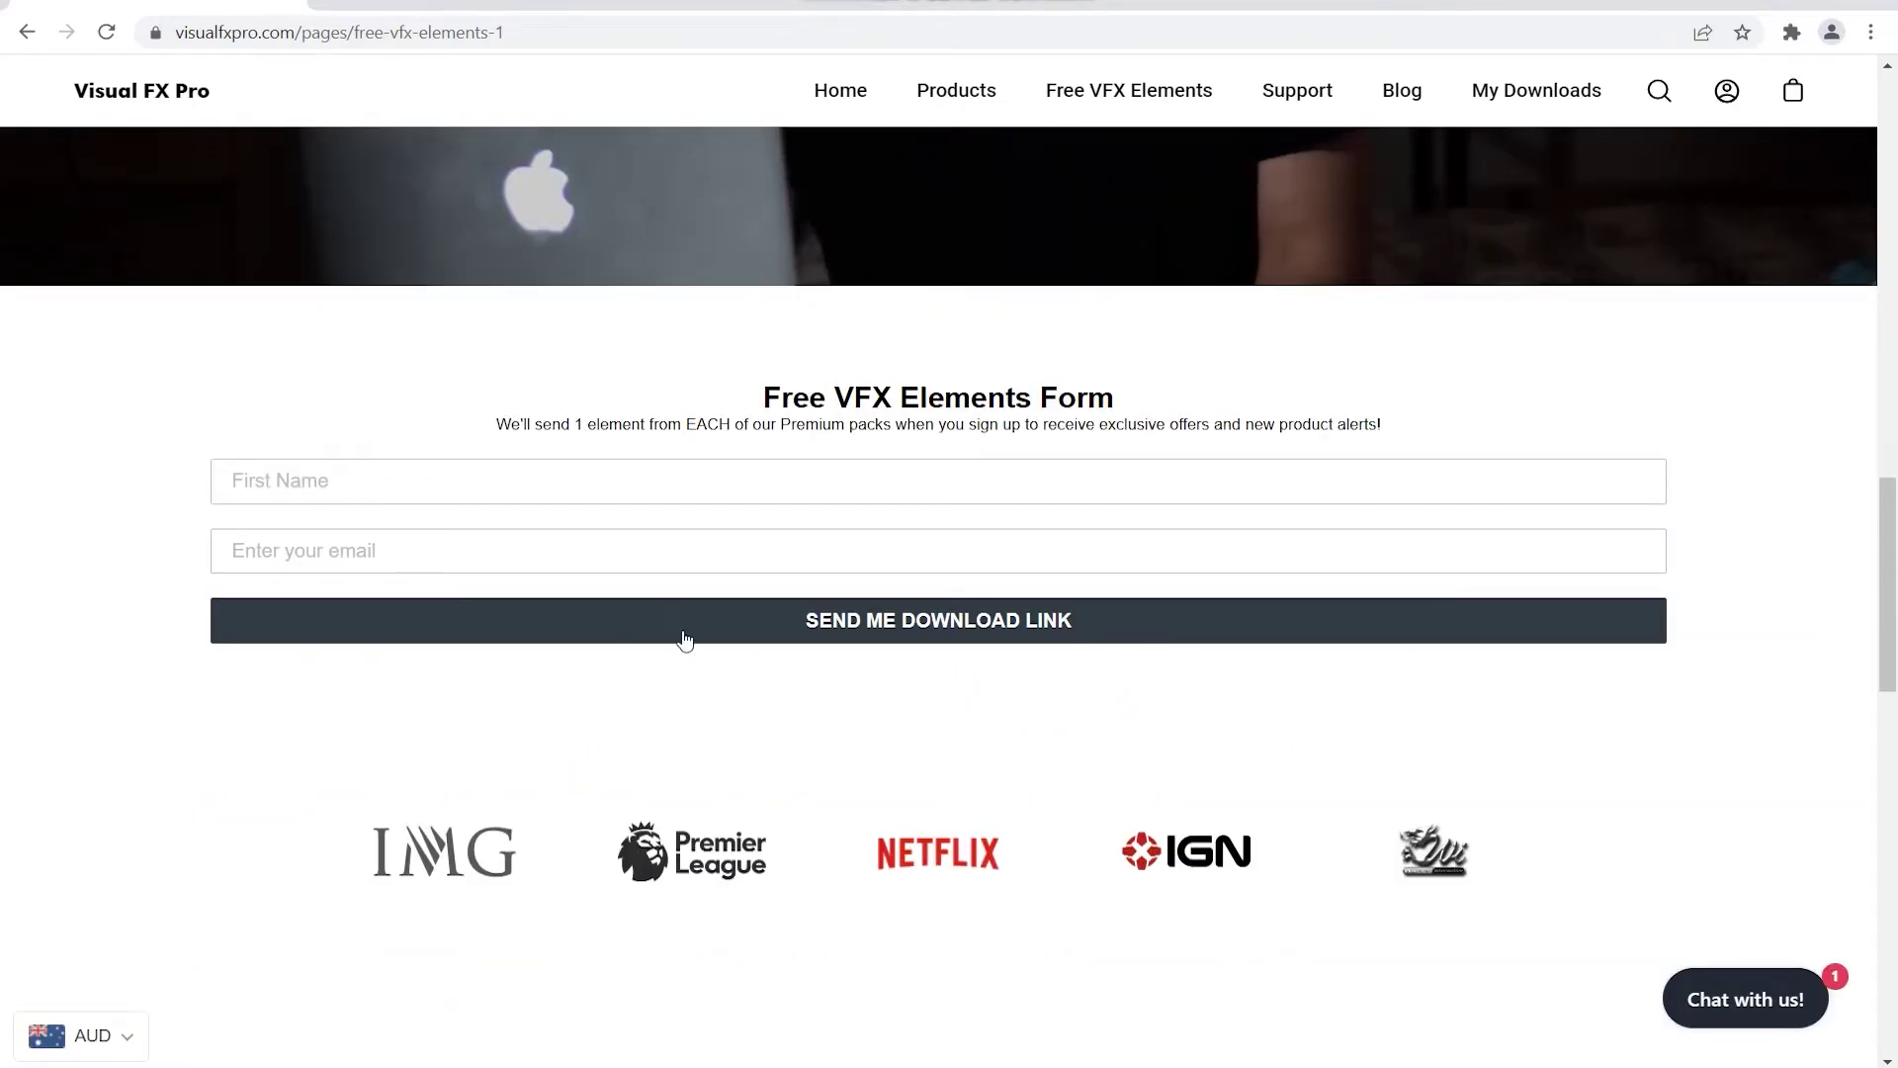
pyautogui.scroll(-6, 685, 639)
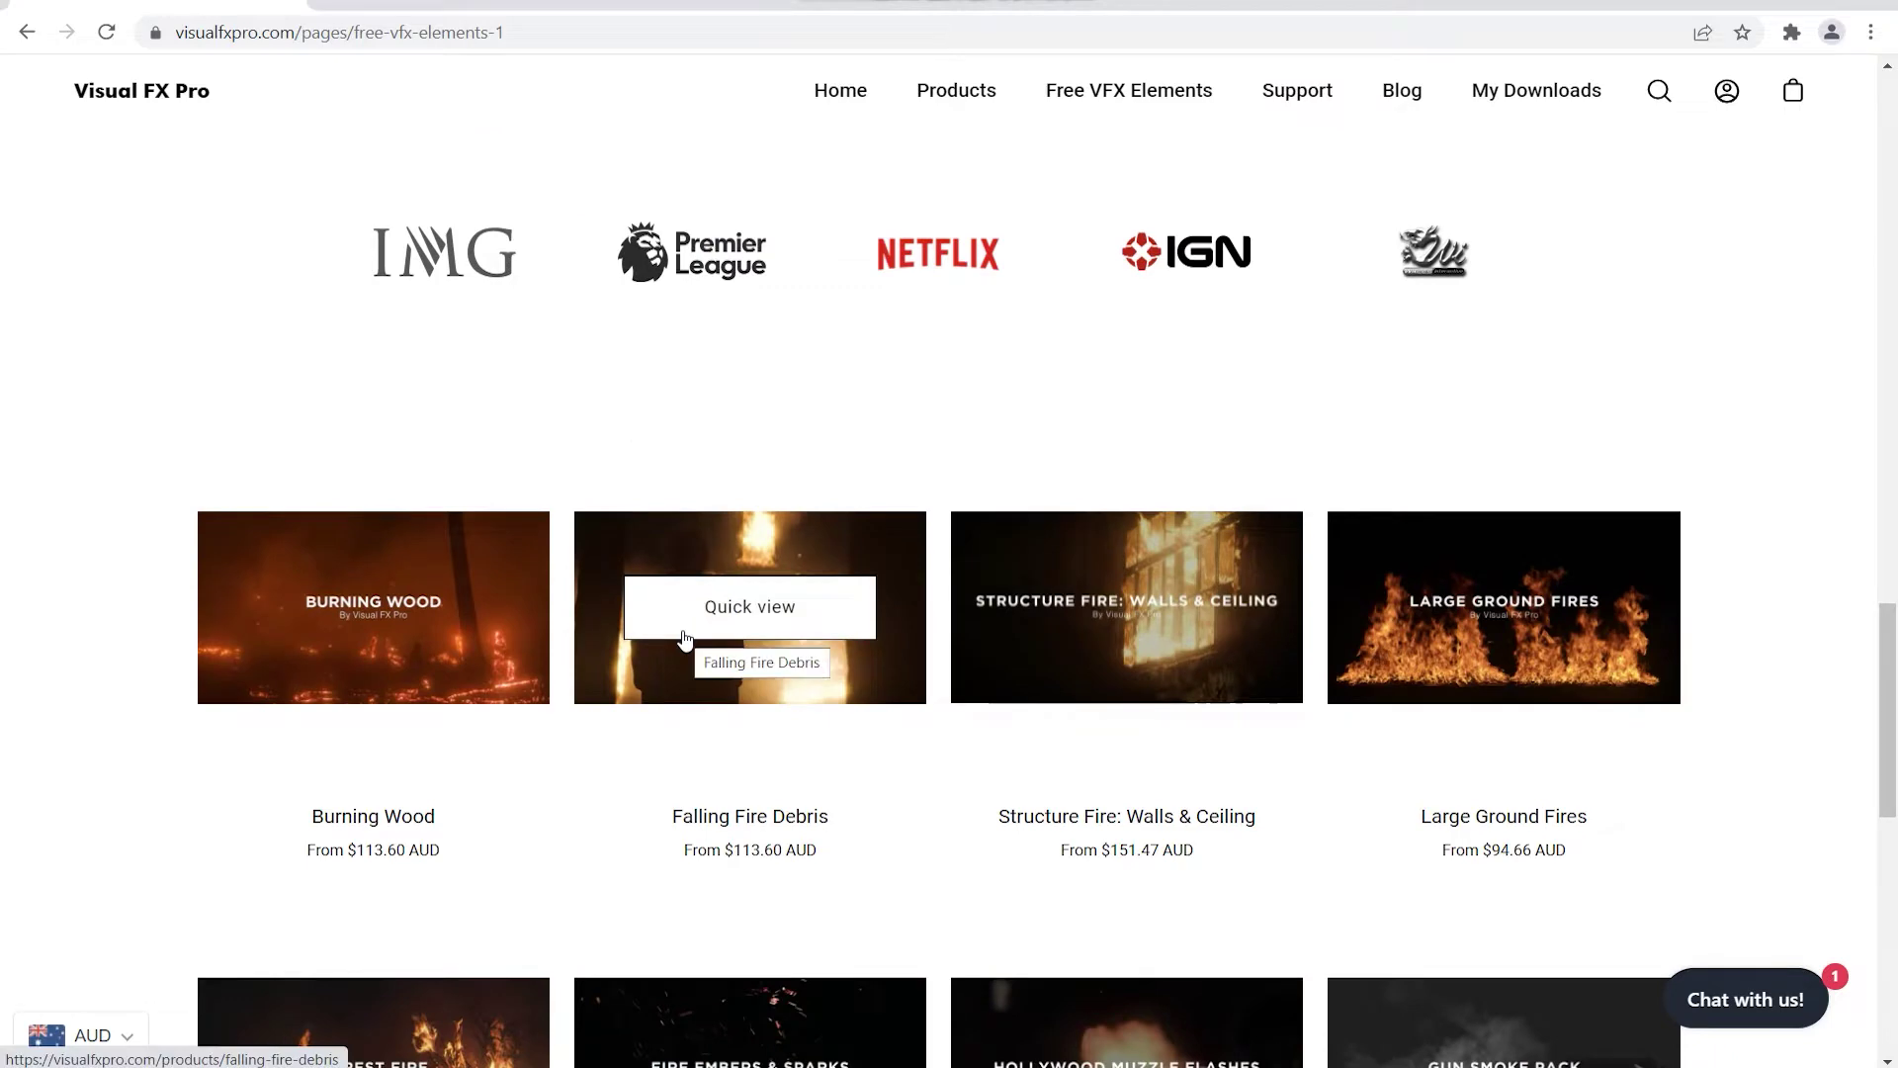
pyautogui.scroll(-1, 685, 639)
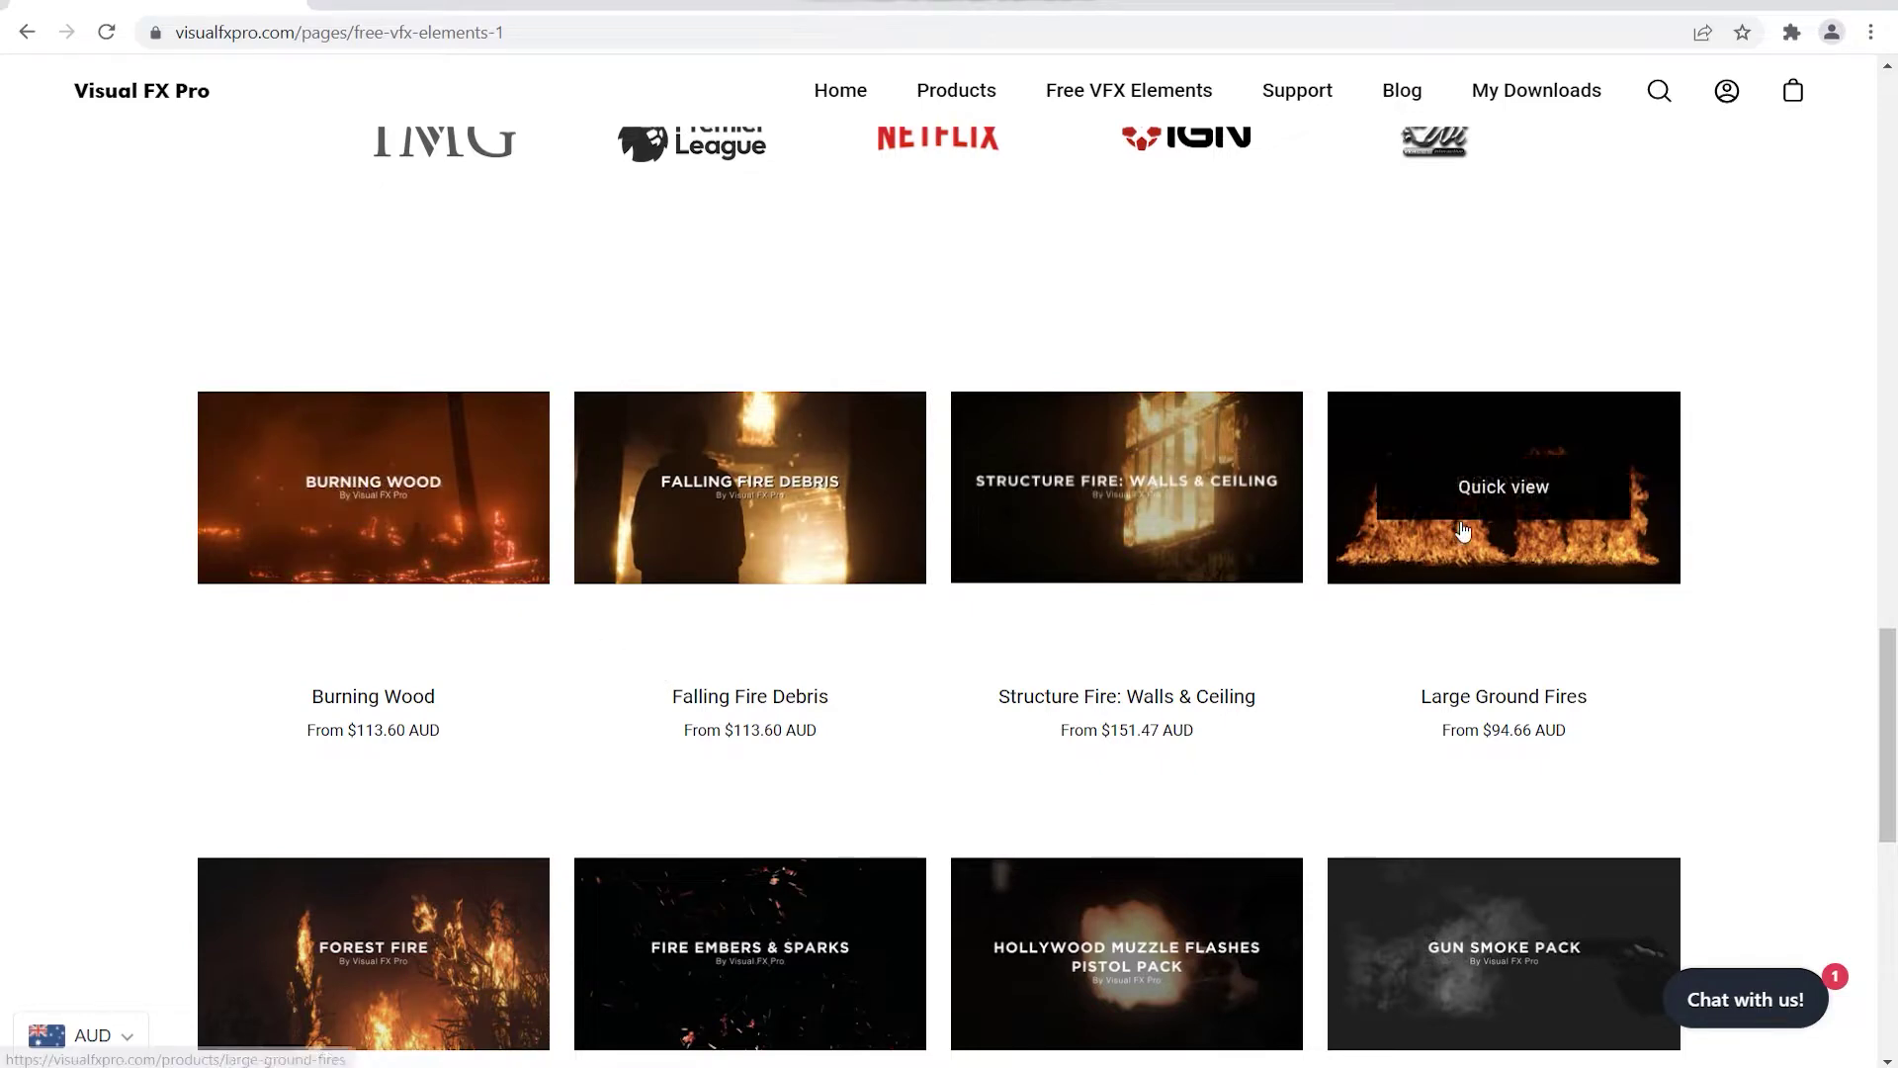
# Scroll back up to the Free VFX Elements sign-up form.
pyautogui.scroll(-2, 521, 561)
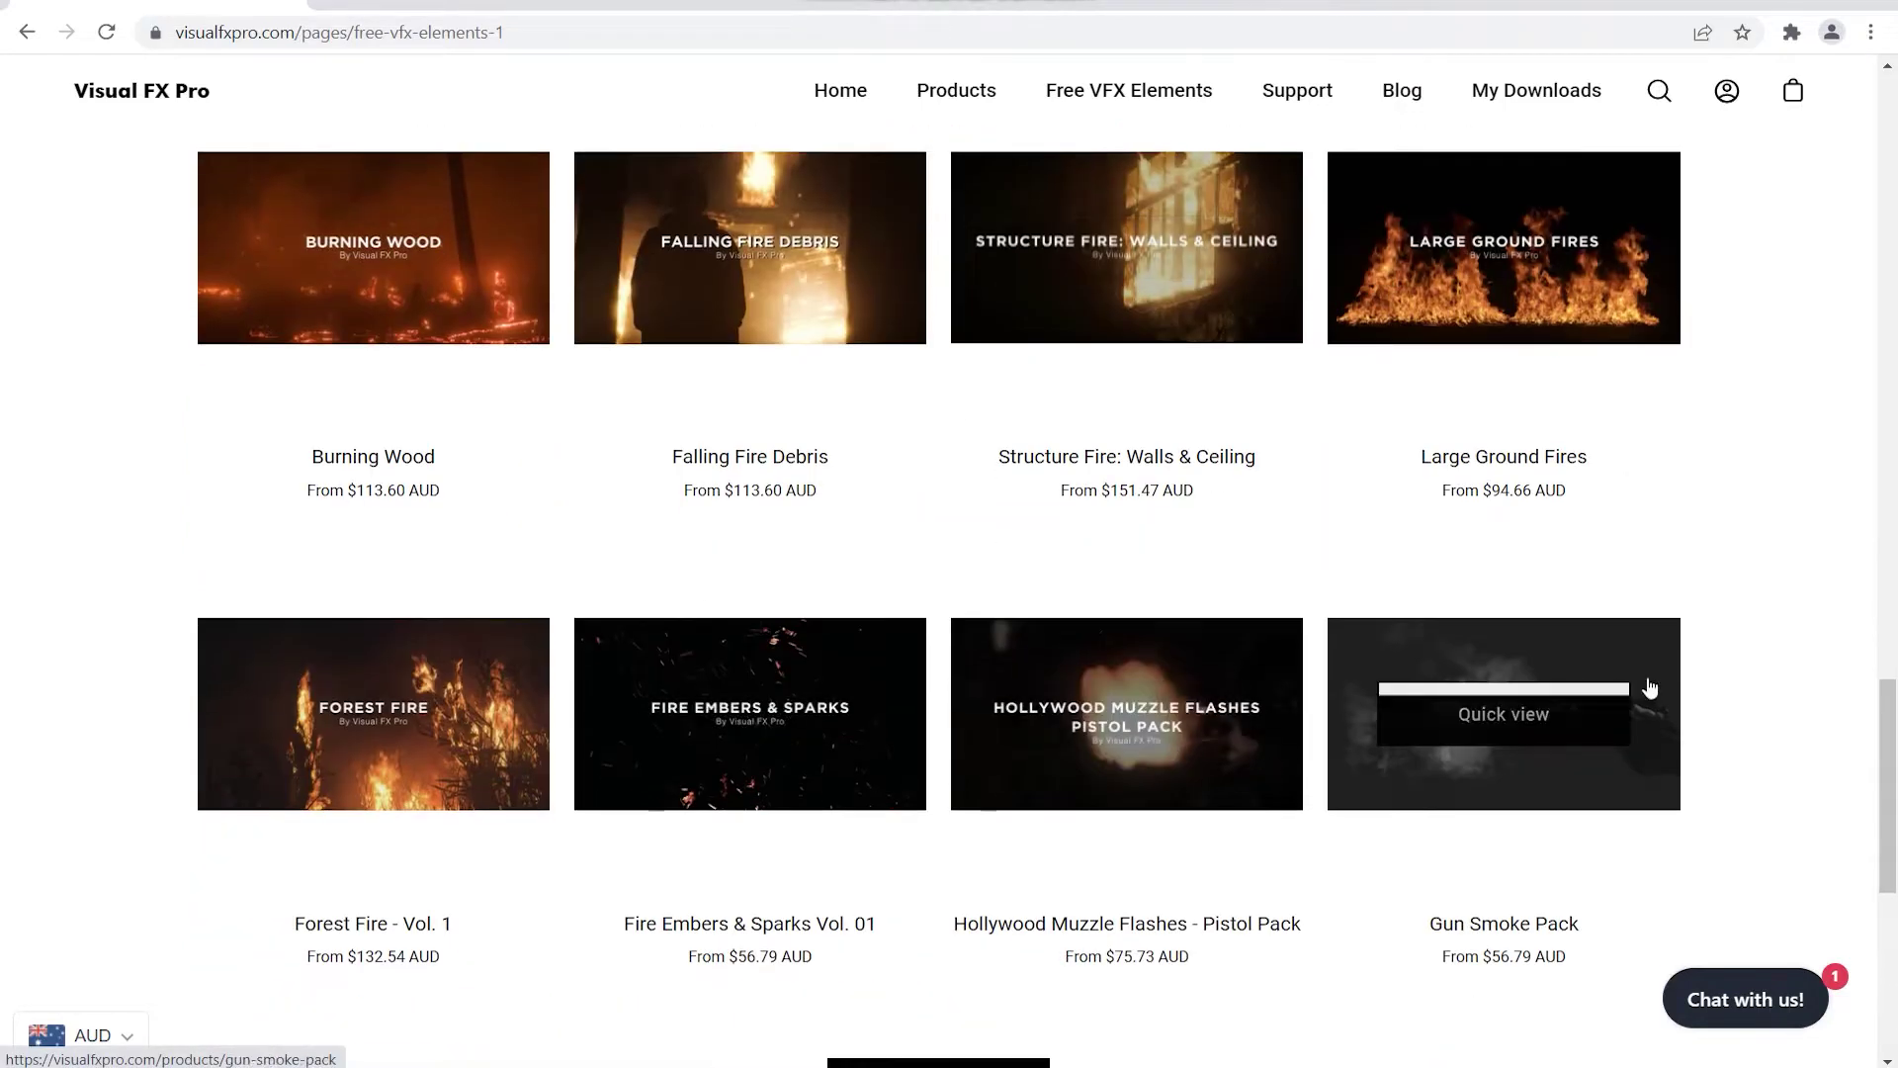
pyautogui.scroll(2, 1189, 814)
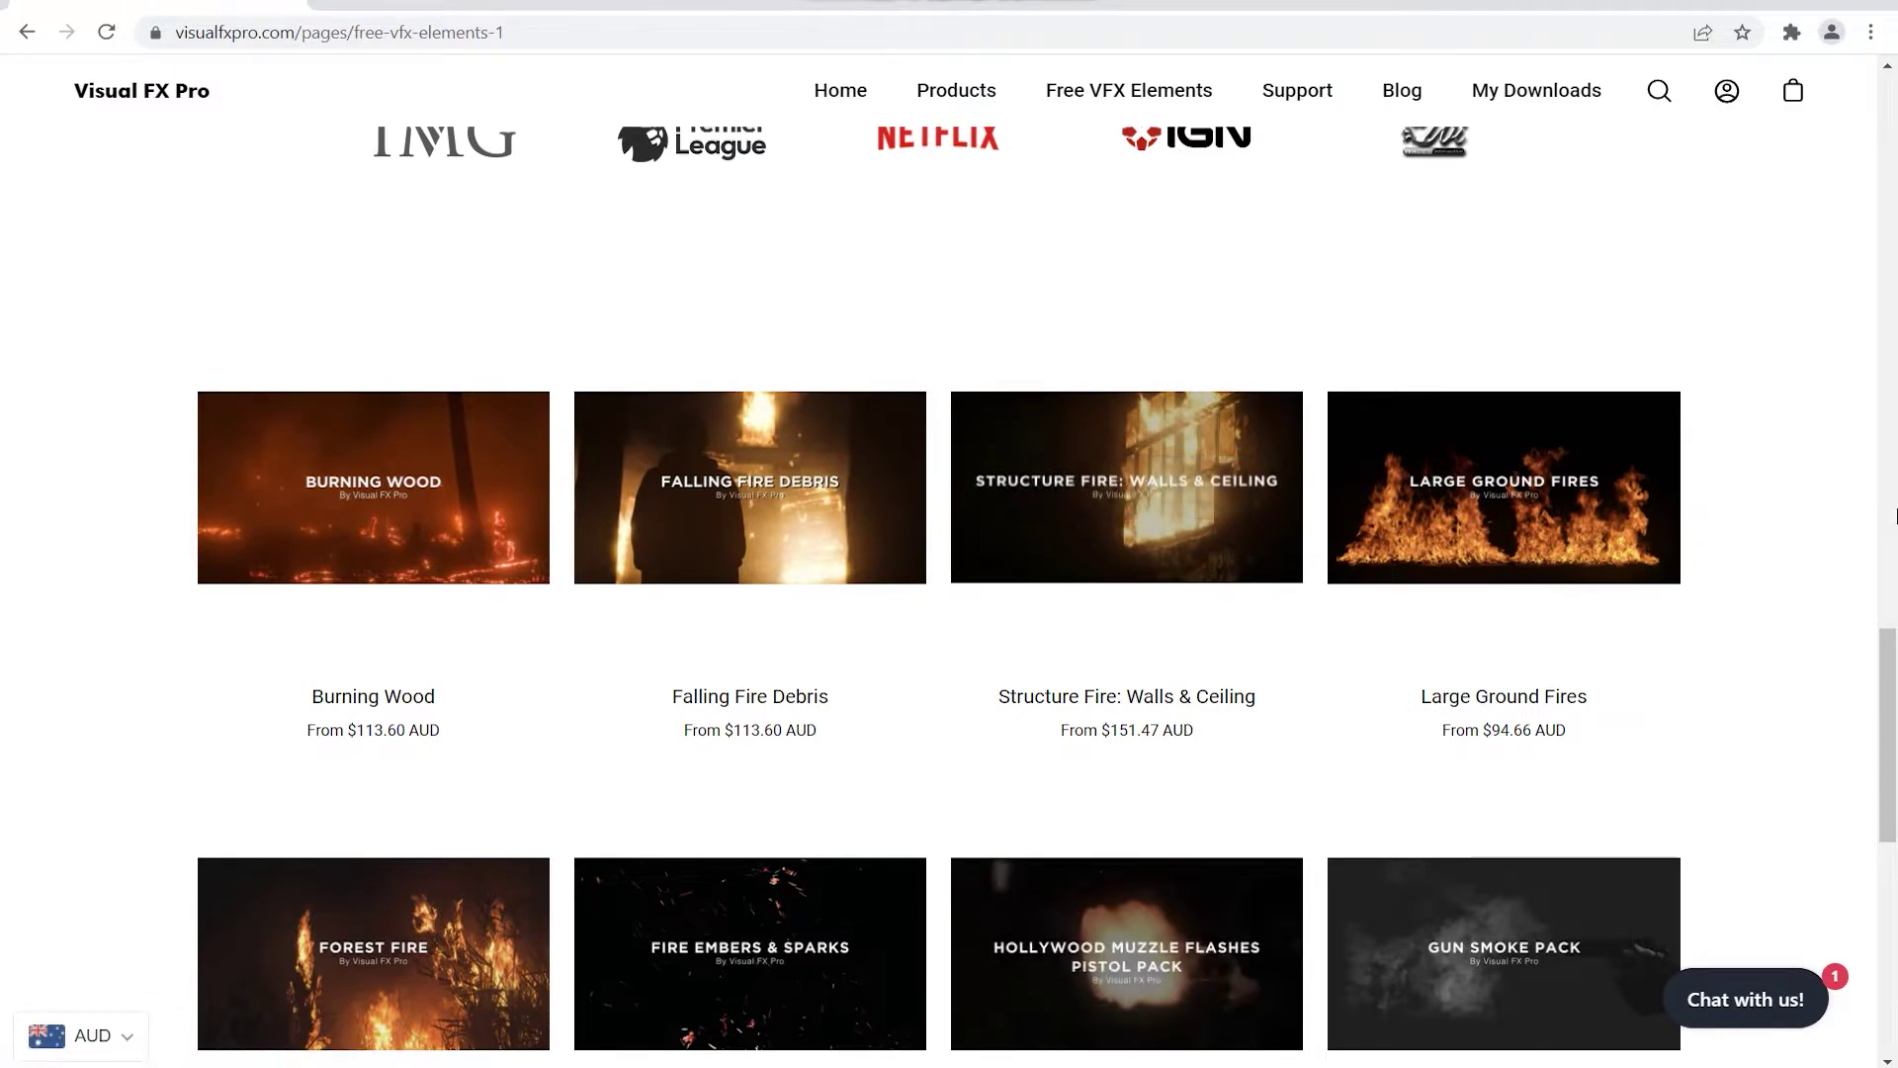
pyautogui.scroll(-2, 1377, 560)
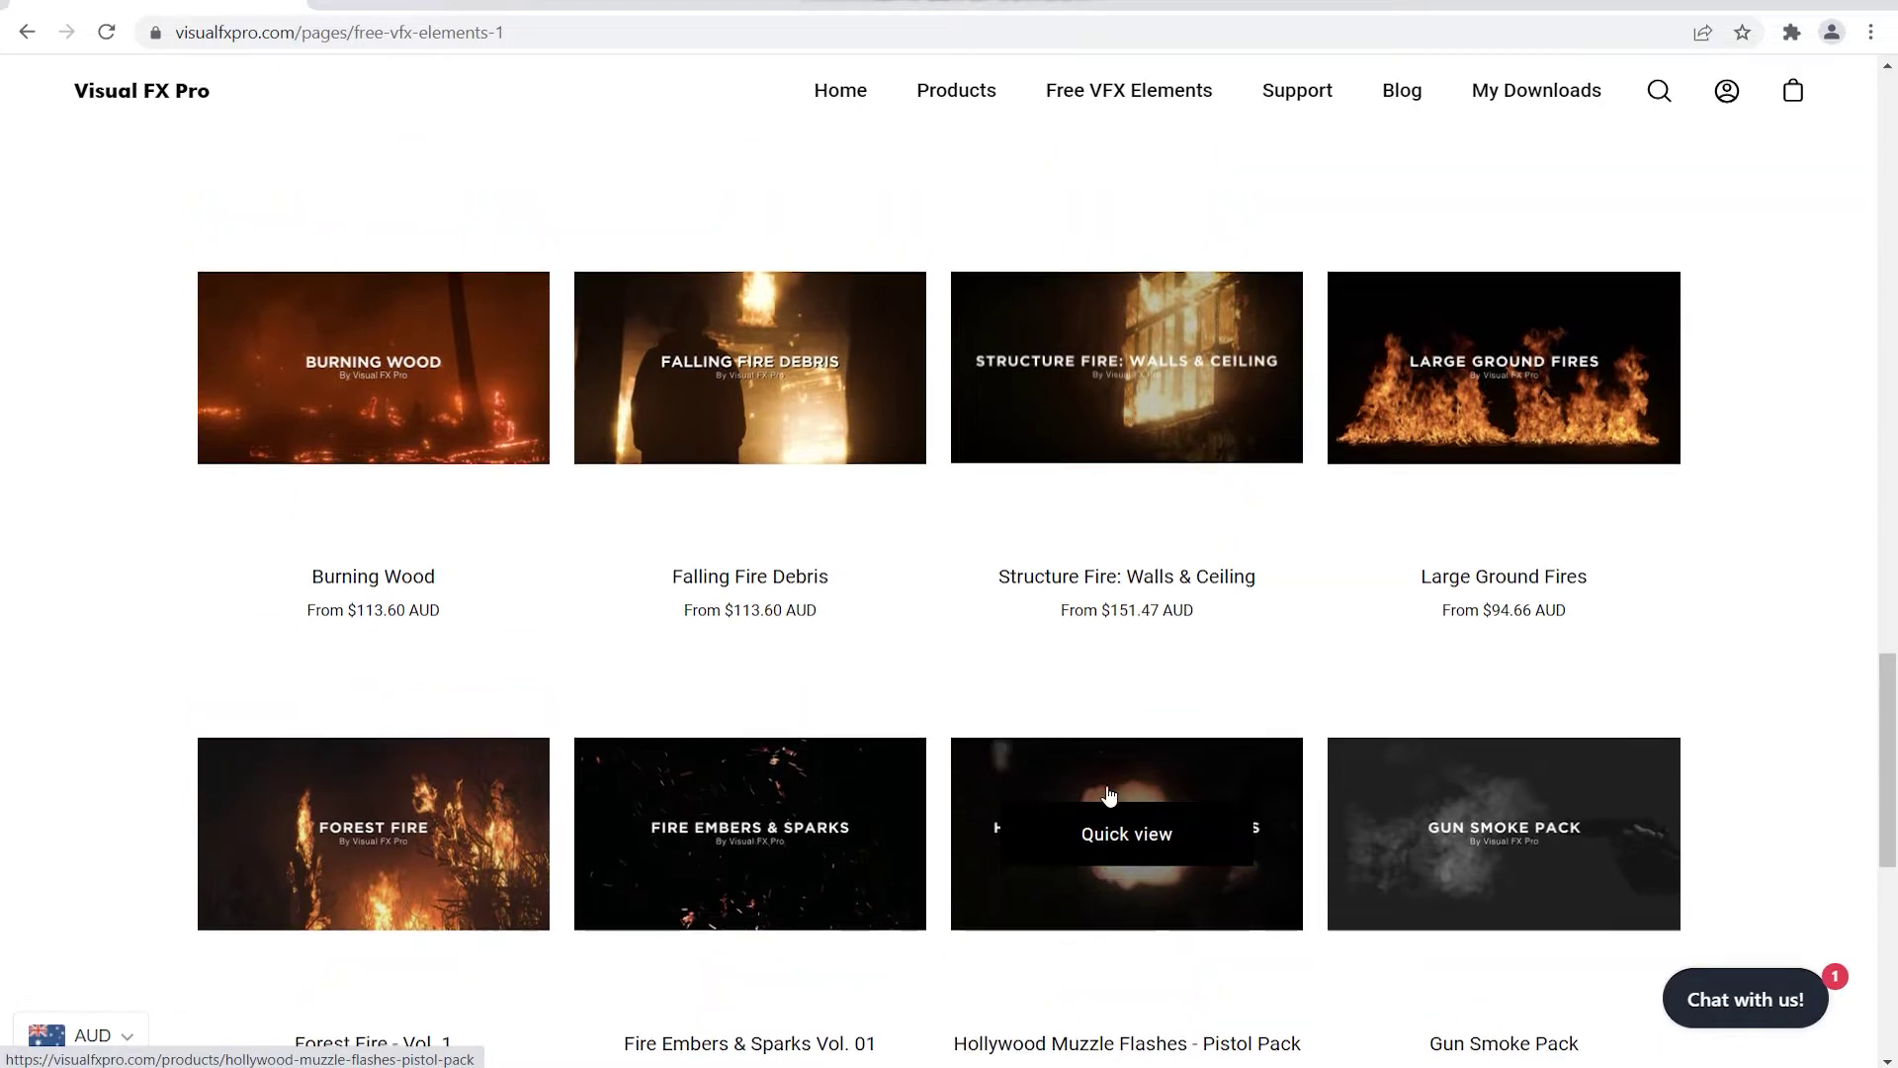
pyautogui.scroll(5, 1110, 794)
pyautogui.scroll(4, 1109, 793)
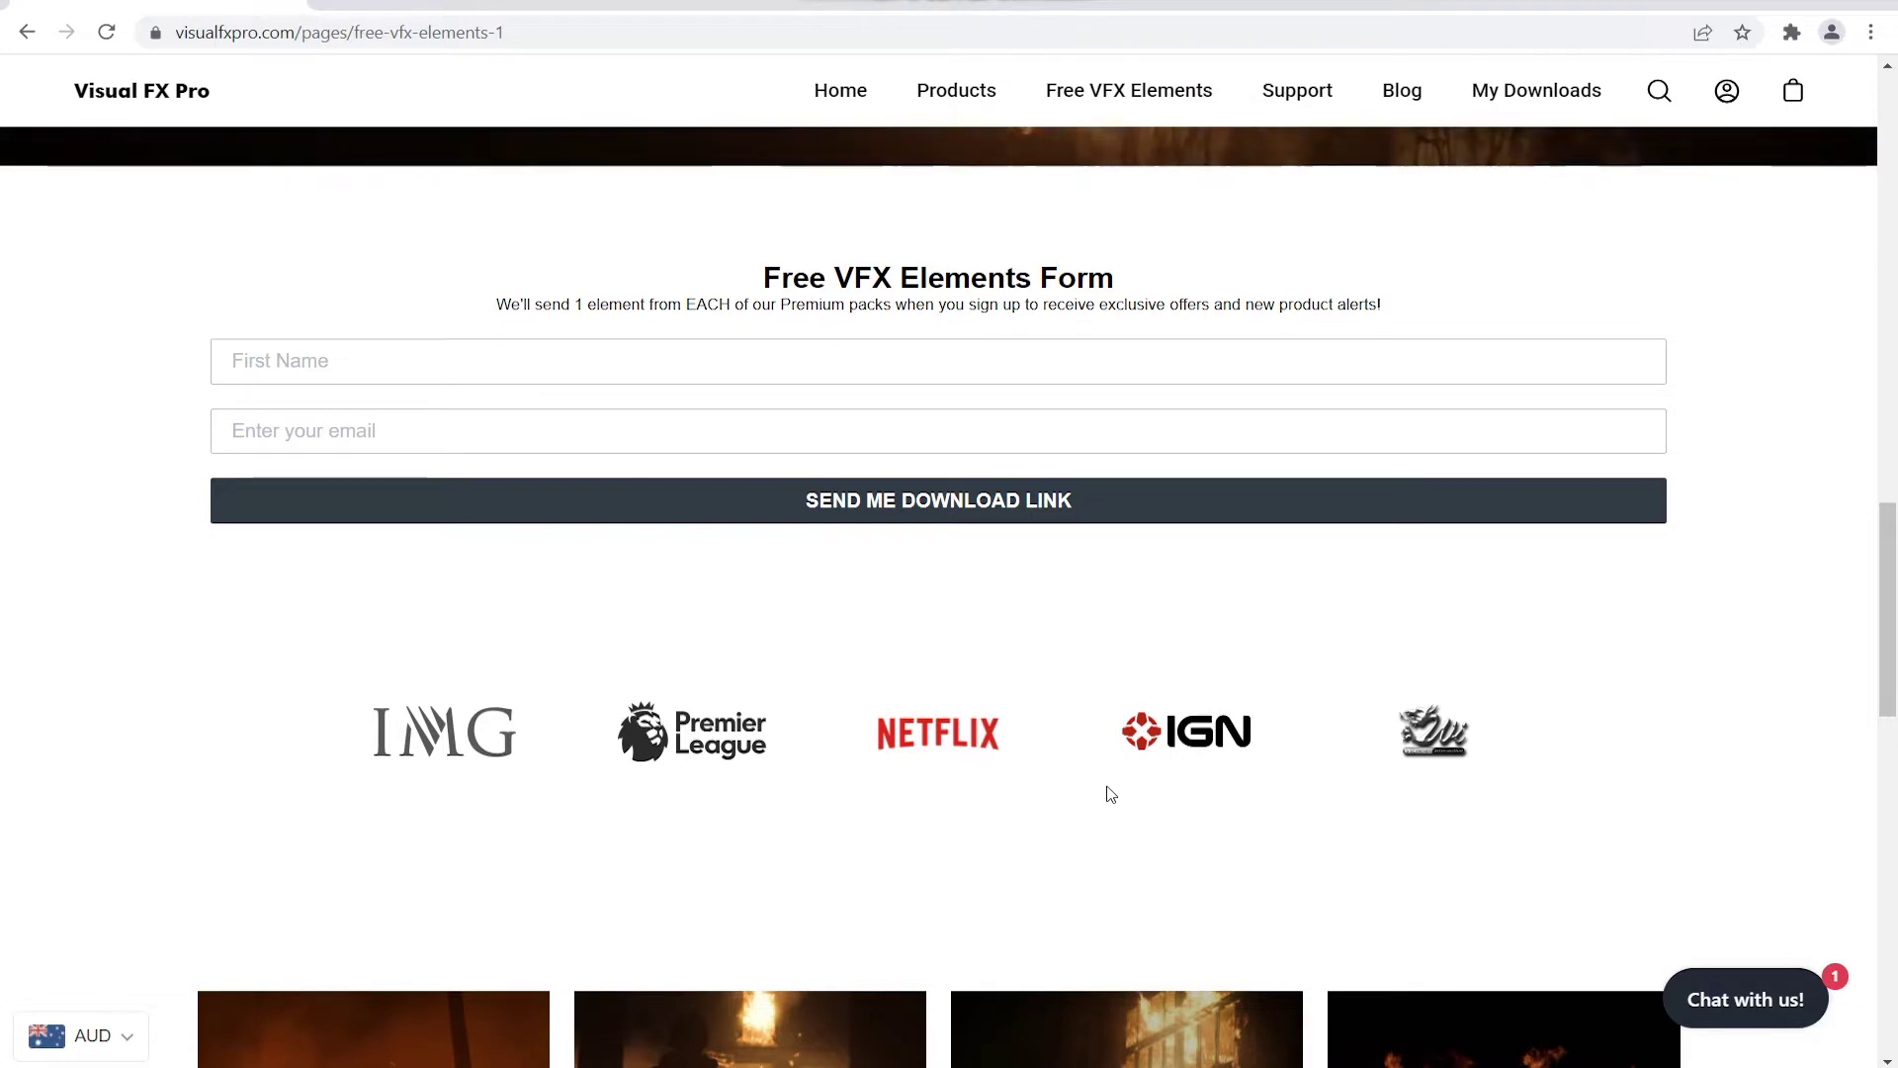
pyautogui.scroll(8, 1109, 794)
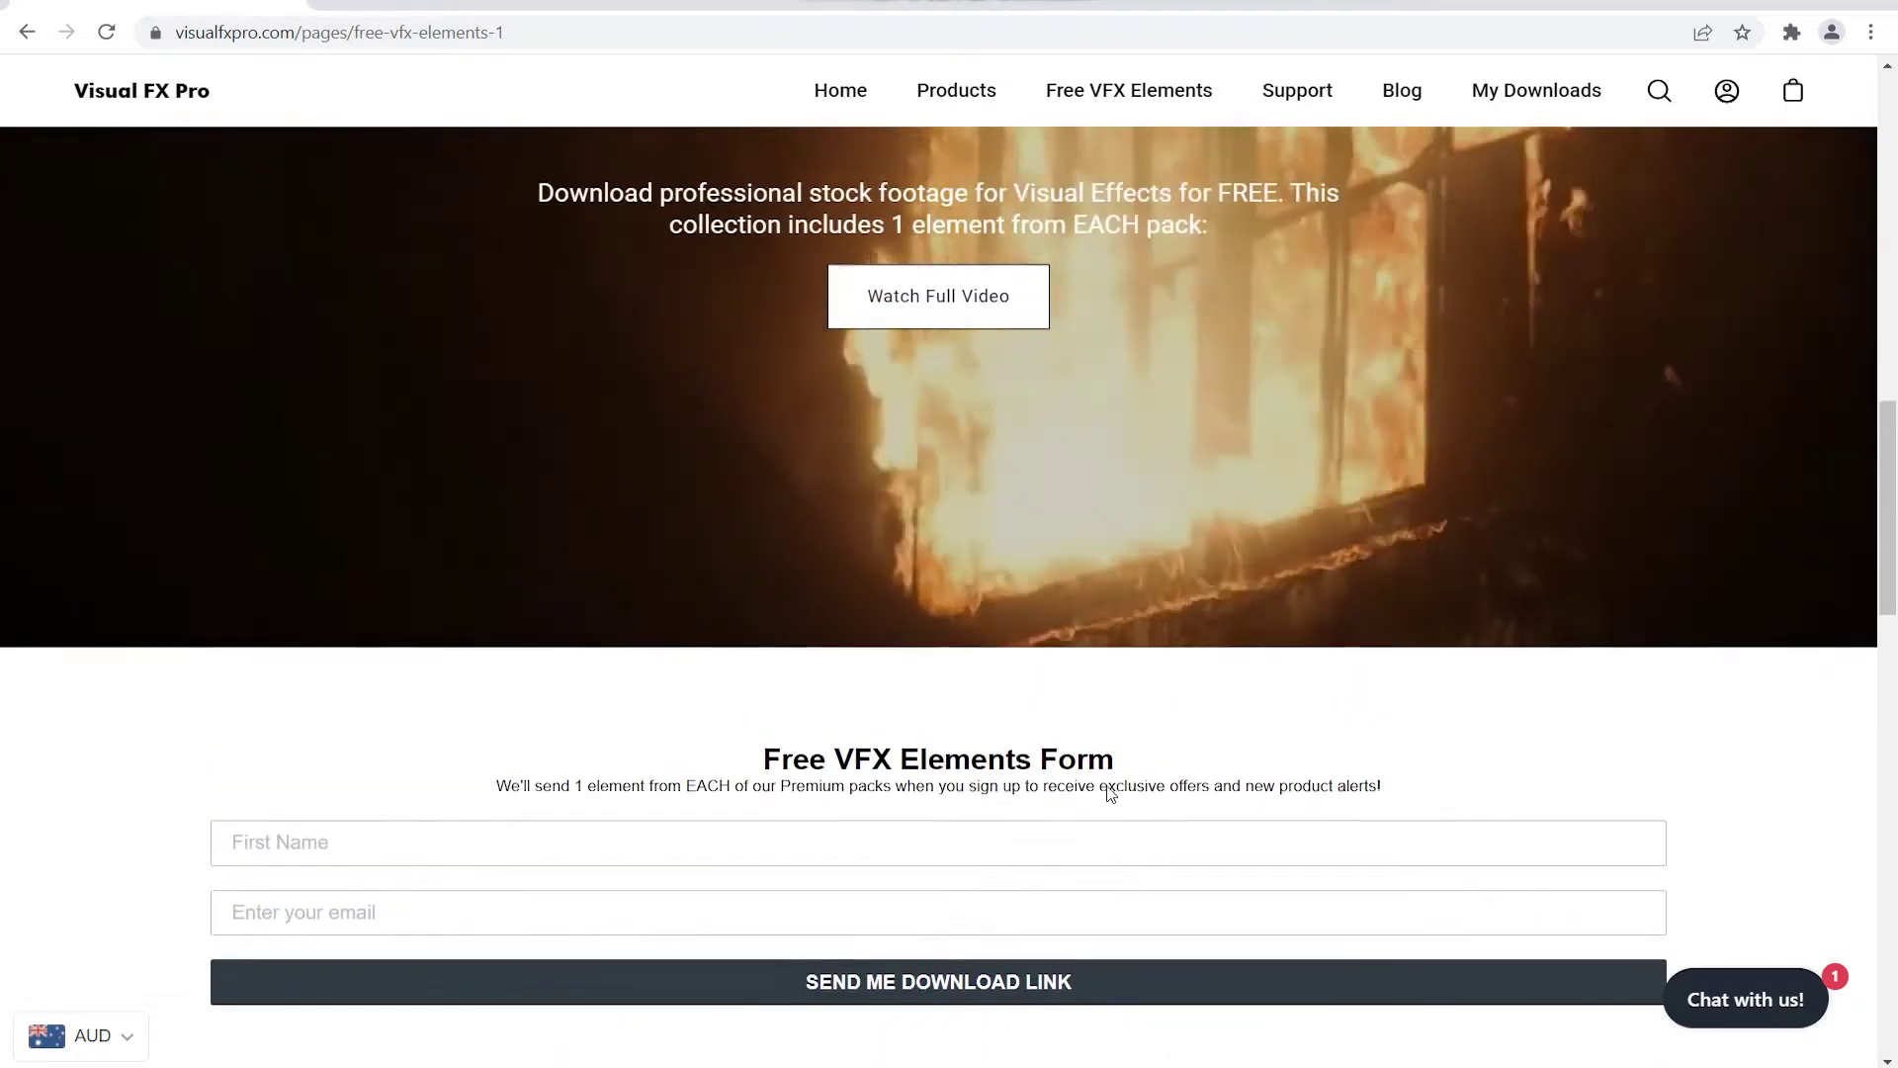
pyautogui.scroll(14, 1106, 794)
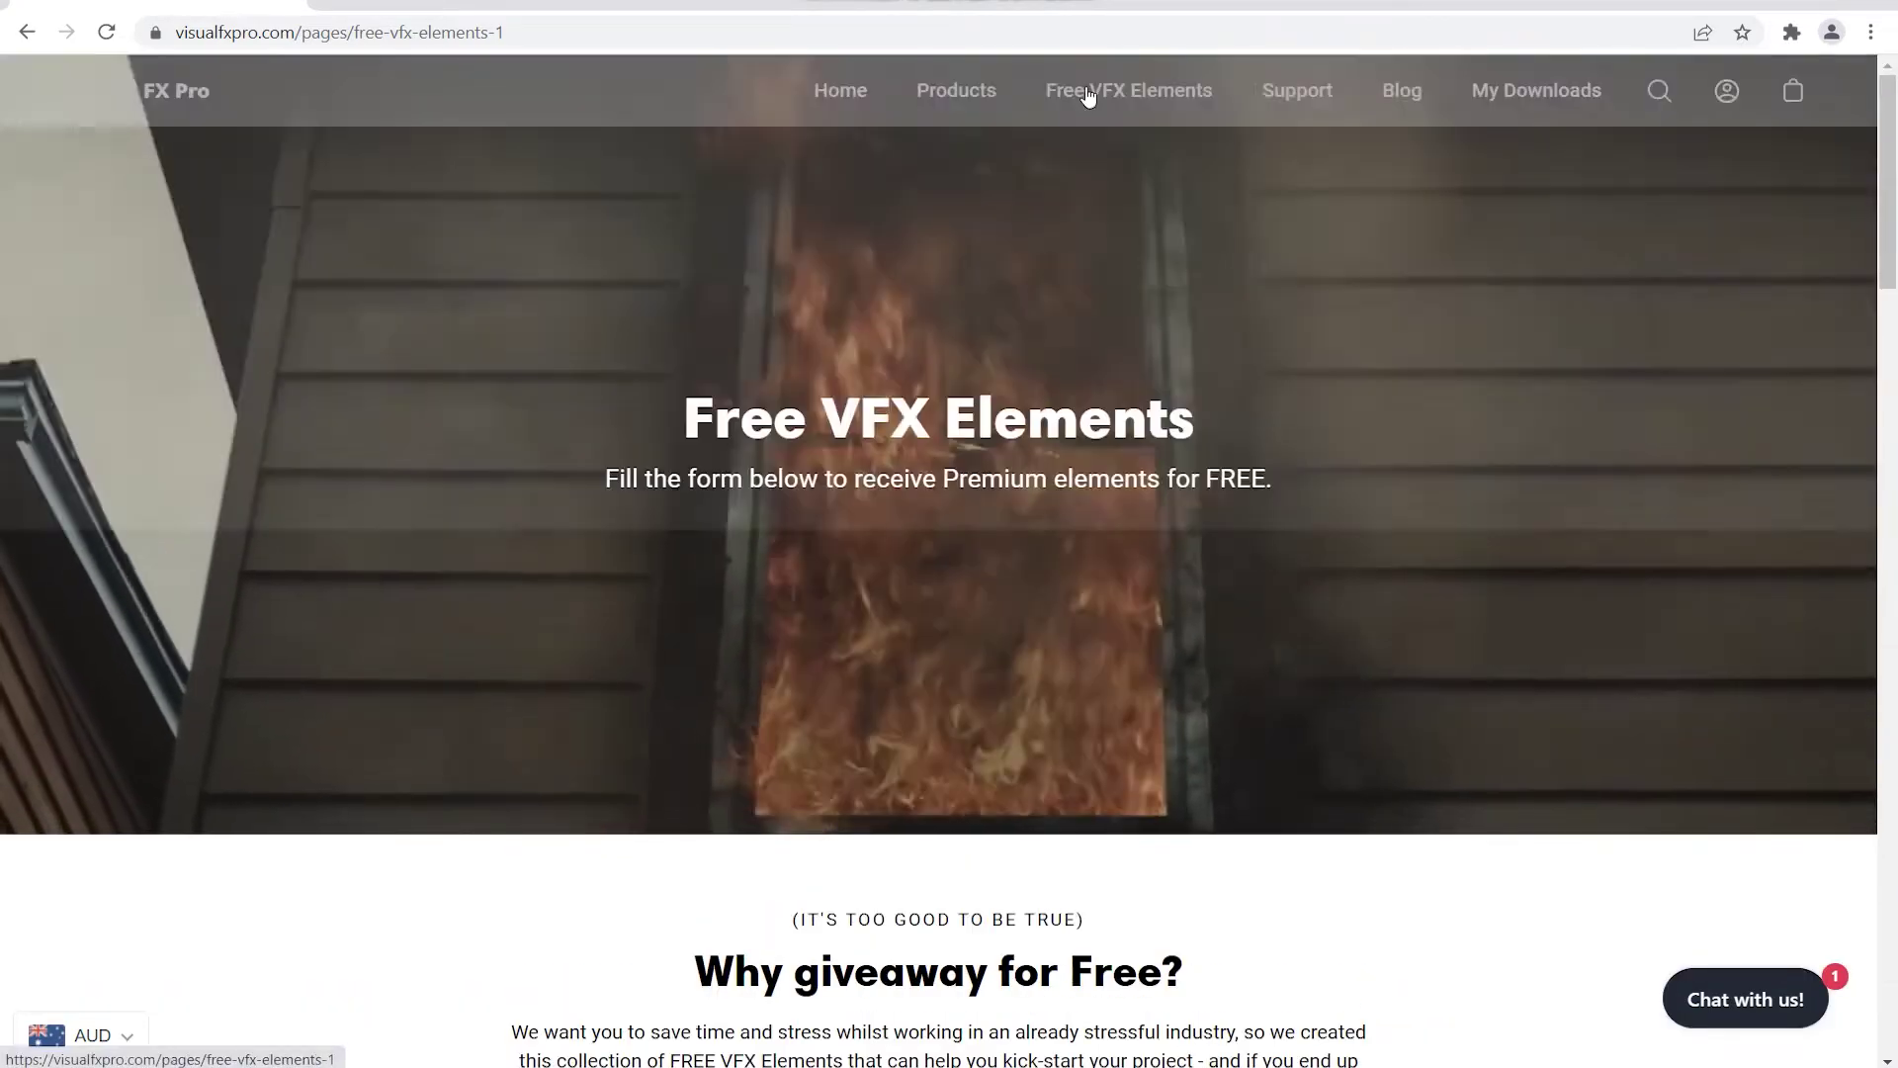
pyautogui.moveTo(919, 84)
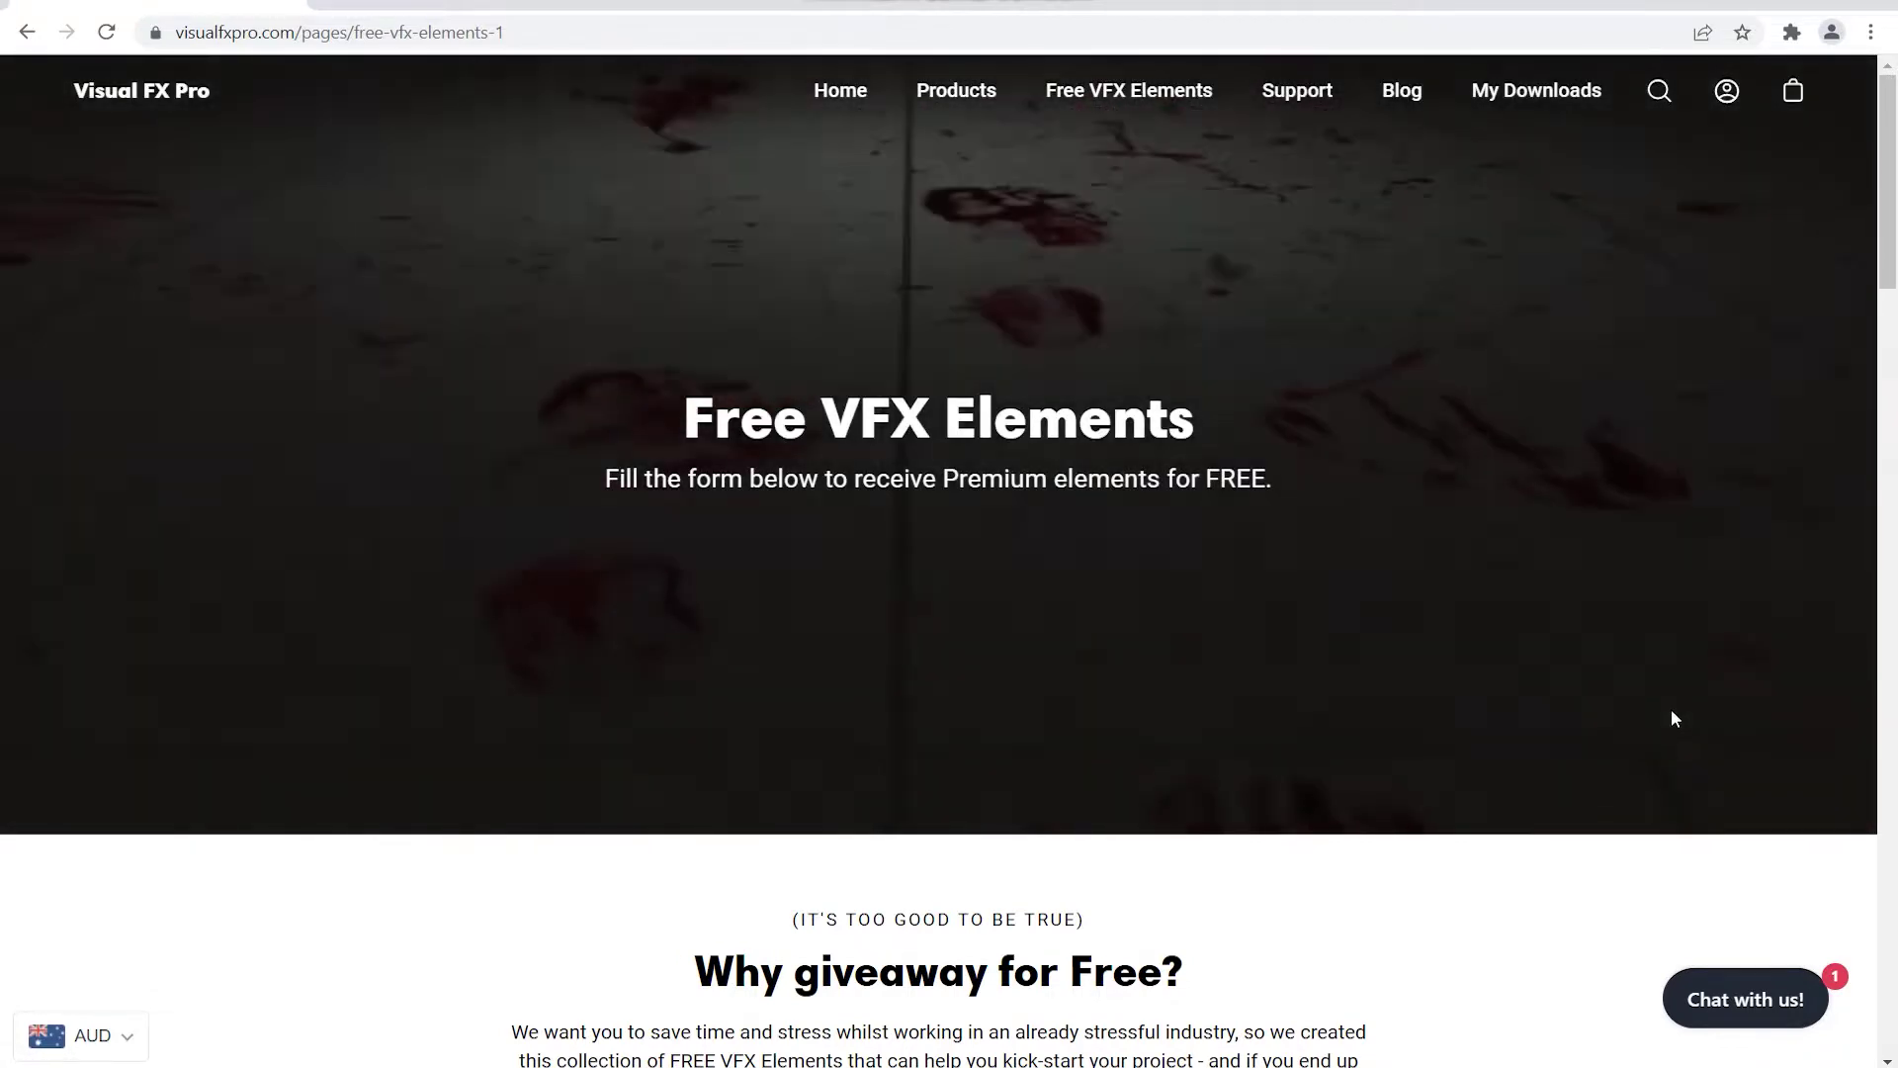
pyautogui.scroll(-10, 1673, 718)
pyautogui.scroll(-4, 1672, 718)
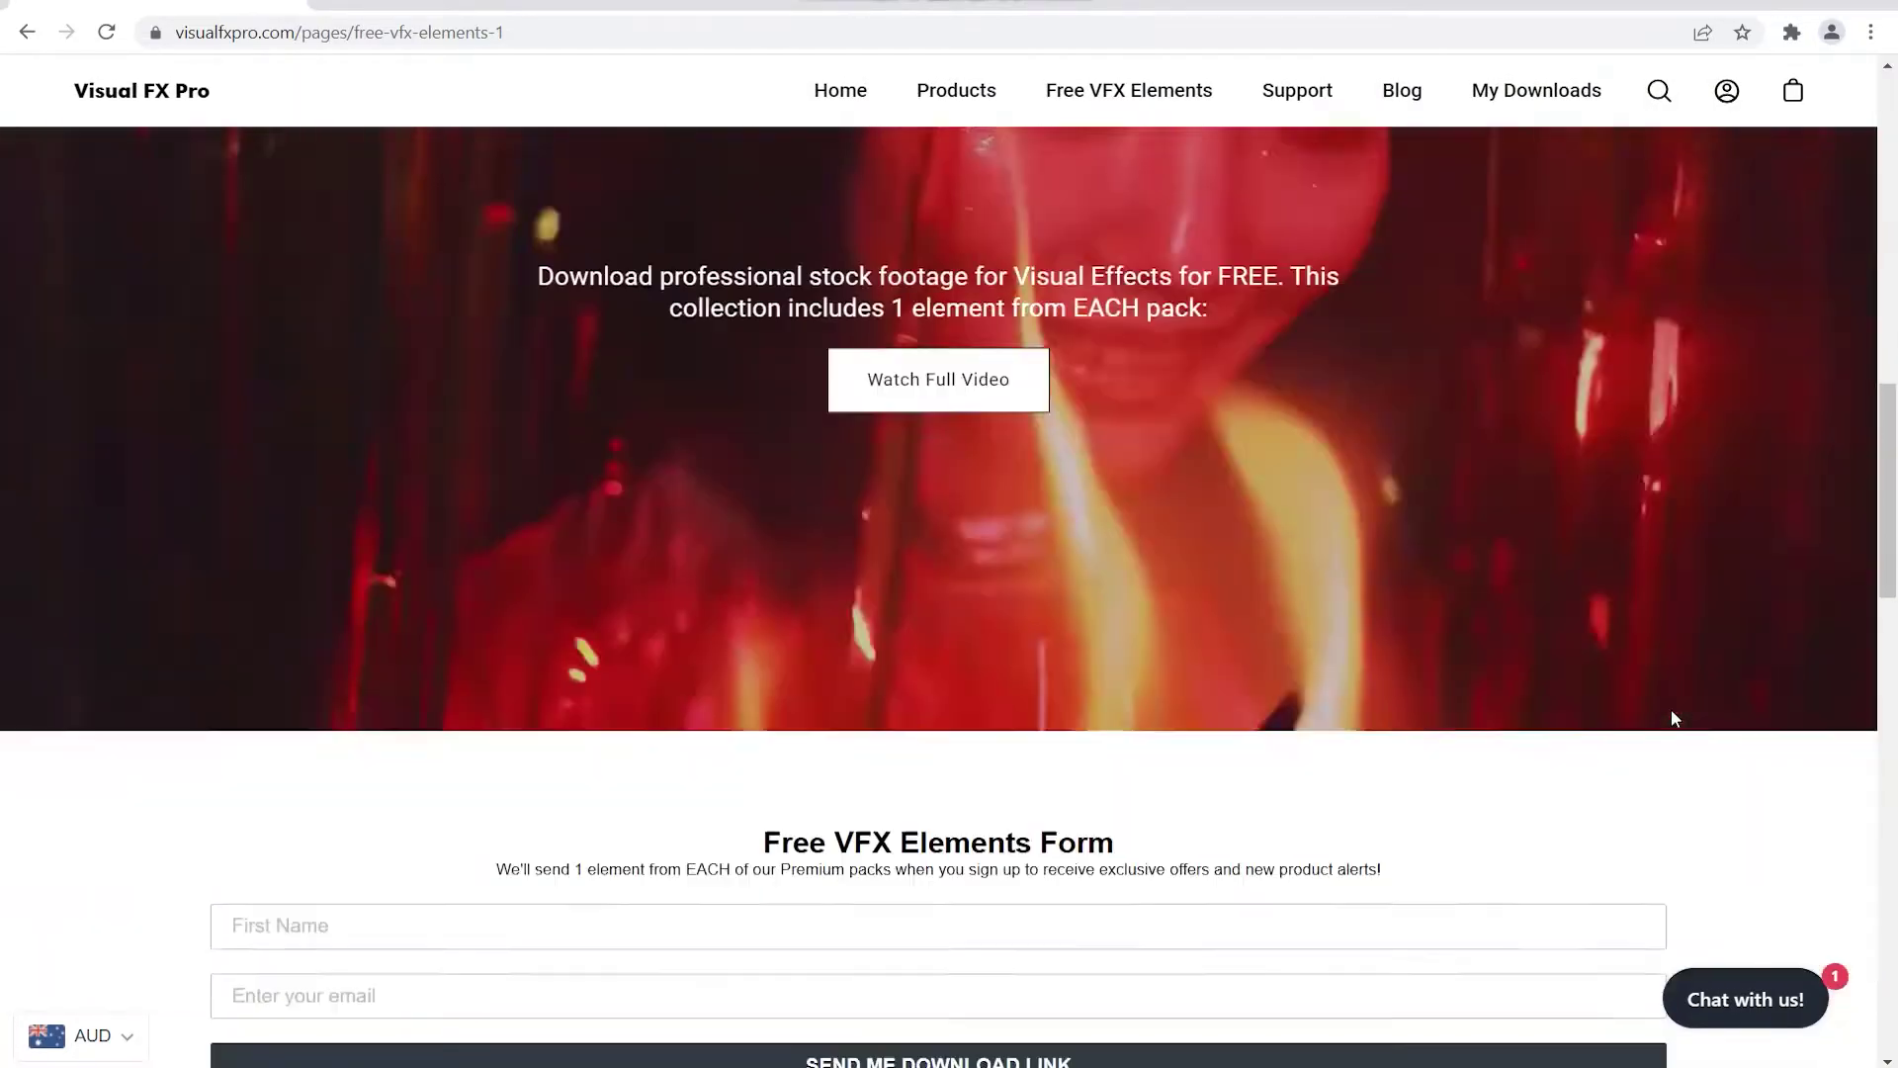
pyautogui.scroll(-5, 1674, 718)
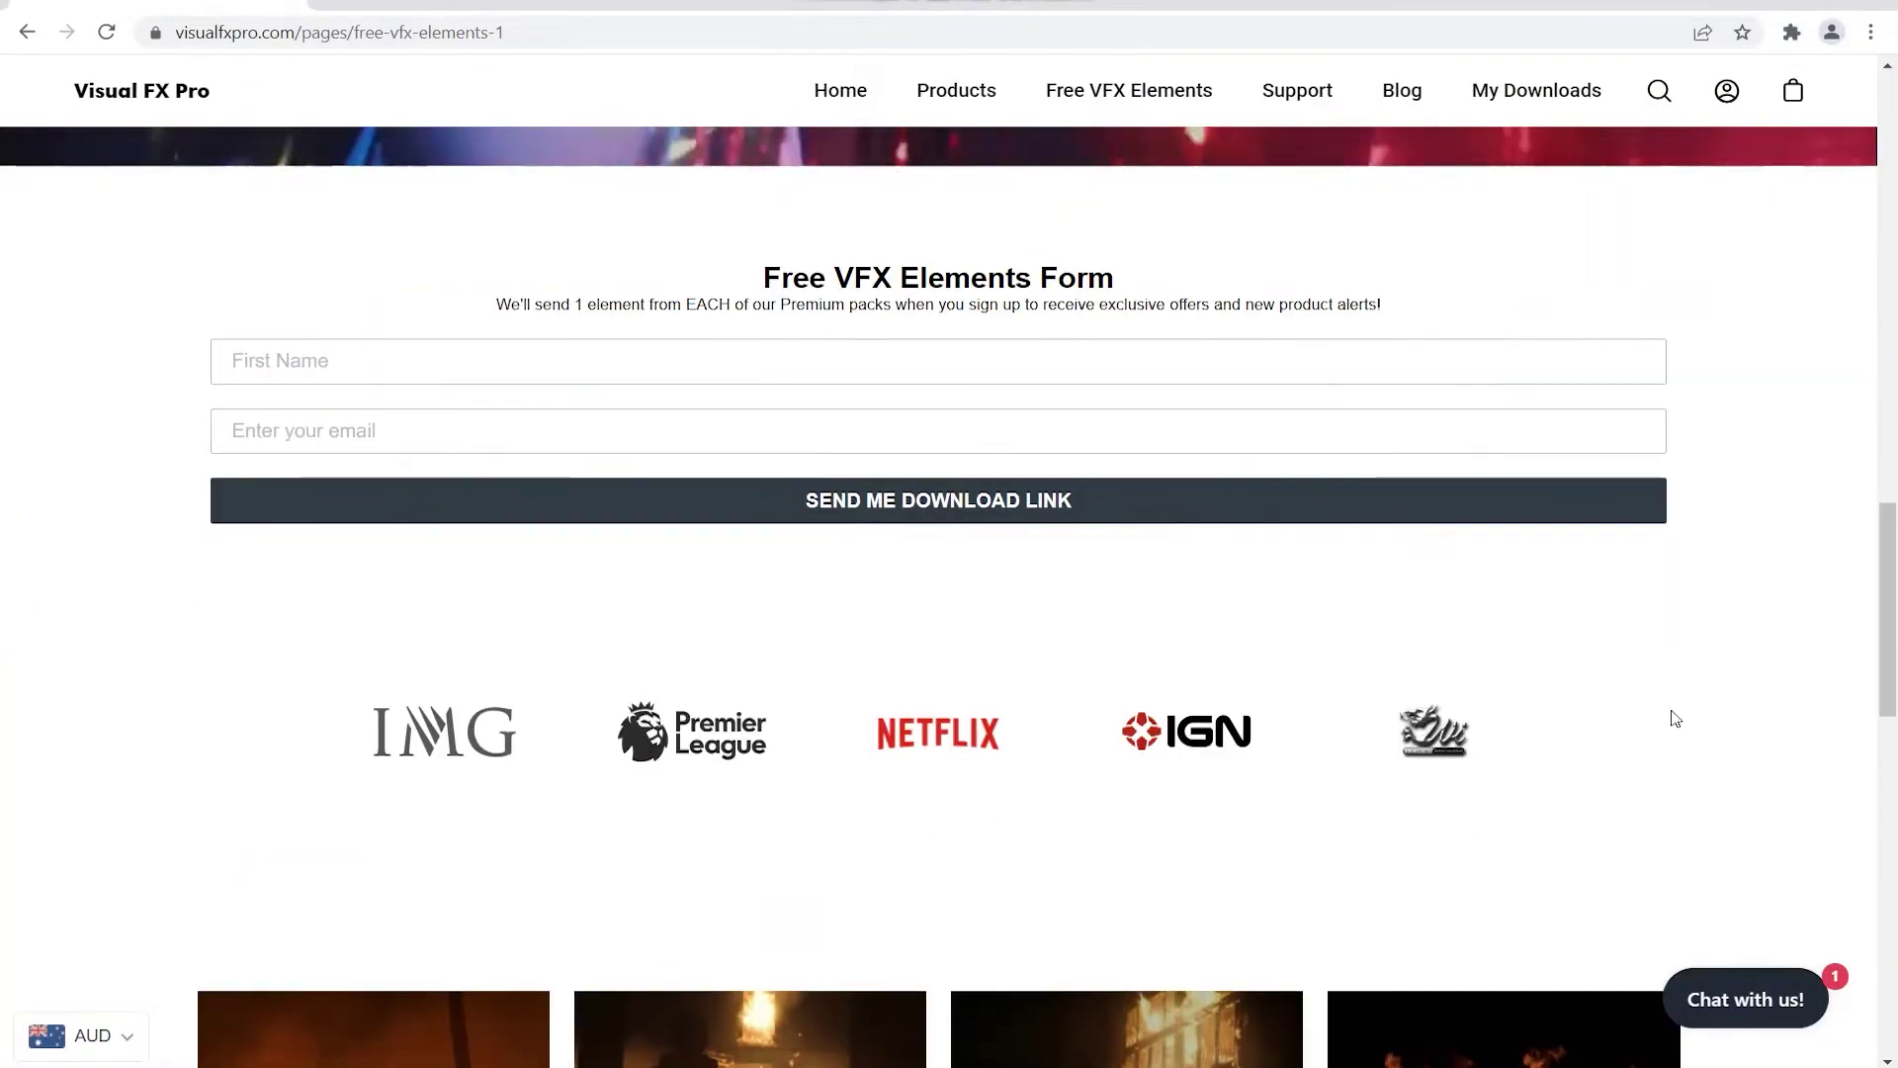
pyautogui.scroll(-5, 1674, 719)
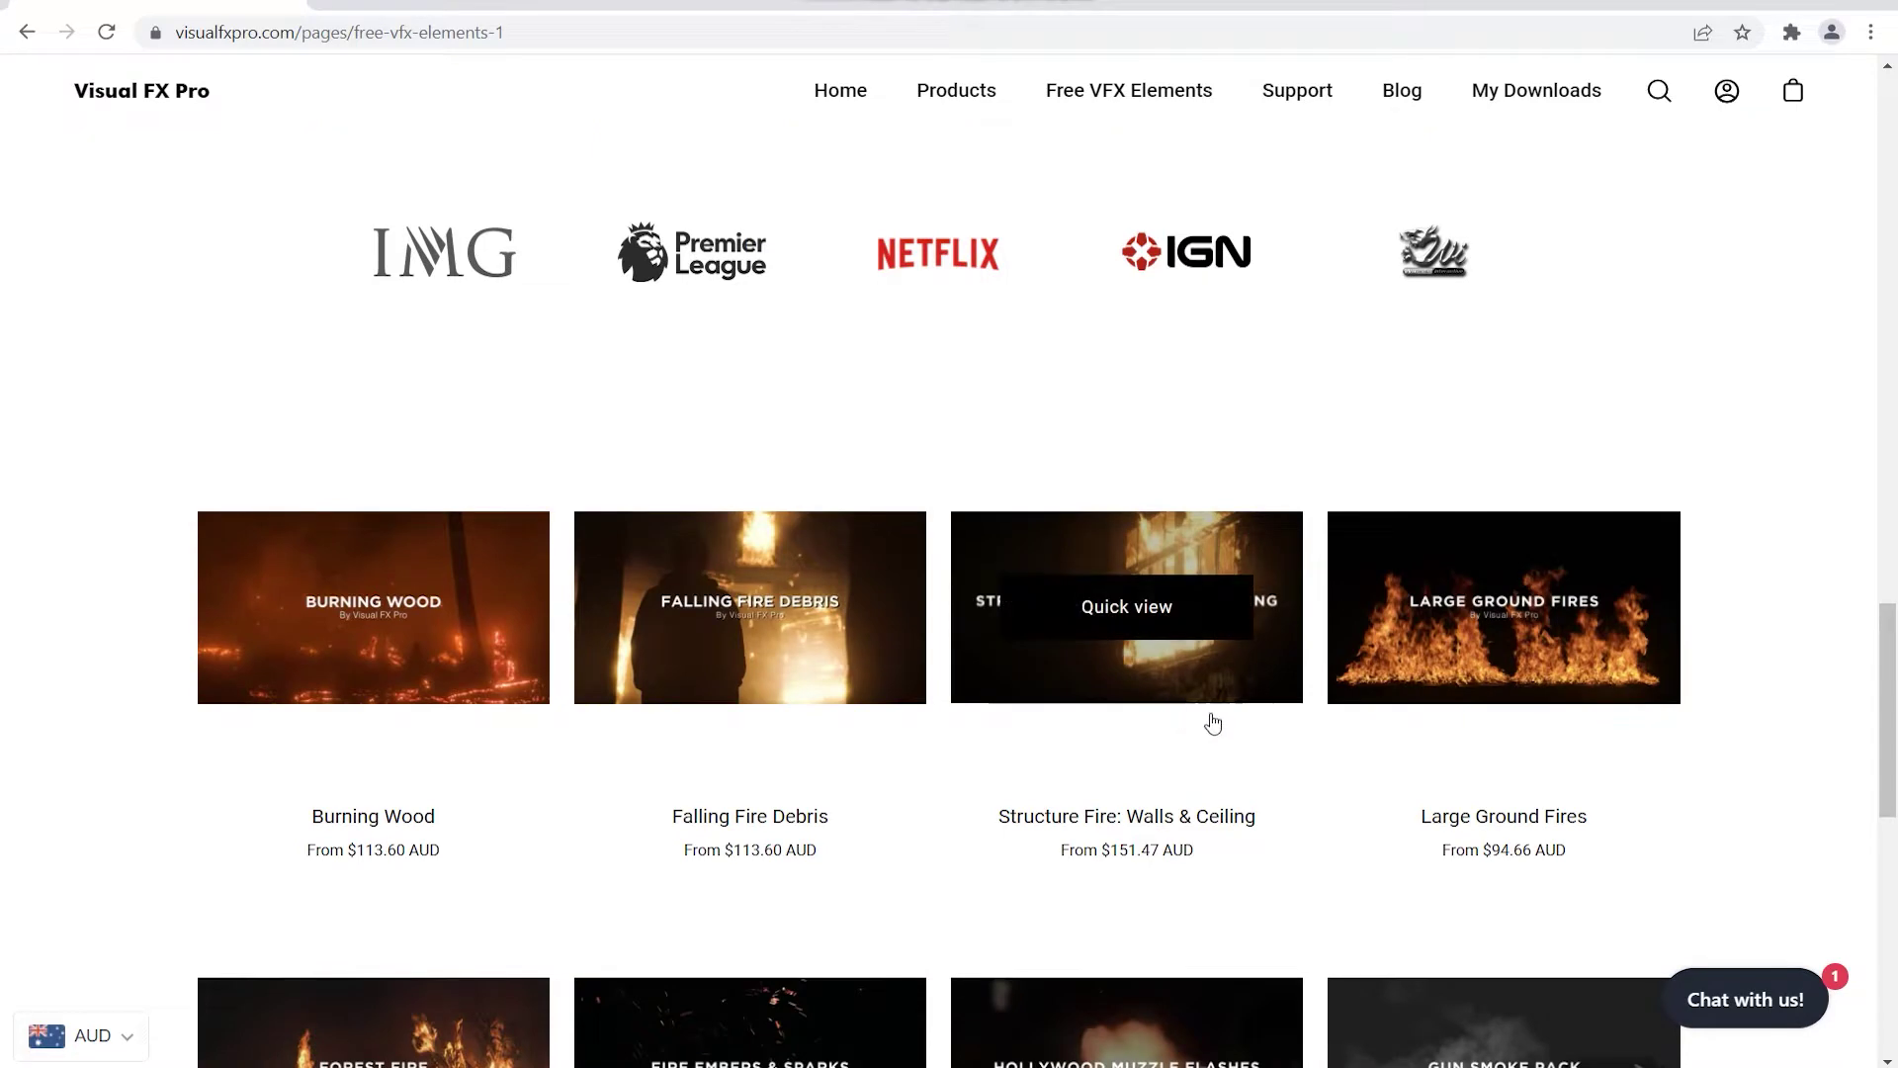
pyautogui.scroll(-3, 1213, 724)
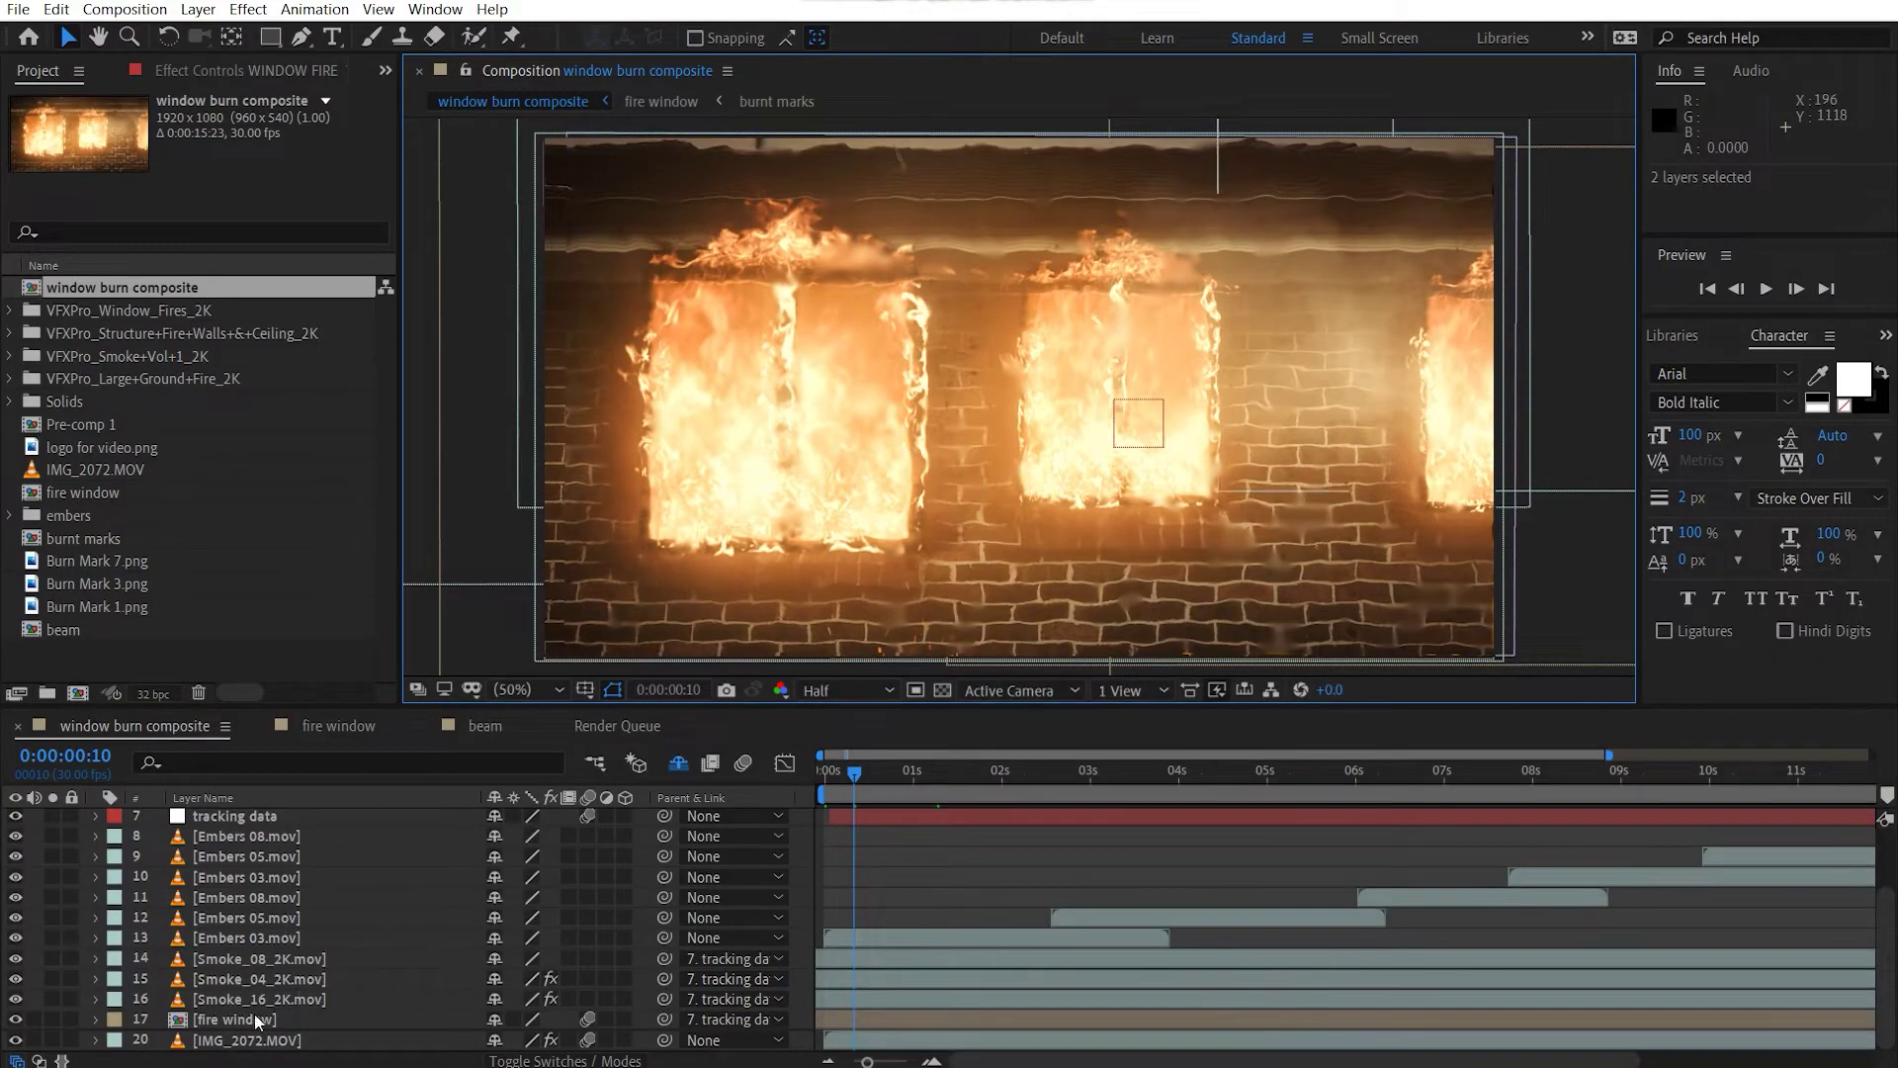
# Hide layers 7 to 17 and select the original IMG_2072.MOV background layer.
pyautogui.moveTo(12, 1022)
pyautogui.mouseDown()
pyautogui.moveTo(20, 806)
pyautogui.moveTo(44, 875)
pyautogui.moveTo(27, 912)
pyautogui.mouseUp()
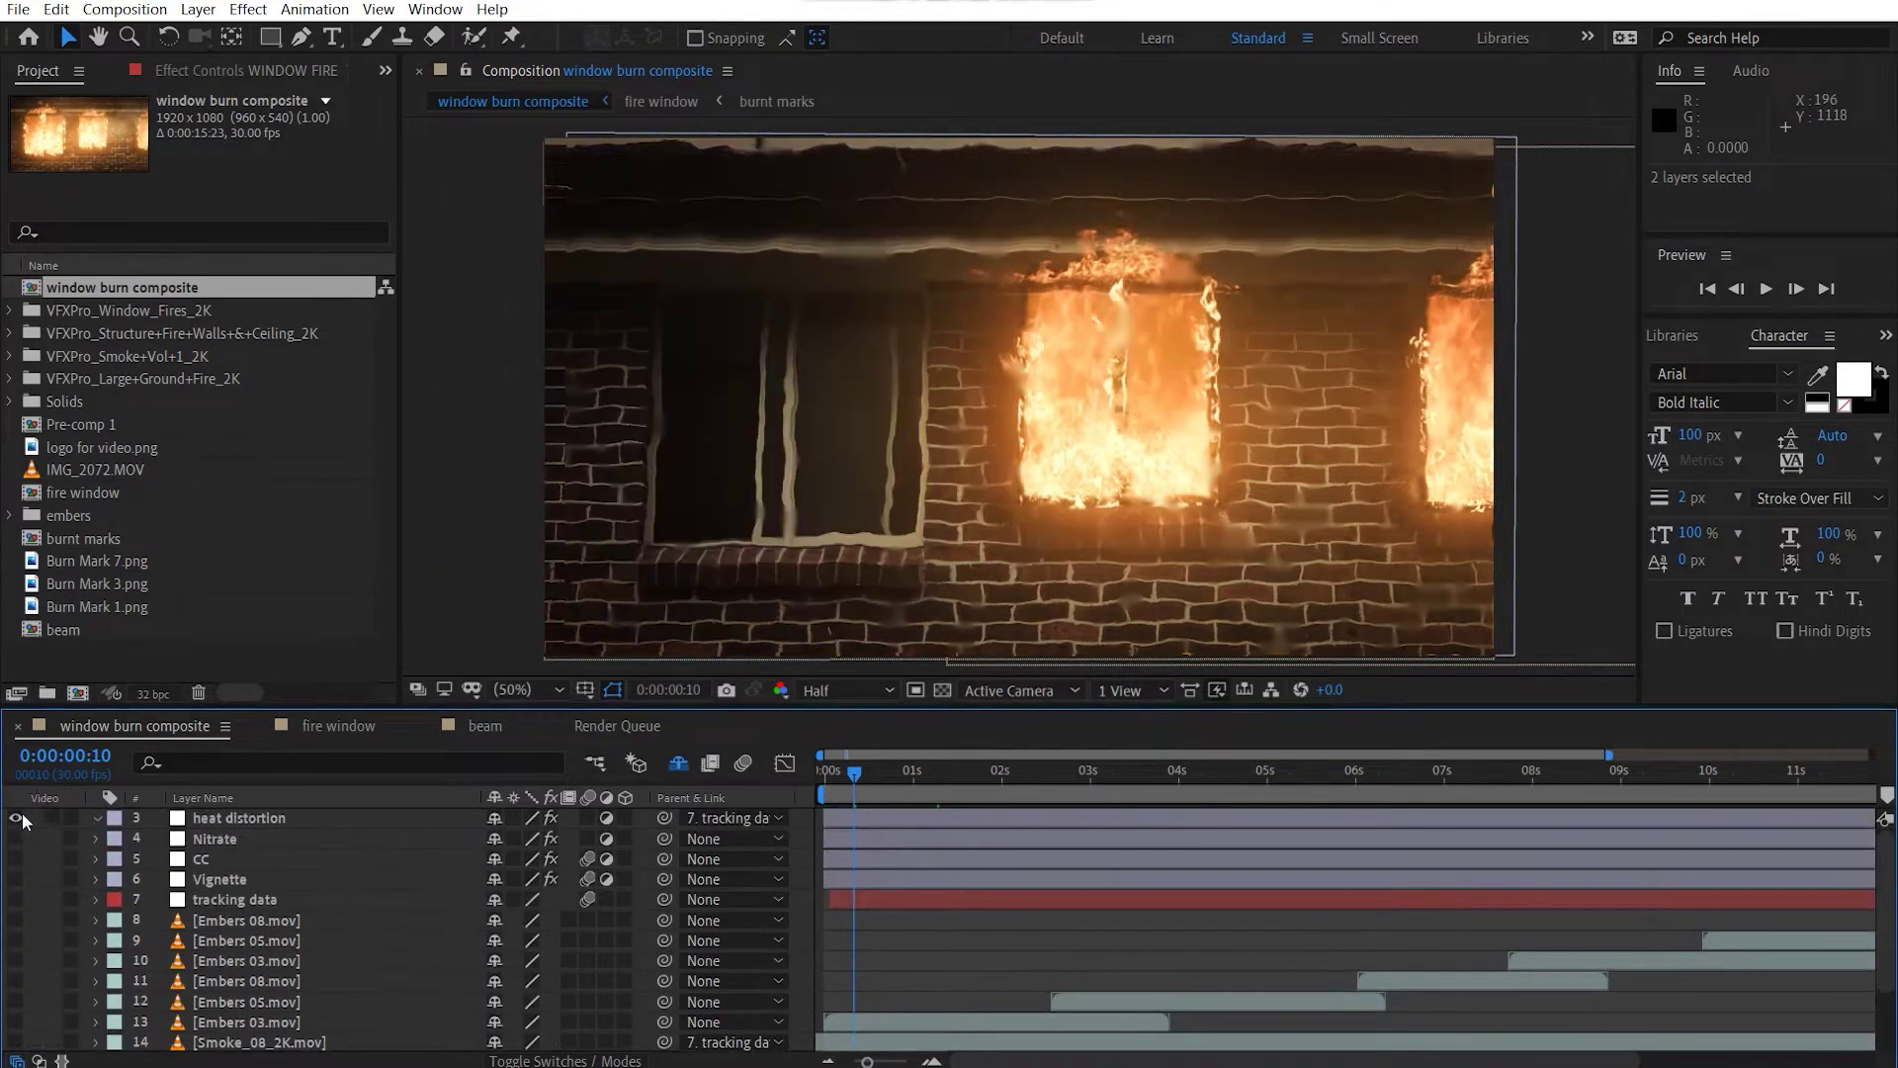
pyautogui.scroll(-2, 150, 996)
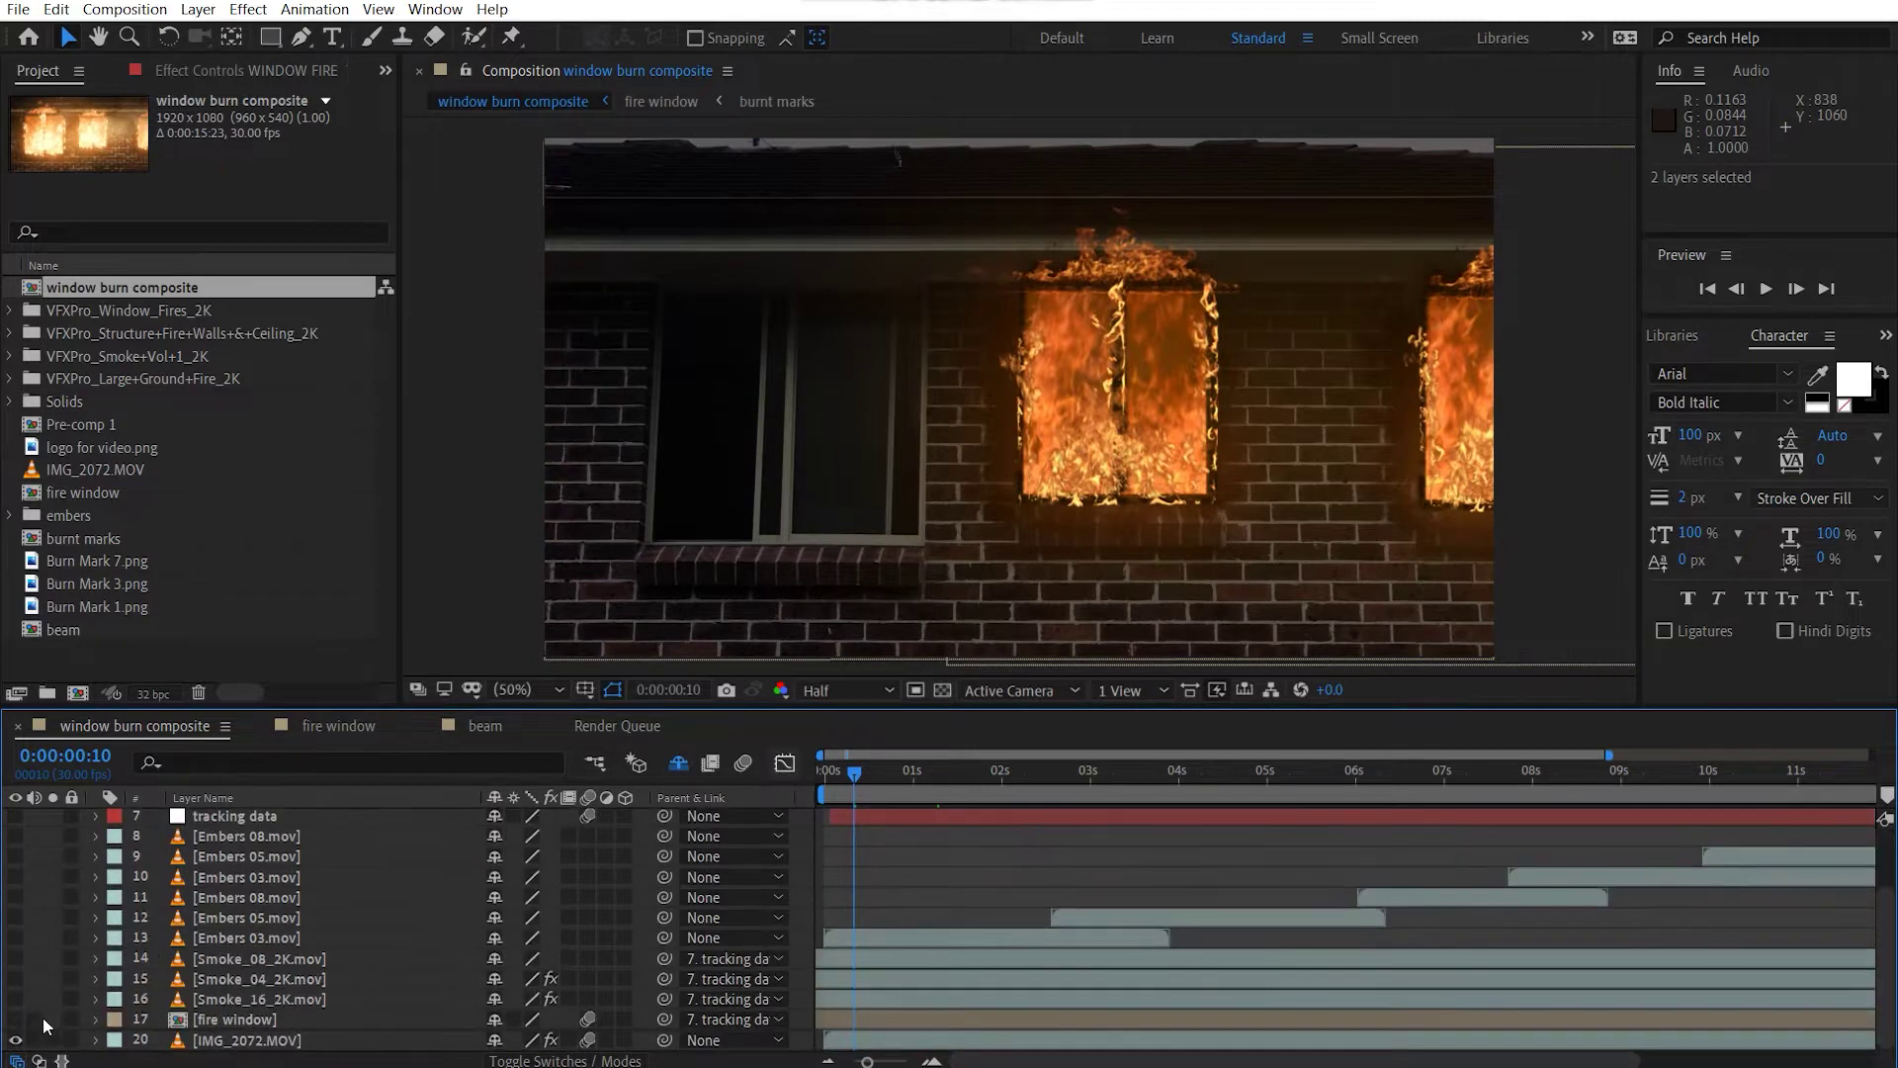
pyautogui.click(144, 1036)
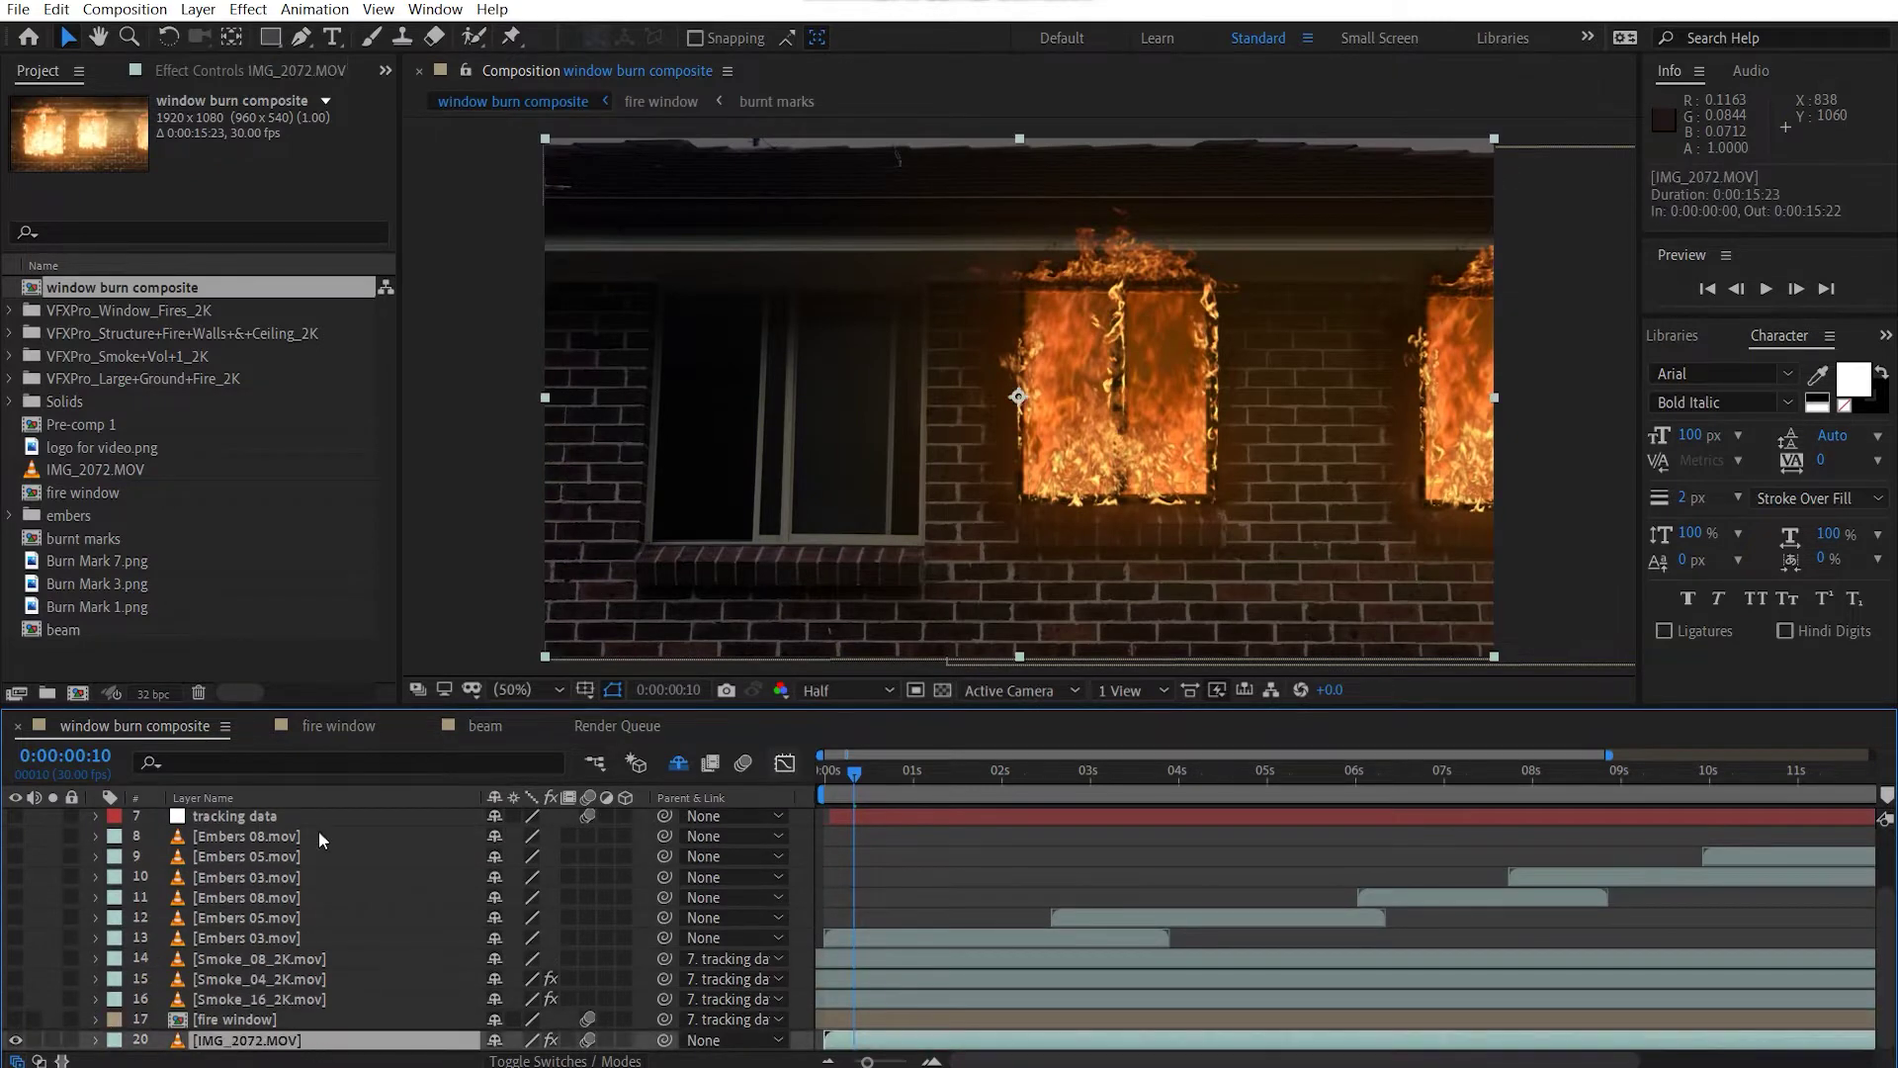
# Switch to the fire window composition and select its IMG_2072.MOV footage layer.
pyautogui.click(336, 732)
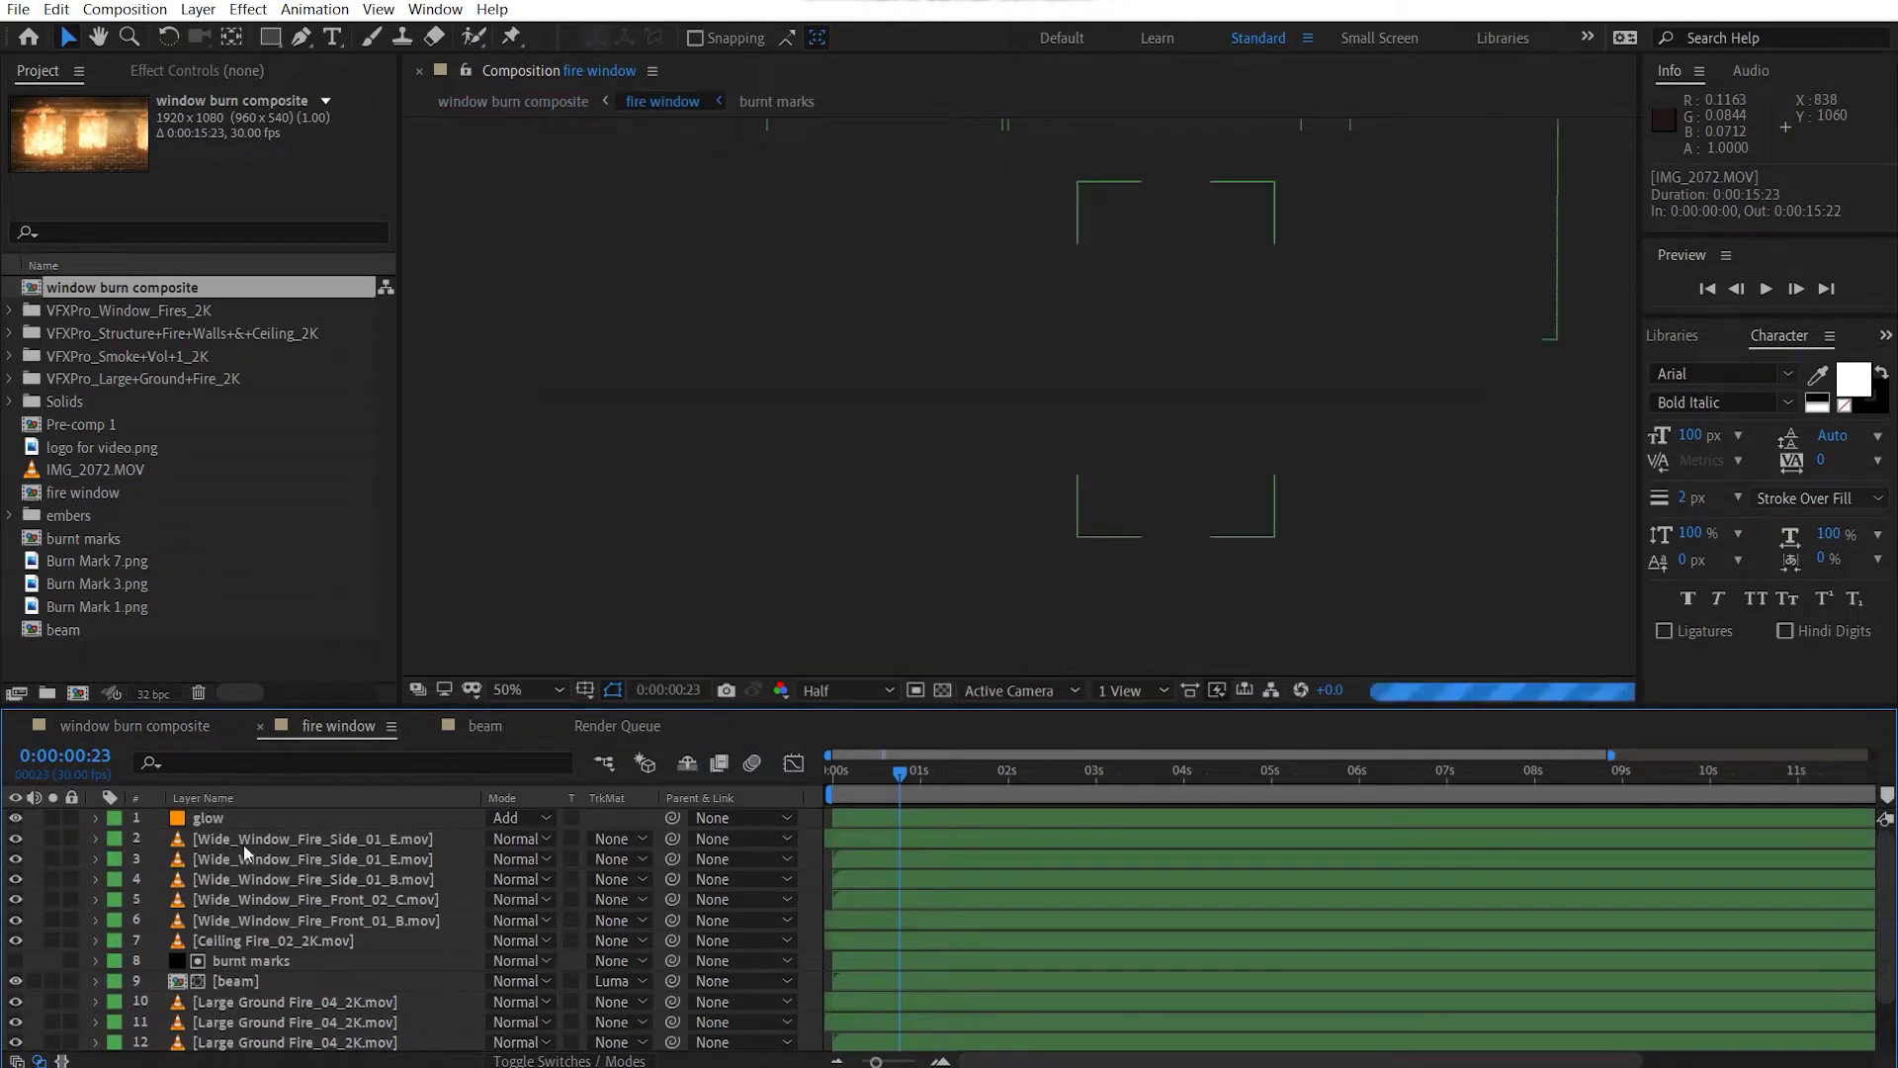
pyautogui.click(265, 1041)
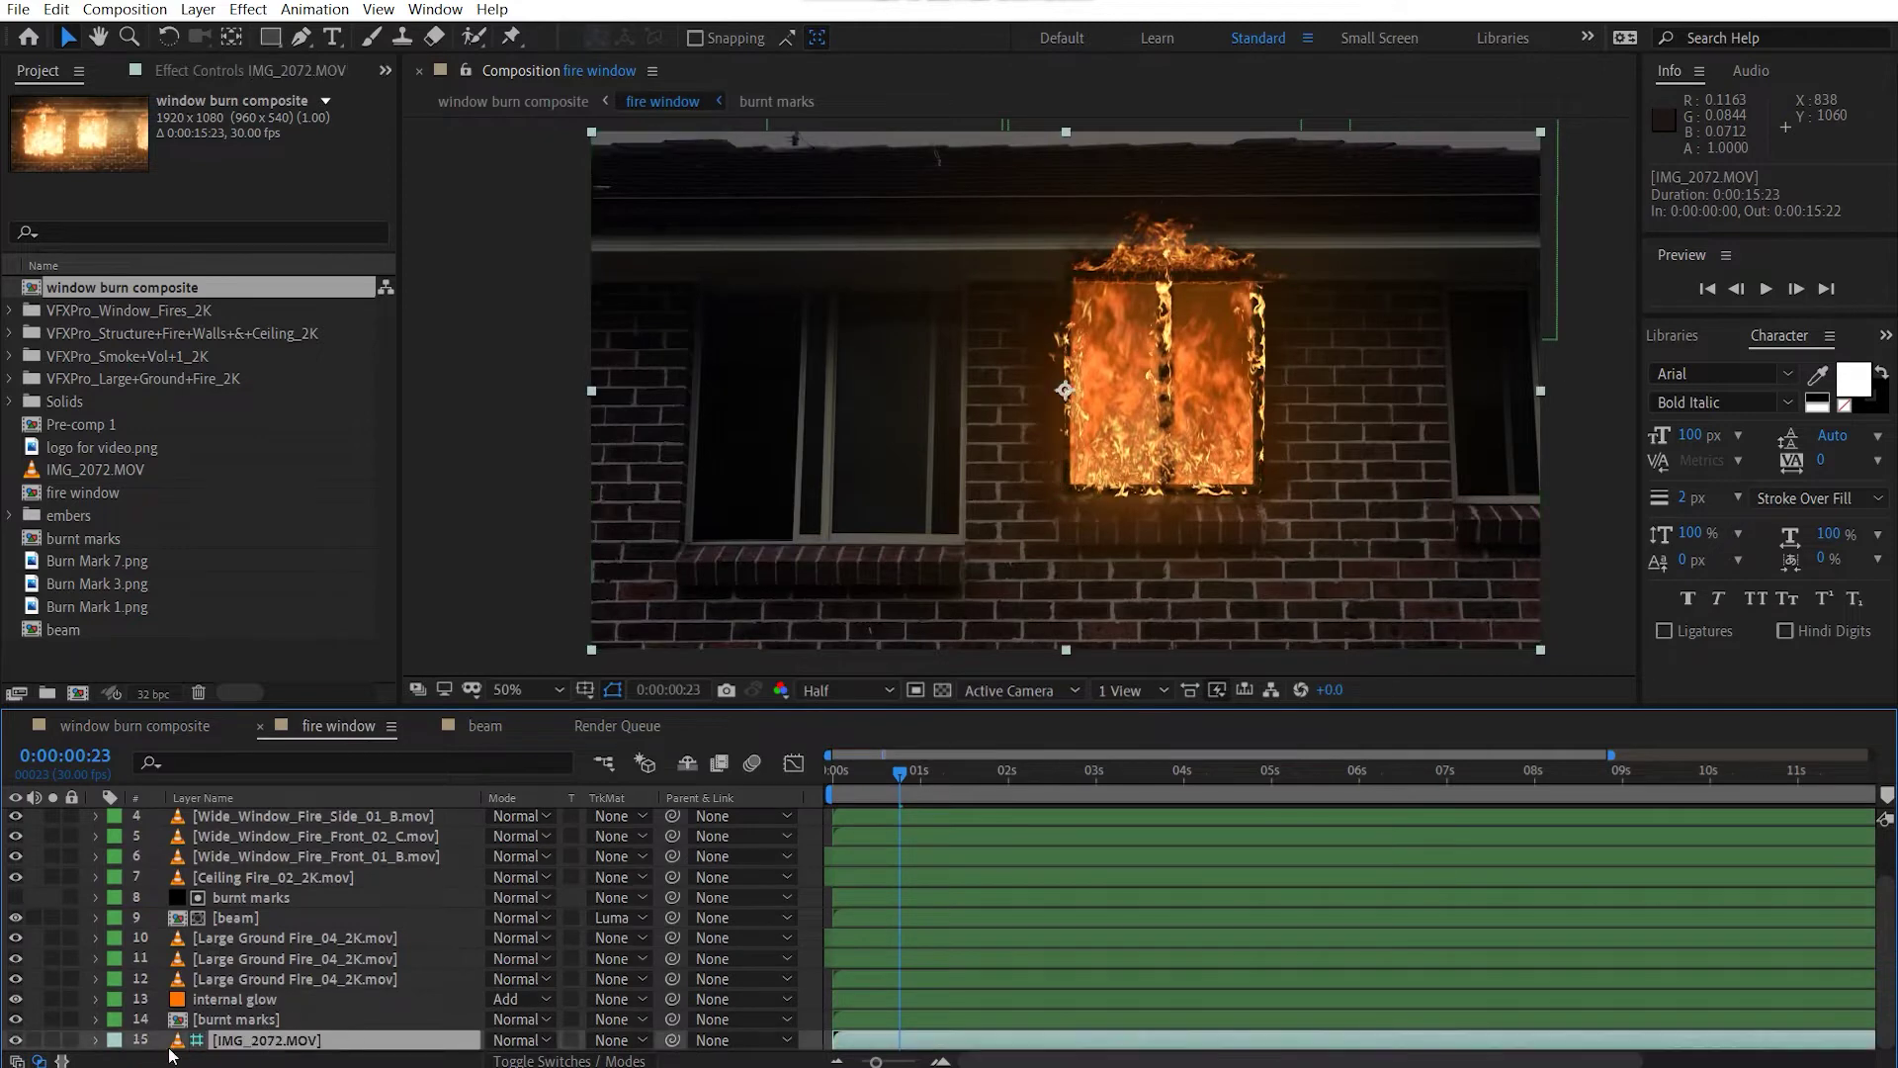
pyautogui.scroll(2, 430, 1001)
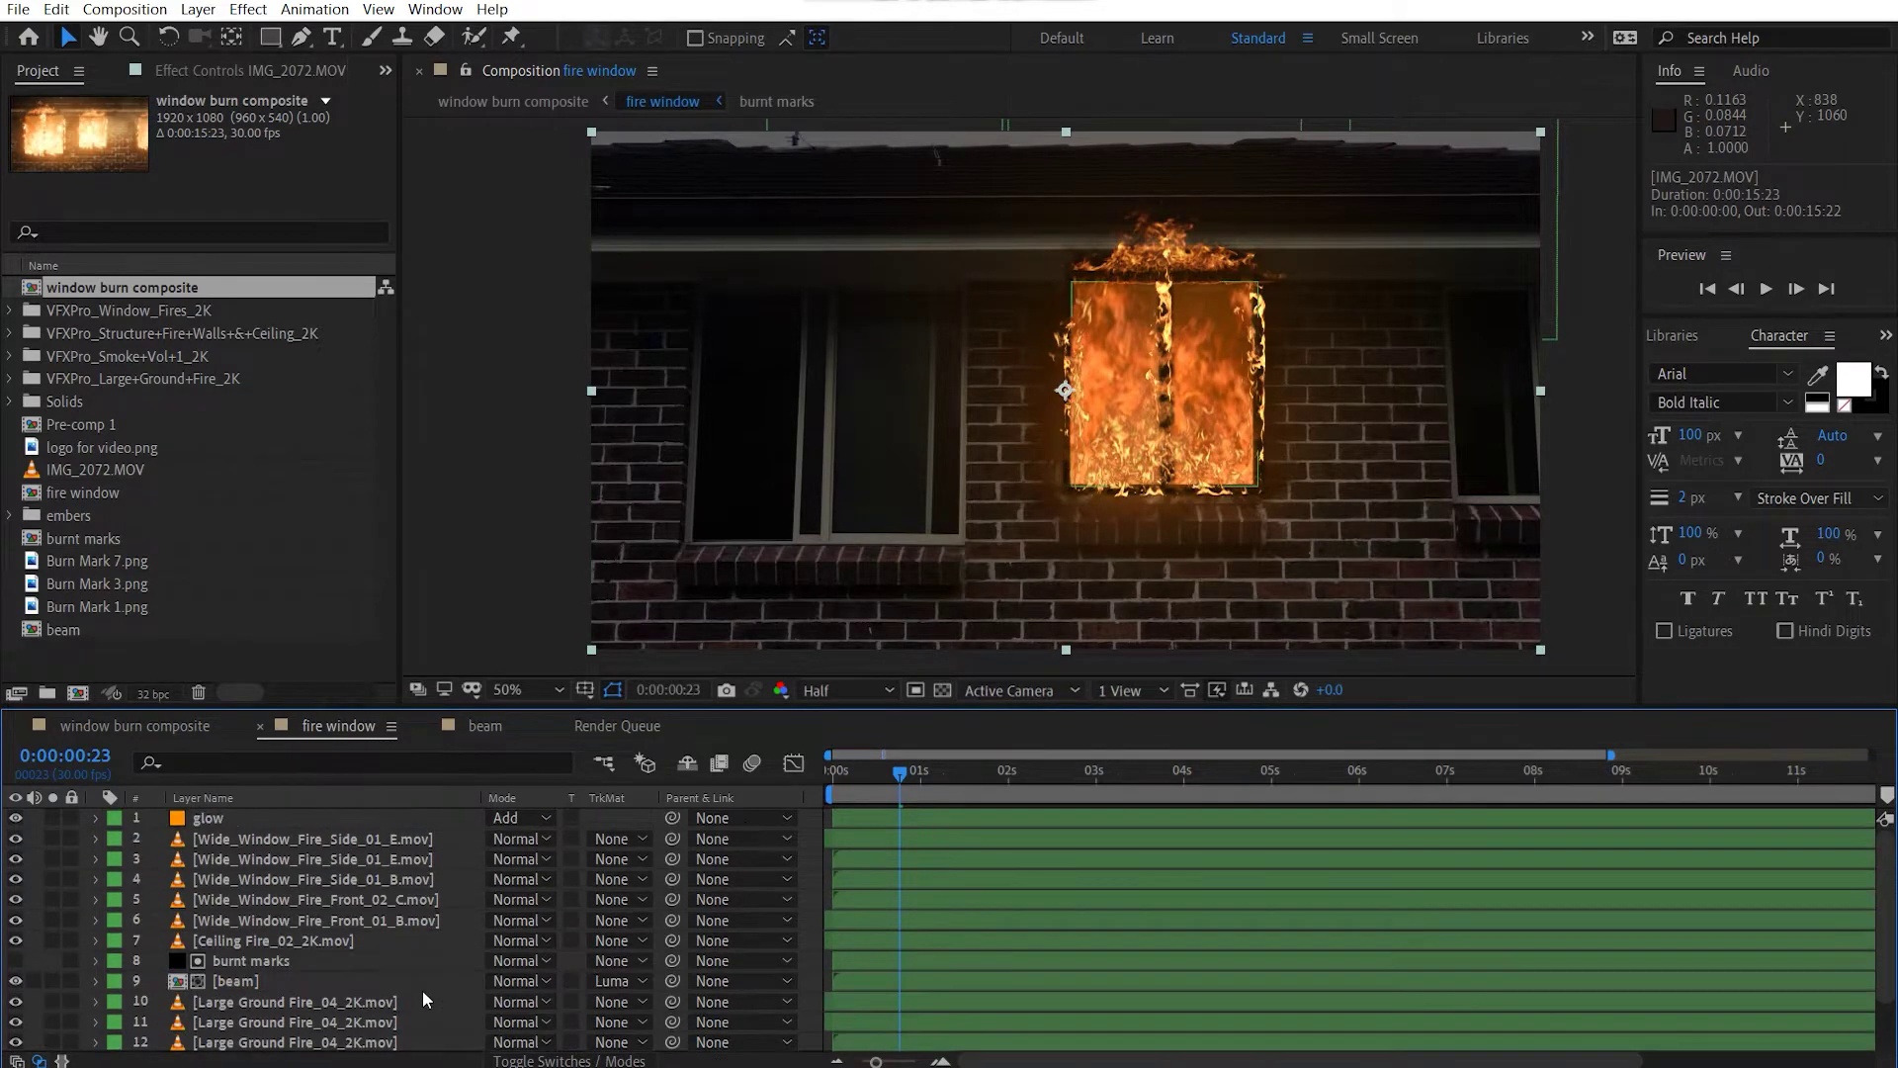
pyautogui.scroll(2, 1305, 424)
pyautogui.scroll(-2, 1040, 413)
pyautogui.moveTo(941, 421); pyautogui.dragTo(1046, 384)
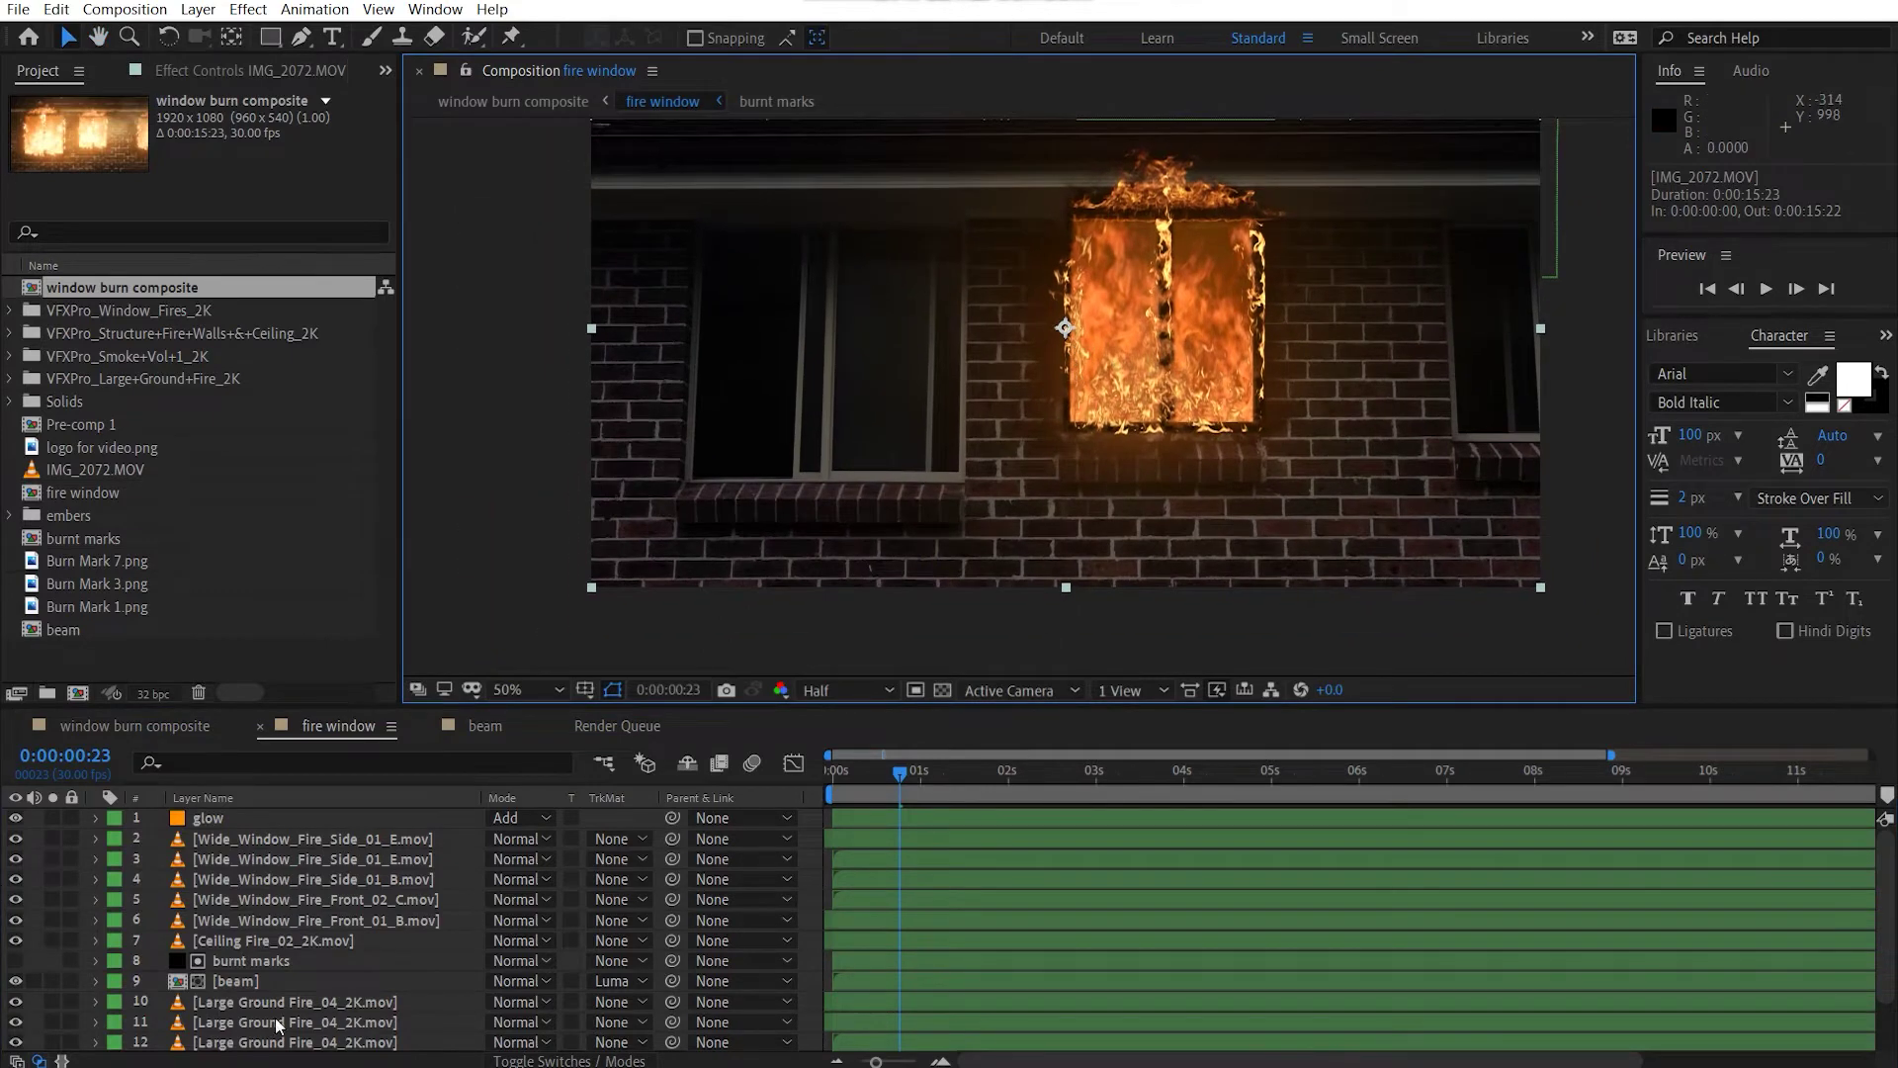
pyautogui.scroll(-2, 608, 853)
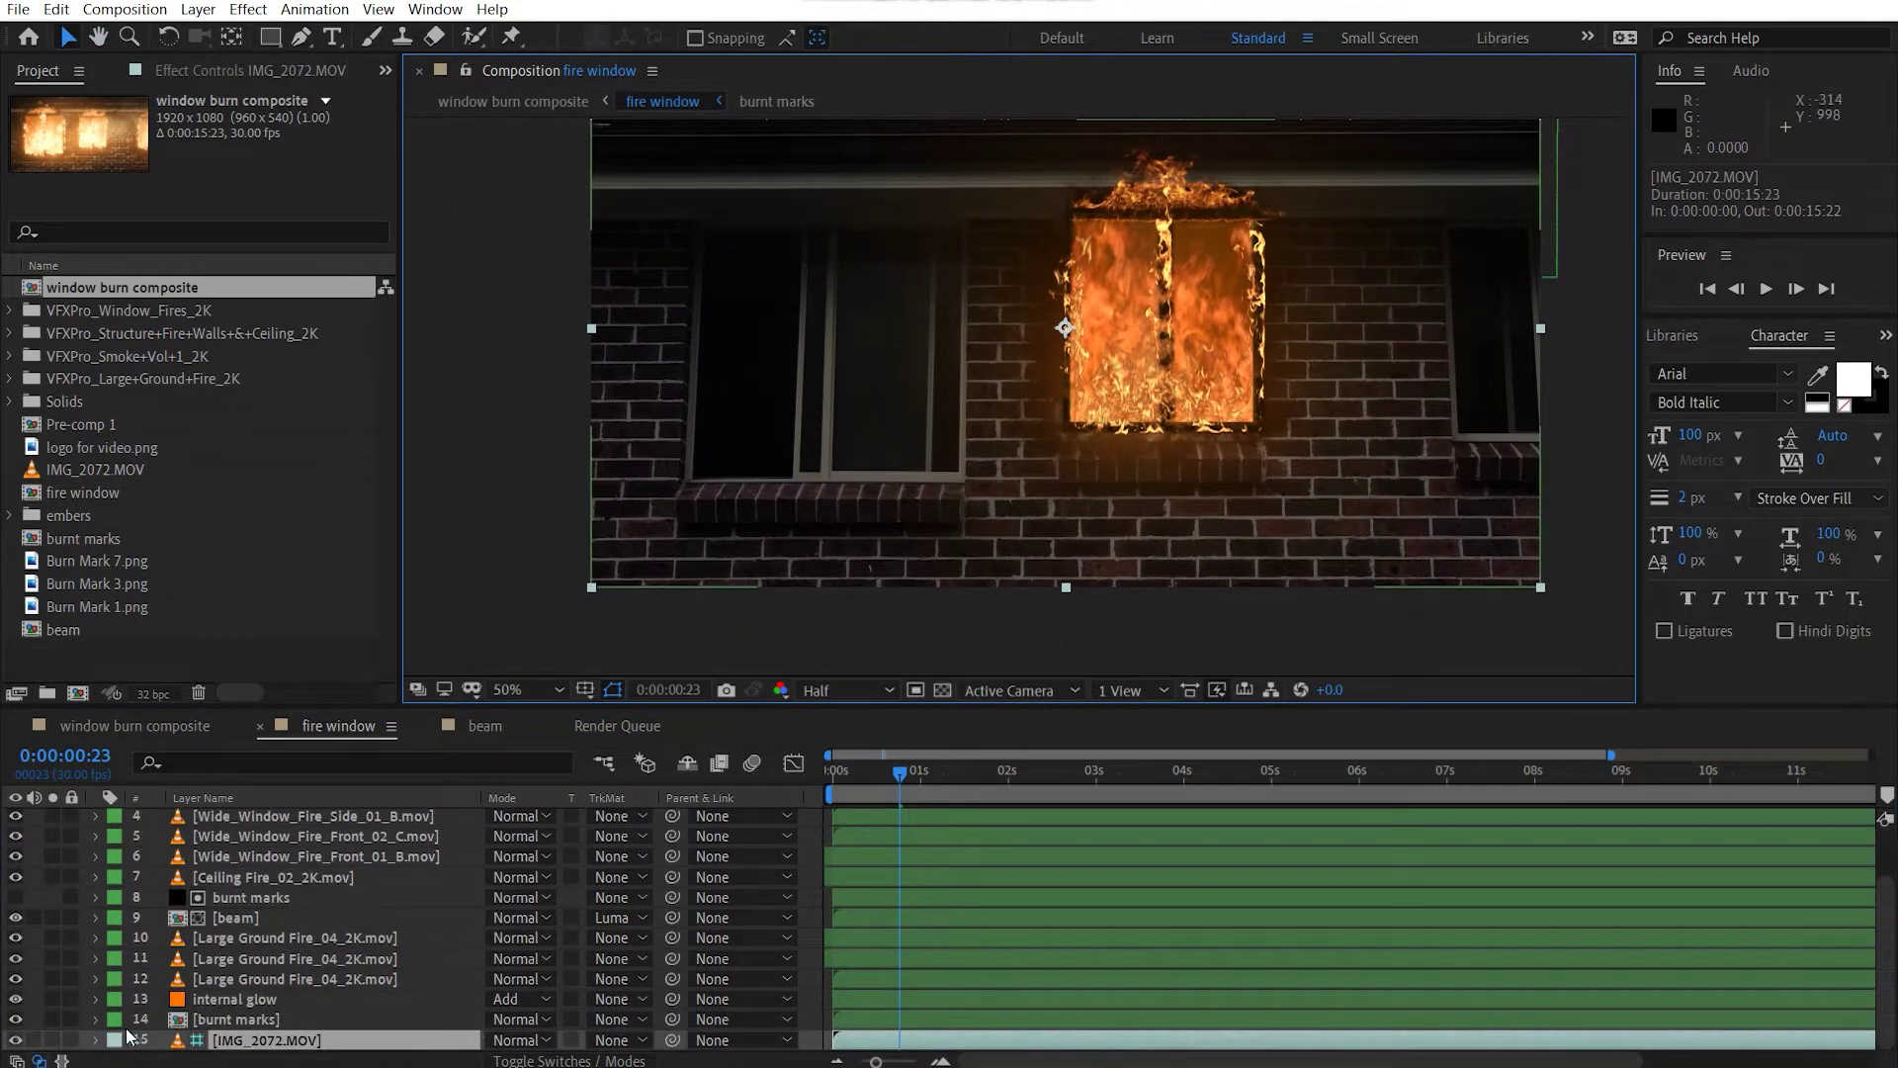
# Make the original footage layer visible again and fit the whole frame in the viewer.
pyautogui.click(242, 1019)
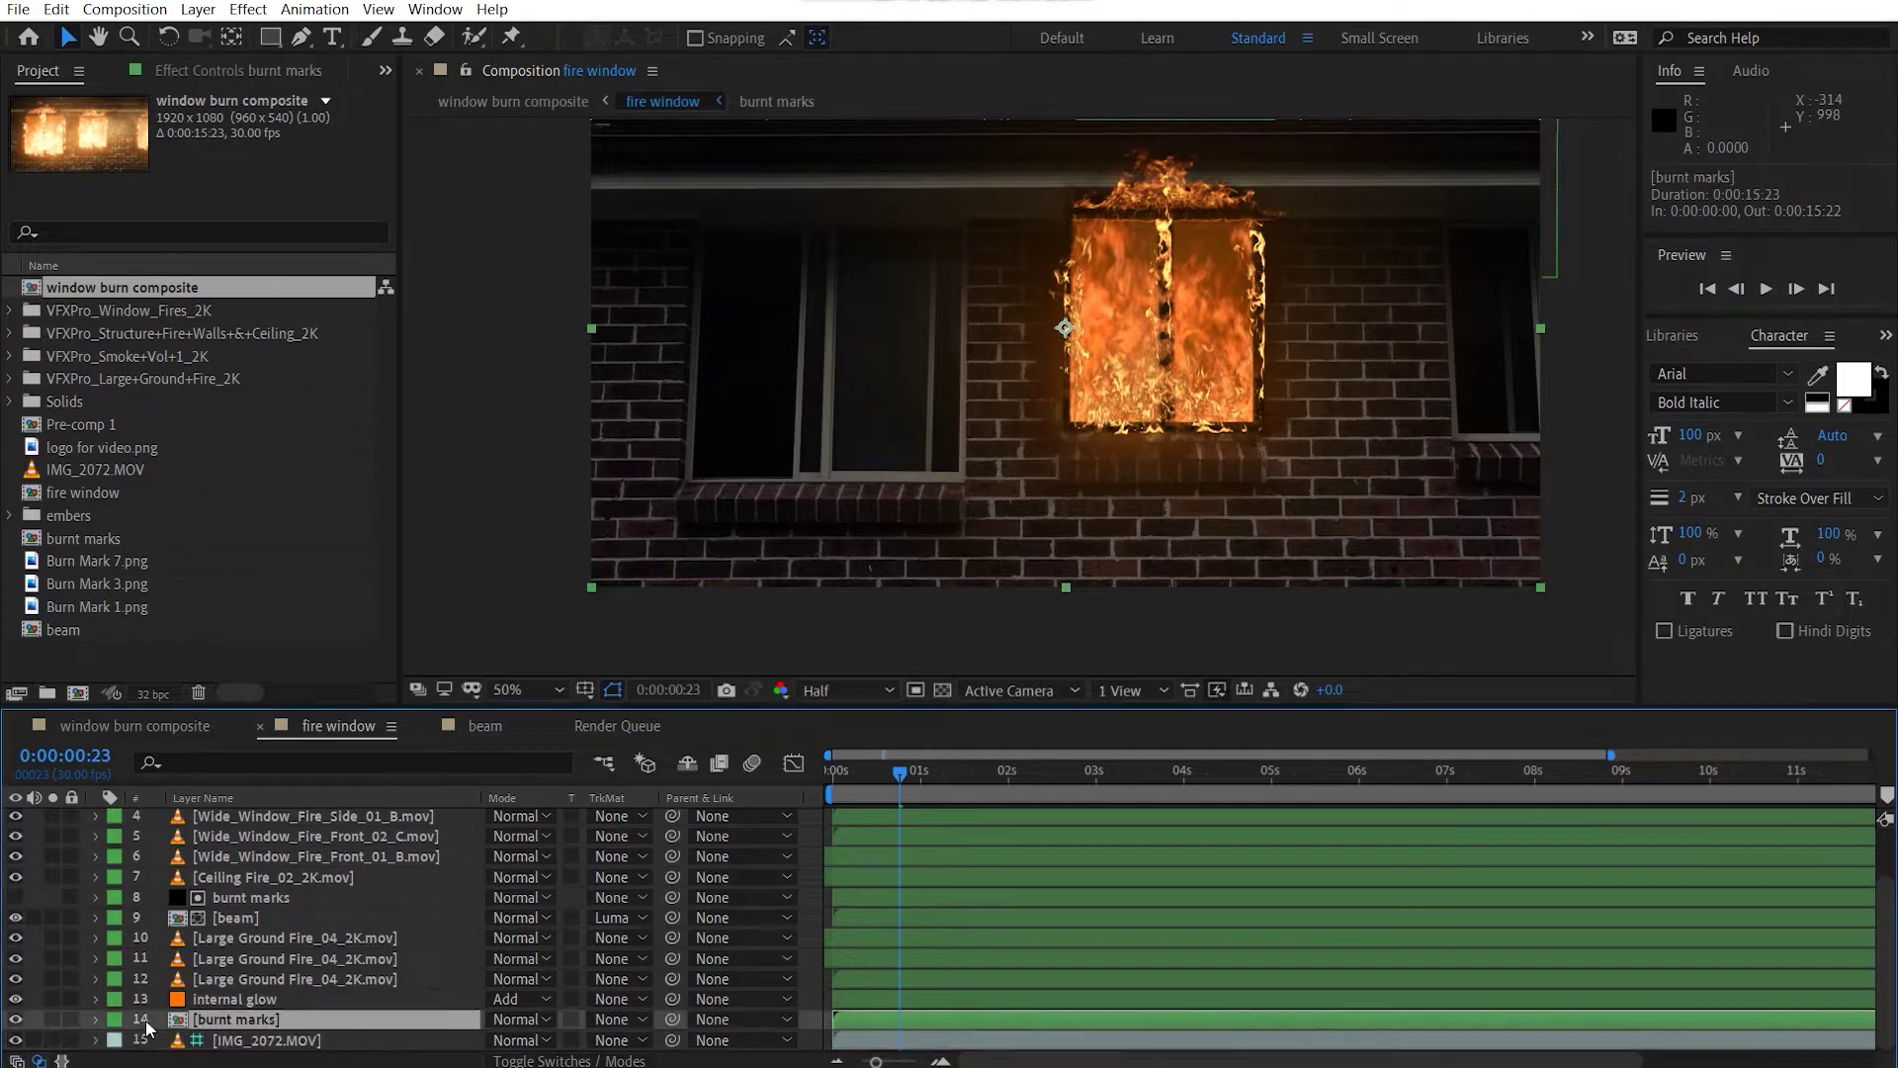
pyautogui.scroll(2, 149, 989)
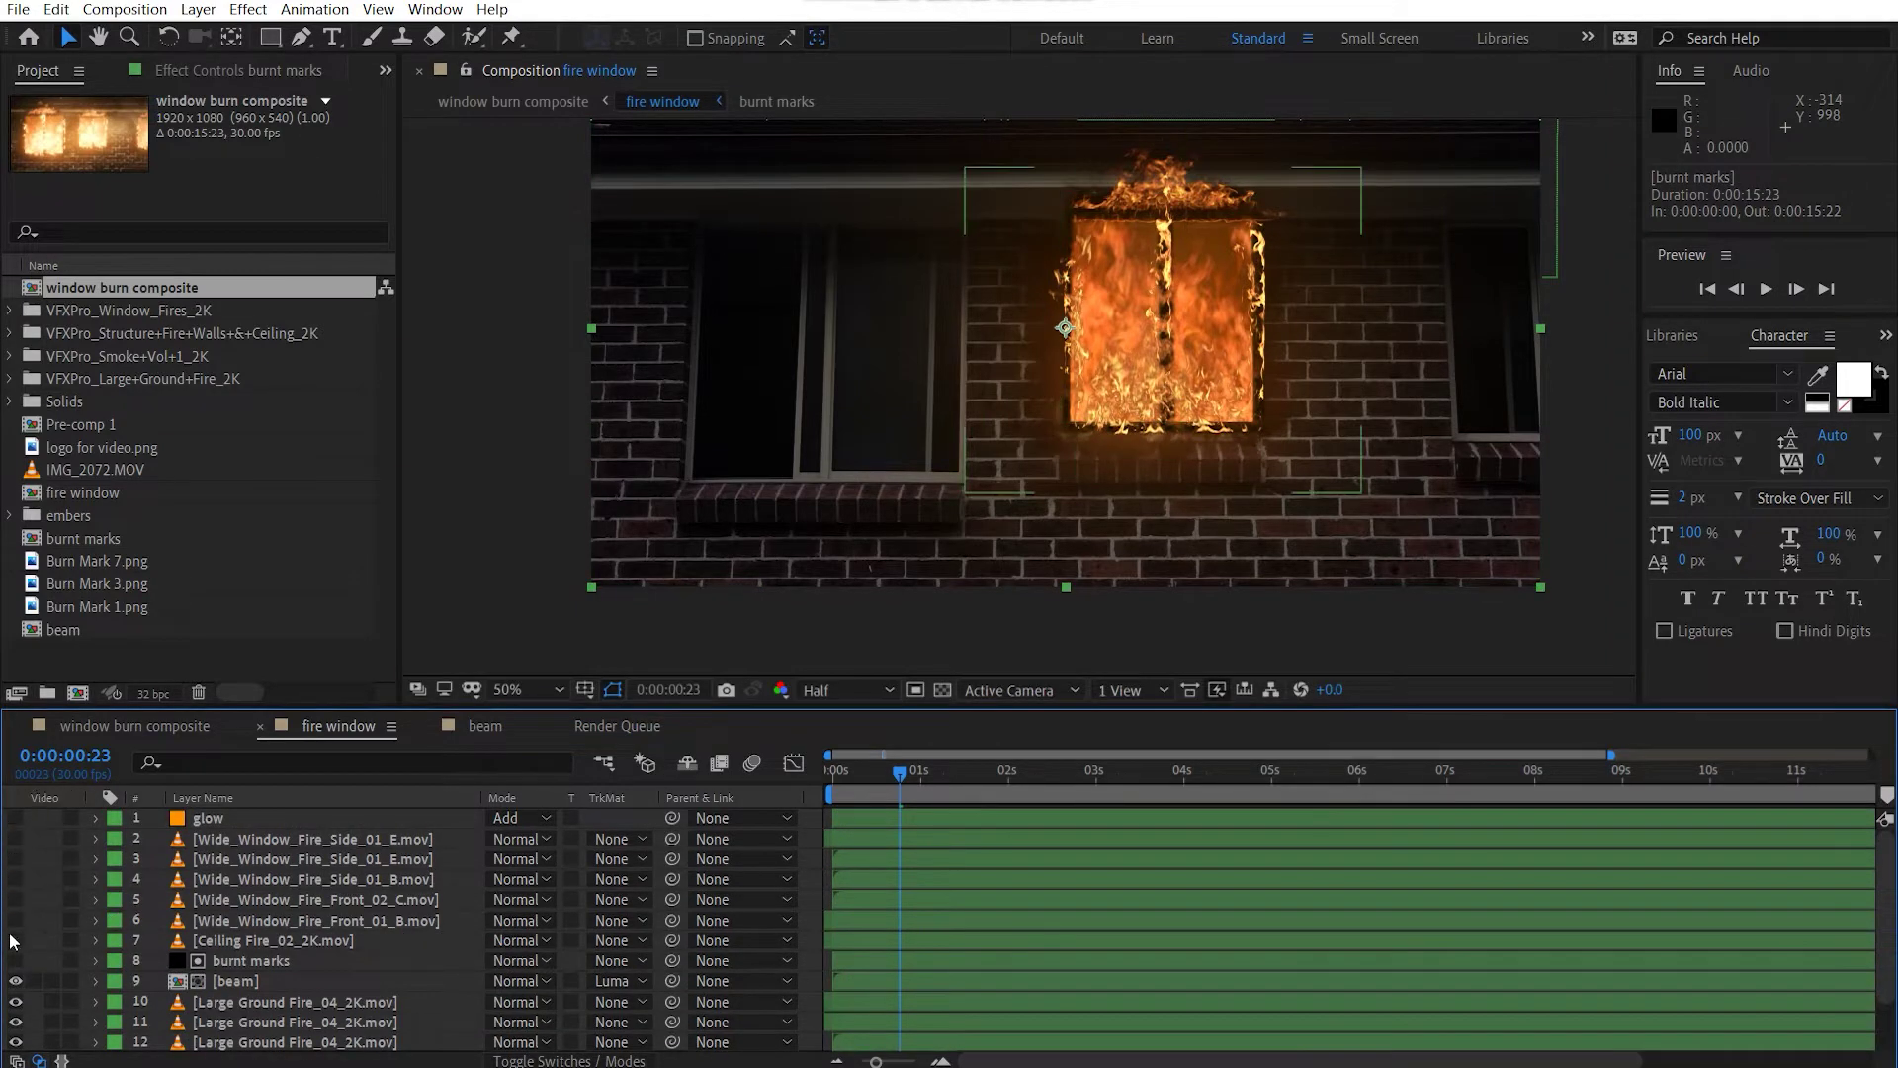
pyautogui.scroll(-2, 37, 1047)
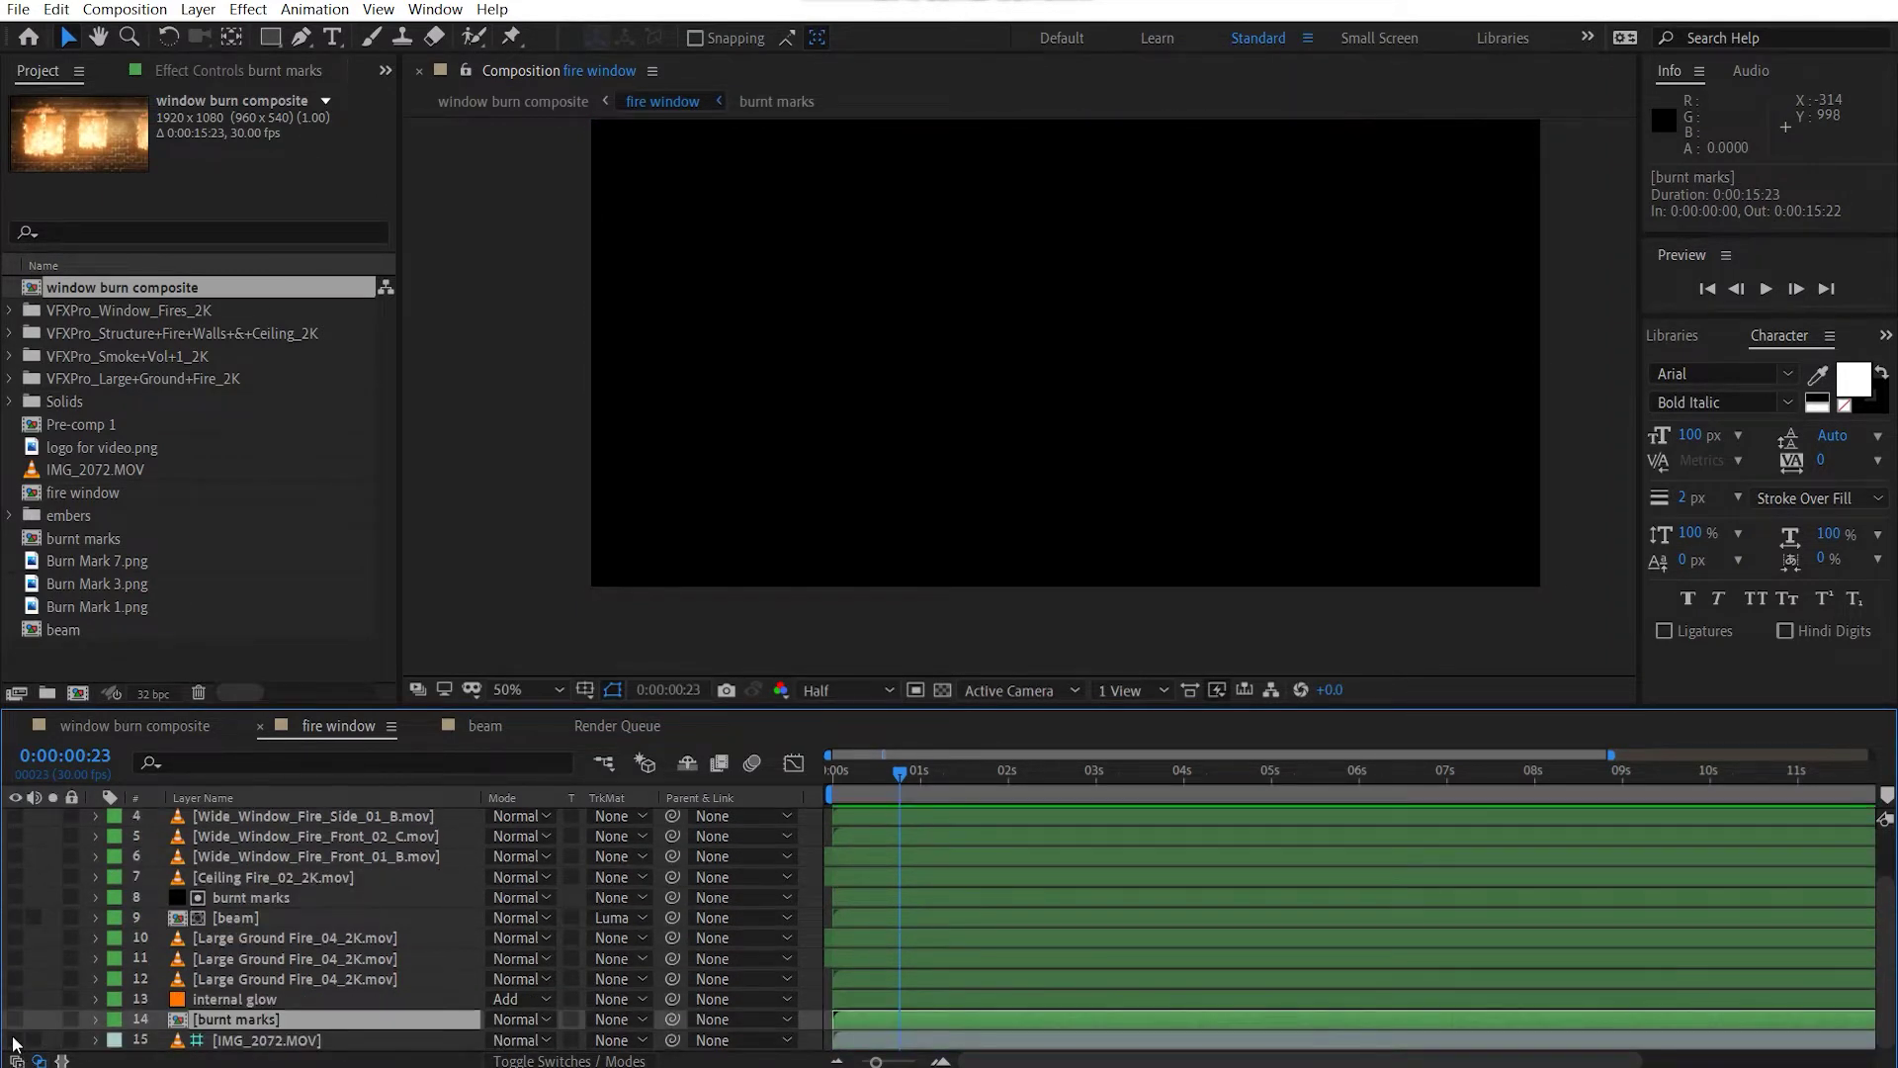
pyautogui.click(14, 1040)
pyautogui.moveTo(1179, 393); pyautogui.dragTo(1135, 471)
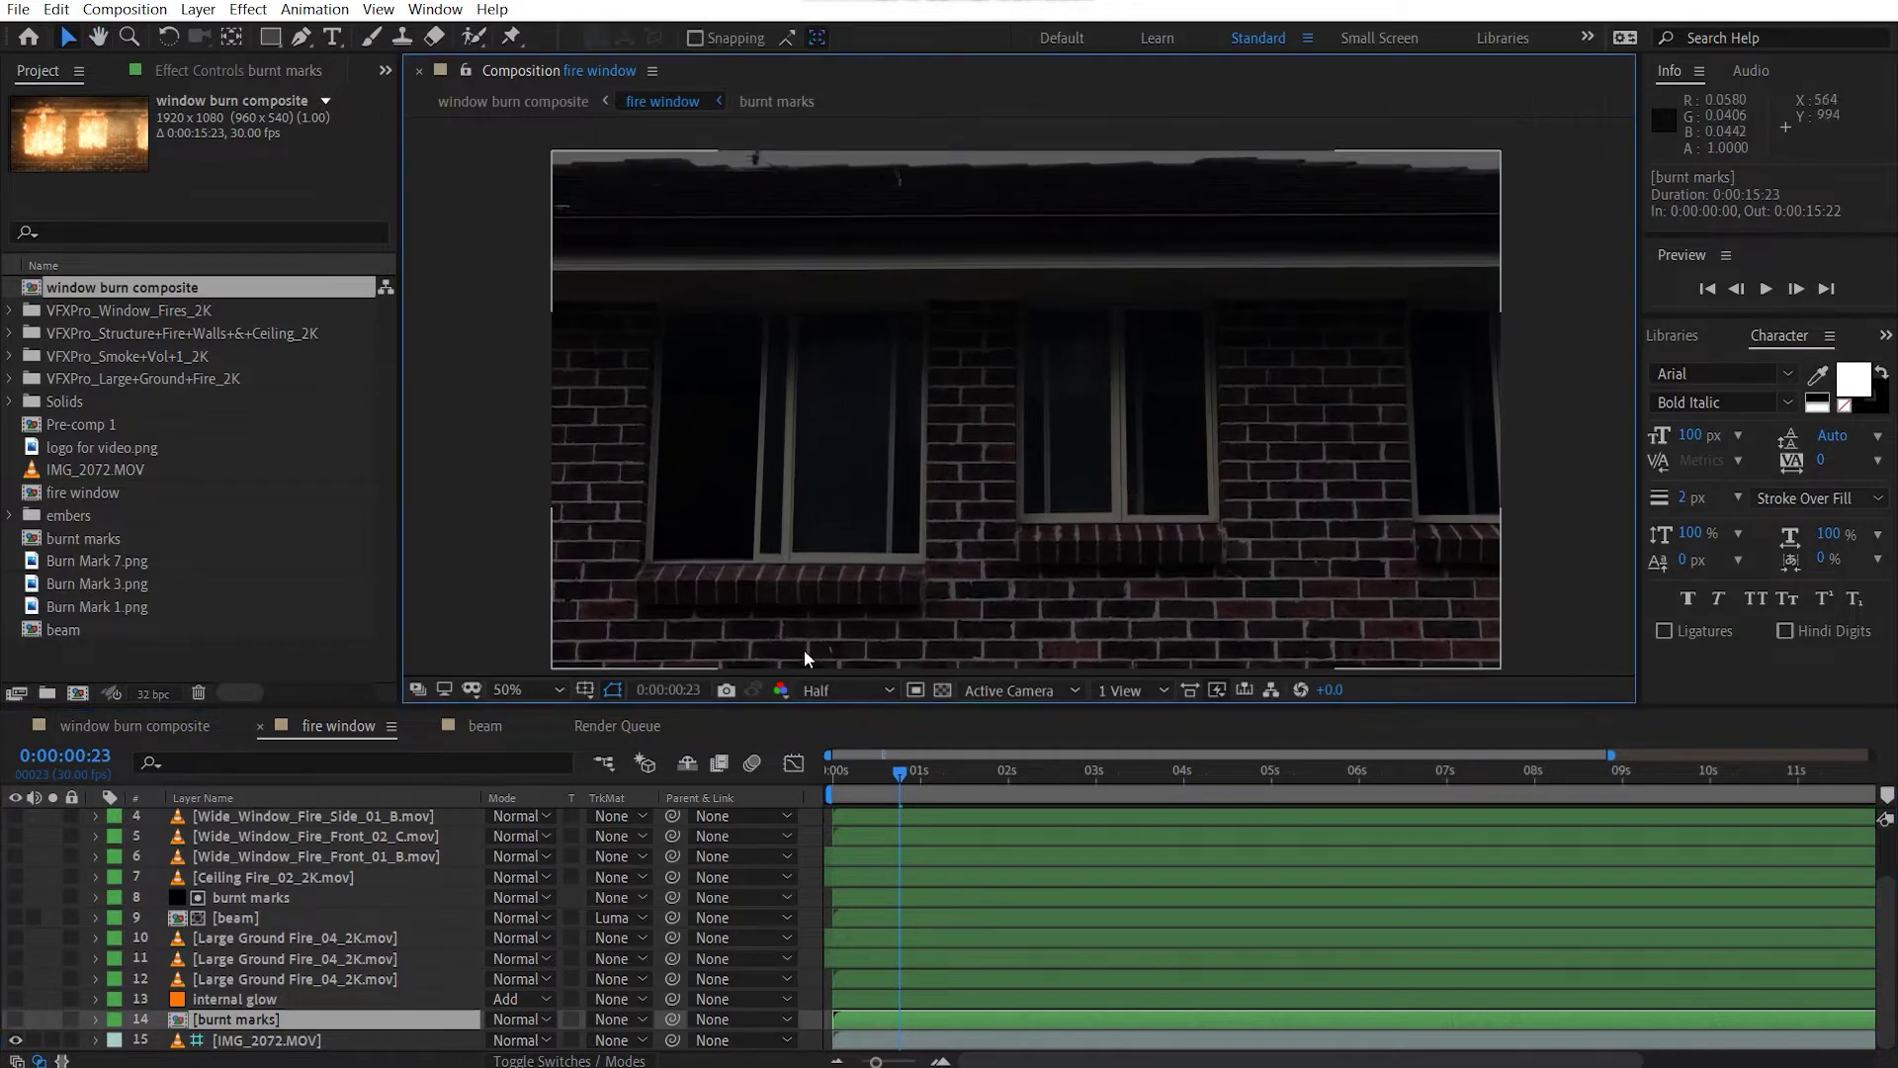
pyautogui.click(530, 687)
pyautogui.click(553, 263)
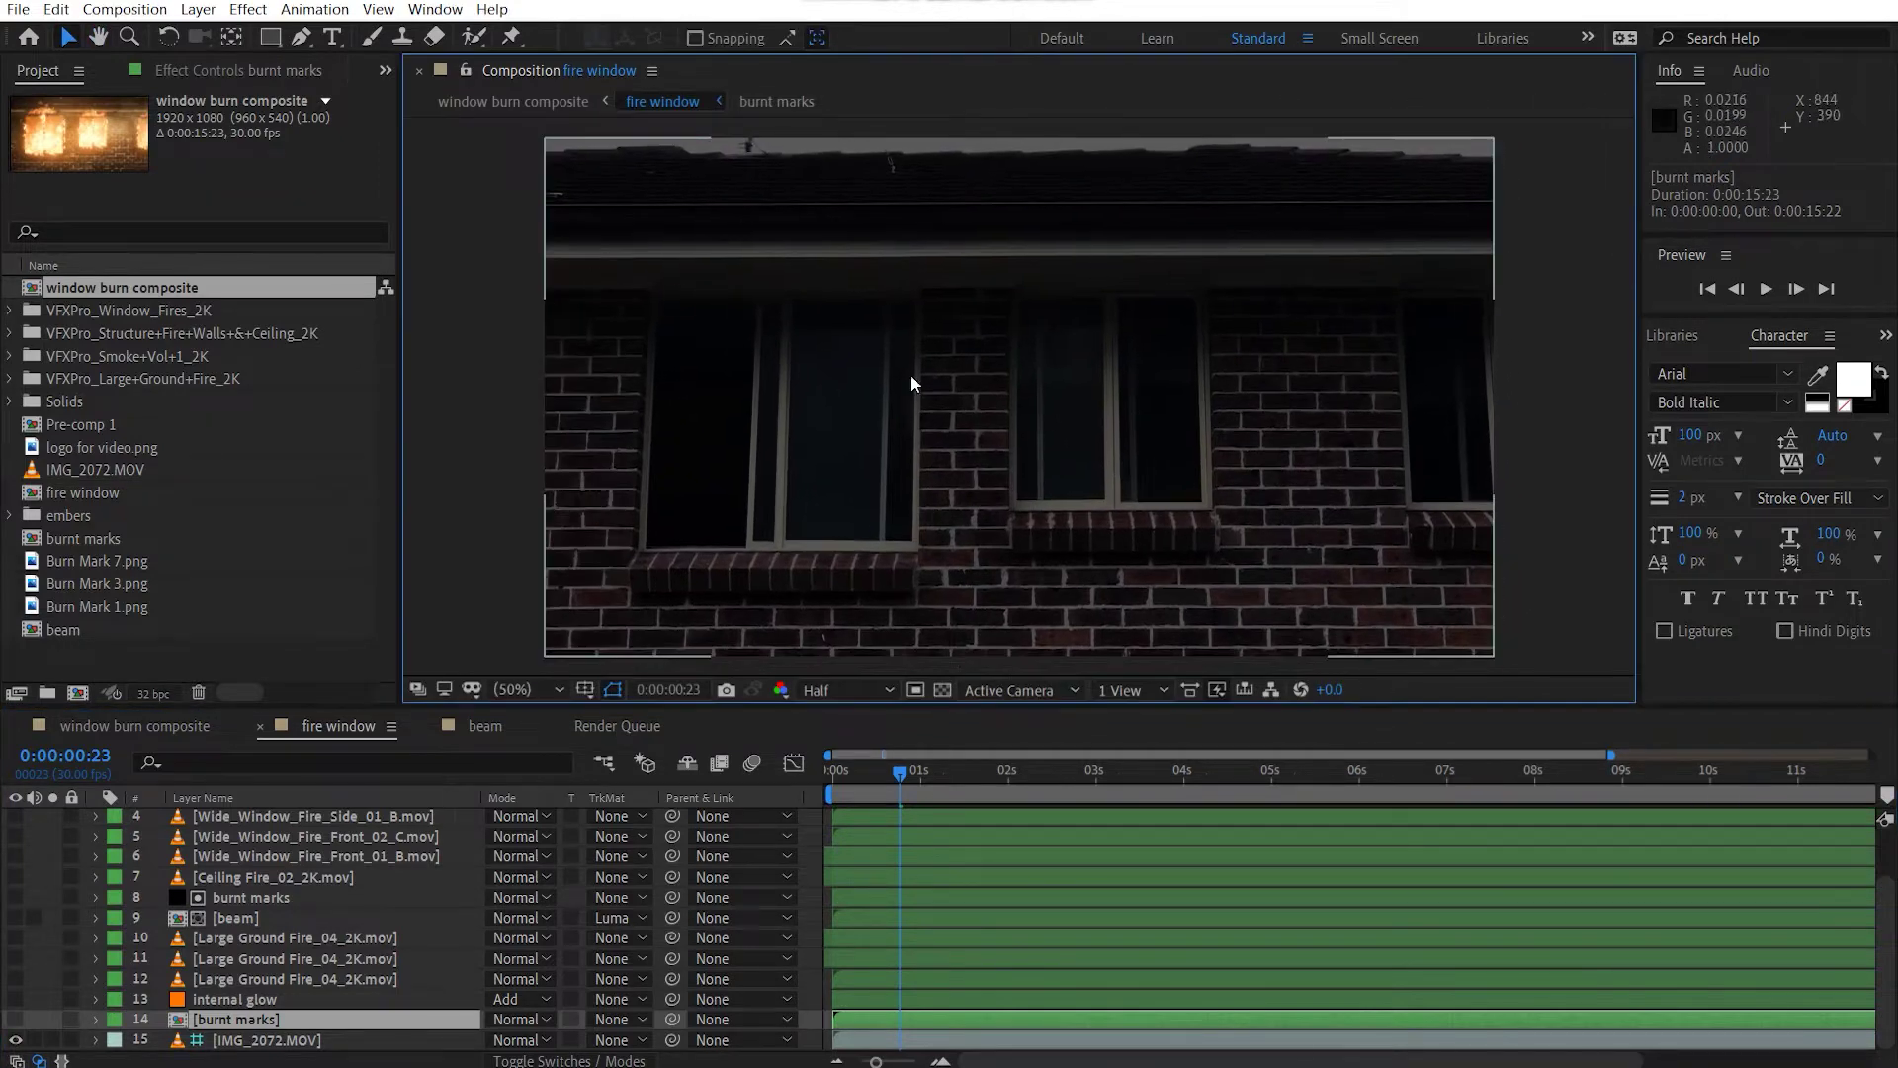
# Show IMG_2072.MOV's effects with Mocha AE, Curves and Tint collapsed.
pyautogui.click(267, 1040)
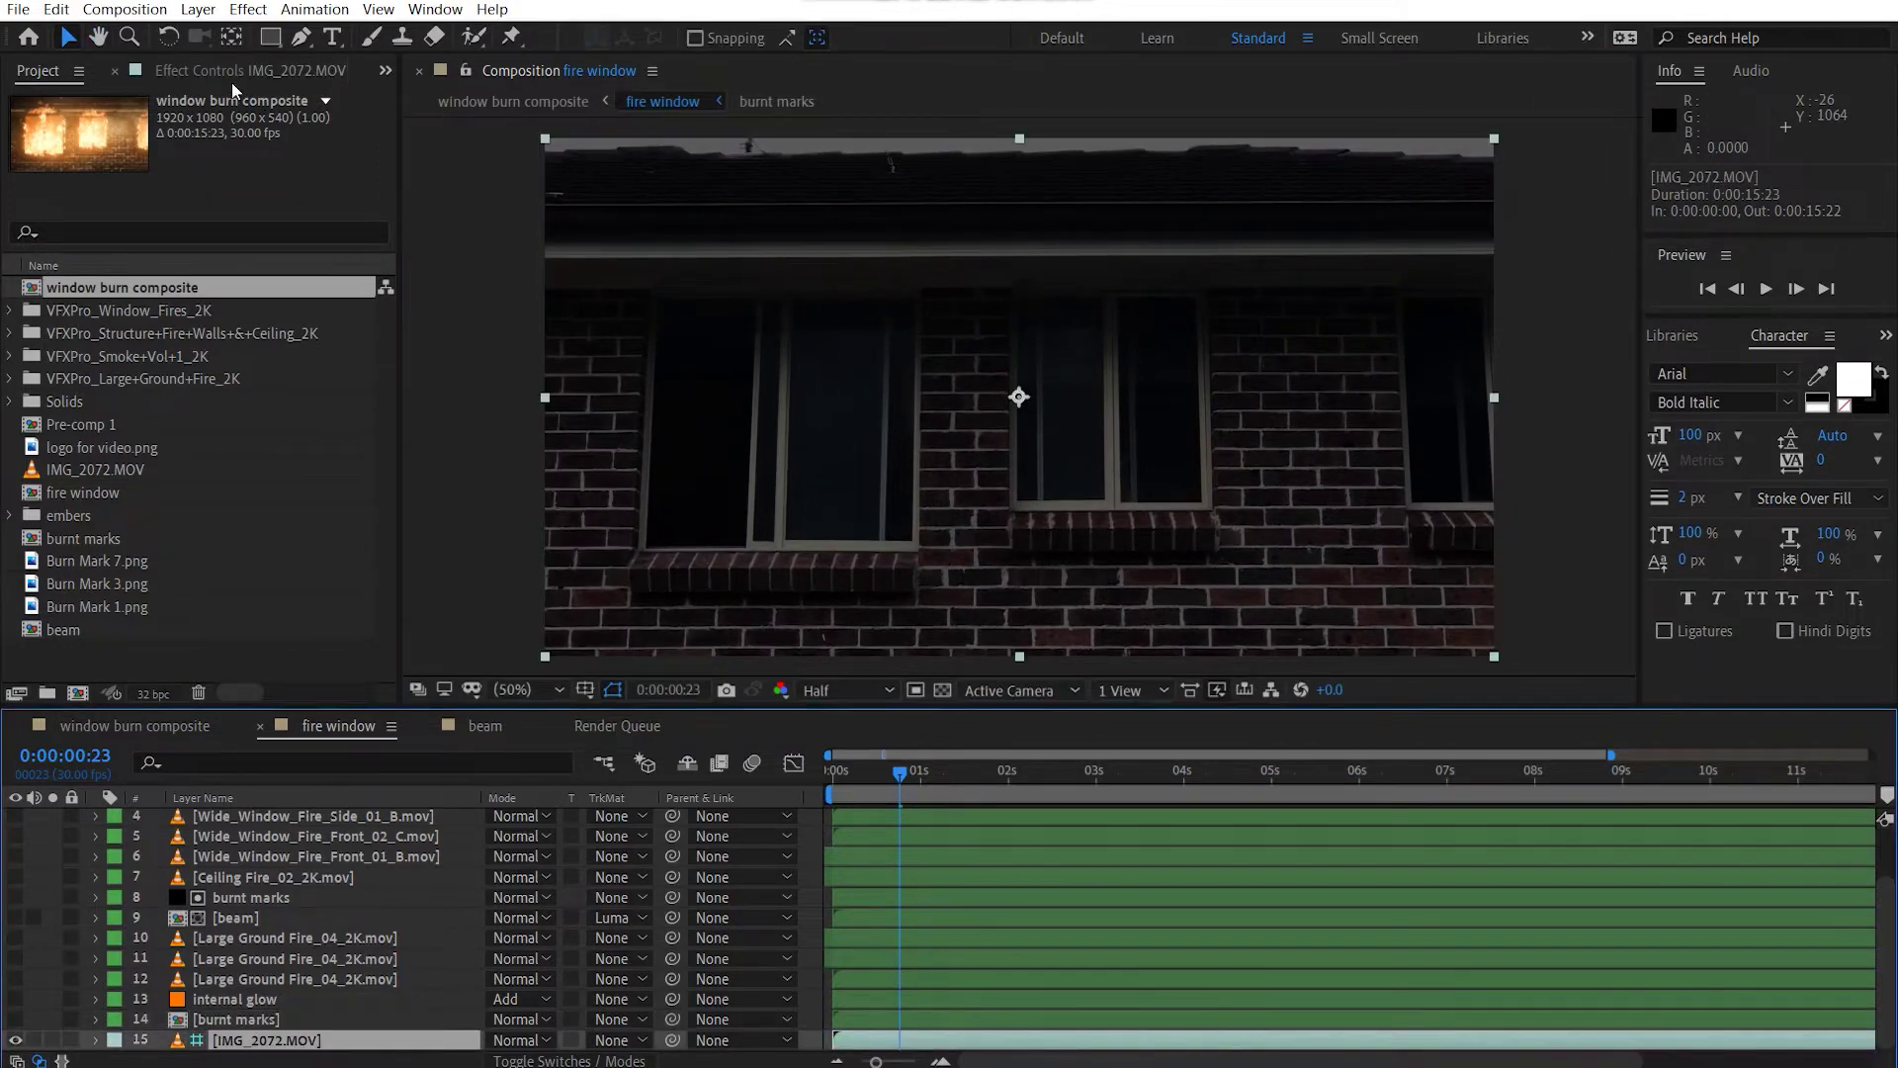
pyautogui.click(247, 71)
pyautogui.click(13, 122)
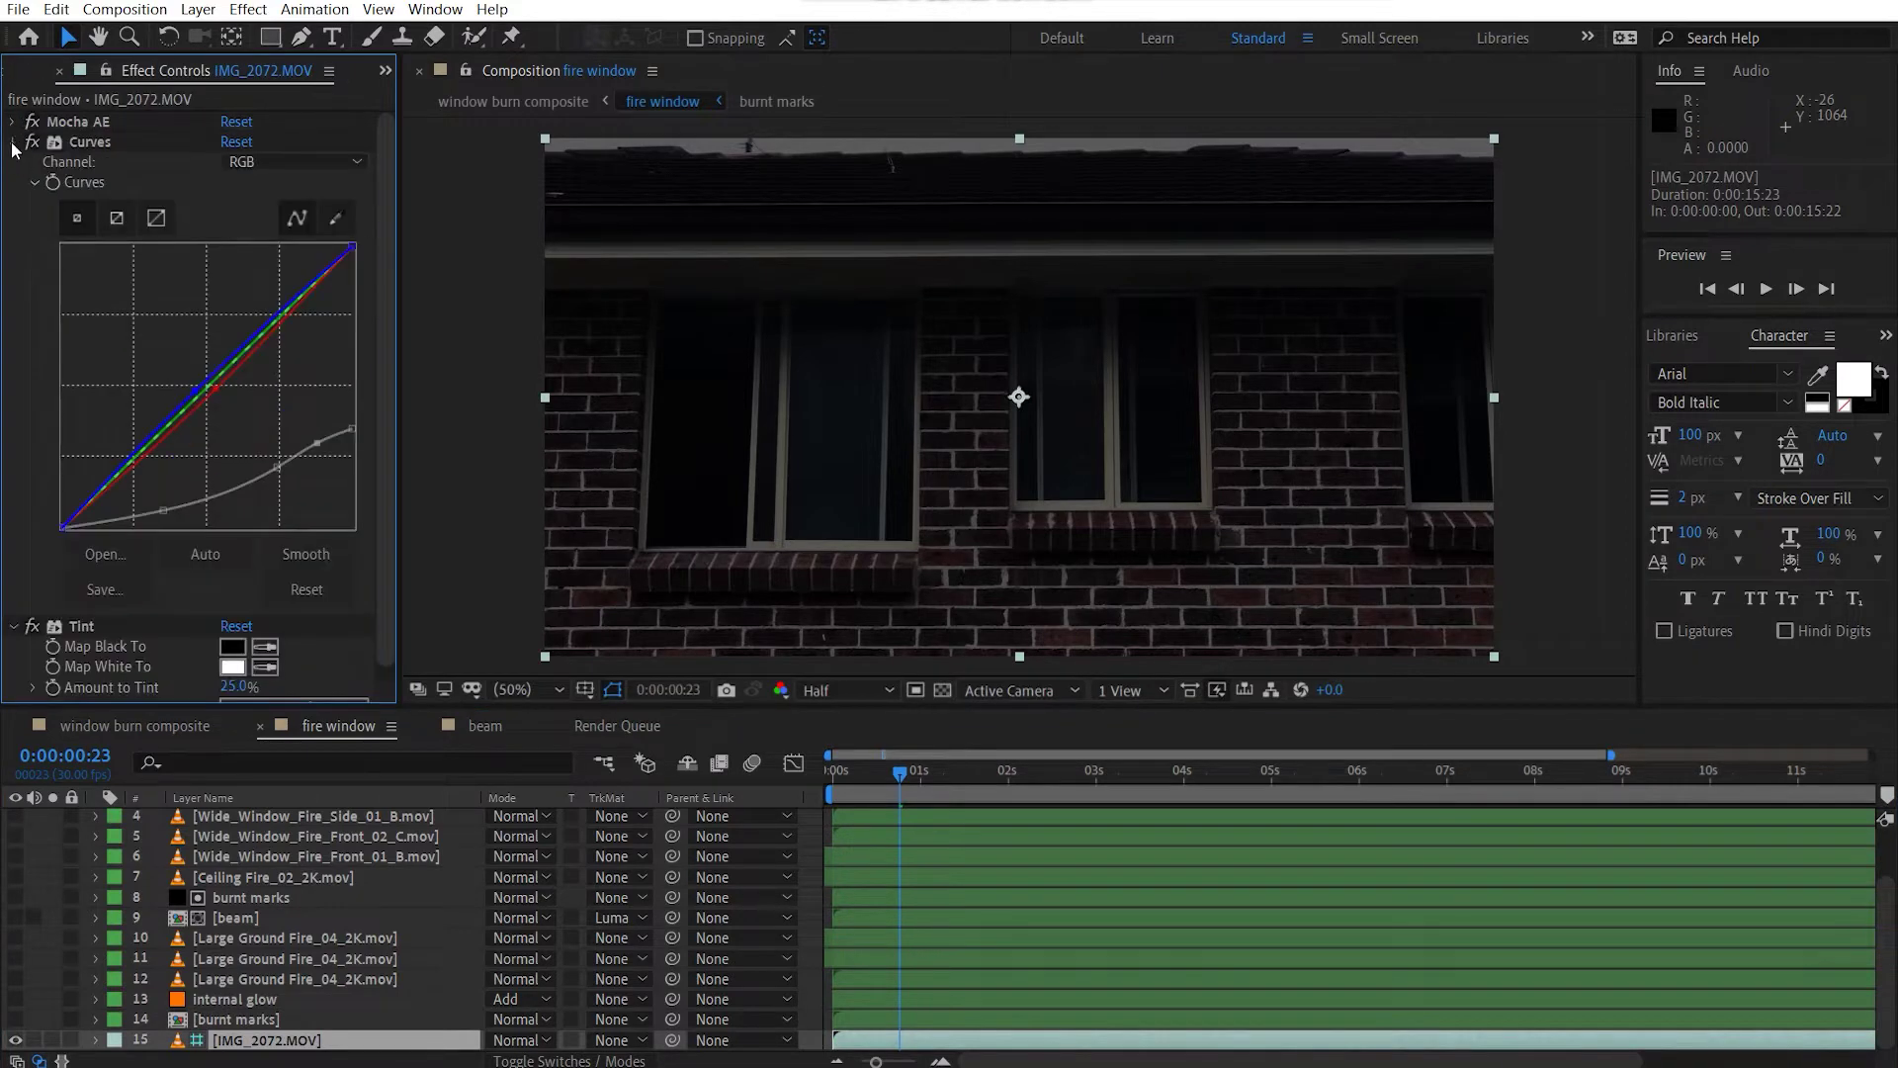
pyautogui.click(13, 142)
pyautogui.click(13, 162)
# Disable the Curves grade and launch Mocha AE from the footage's effect.
pyautogui.click(32, 142)
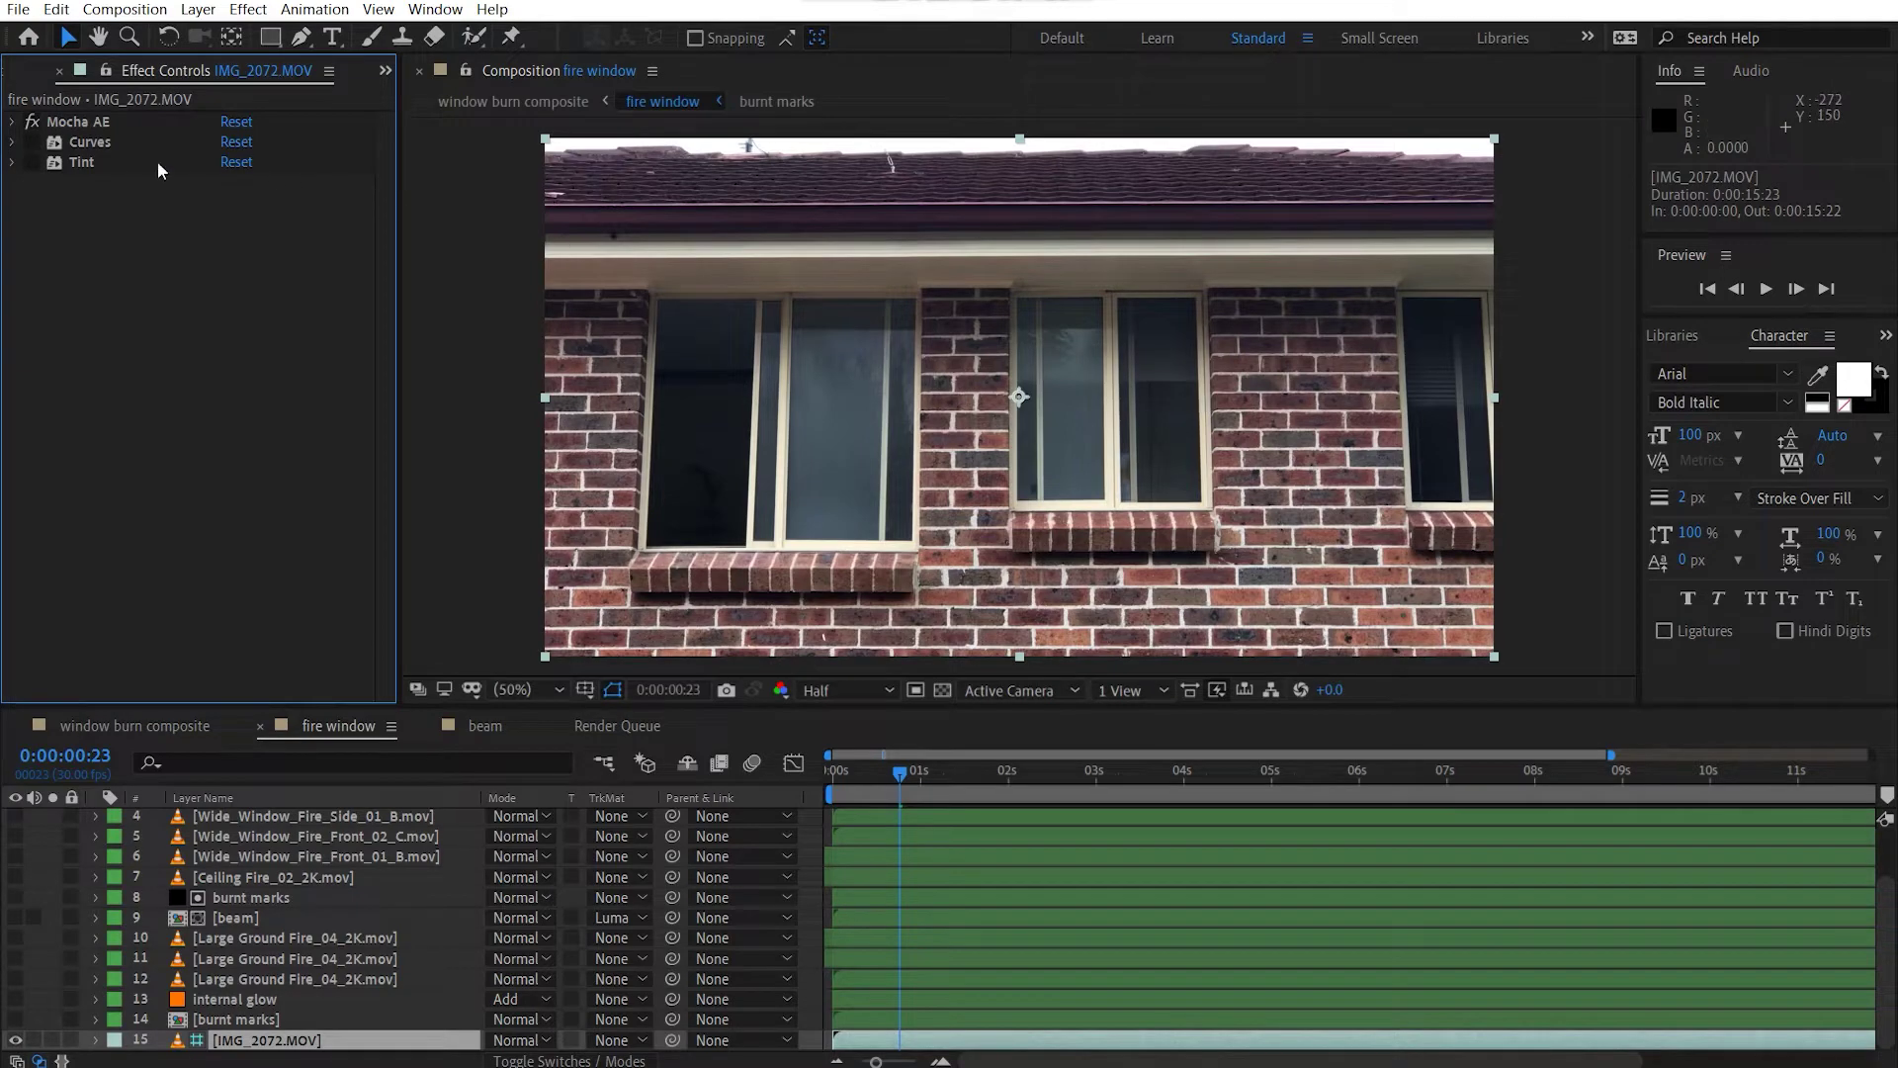
pyautogui.click(12, 121)
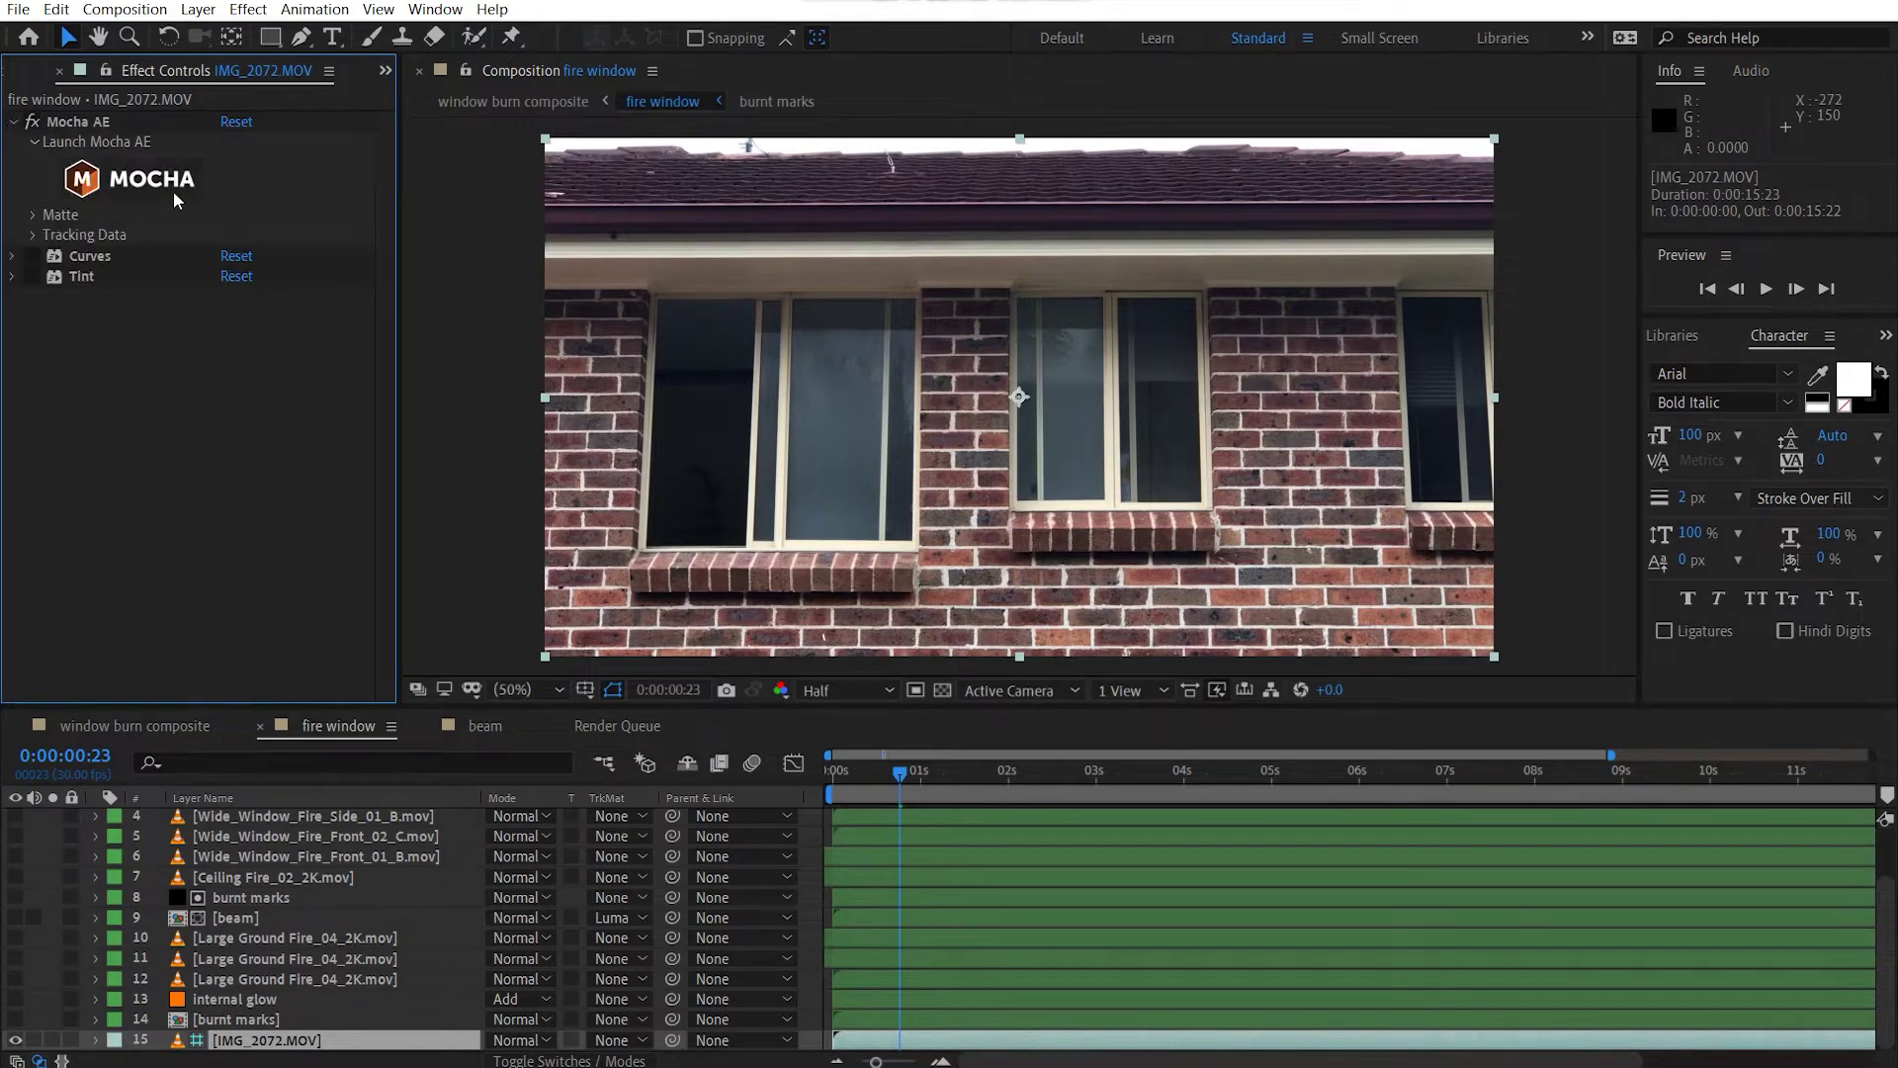
pyautogui.click(174, 195)
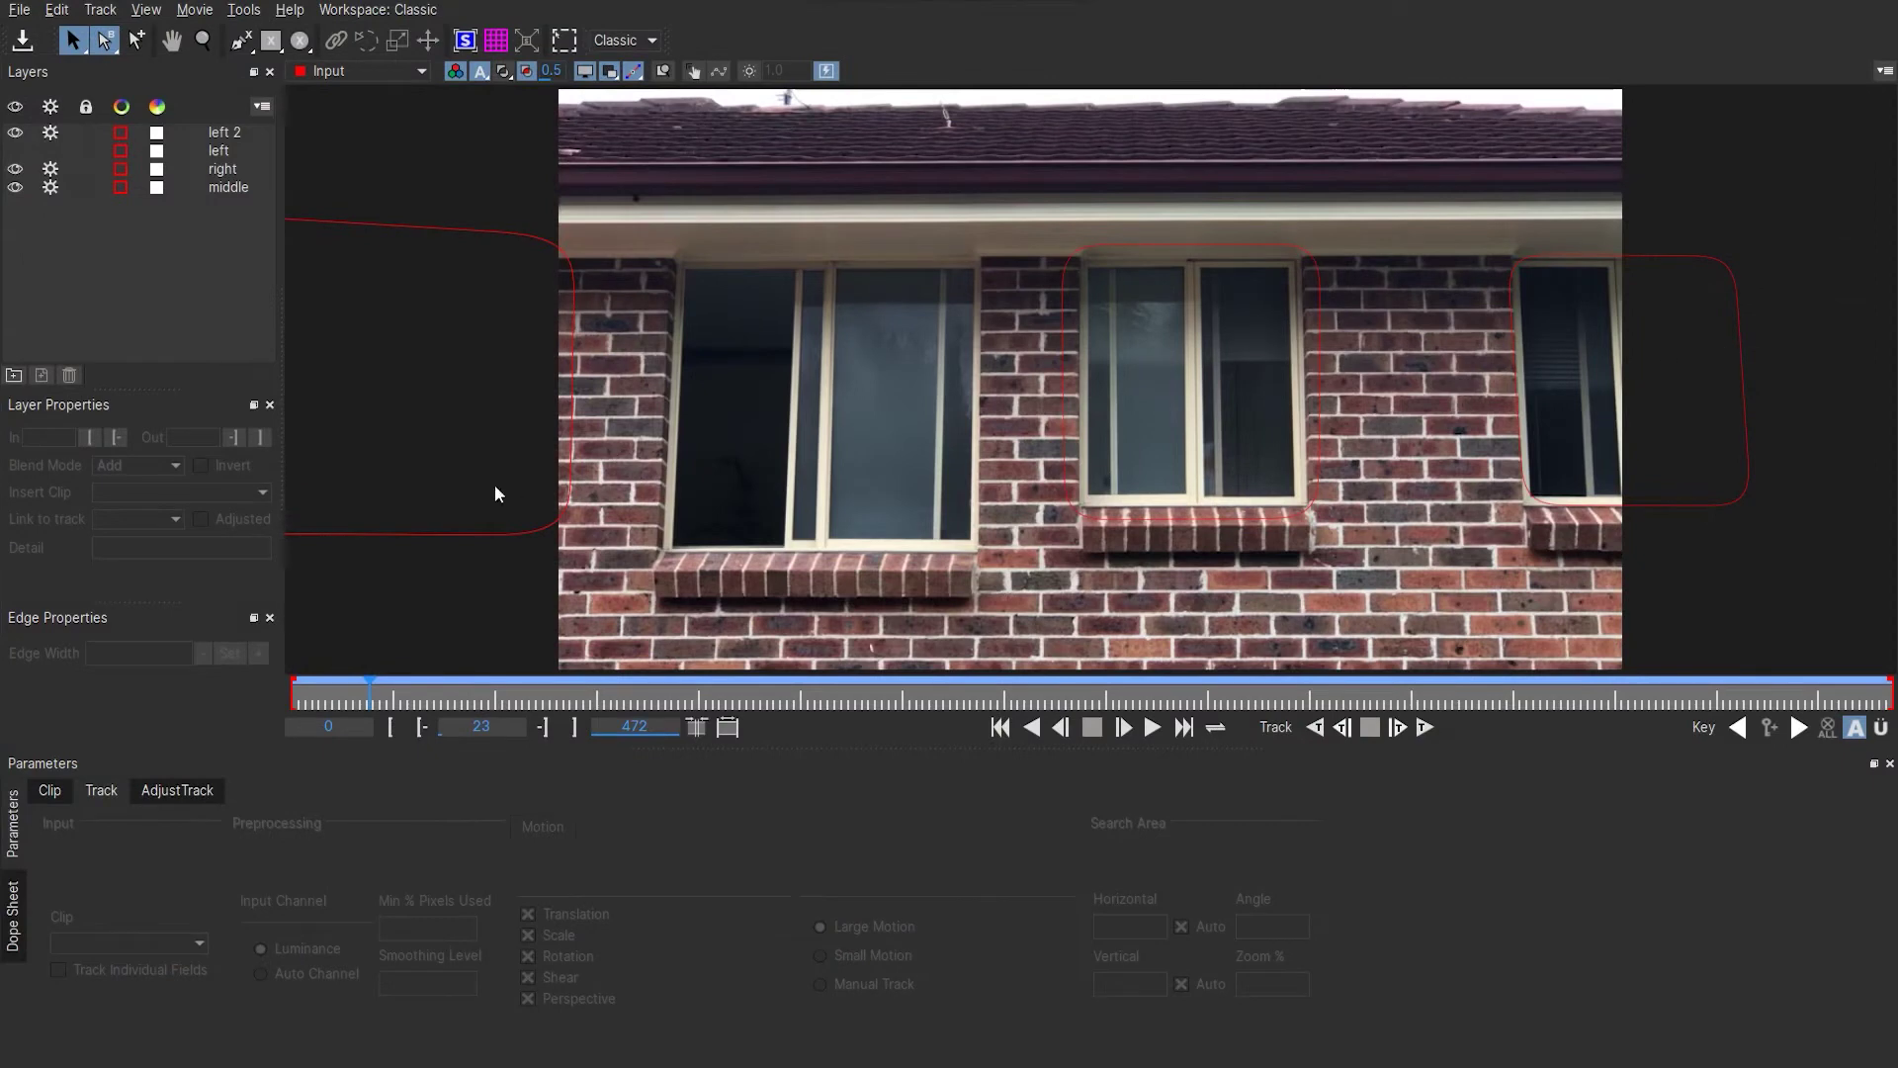
# Move the middle window shape's in-point to frame 0 so it spans the whole clip.
pyautogui.click(1059, 395)
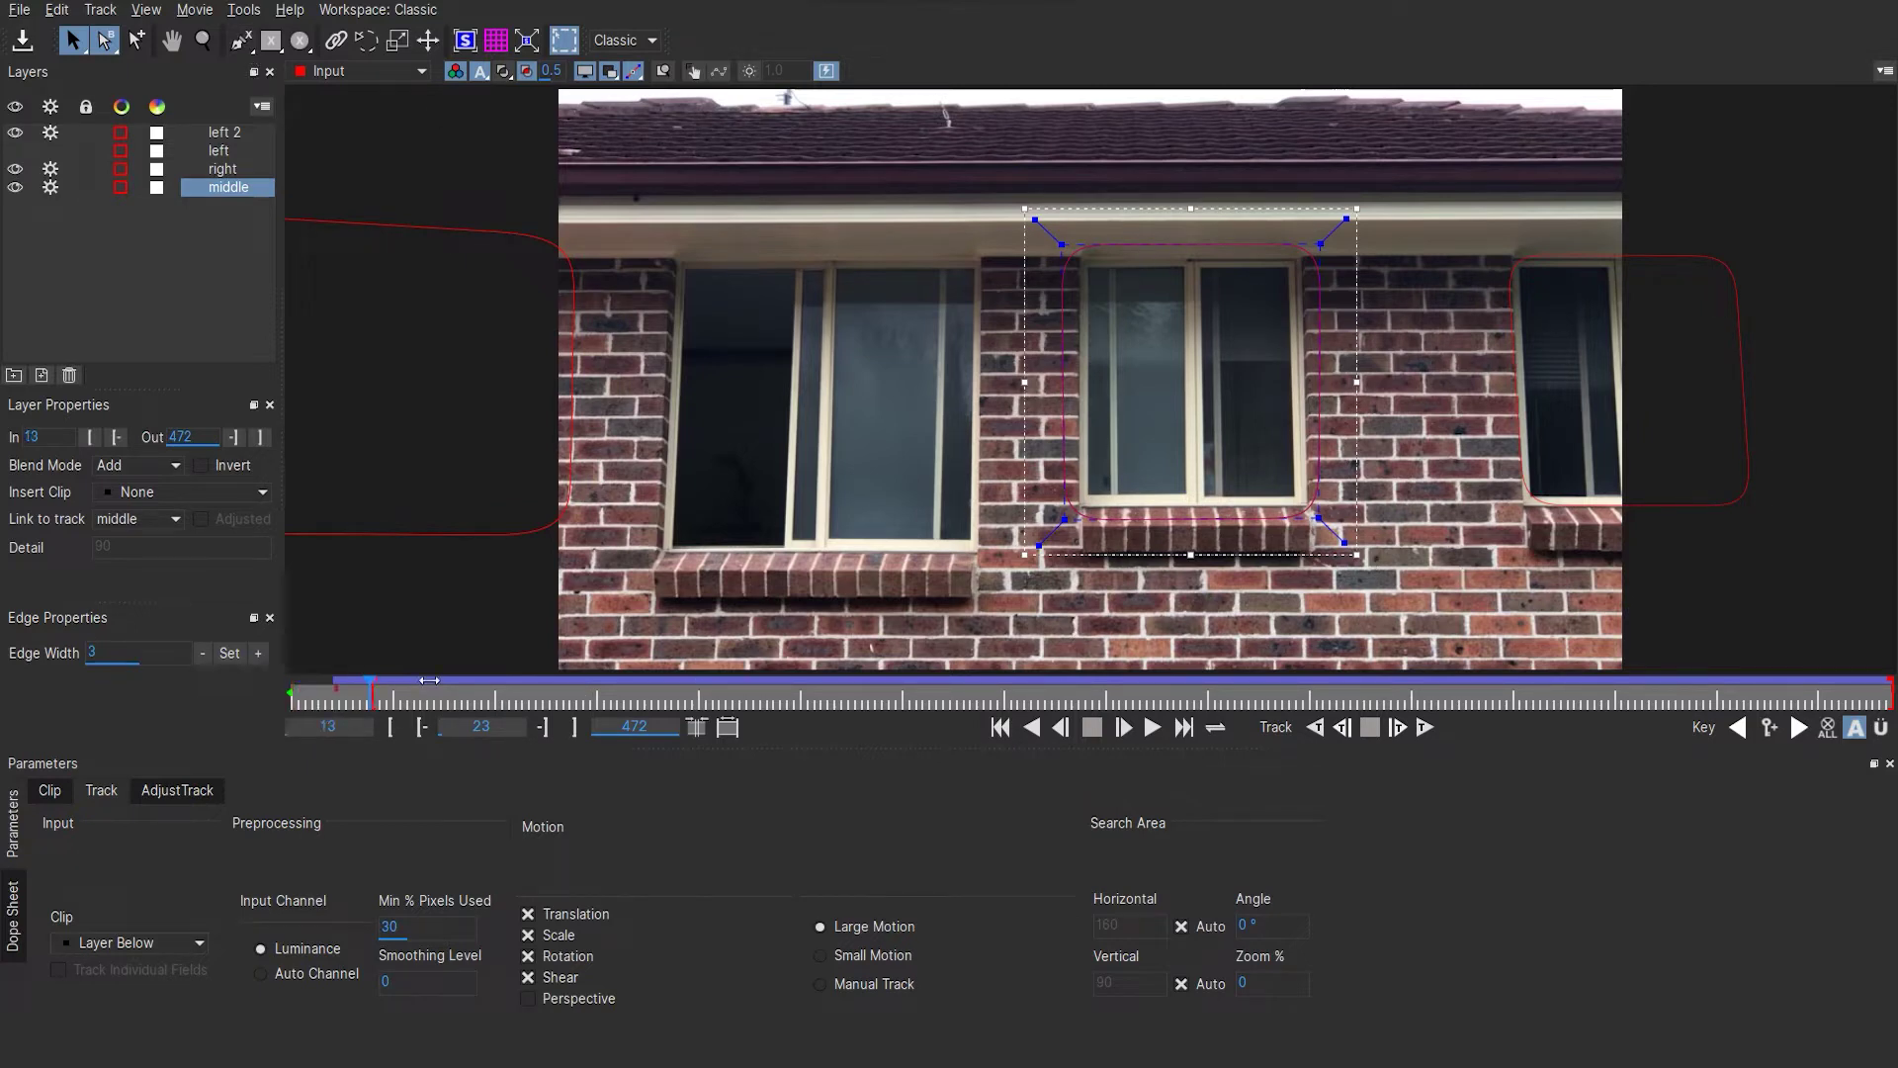
pyautogui.moveTo(429, 680); pyautogui.dragTo(580, 680)
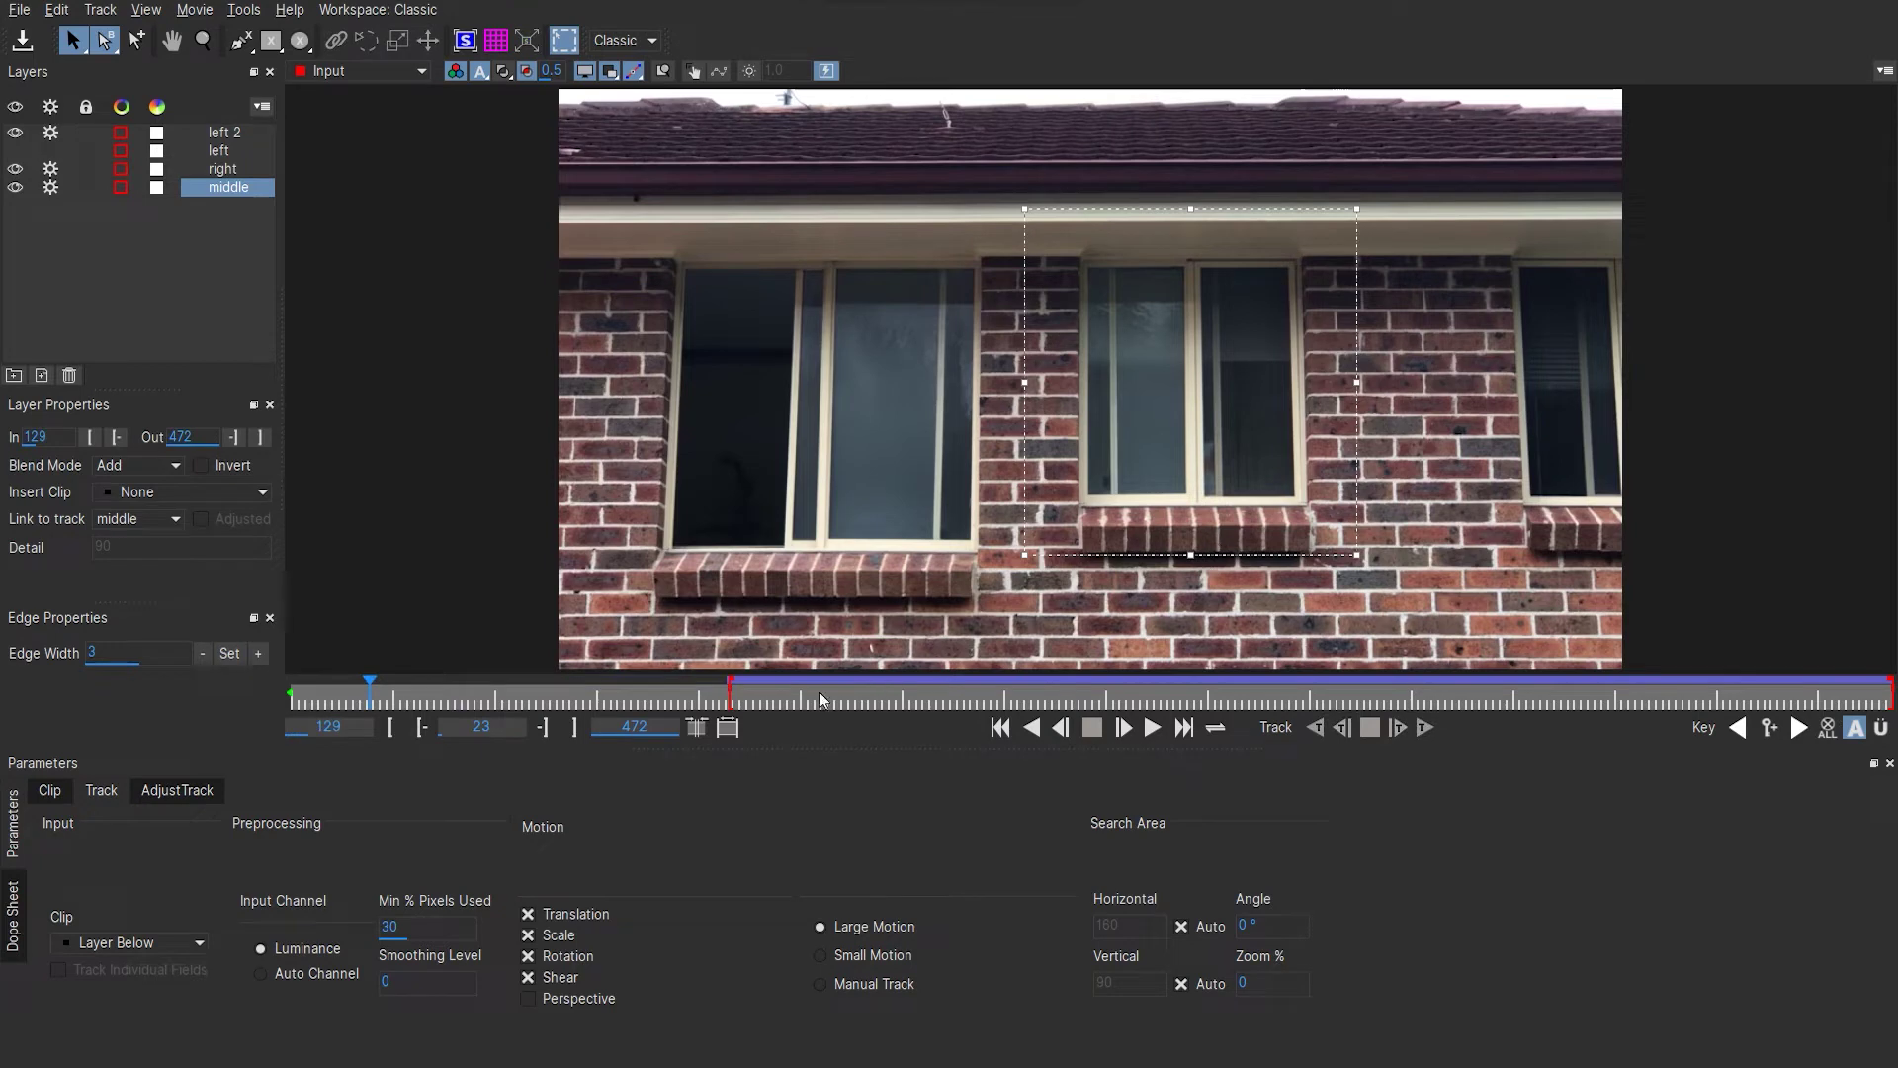
pyautogui.moveTo(286, 720); pyautogui.dragTo(272, 715)
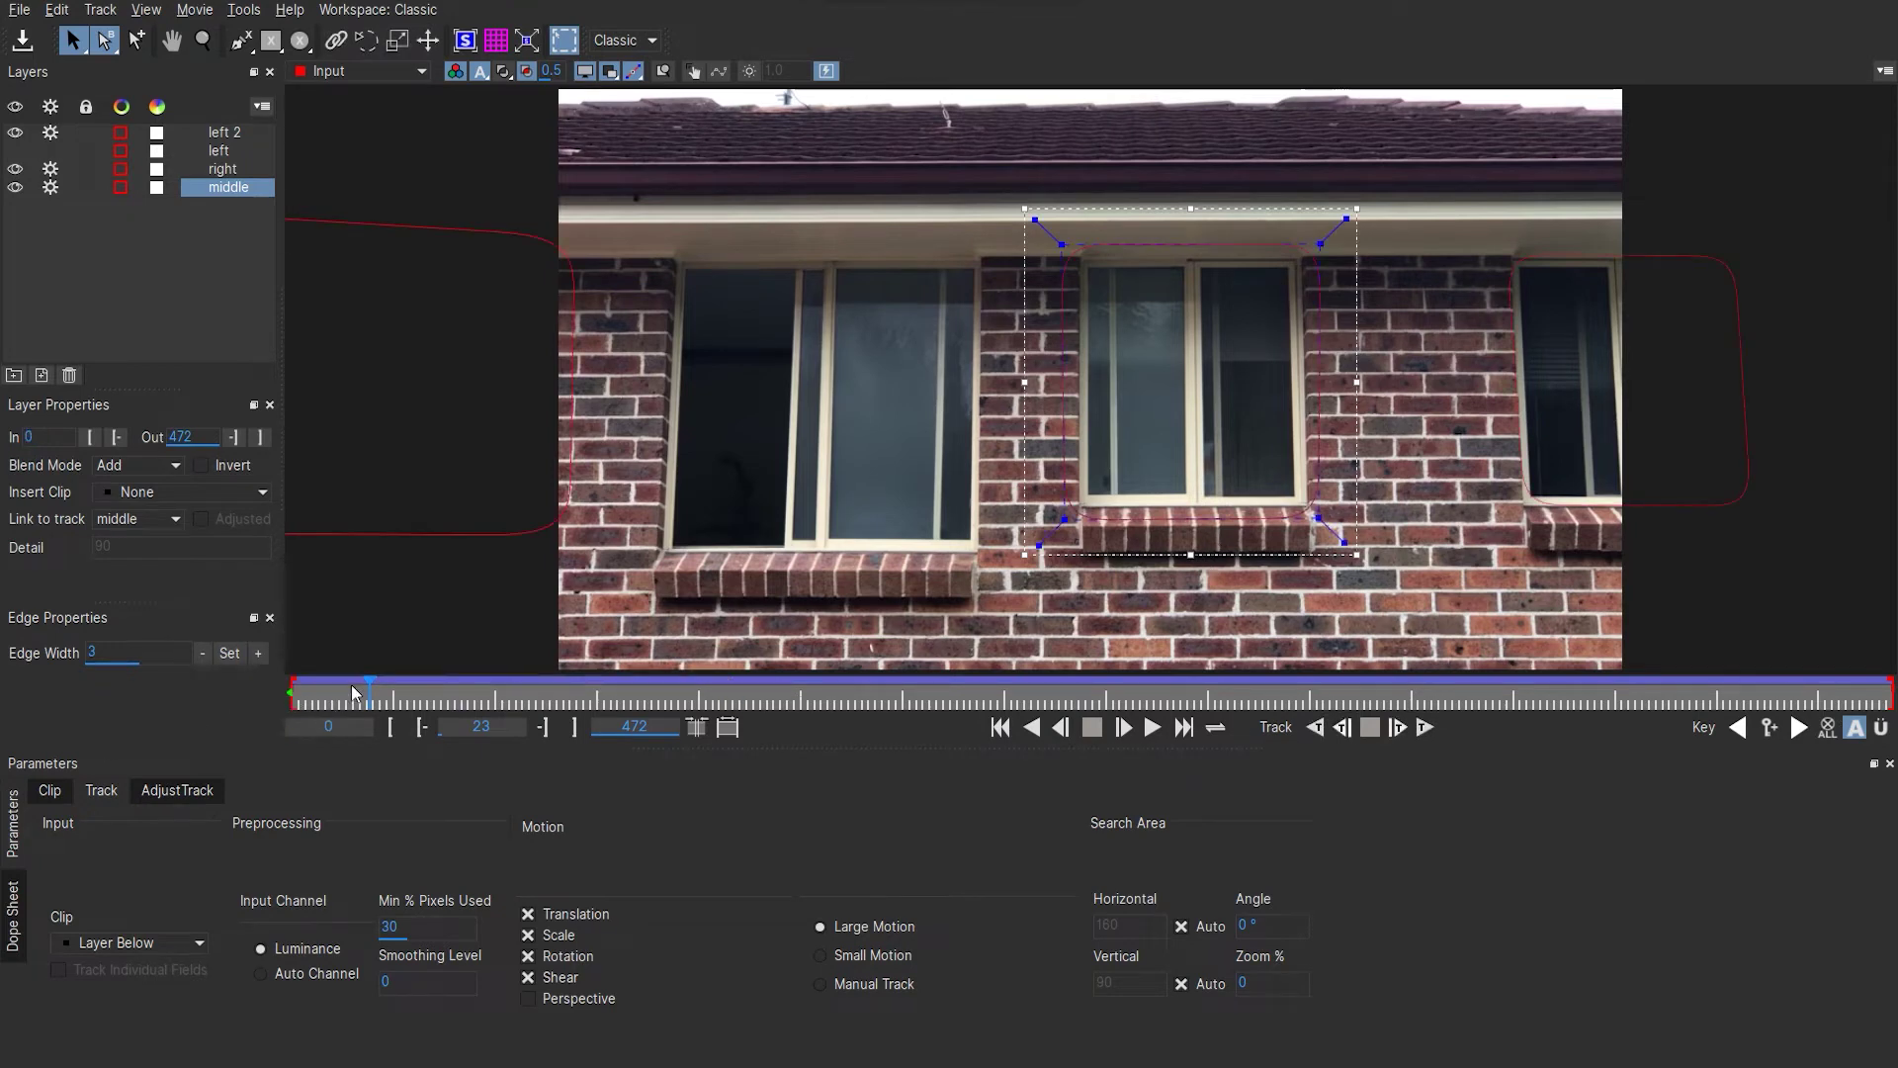
pyautogui.hotkey('ctrl', 'shift', 'a')
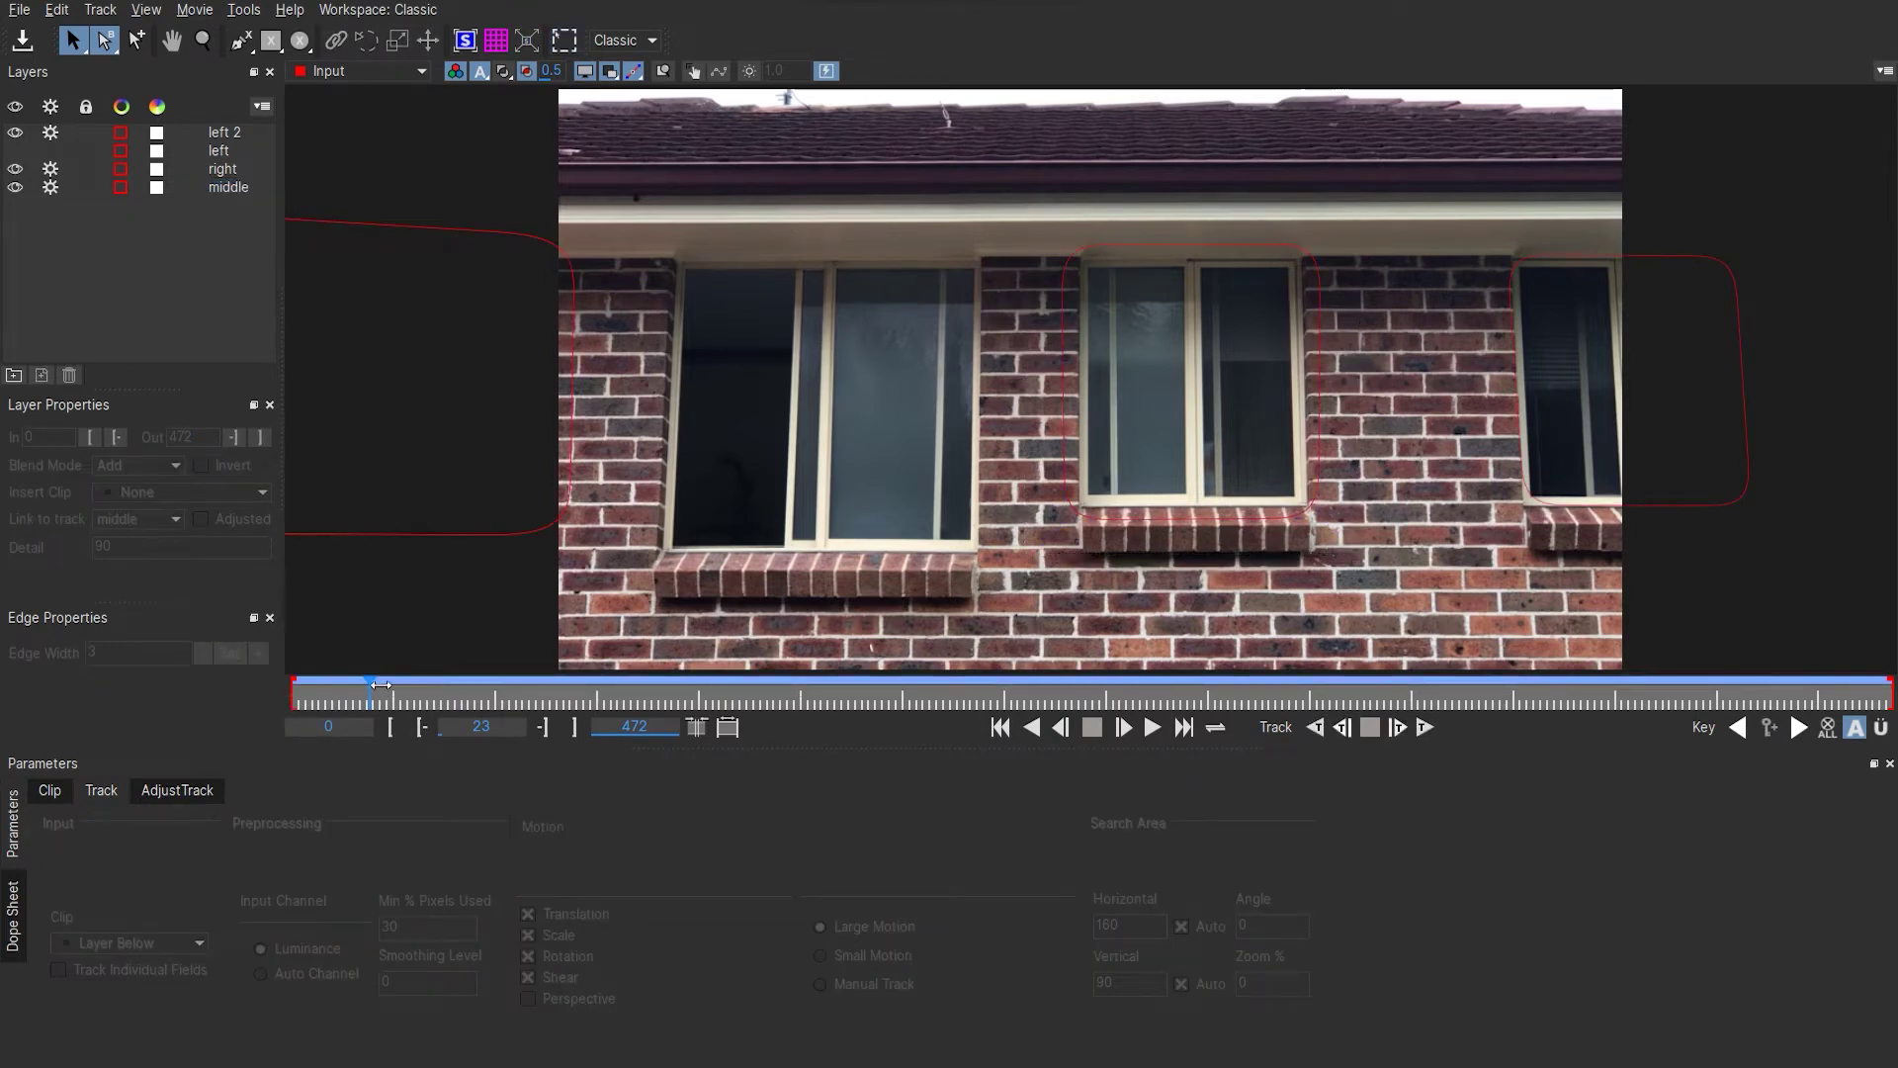
# Scrub and play through the track, return to the first frame, and close Mocha.
pyautogui.moveTo(380, 684); pyautogui.dragTo(960, 708)
pyautogui.press('l')
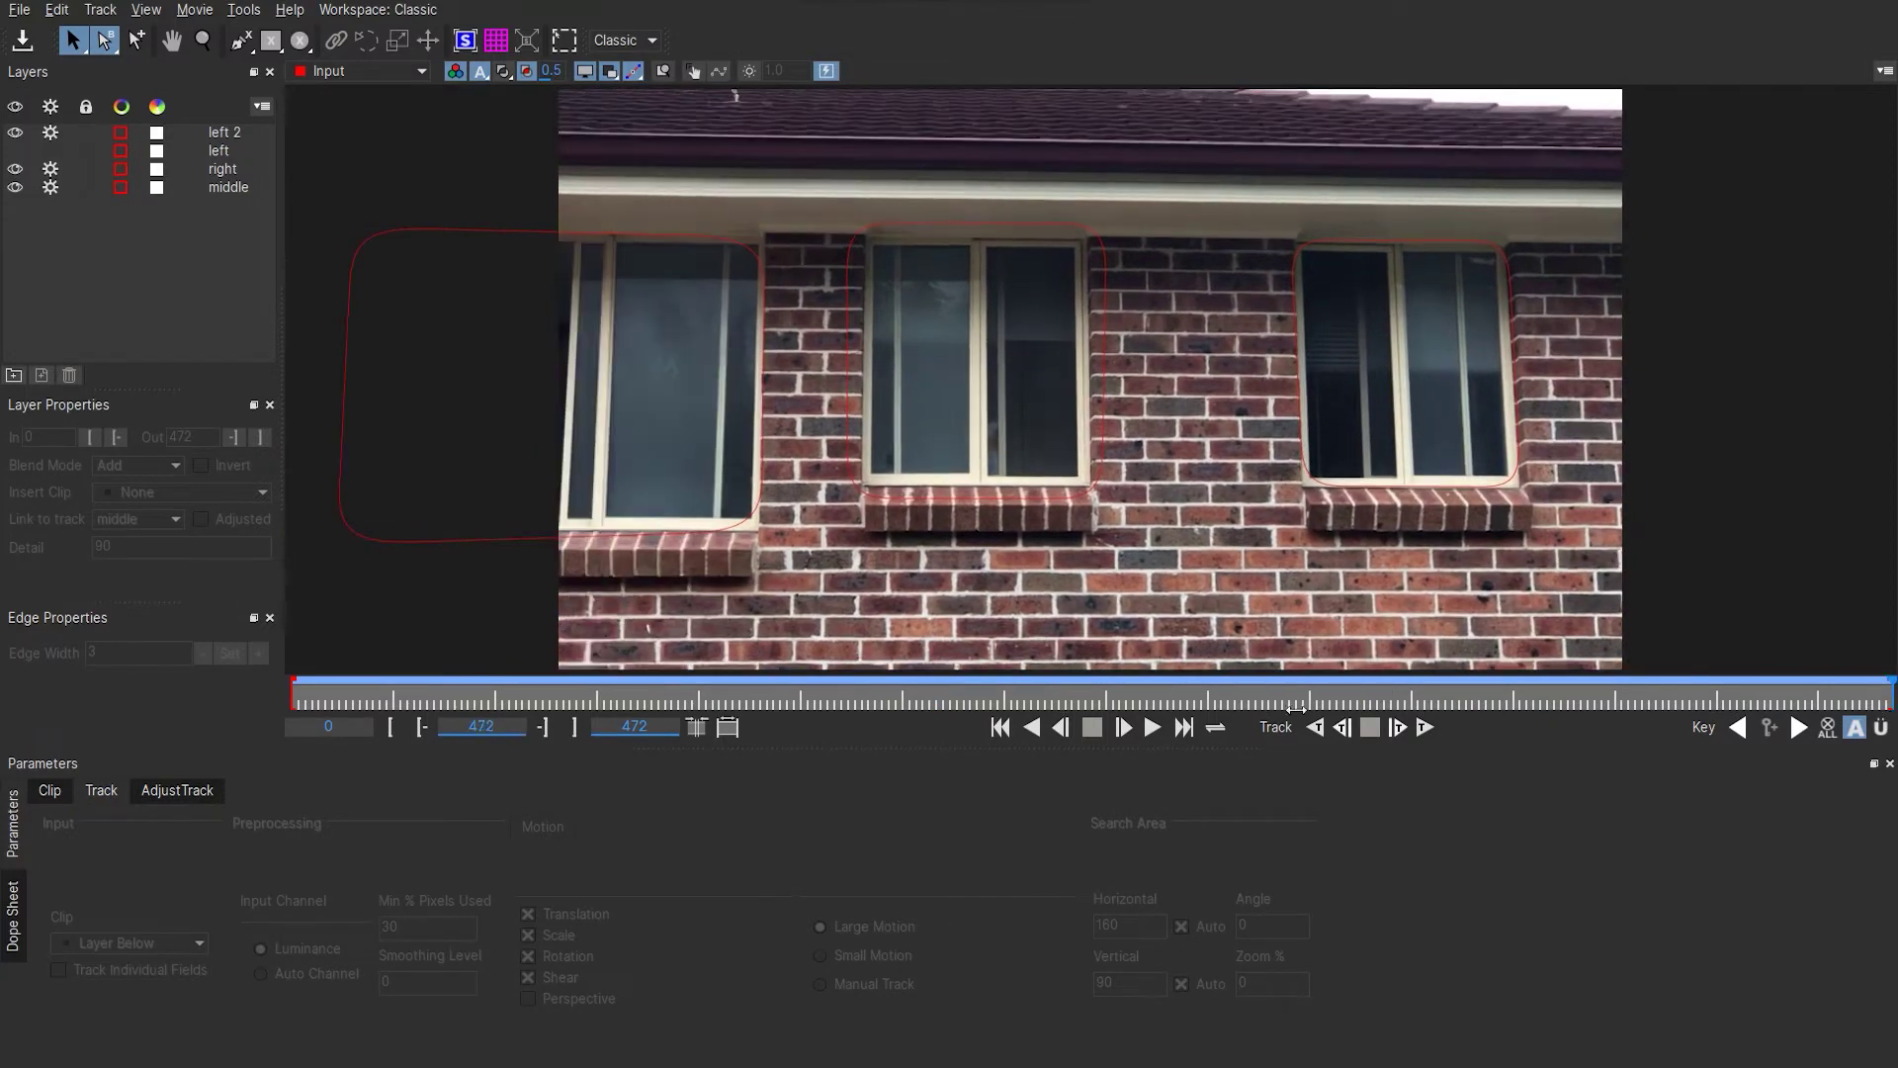
pyautogui.press('Home')
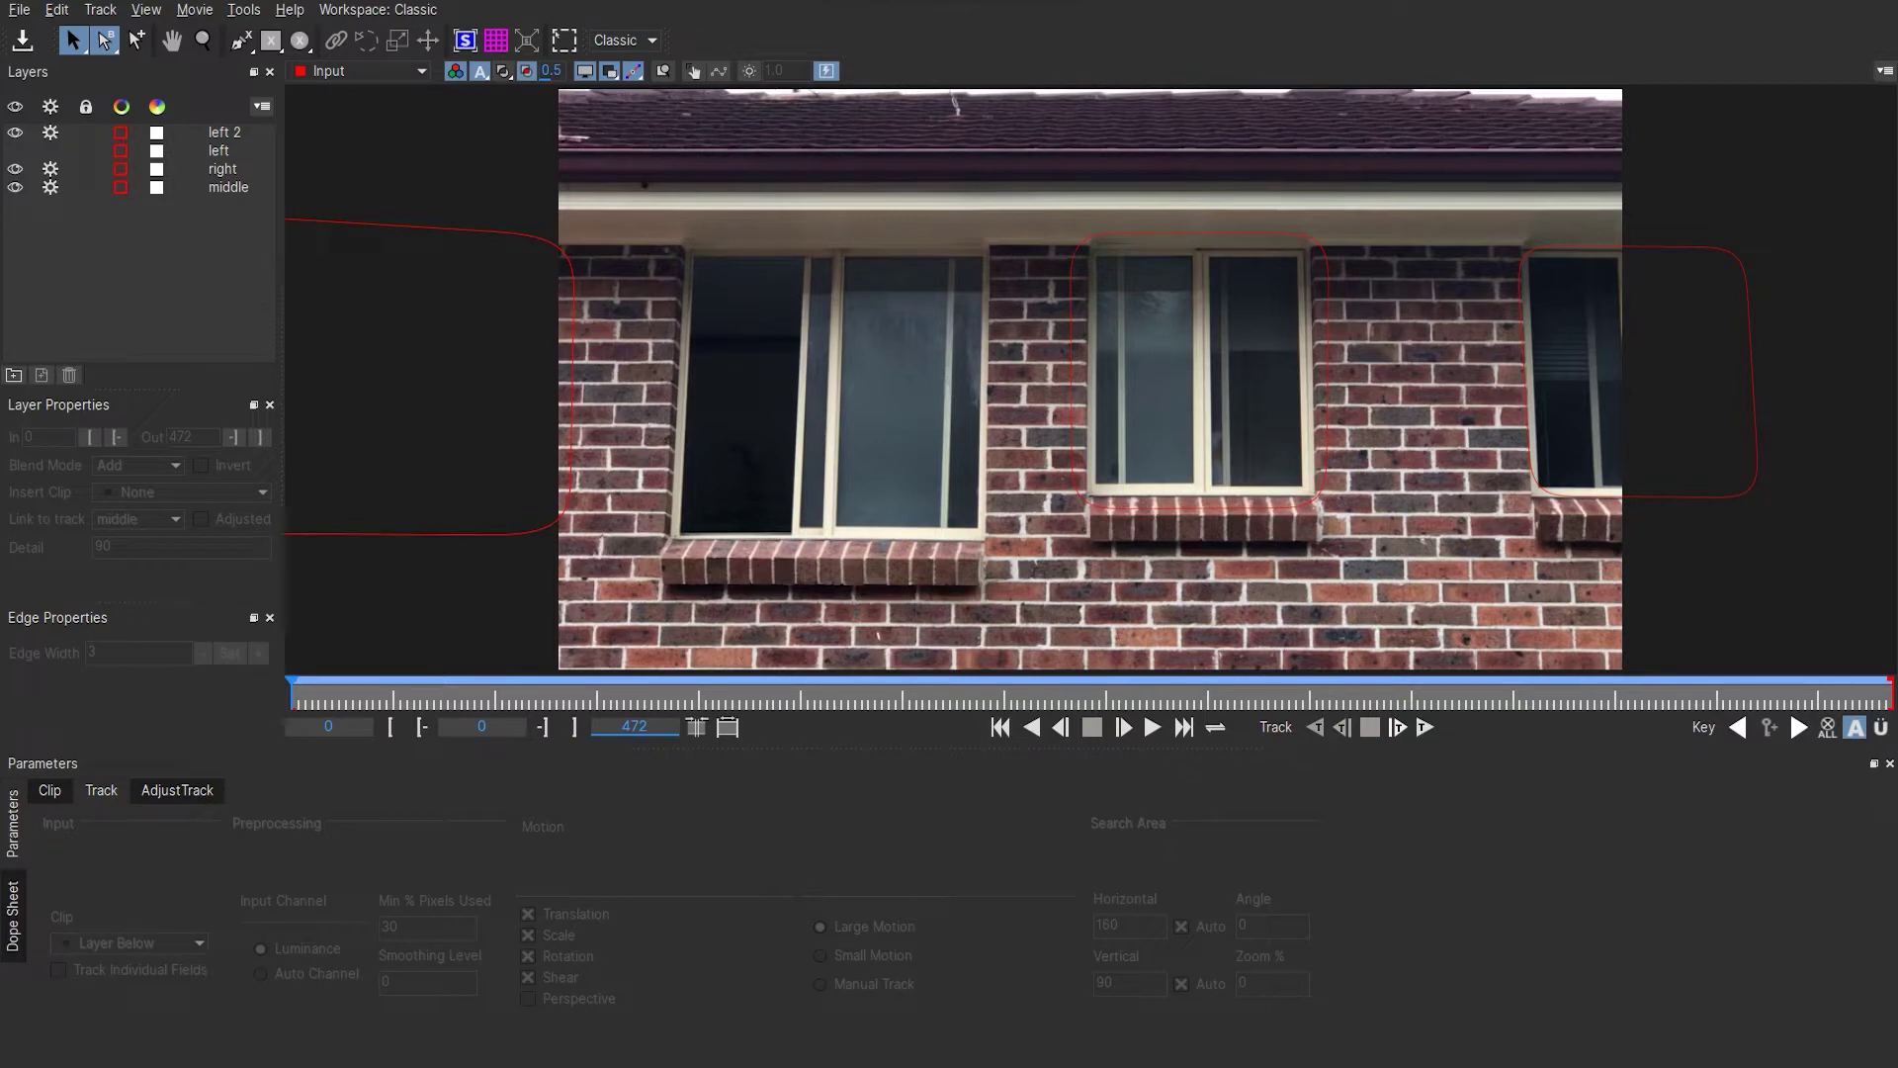
pyautogui.hotkey('alt', 'F4')
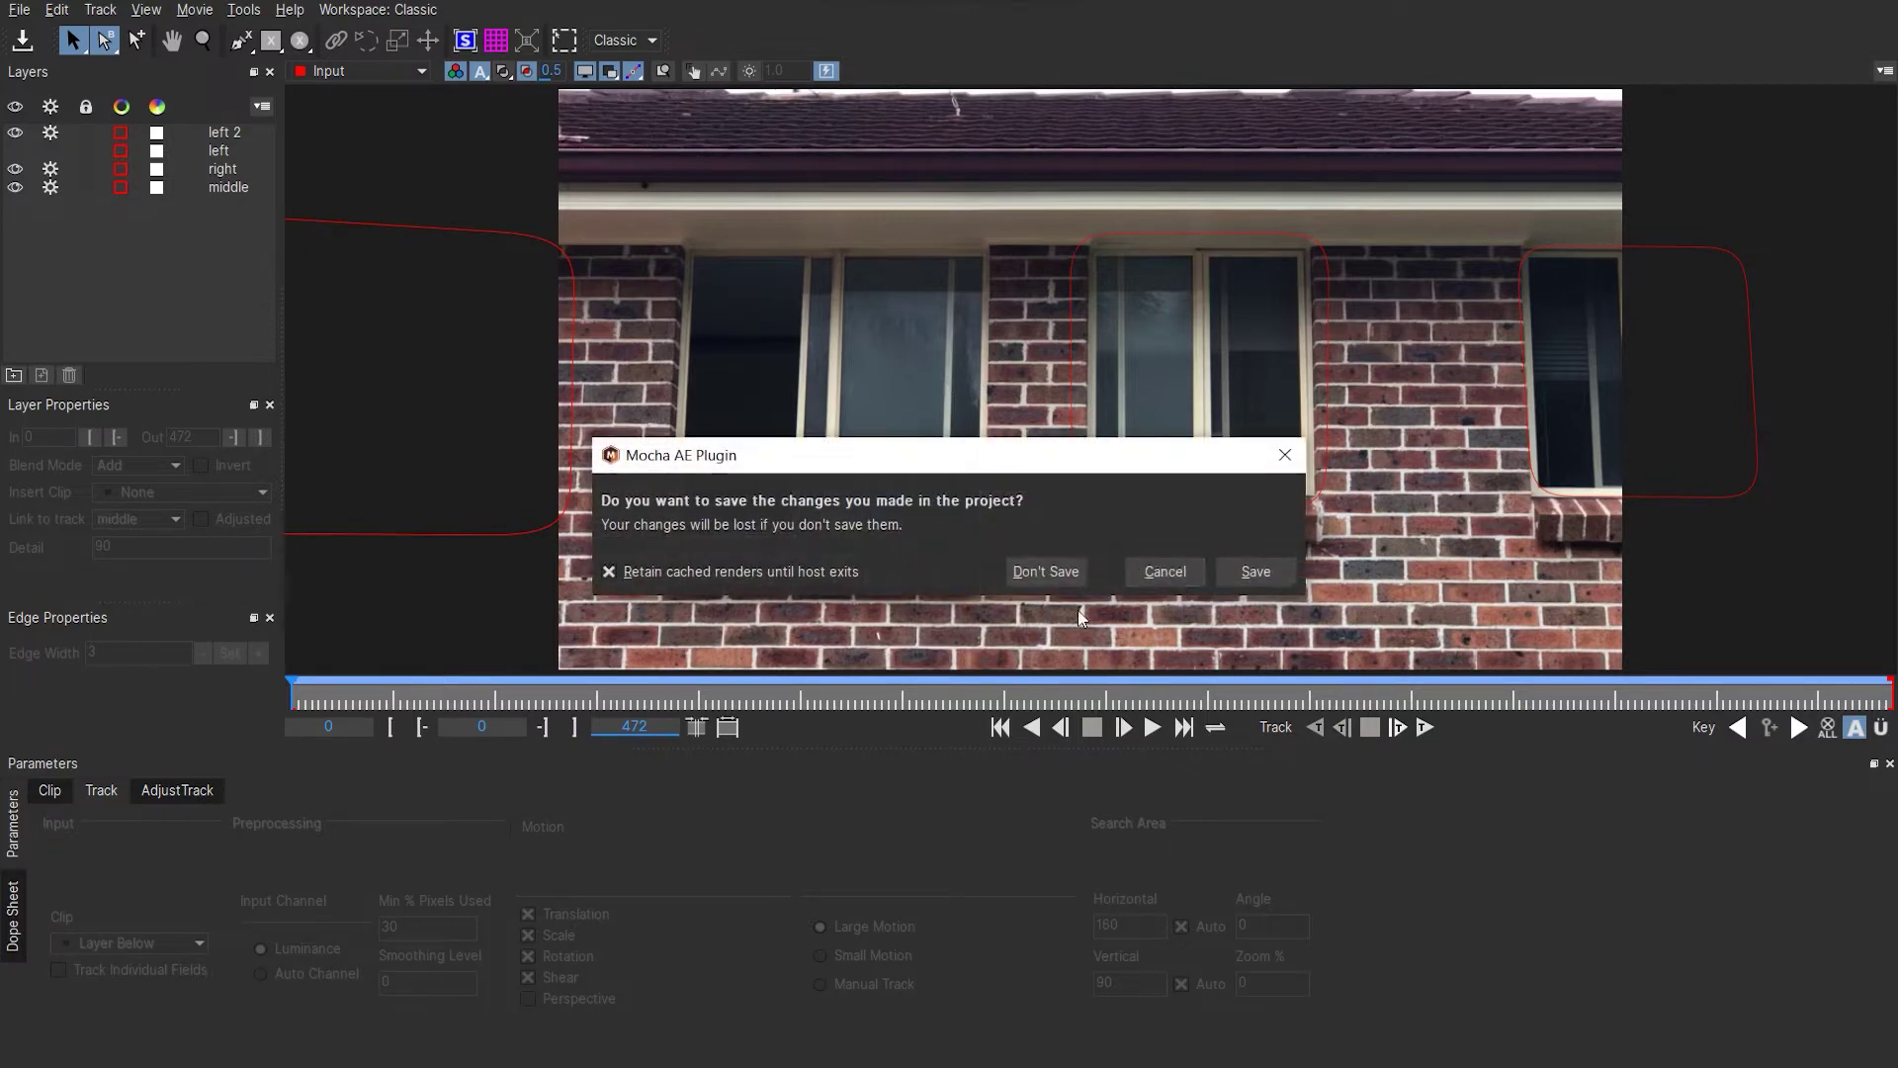
# Discard the Mocha changes and confirm the tracking data Export Option stays Transform.
pyautogui.click(1044, 572)
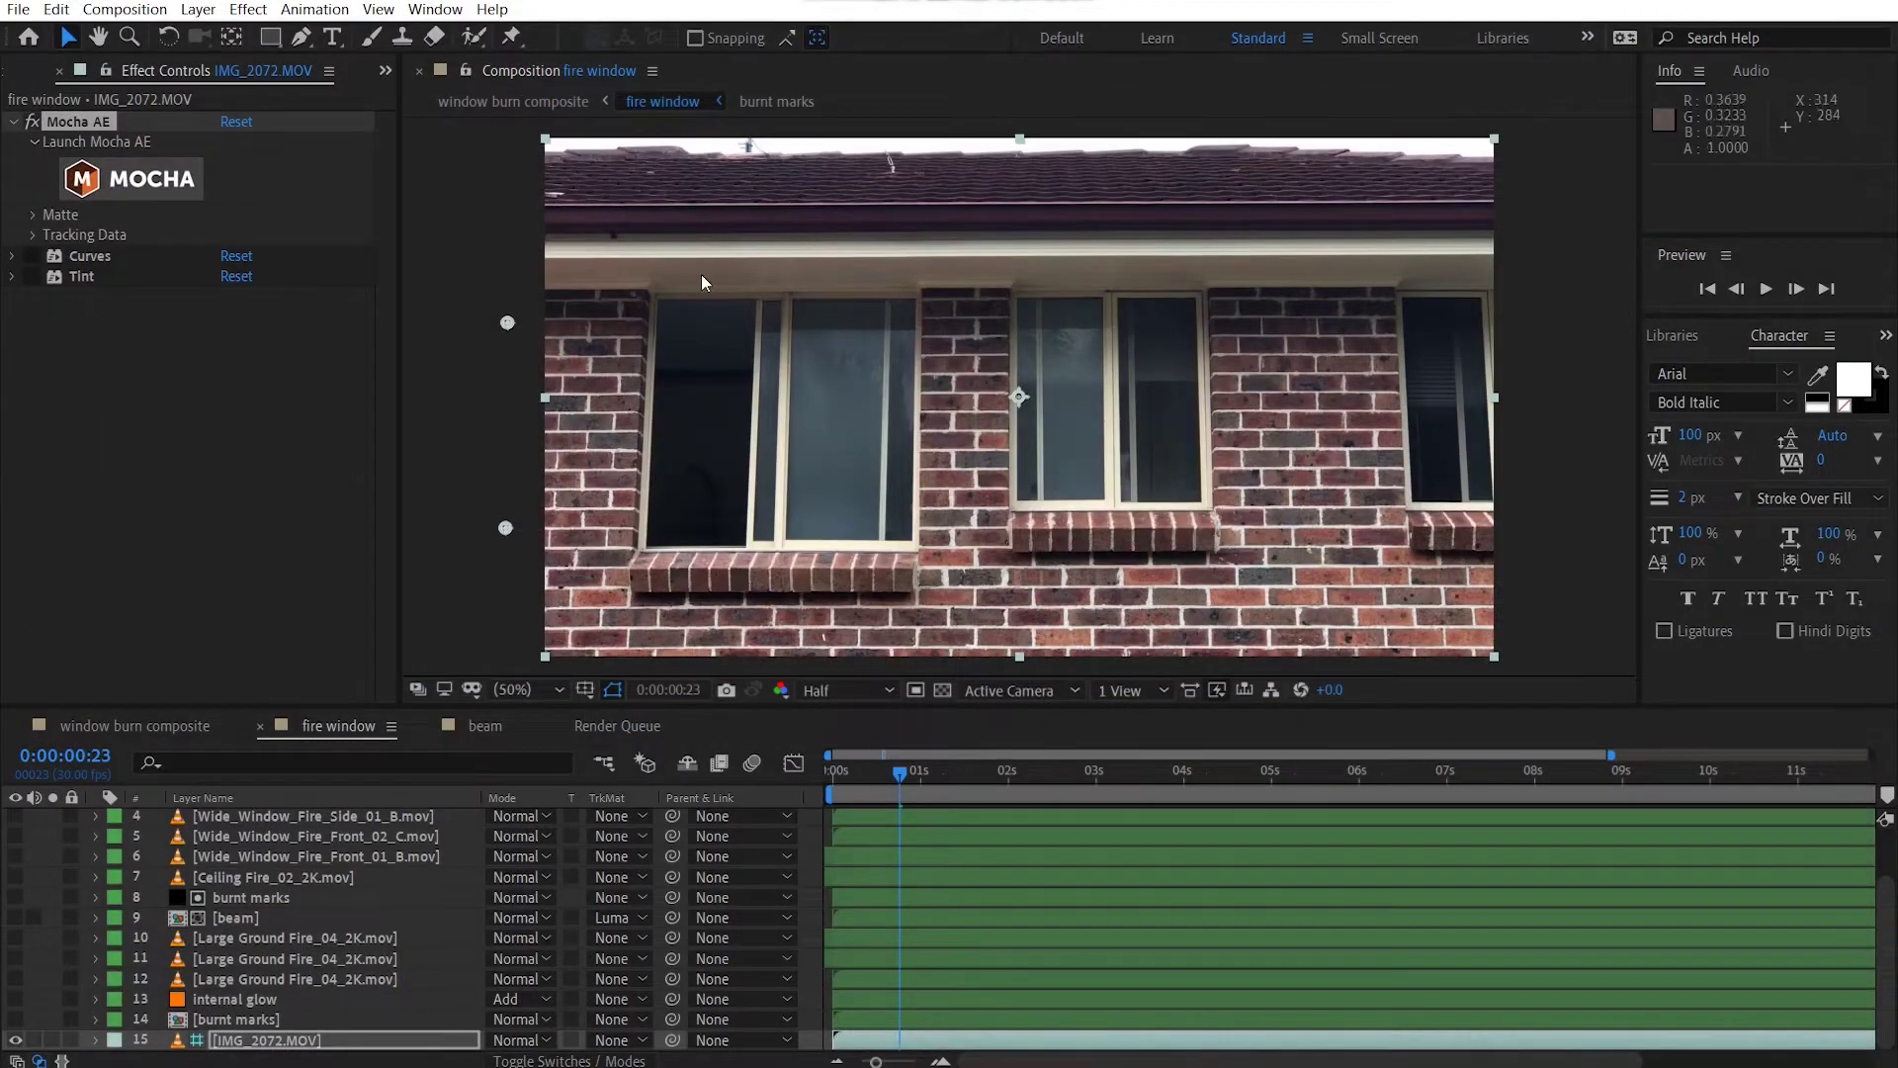
pyautogui.click(35, 235)
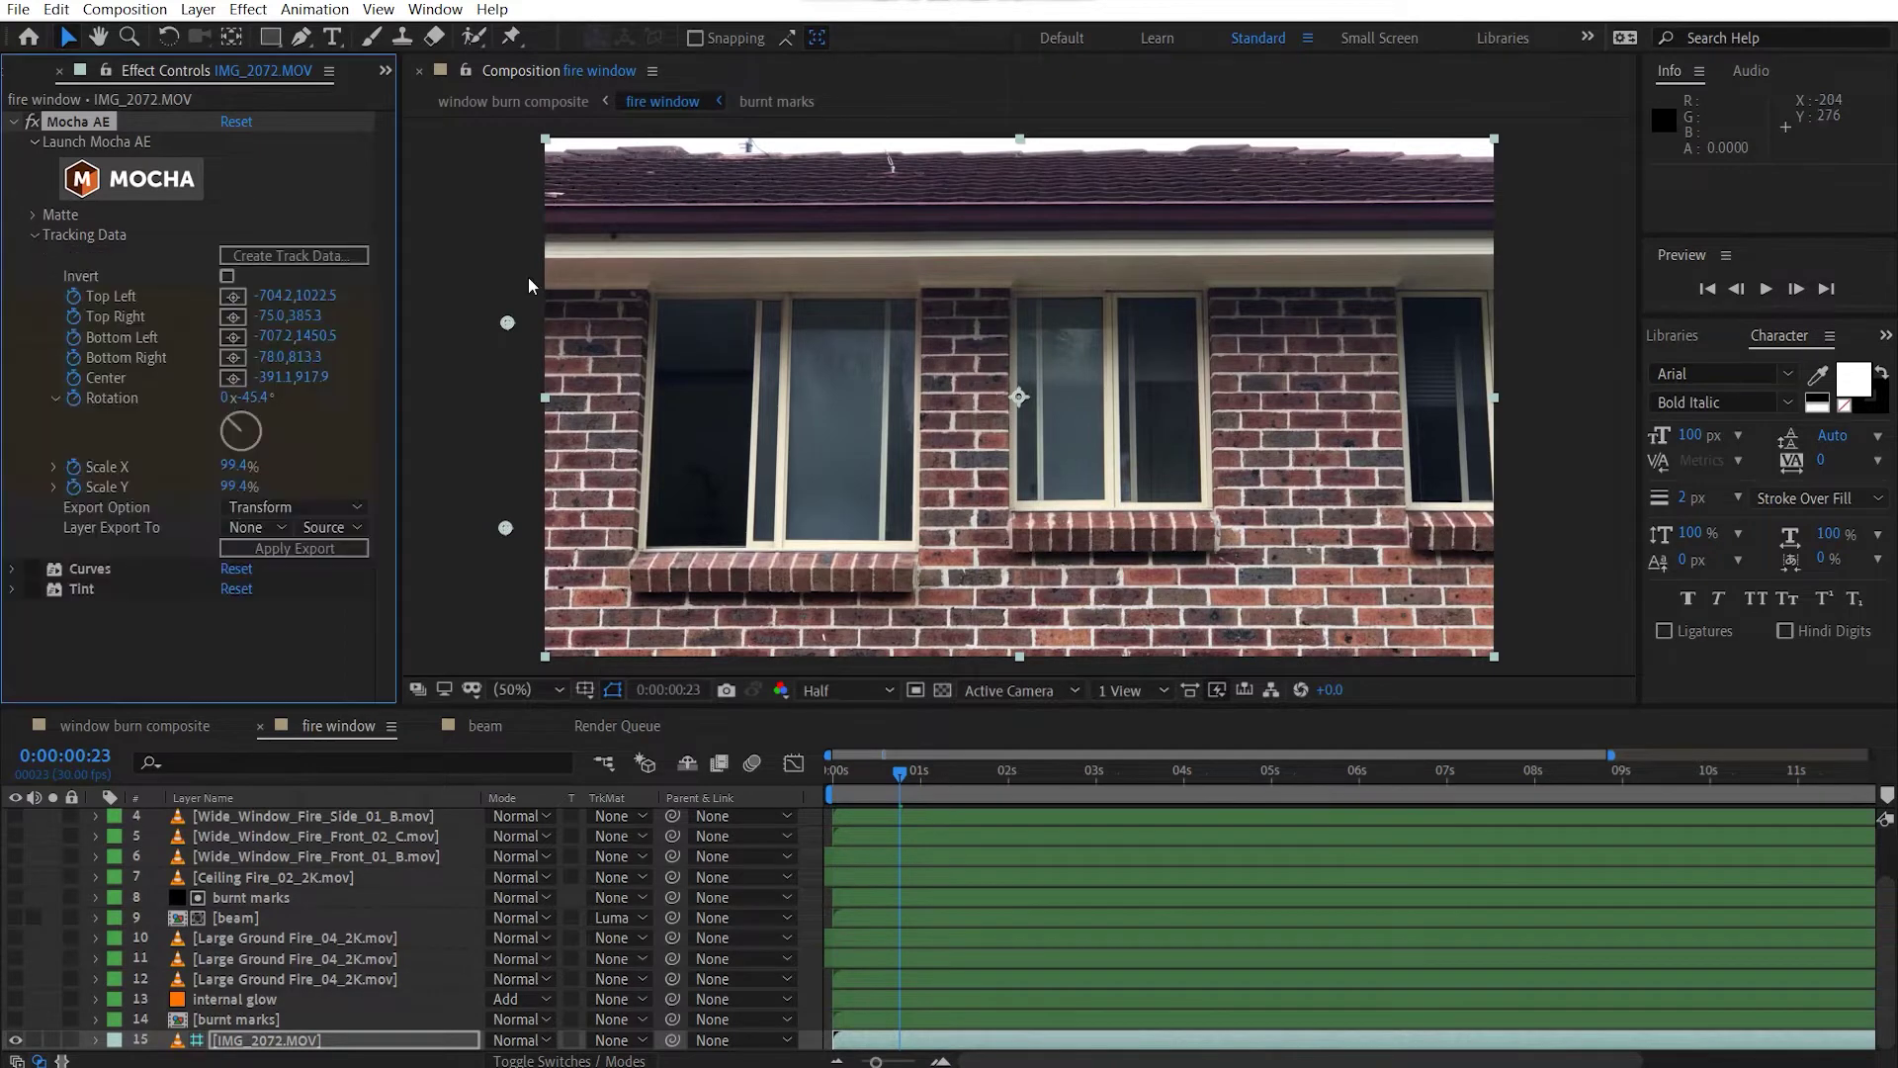
pyautogui.click(293, 508)
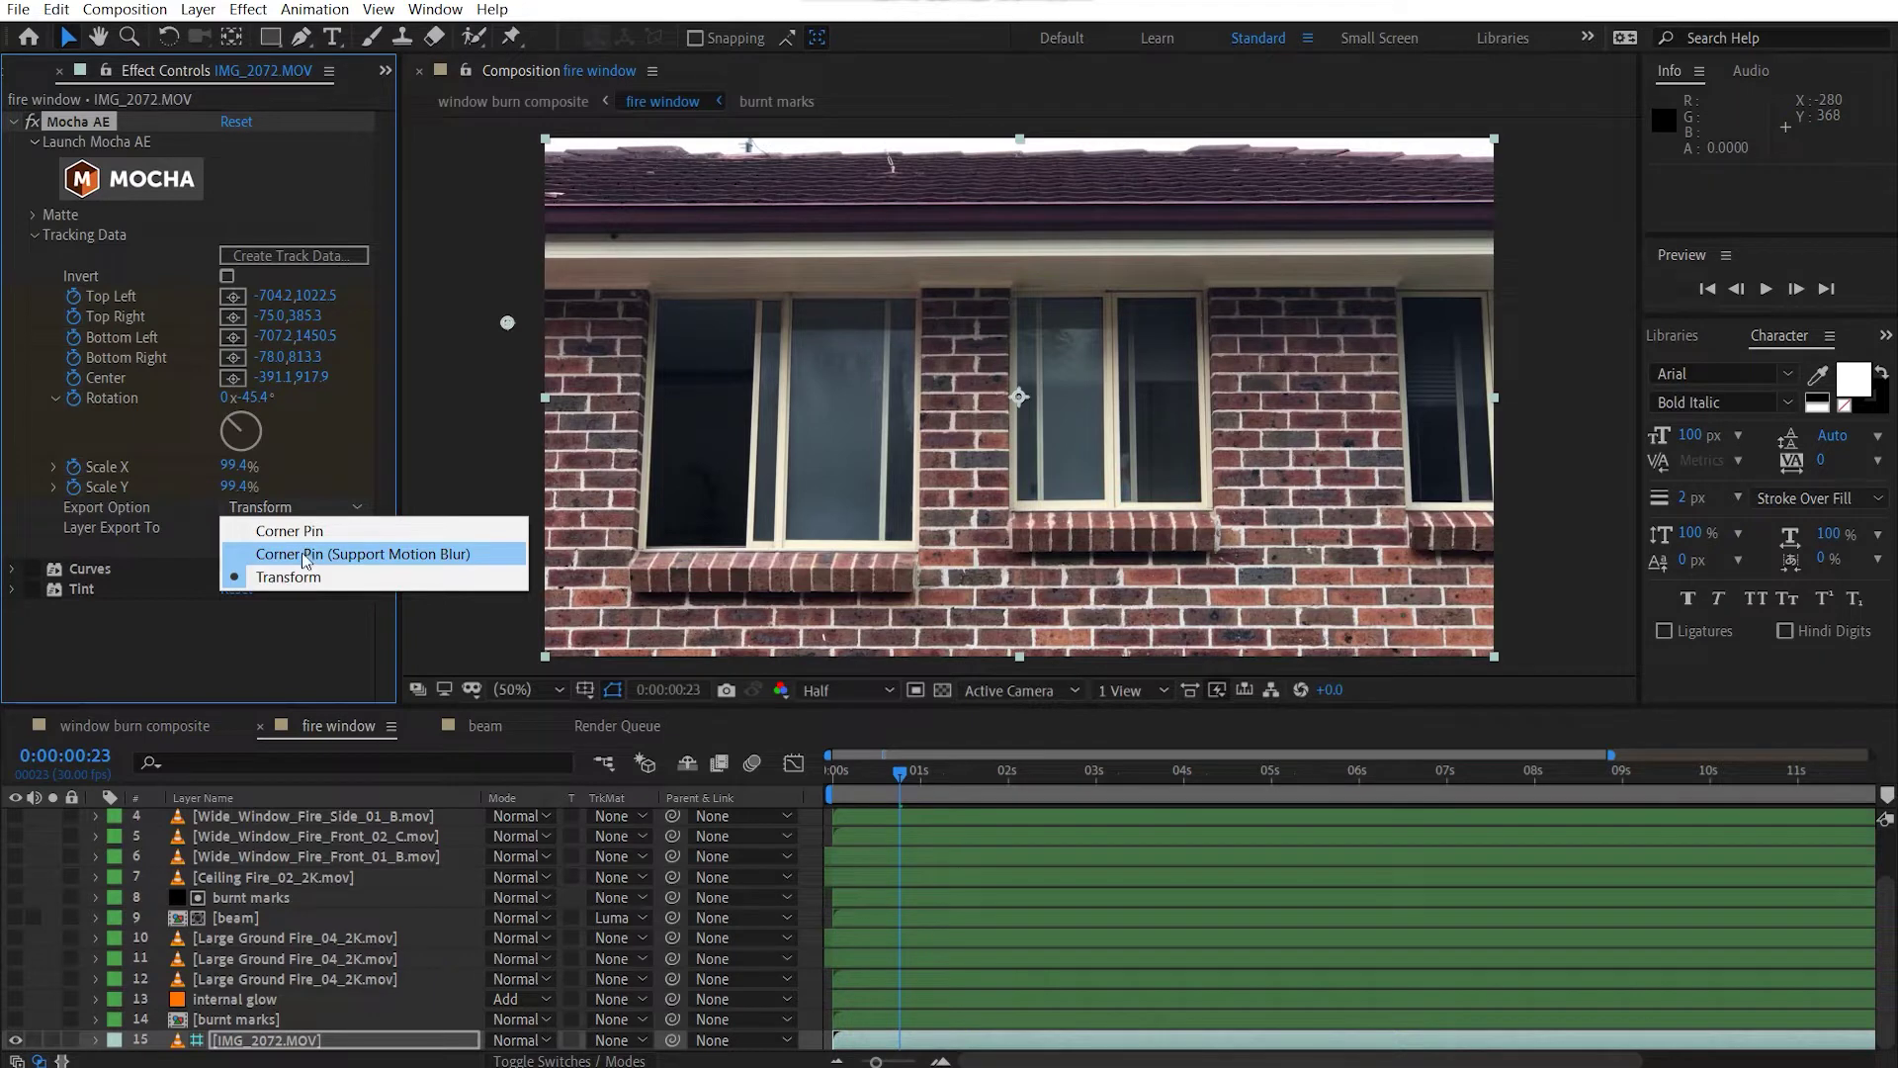
pyautogui.click(284, 605)
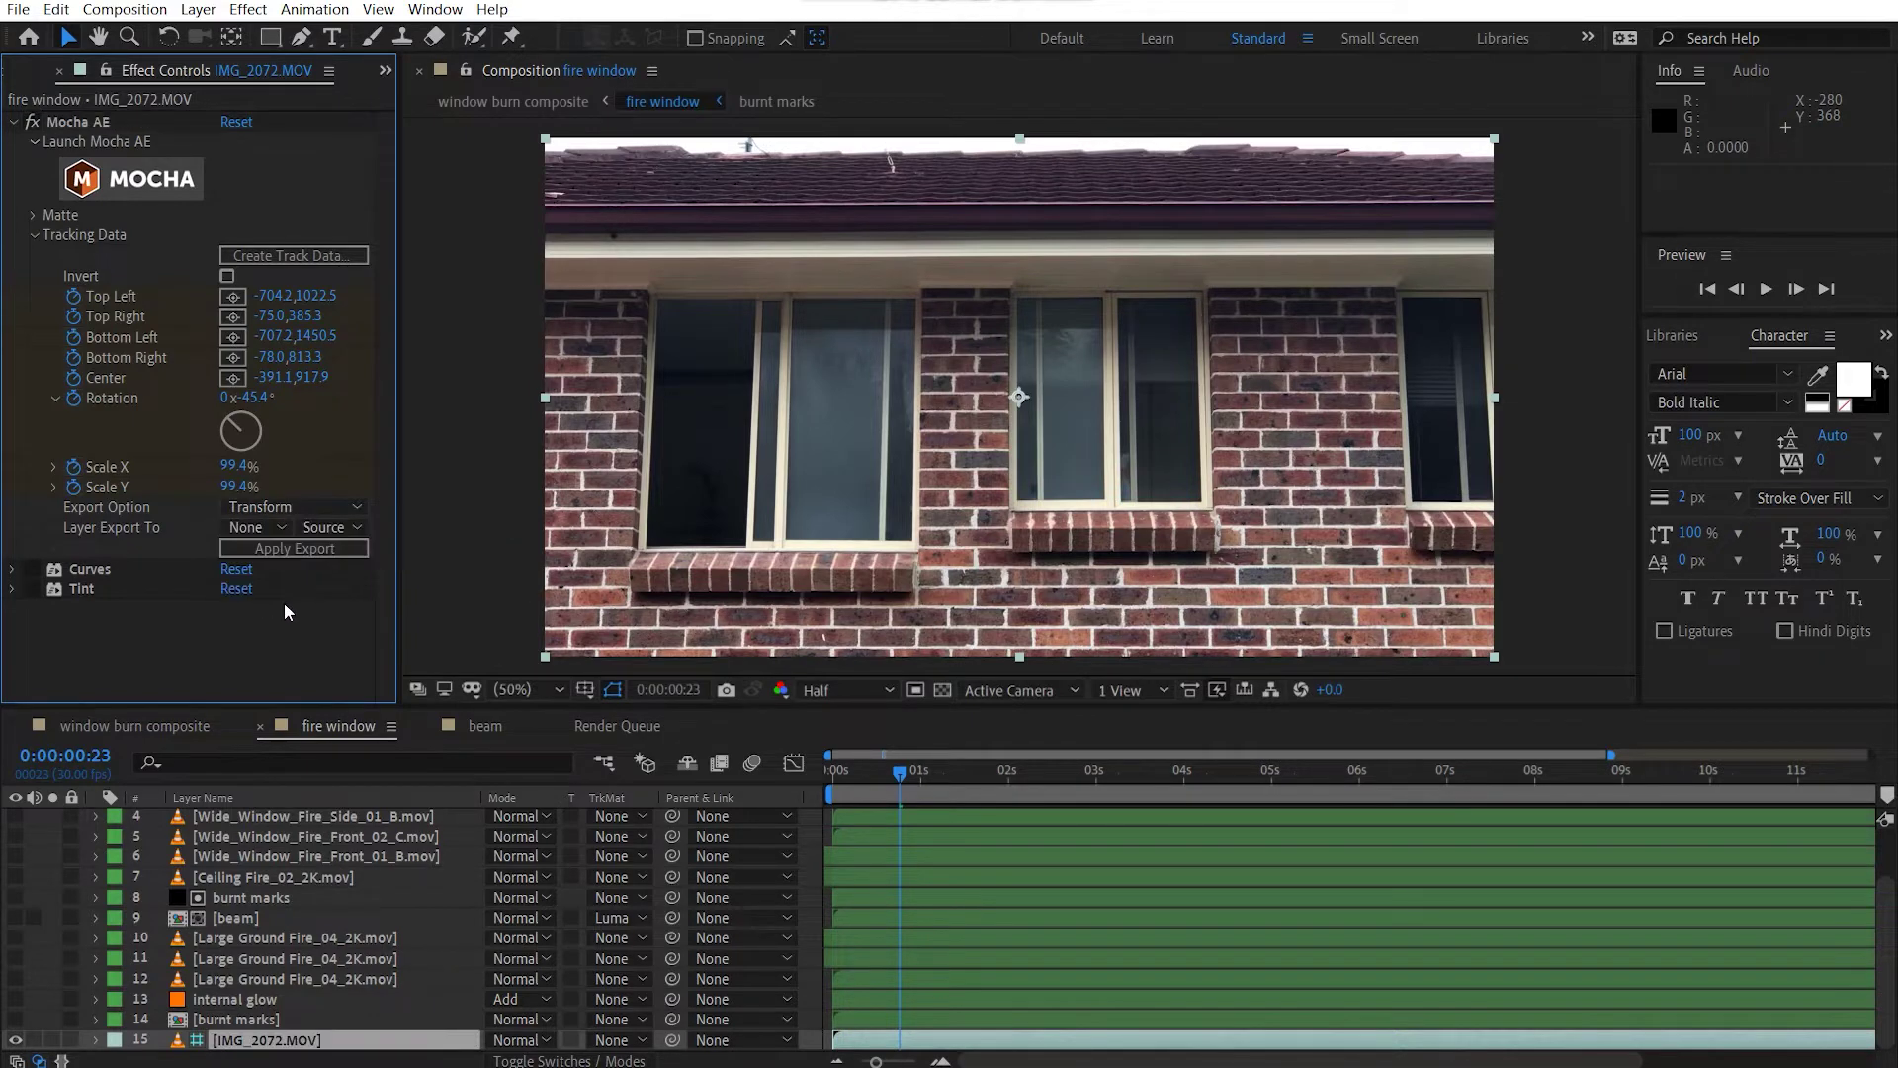
pyautogui.click(279, 524)
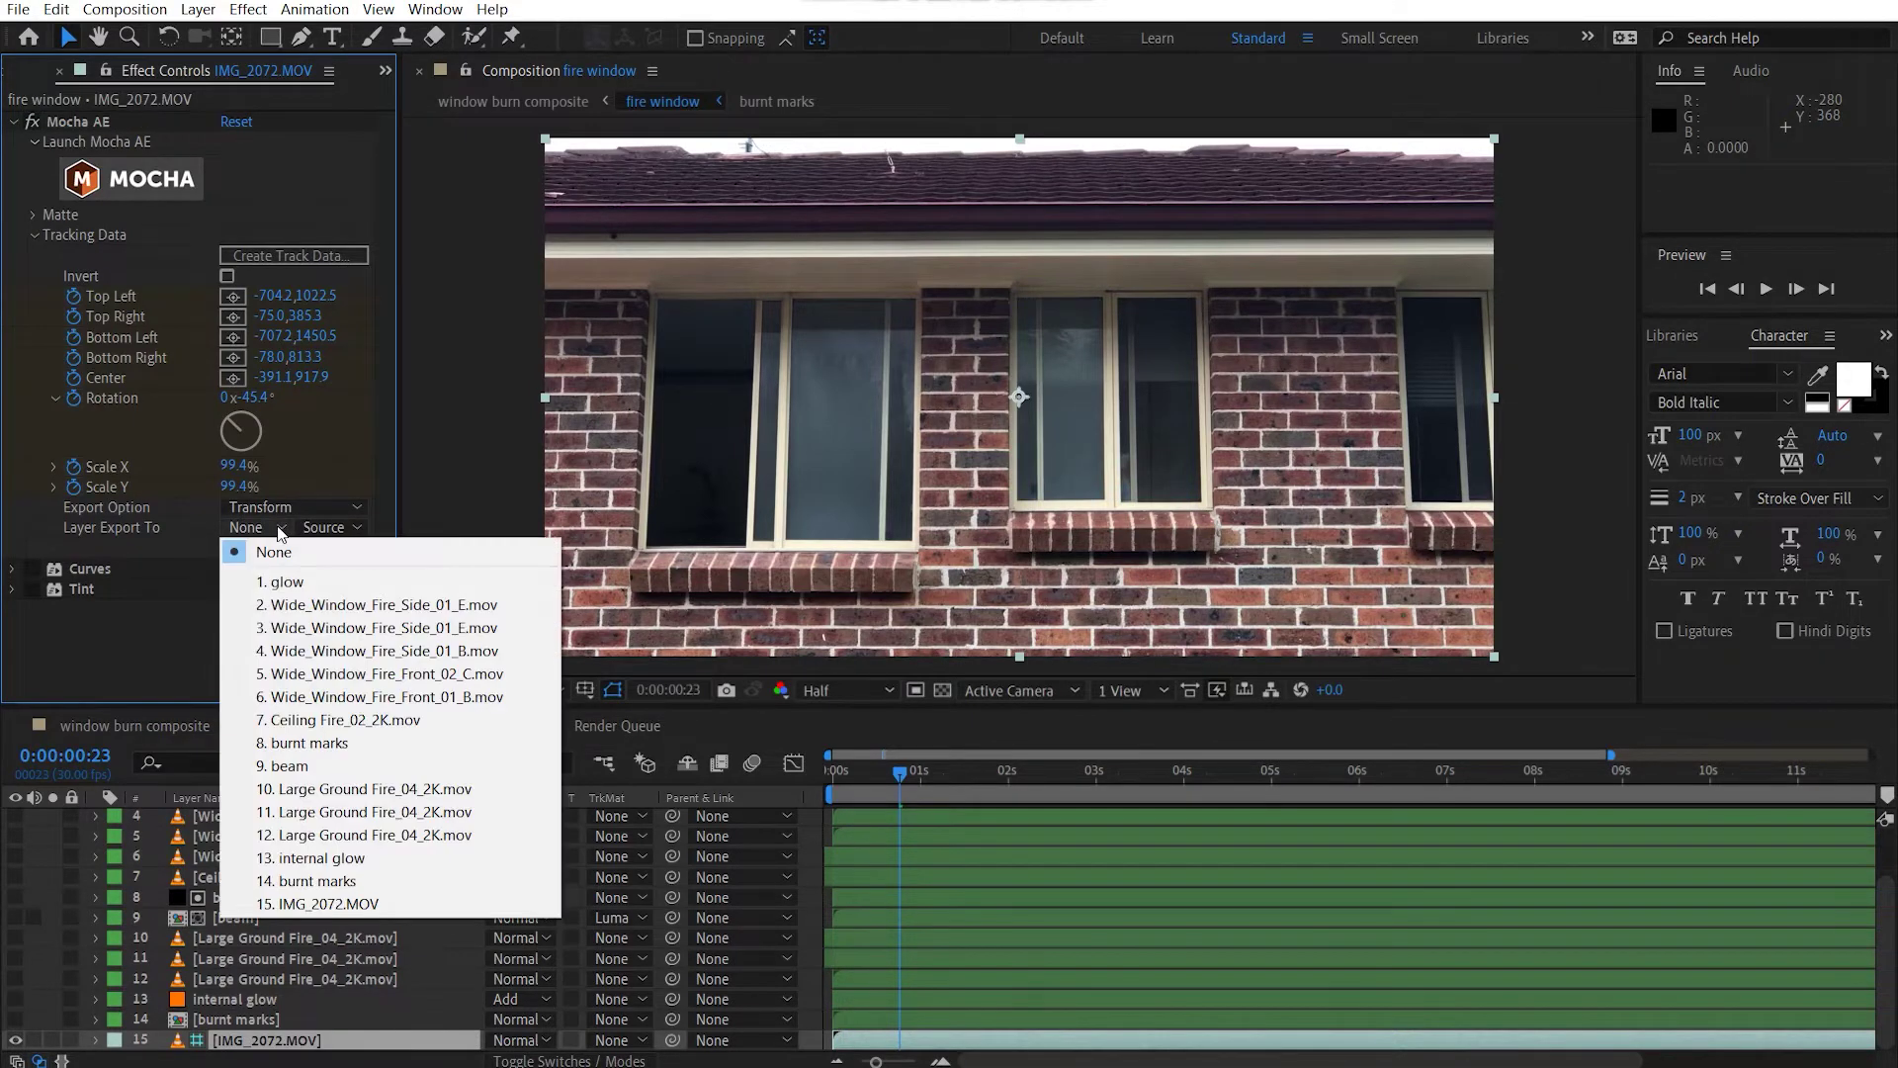
pyautogui.click(120, 700)
# Reveal the tracking data layer's keyframes over the full 15-second timeline in window burn composite.
pyautogui.click(130, 724)
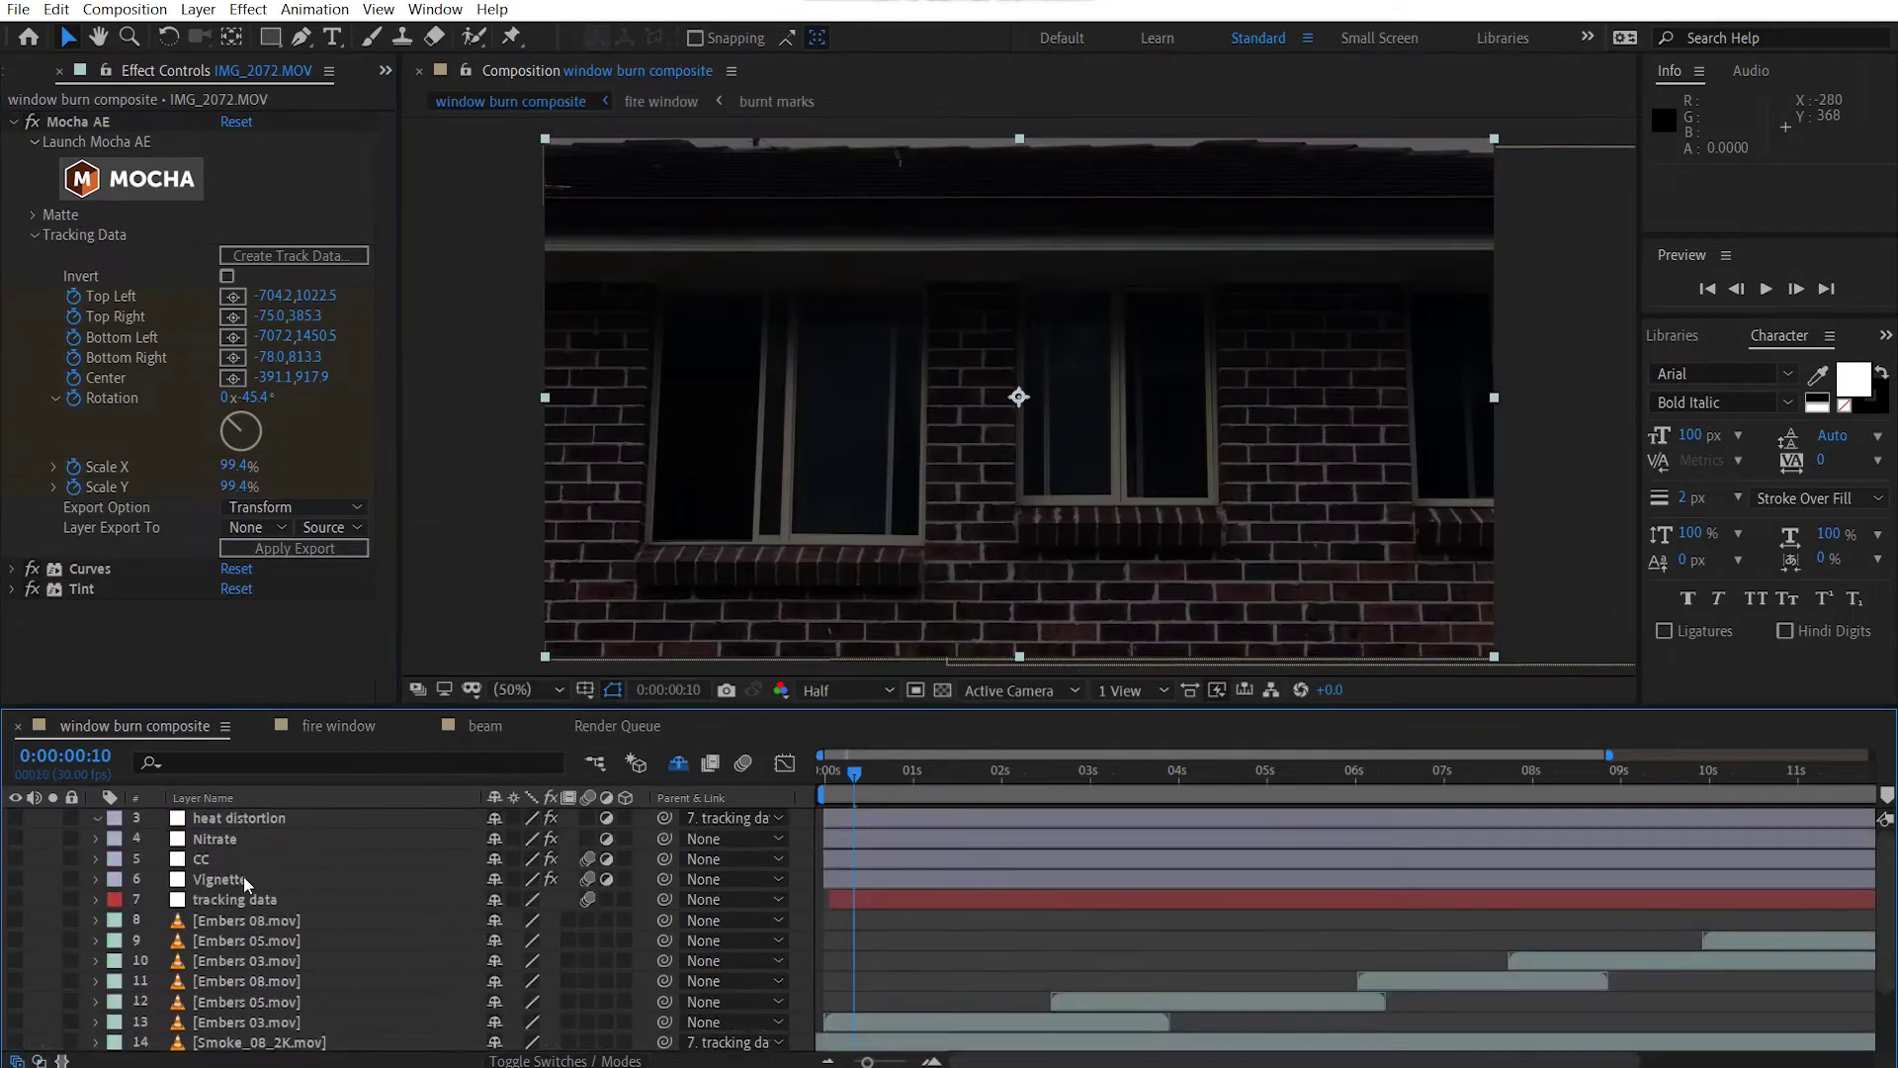
pyautogui.click(253, 896)
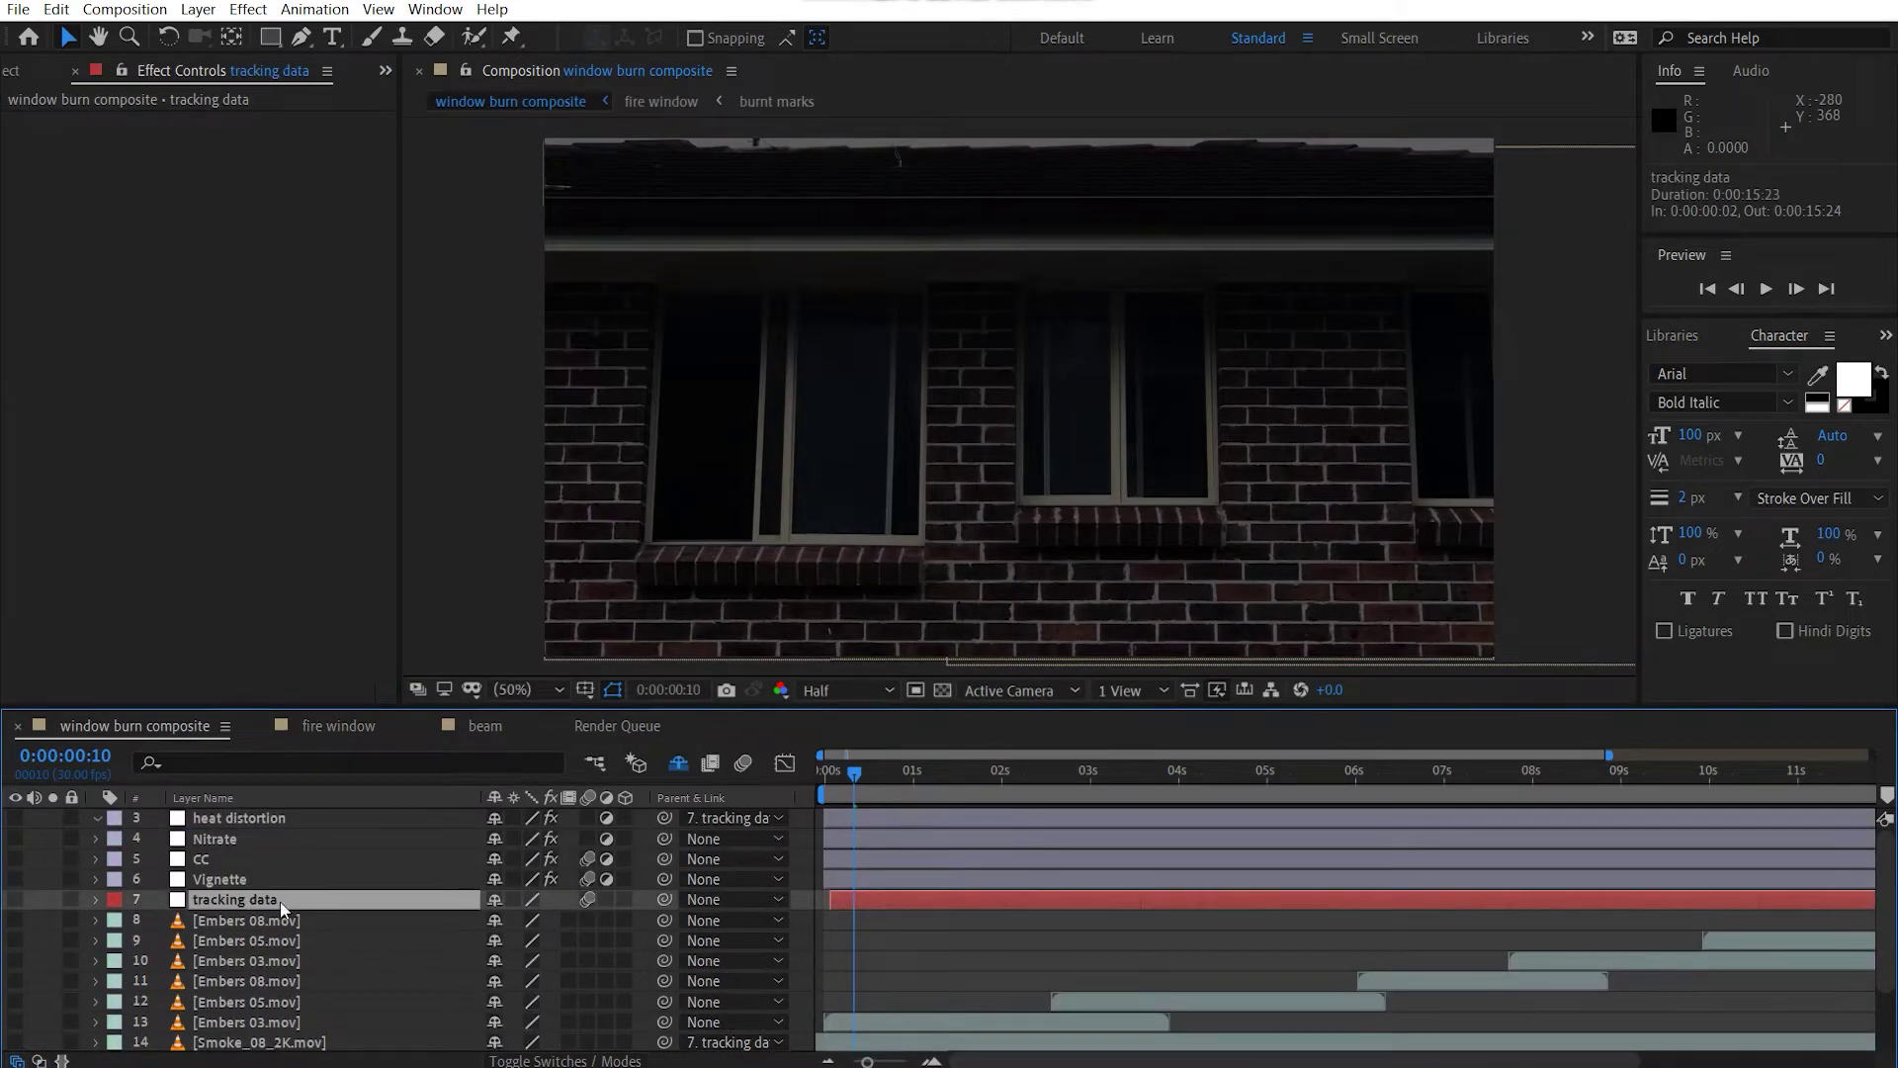
pyautogui.press('u')
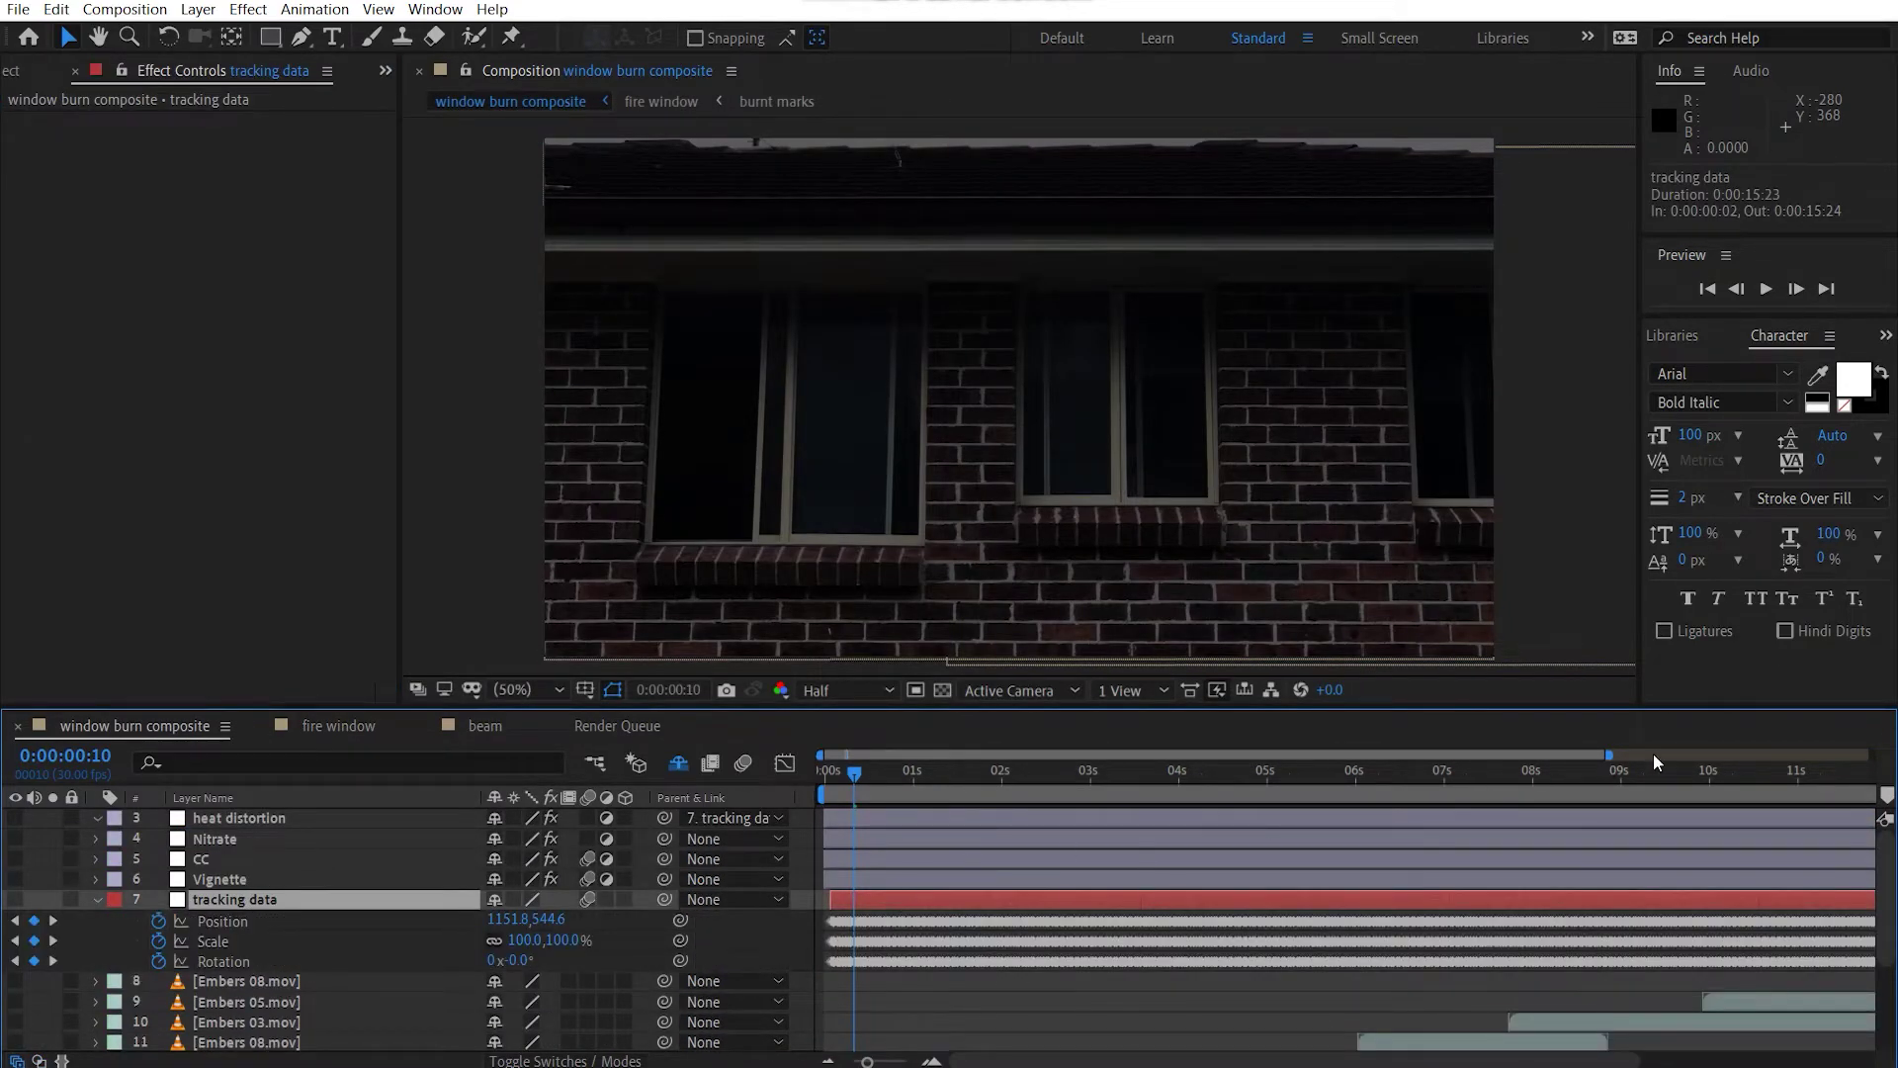
pyautogui.moveTo(1610, 755); pyautogui.dragTo(1883, 754)
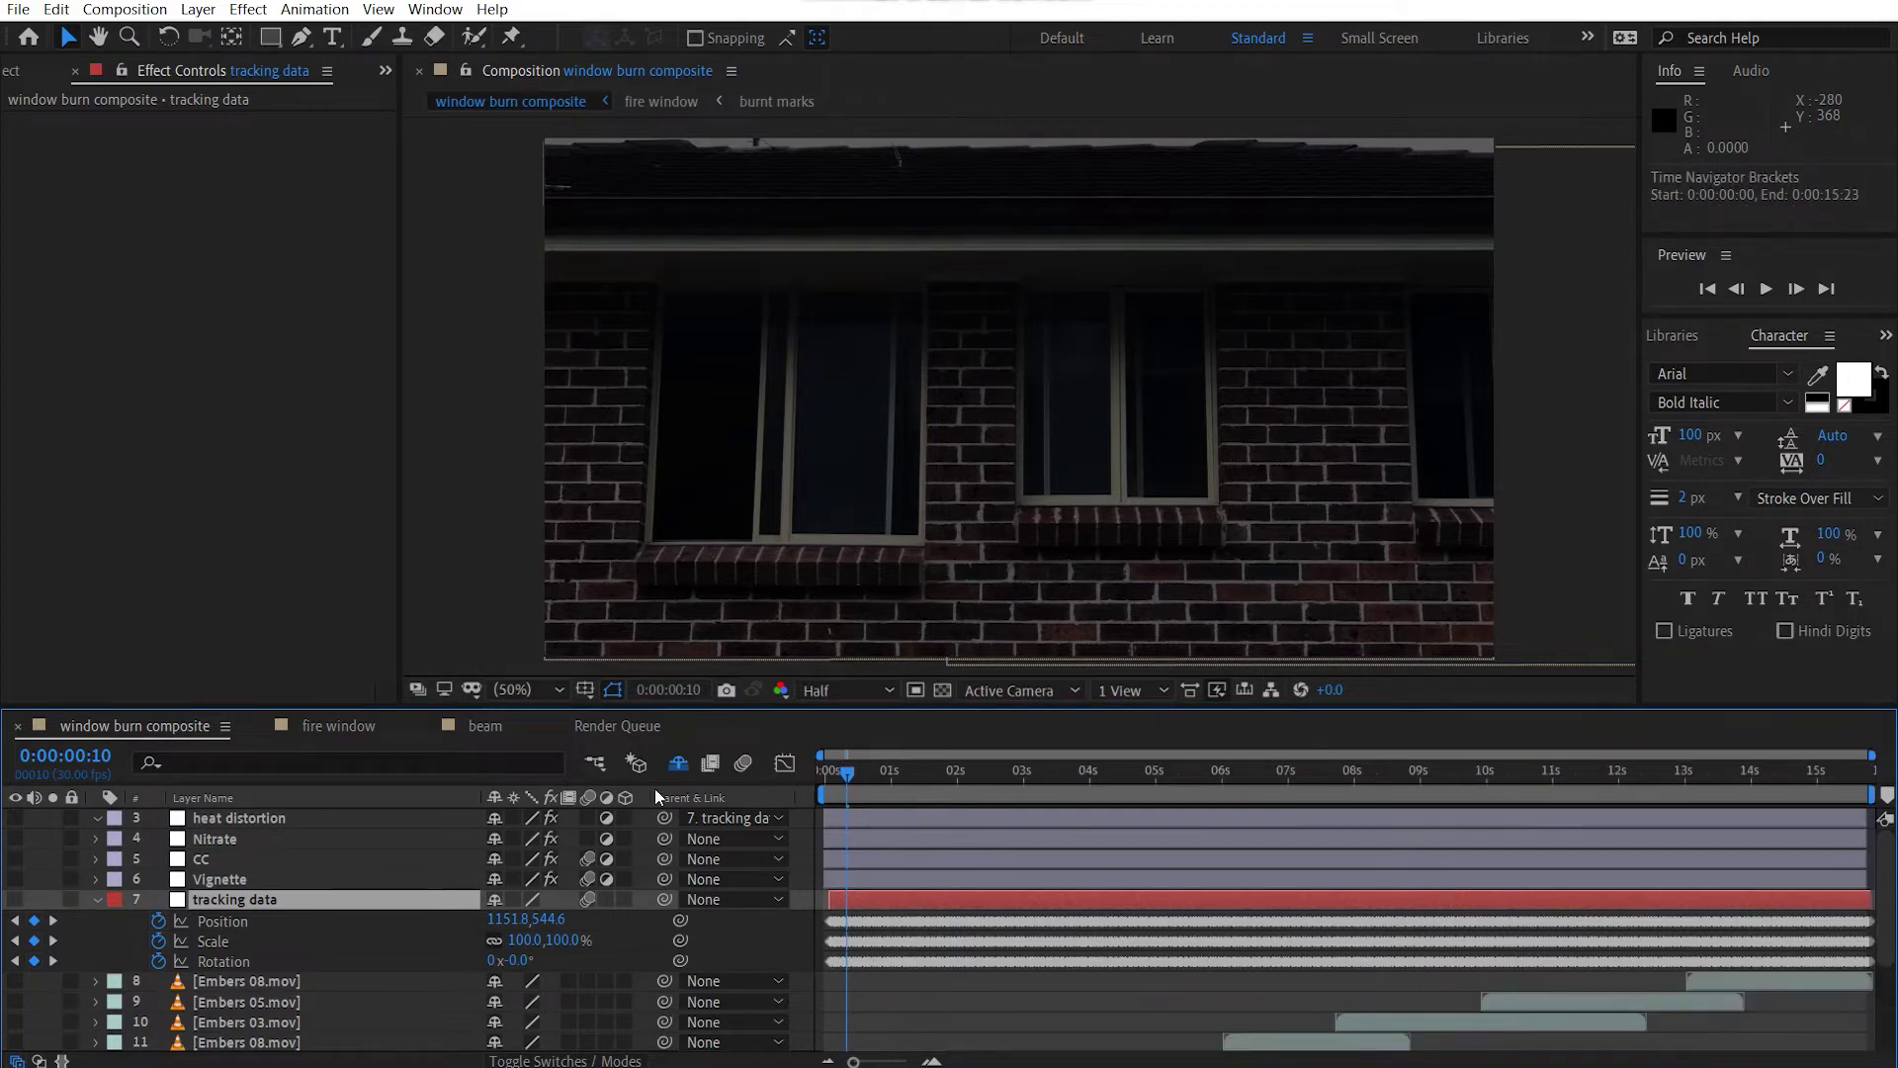
pyautogui.click(334, 725)
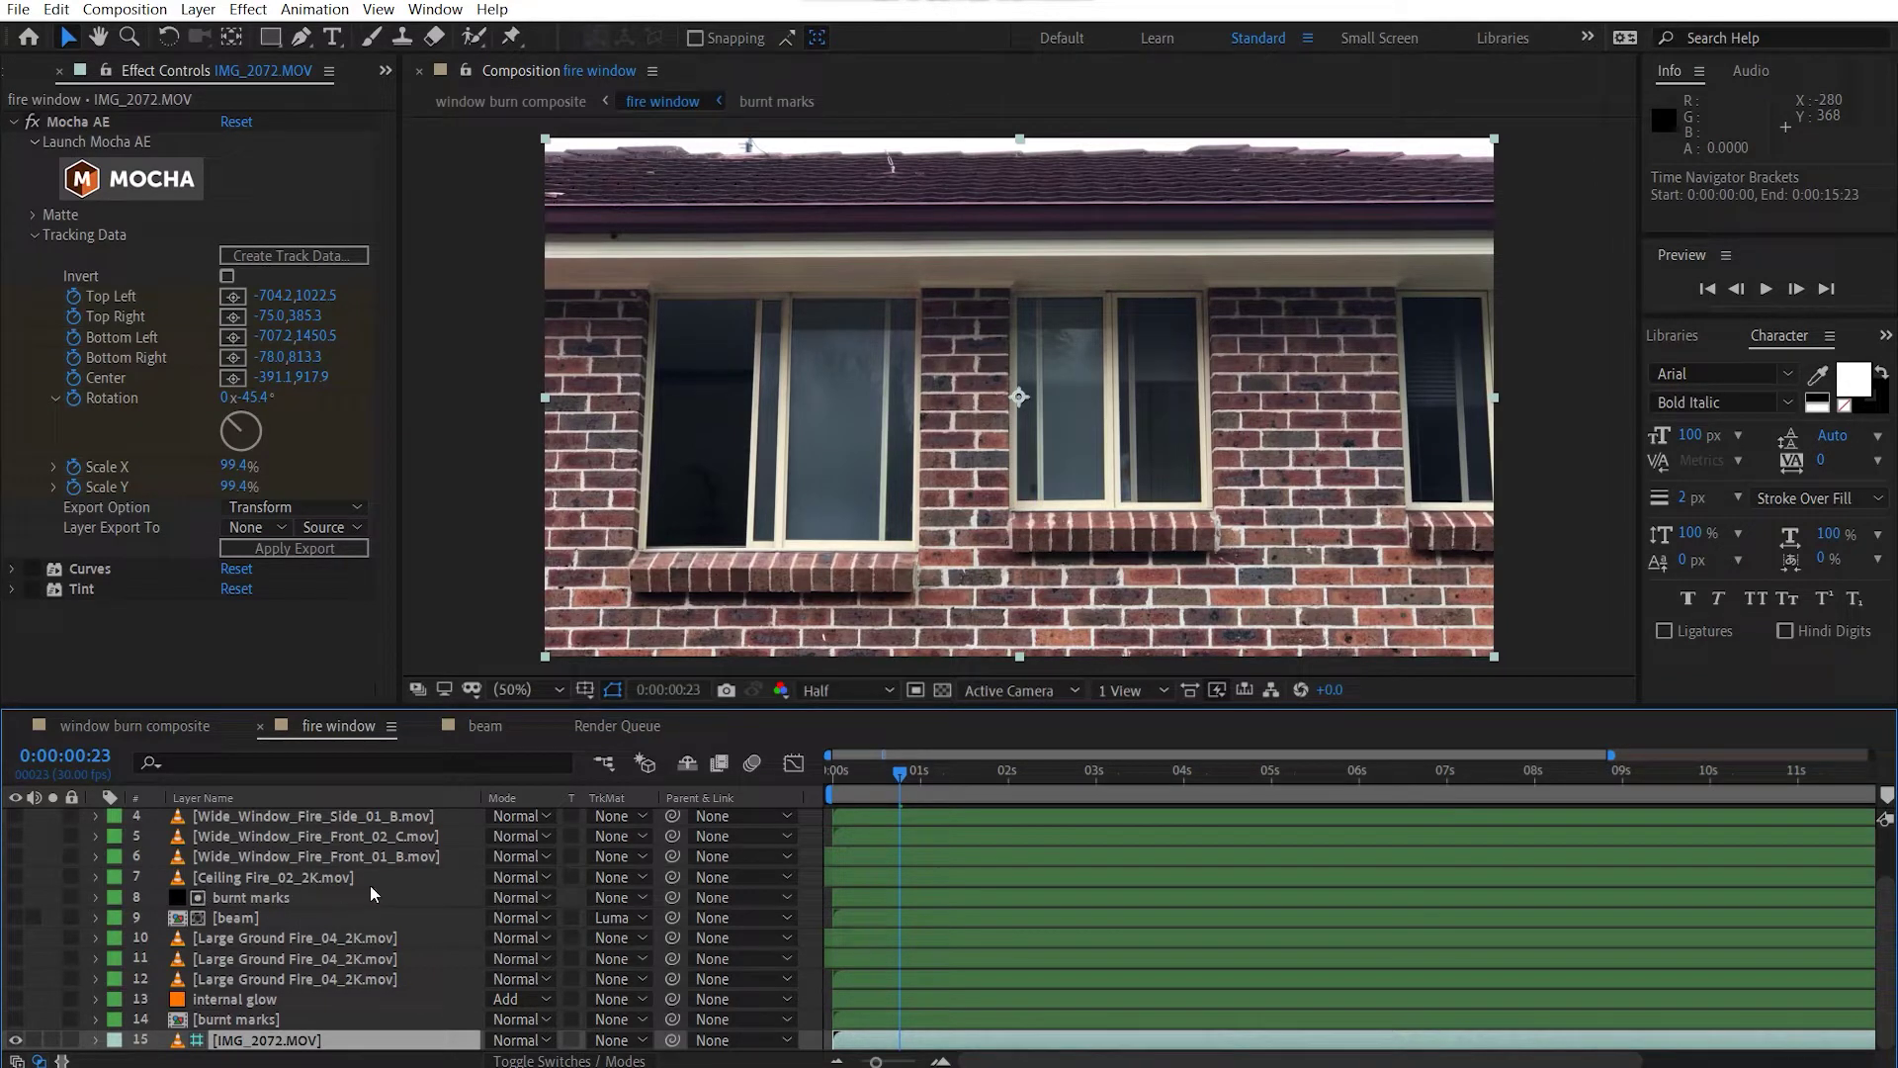
# Fit the frame, then zoom in and pan around to inspect the brick wall.
pyautogui.scroll(2, 302, 920)
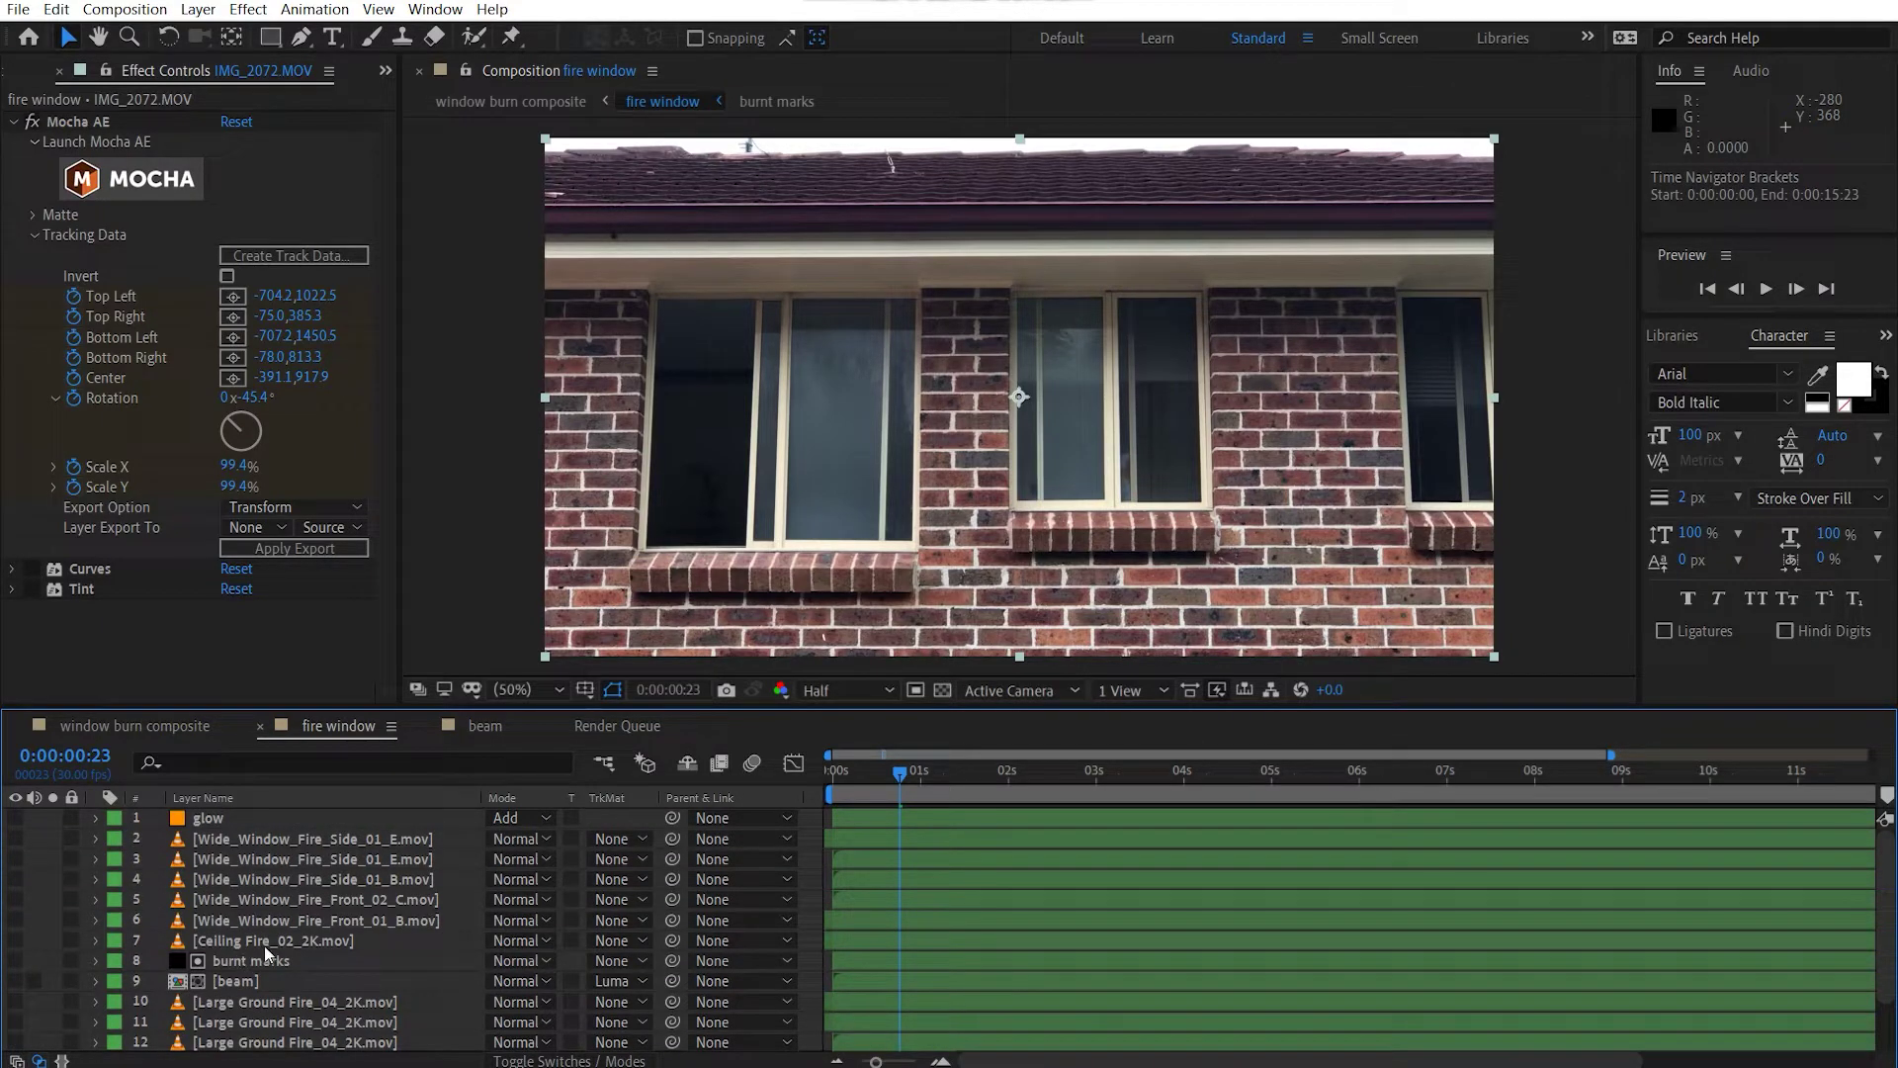
pyautogui.click(518, 688)
pyautogui.click(560, 265)
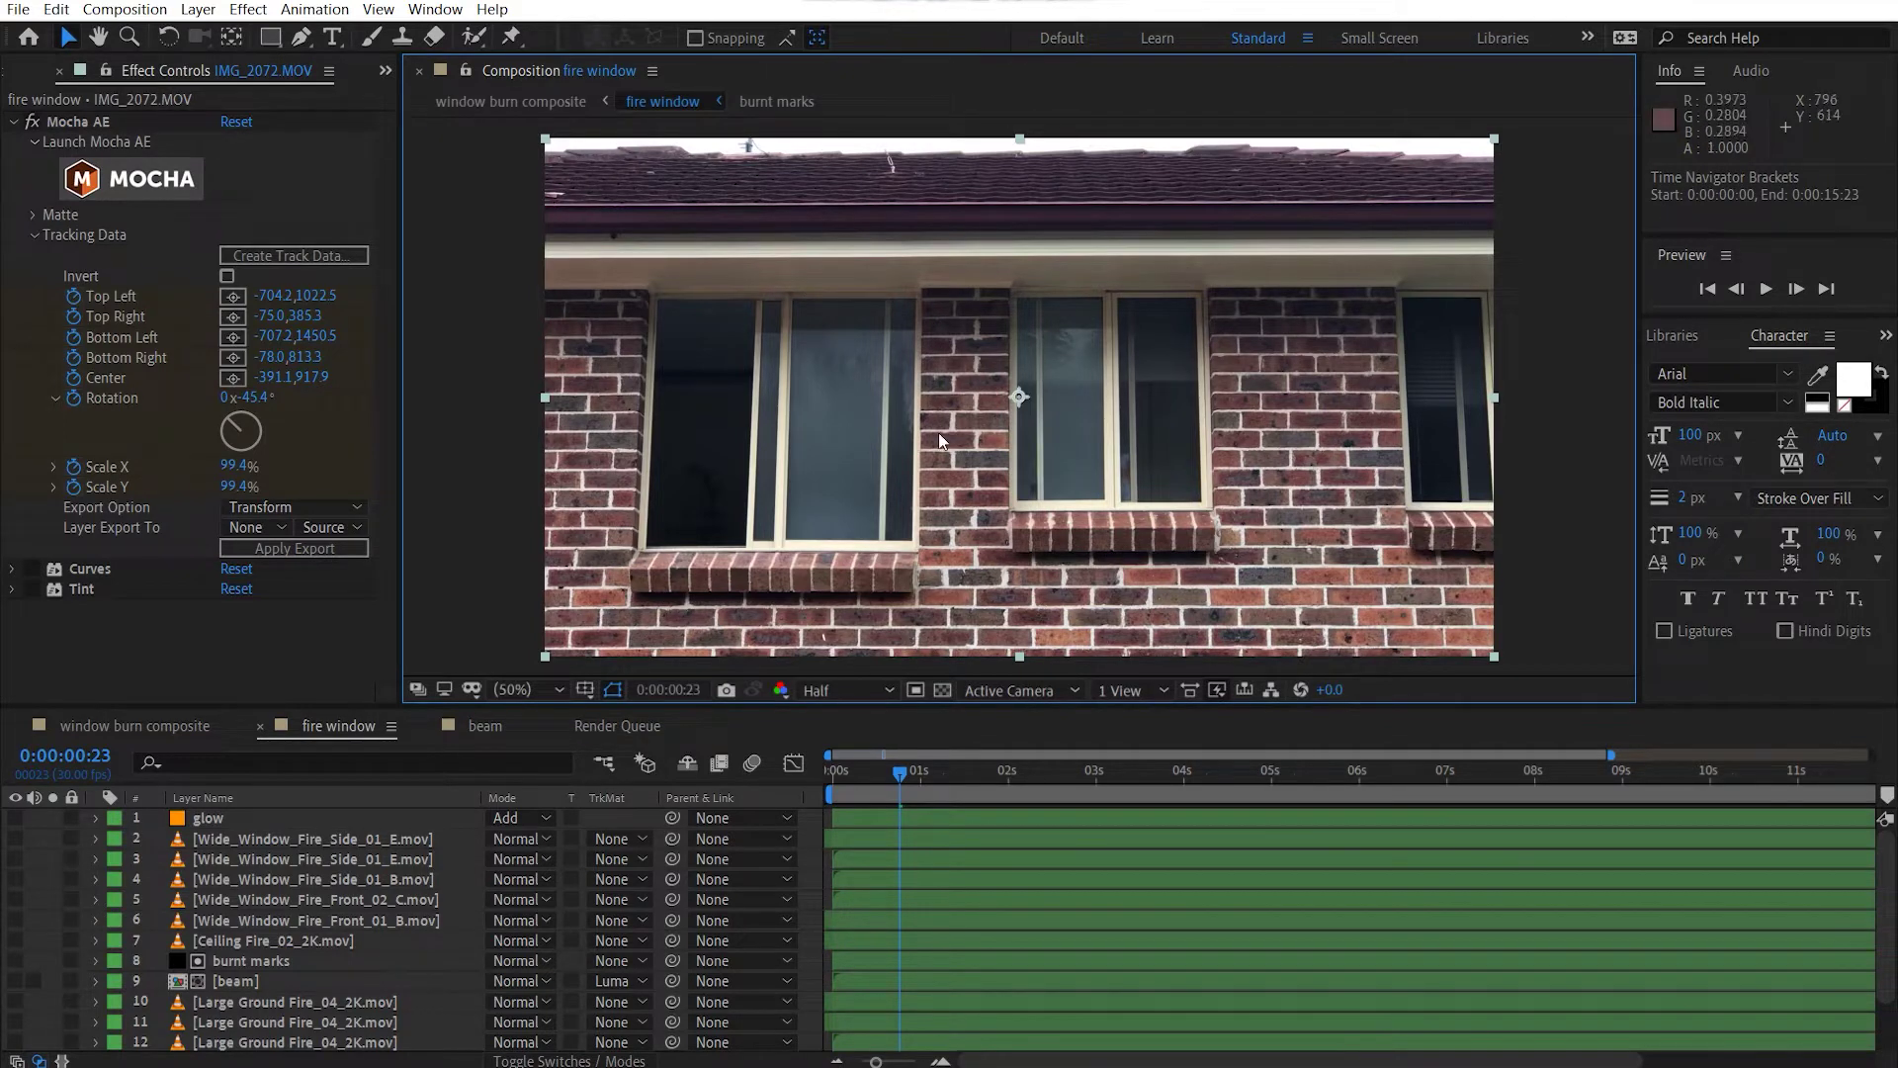
pyautogui.press('.')
pyautogui.press('.')
pyautogui.press('.')
pyautogui.press('.')
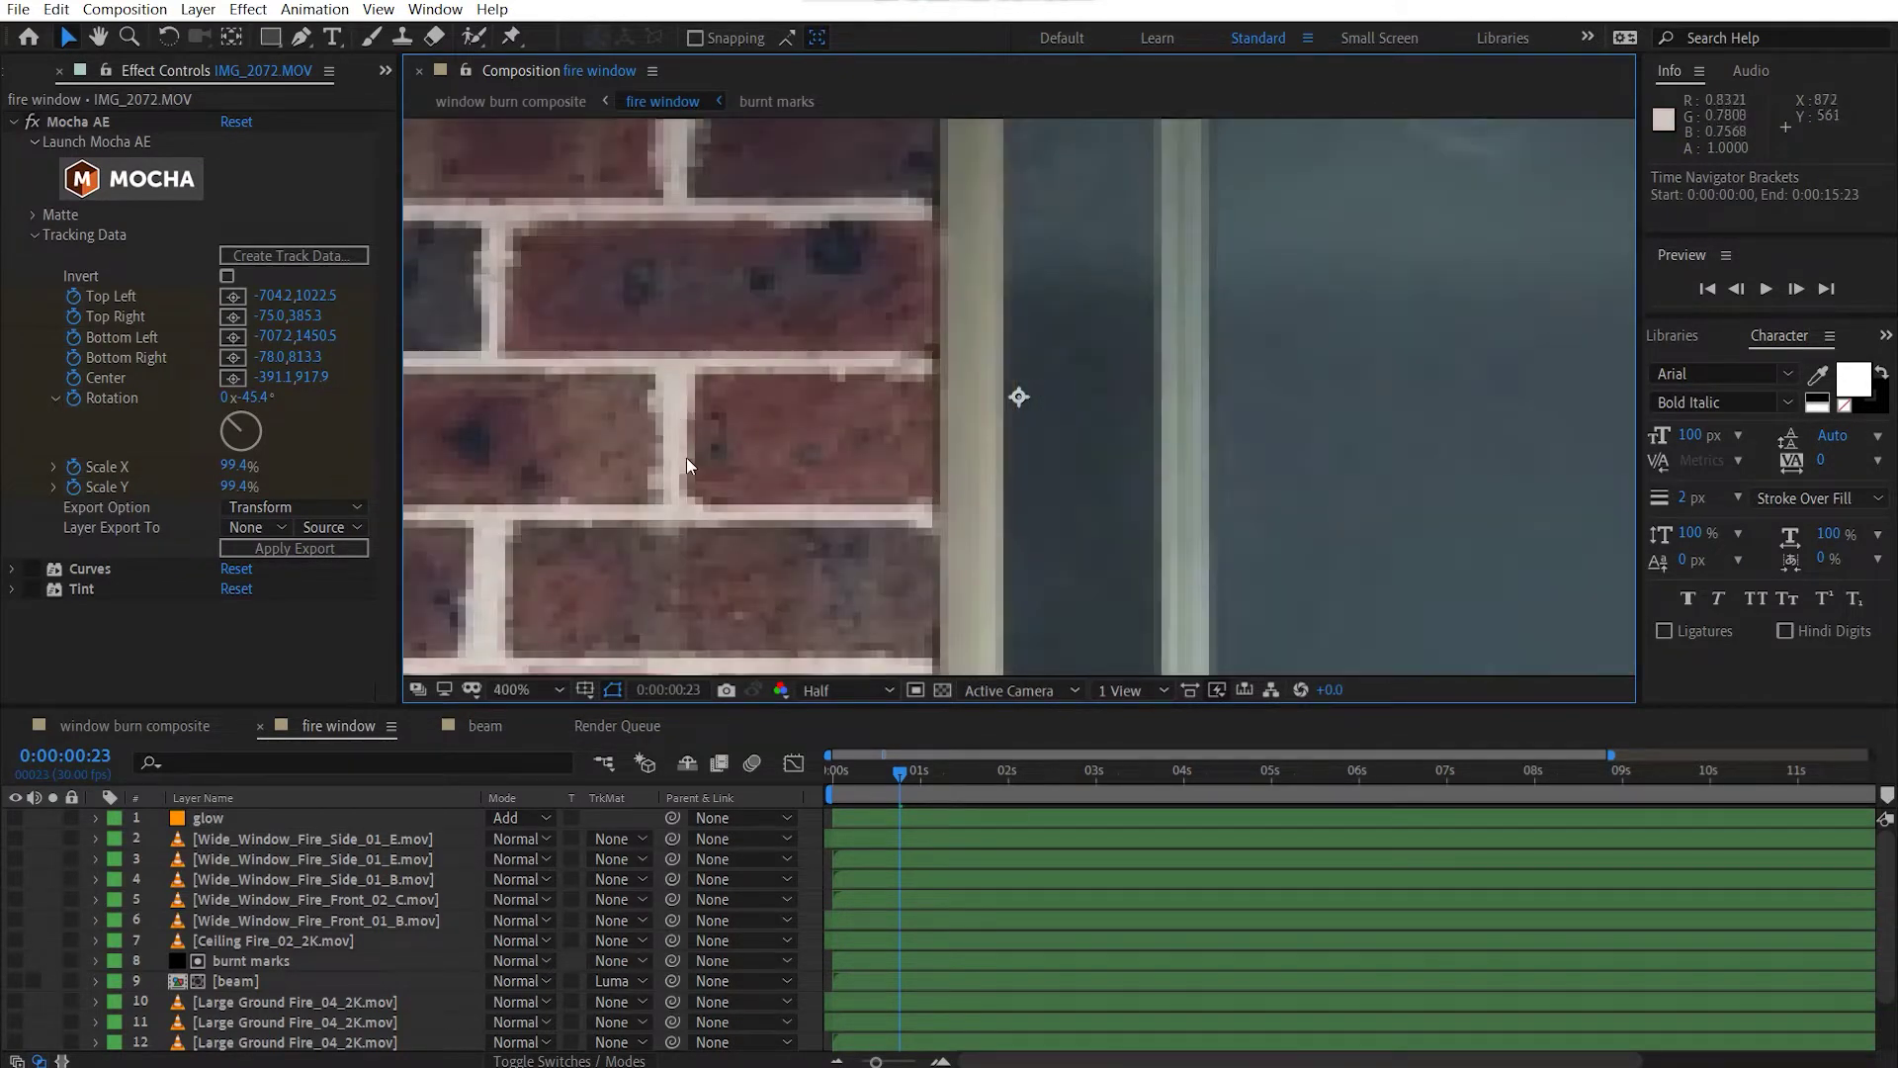
pyautogui.press(',')
pyautogui.press(',')
pyautogui.press(',')
pyautogui.press(',')
pyautogui.moveTo(994, 490); pyautogui.dragTo(704, 312)
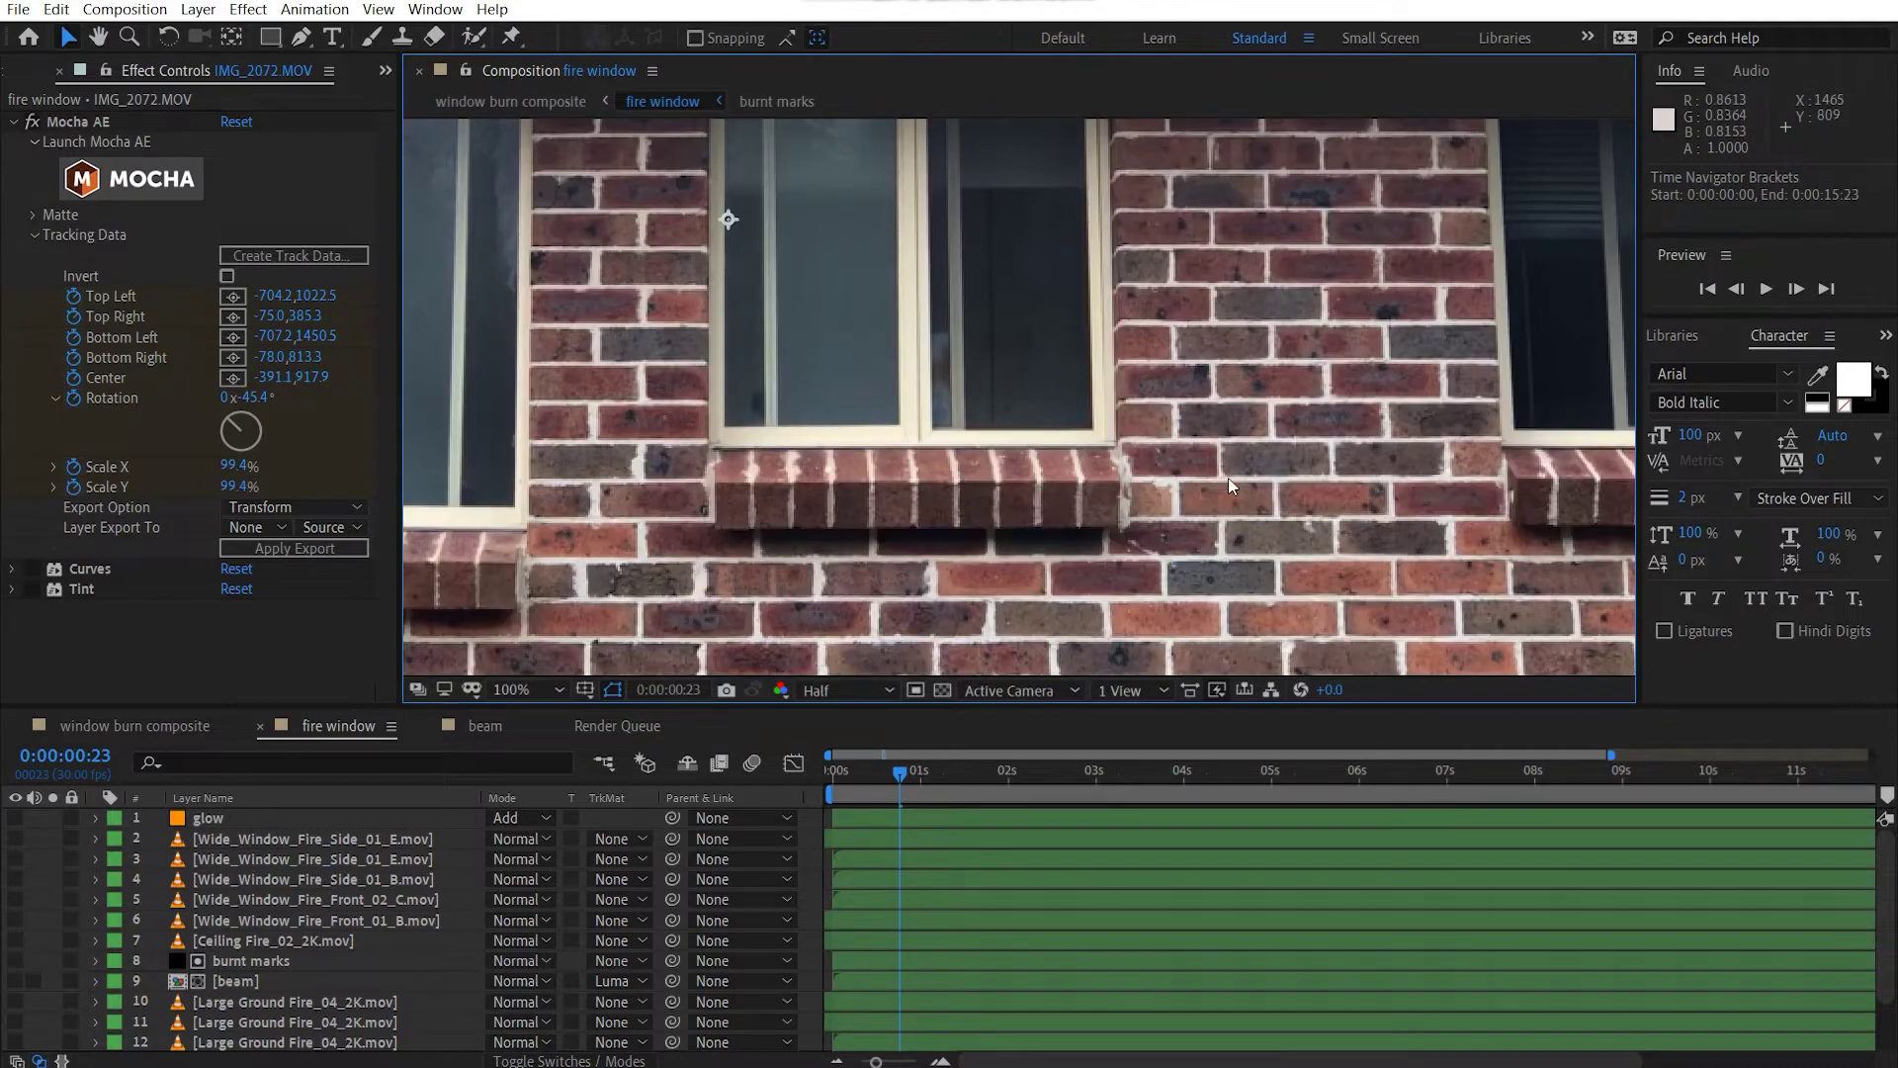
pyautogui.moveTo(1212, 506); pyautogui.dragTo(1313, 375)
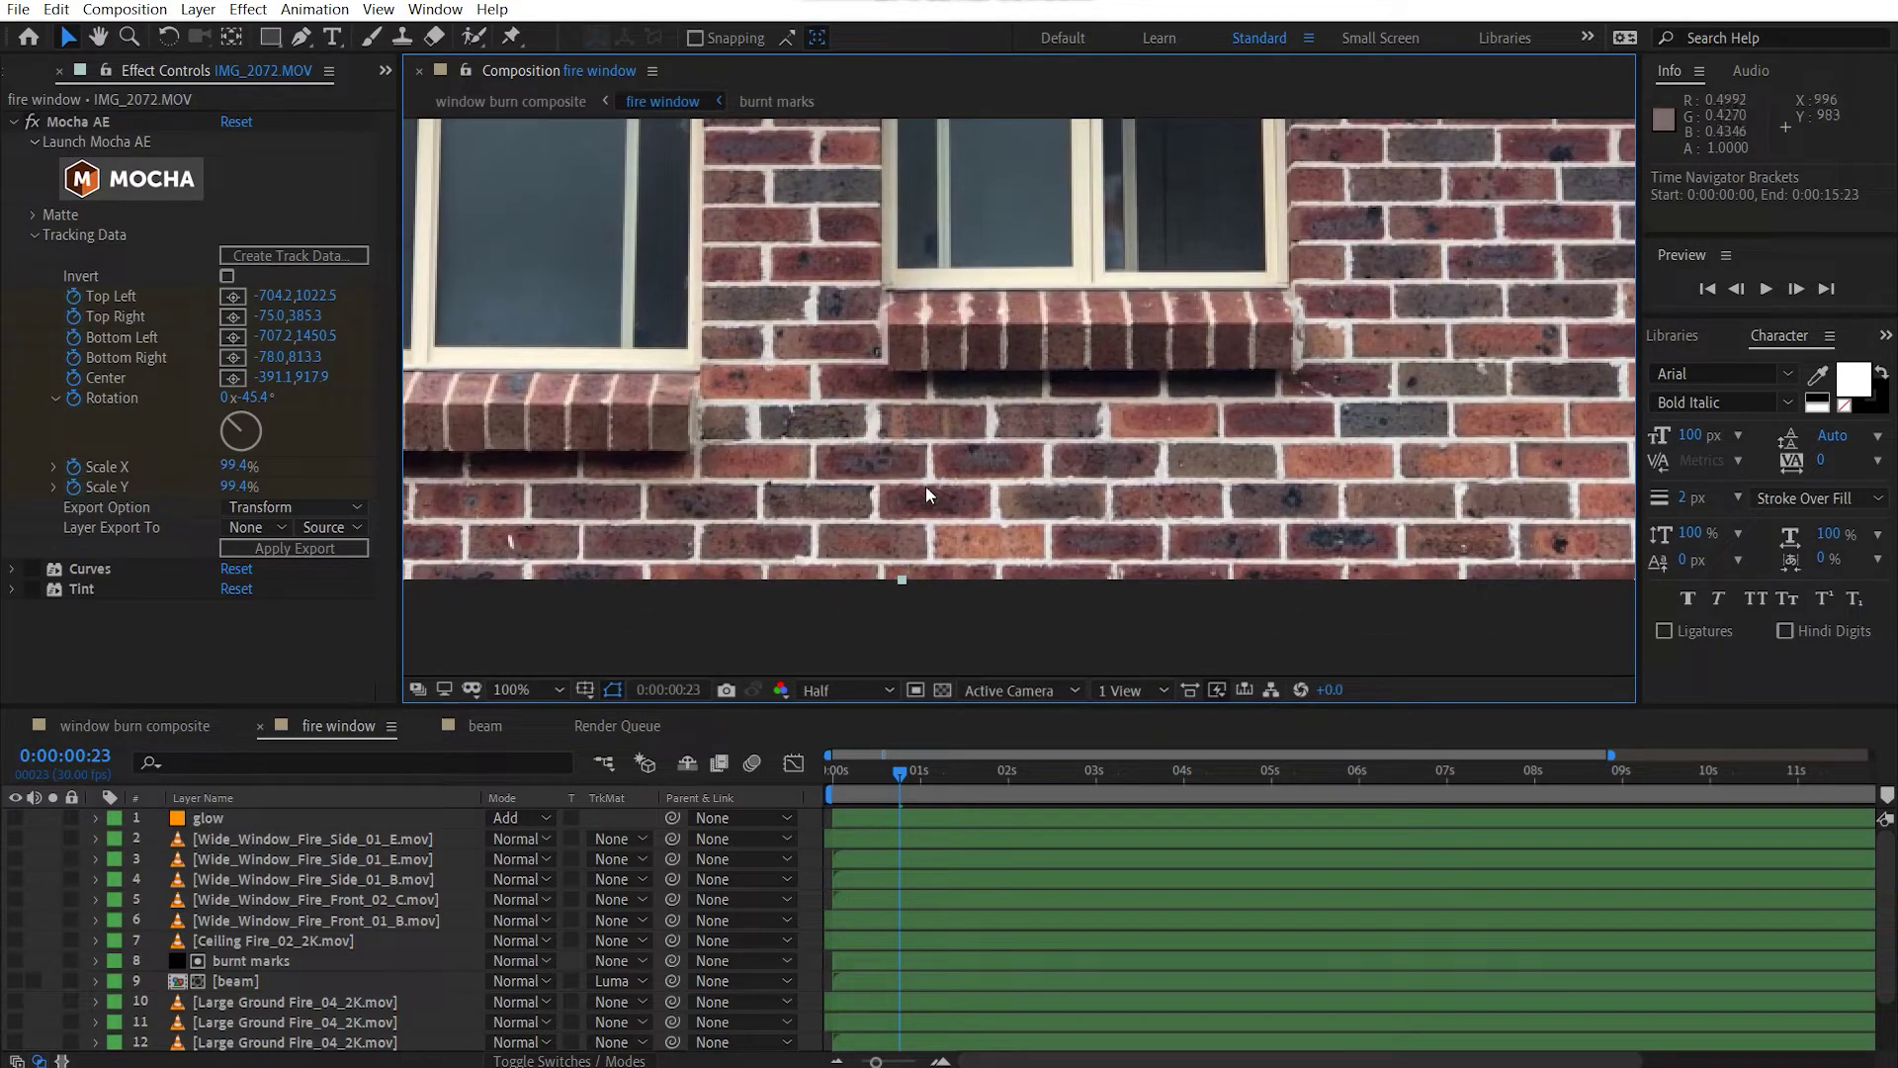
pyautogui.press(',')
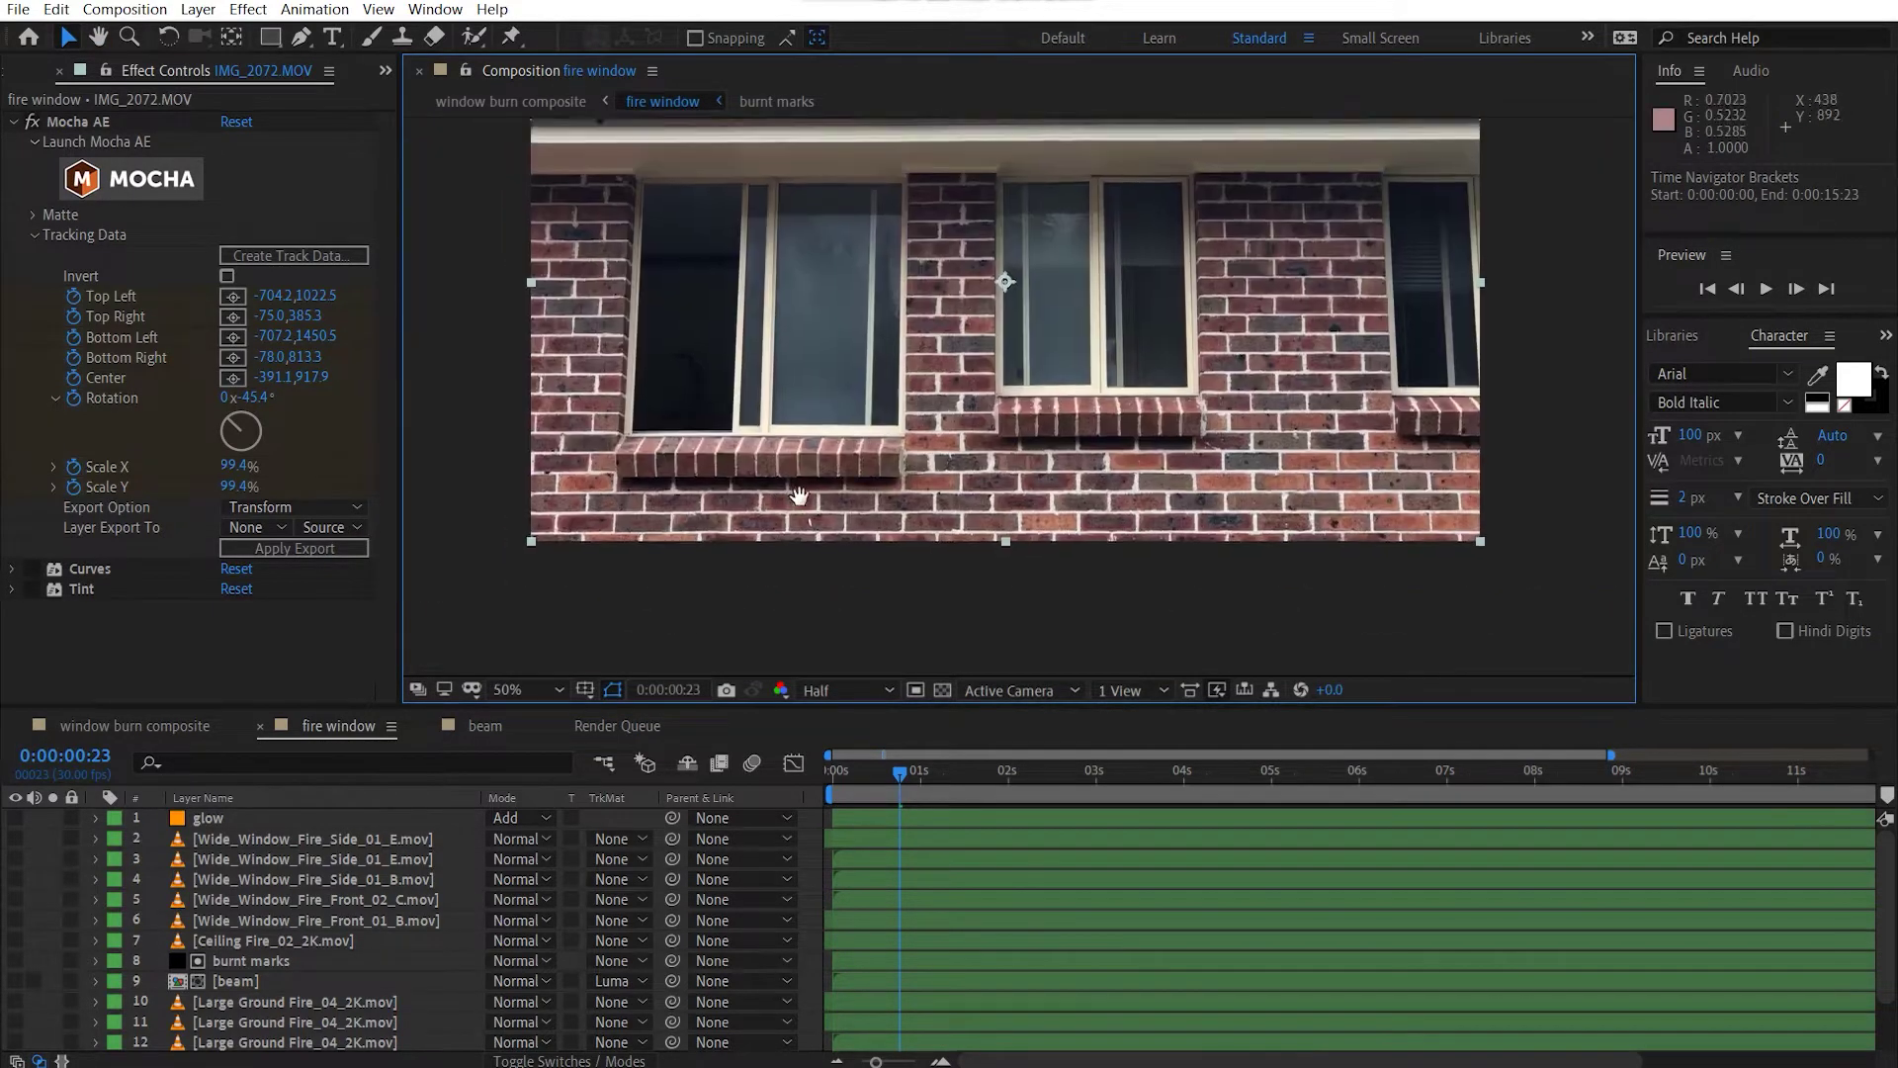
pyautogui.moveTo(813, 511); pyautogui.dragTo(852, 551)
# Turn the Curves and Tint grades back on for IMG_2072.MOV.
pyautogui.click(31, 568)
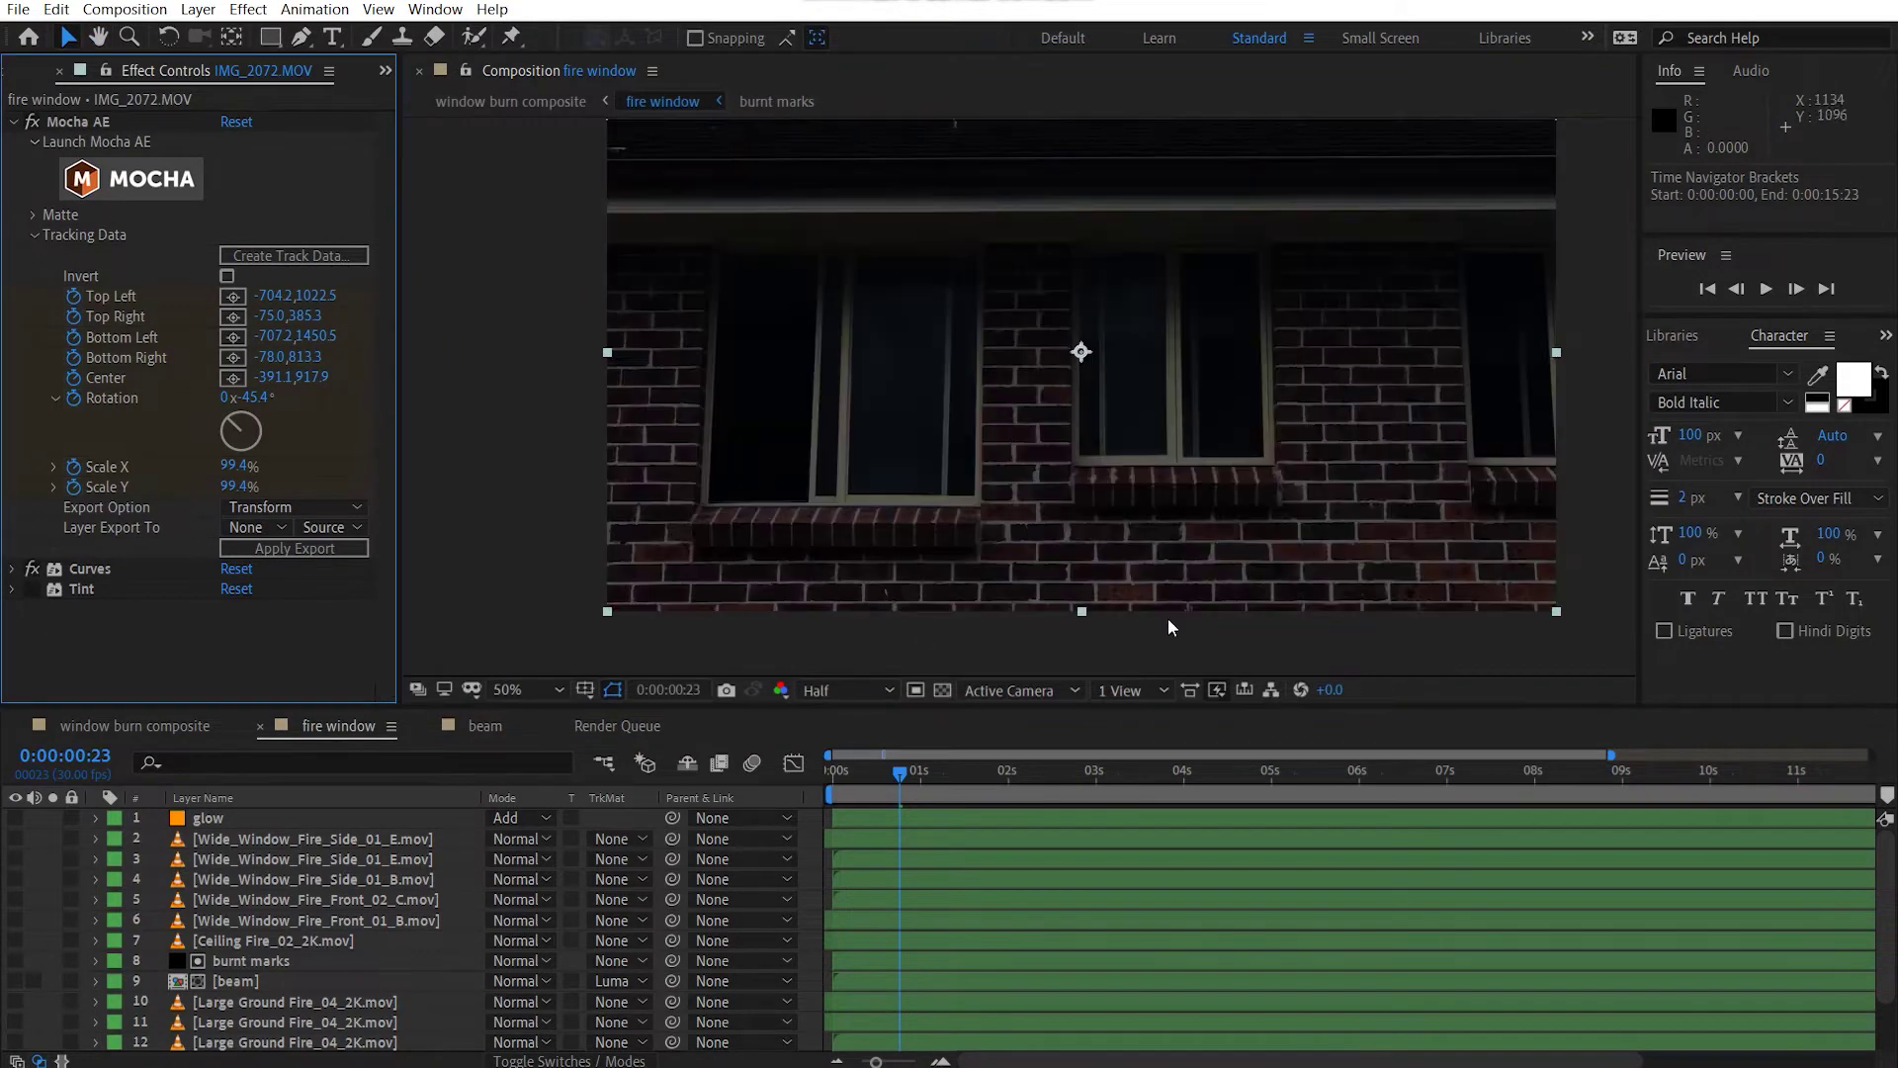
pyautogui.moveTo(1166, 619); pyautogui.dragTo(1050, 680)
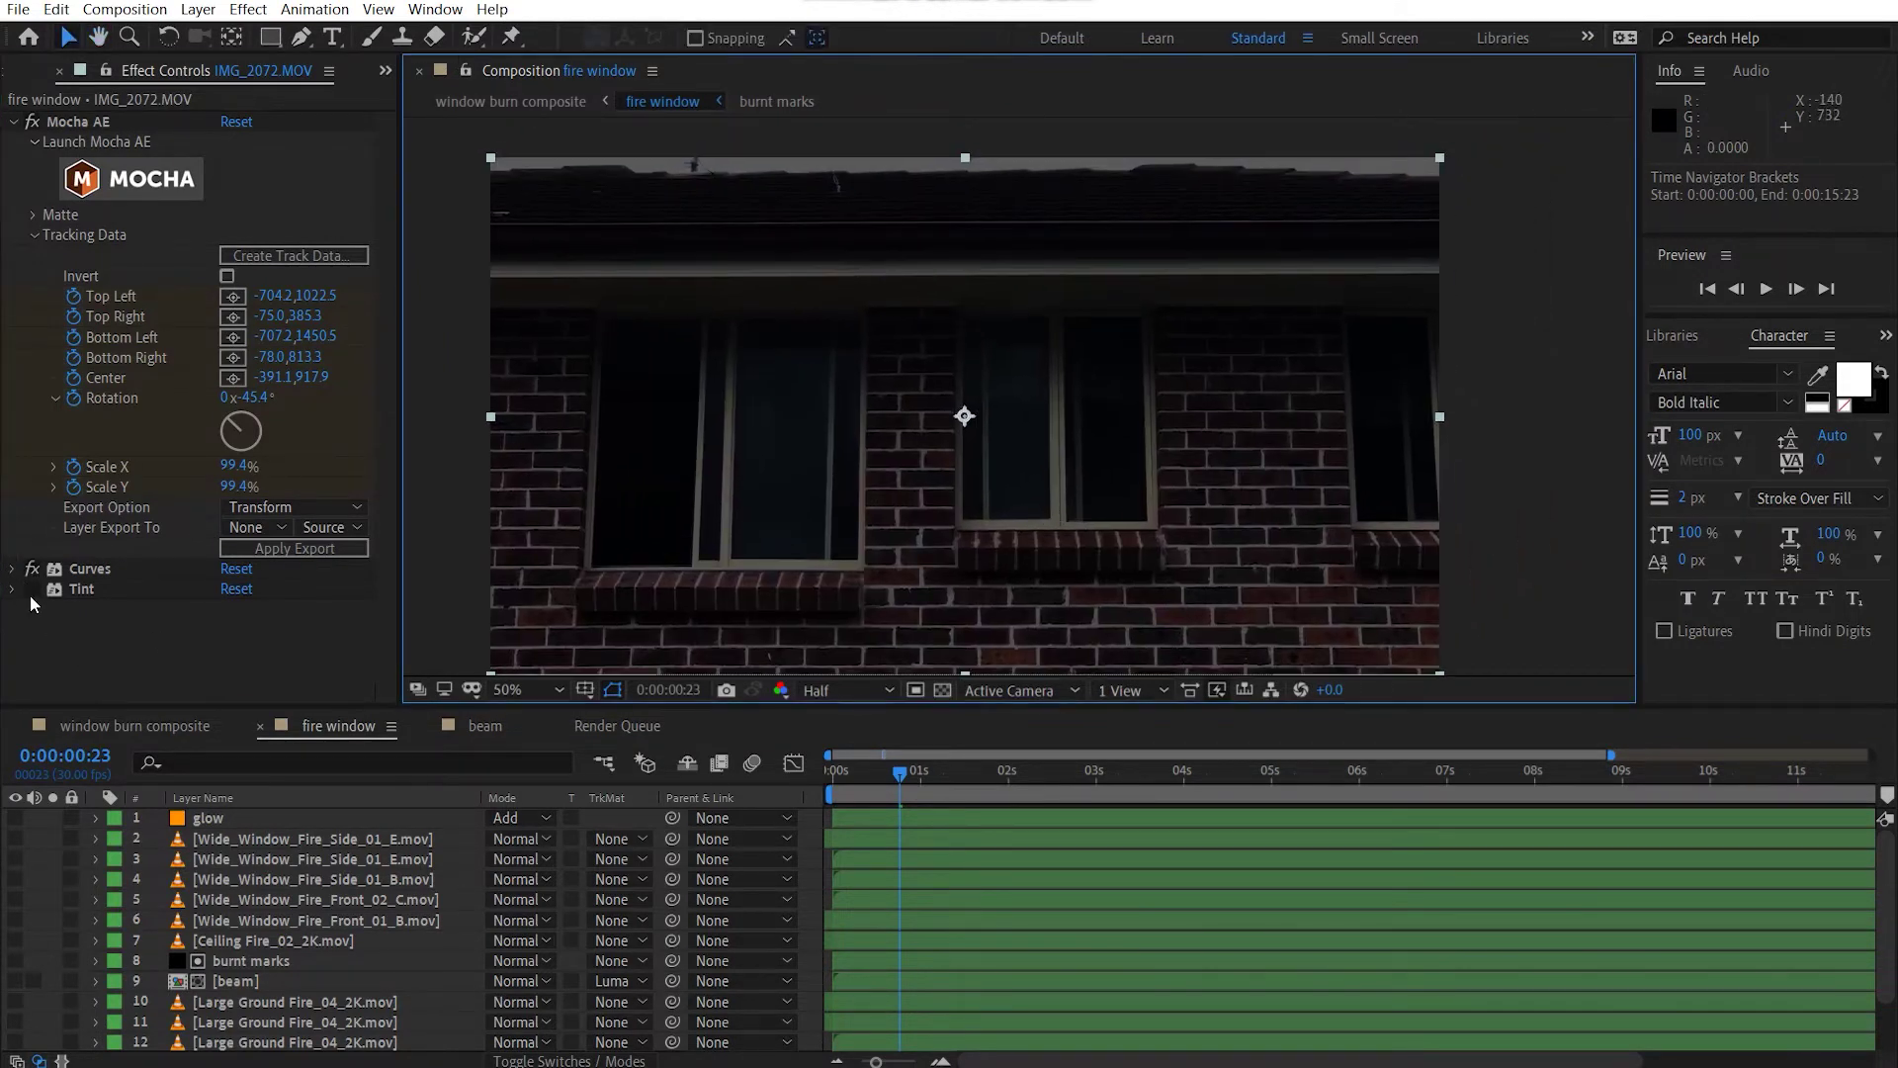
pyautogui.click(32, 589)
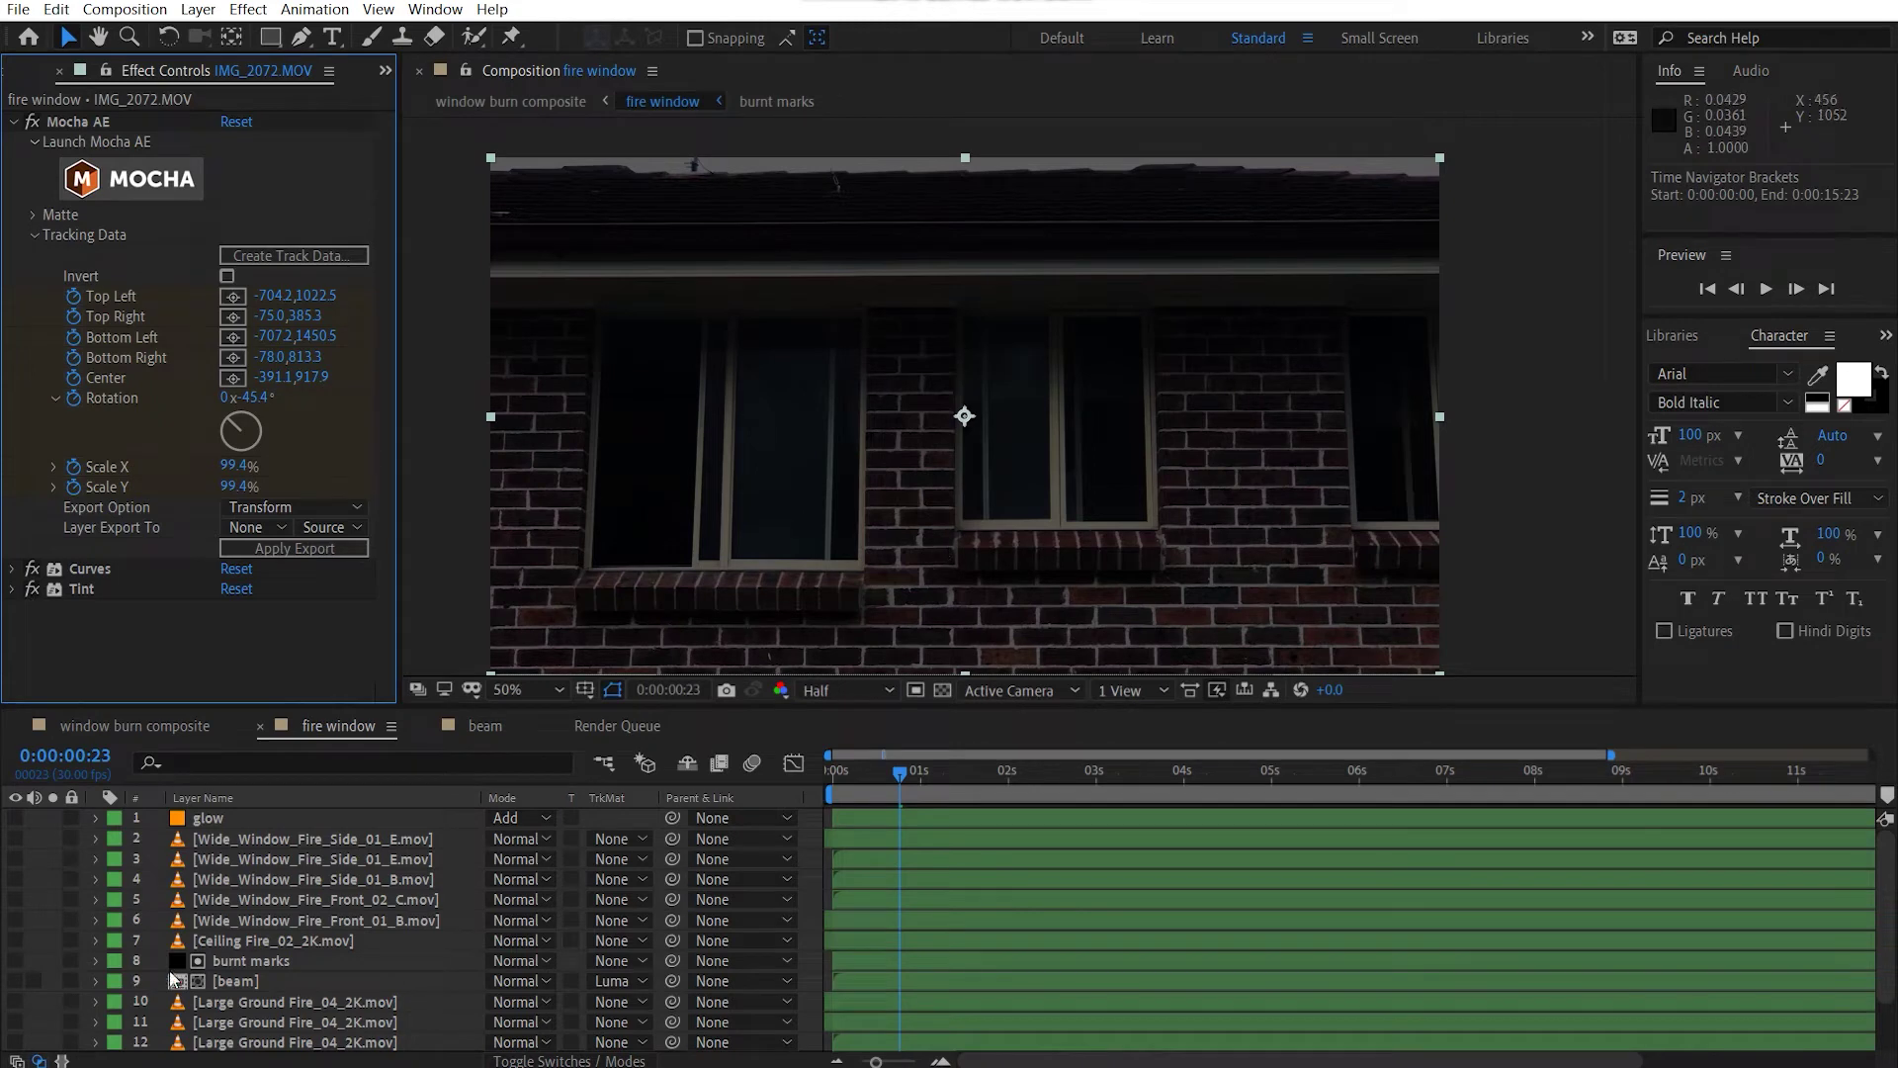
pyautogui.scroll(-2, 174, 979)
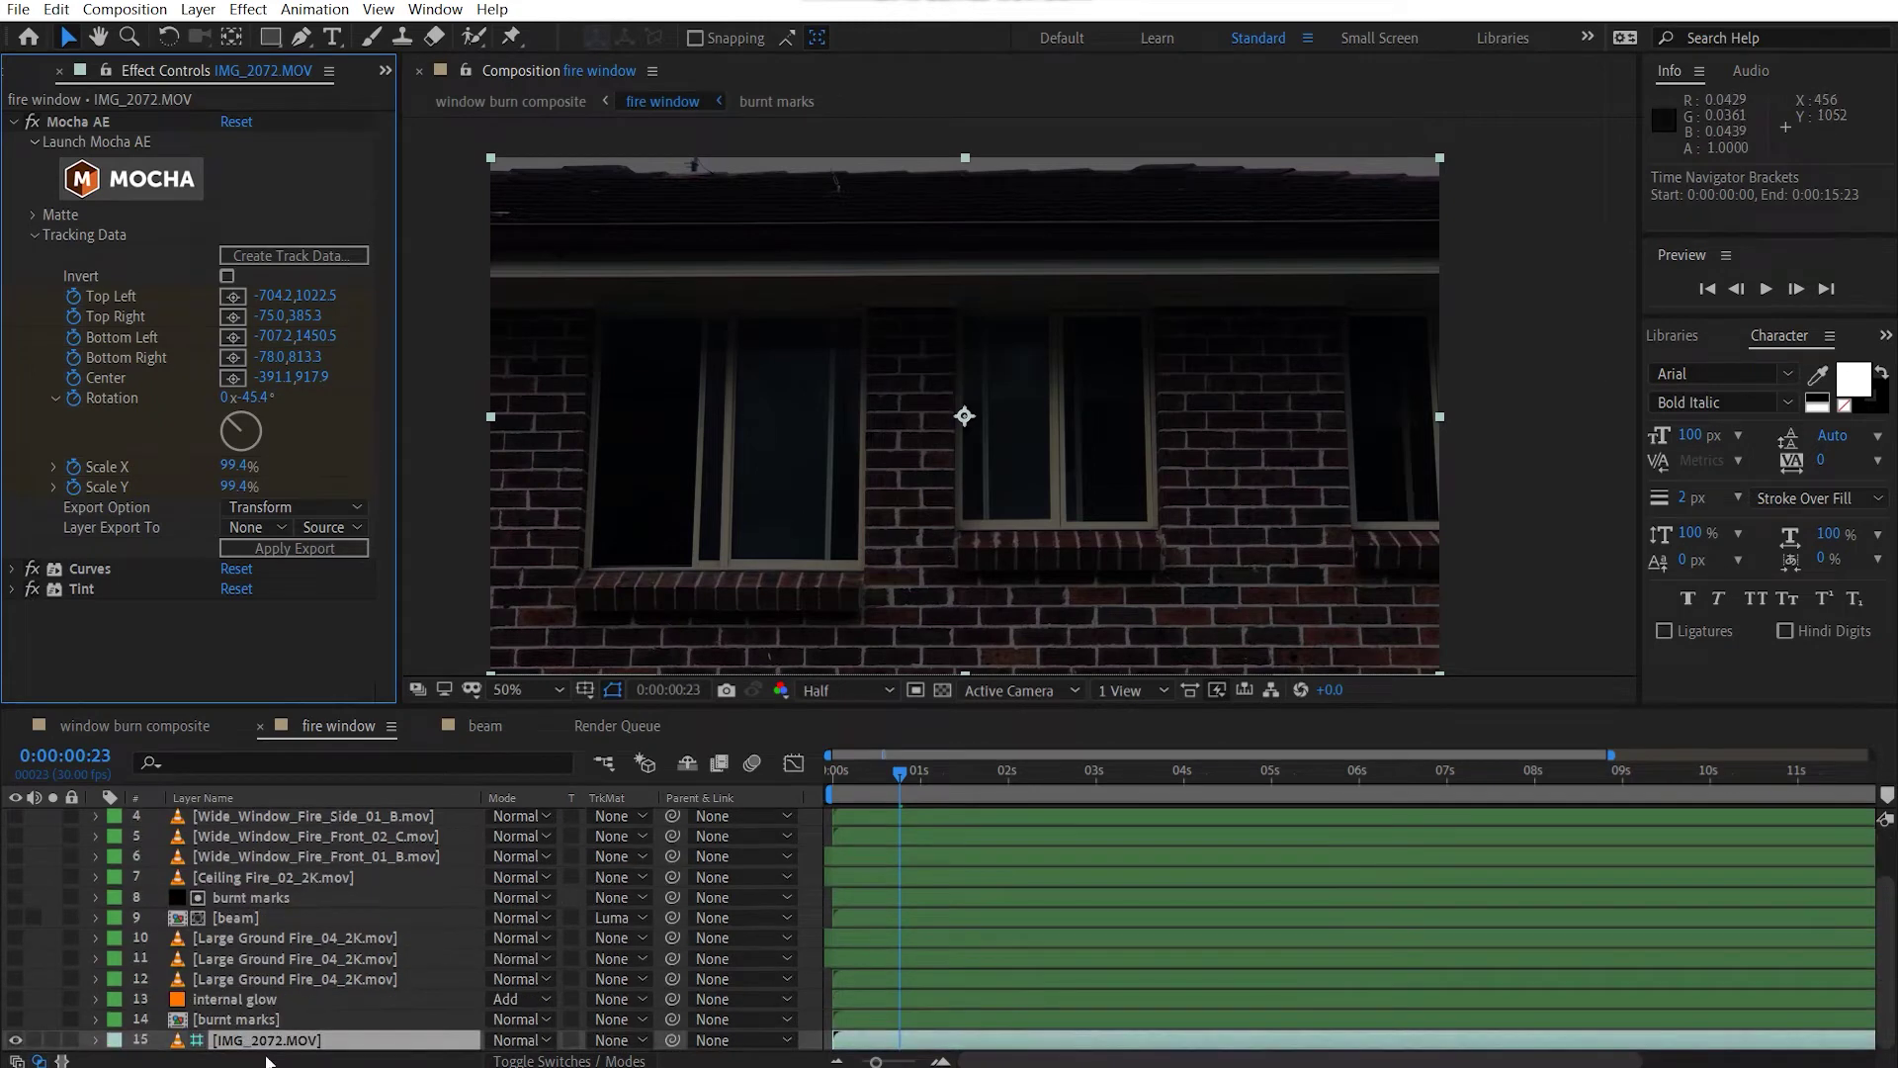
# Show the burnt marks layer around the middle window, collapse Mocha AE, and open the burnt marks precomp.
pyautogui.click(14, 1019)
pyautogui.moveTo(1014, 526); pyautogui.dragTo(887, 501)
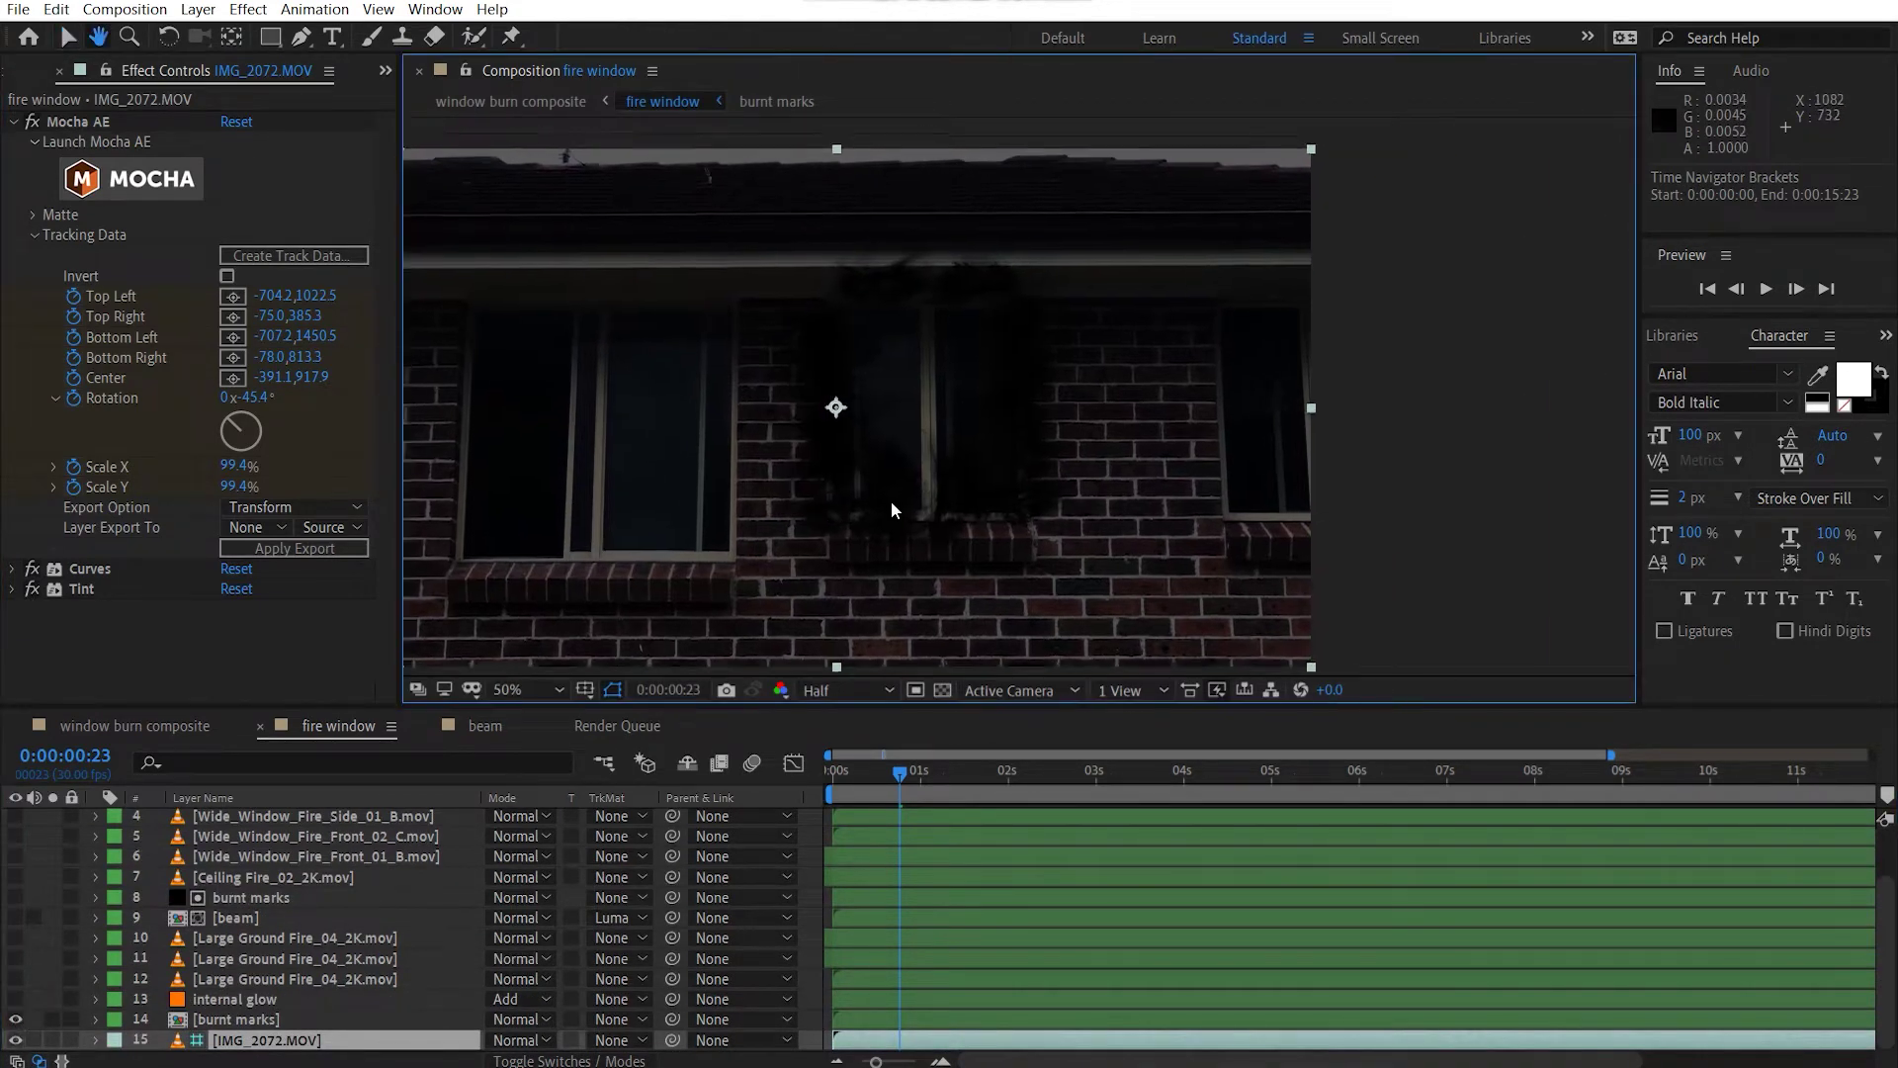
pyautogui.scroll(2, 888, 501)
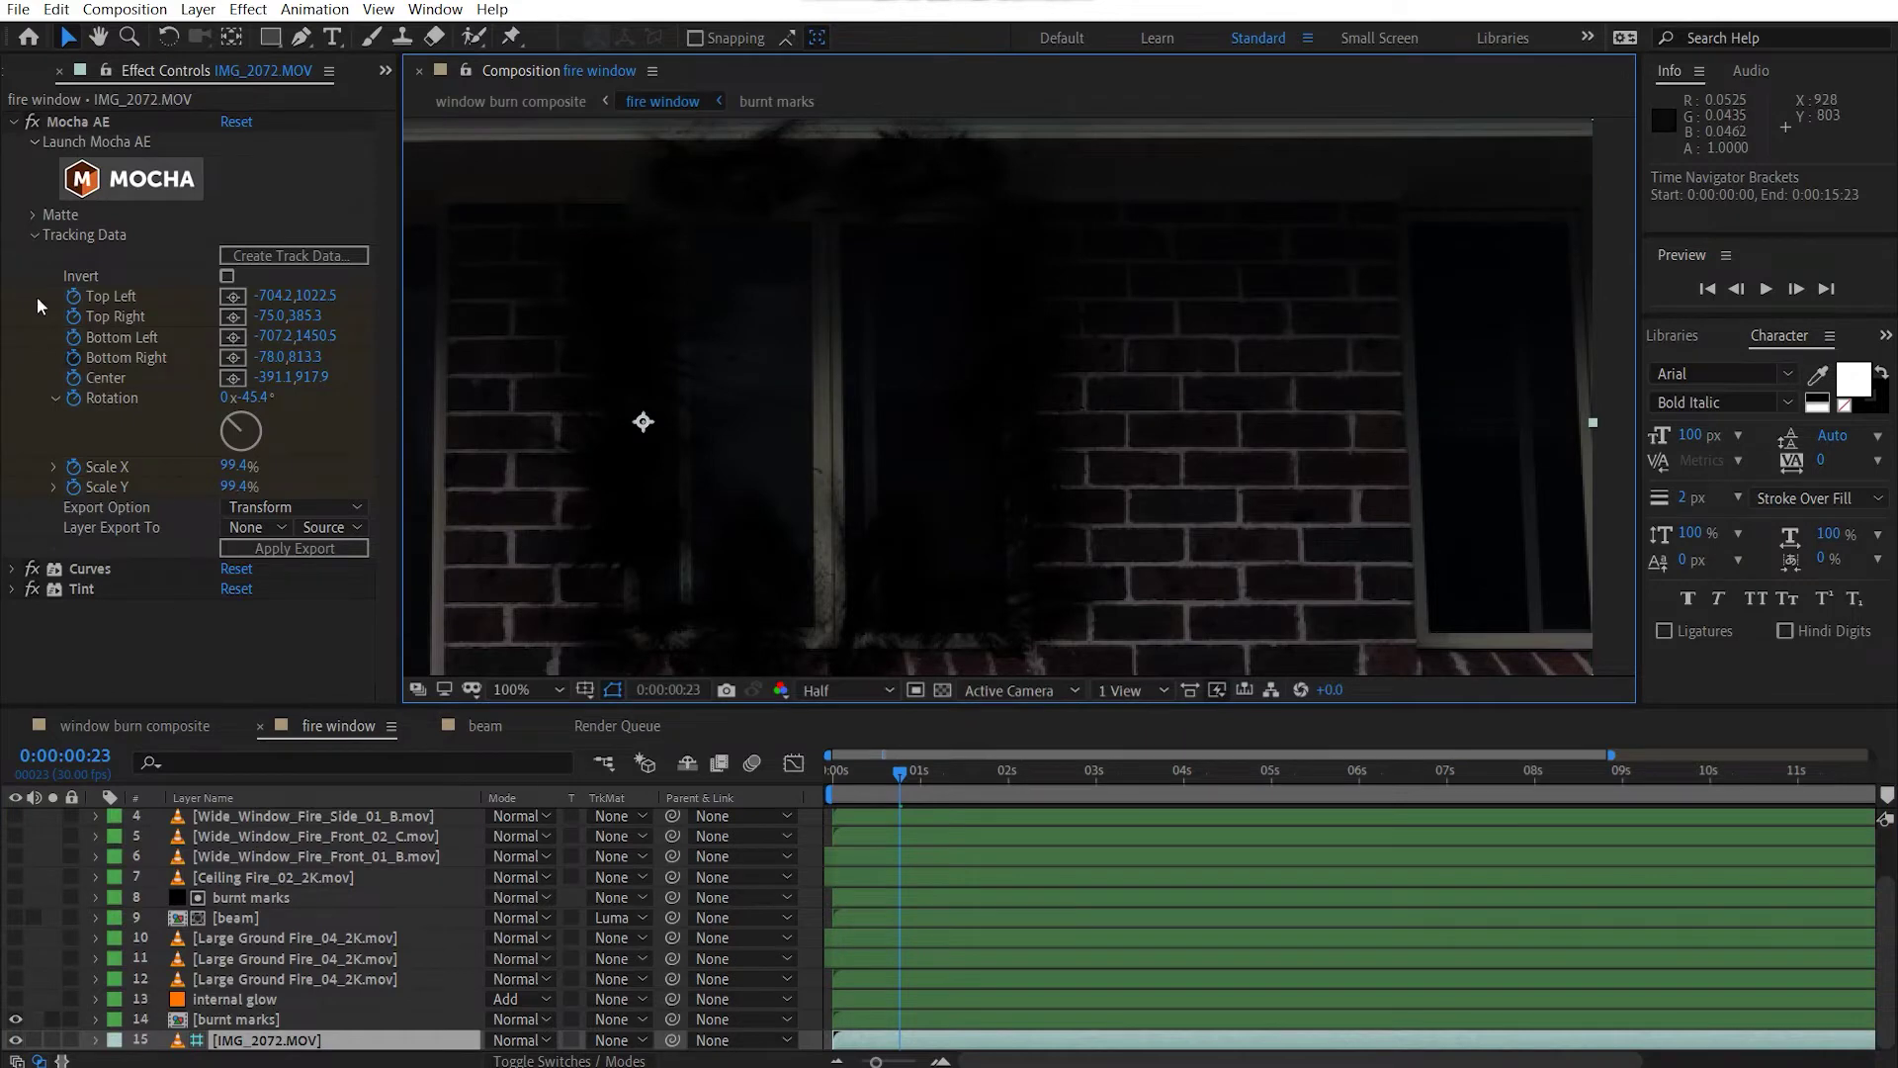
pyautogui.click(14, 121)
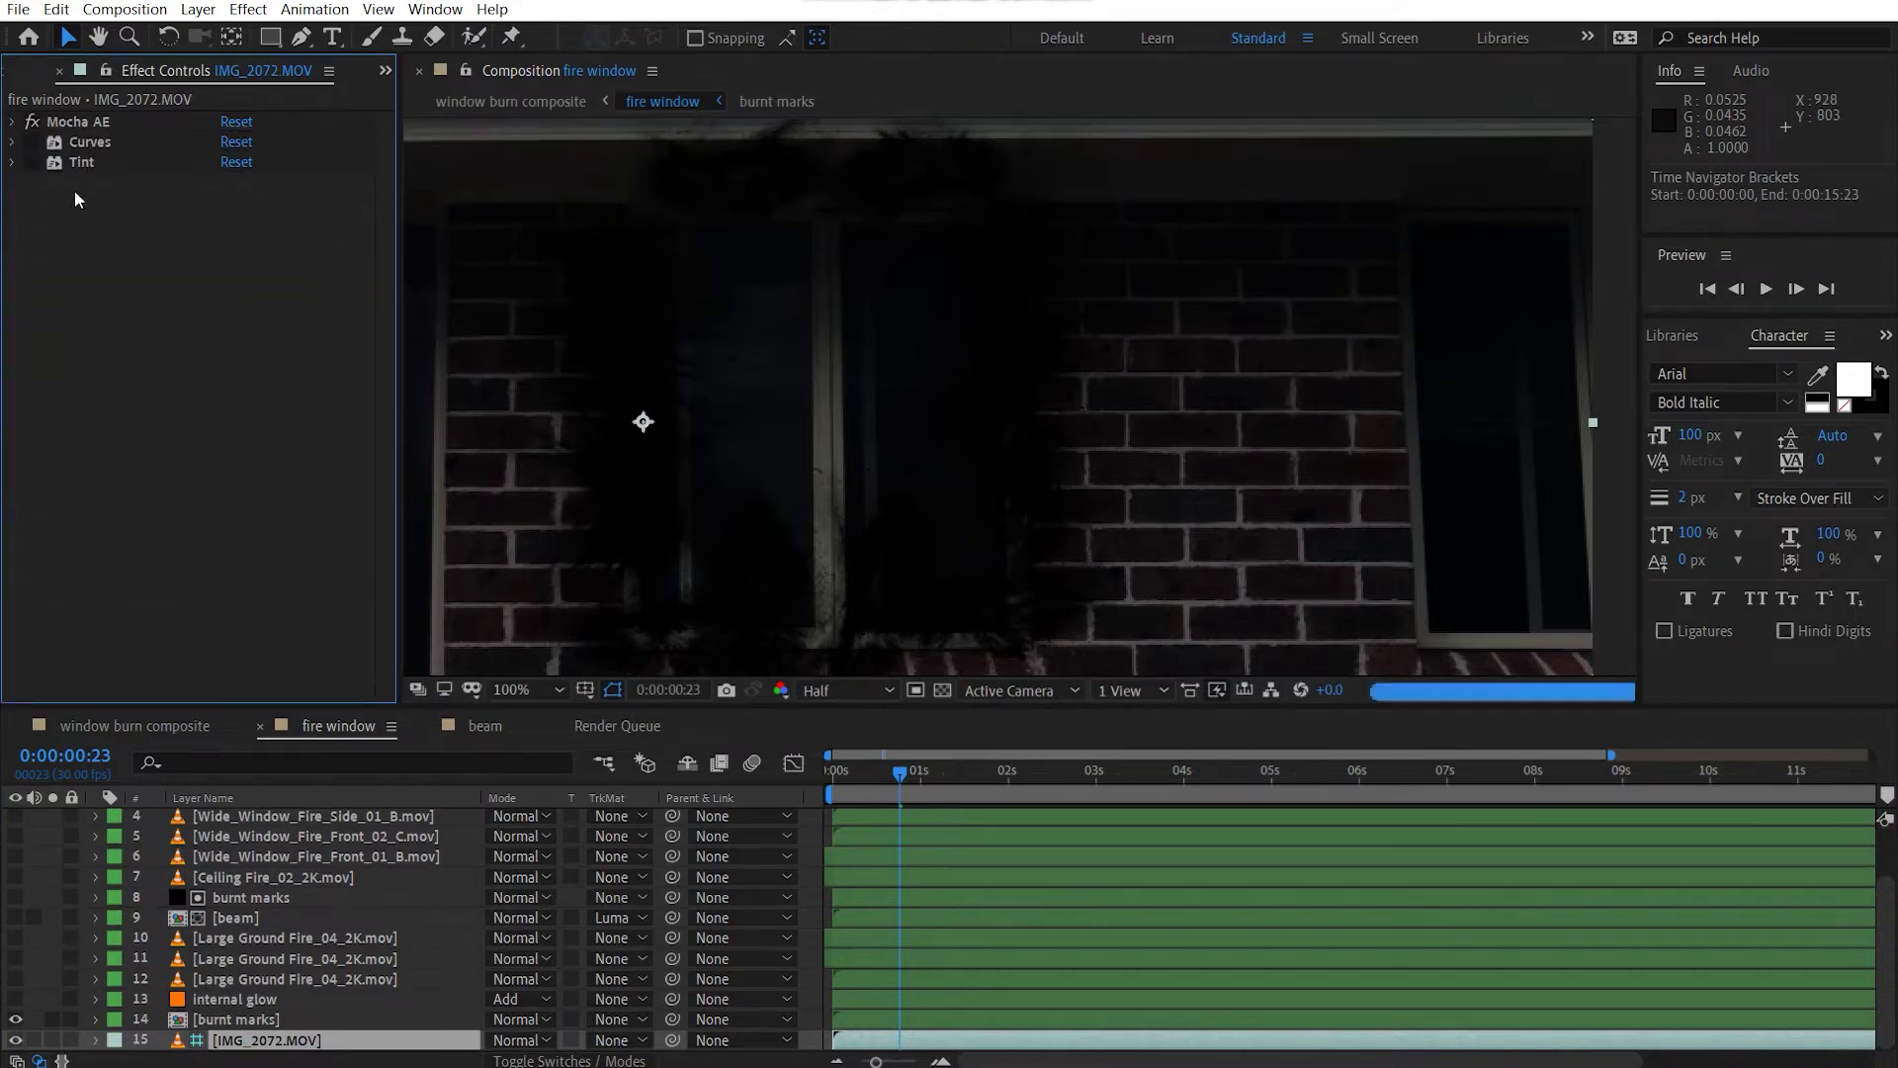
pyautogui.scroll(-2, 988, 445)
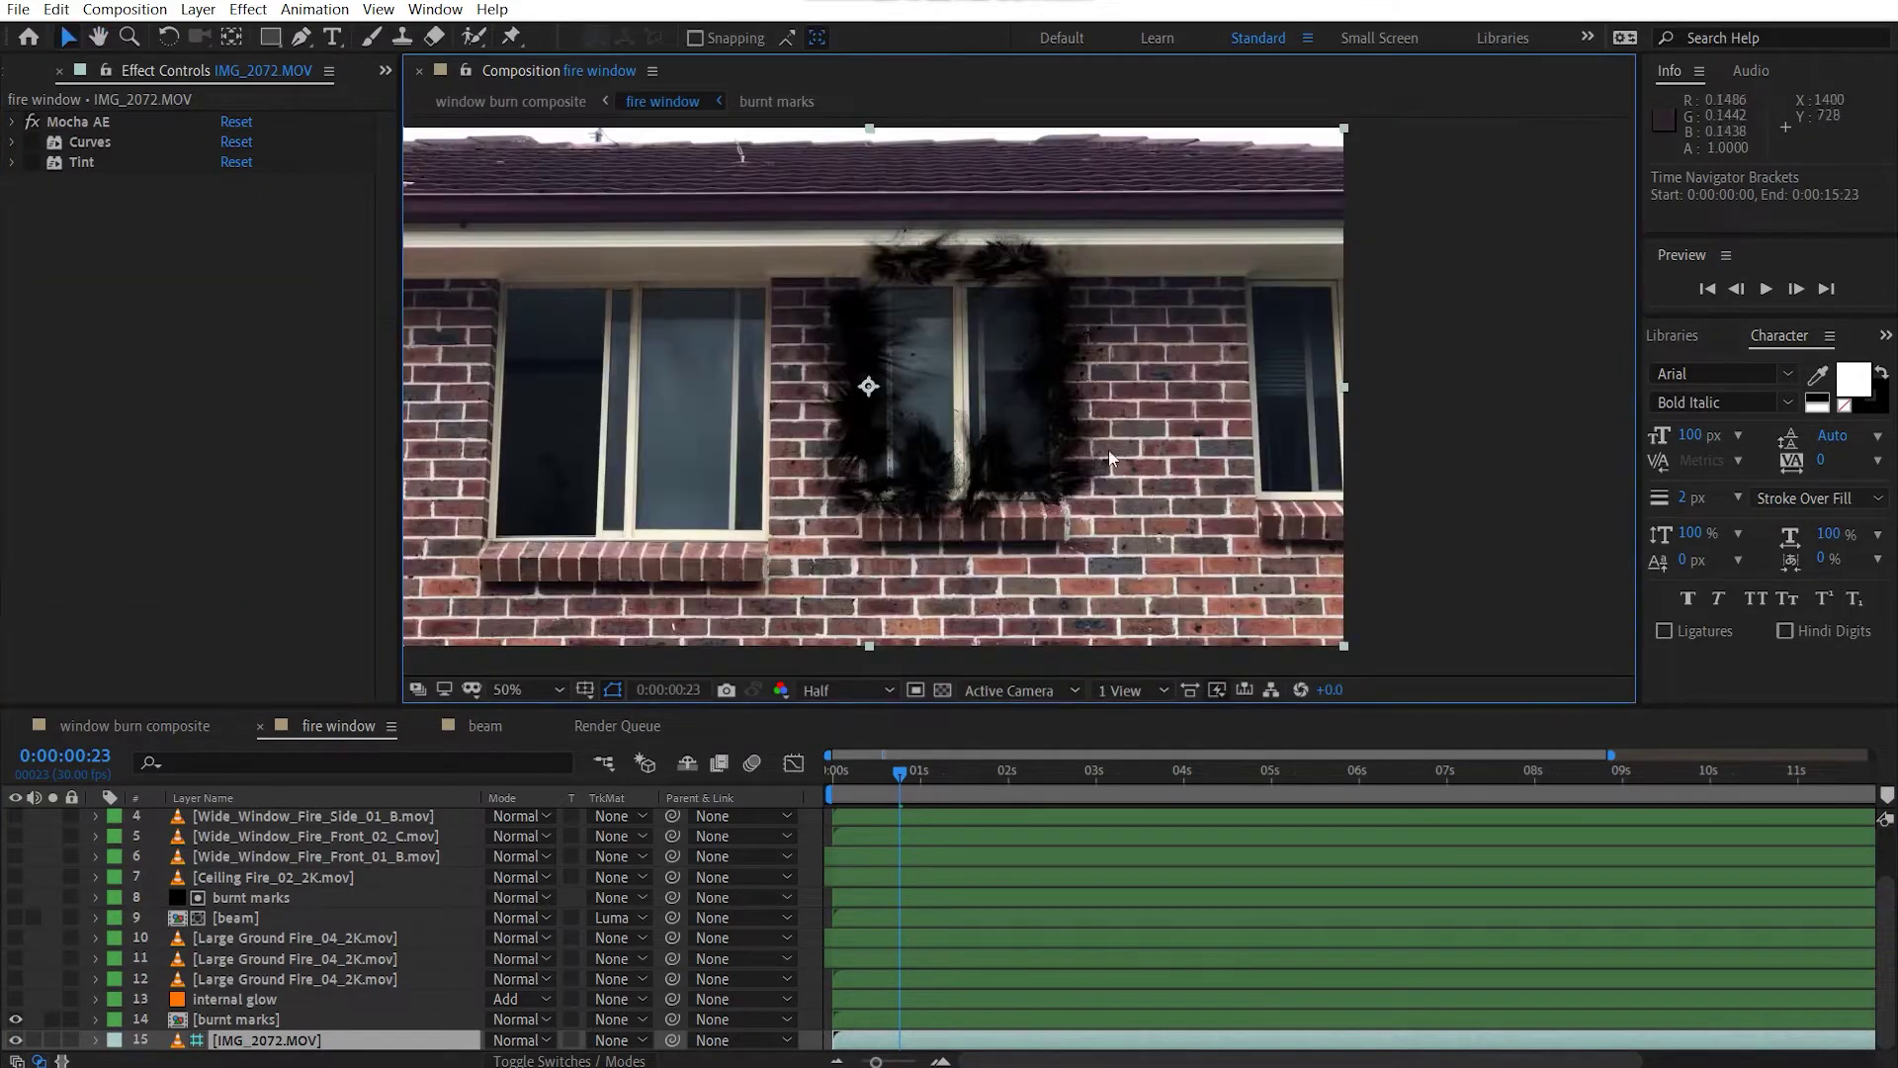
pyautogui.moveTo(1111, 423); pyautogui.dragTo(1047, 414)
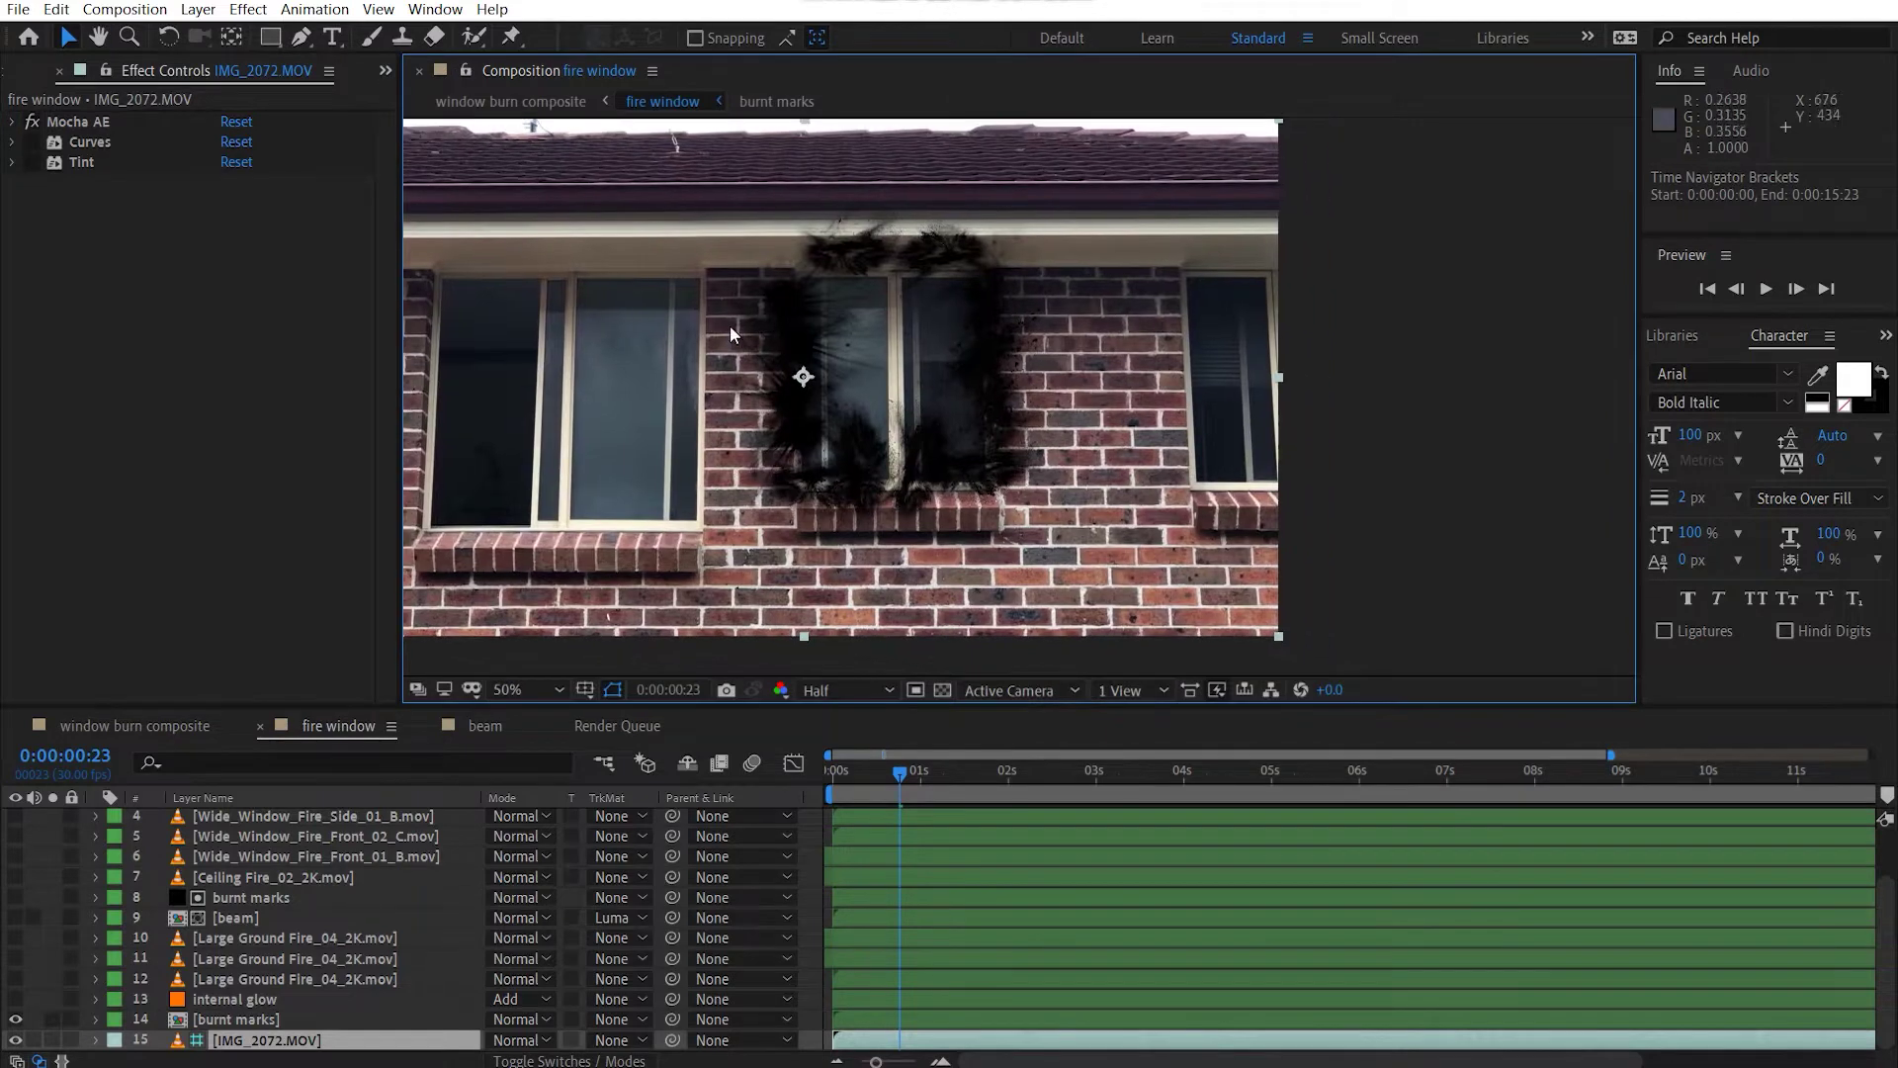
pyautogui.doubleClick(244, 1019)
pyautogui.moveTo(1592, 797); pyautogui.dragTo(763, 786)
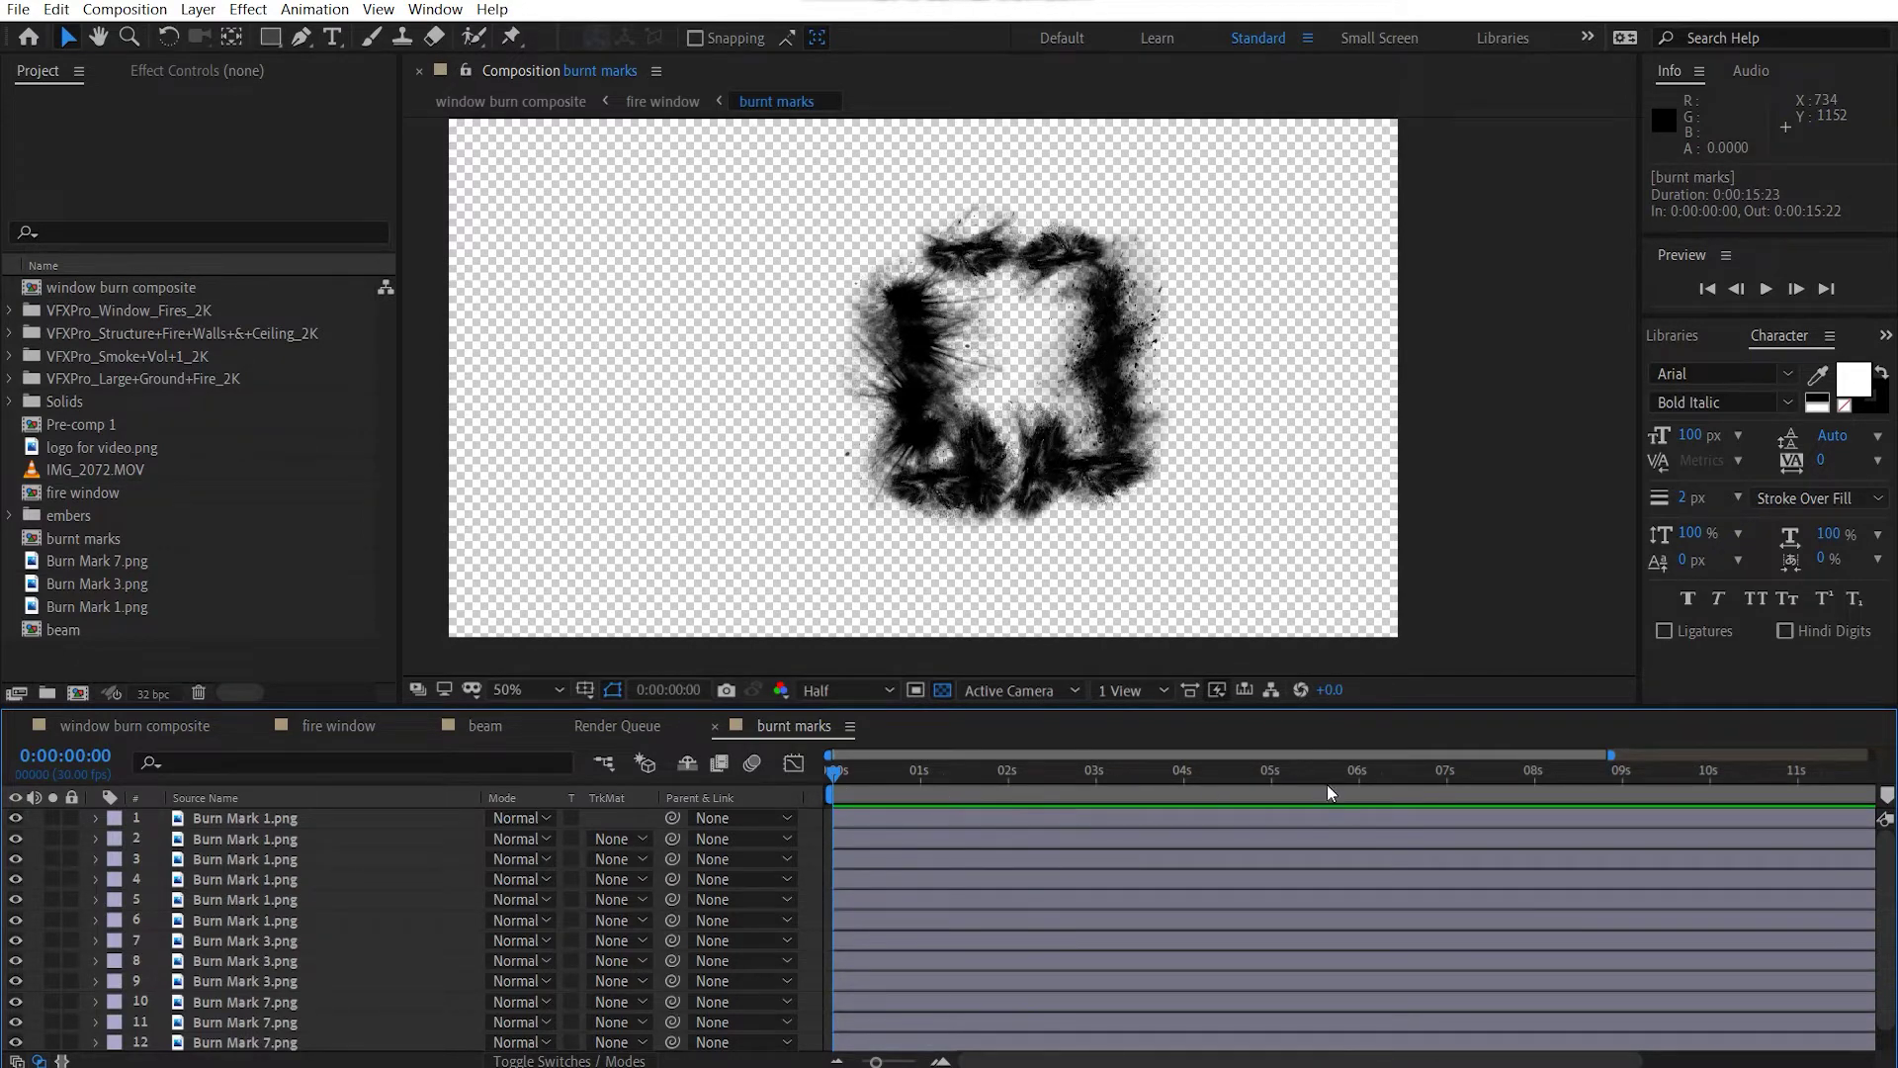
# Show the full 15-second timeline, return the playhead to the start, and close the Render Queue.
pyautogui.click(1747, 787)
pyautogui.moveTo(1611, 757); pyautogui.dragTo(1871, 756)
pyautogui.moveTo(1704, 786); pyautogui.dragTo(780, 780)
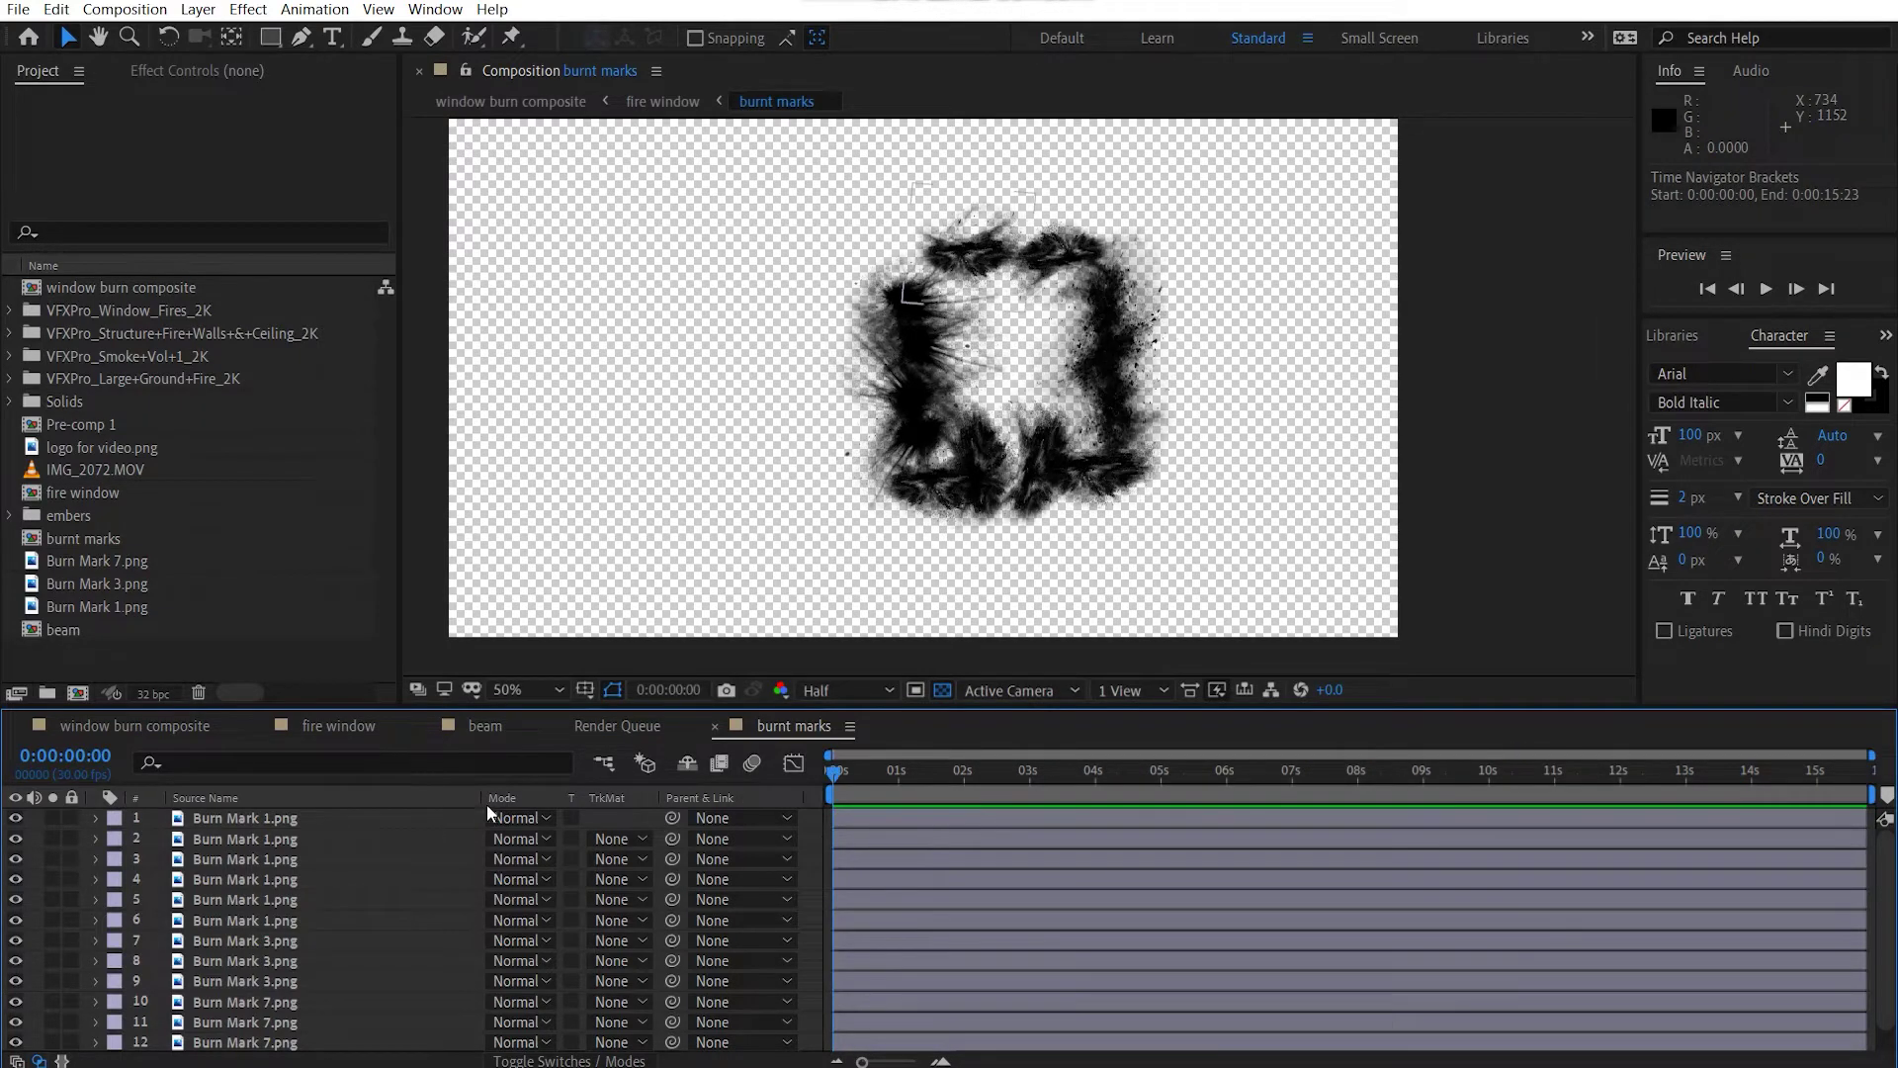
pyautogui.click(557, 725)
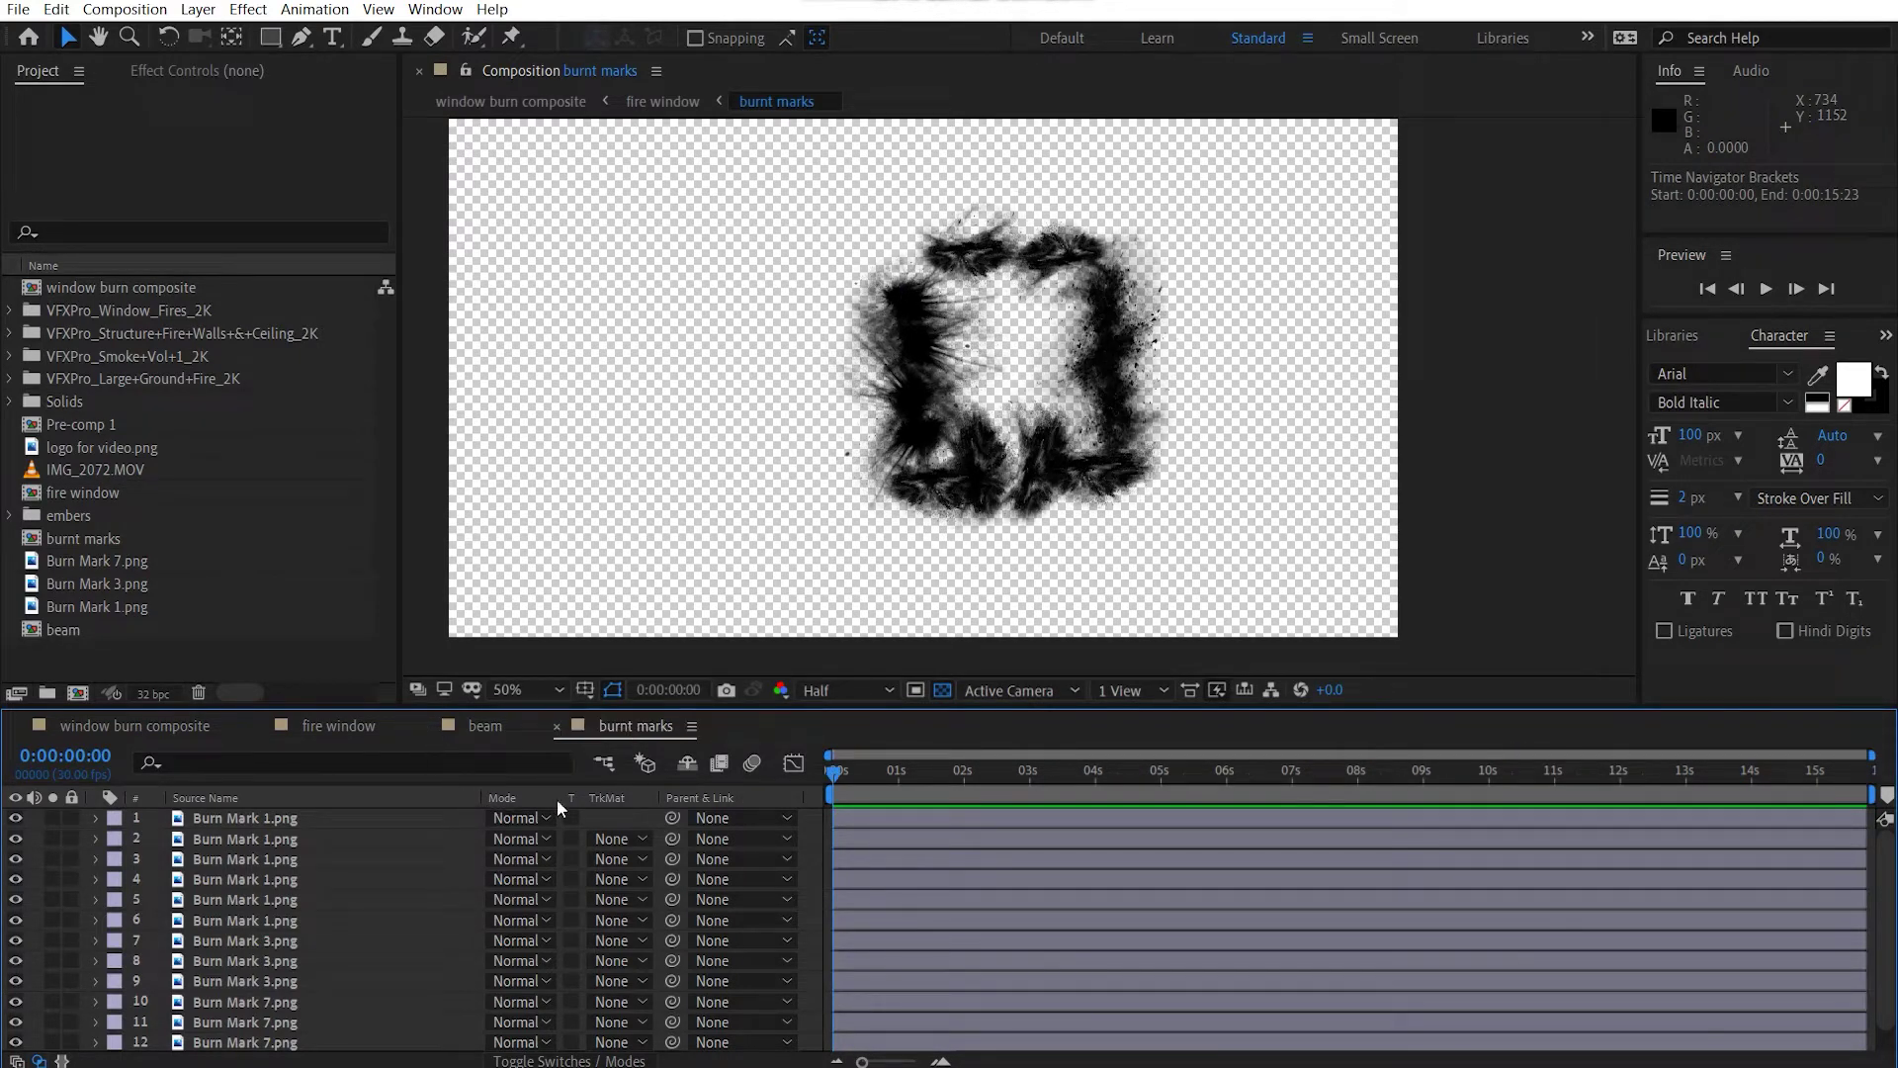
# Zoom to actual size and frame the burnt middle window in the fire window composition.
pyautogui.click(335, 725)
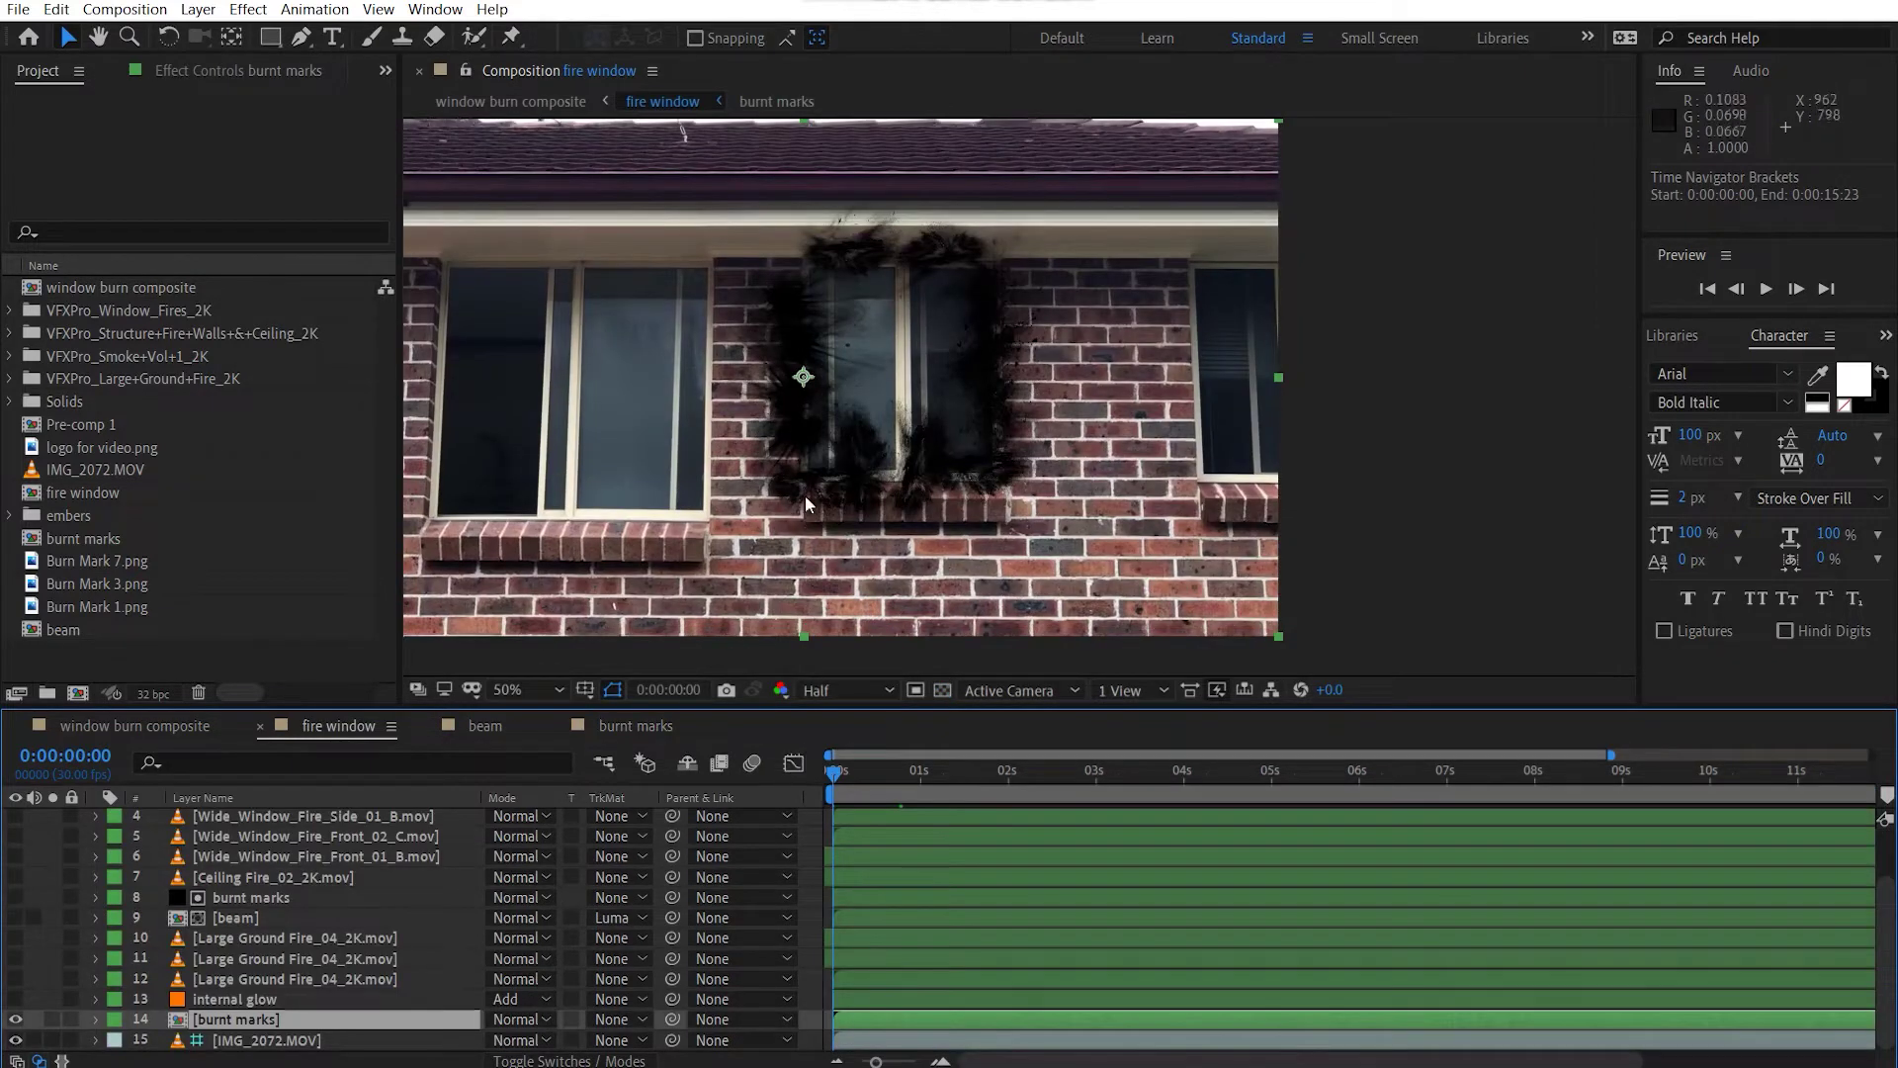
pyautogui.moveTo(805, 495); pyautogui.dragTo(856, 463)
pyautogui.press('.')
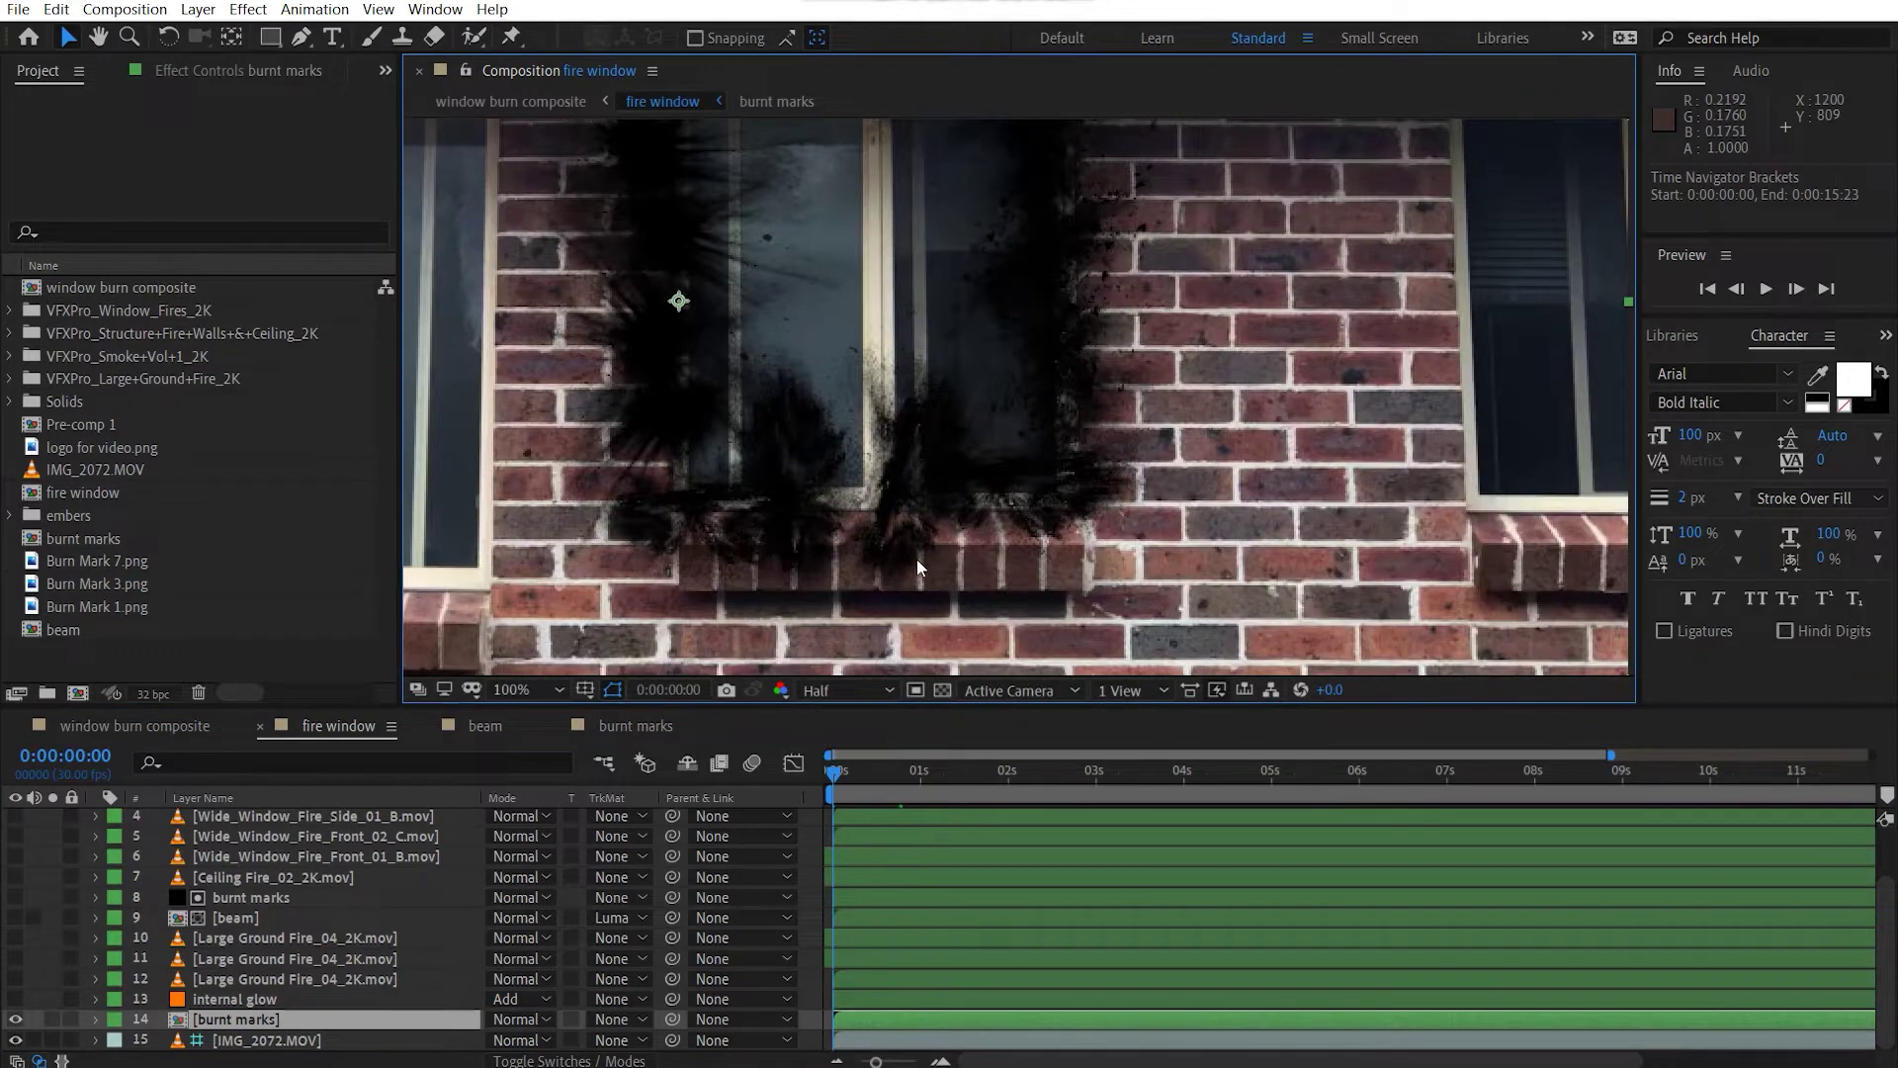
pyautogui.moveTo(917, 559); pyautogui.dragTo(916, 629)
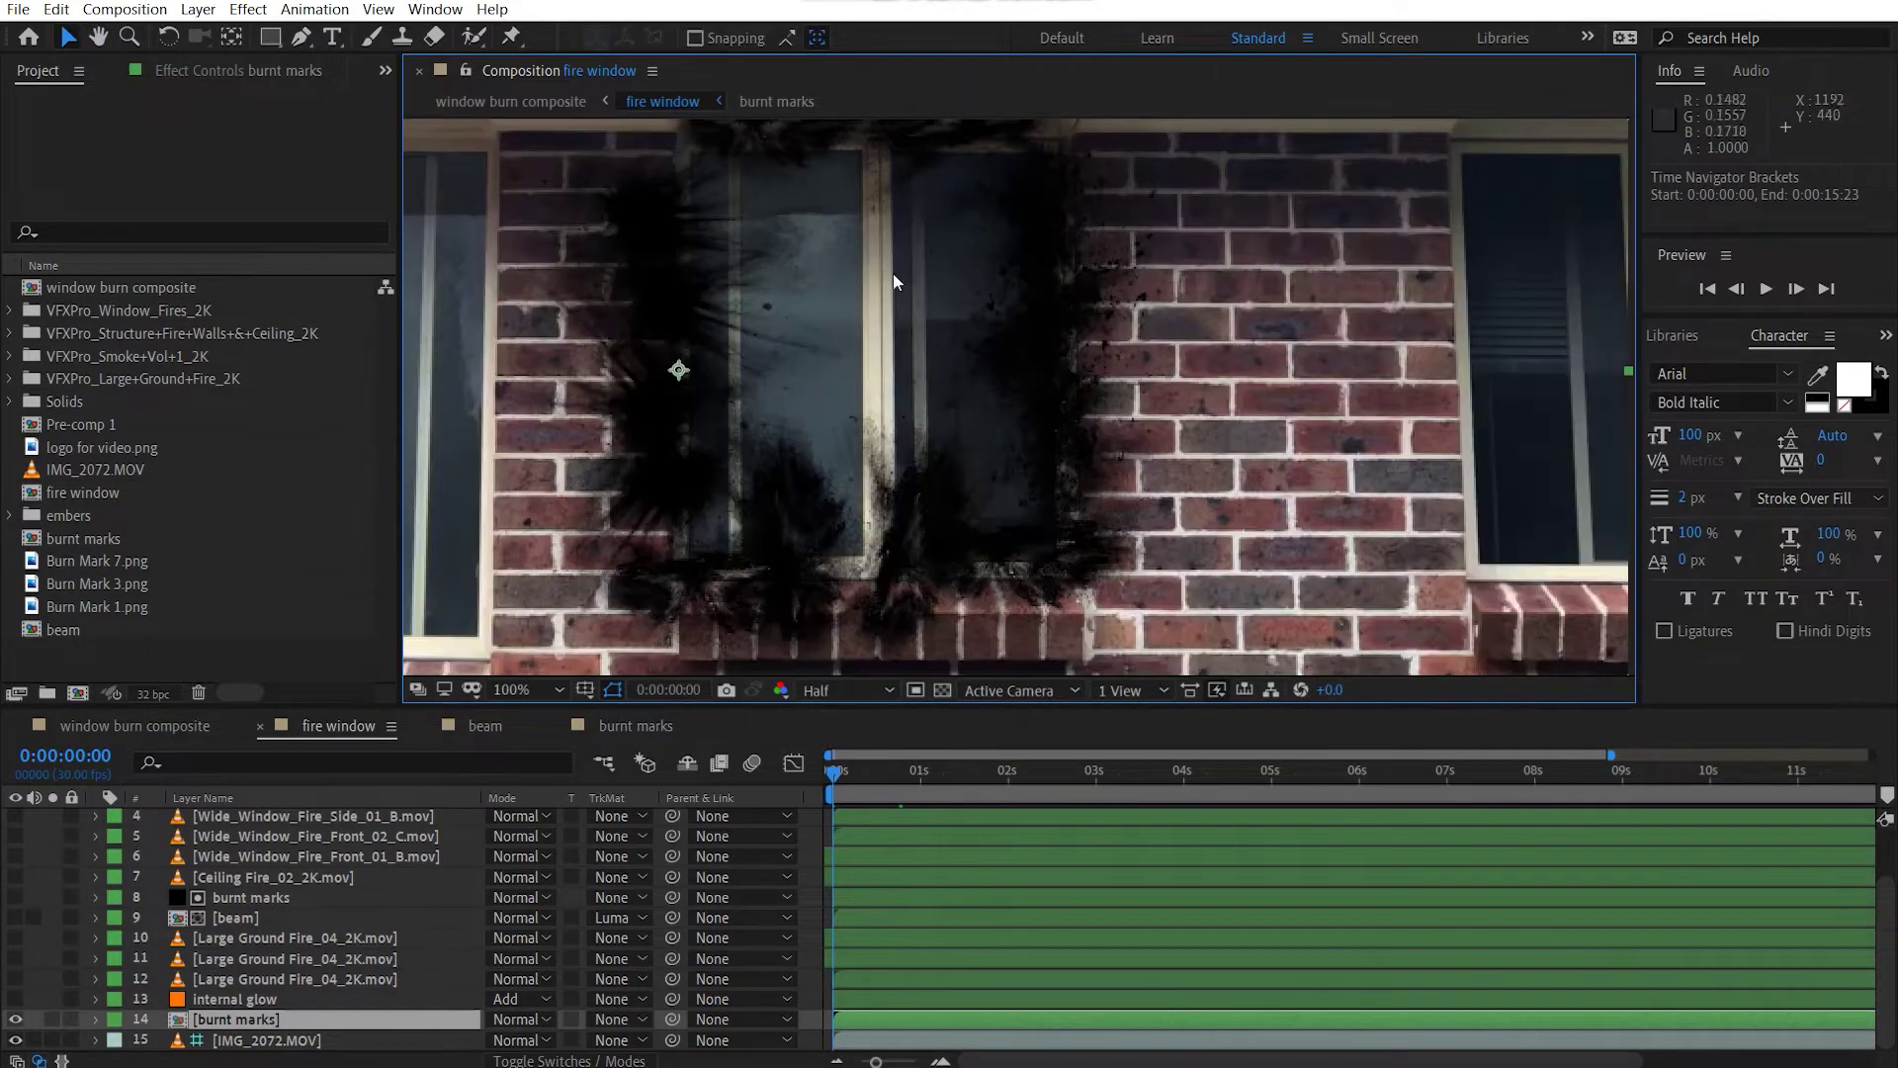
pyautogui.moveTo(981, 334); pyautogui.dragTo(976, 386)
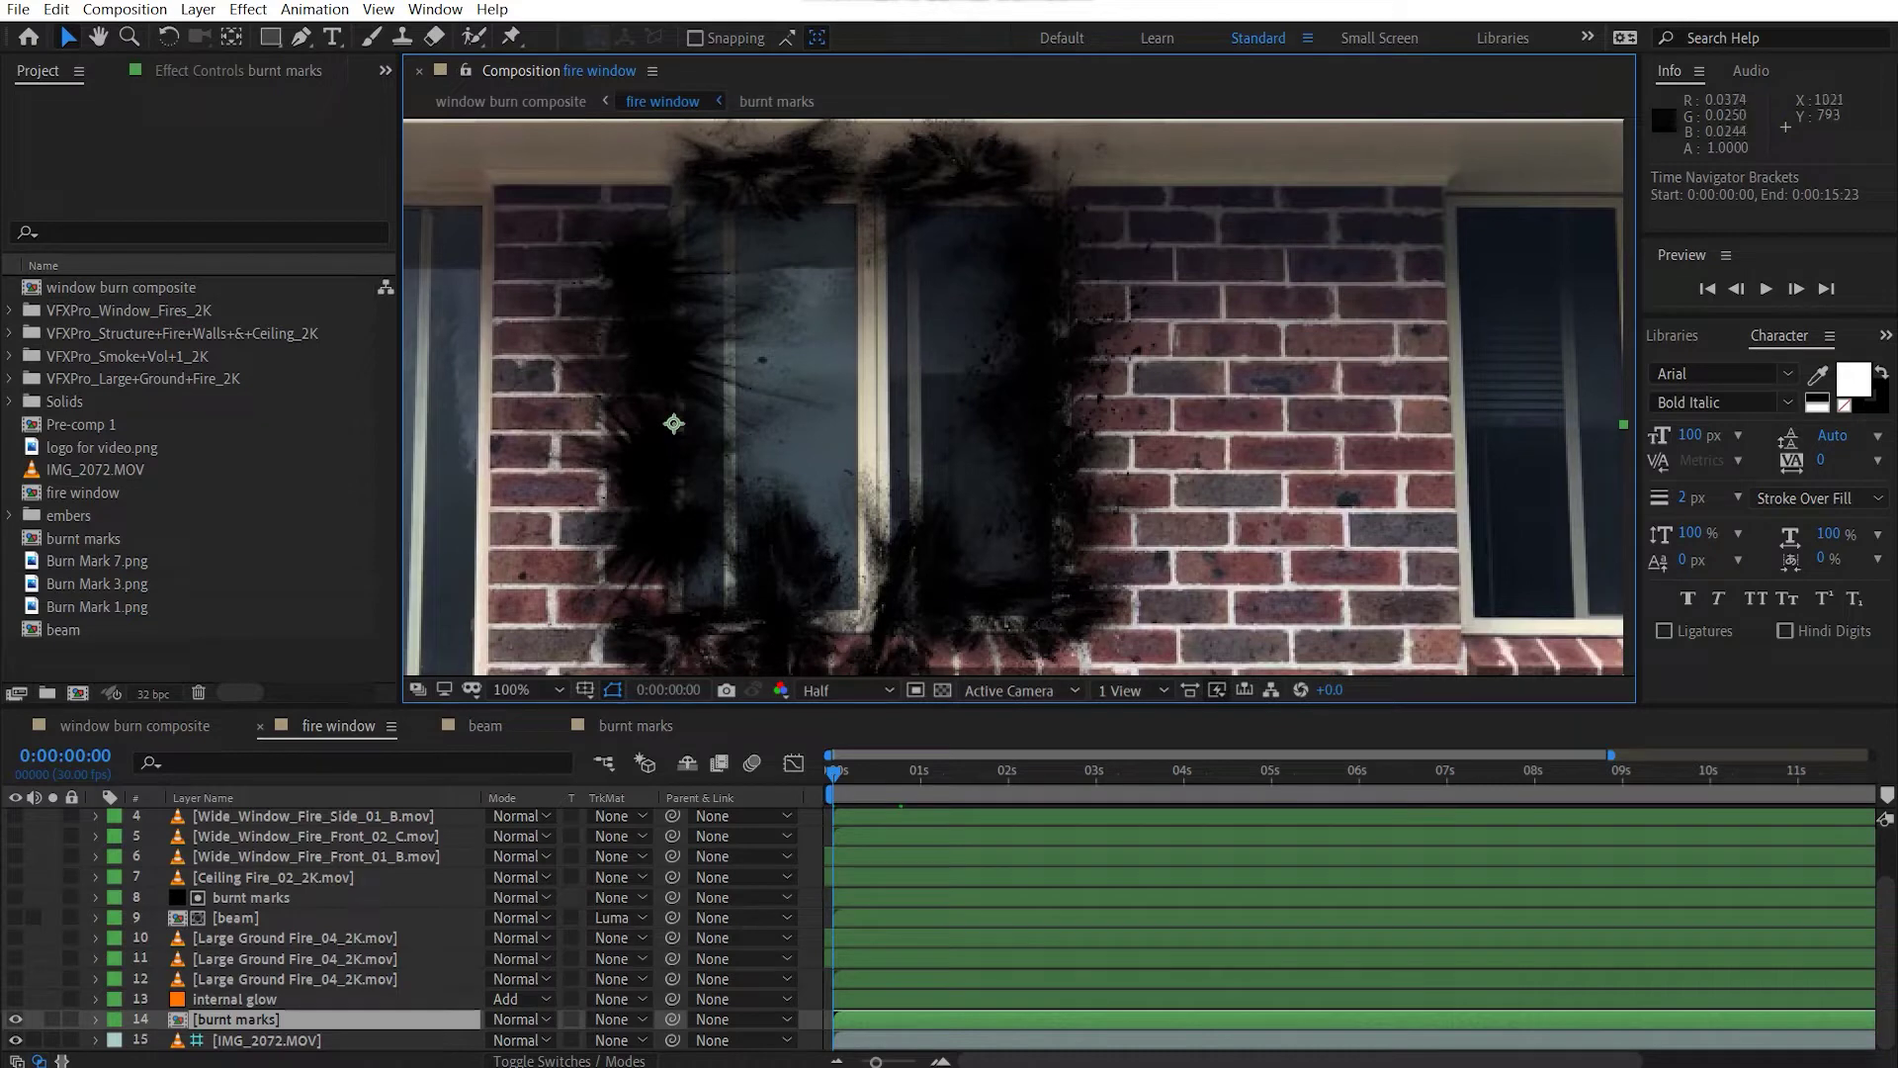
# Turn on the internal glow layer and confirm its Opacity is 25%.
pyautogui.click(16, 999)
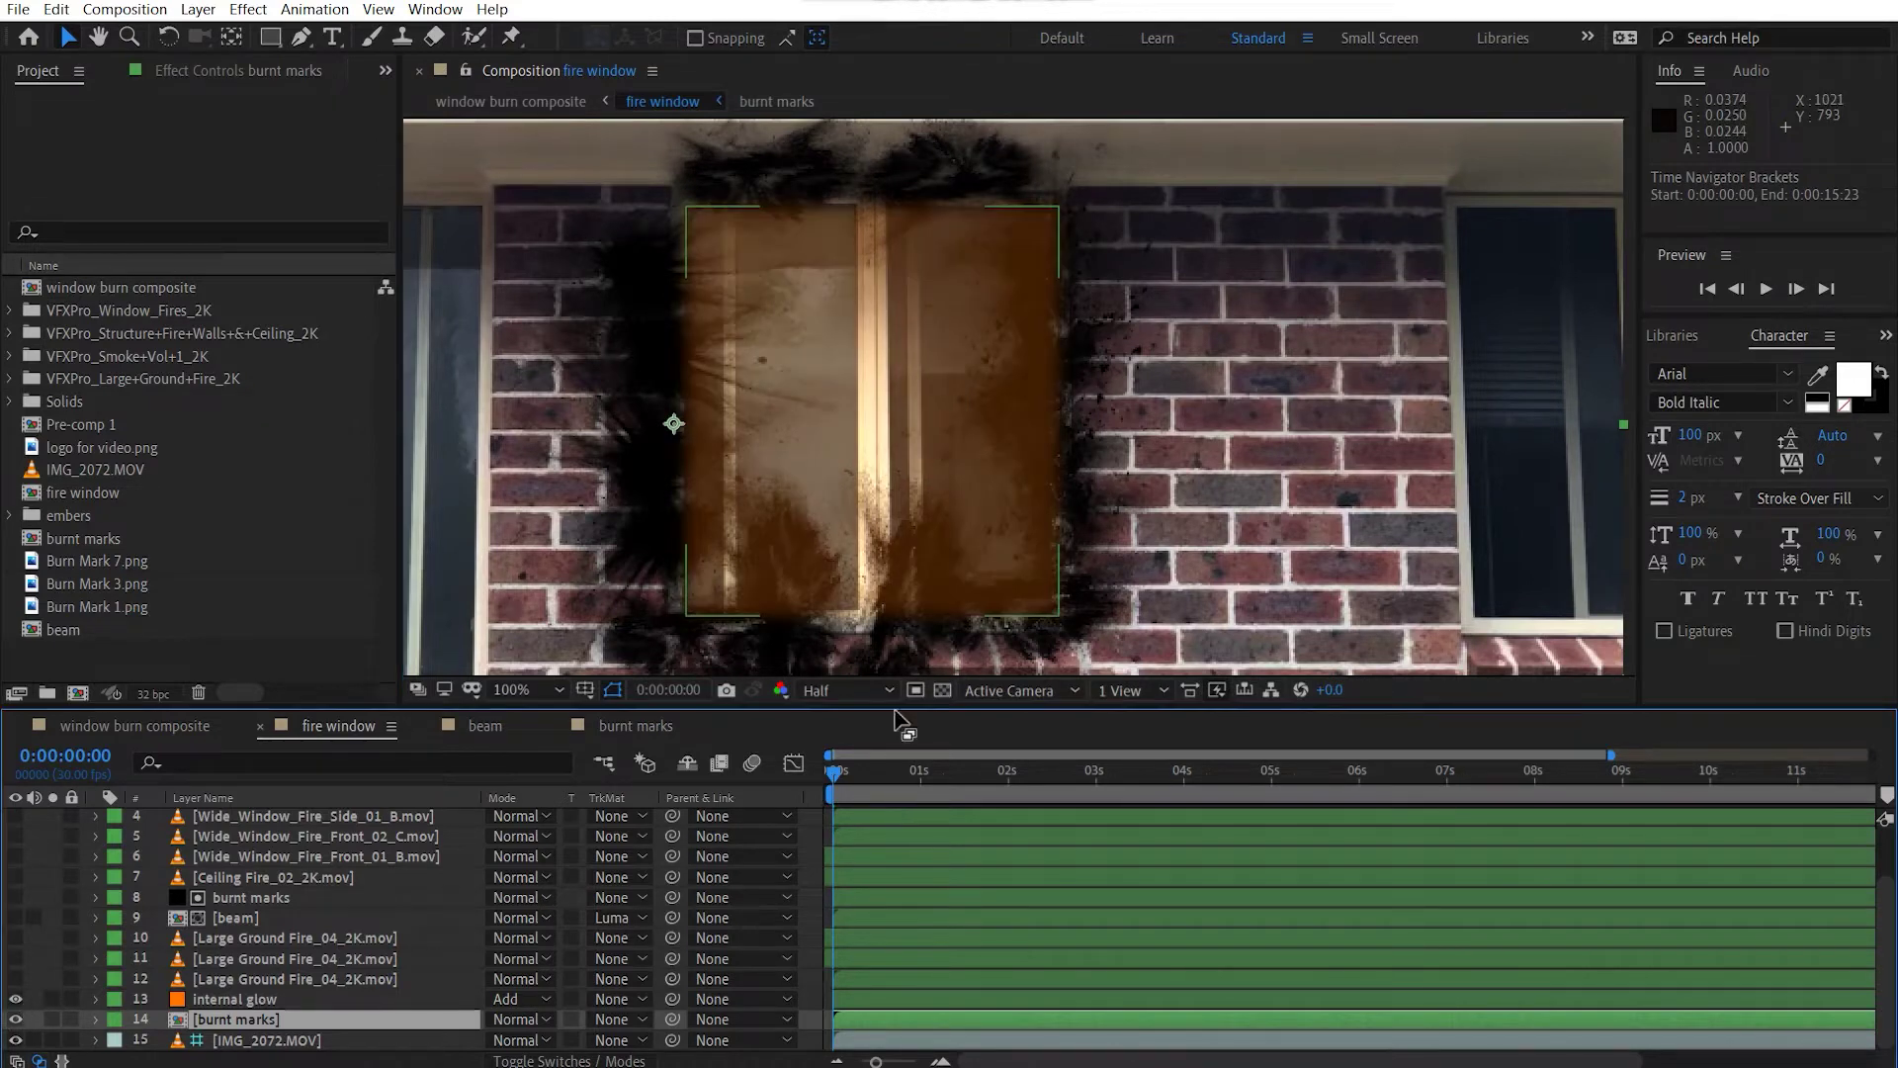
pyautogui.moveTo(863, 496); pyautogui.dragTo(948, 493)
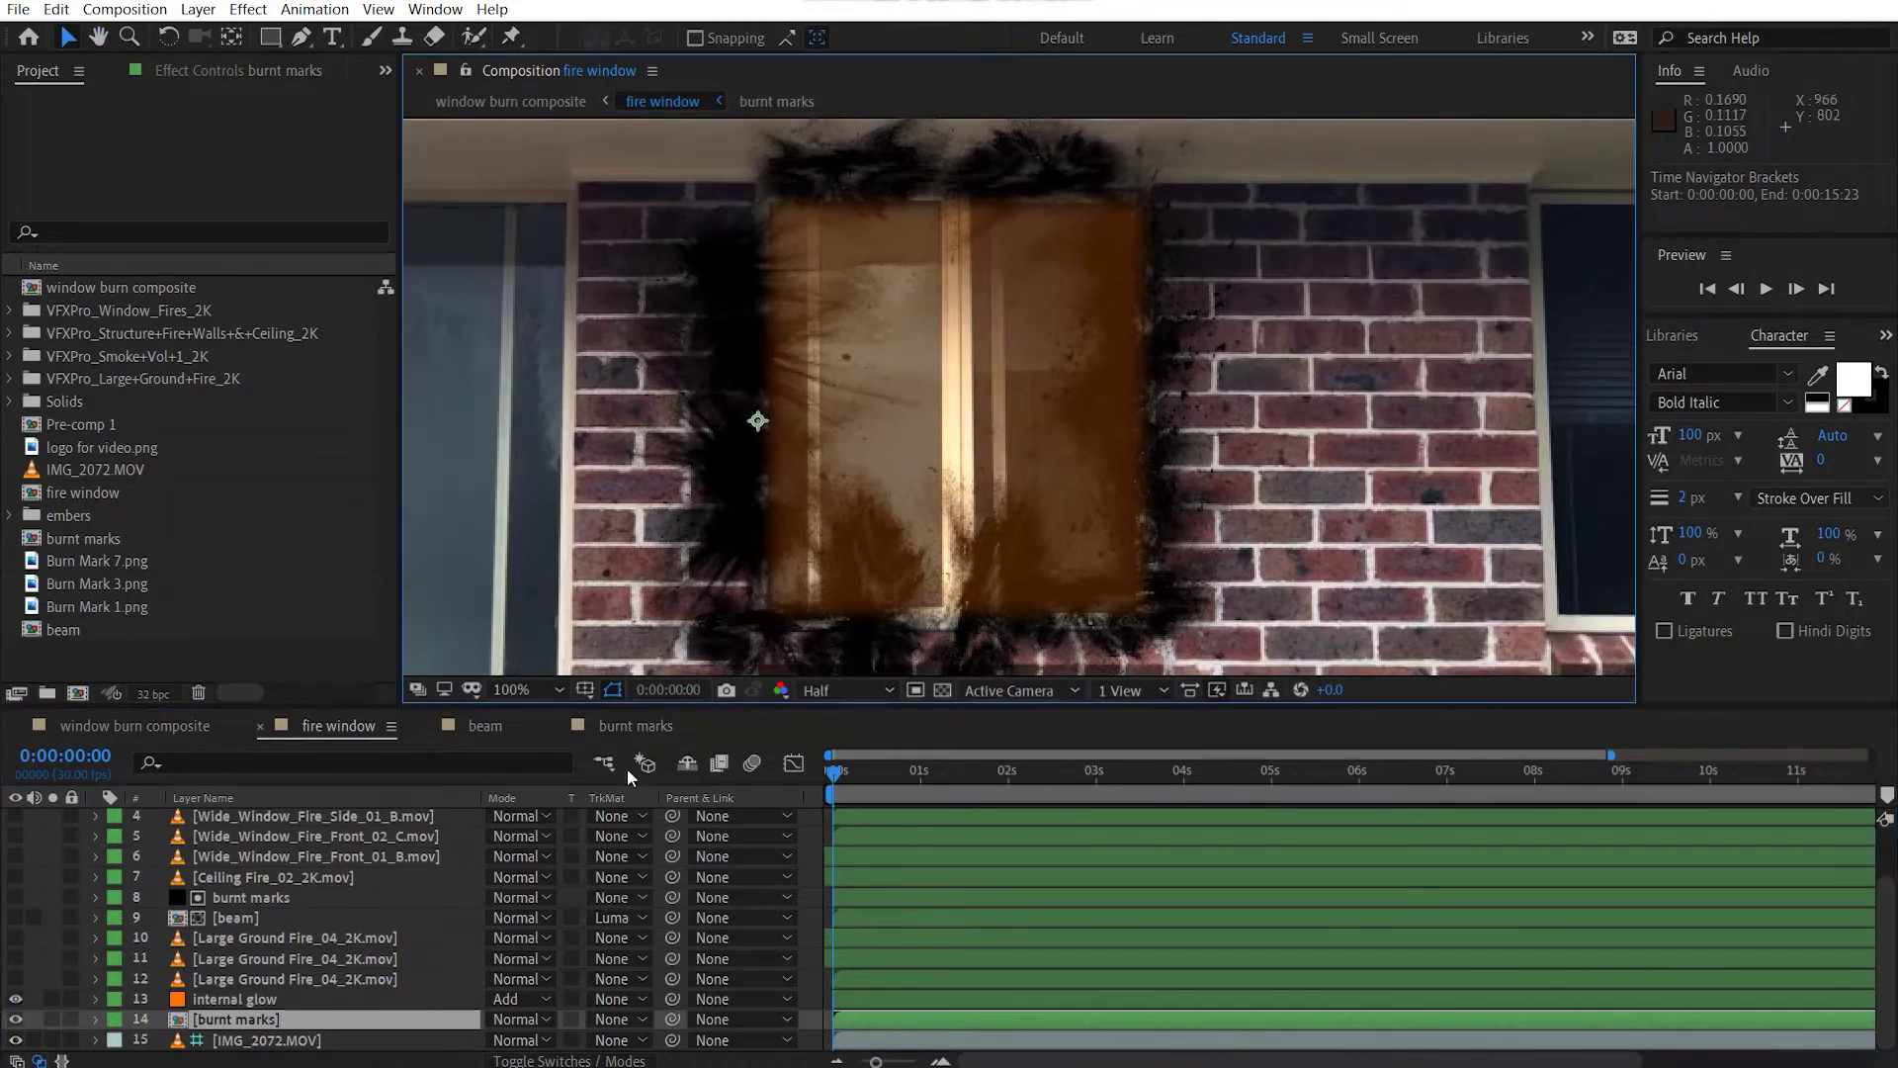
pyautogui.click(295, 994)
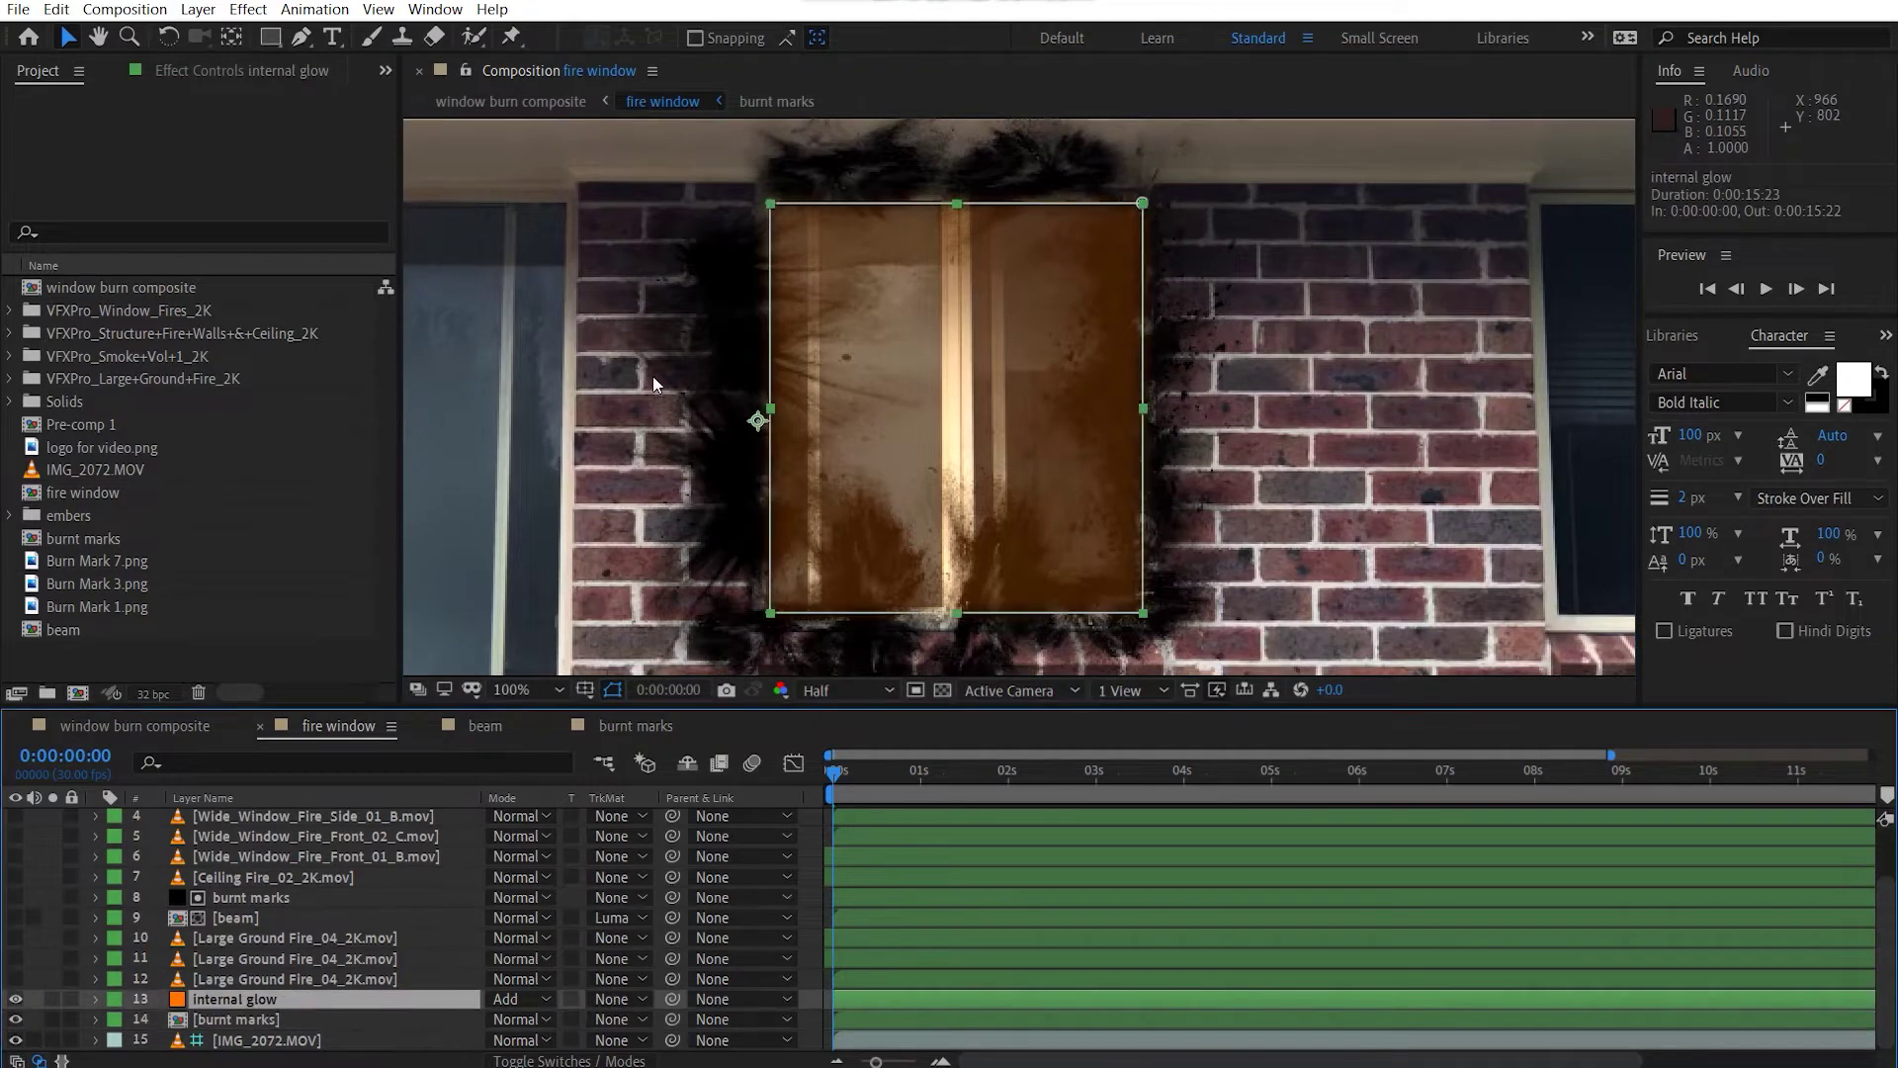
pyautogui.click(250, 71)
pyautogui.moveTo(897, 486); pyautogui.dragTo(910, 444)
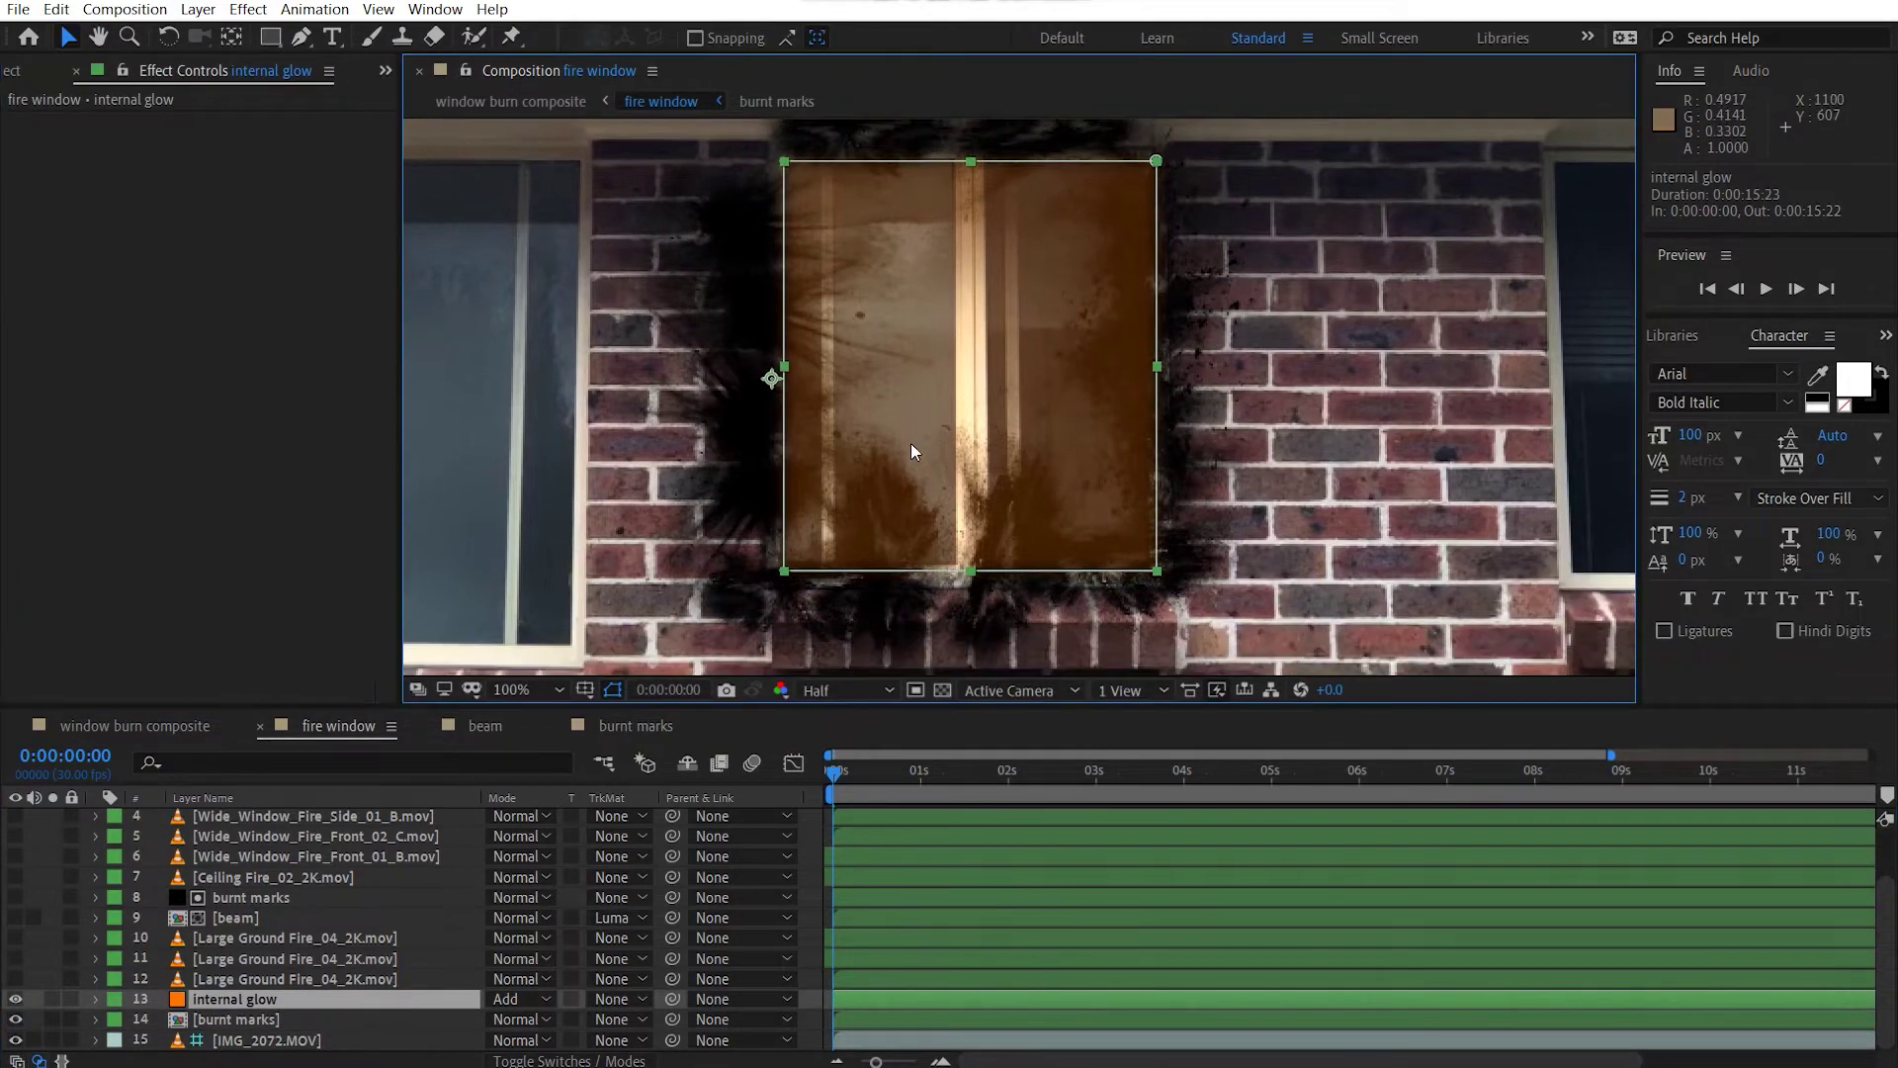
pyautogui.press('t')
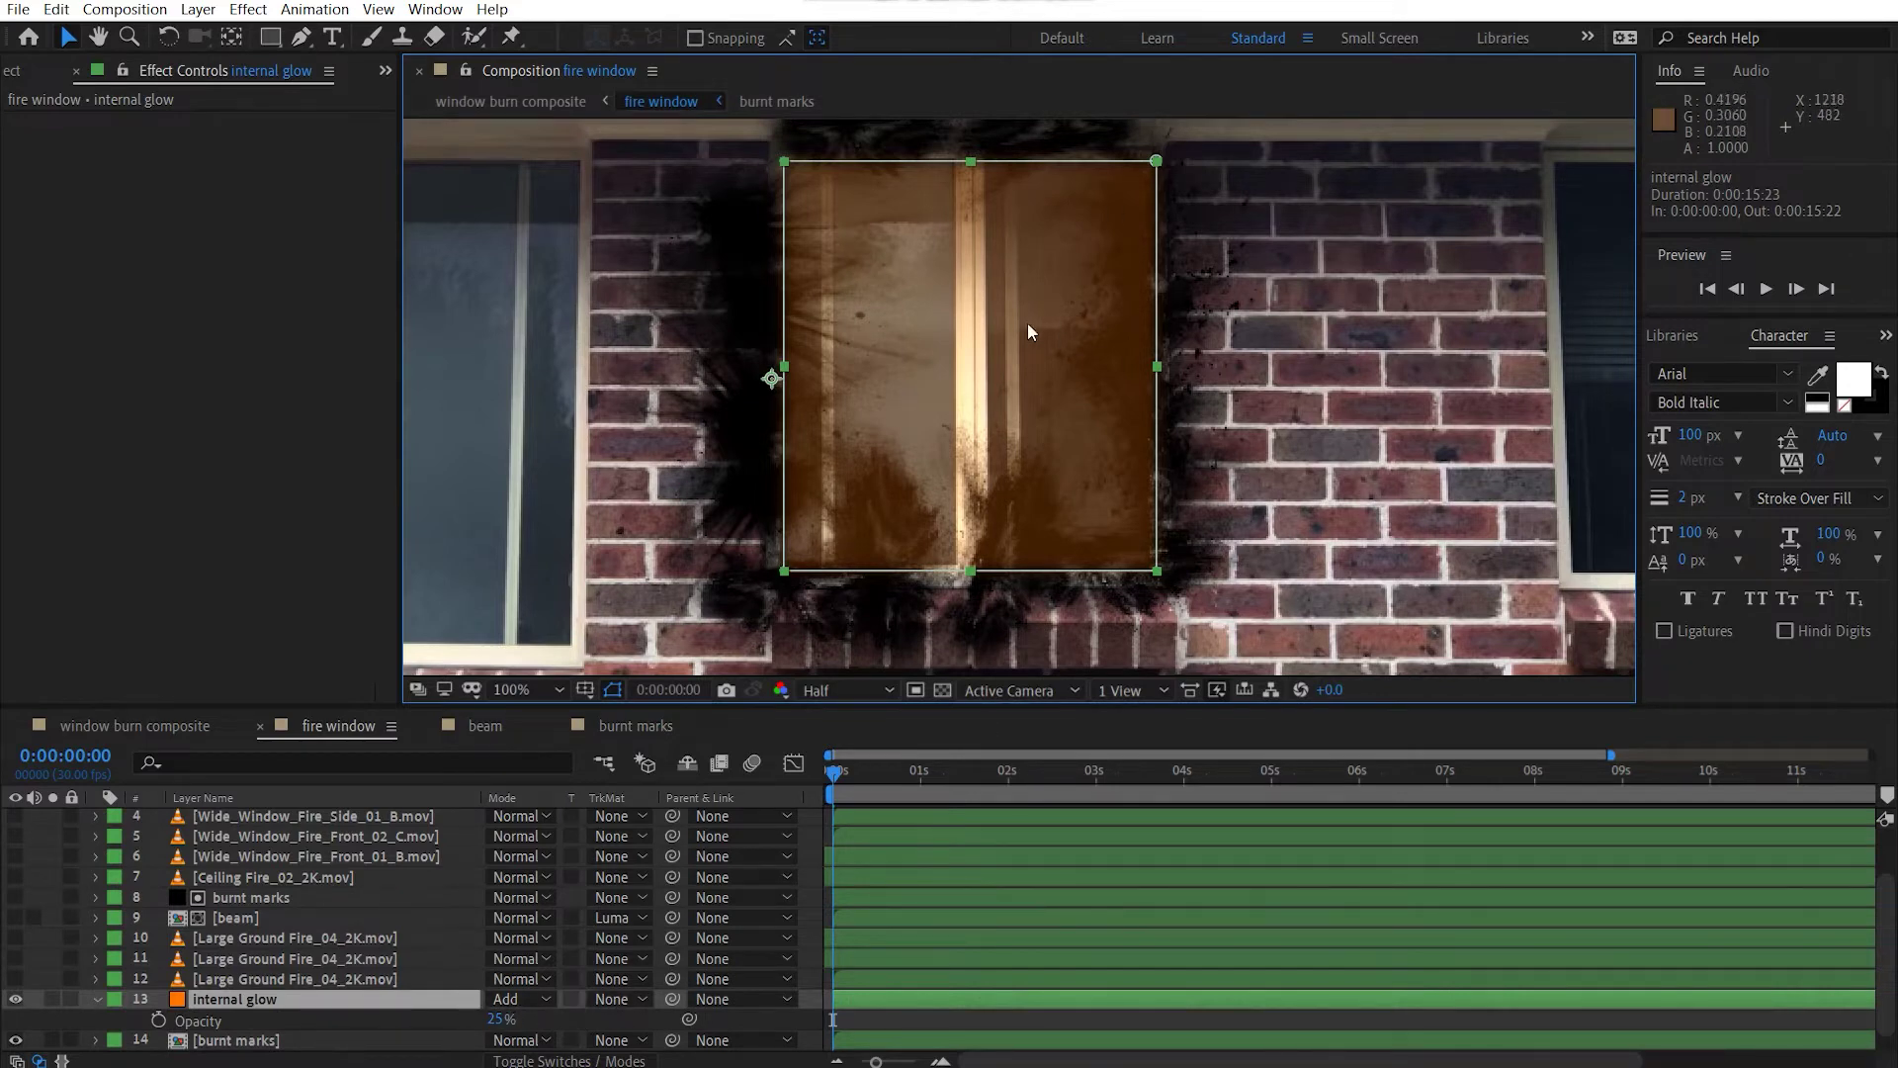
pyautogui.hotkey('ctrl', 'Down')
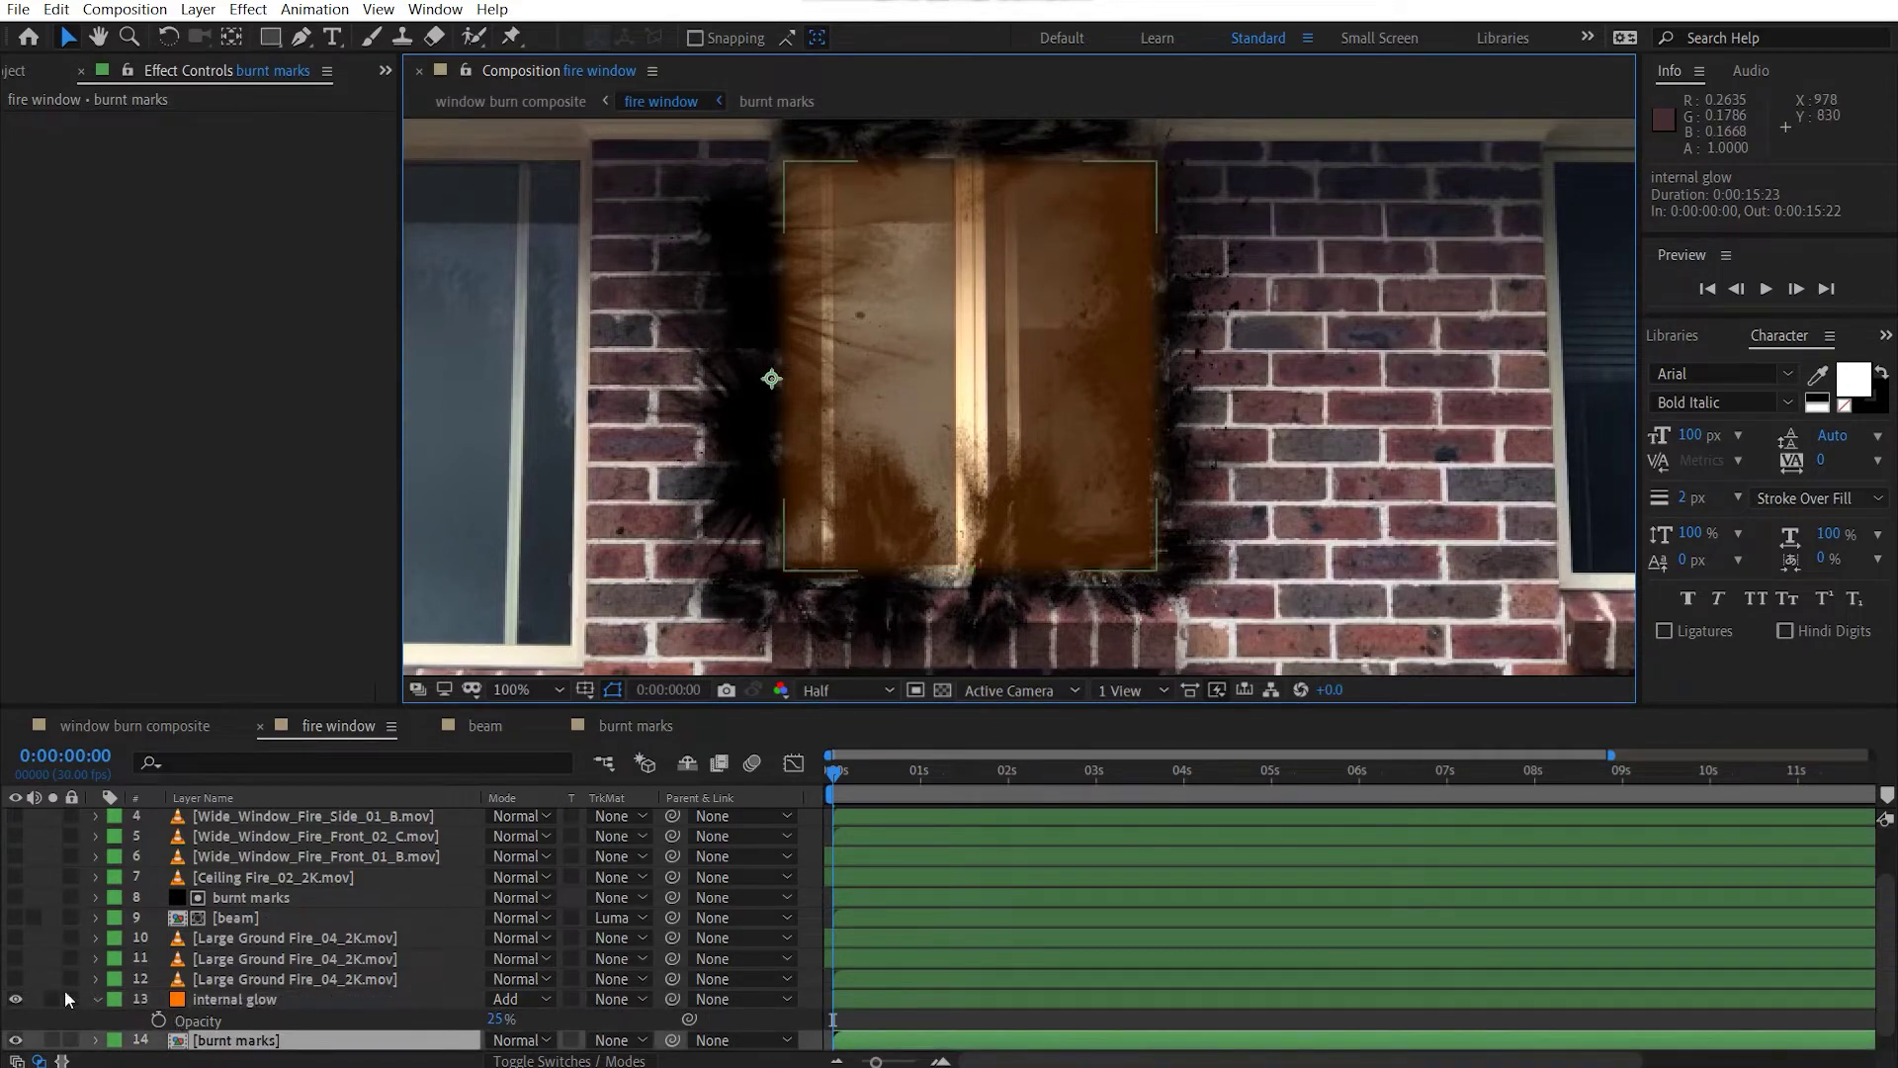
# Turn on layers 12, 11 and 10 (Large Ground Fire_04_2K.mov), briefly soloing layer 10 to inspect its blur.
pyautogui.click(97, 999)
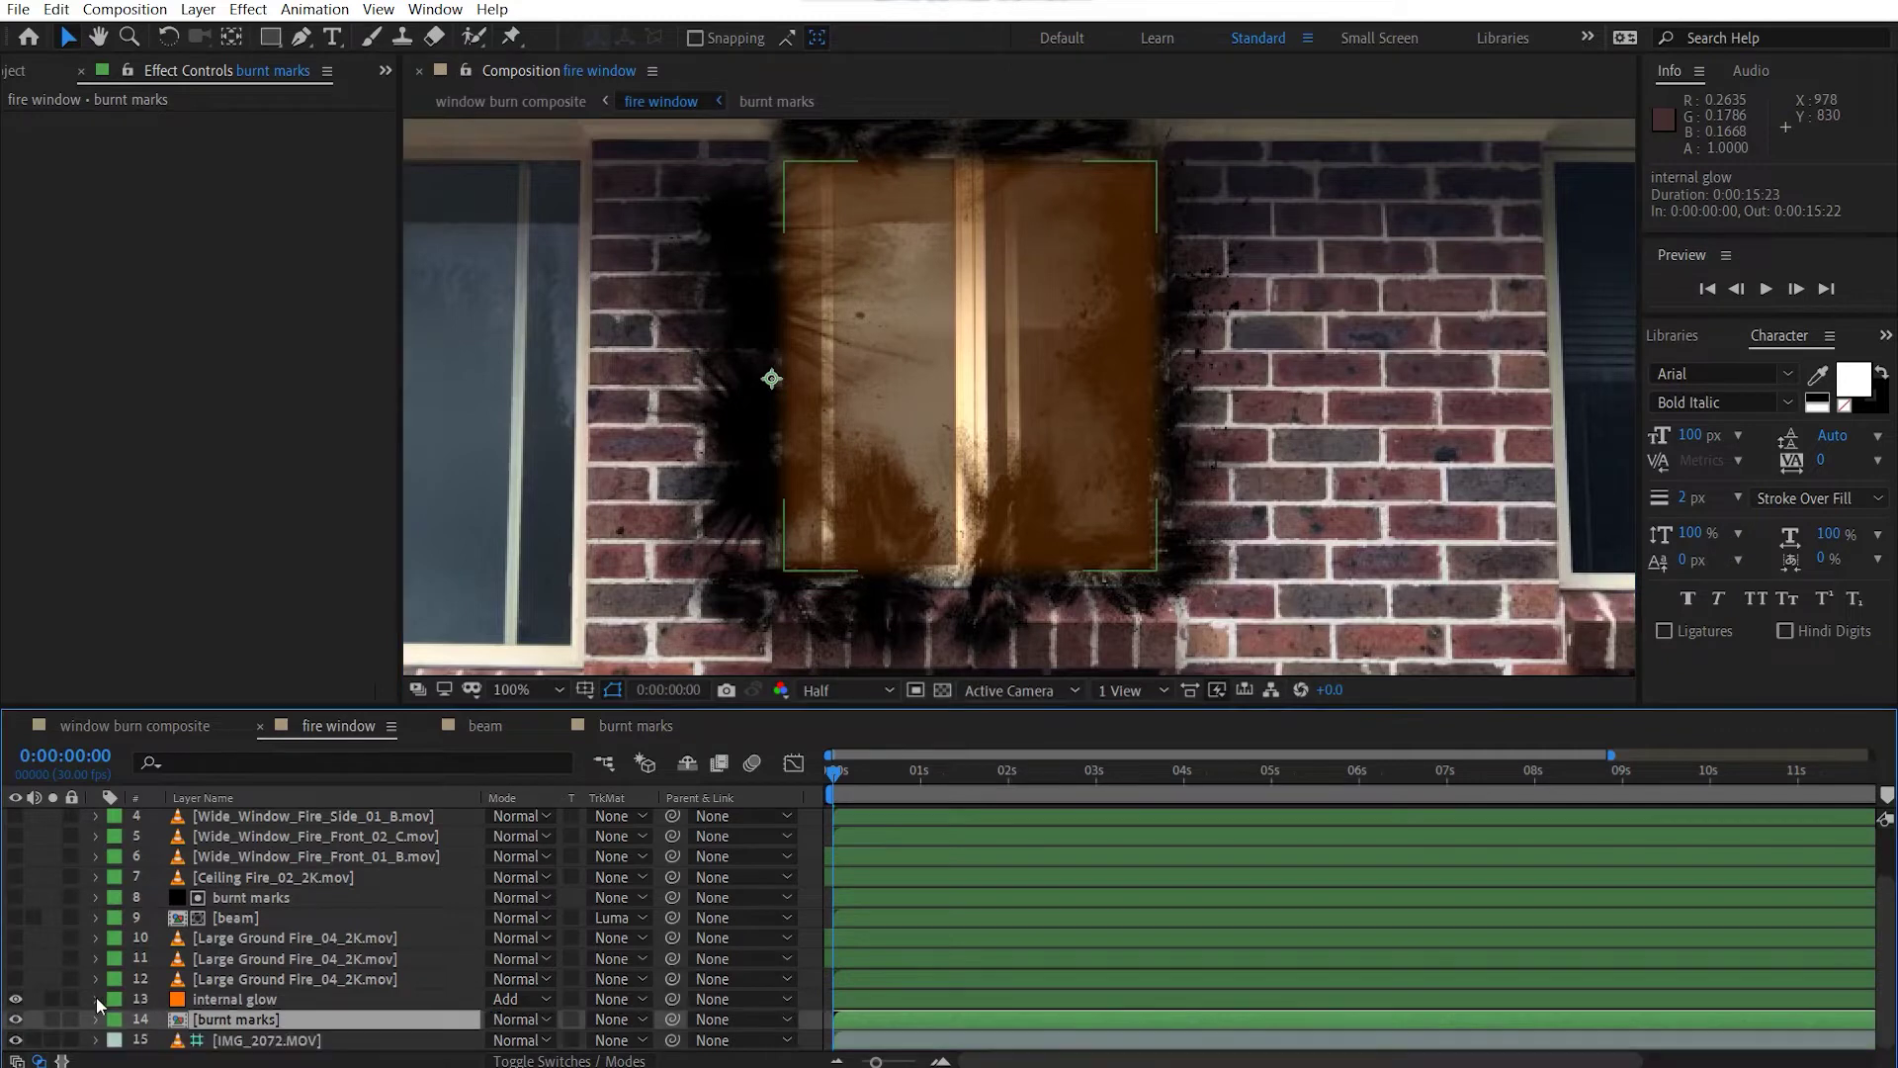
pyautogui.click(14, 979)
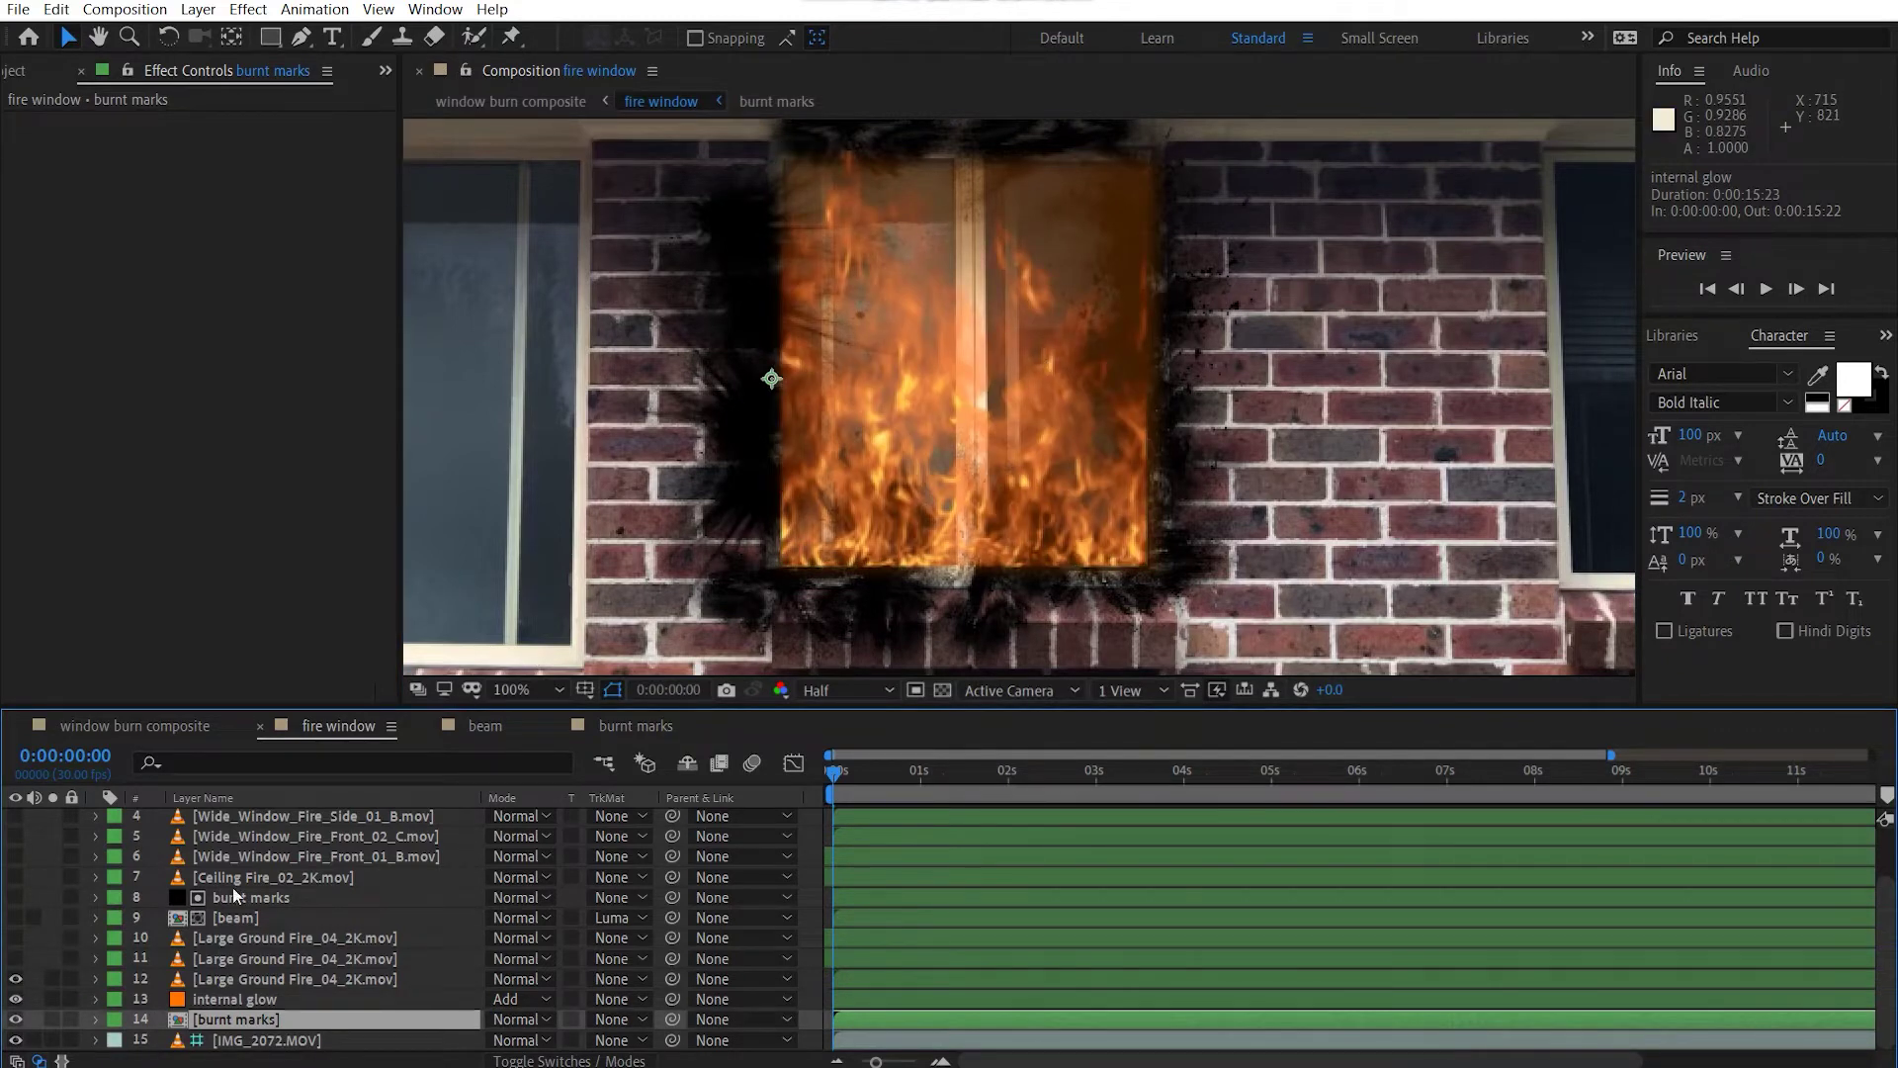
pyautogui.click(15, 958)
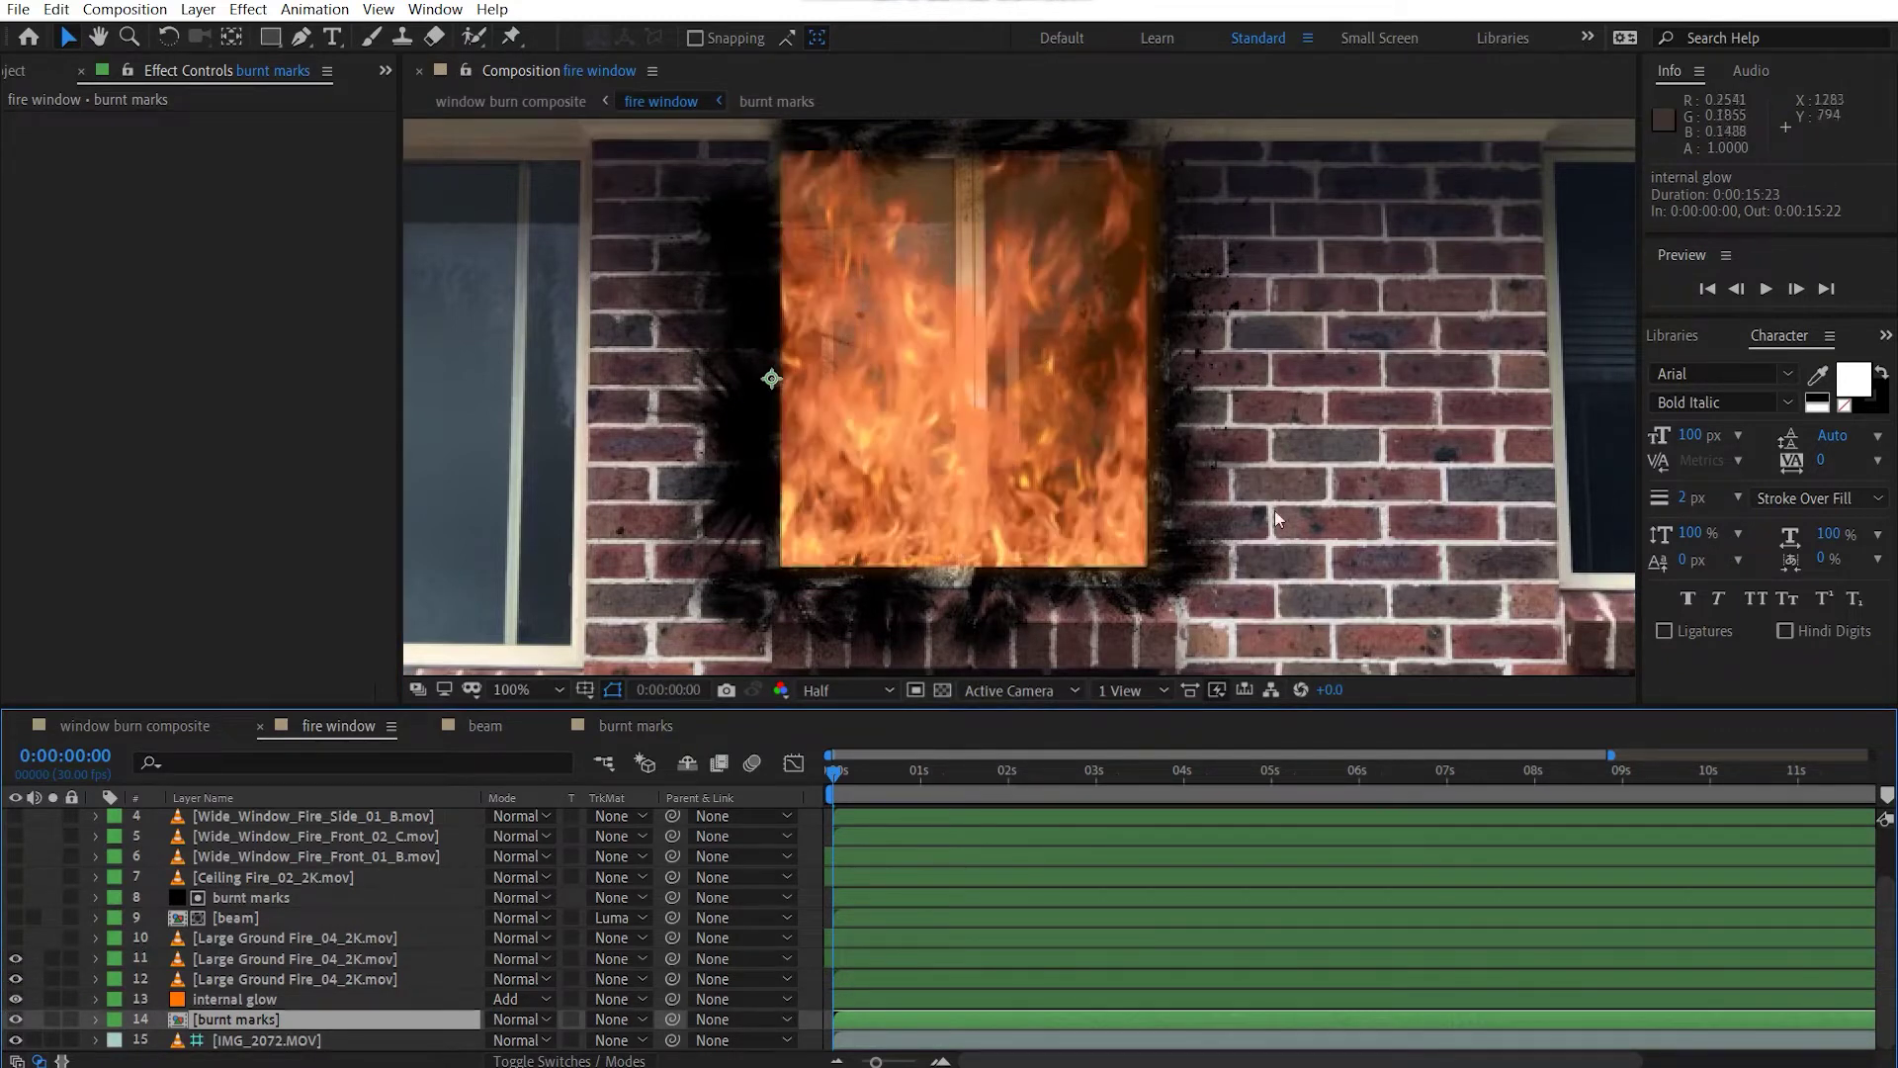
pyautogui.click(385, 957)
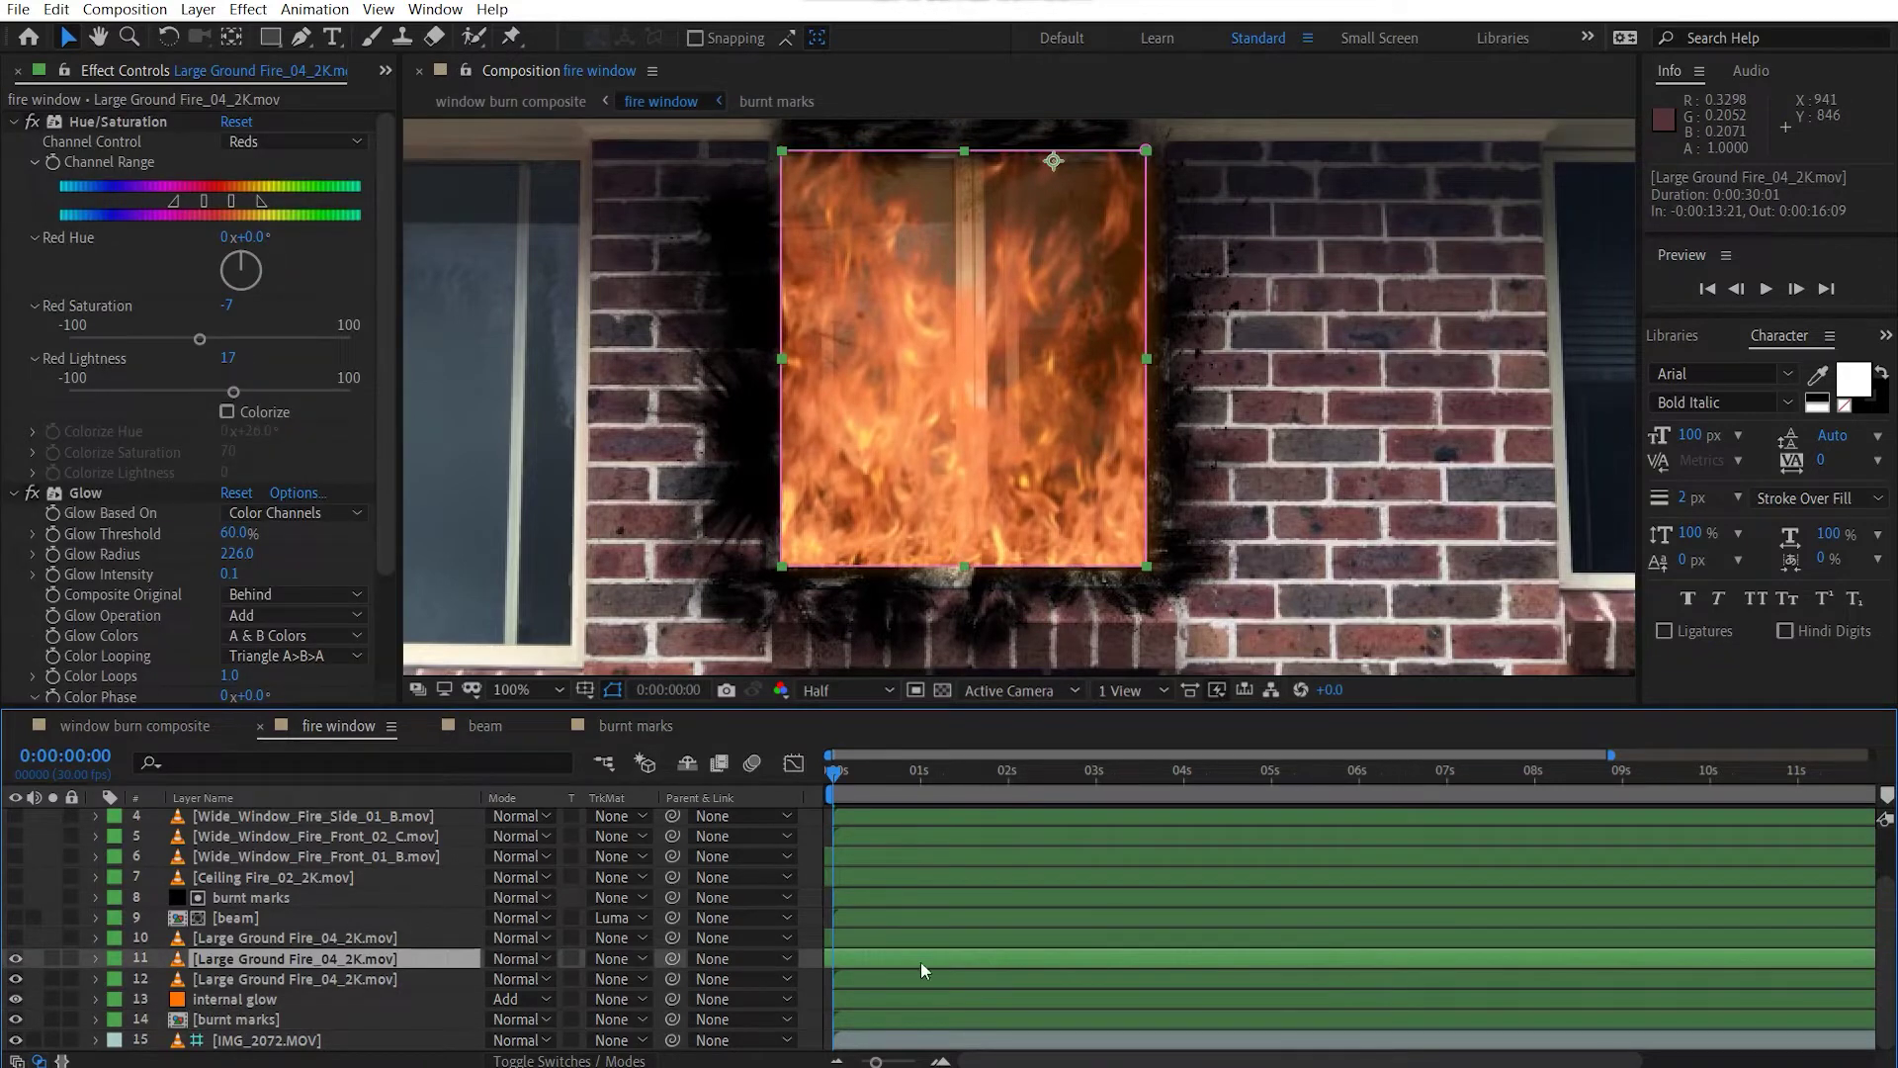
pyautogui.click(15, 937)
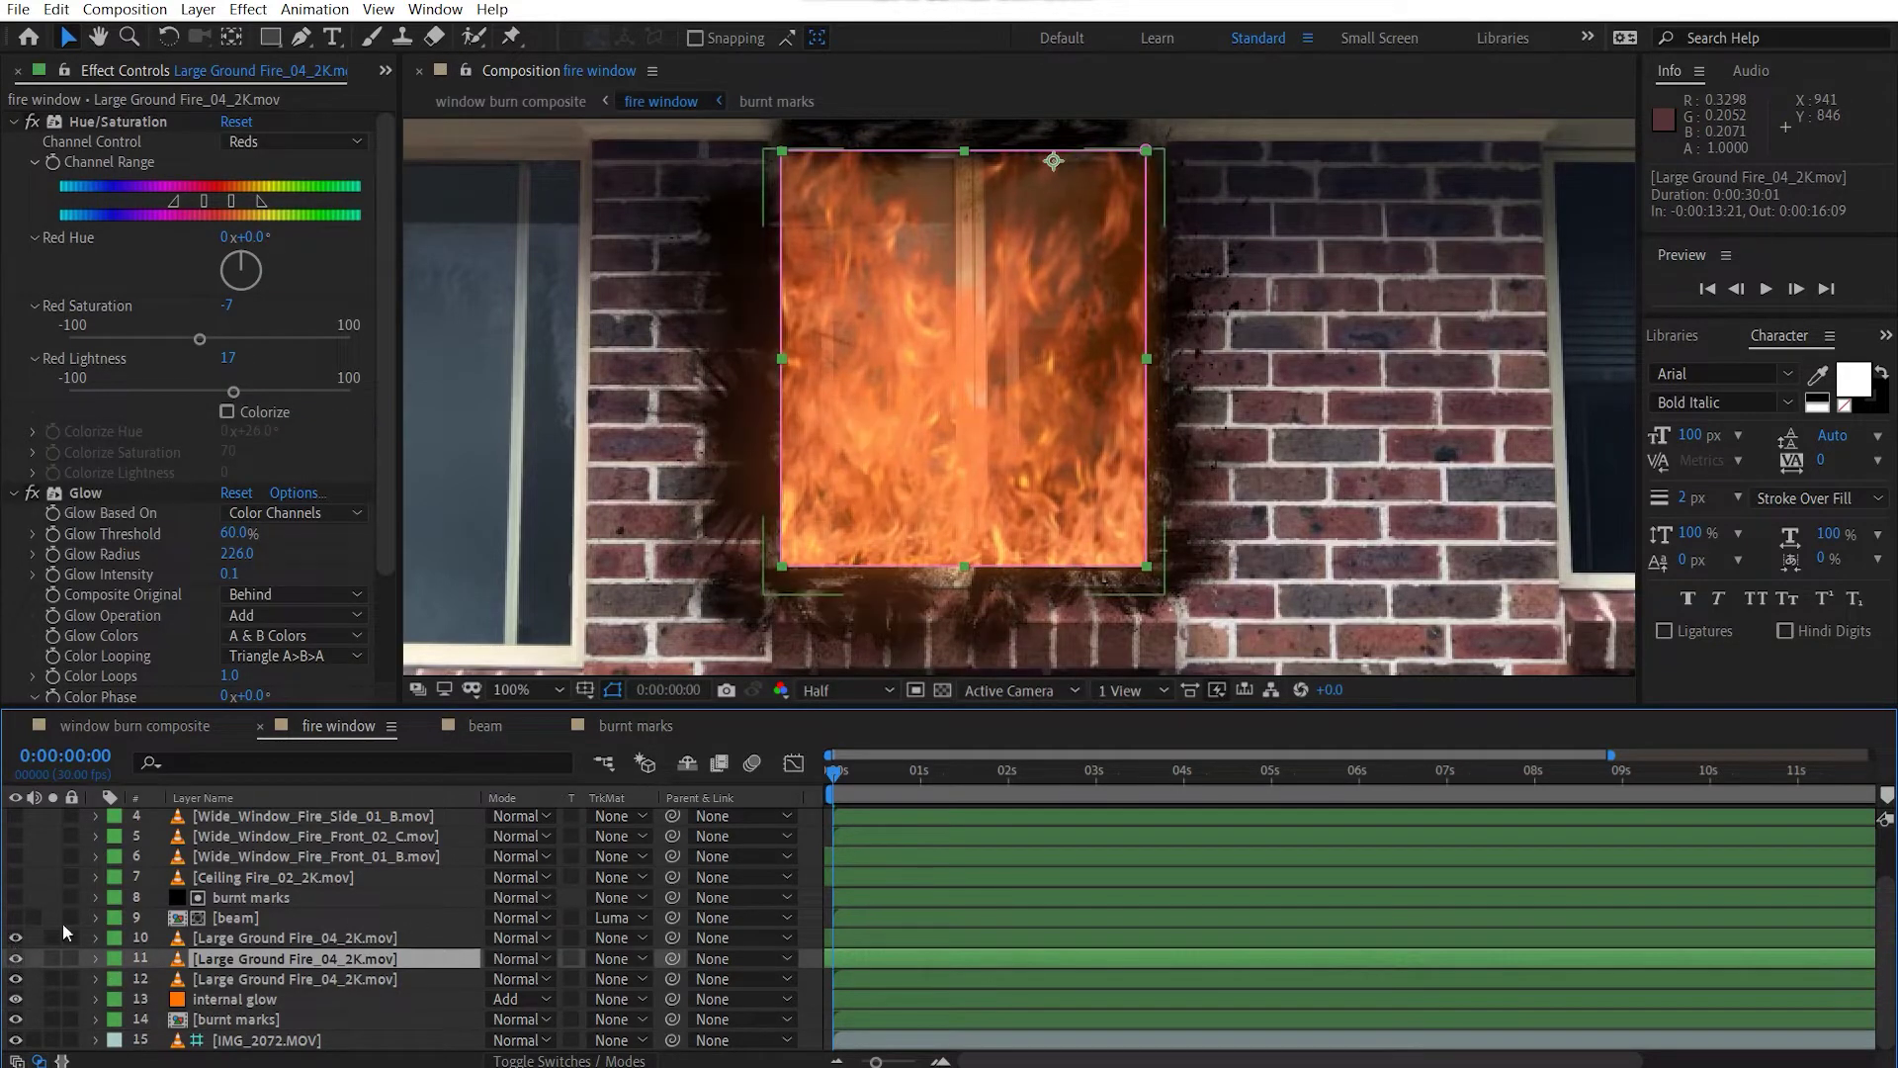
pyautogui.click(351, 935)
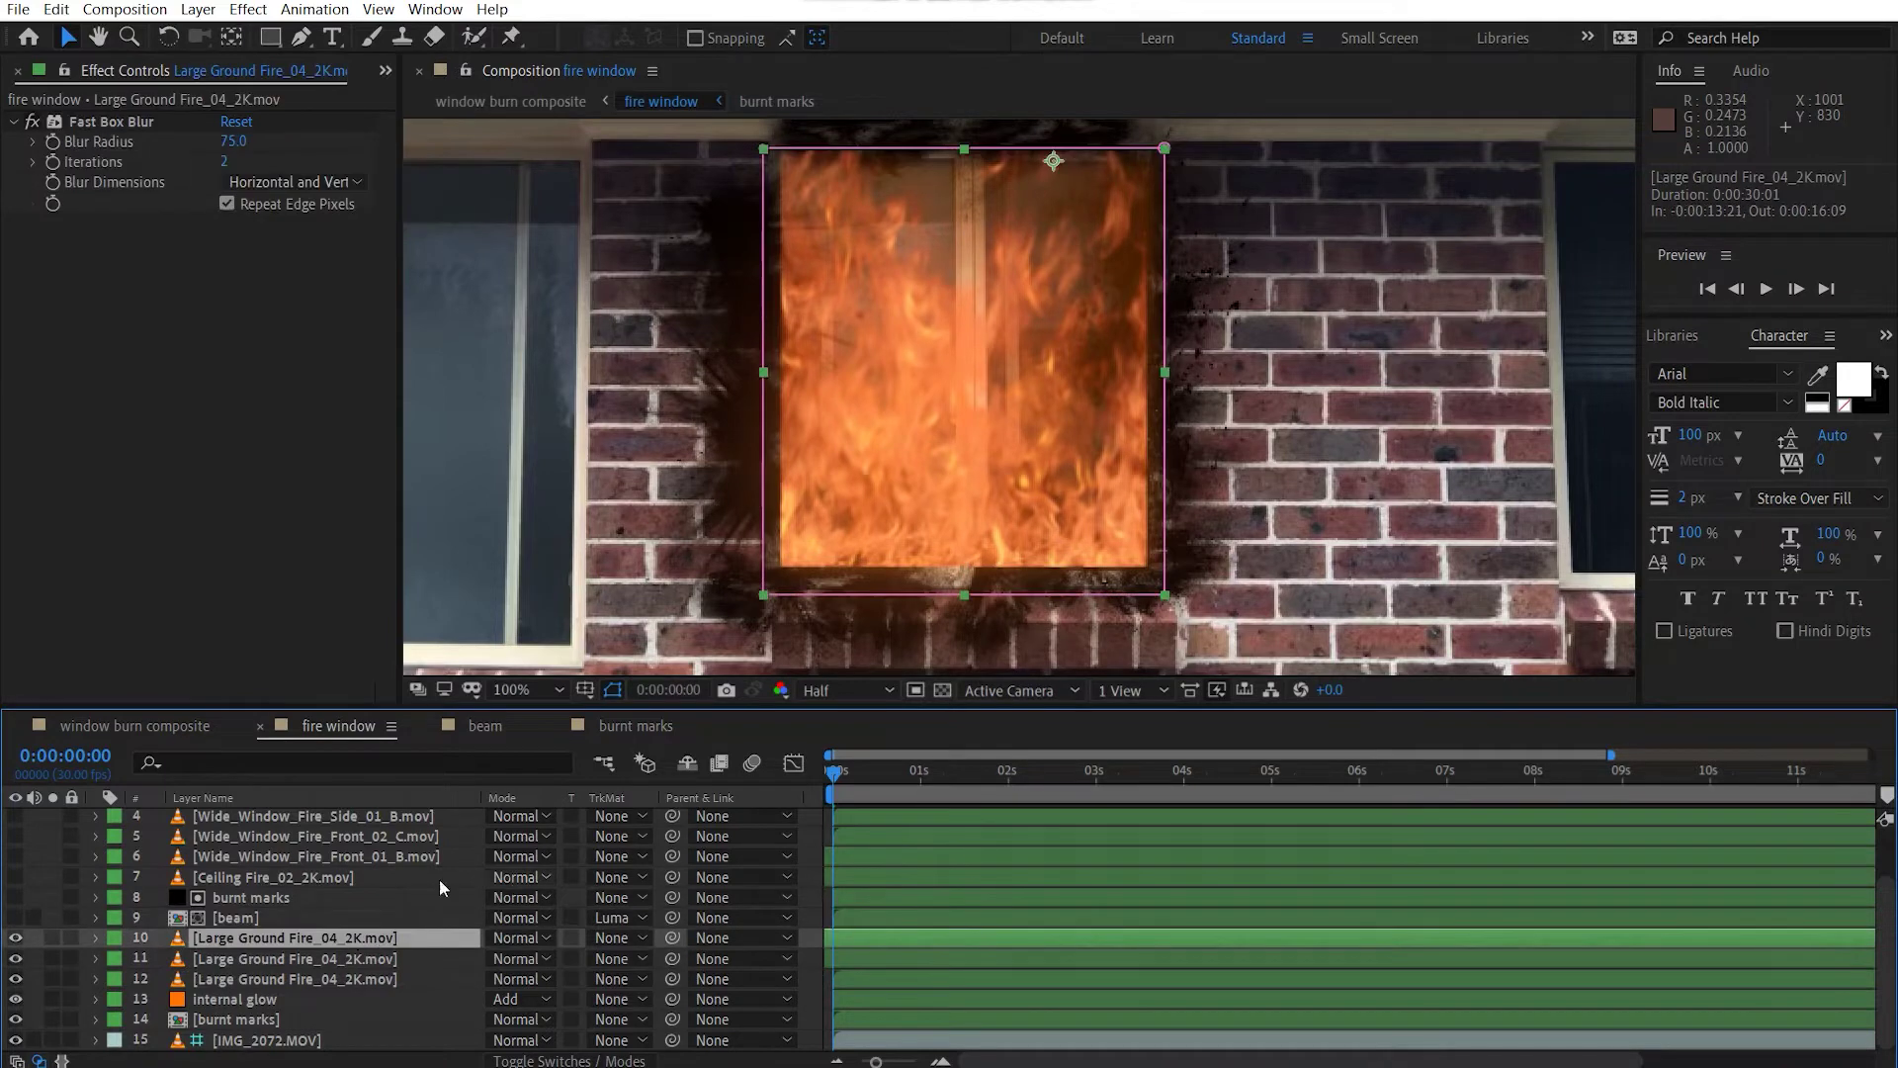
pyautogui.click(53, 937)
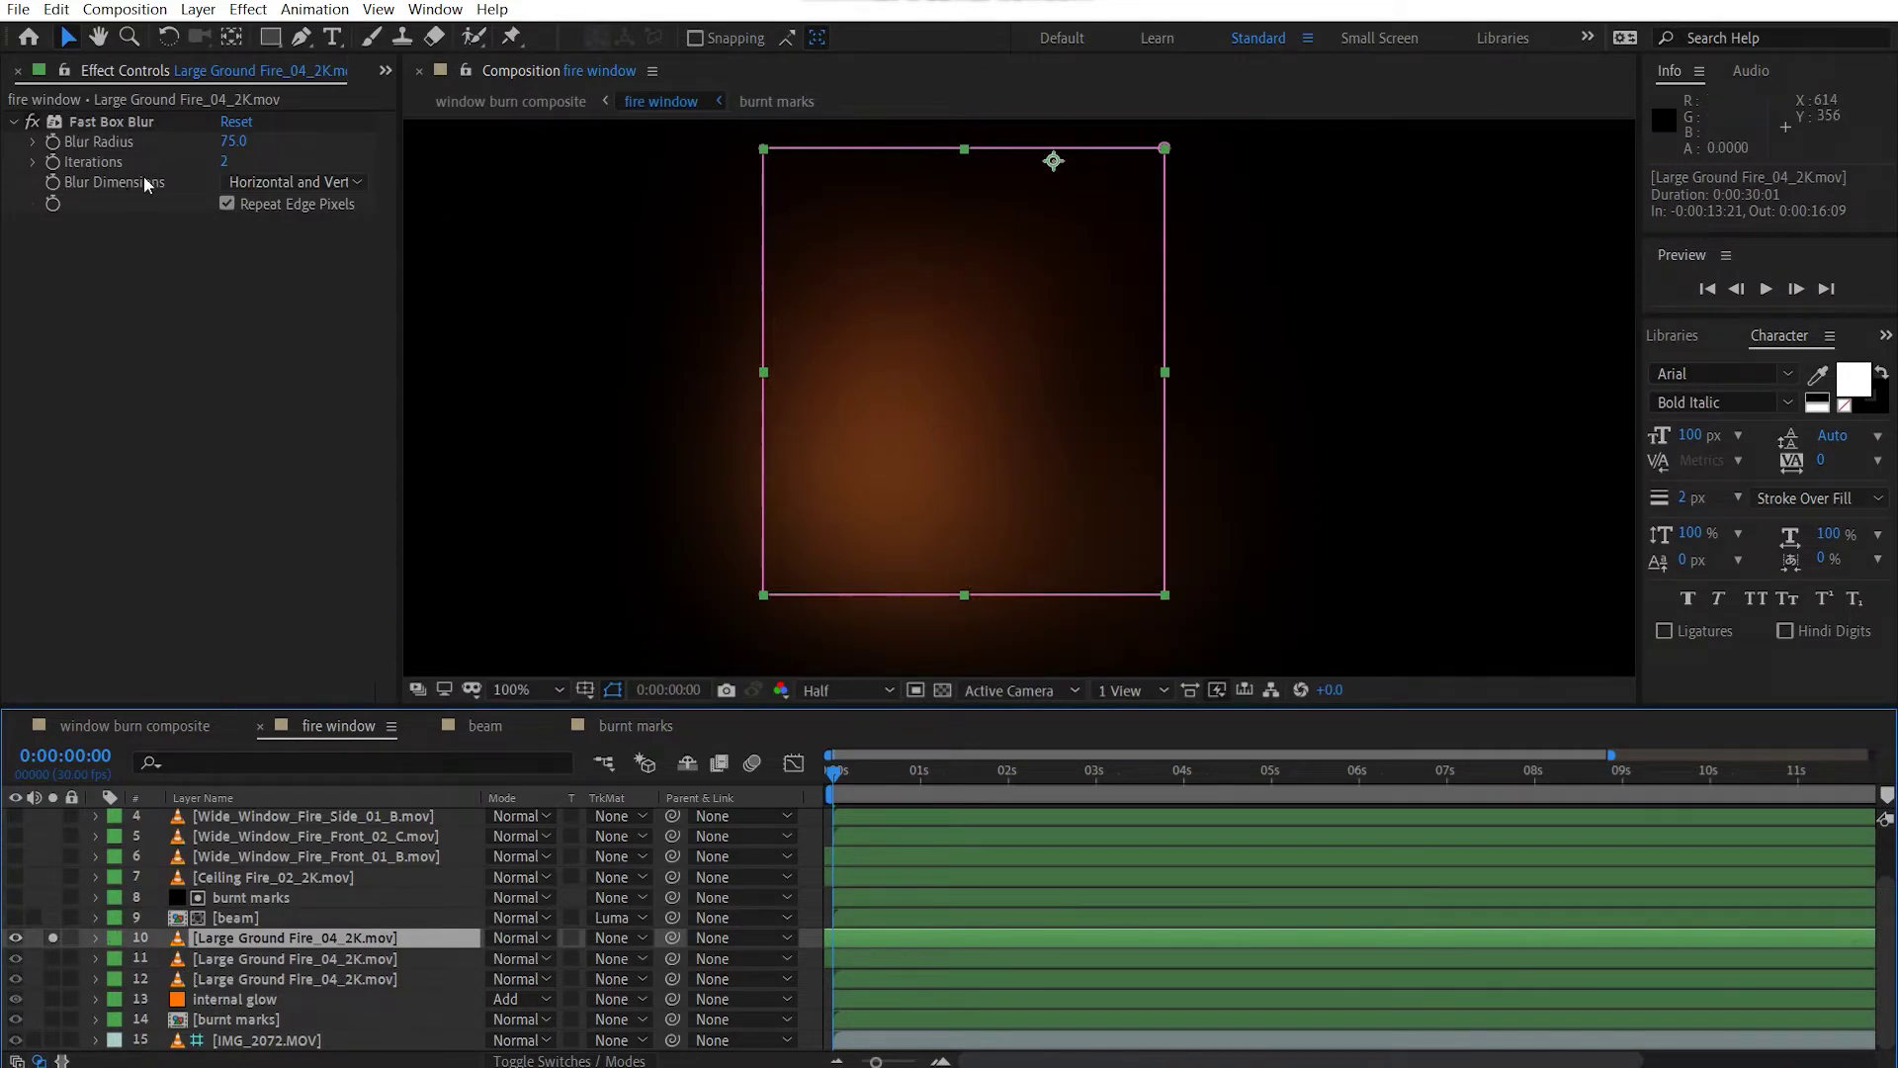
pyautogui.click(53, 937)
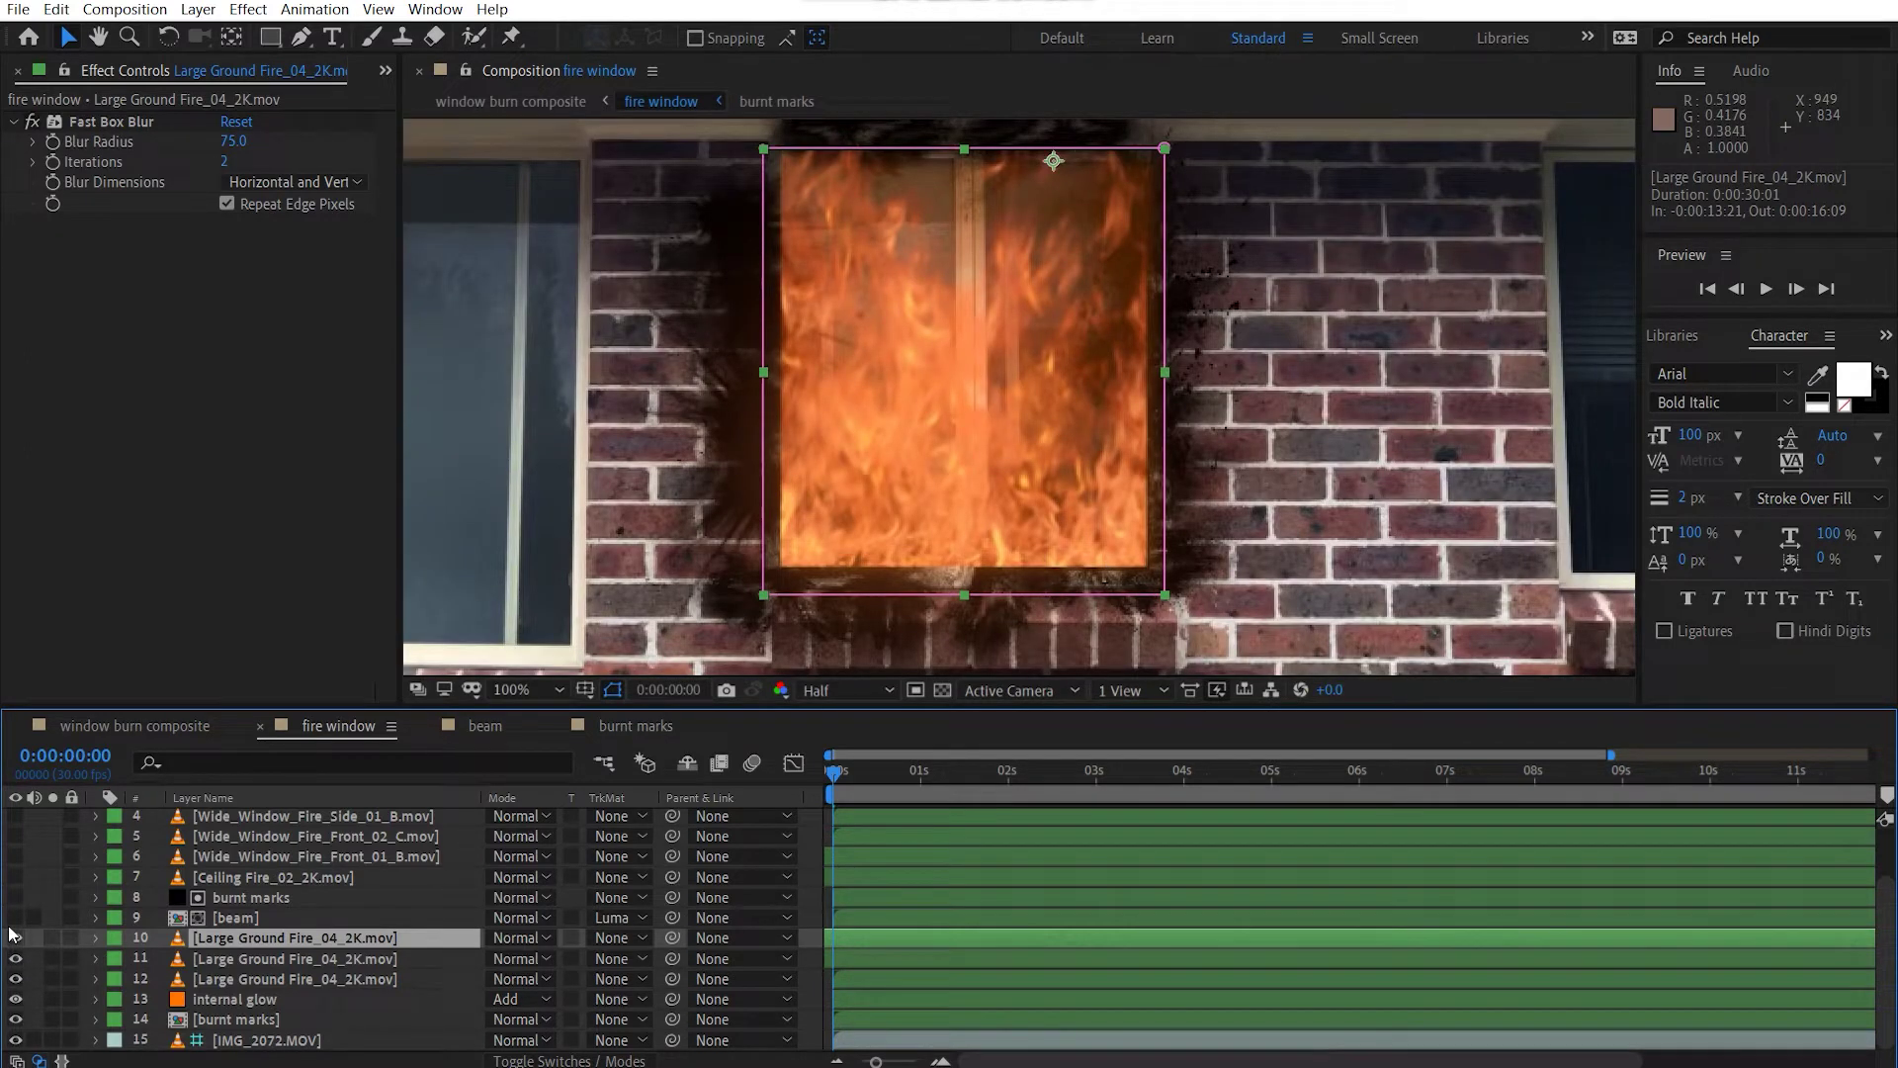
# Turn on the [beam] layer and recentre the view on the burning window.
pyautogui.click(15, 937)
pyautogui.click(15, 917)
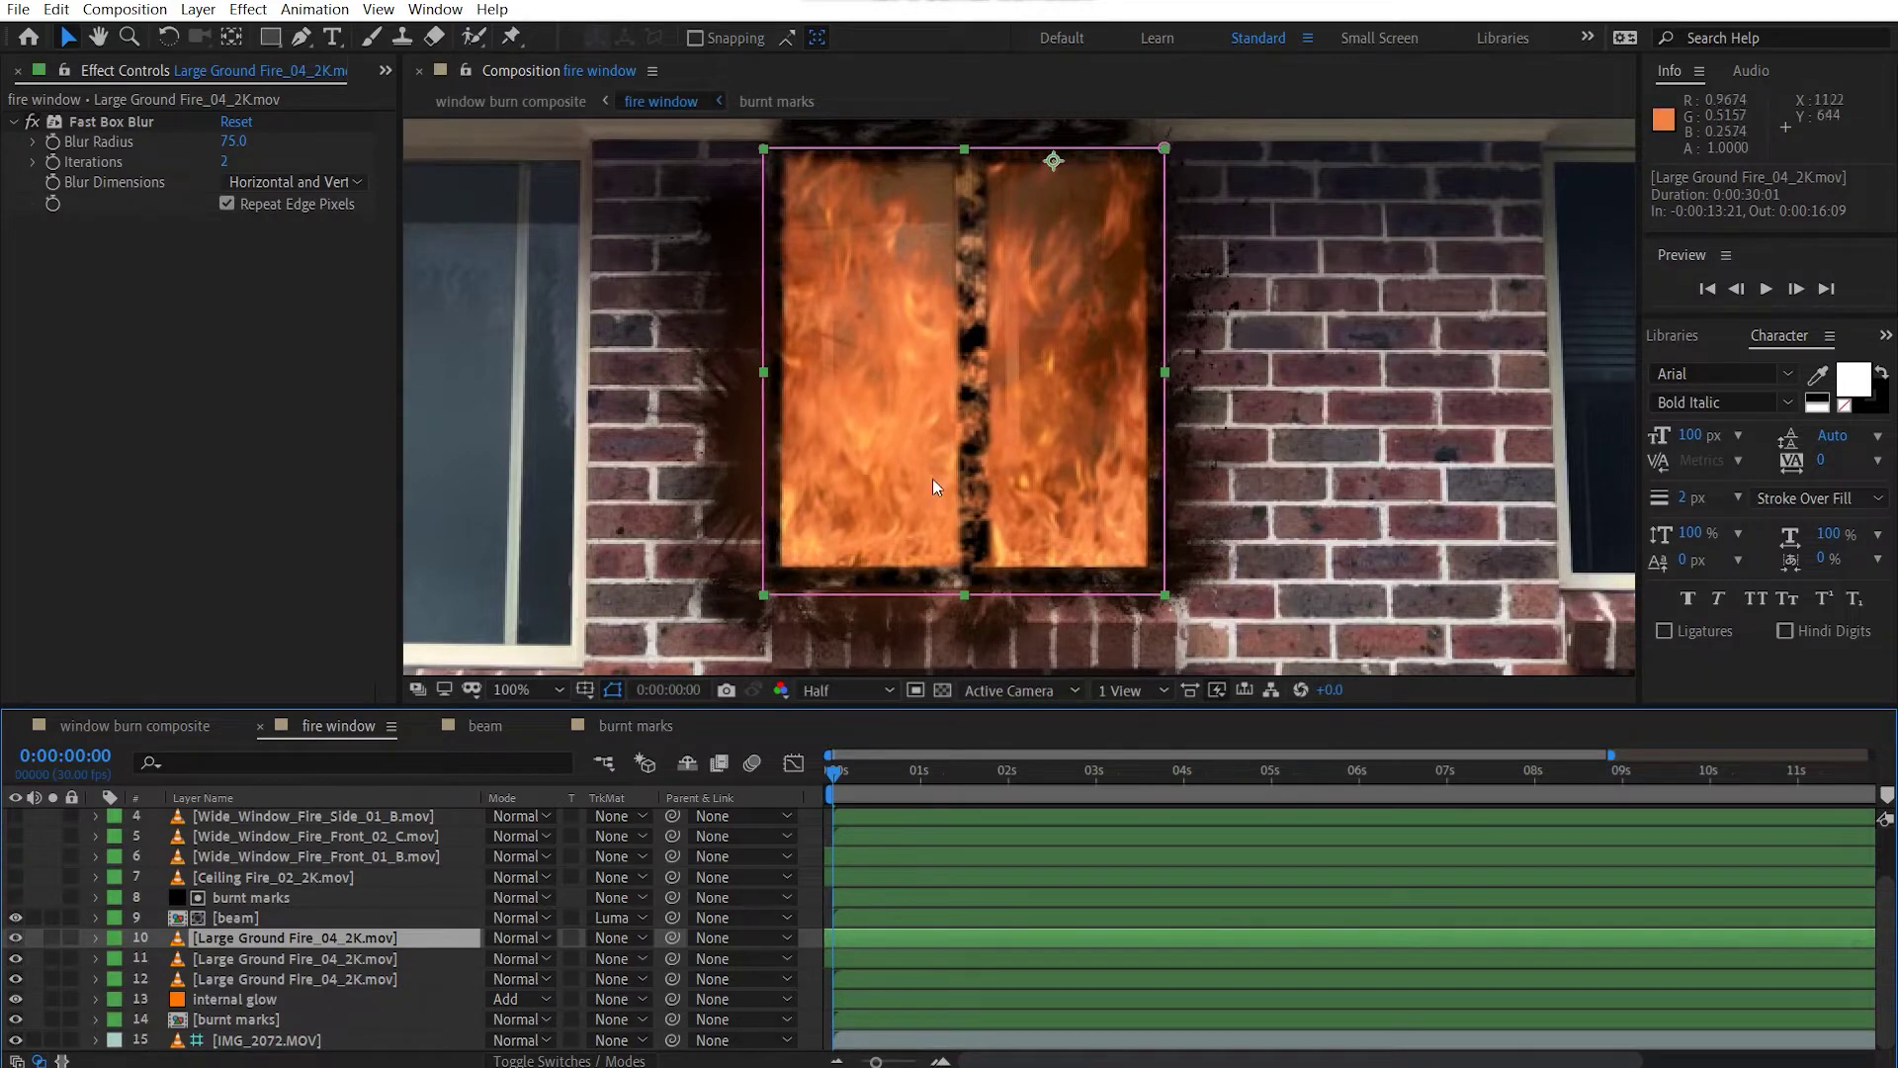
pyautogui.moveTo(891, 472); pyautogui.dragTo(818, 511)
pyautogui.scroll(2, 818, 511)
pyautogui.scroll(-2, 780, 465)
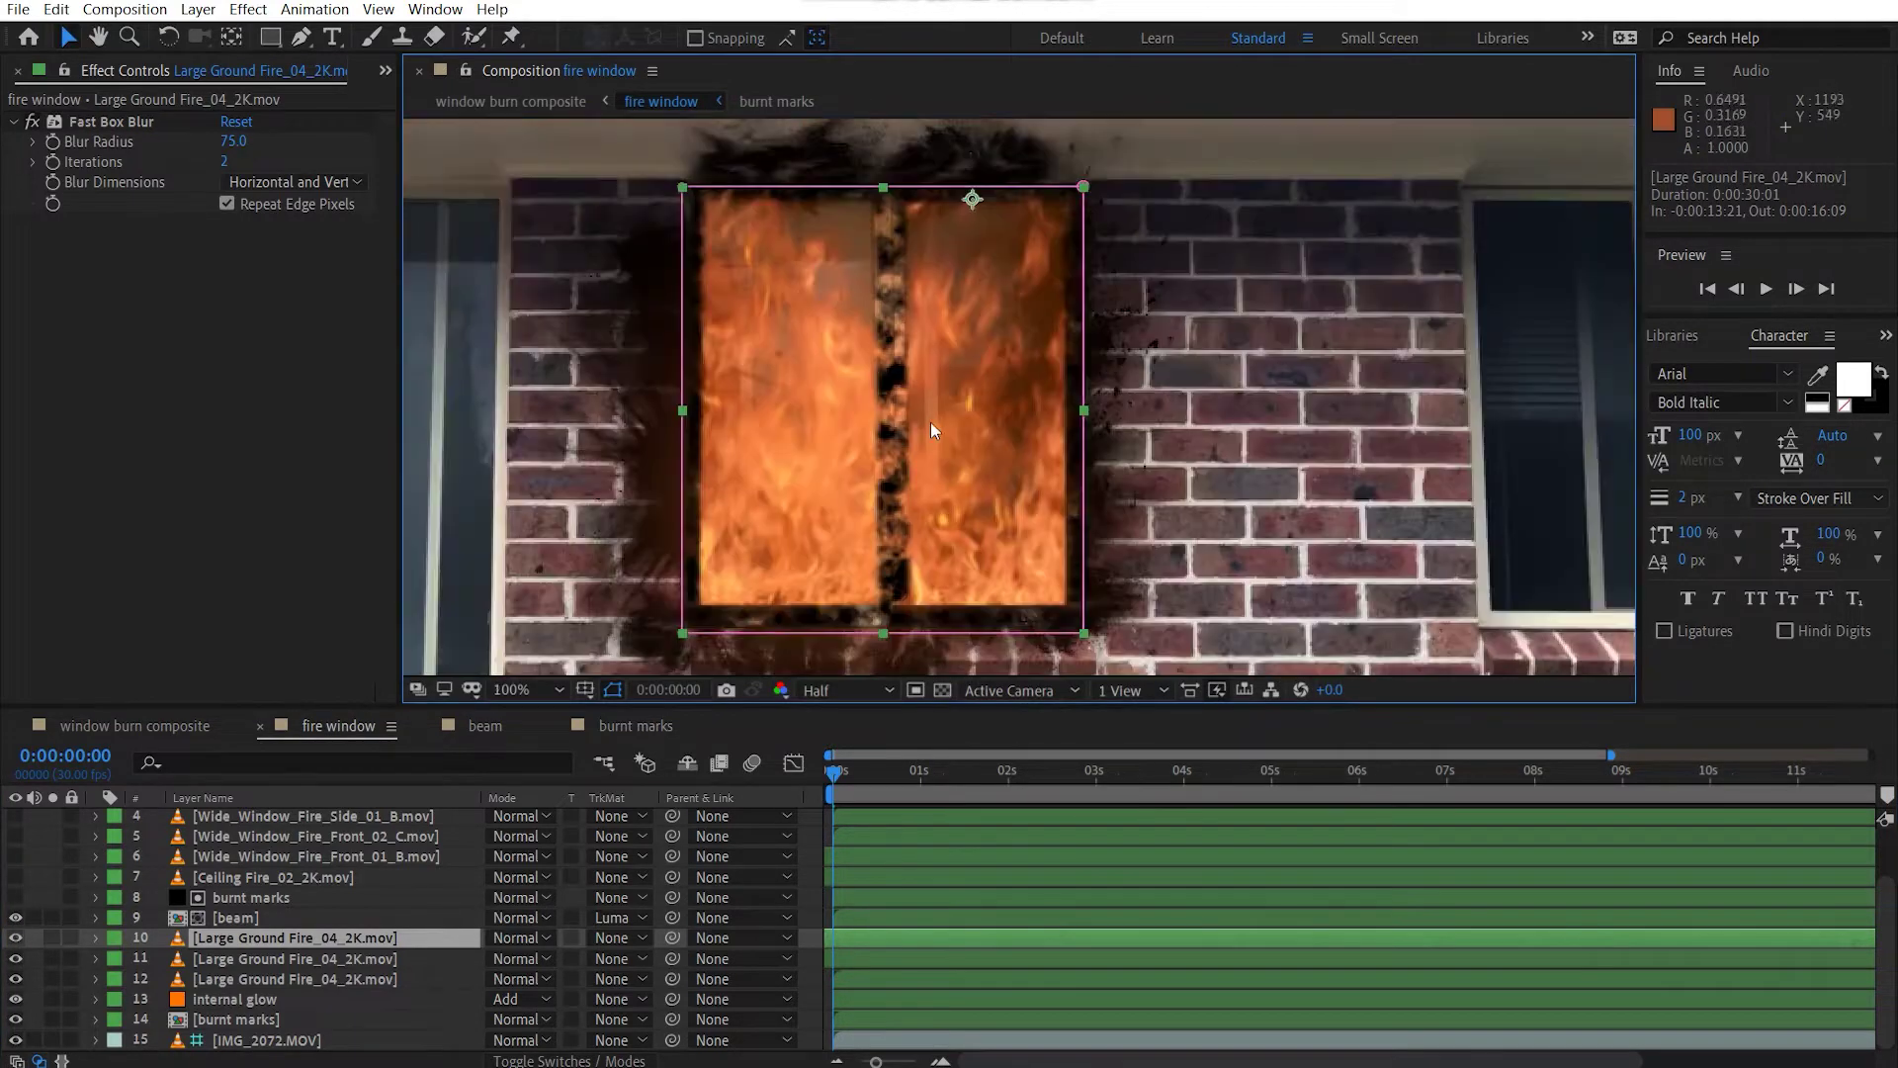
pyautogui.moveTo(929, 421); pyautogui.dragTo(1064, 410)
# In the beam precomp, set beams' track matte from None to Alpha Matte 'Red Solid 1', then return to fire window.
pyautogui.doubleClick(239, 919)
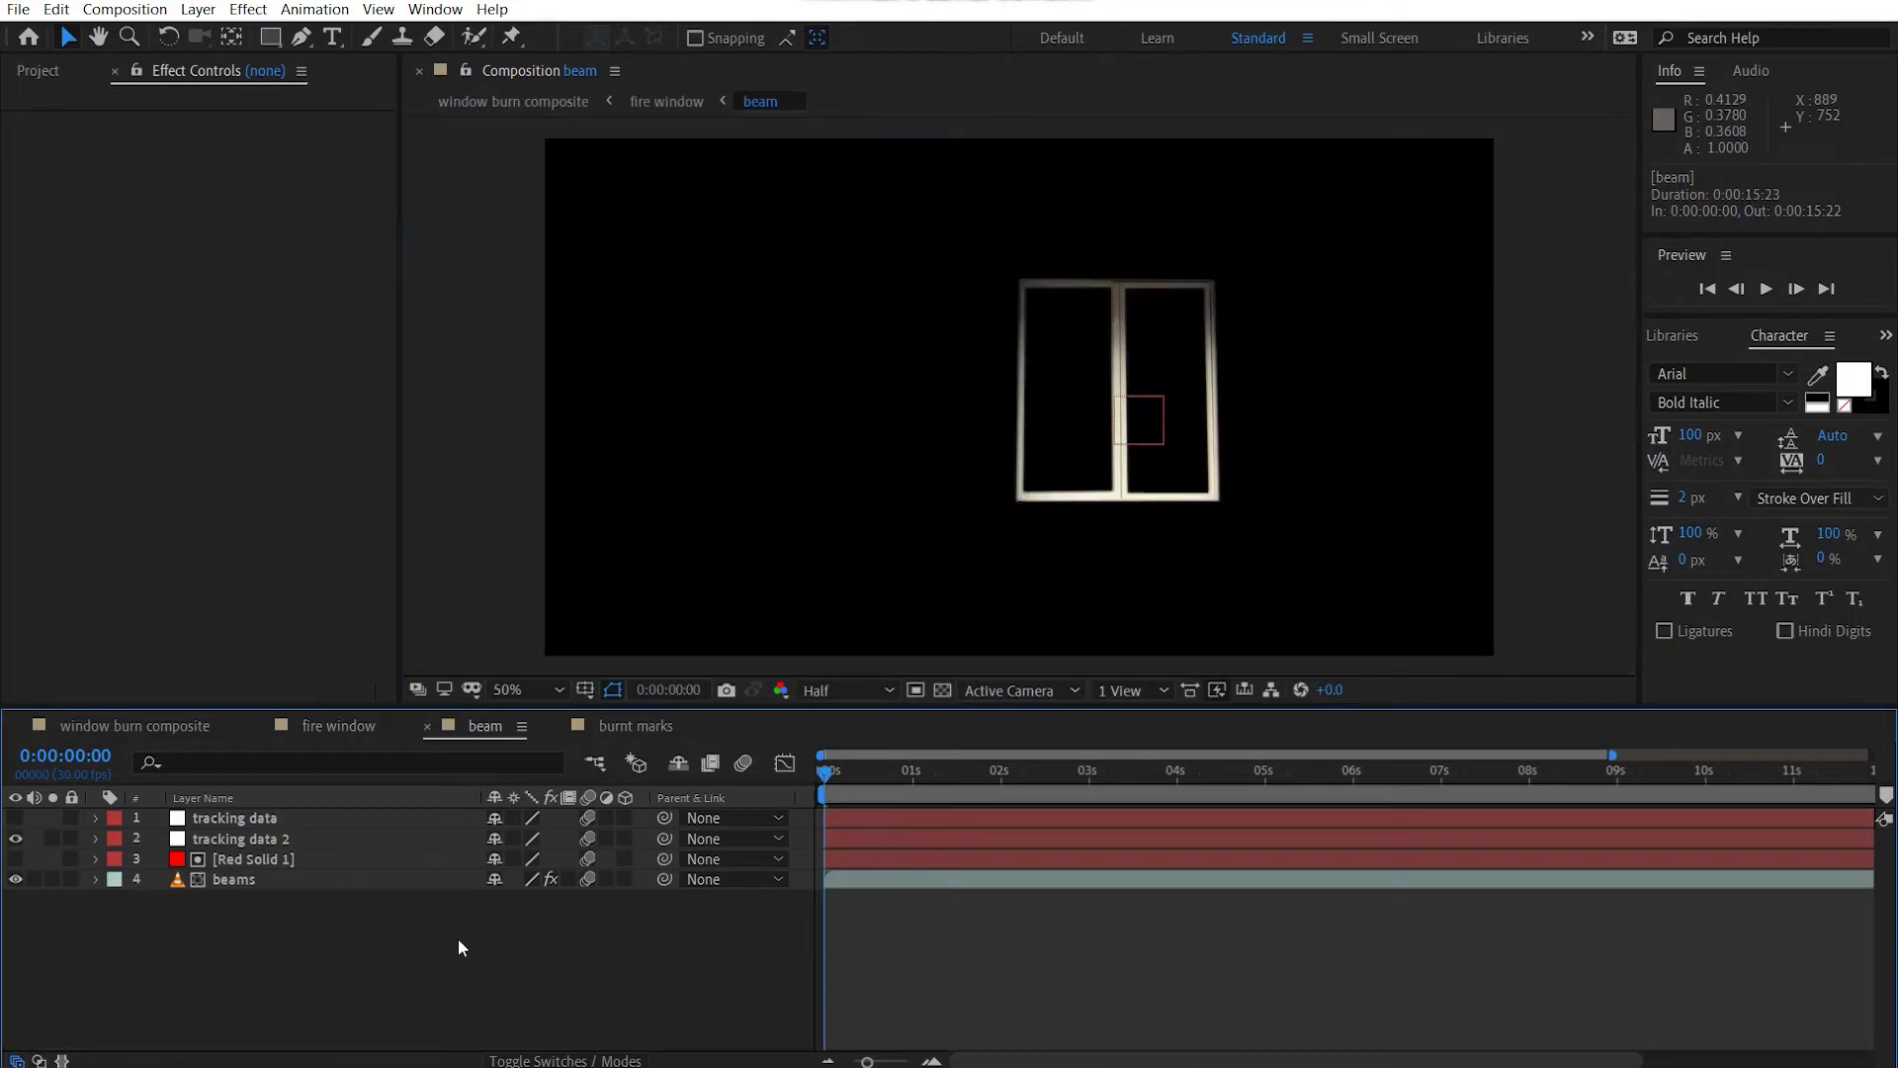
pyautogui.scroll(4, 1072, 413)
pyautogui.scroll(-2, 1005, 412)
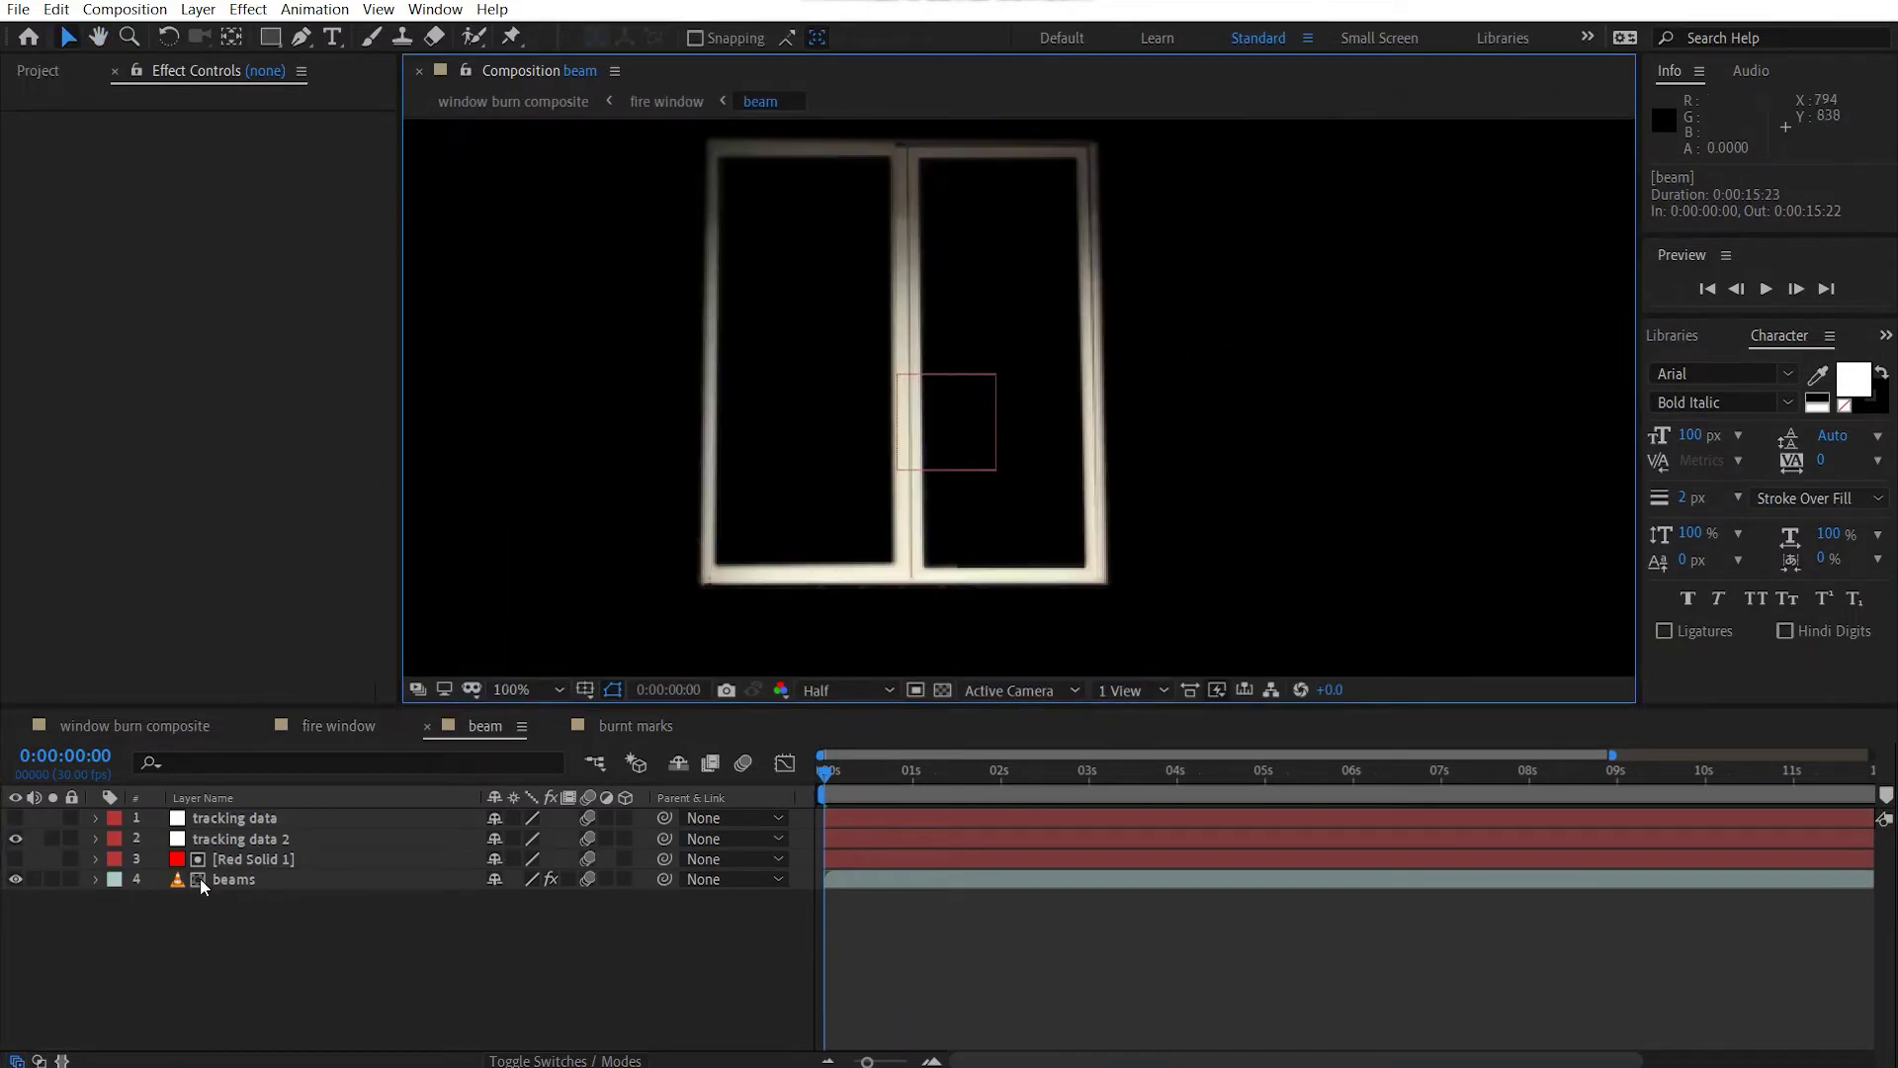
pyautogui.press('KP_3')
pyautogui.click(247, 879)
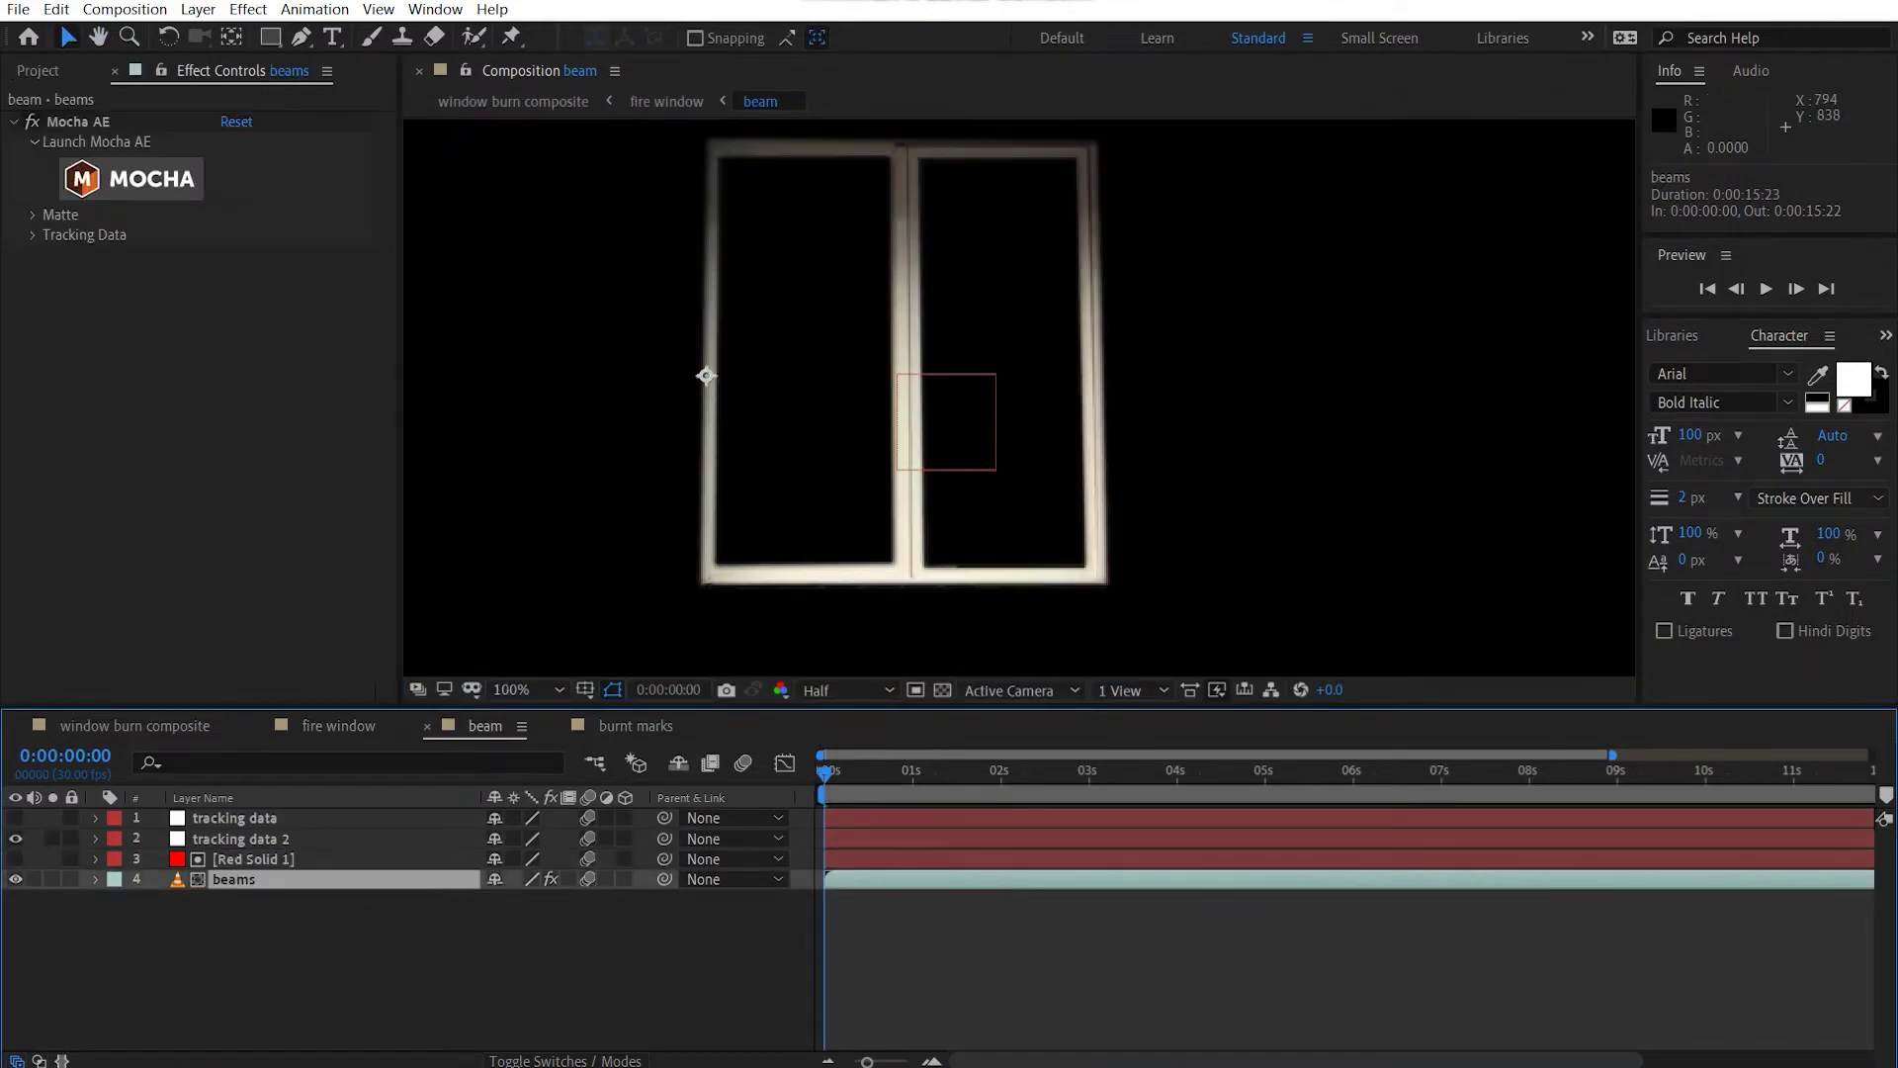
pyautogui.click(558, 1059)
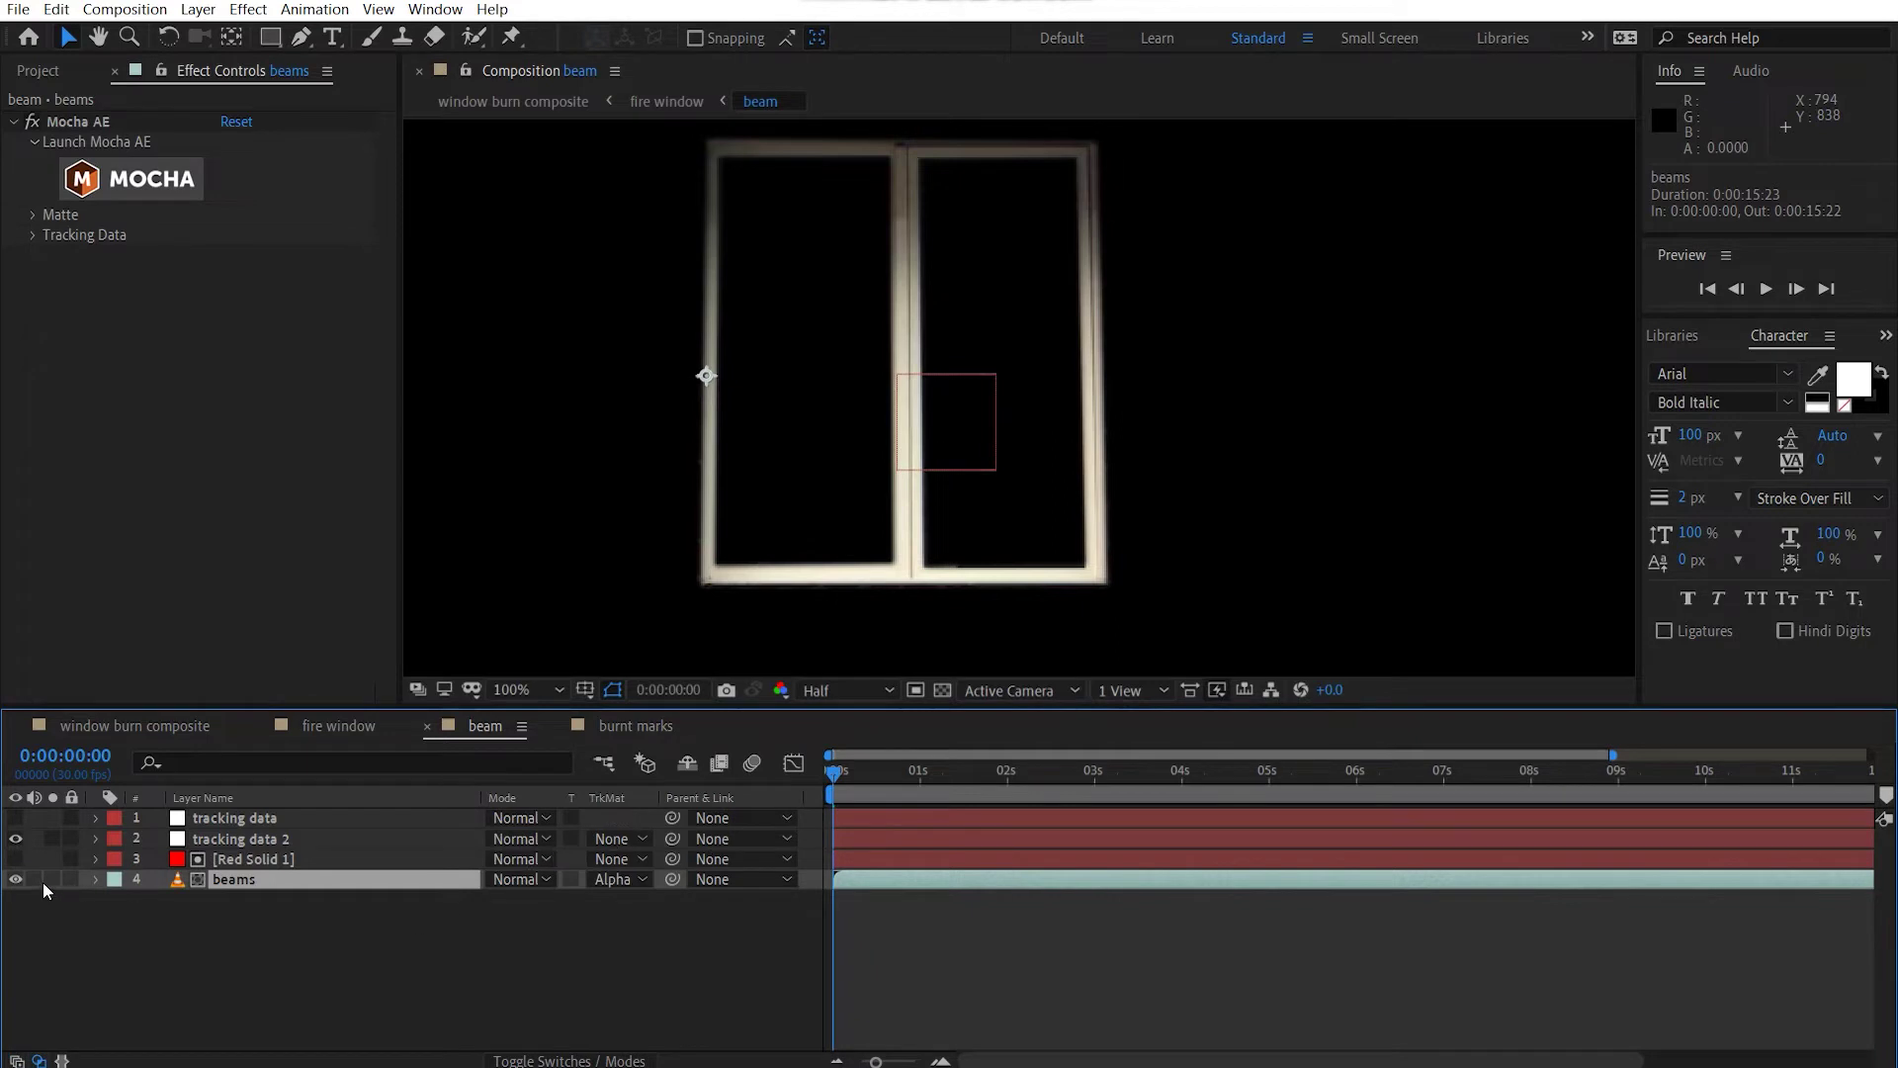
pyautogui.click(613, 879)
pyautogui.click(652, 901)
pyautogui.click(15, 858)
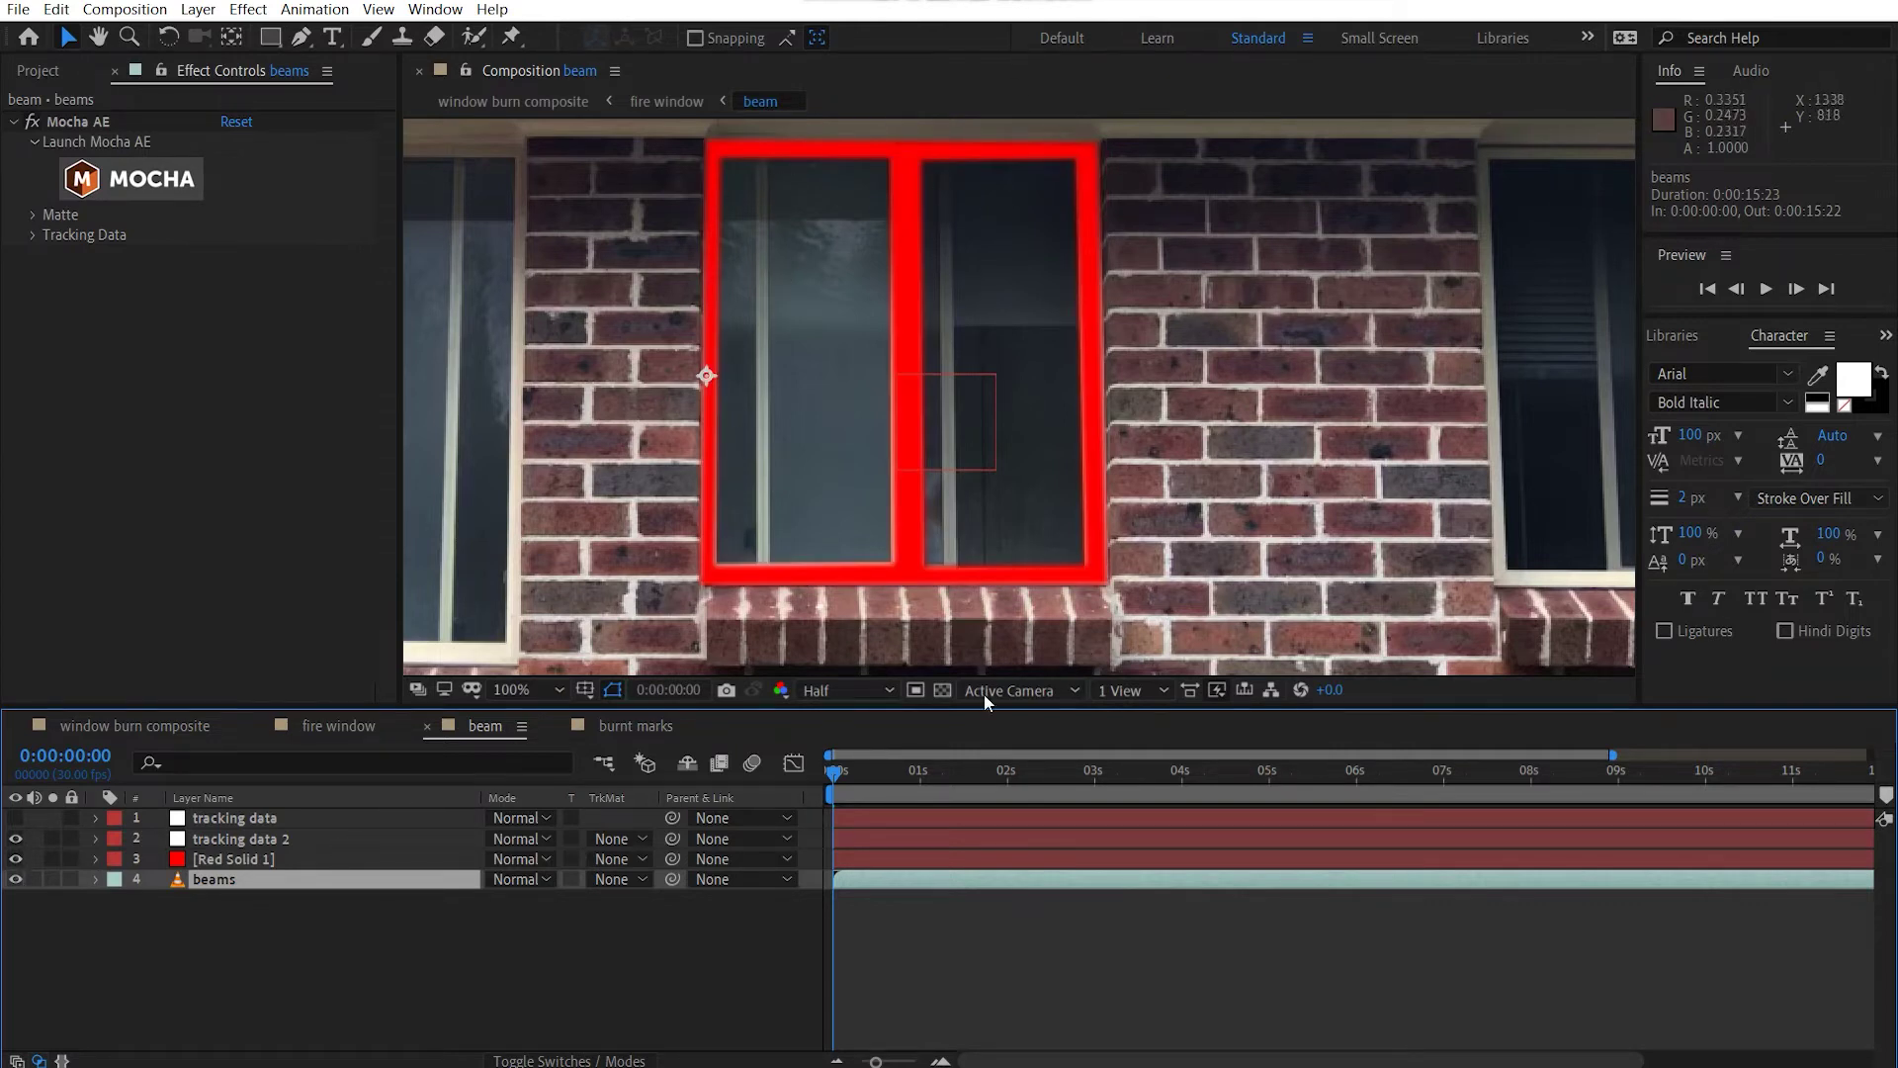
pyautogui.click(613, 879)
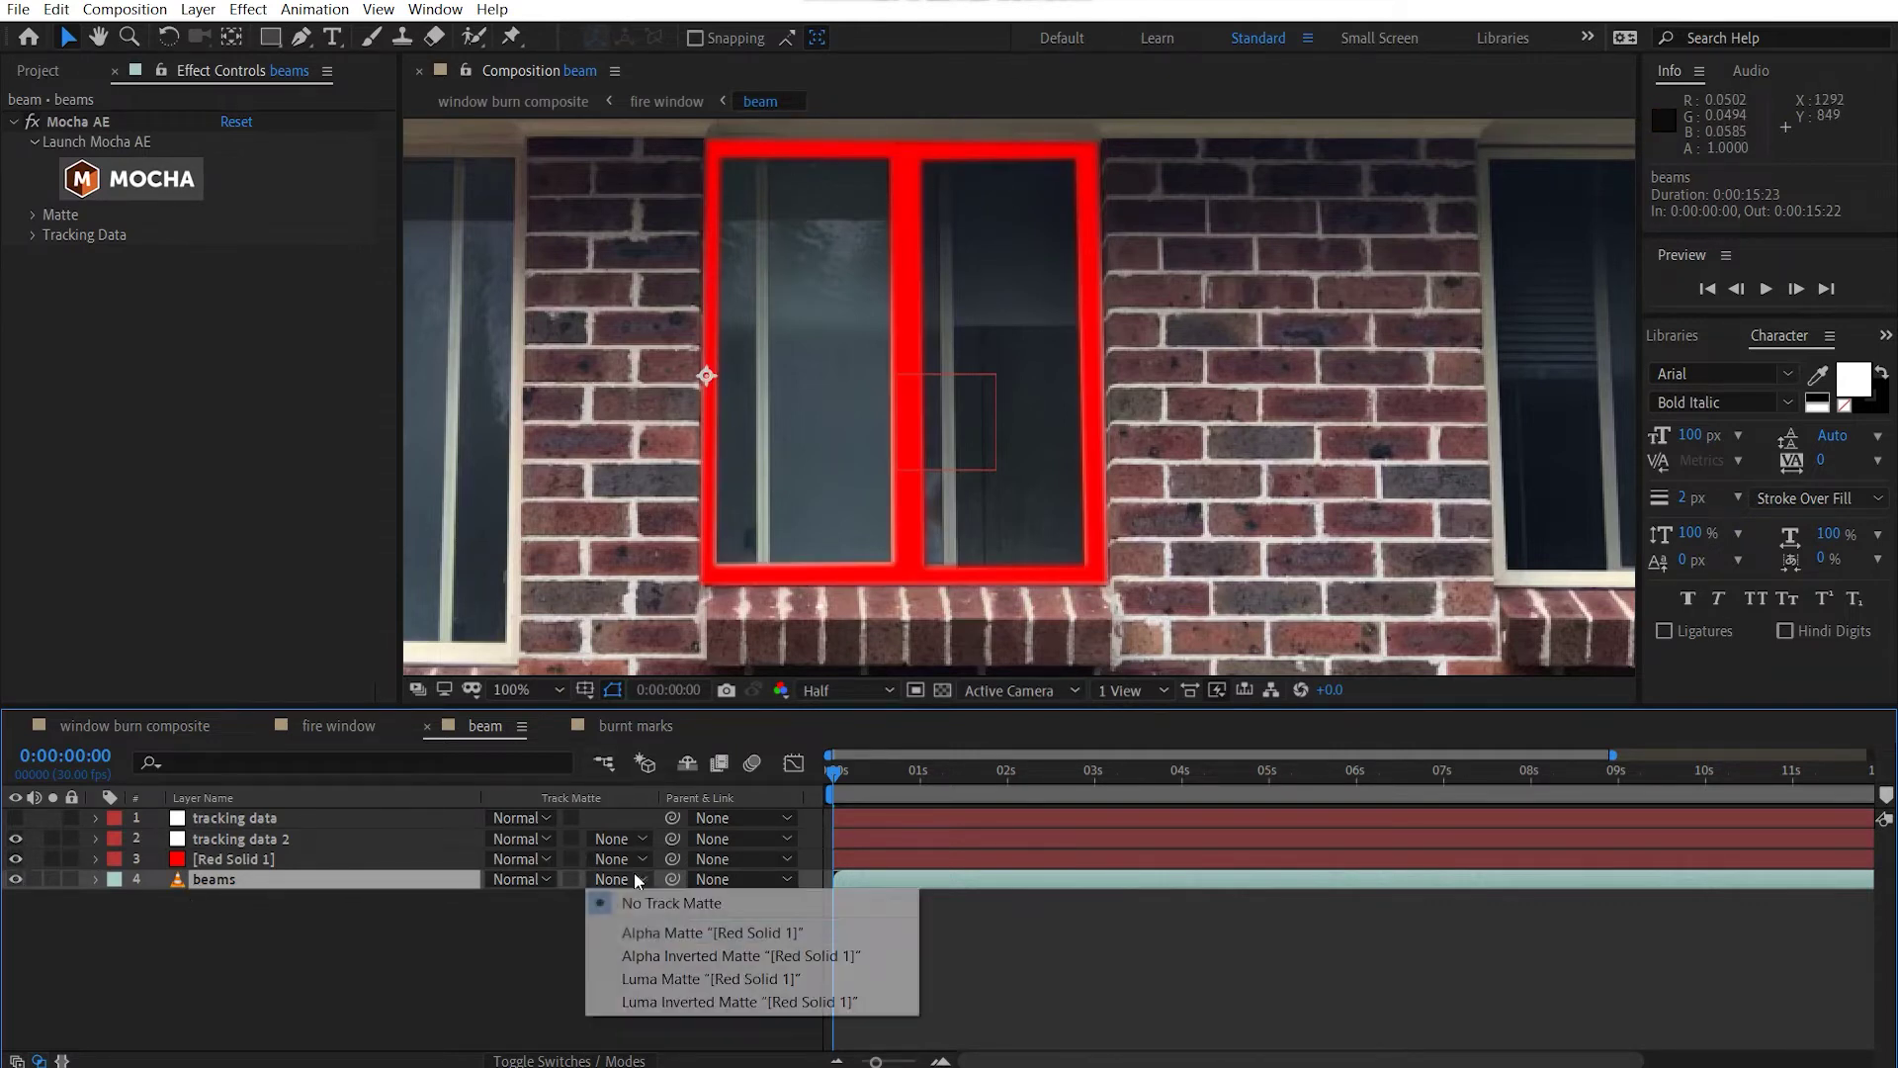
pyautogui.click(633, 934)
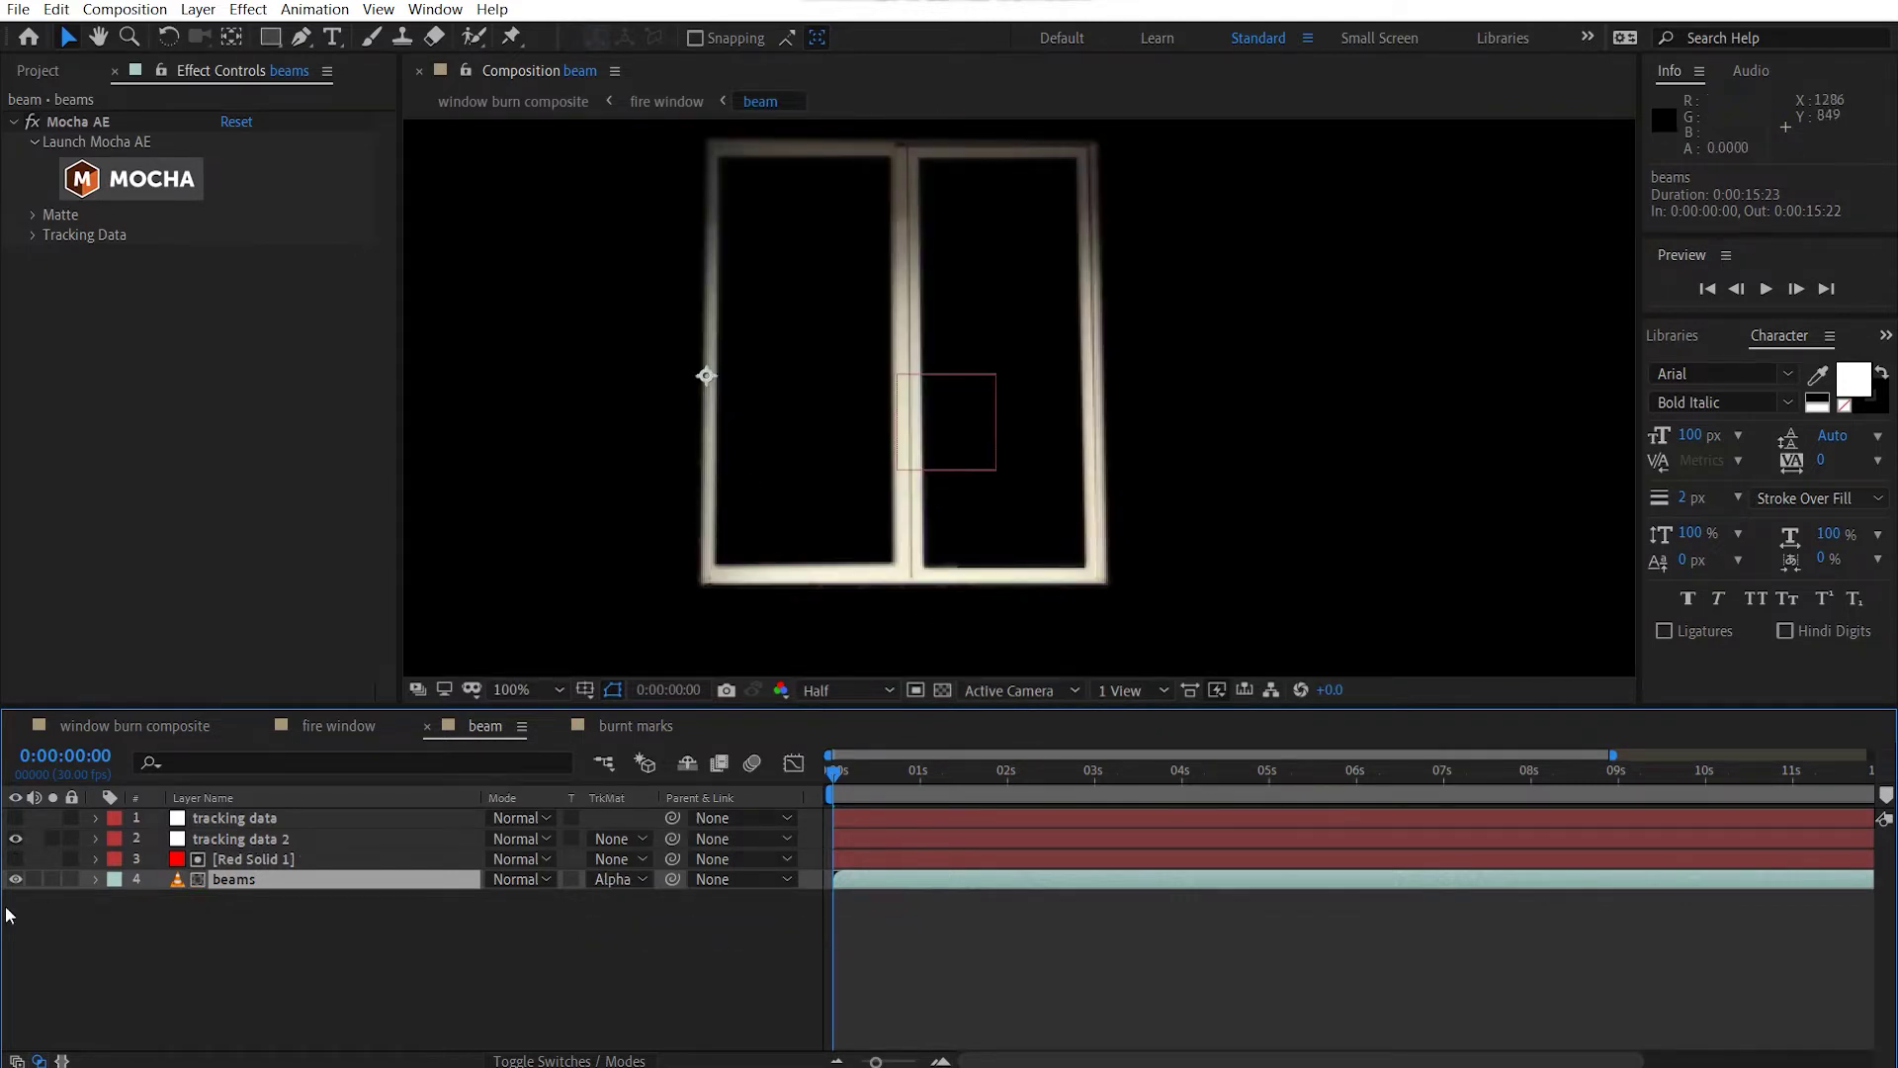
pyautogui.click(384, 731)
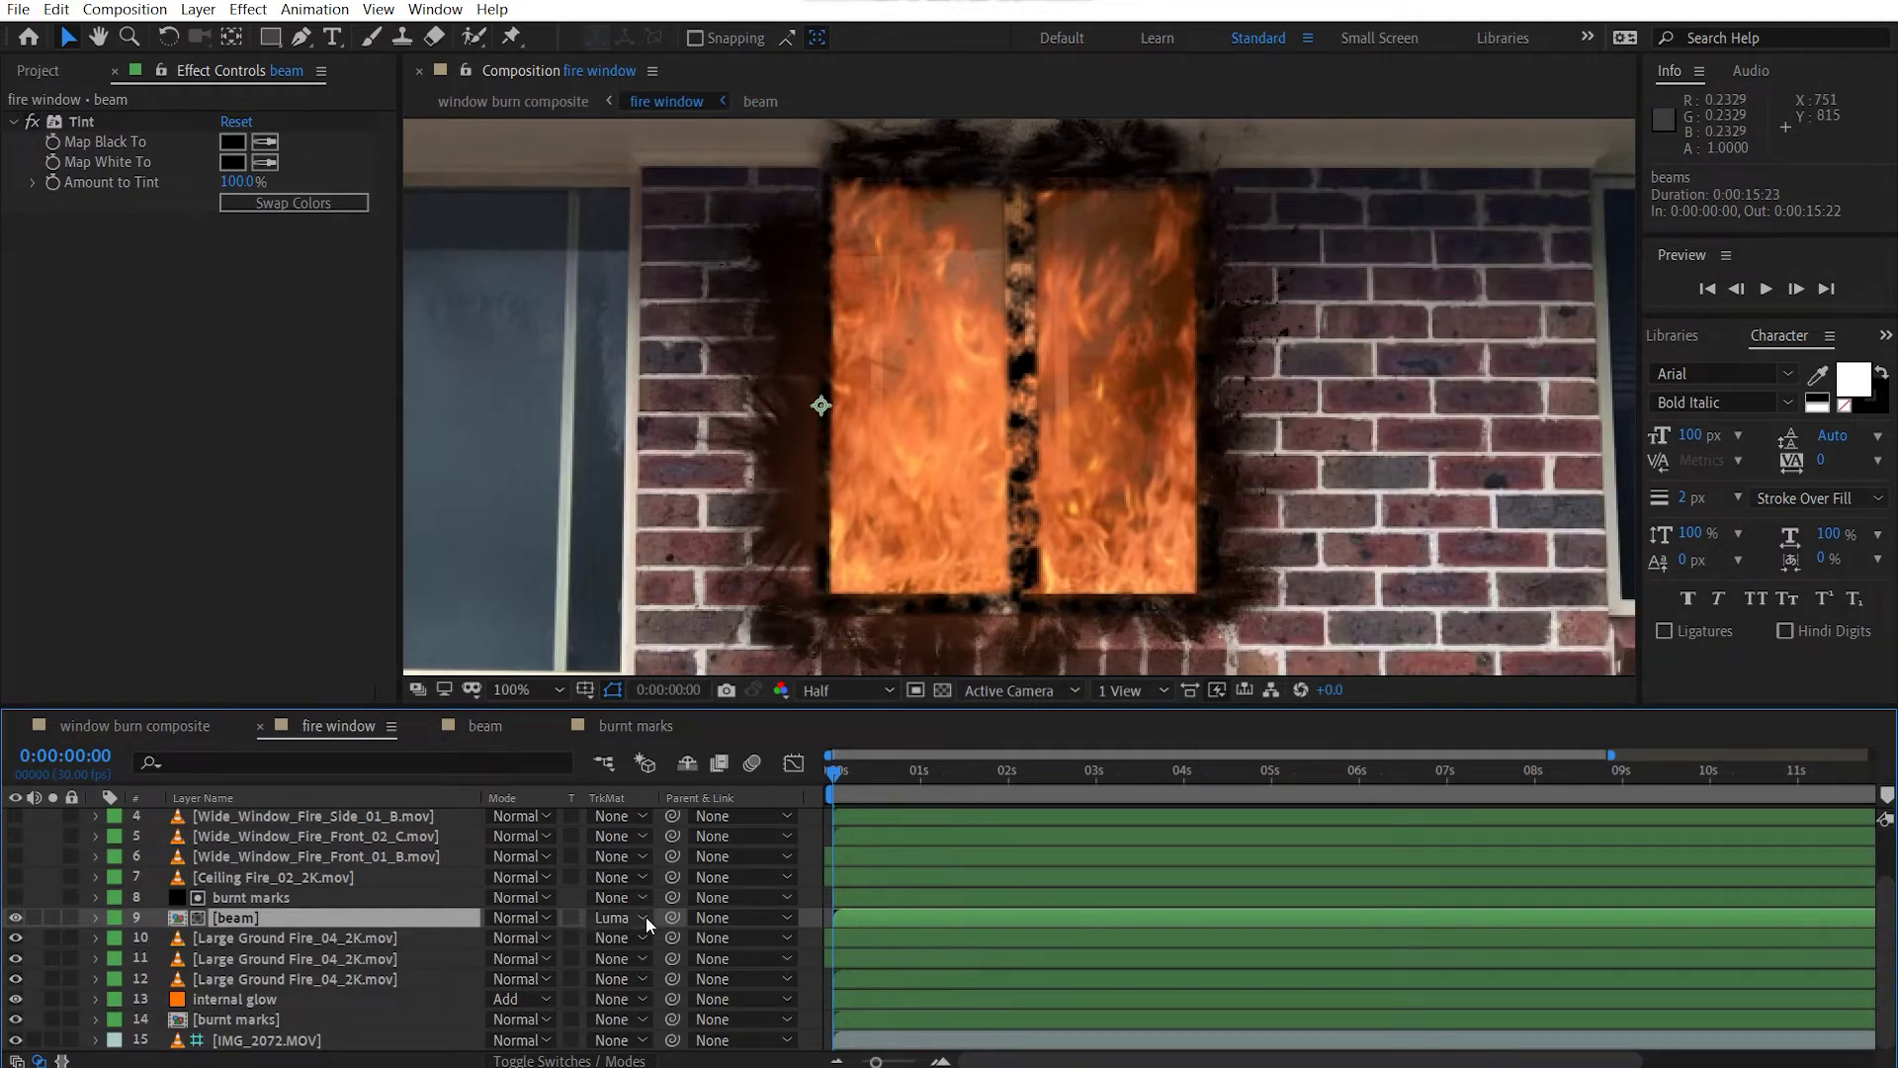
pyautogui.click(326, 898)
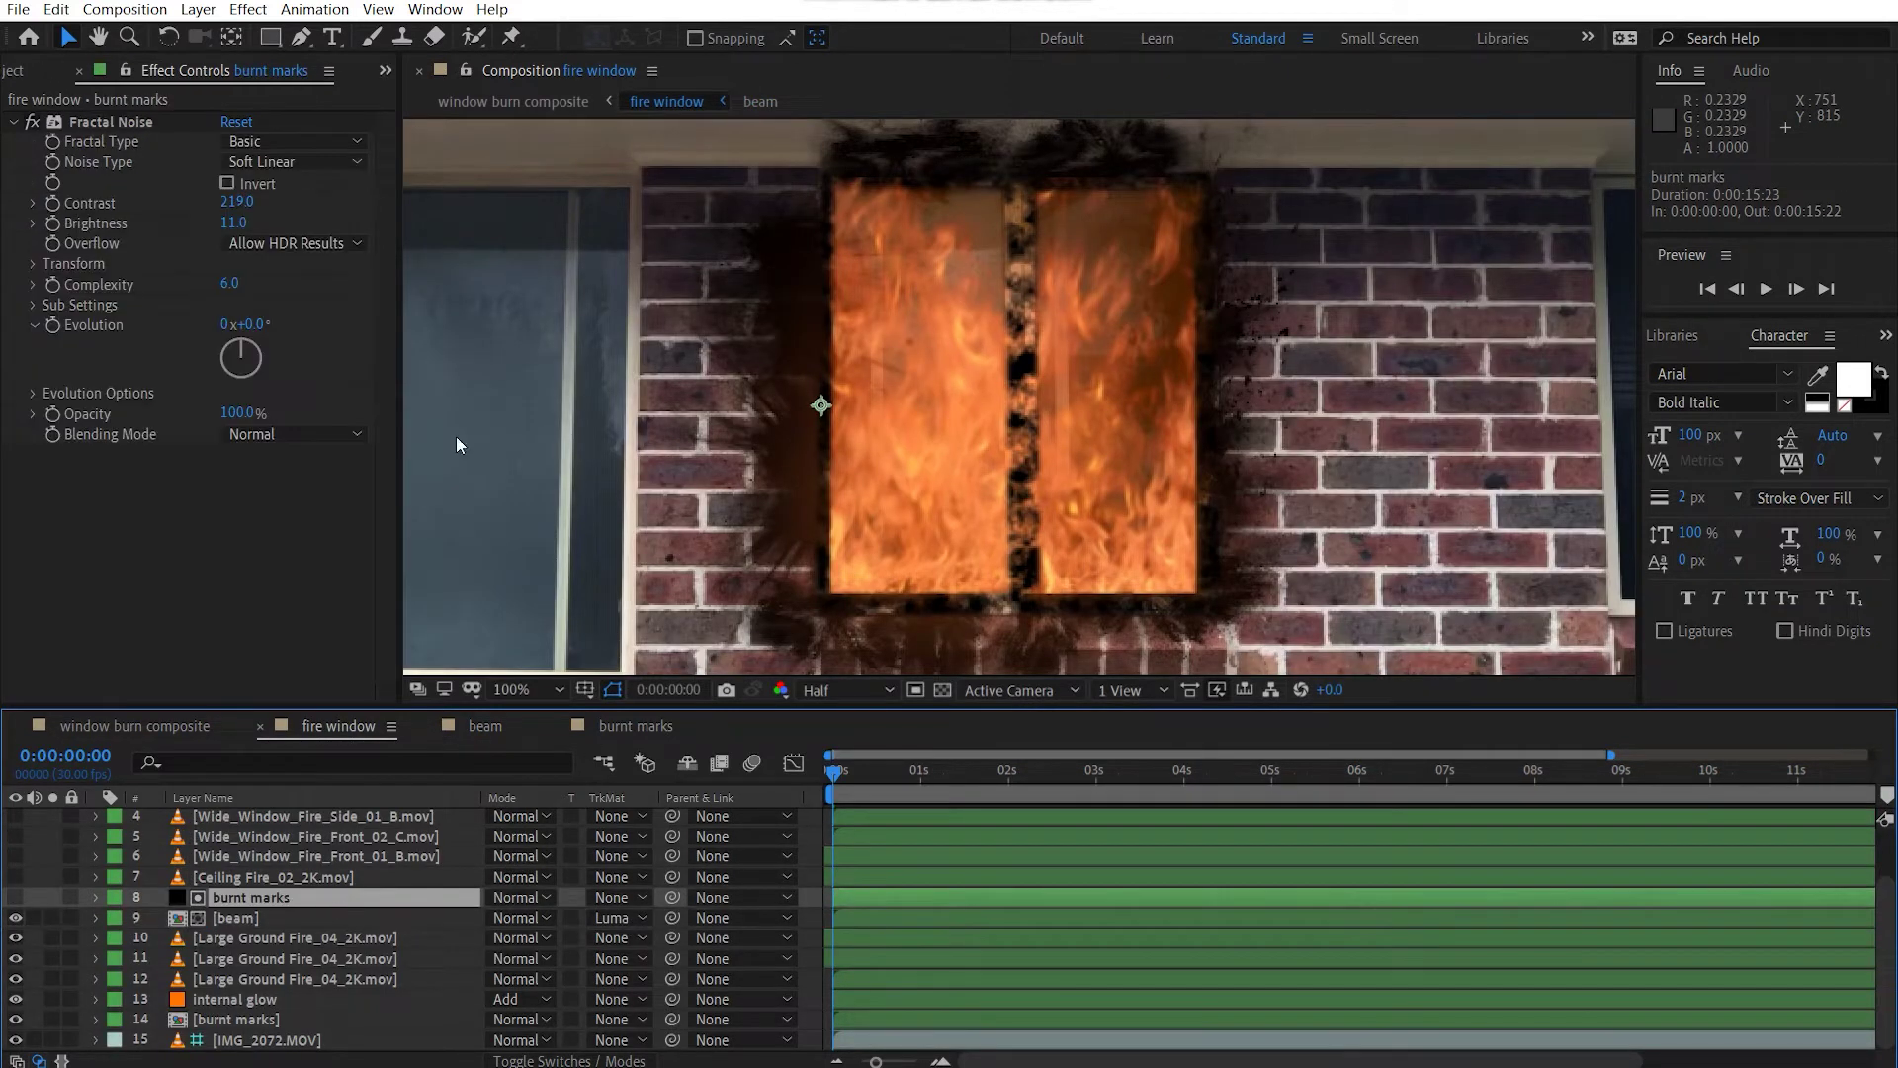
pyautogui.click(63, 119)
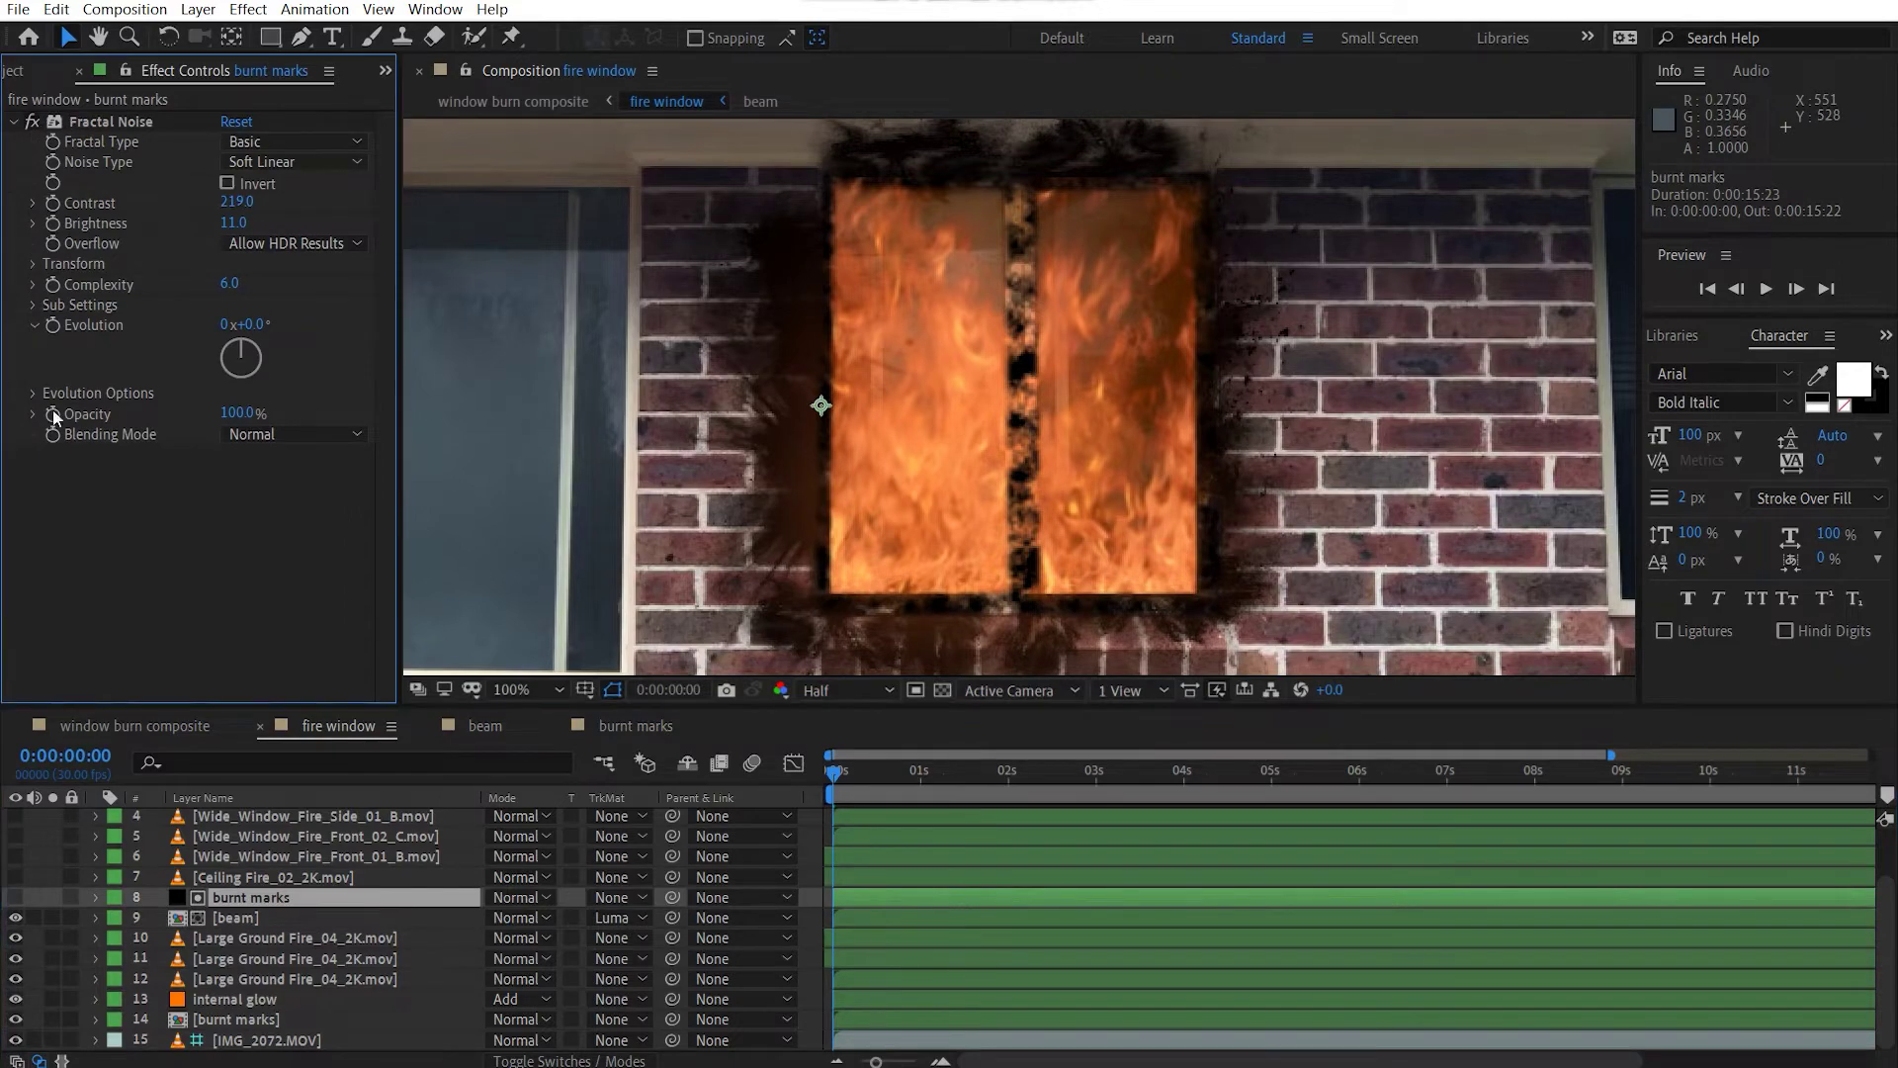
pyautogui.click(15, 897)
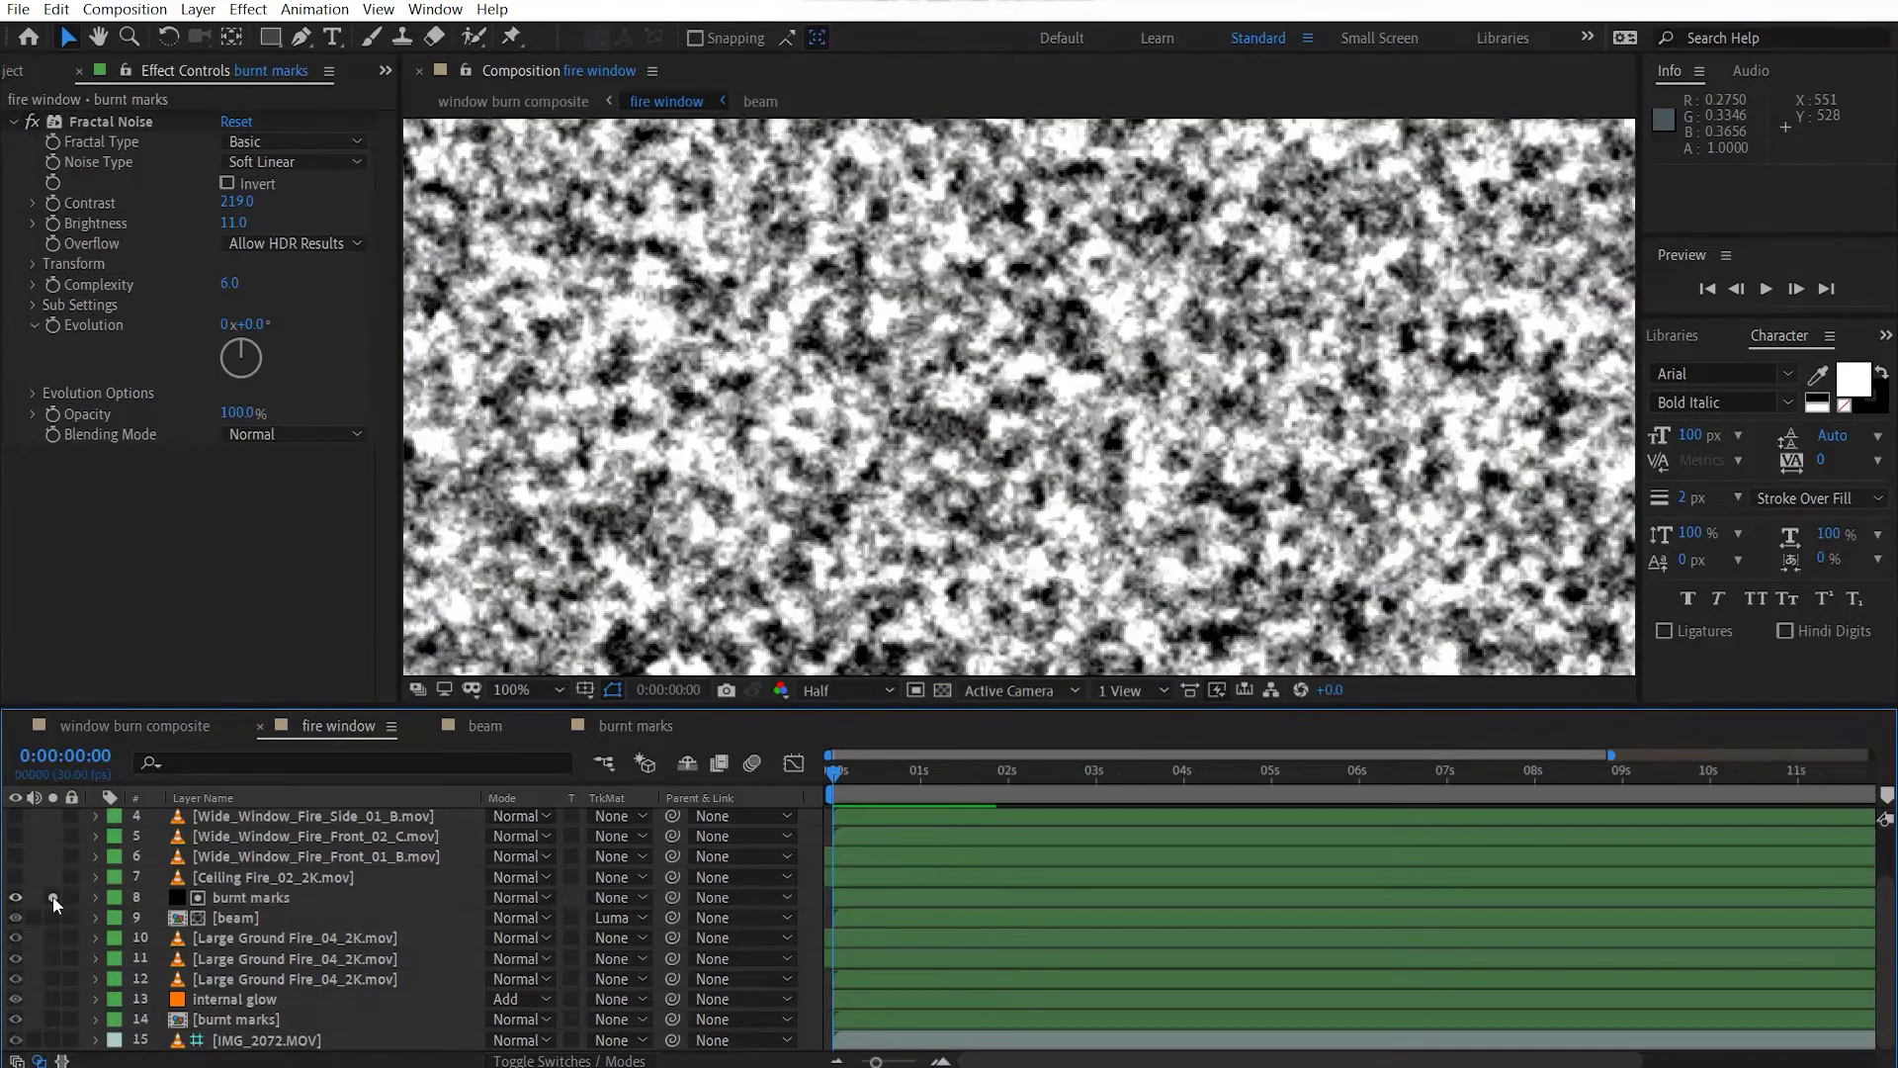
pyautogui.click(53, 896)
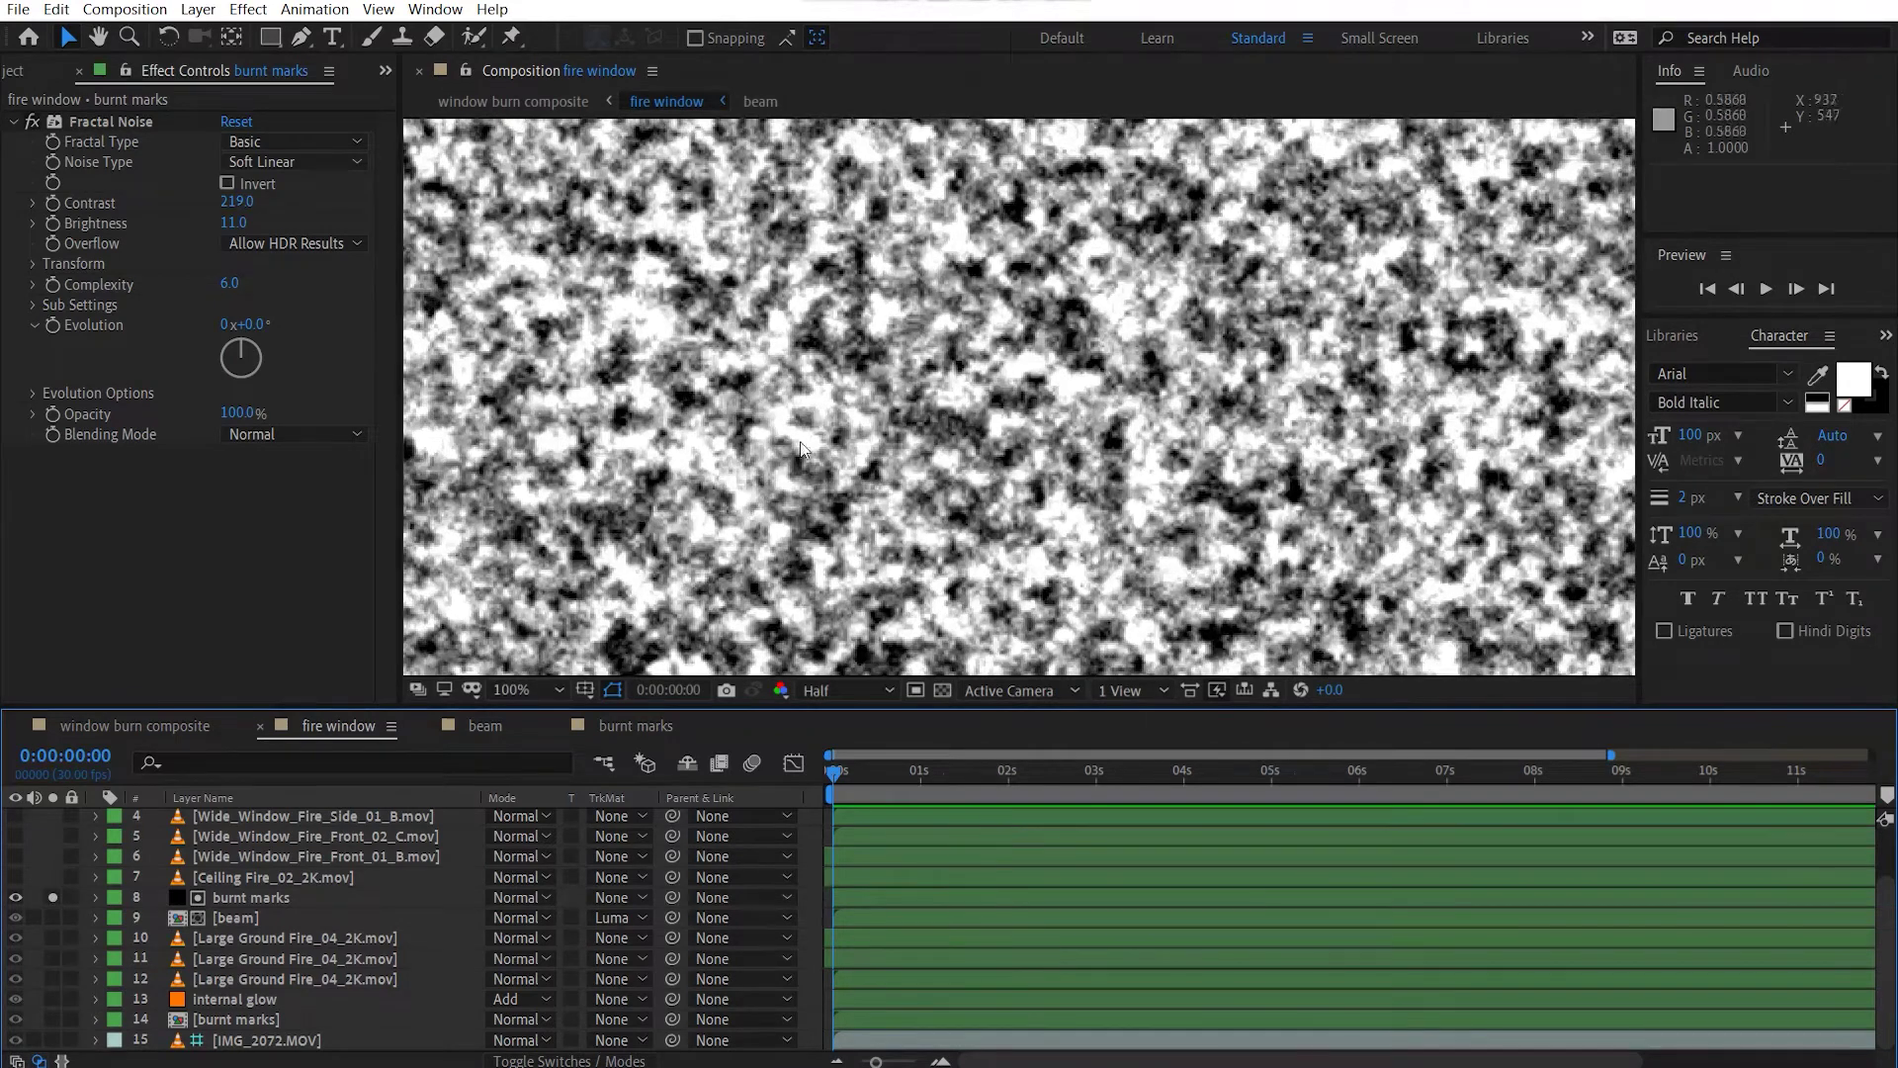
pyautogui.click(51, 898)
pyautogui.click(621, 919)
pyautogui.click(638, 1018)
pyautogui.click(15, 898)
pyautogui.scroll(1, 1063, 425)
pyautogui.moveTo(236, 201); pyautogui.dragTo(188, 205)
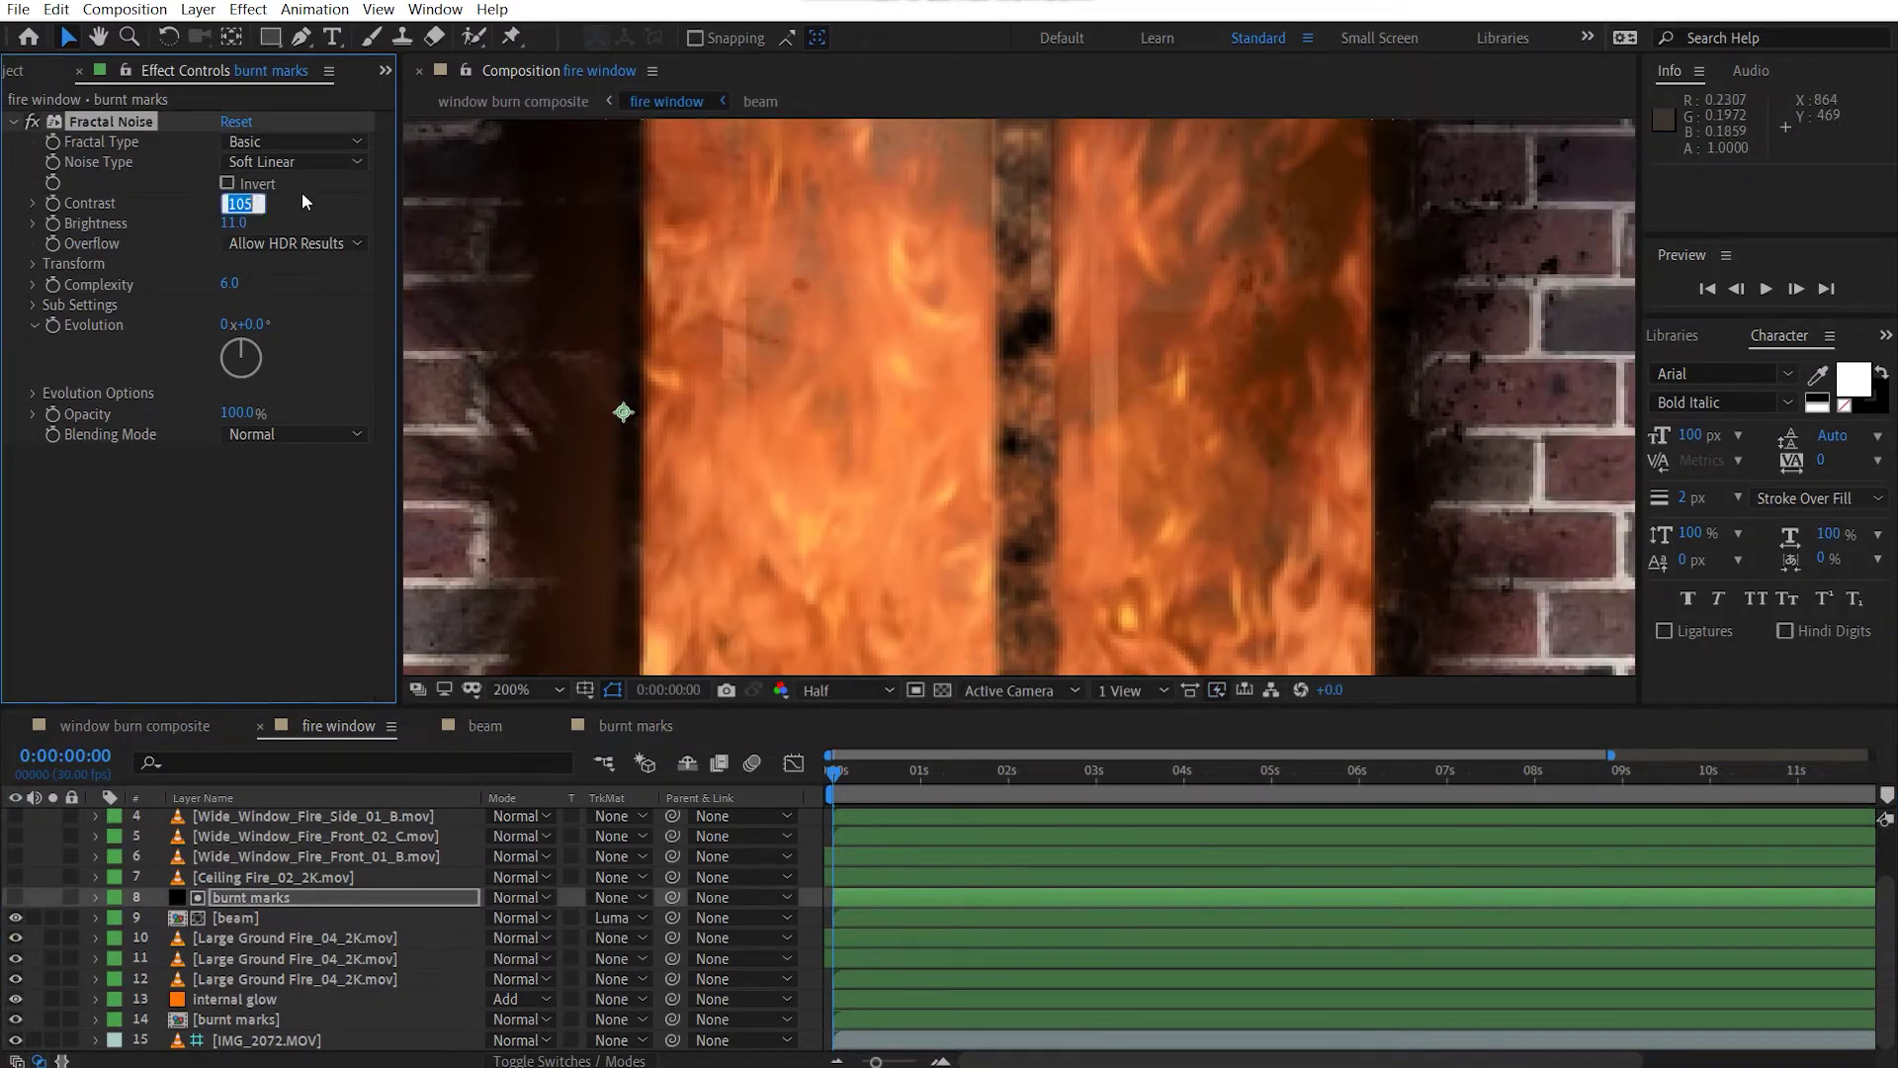
pyautogui.write('219')
pyautogui.press('Return')
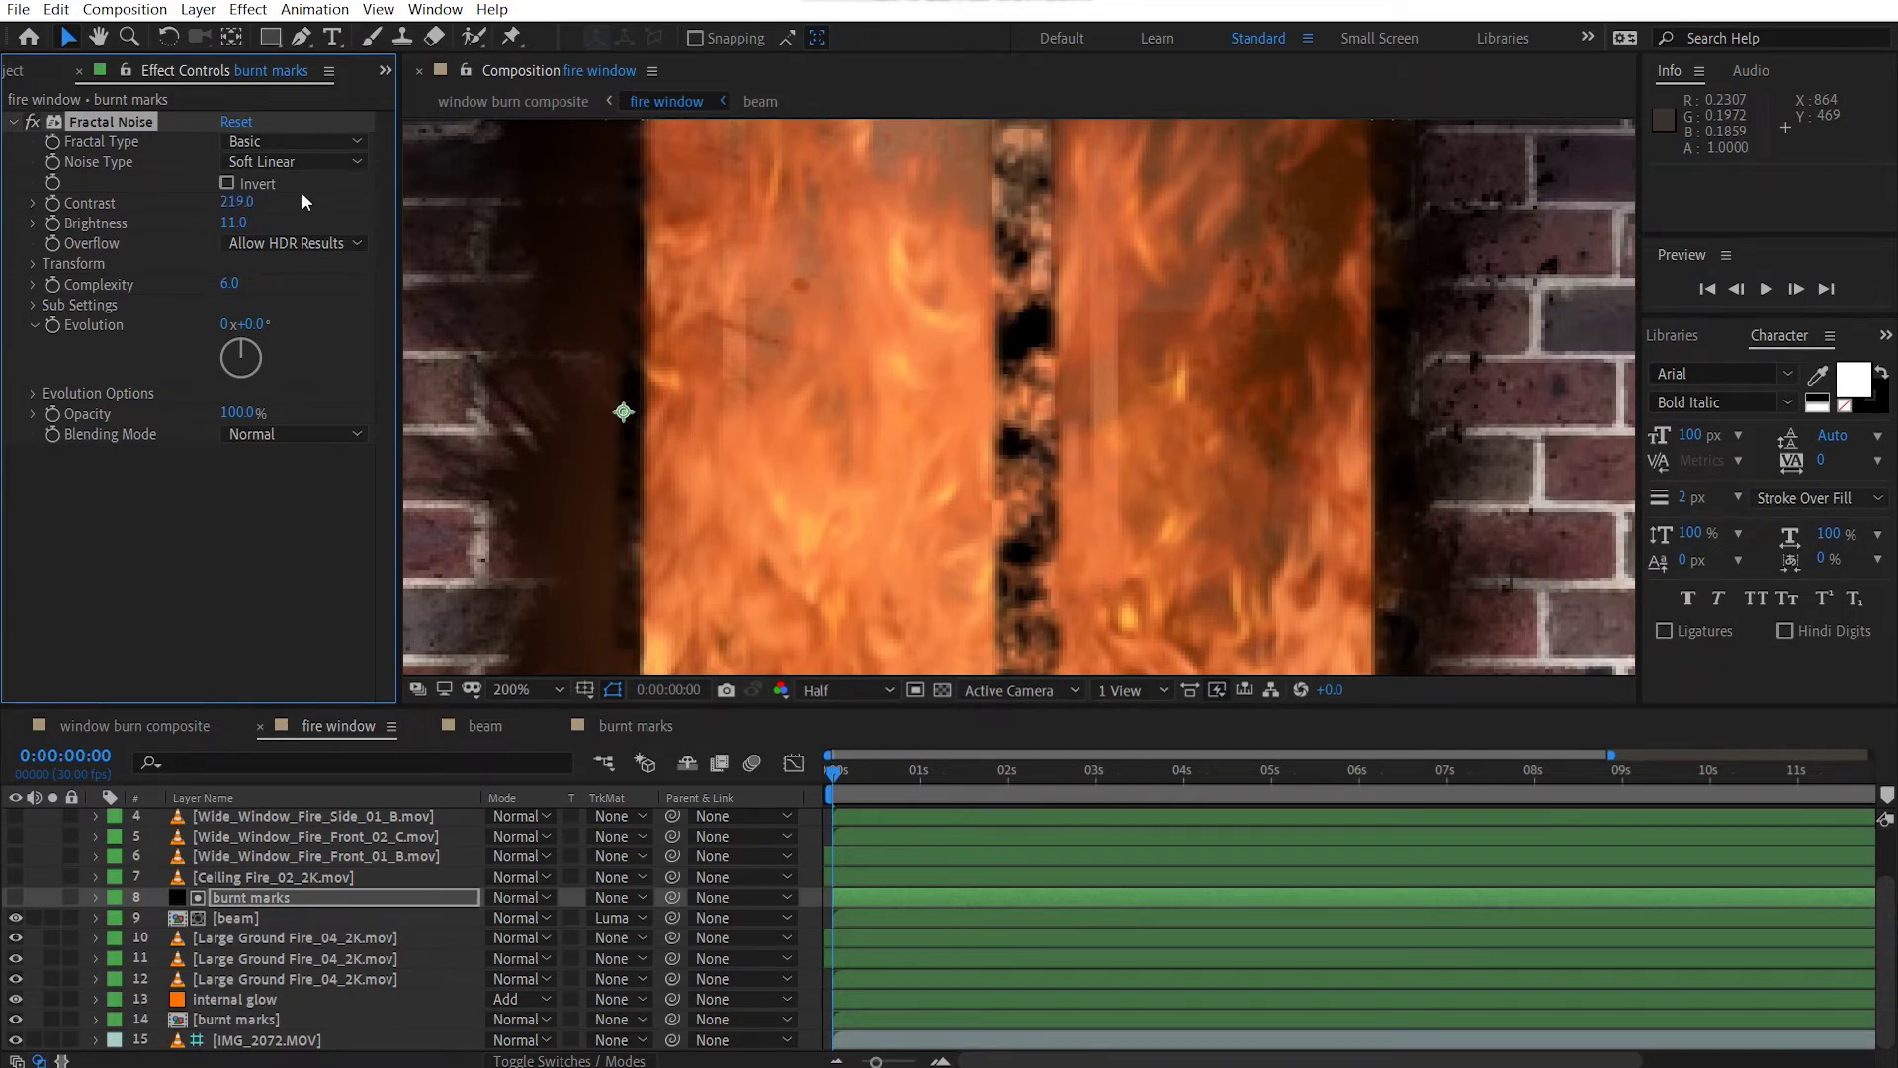
pyautogui.click(233, 222)
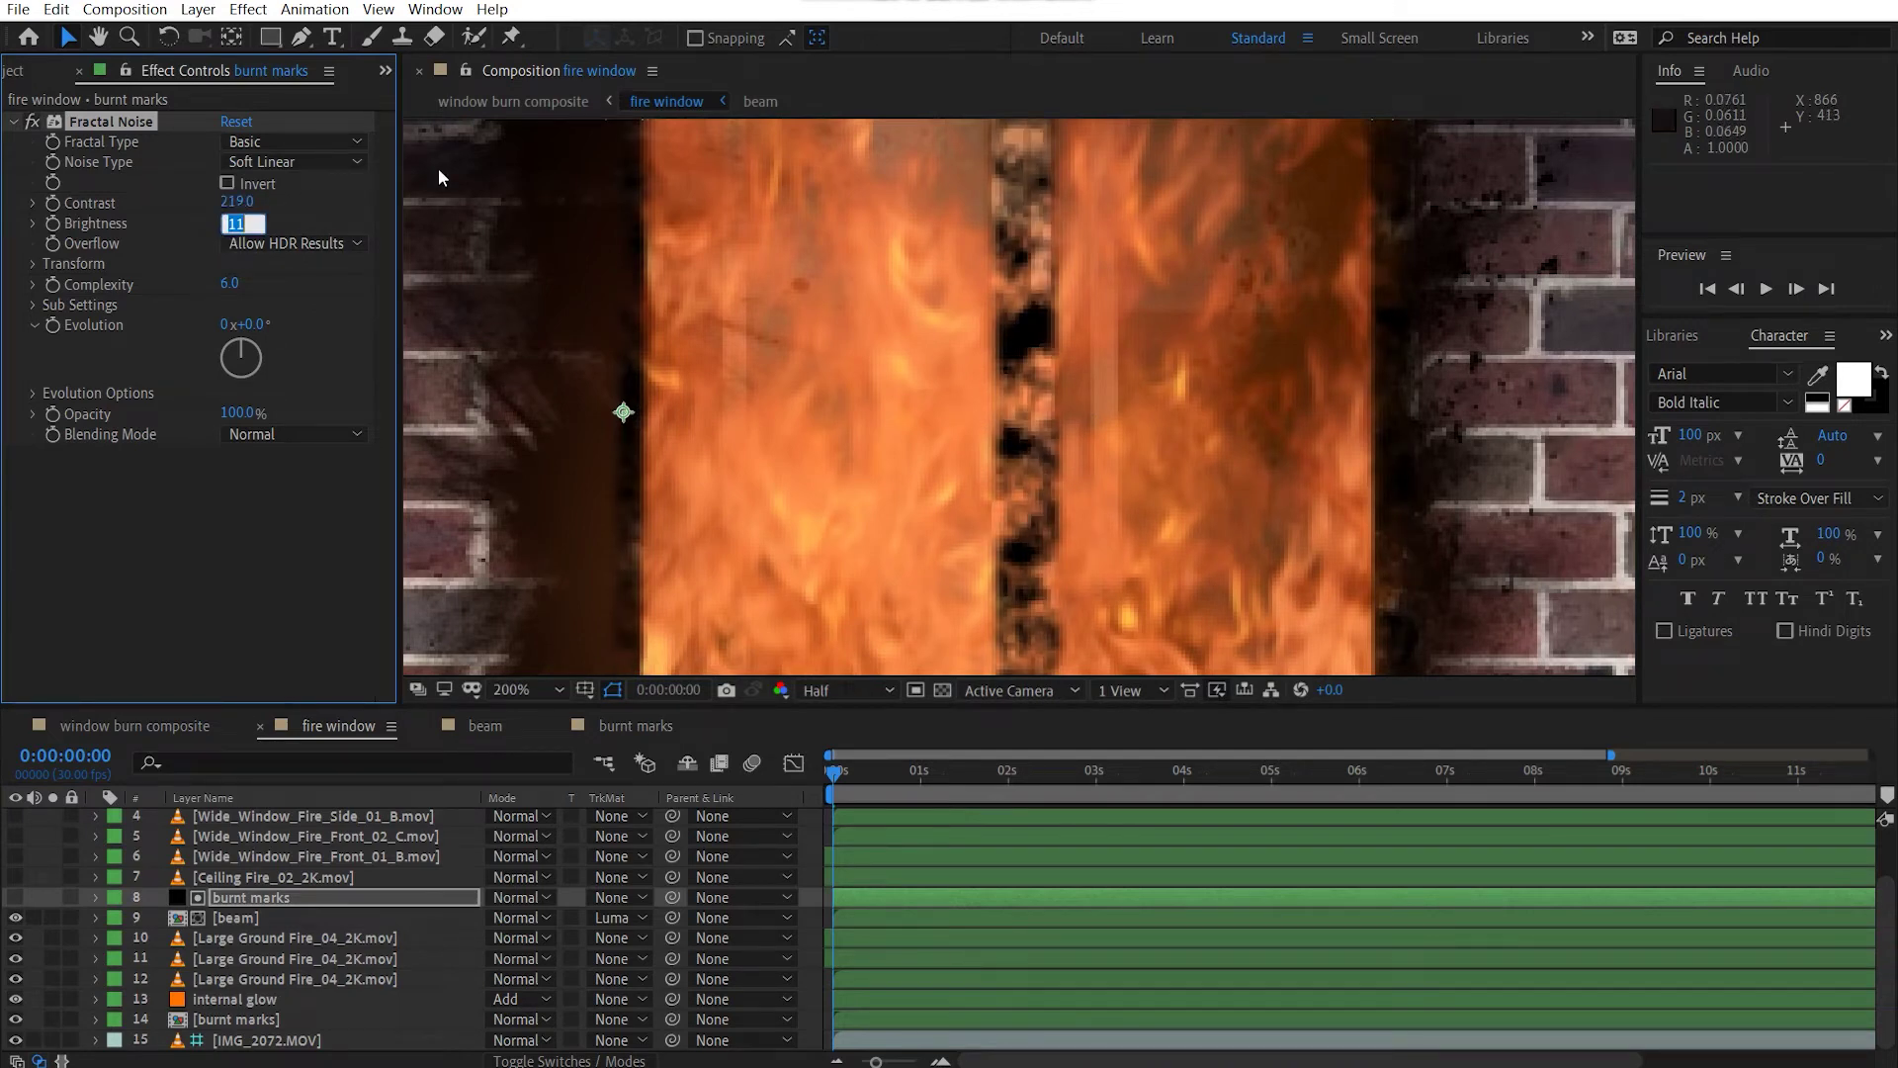
pyautogui.write('15')
pyautogui.press('Return')
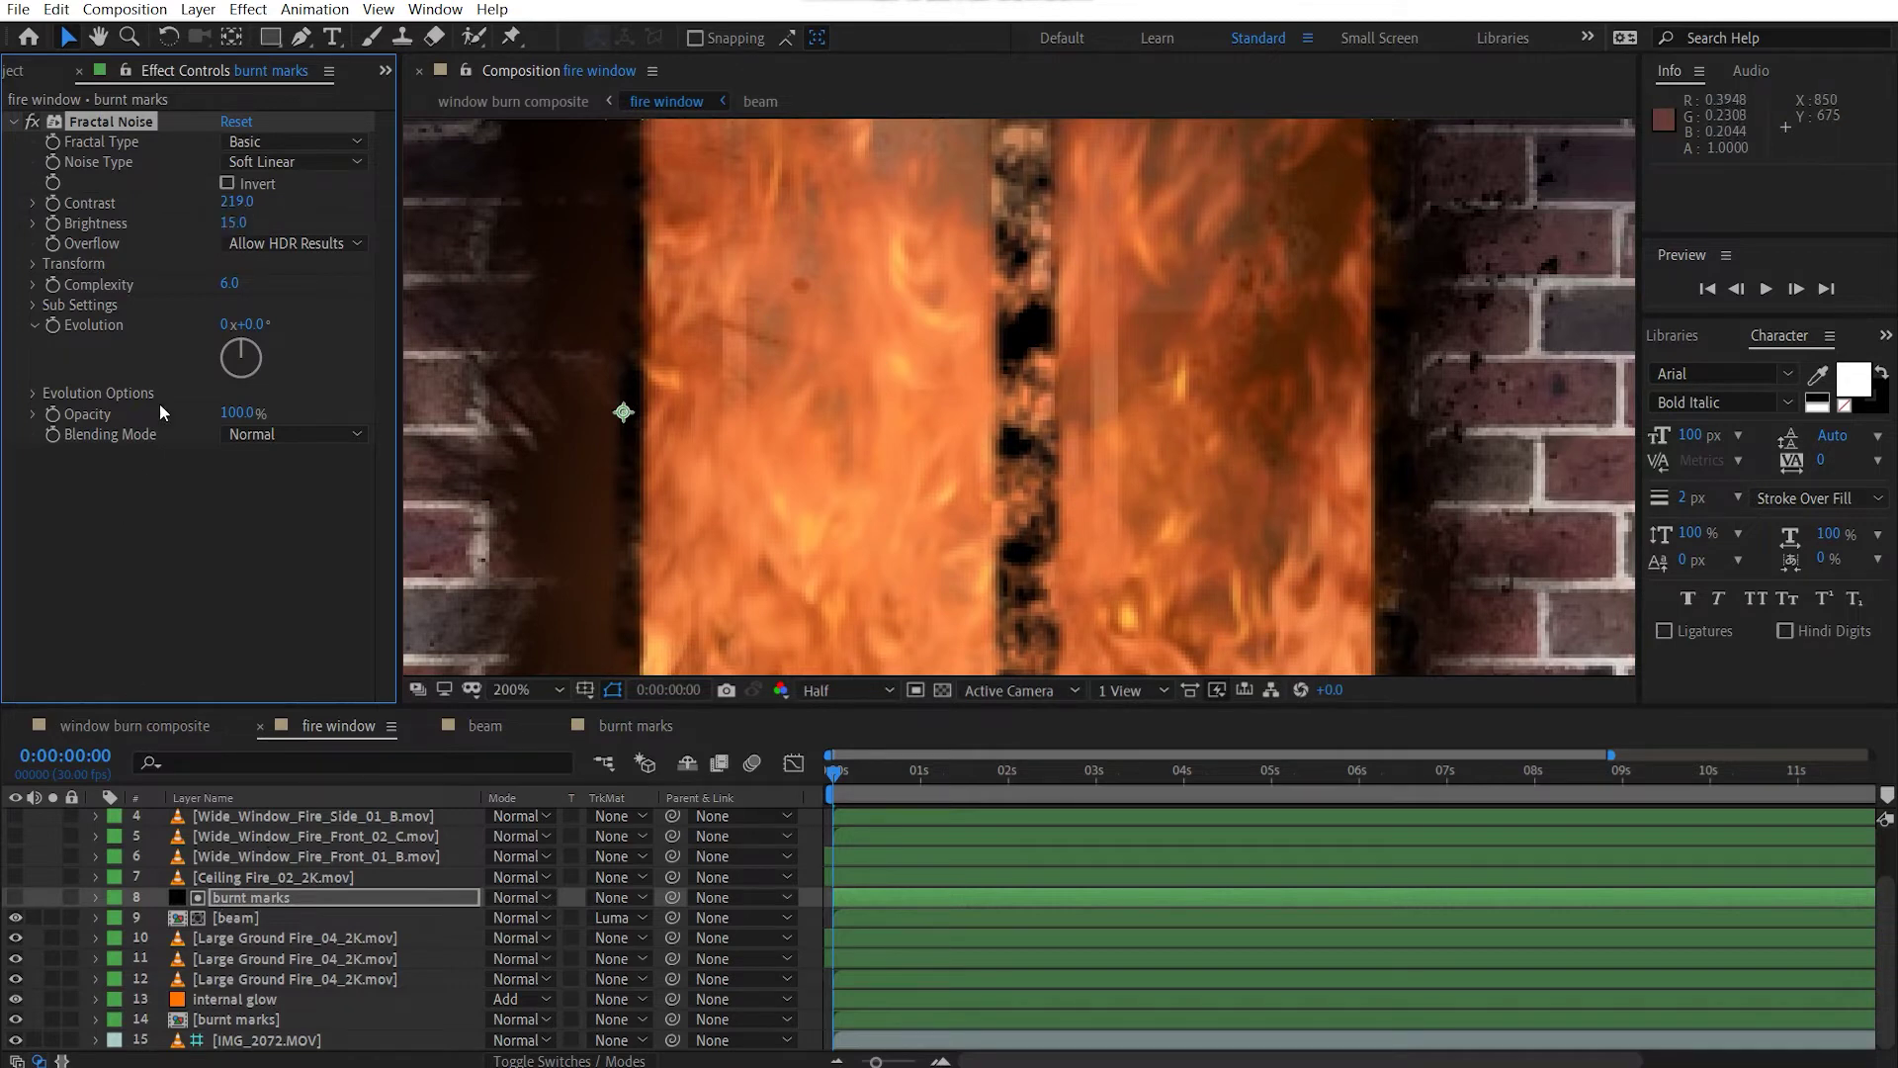
pyautogui.click(222, 228)
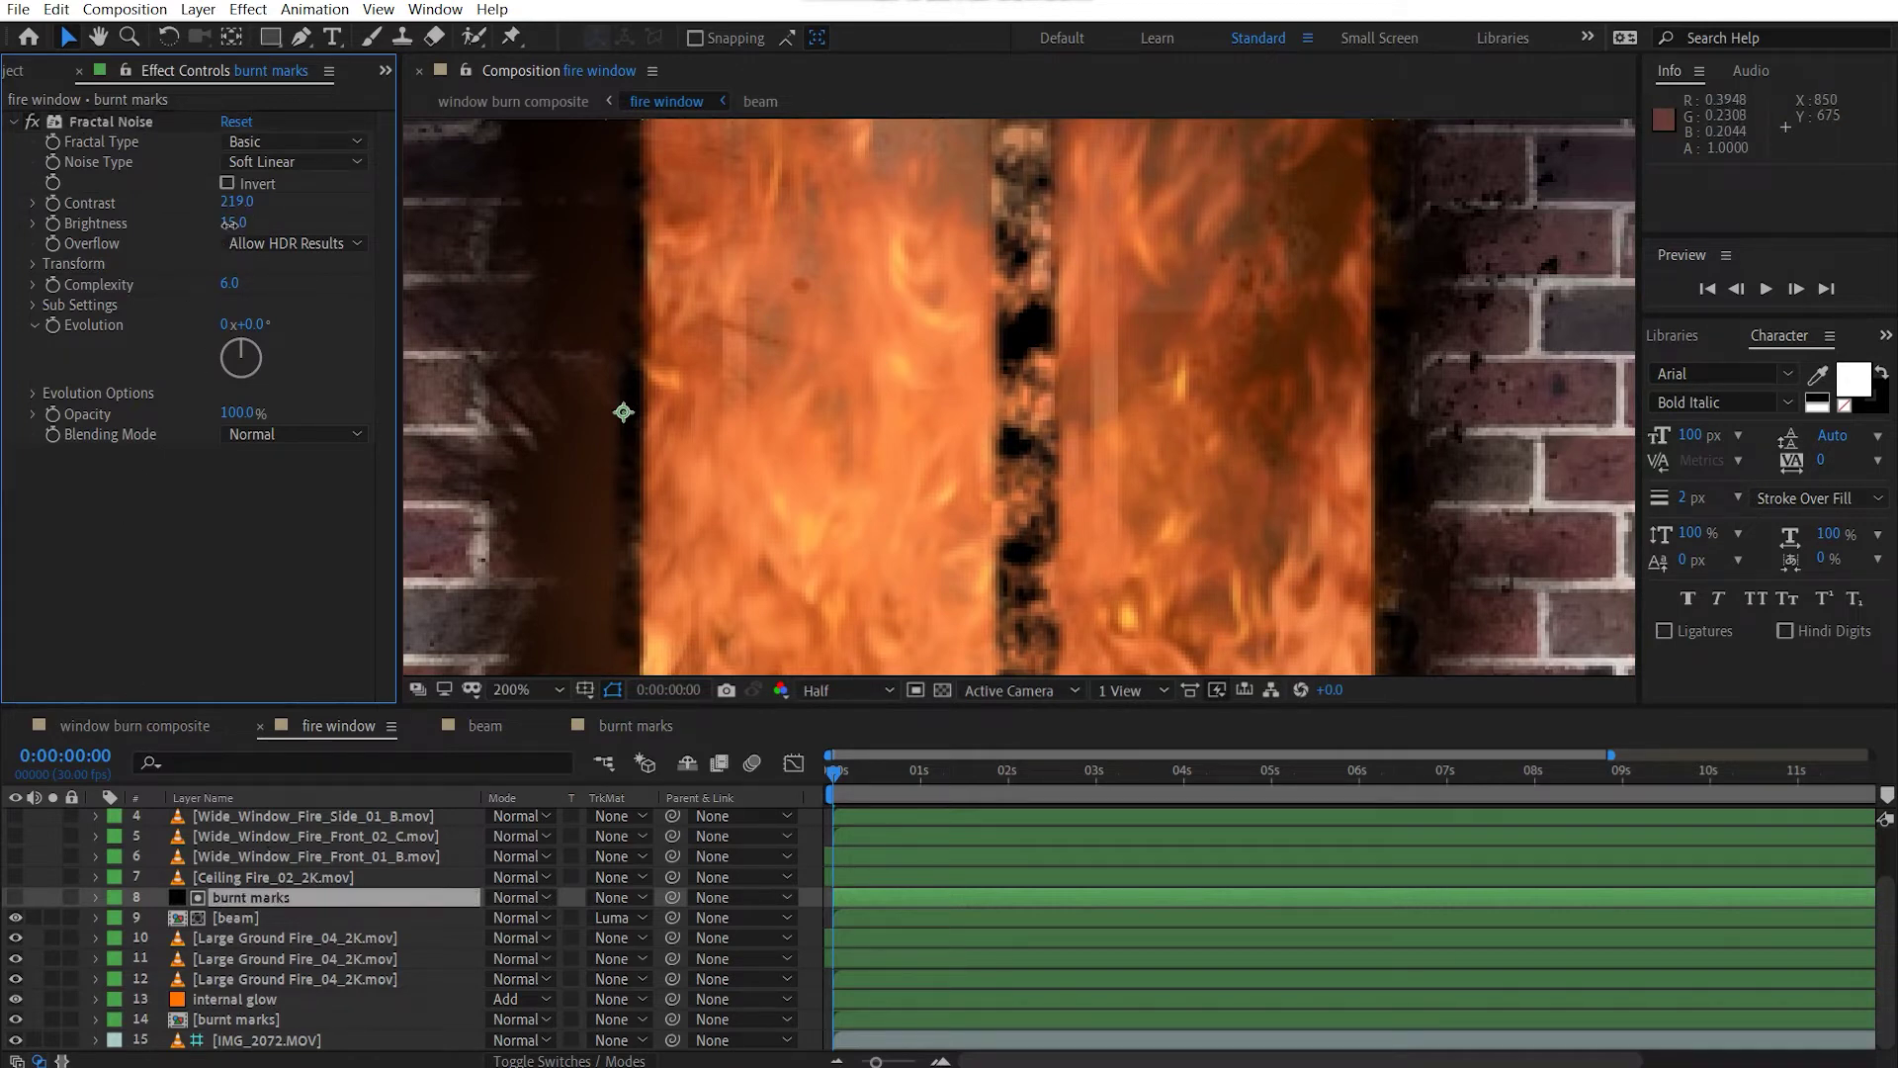
pyautogui.write('11')
pyautogui.press('Return')
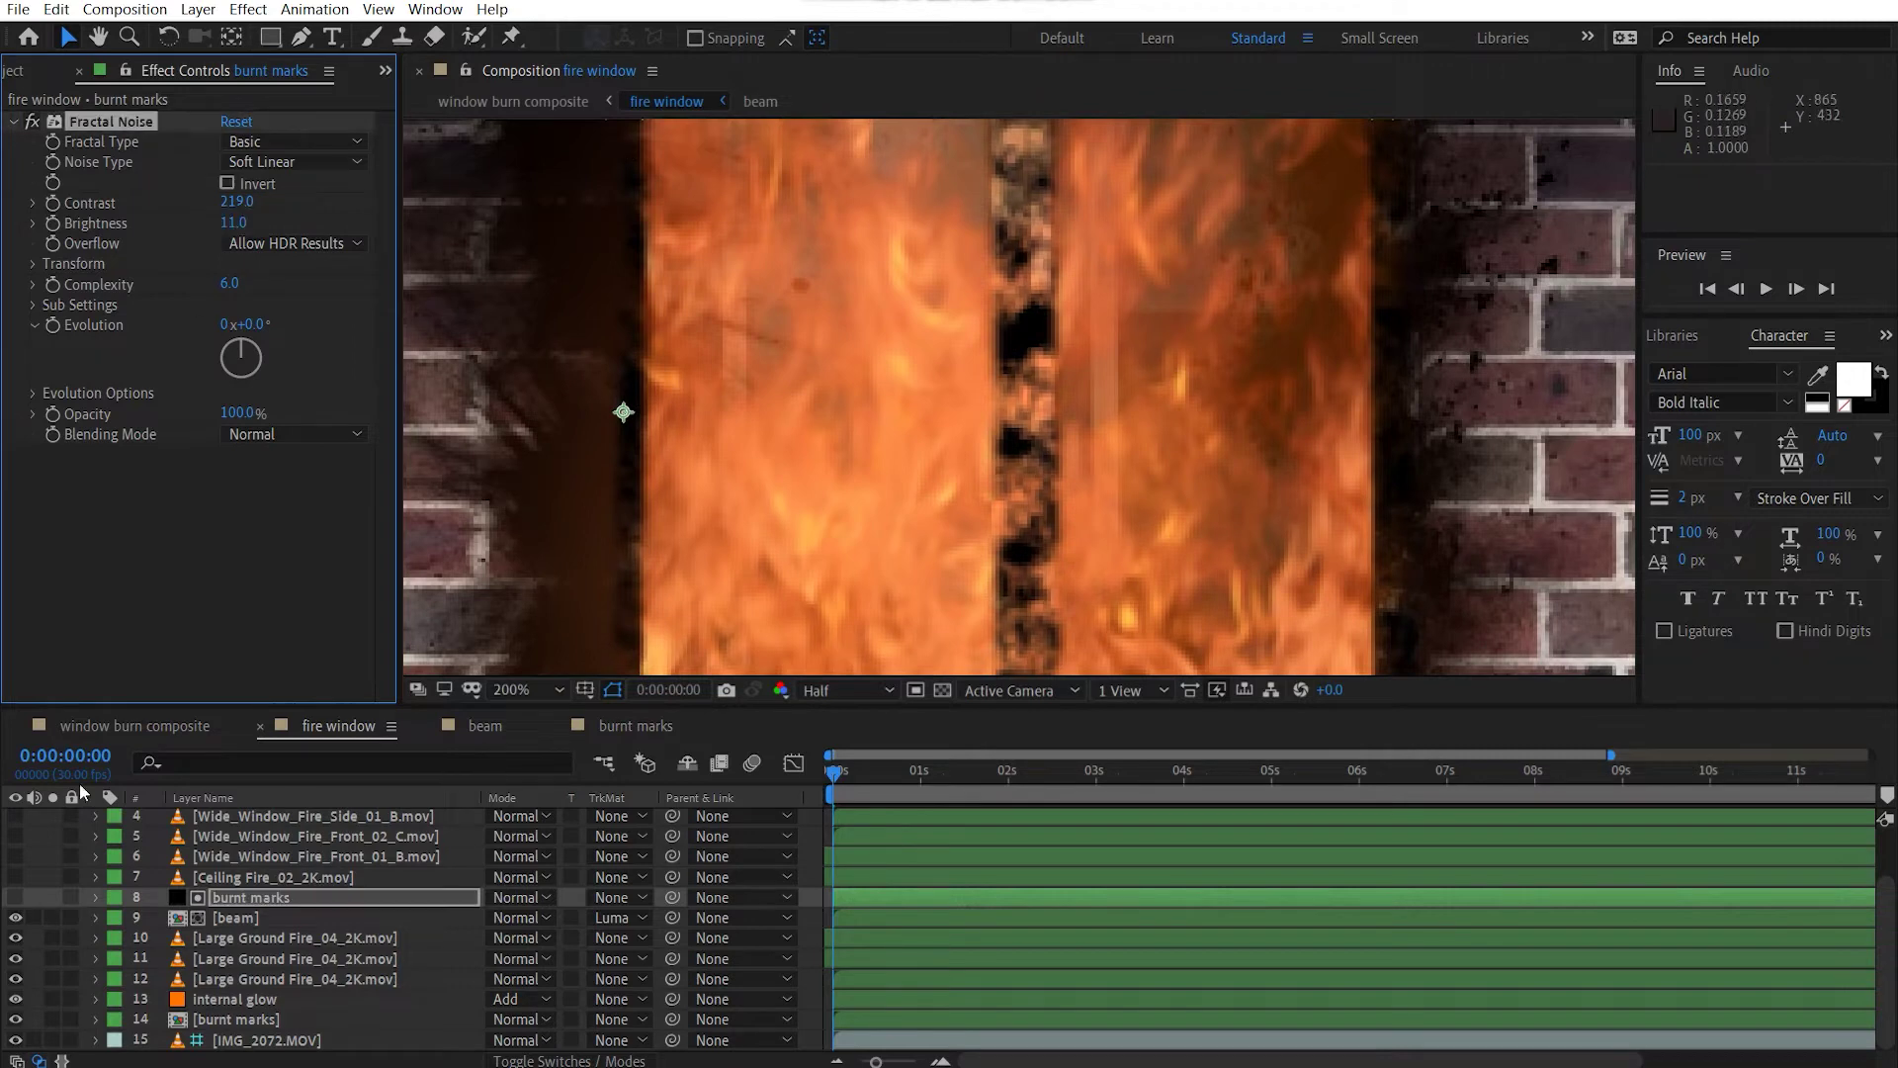
# Turn on the Ceiling Fire and Wide_Window_Fire_Front_01_B fire layers.
pyautogui.scroll(3, 141, 949)
pyautogui.click(255, 938)
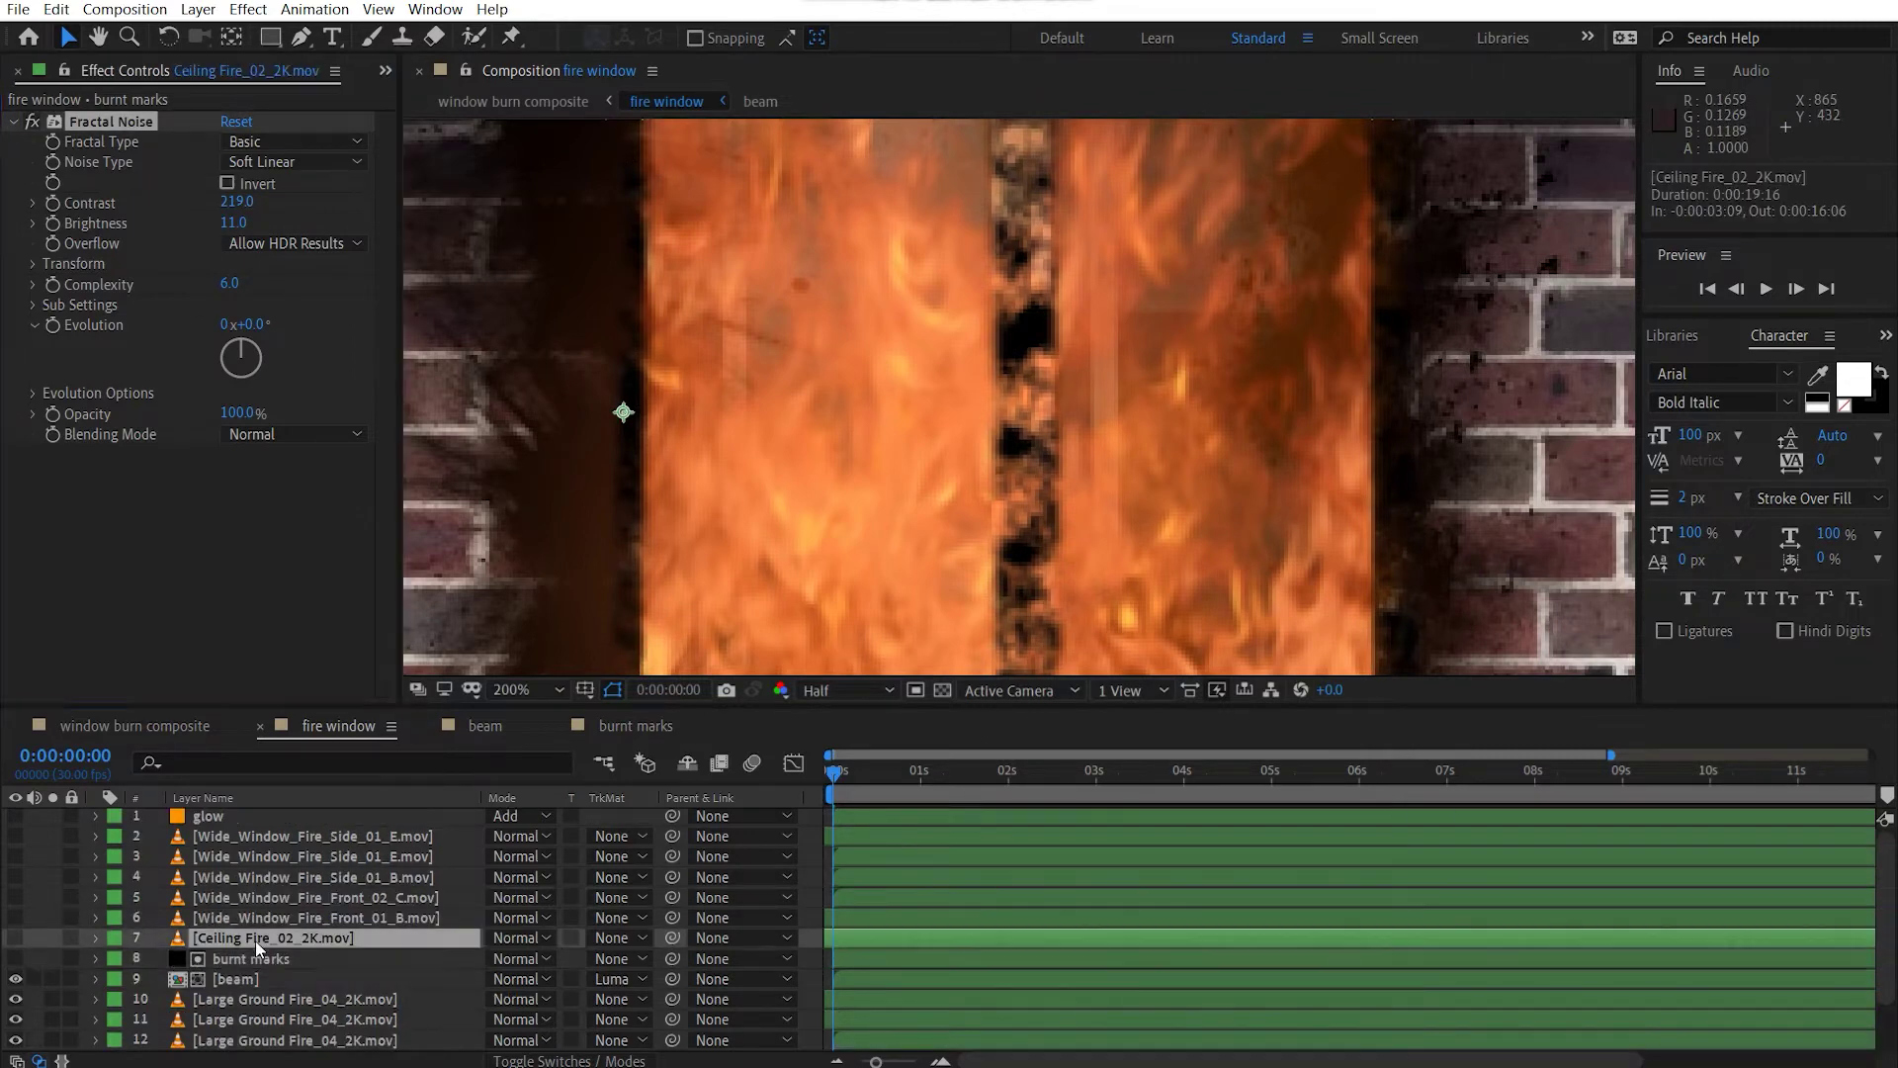
pyautogui.click(14, 937)
pyautogui.scroll(-1, 914, 581)
pyautogui.scroll(2, 1062, 454)
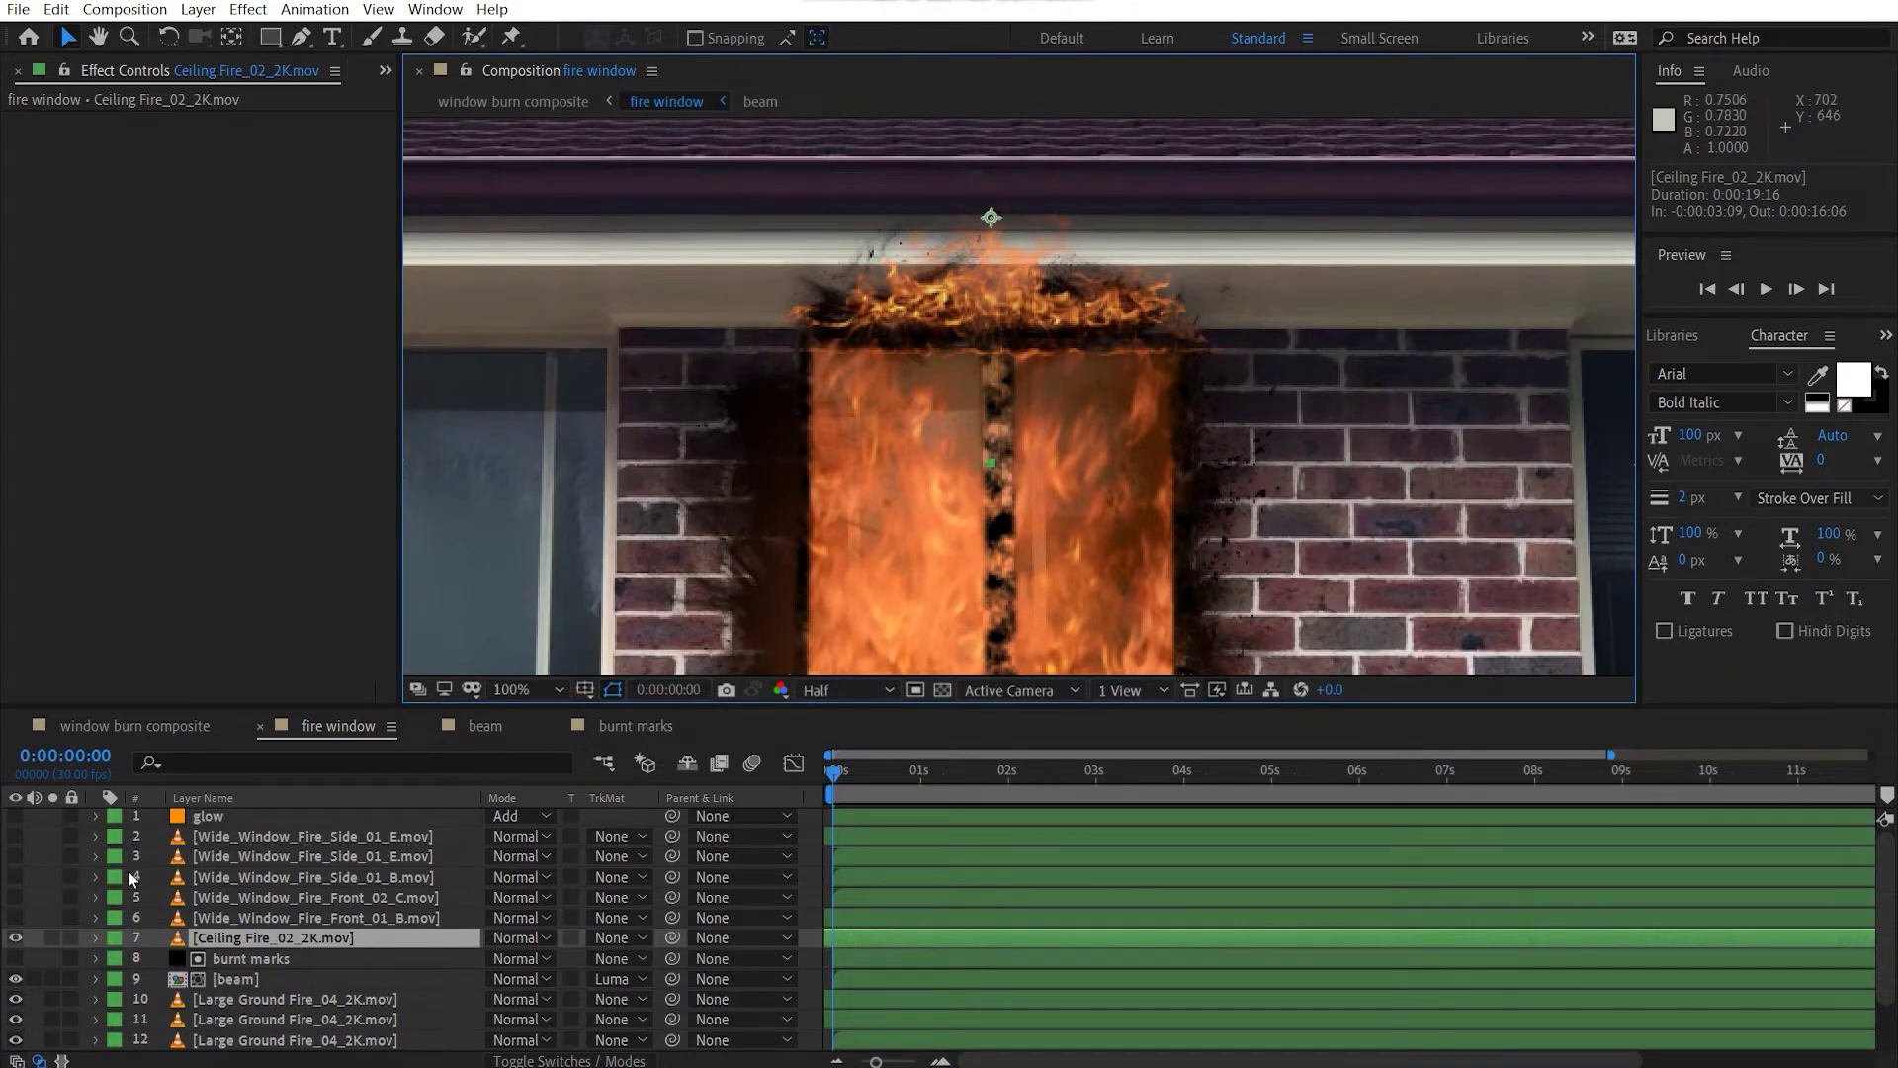
pyautogui.click(15, 917)
pyautogui.moveTo(929, 542); pyautogui.dragTo(839, 284)
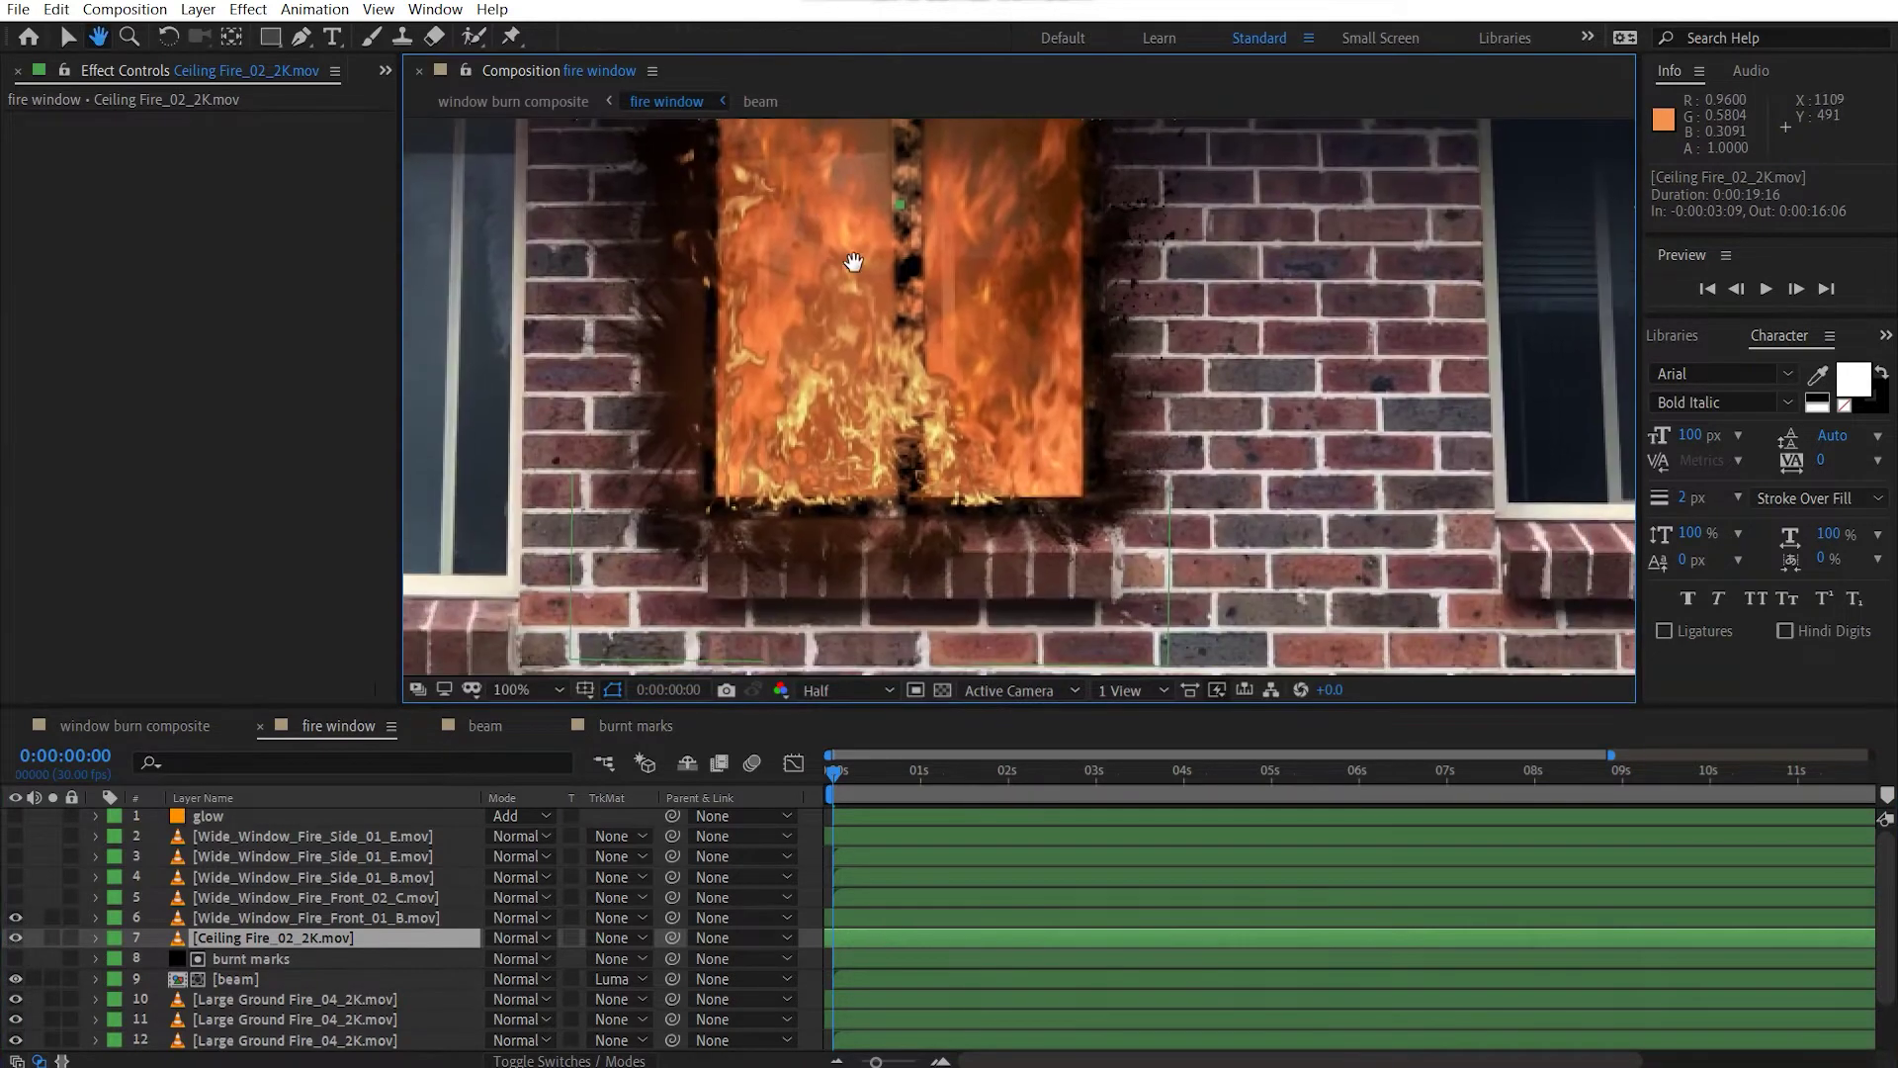
pyautogui.click(281, 919)
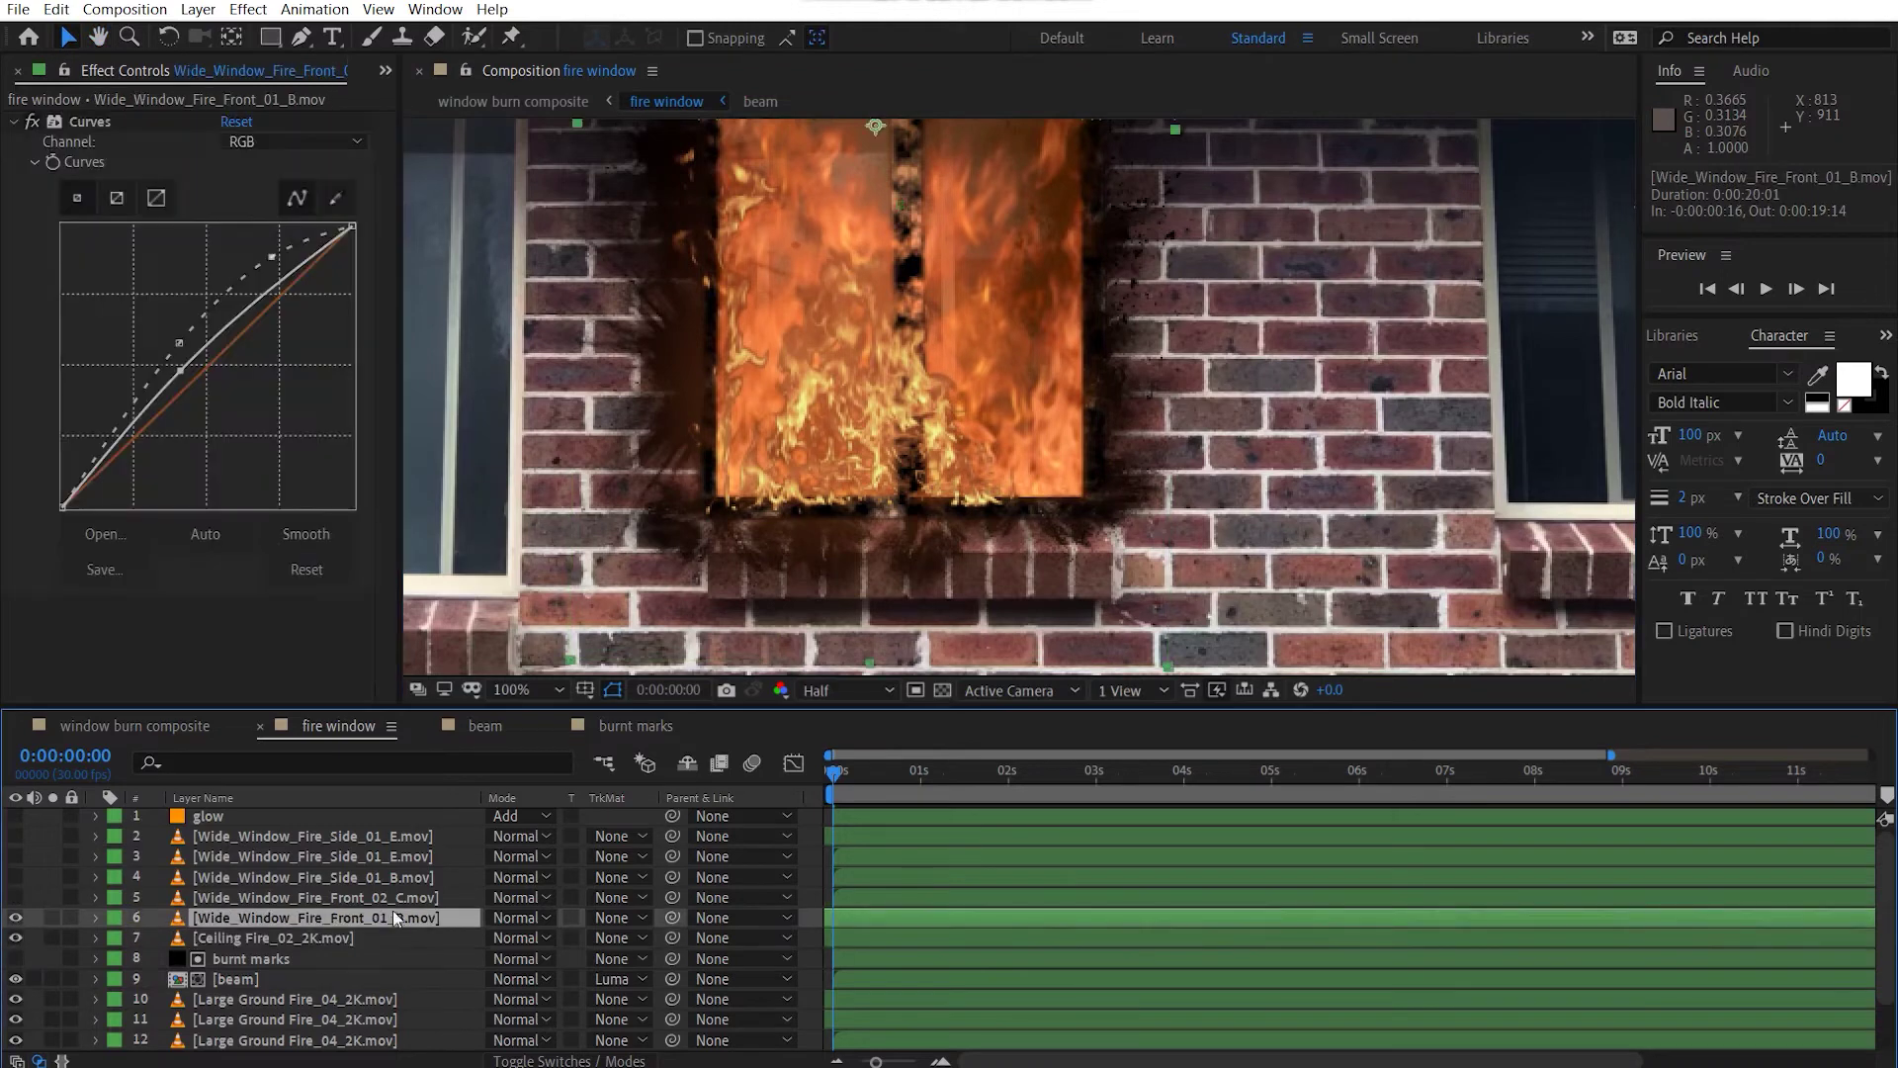
pyautogui.moveTo(841, 429); pyautogui.dragTo(862, 473)
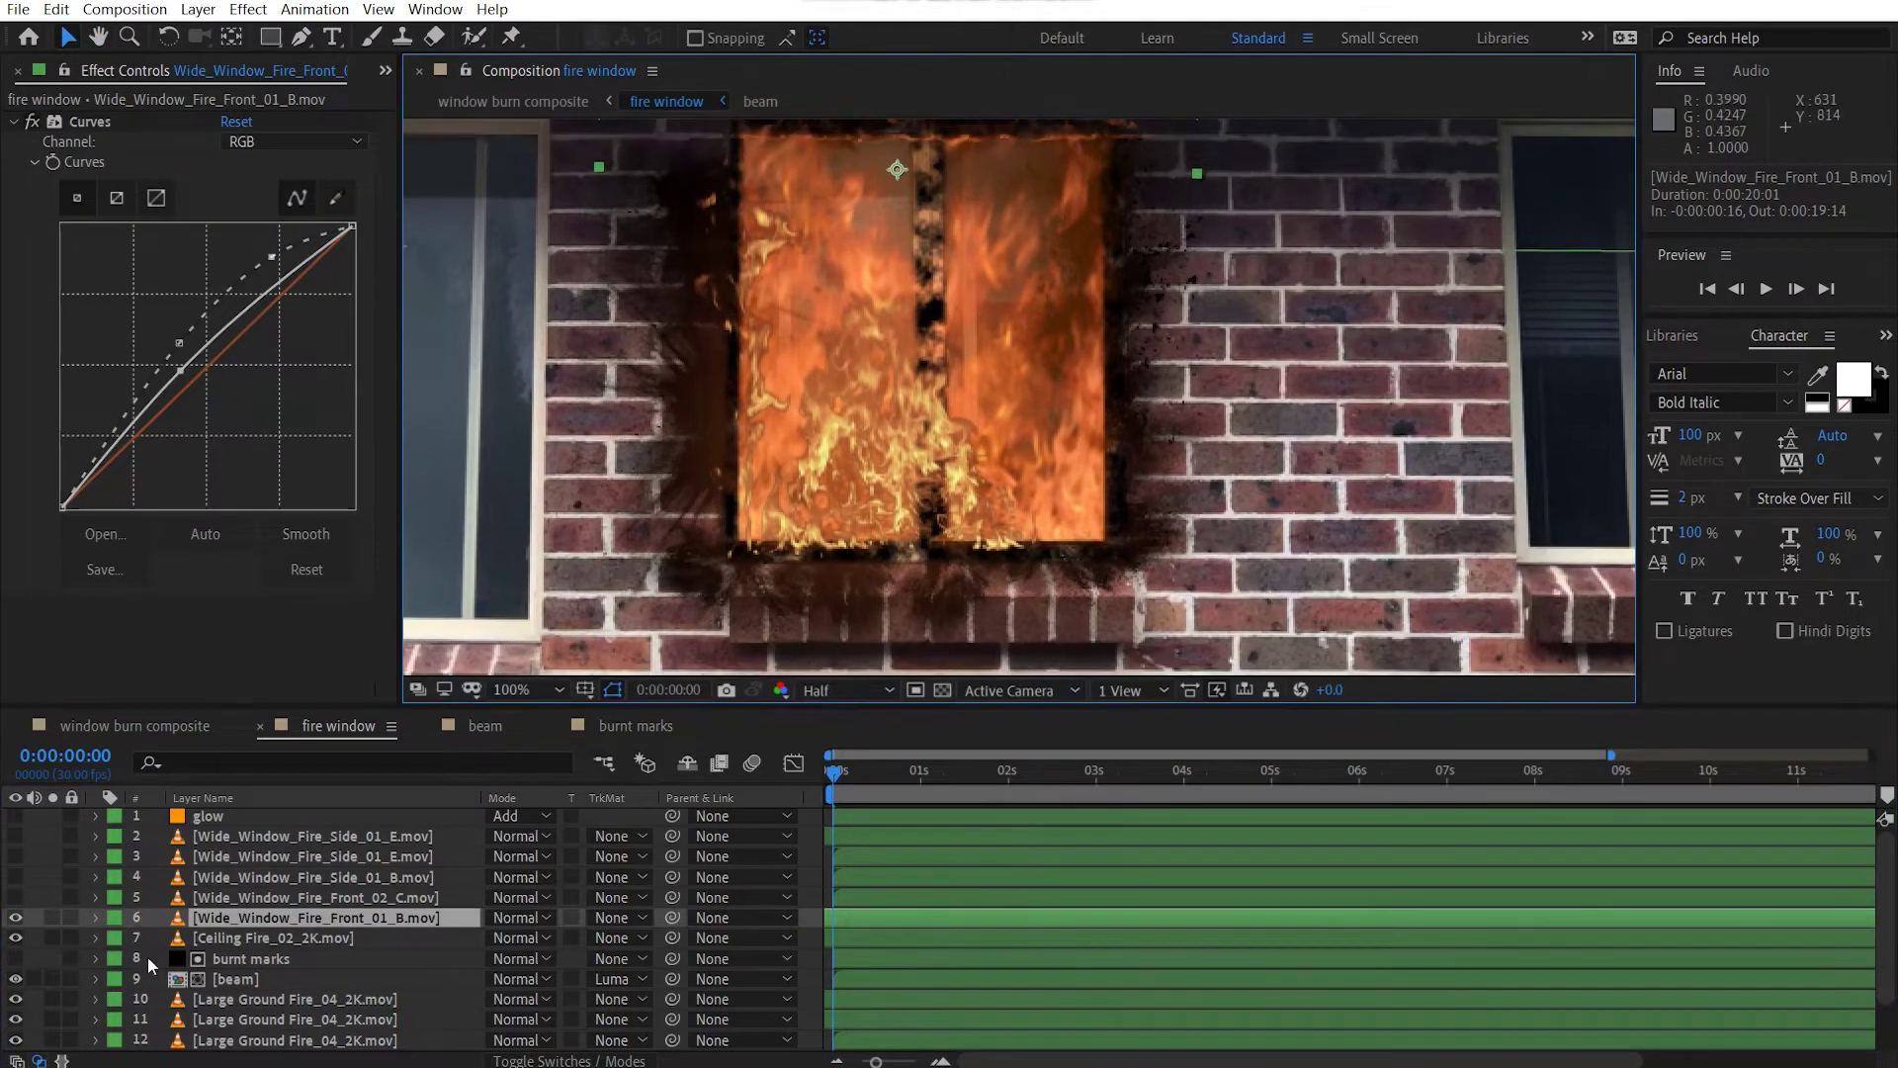
# Turn on Wide_Window_Fire_Front_02_C, Wide_Window_Fire_Side_01_B, the side-edge flames and the glow layer, then select glow.
pyautogui.click(15, 899)
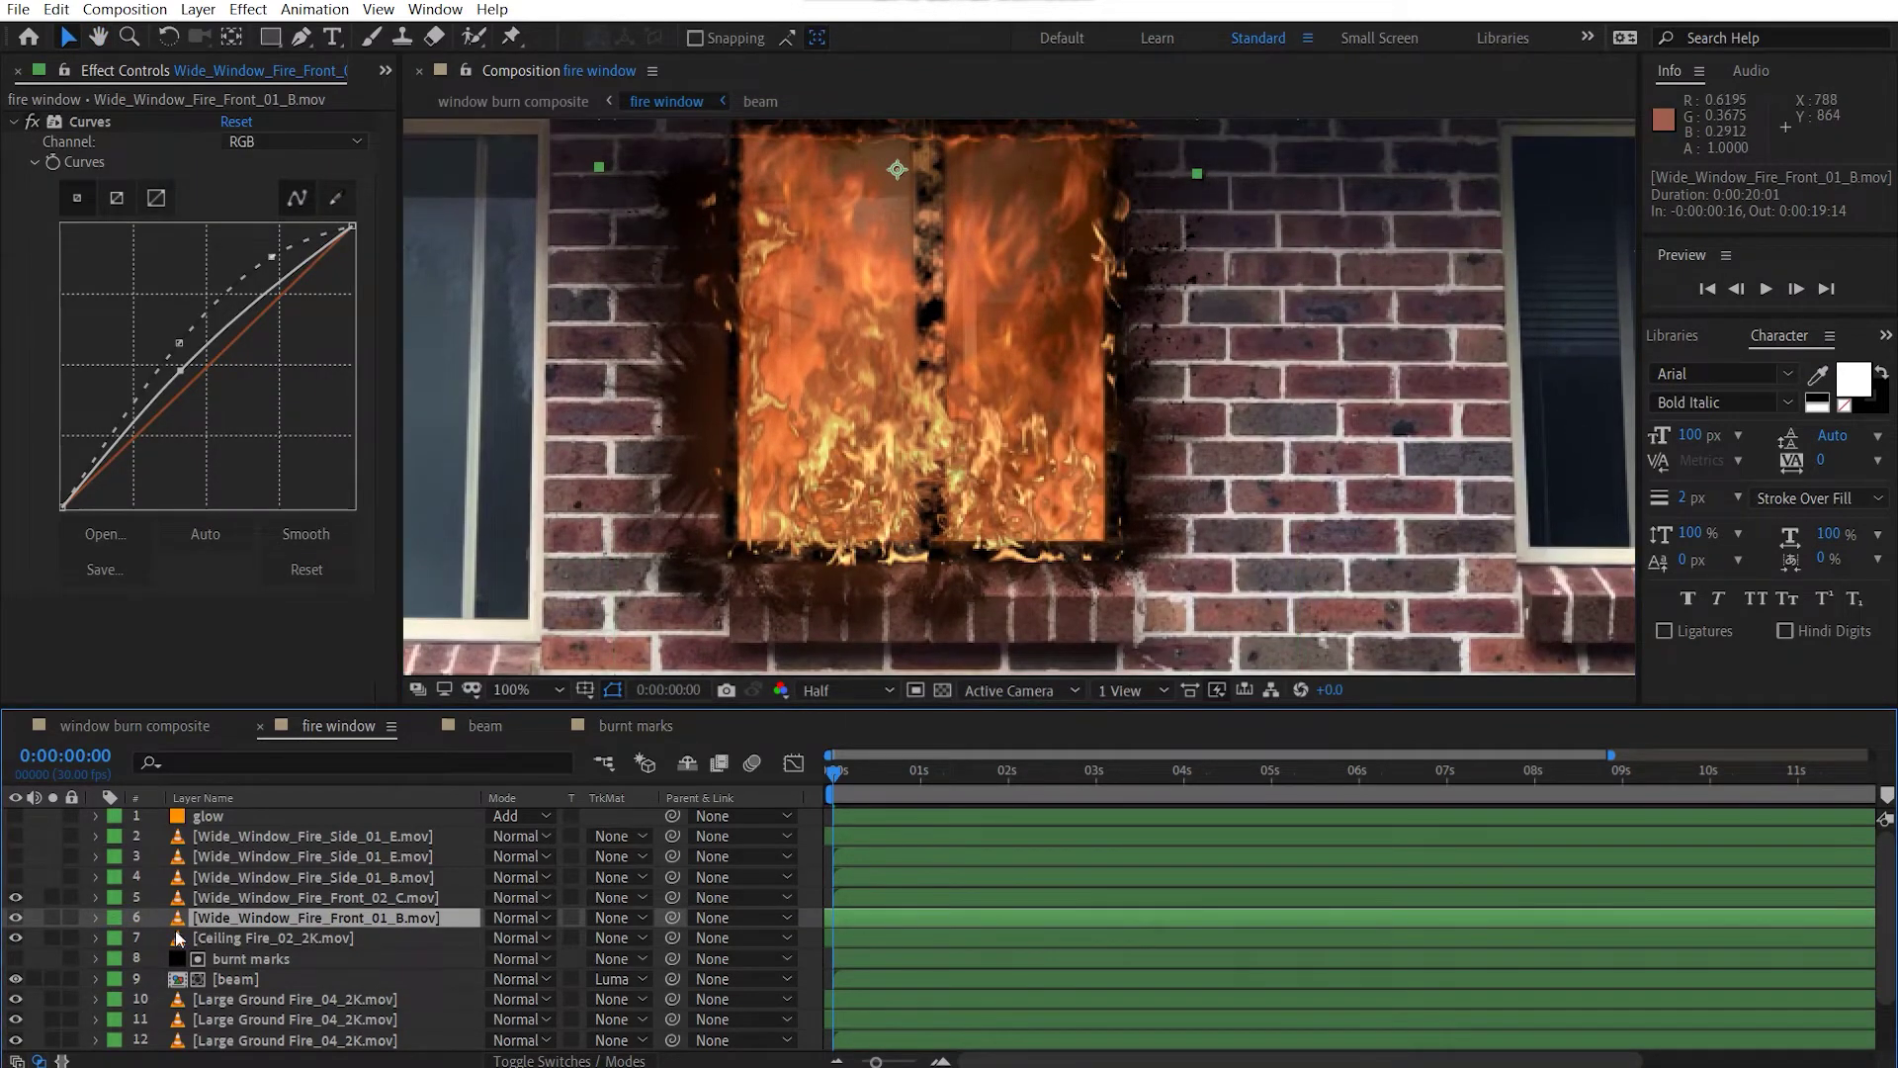
pyautogui.click(16, 877)
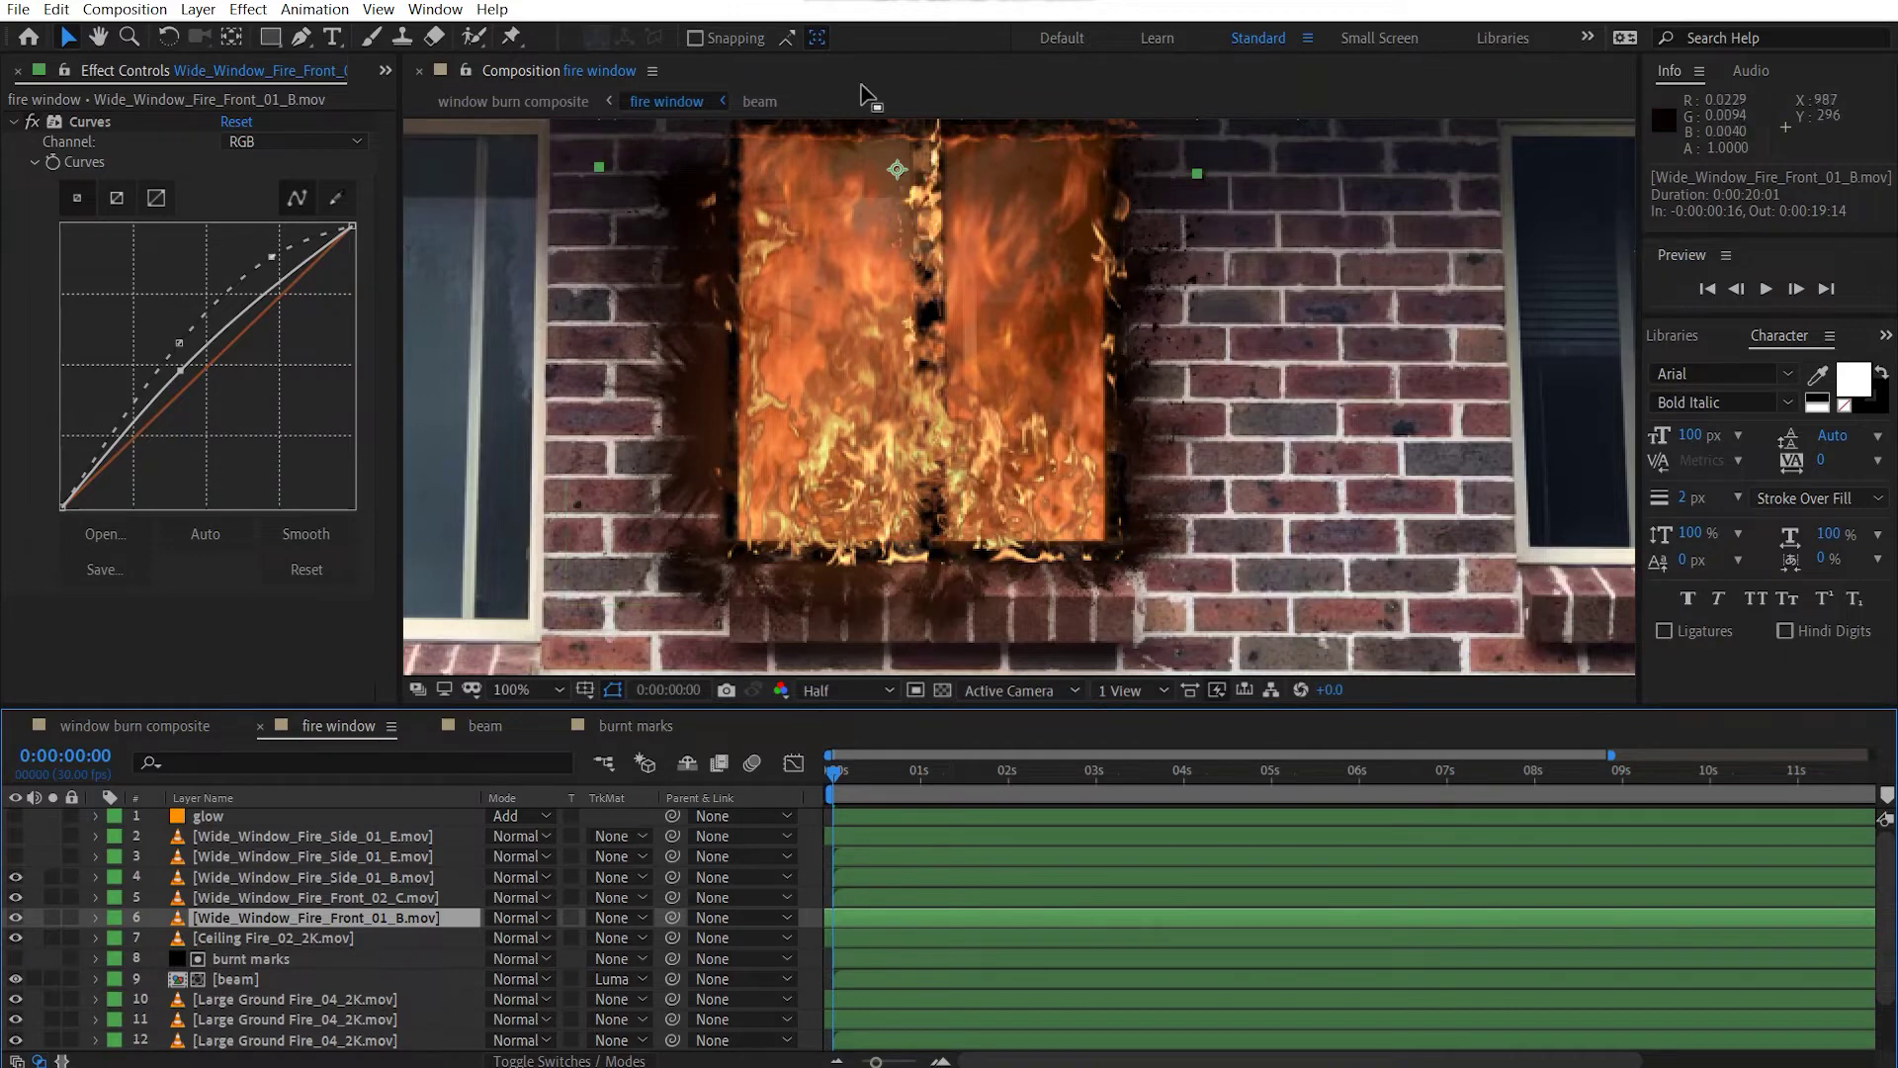
pyautogui.click(15, 856)
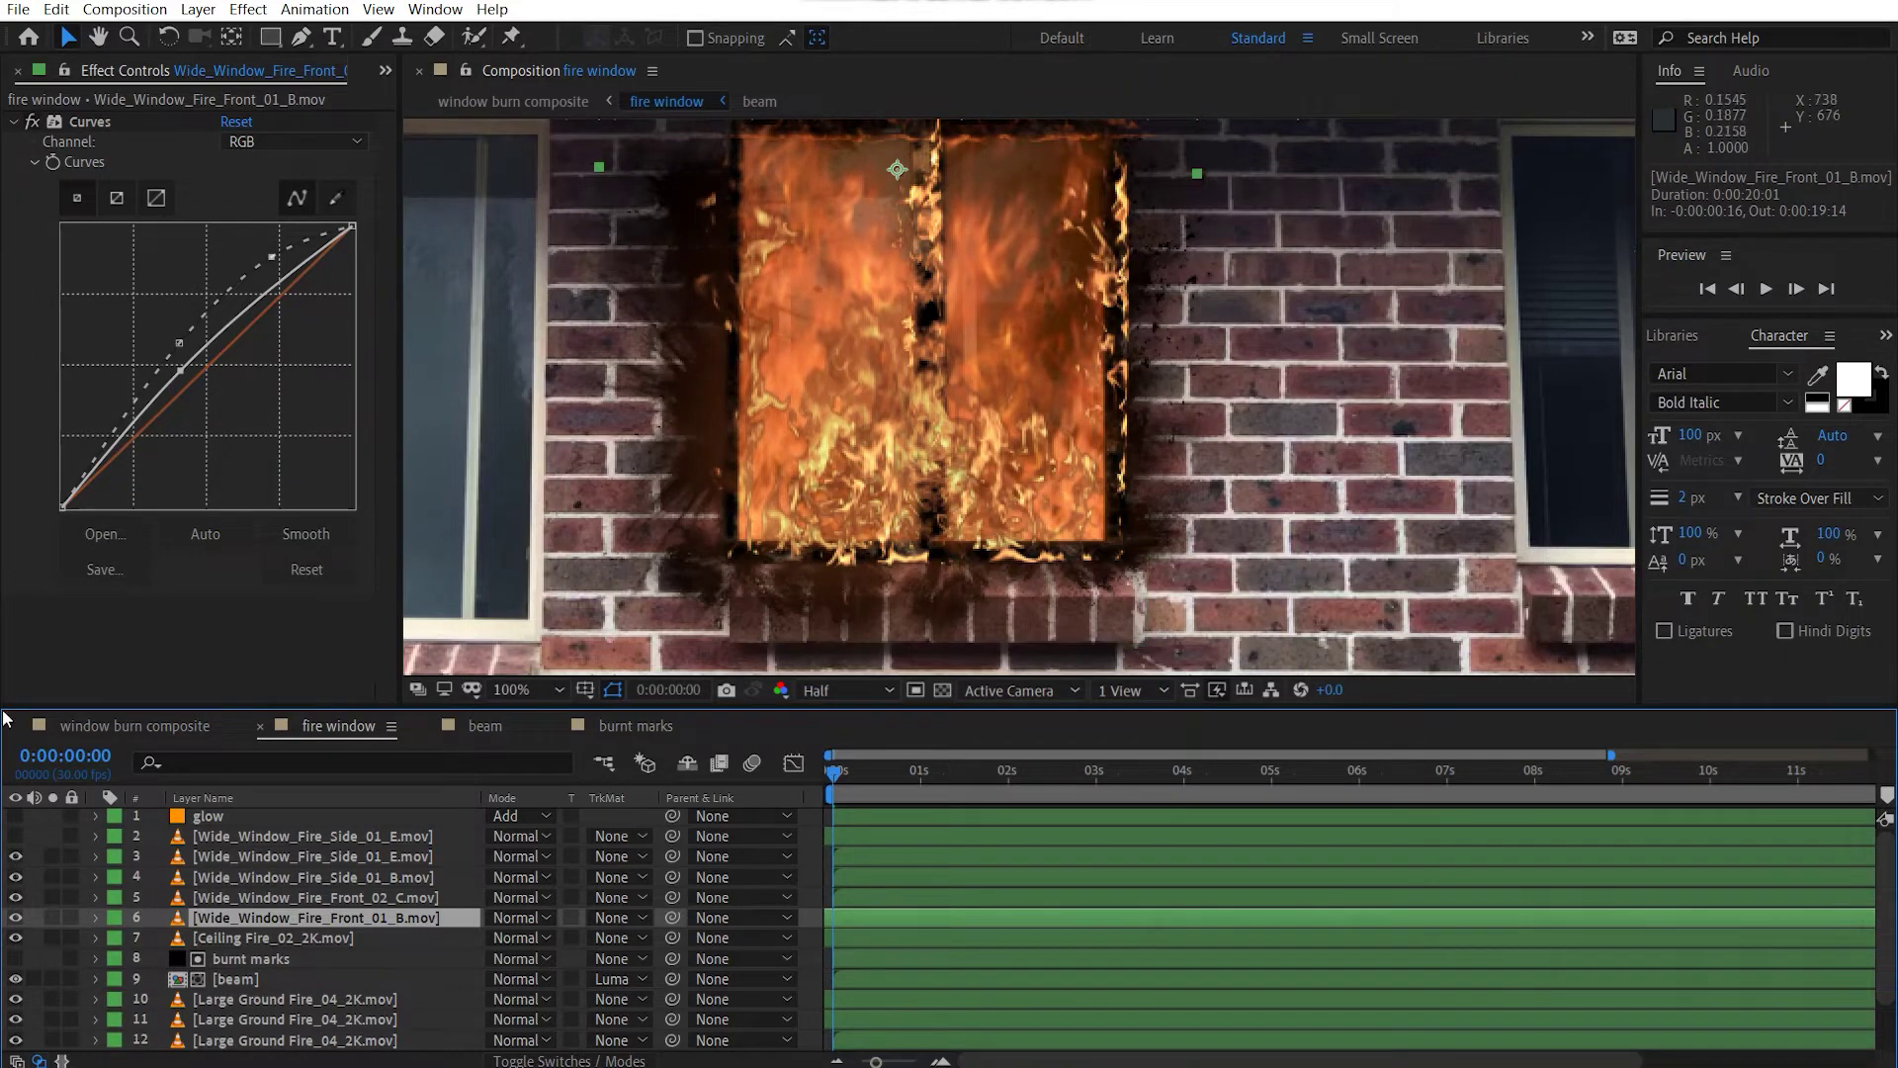
pyautogui.scroll(1, 16, 852)
pyautogui.click(15, 839)
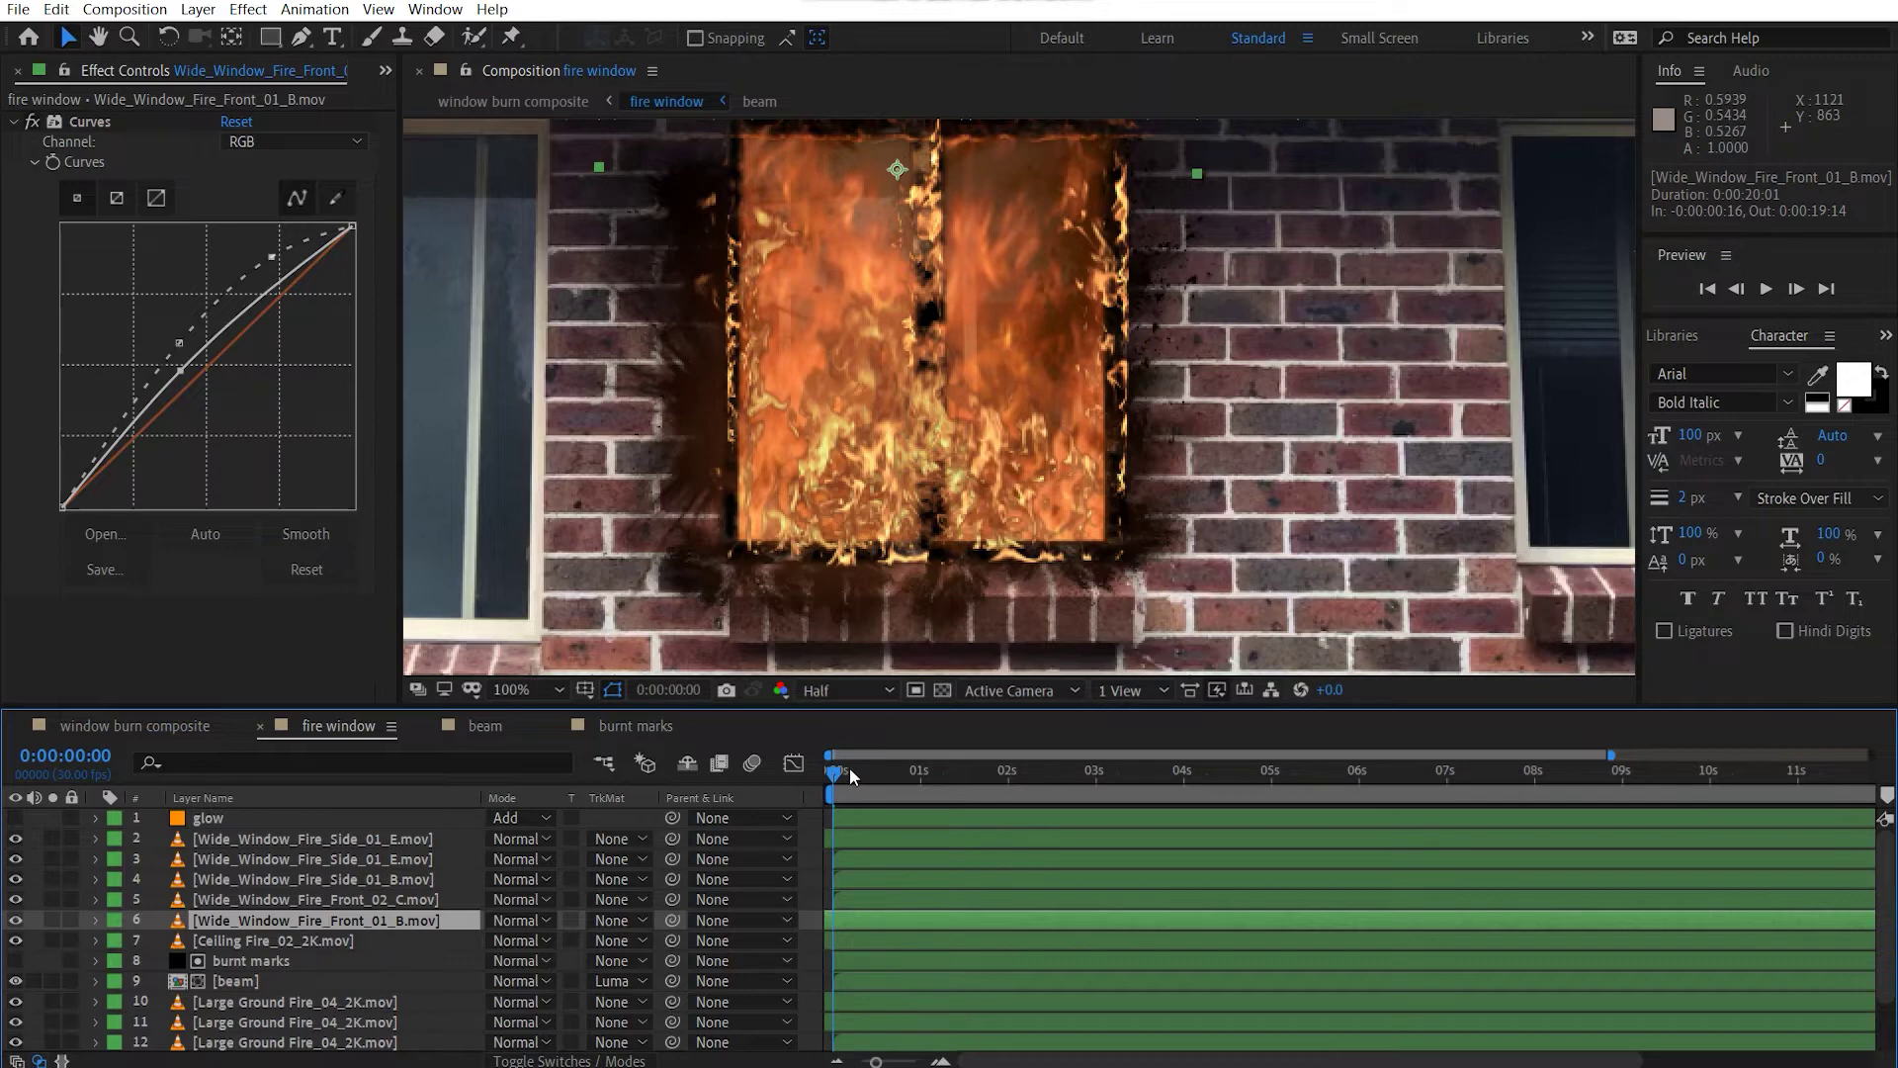
pyautogui.click(15, 819)
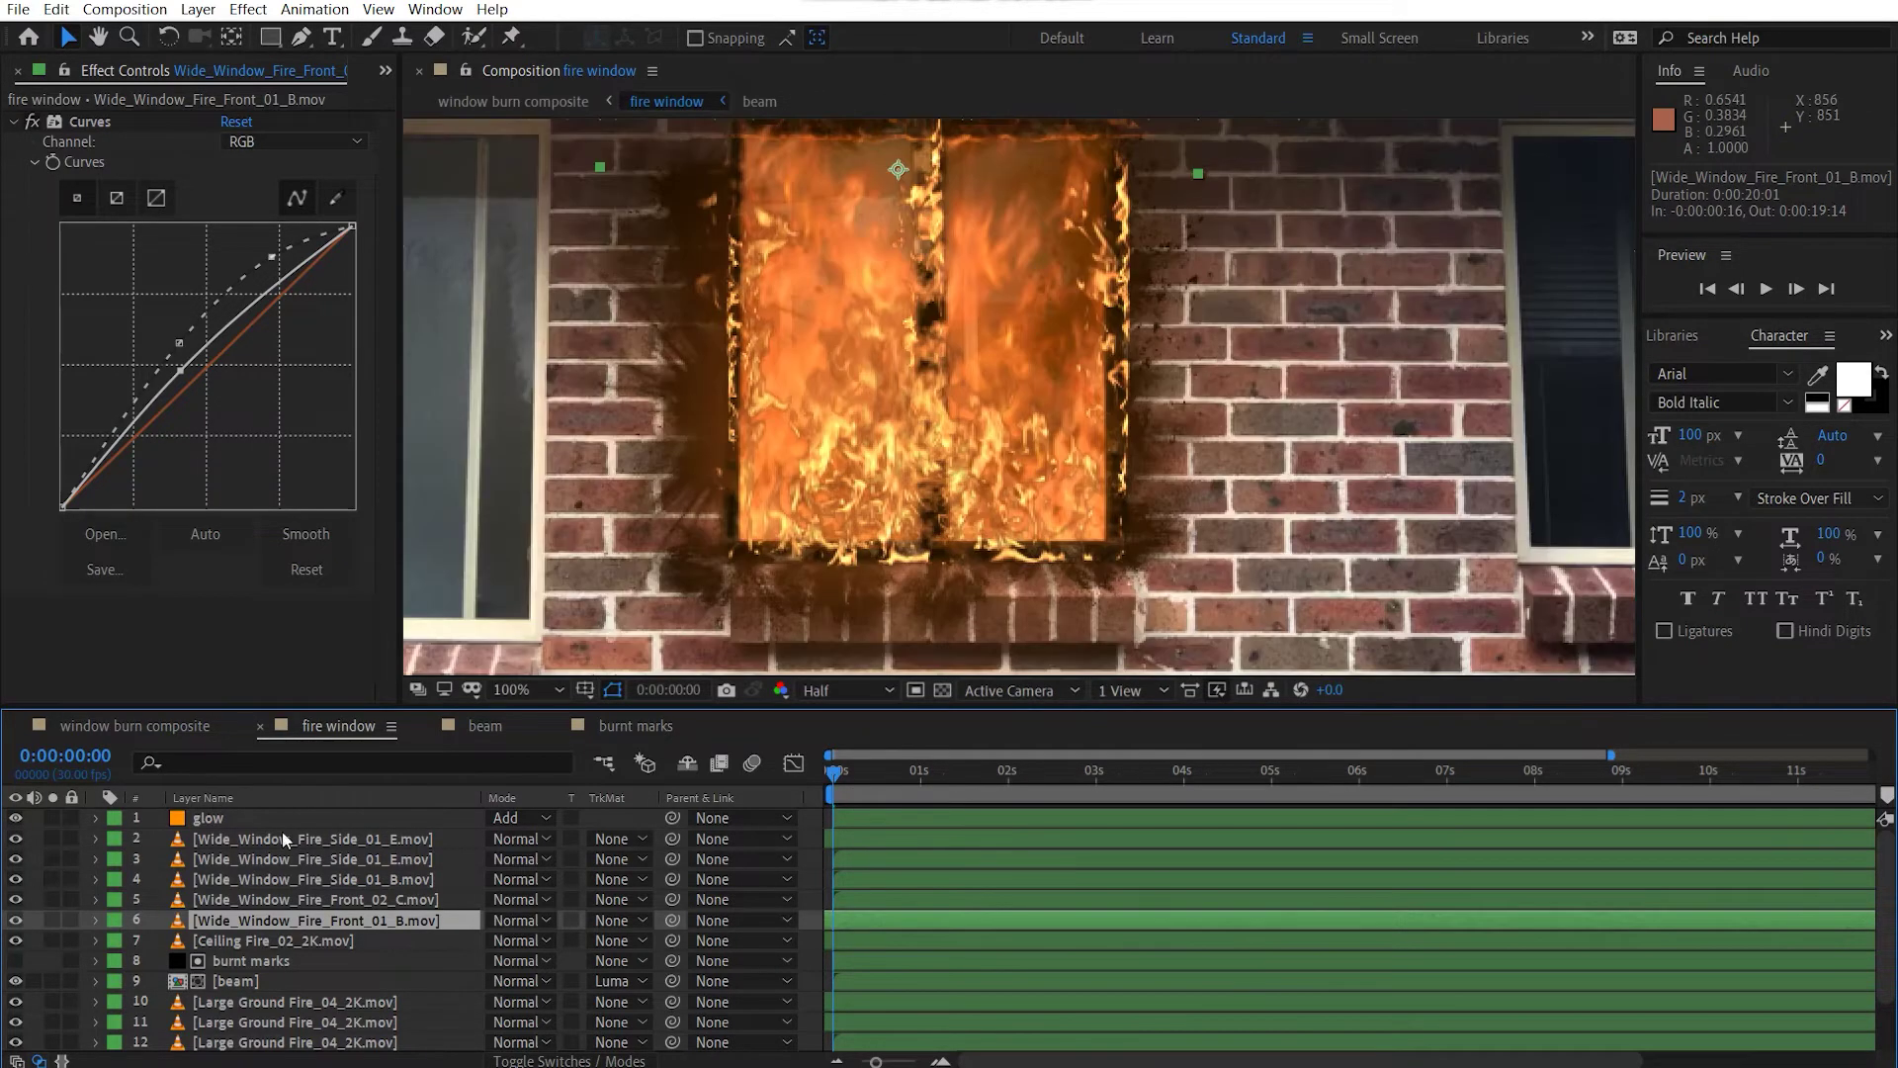
pyautogui.click(213, 818)
# Solo the glow layer and check its 600-pixel Mask Feather and 20% Opacity.
pyautogui.click(54, 817)
pyautogui.scroll(-2, 1064, 354)
pyautogui.press('/')
pyautogui.press('g')
pyautogui.press('f')
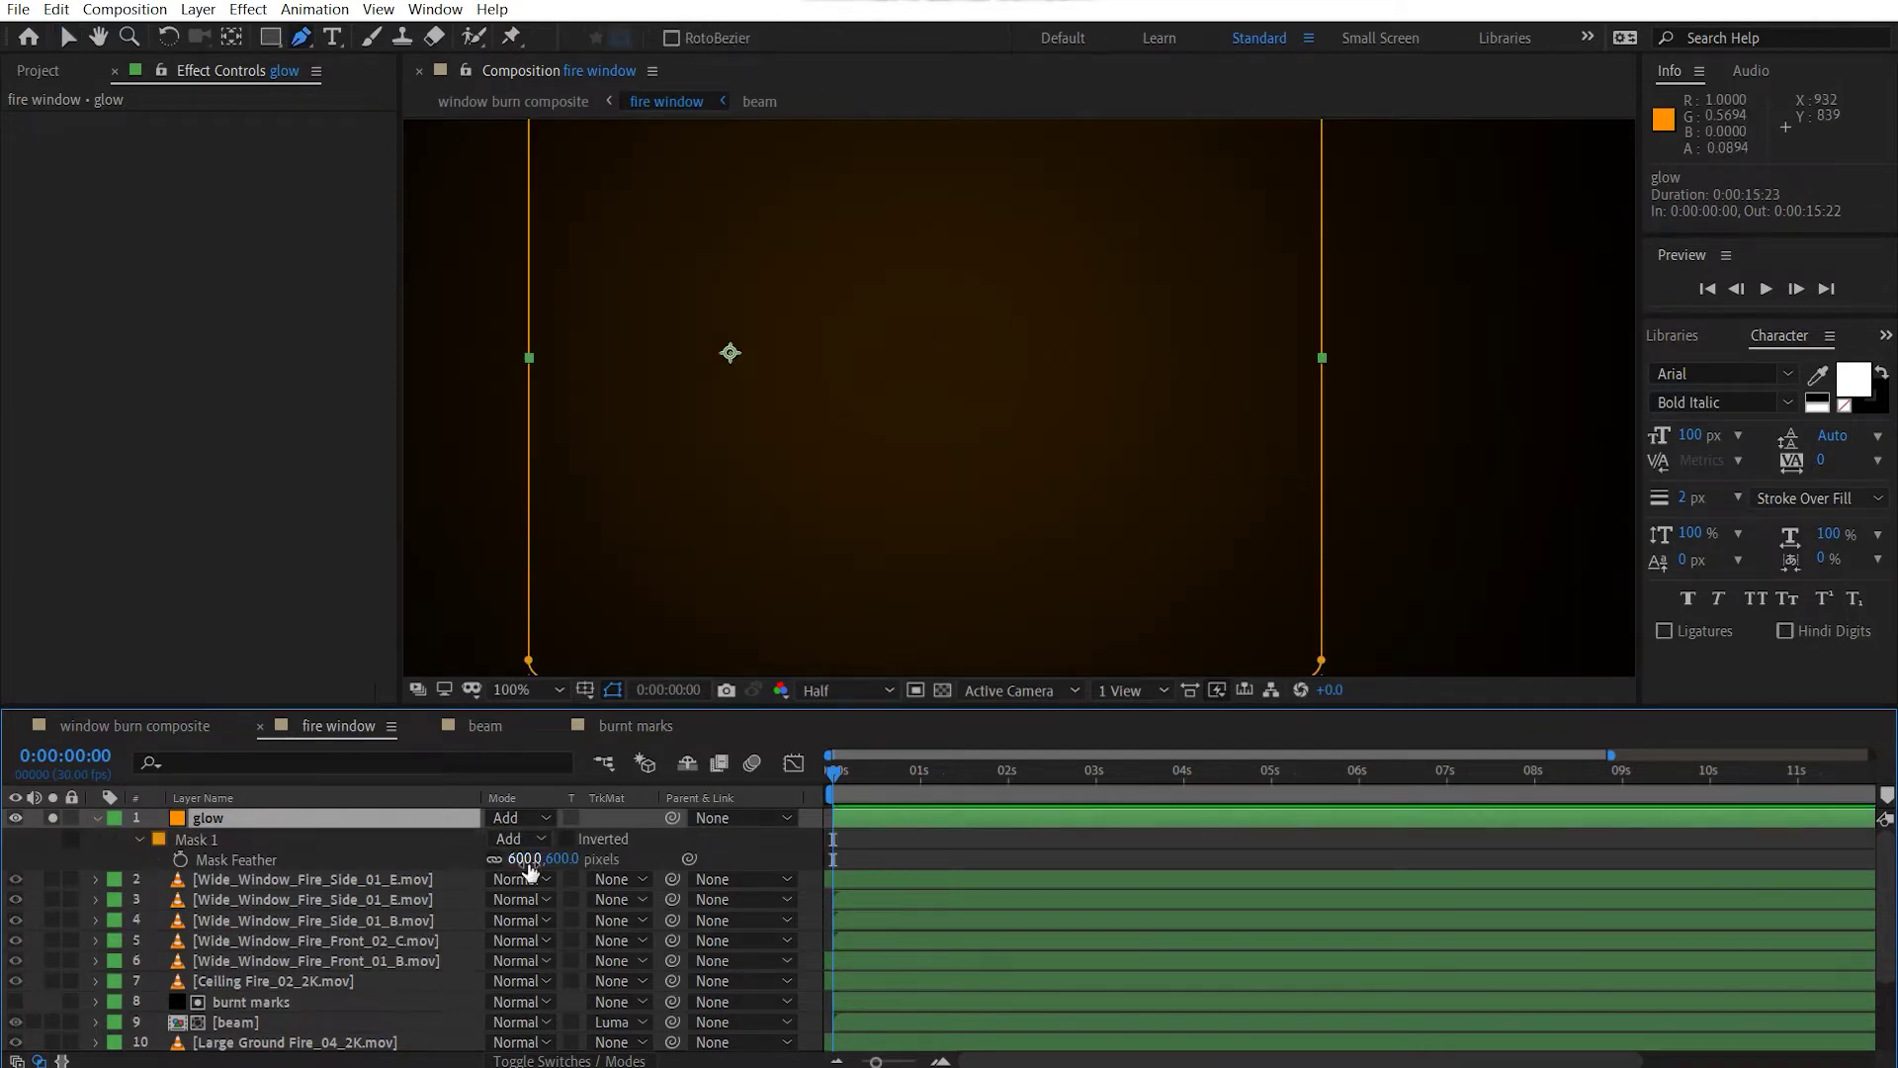
pyautogui.press('t')
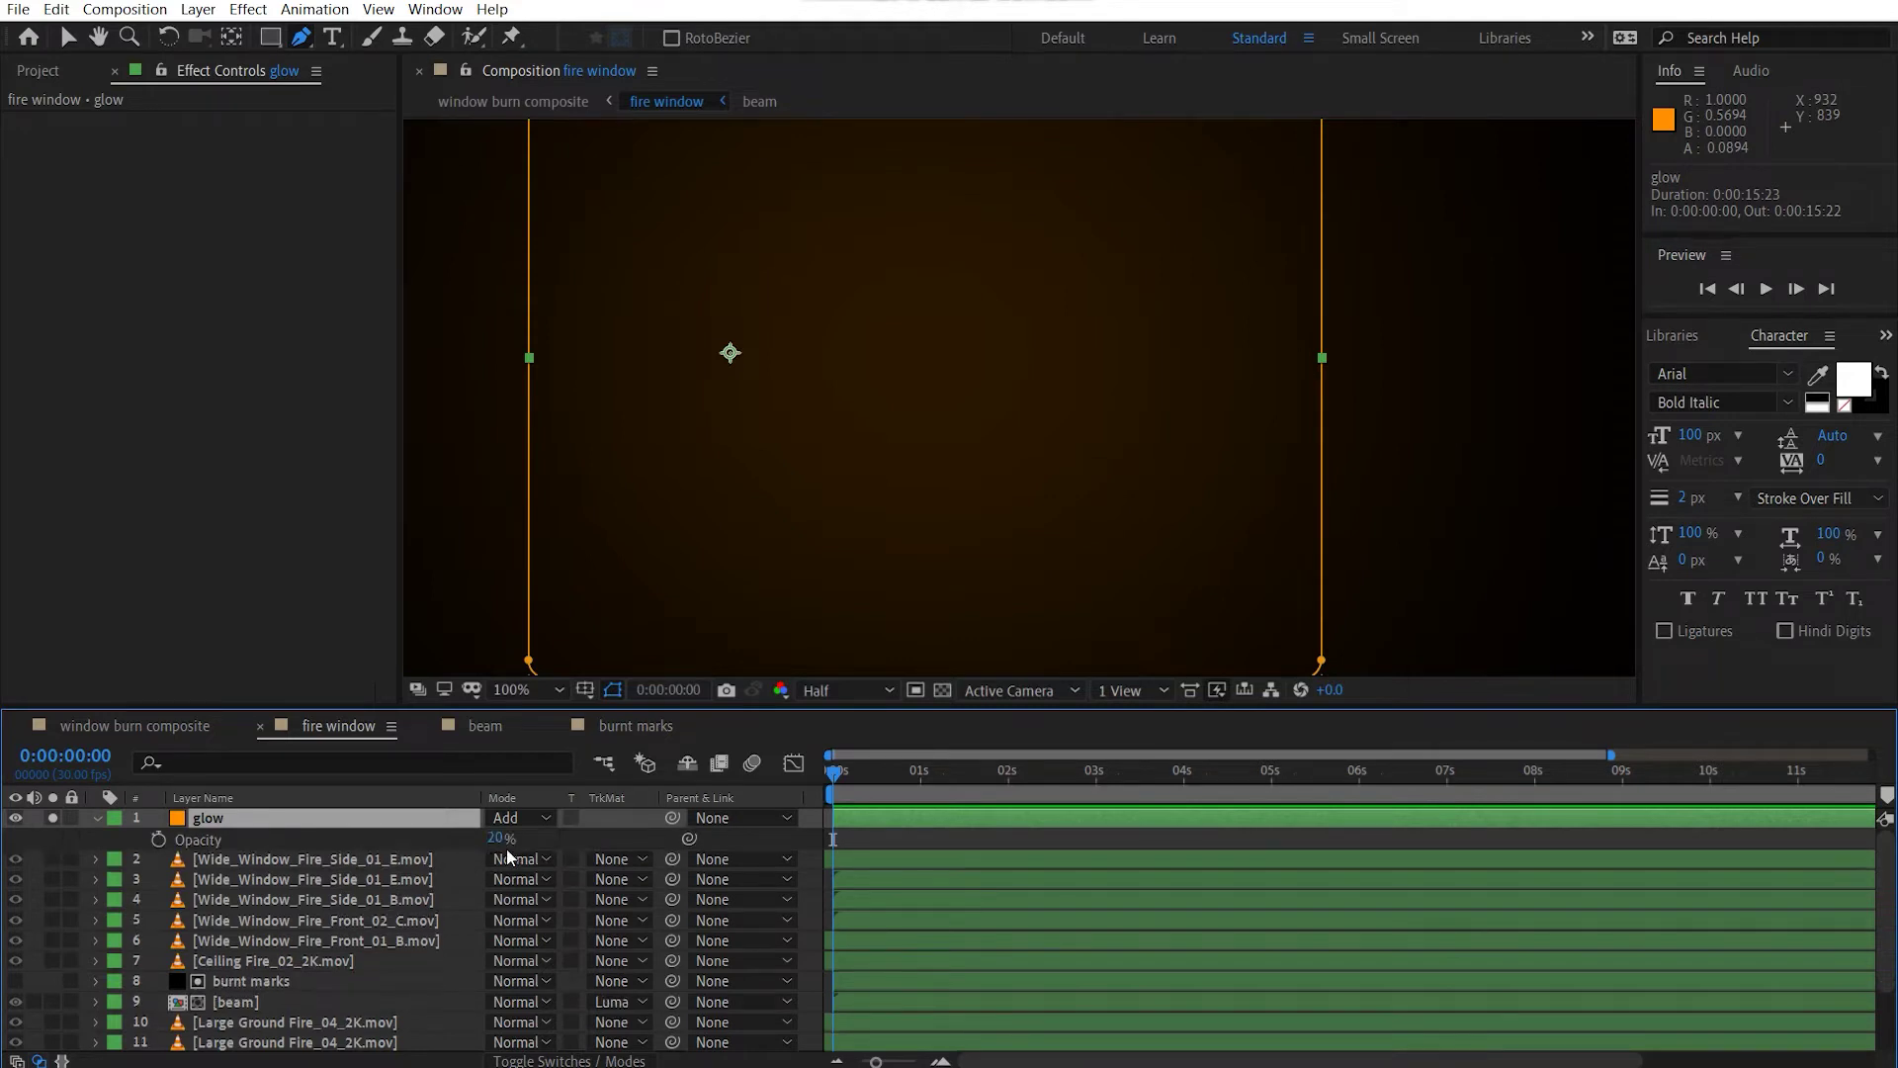
# Unsolo the glow, zoom out to the full composite and deselect with the Selection tool (V).
pyautogui.click(51, 817)
pyautogui.press(',')
pyautogui.click(96, 816)
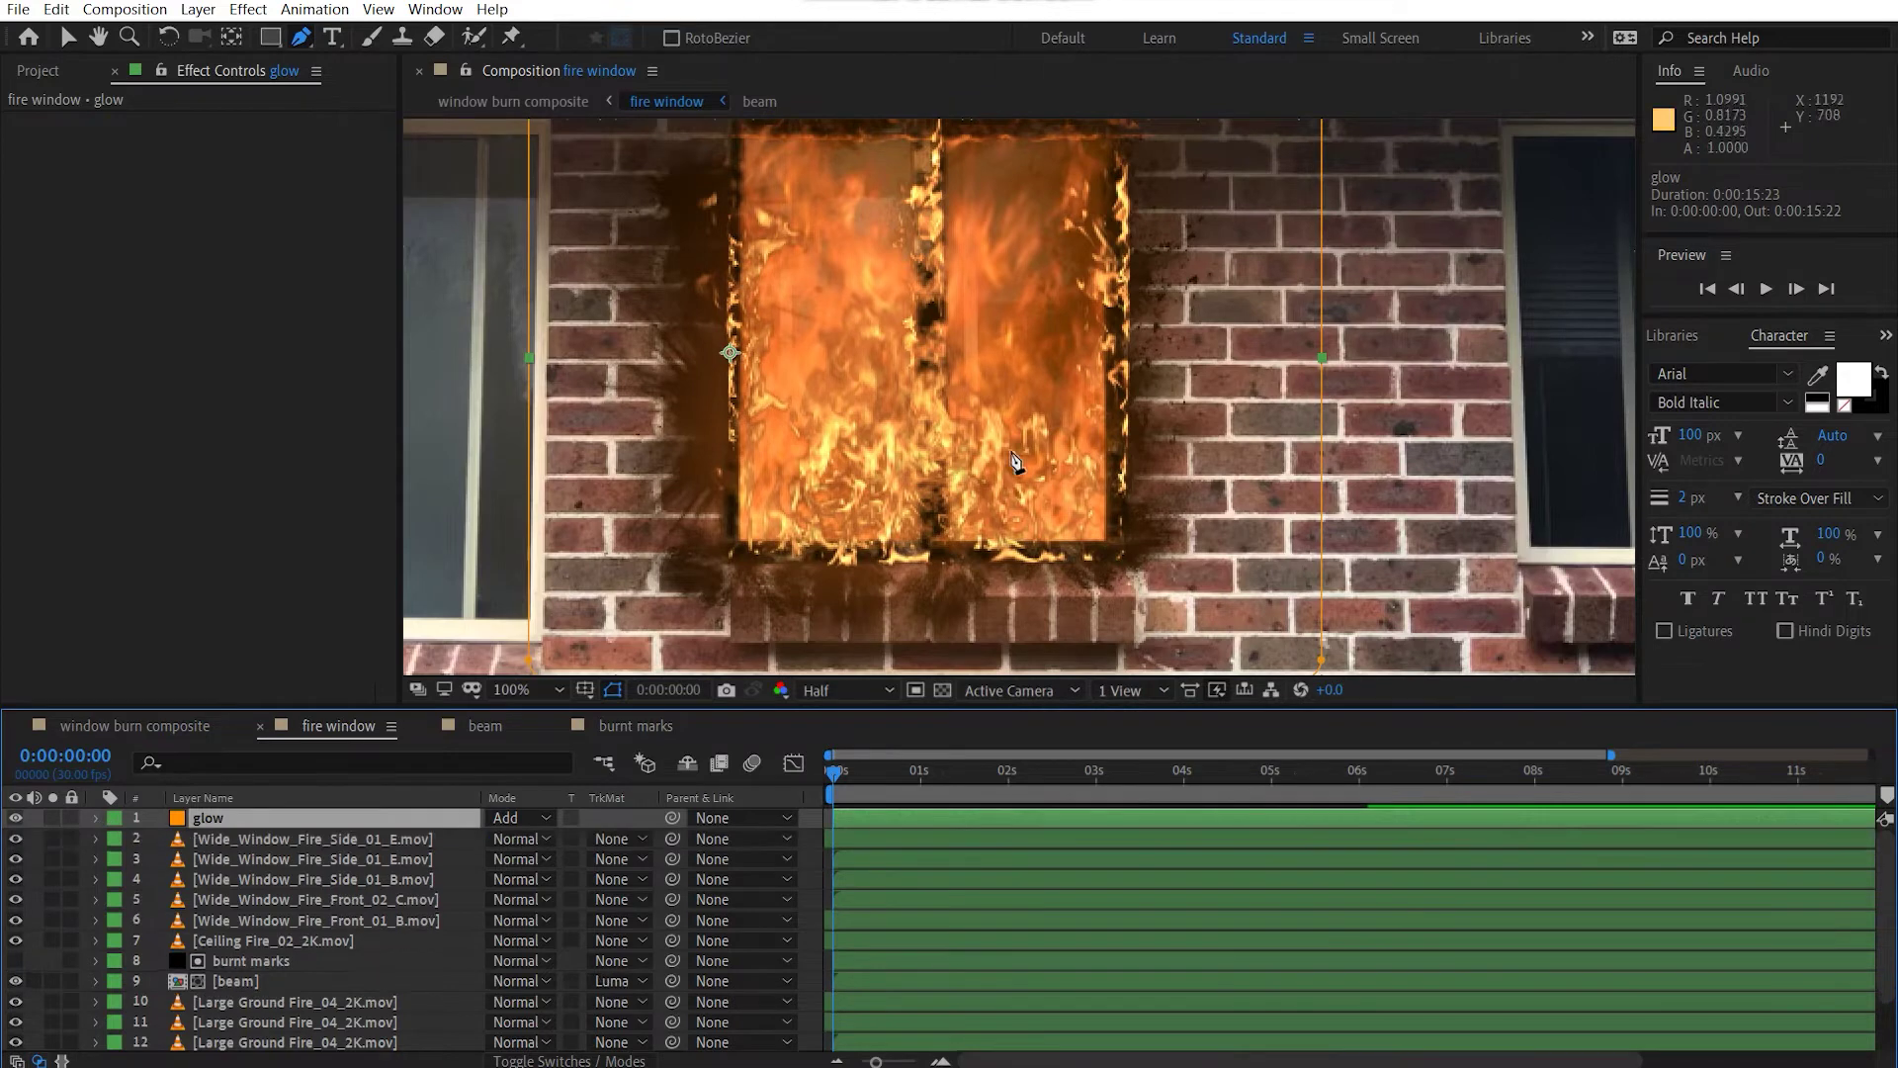
pyautogui.press('v')
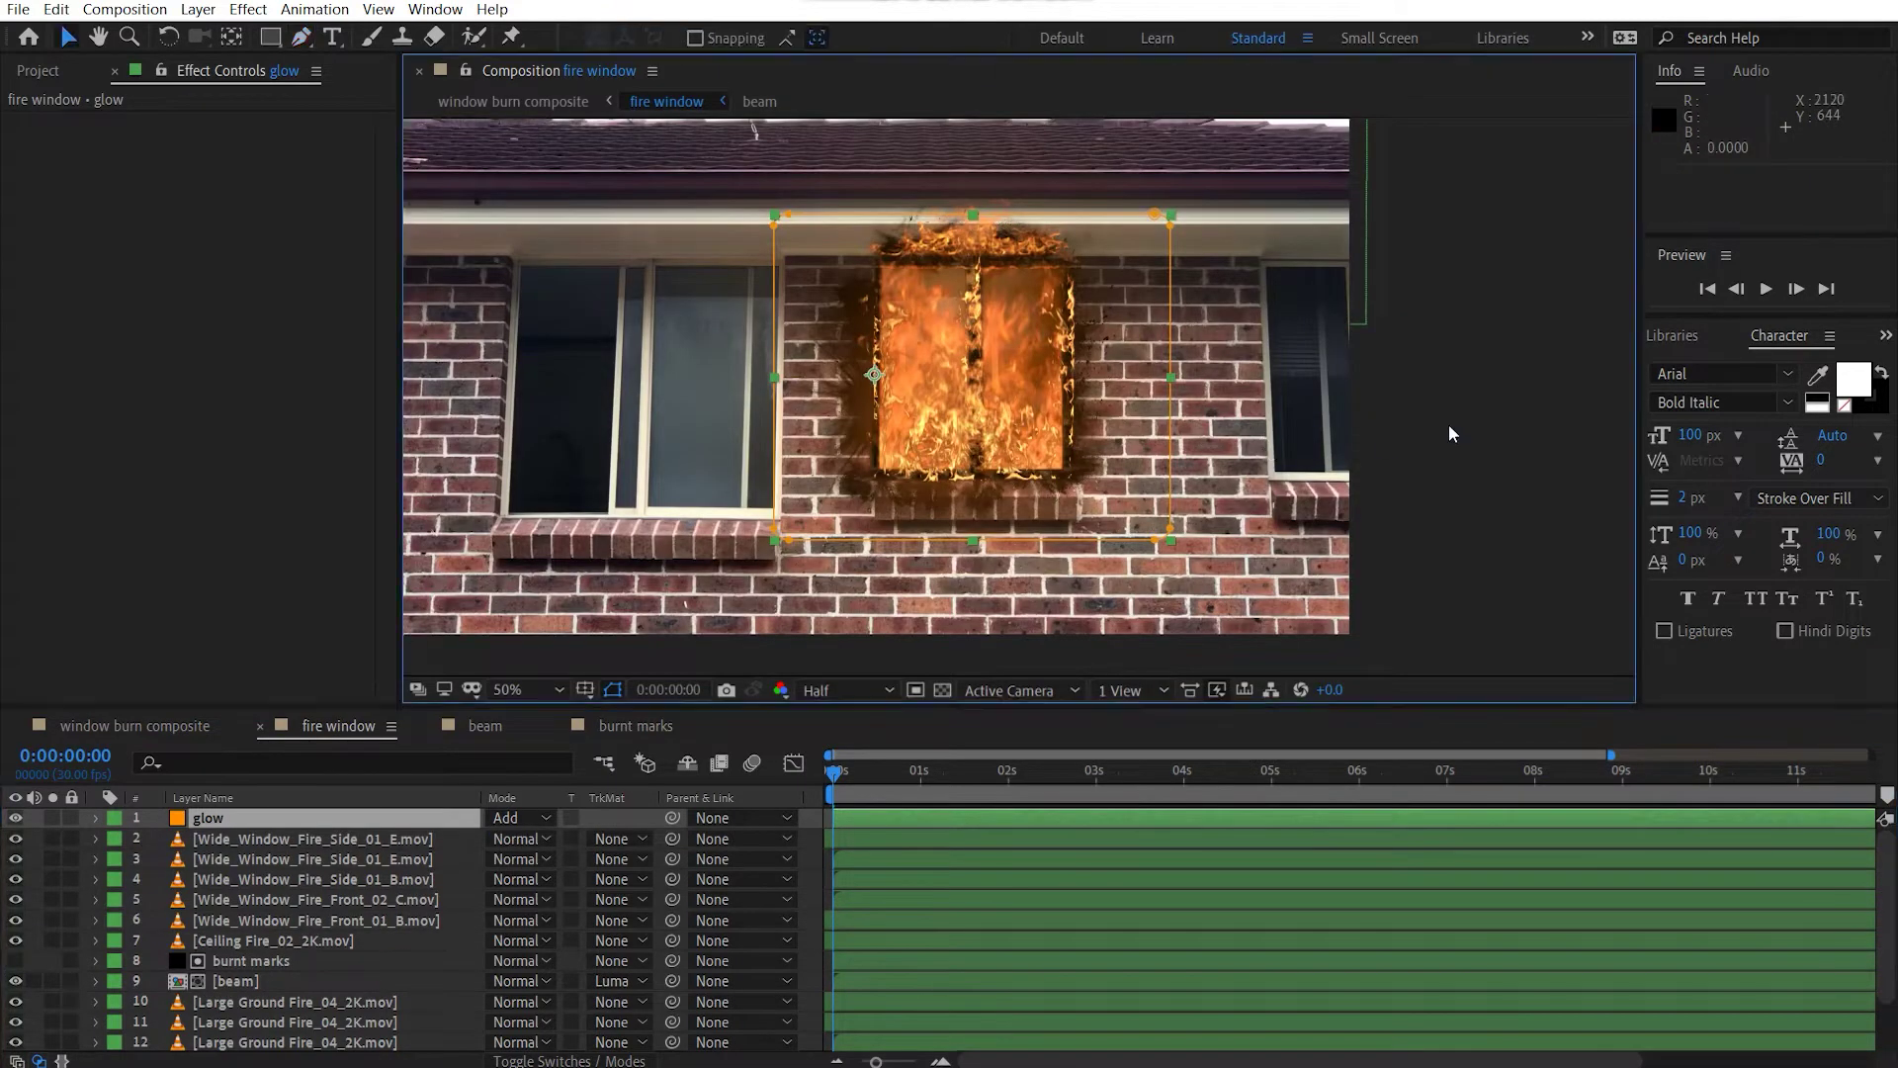
pyautogui.click(1449, 424)
pyautogui.scroll(-1, 287, 946)
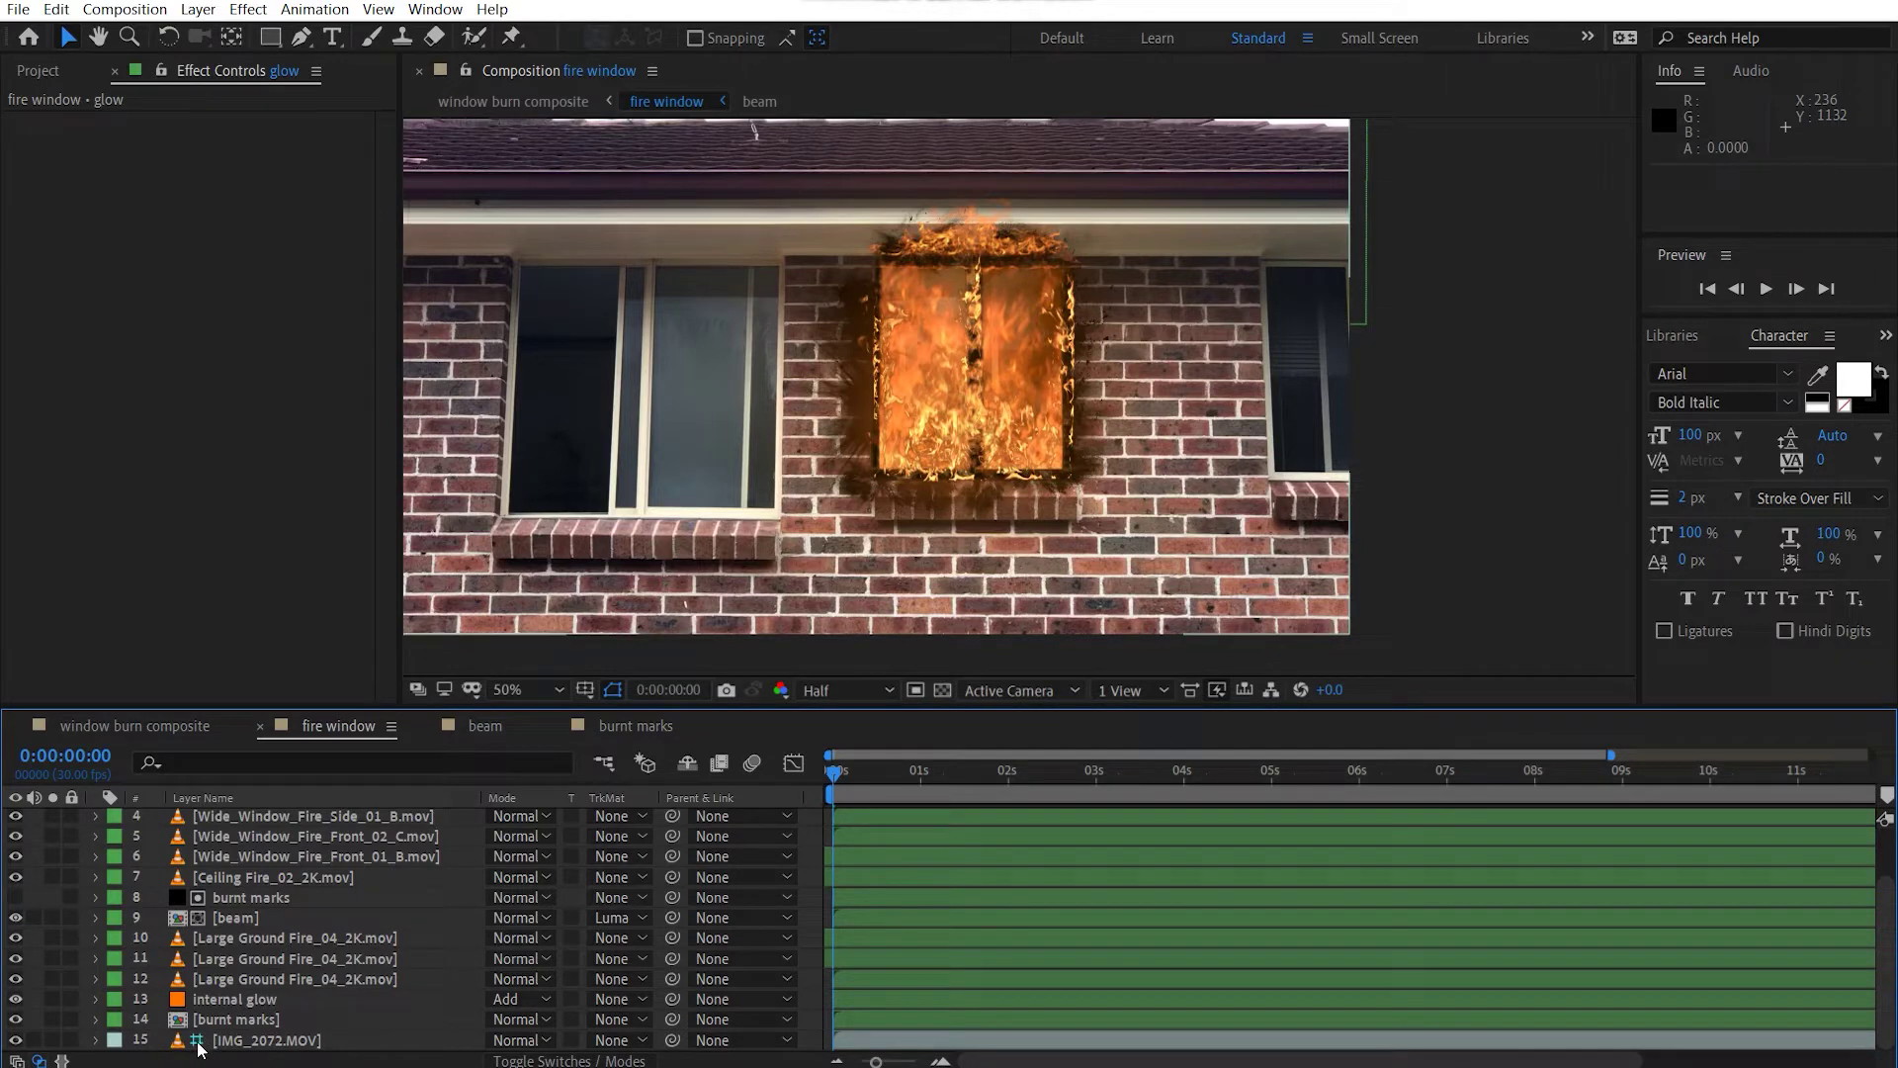
# Select IMG_2072.MOV, set magnification to Fit, and toggle Guide Layer off then undo it.
pyautogui.click(255, 1041)
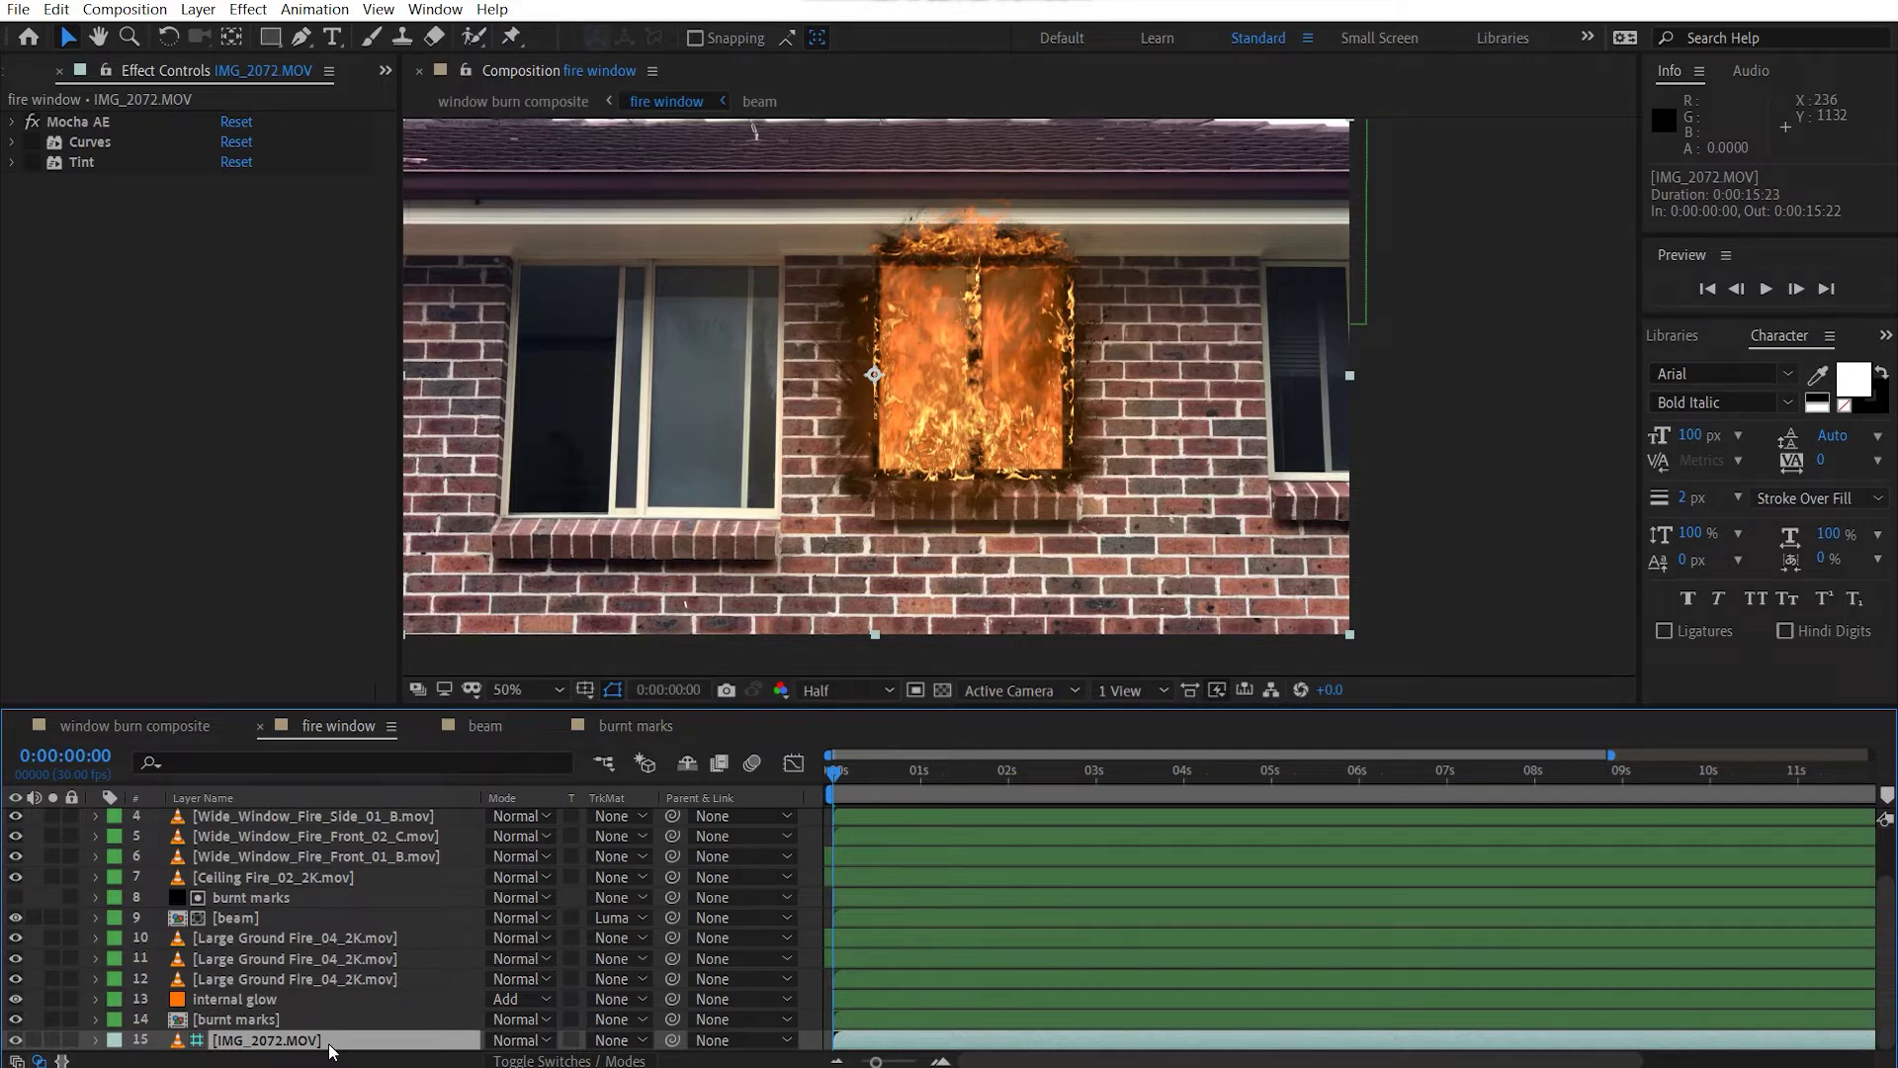
pyautogui.click(520, 690)
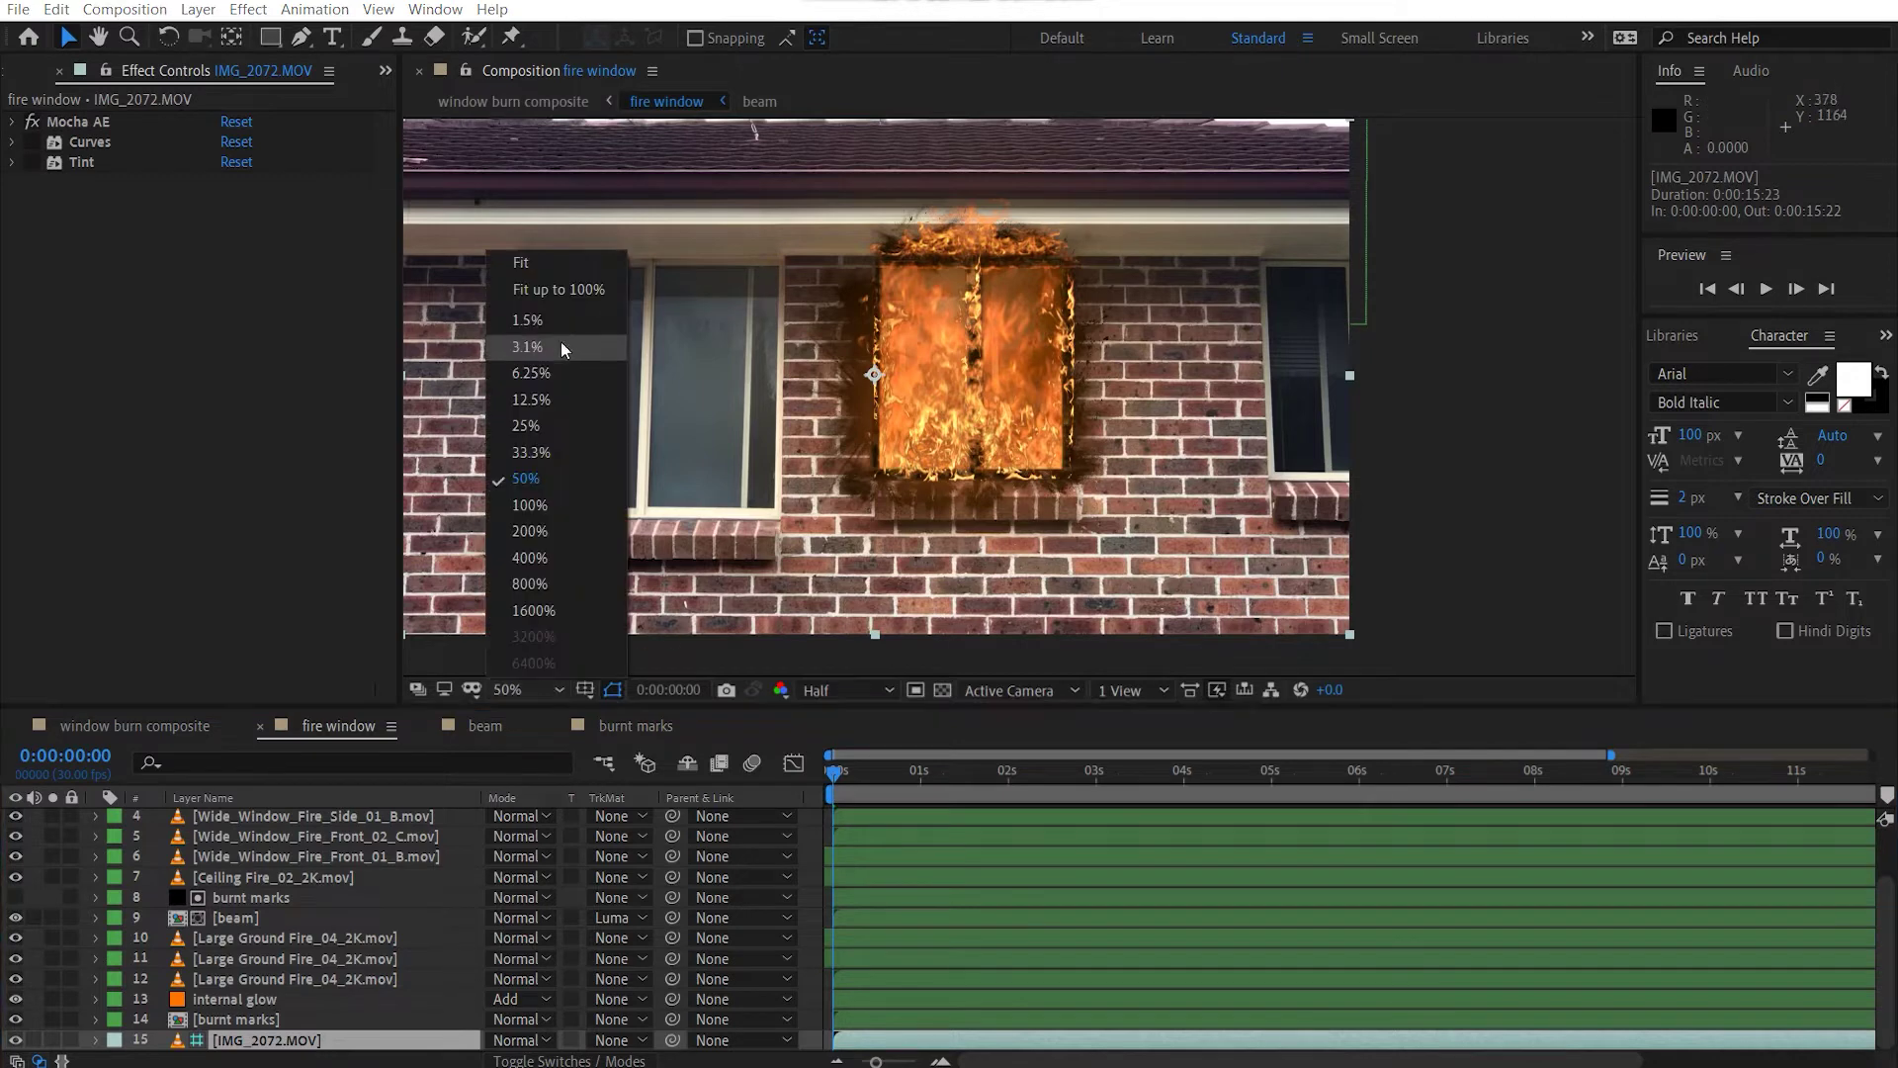
pyautogui.click(524, 263)
pyautogui.click(198, 8)
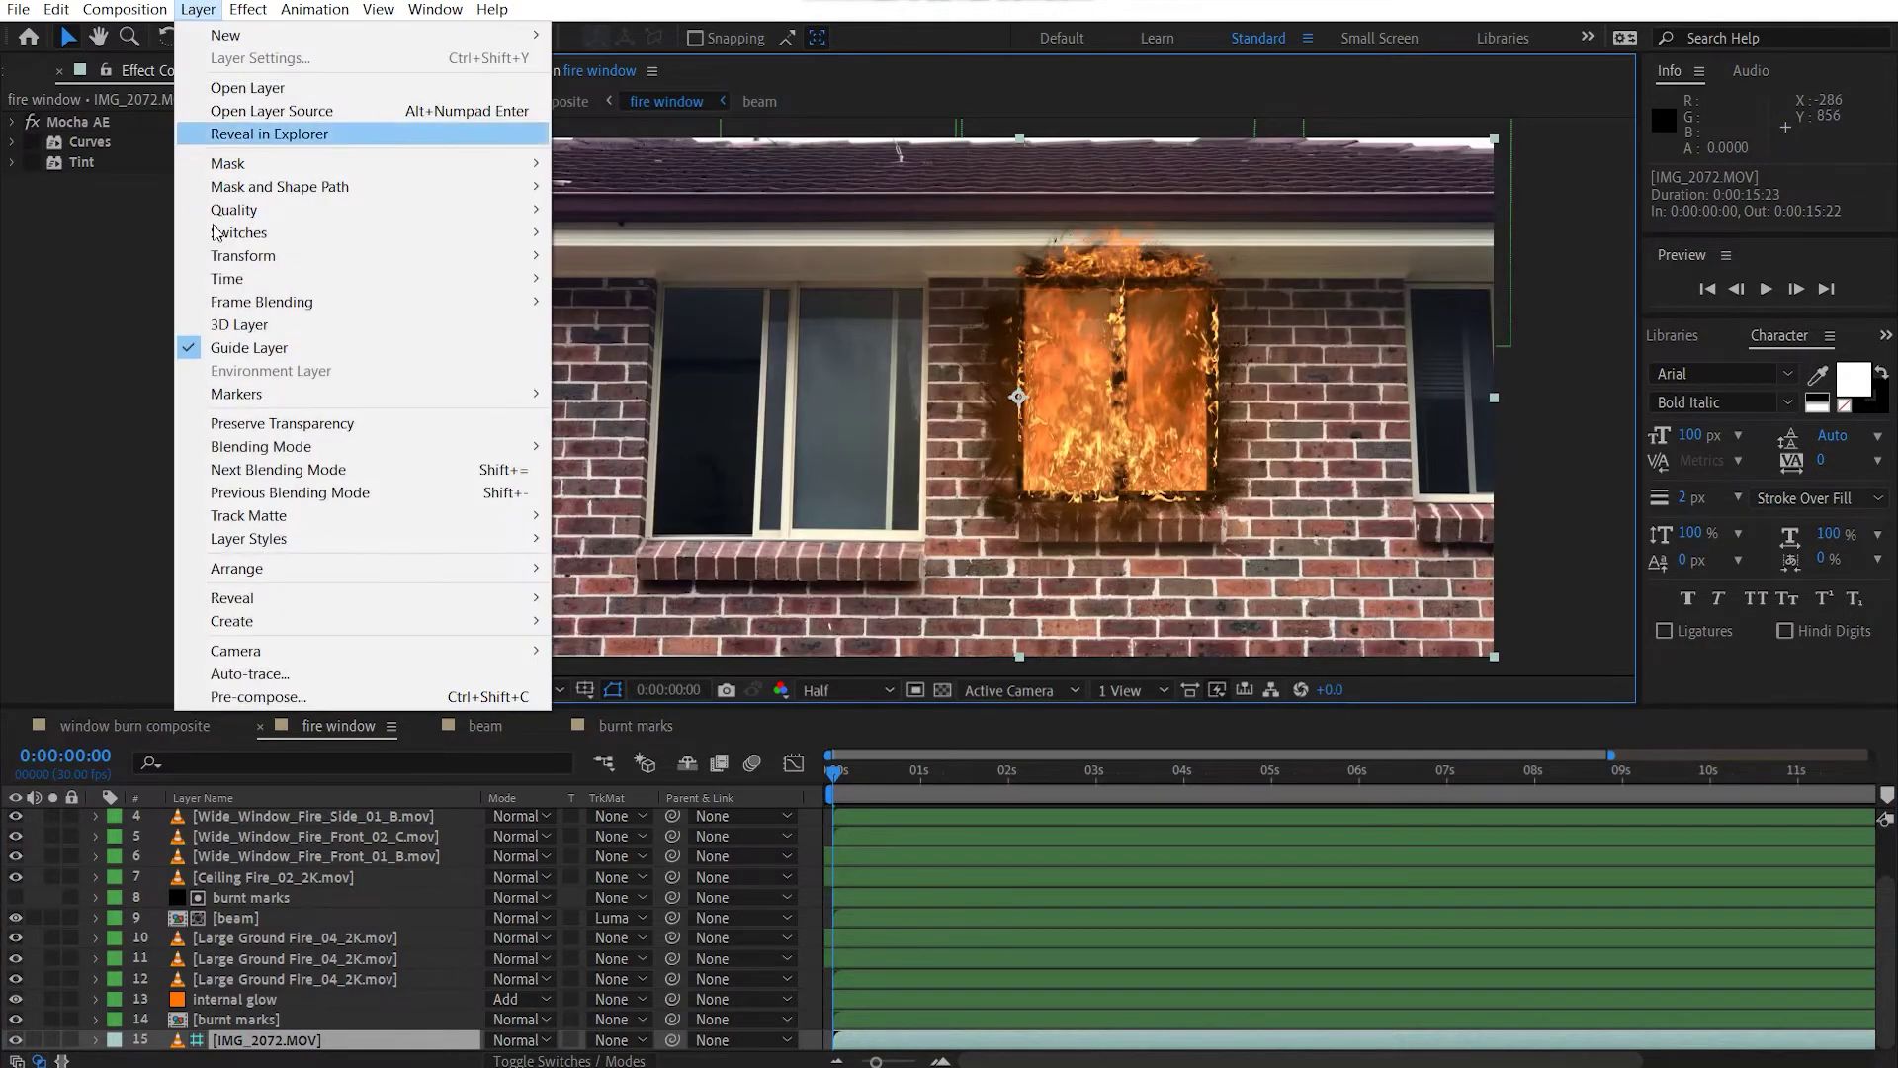
pyautogui.click(326, 348)
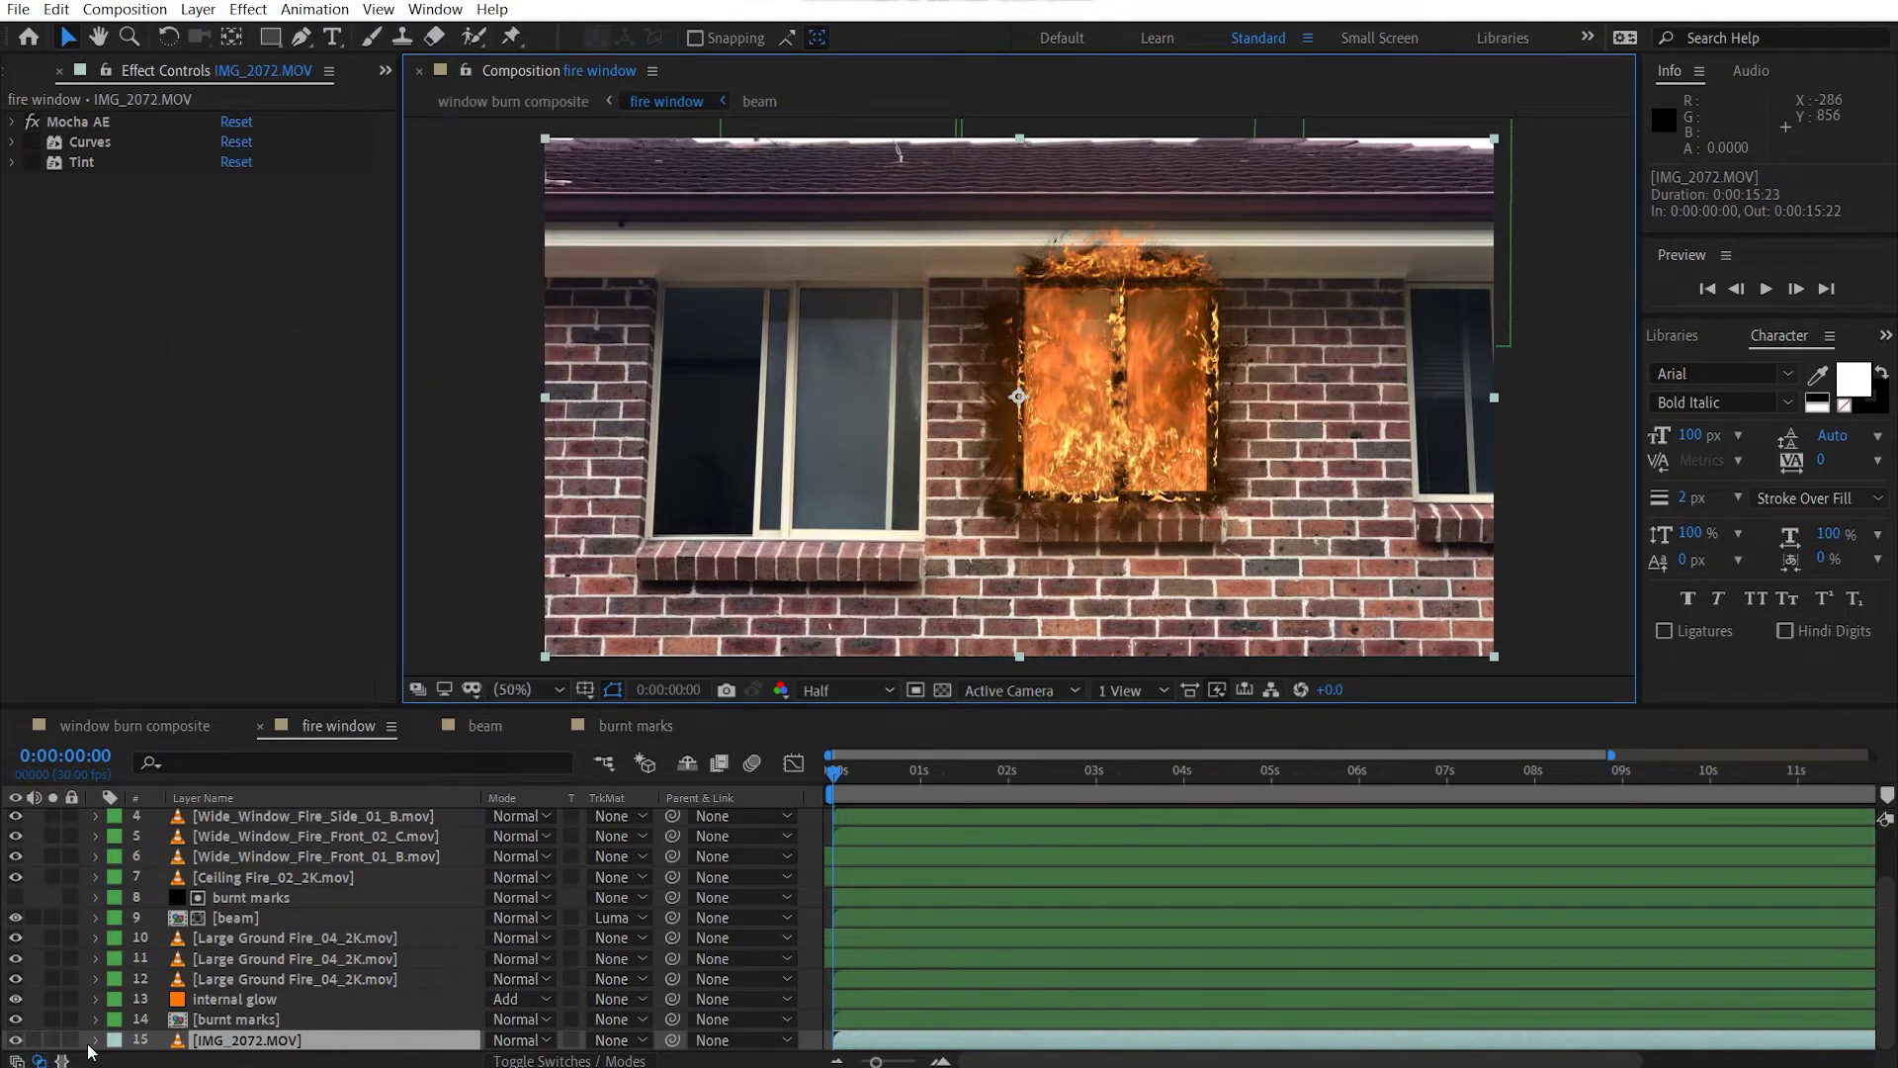
pyautogui.hotkey('ctrl', 'z')
pyautogui.click(255, 1044)
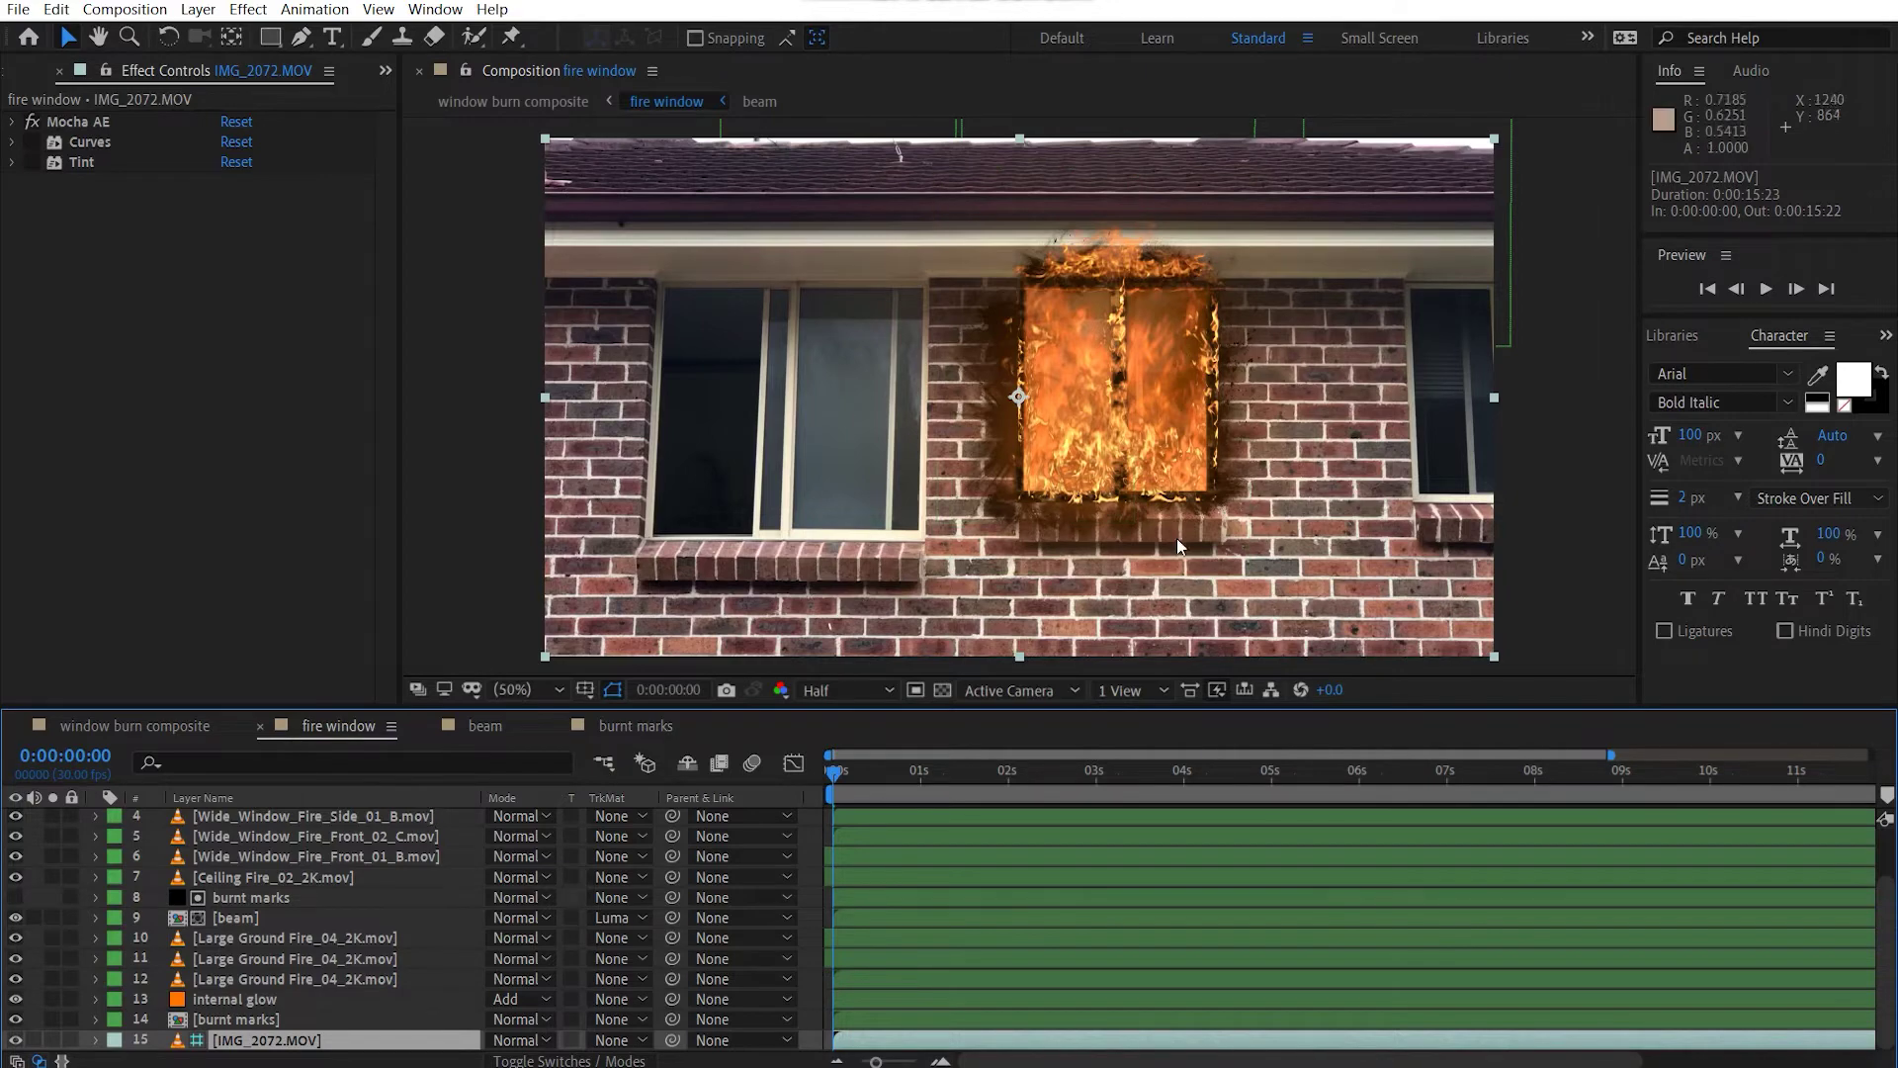
# Select the burnt marks layer to bring up its Fractal Noise settings.
pyautogui.moveTo(1102, 309); pyautogui.dragTo(974, 297)
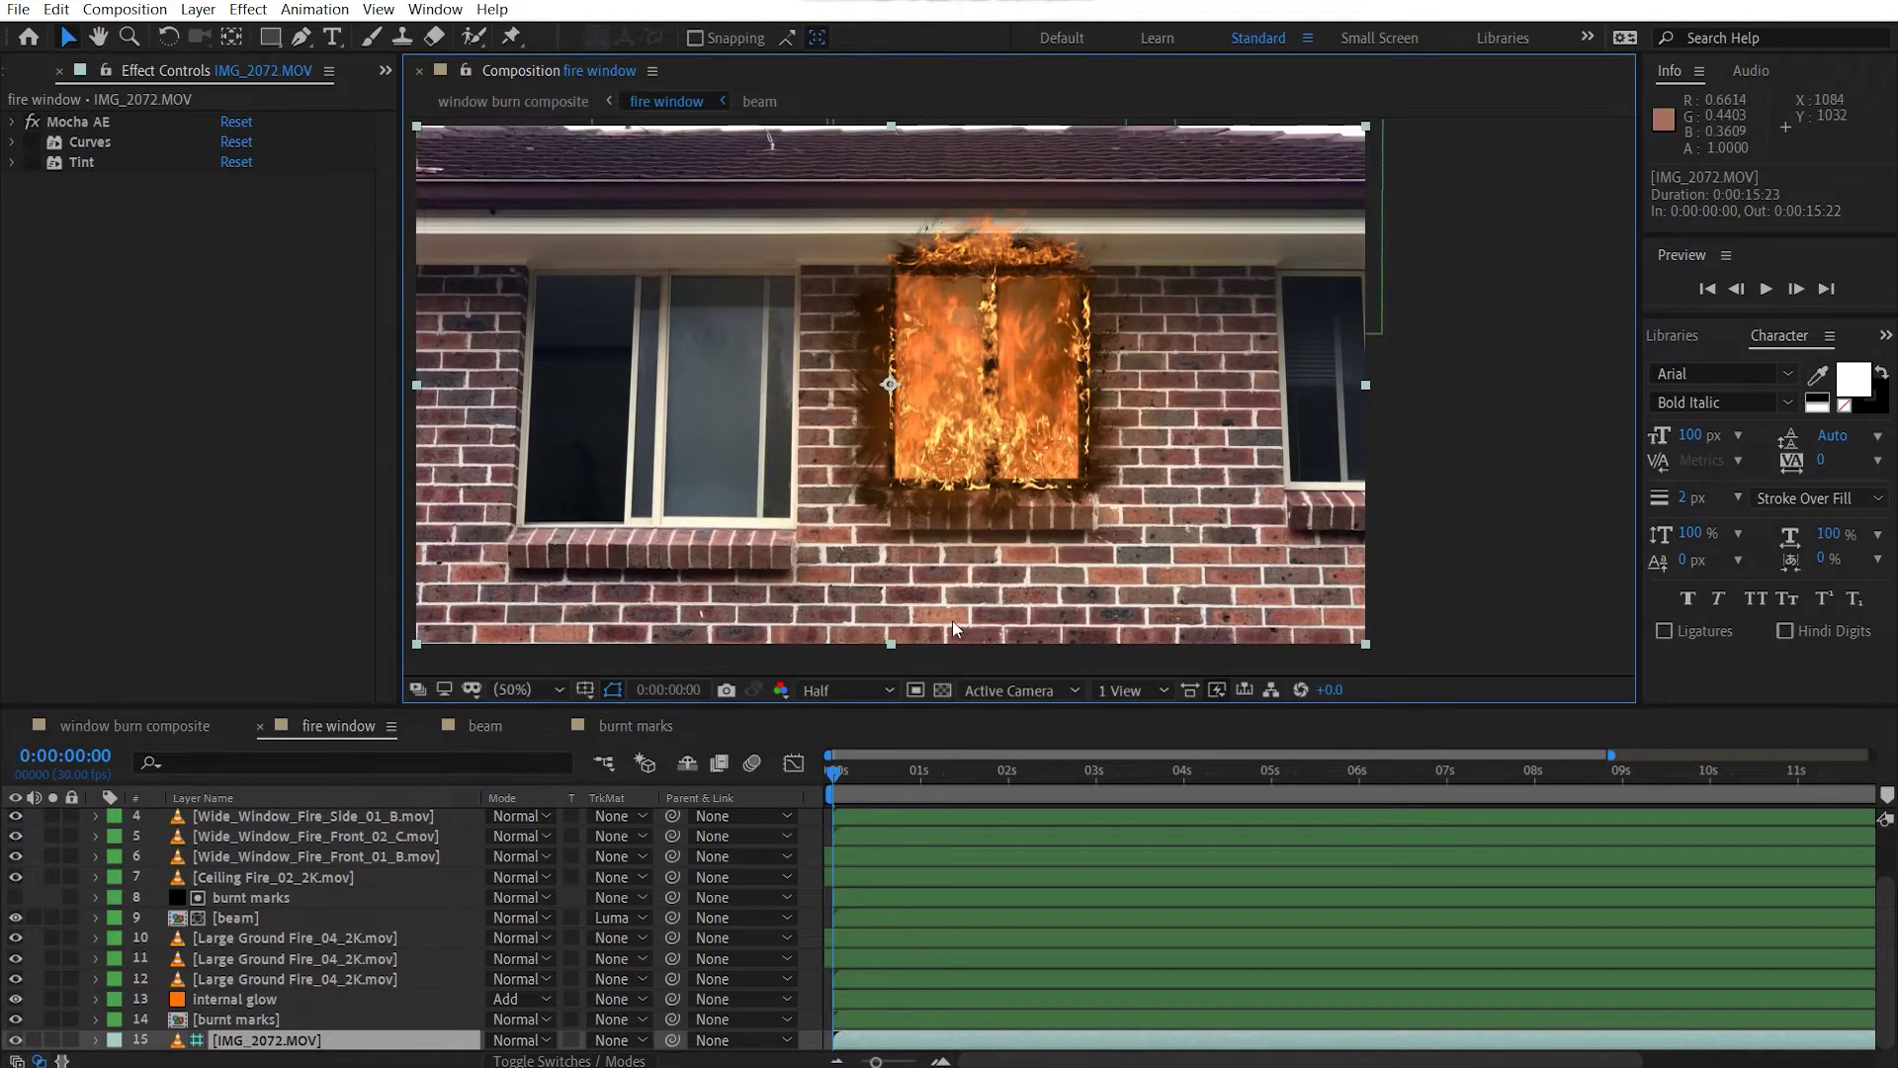
pyautogui.scroll(4, 964, 435)
pyautogui.scroll(2, 968, 446)
pyautogui.scroll(-4, 918, 453)
pyautogui.scroll(2, 918, 453)
pyautogui.press('v')
pyautogui.moveTo(880, 412); pyautogui.dragTo(953, 414)
pyautogui.scroll(2, 301, 834)
pyautogui.click(300, 838)
pyautogui.click(301, 920)
pyautogui.click(305, 959)
pyautogui.scroll(-2, 312, 969)
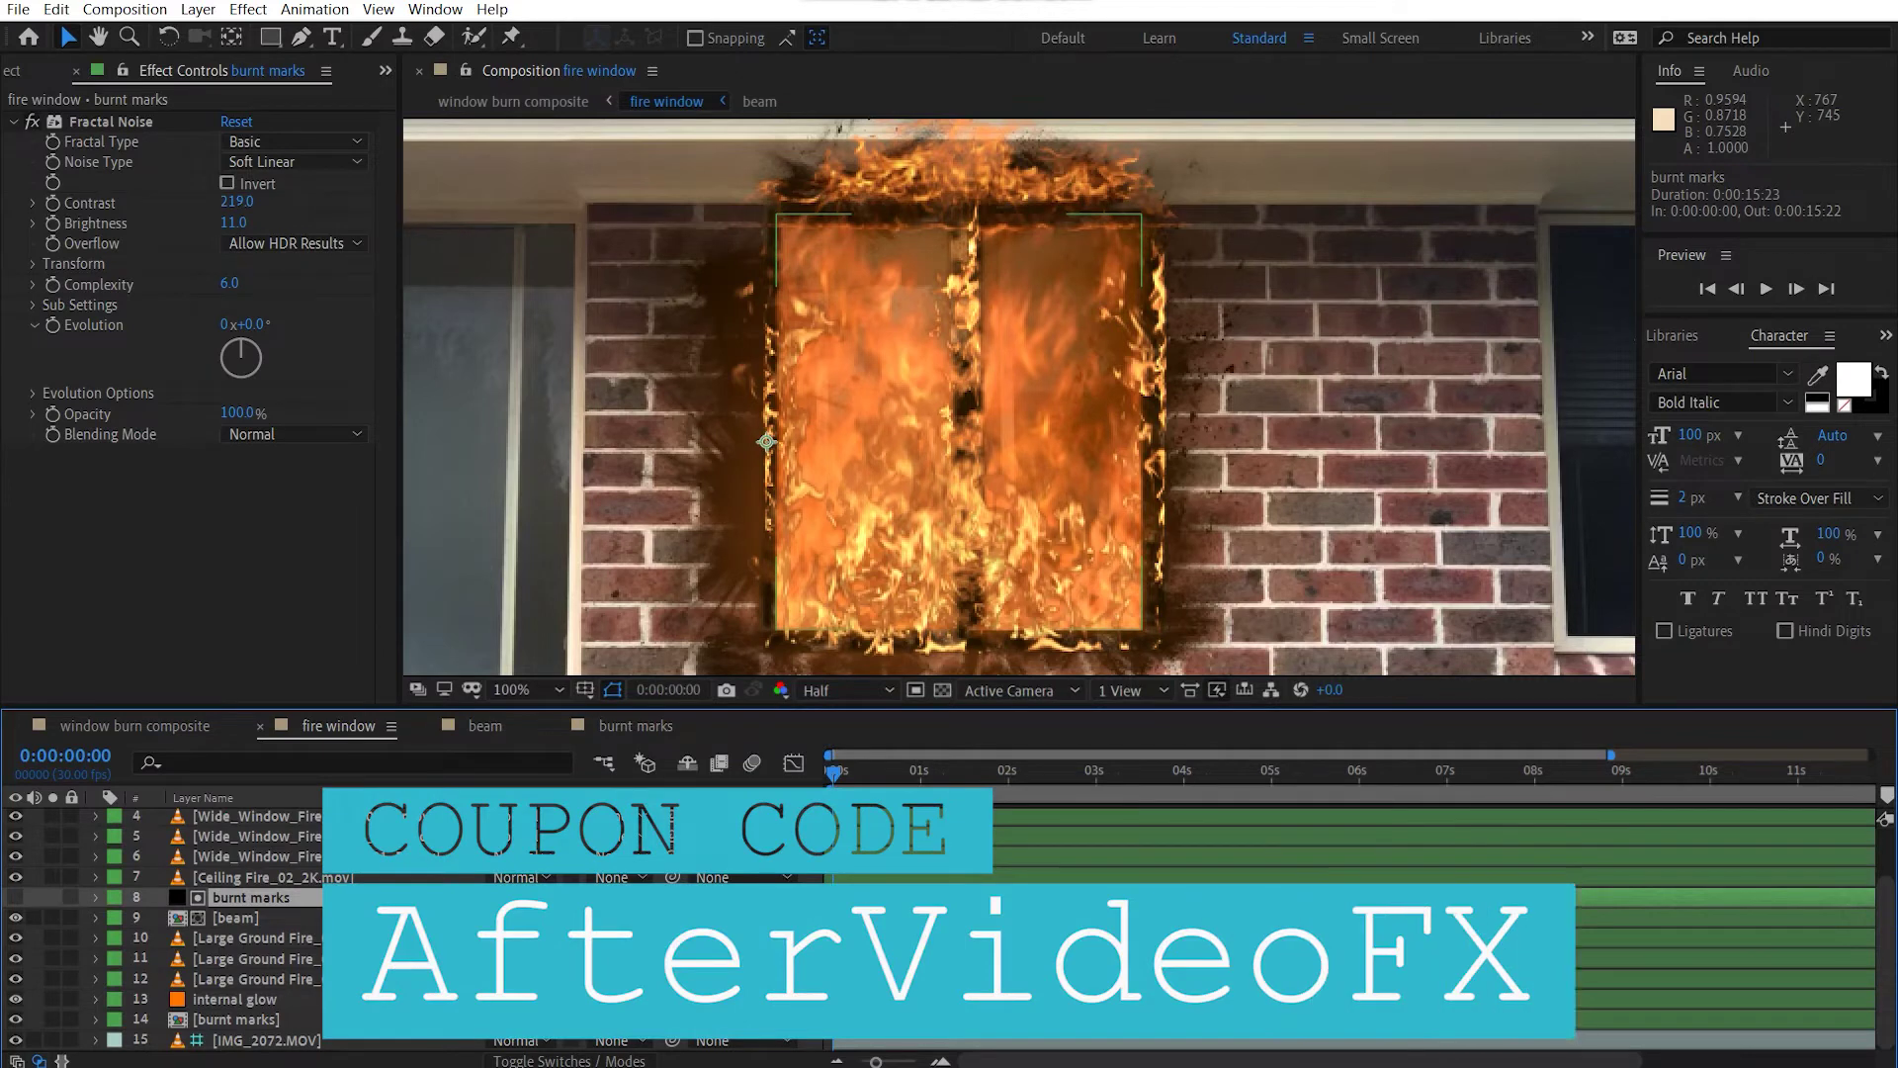
# In window burn composite at frame 0, nudge fire window layer 19 slightly right and down.
pyautogui.click(163, 726)
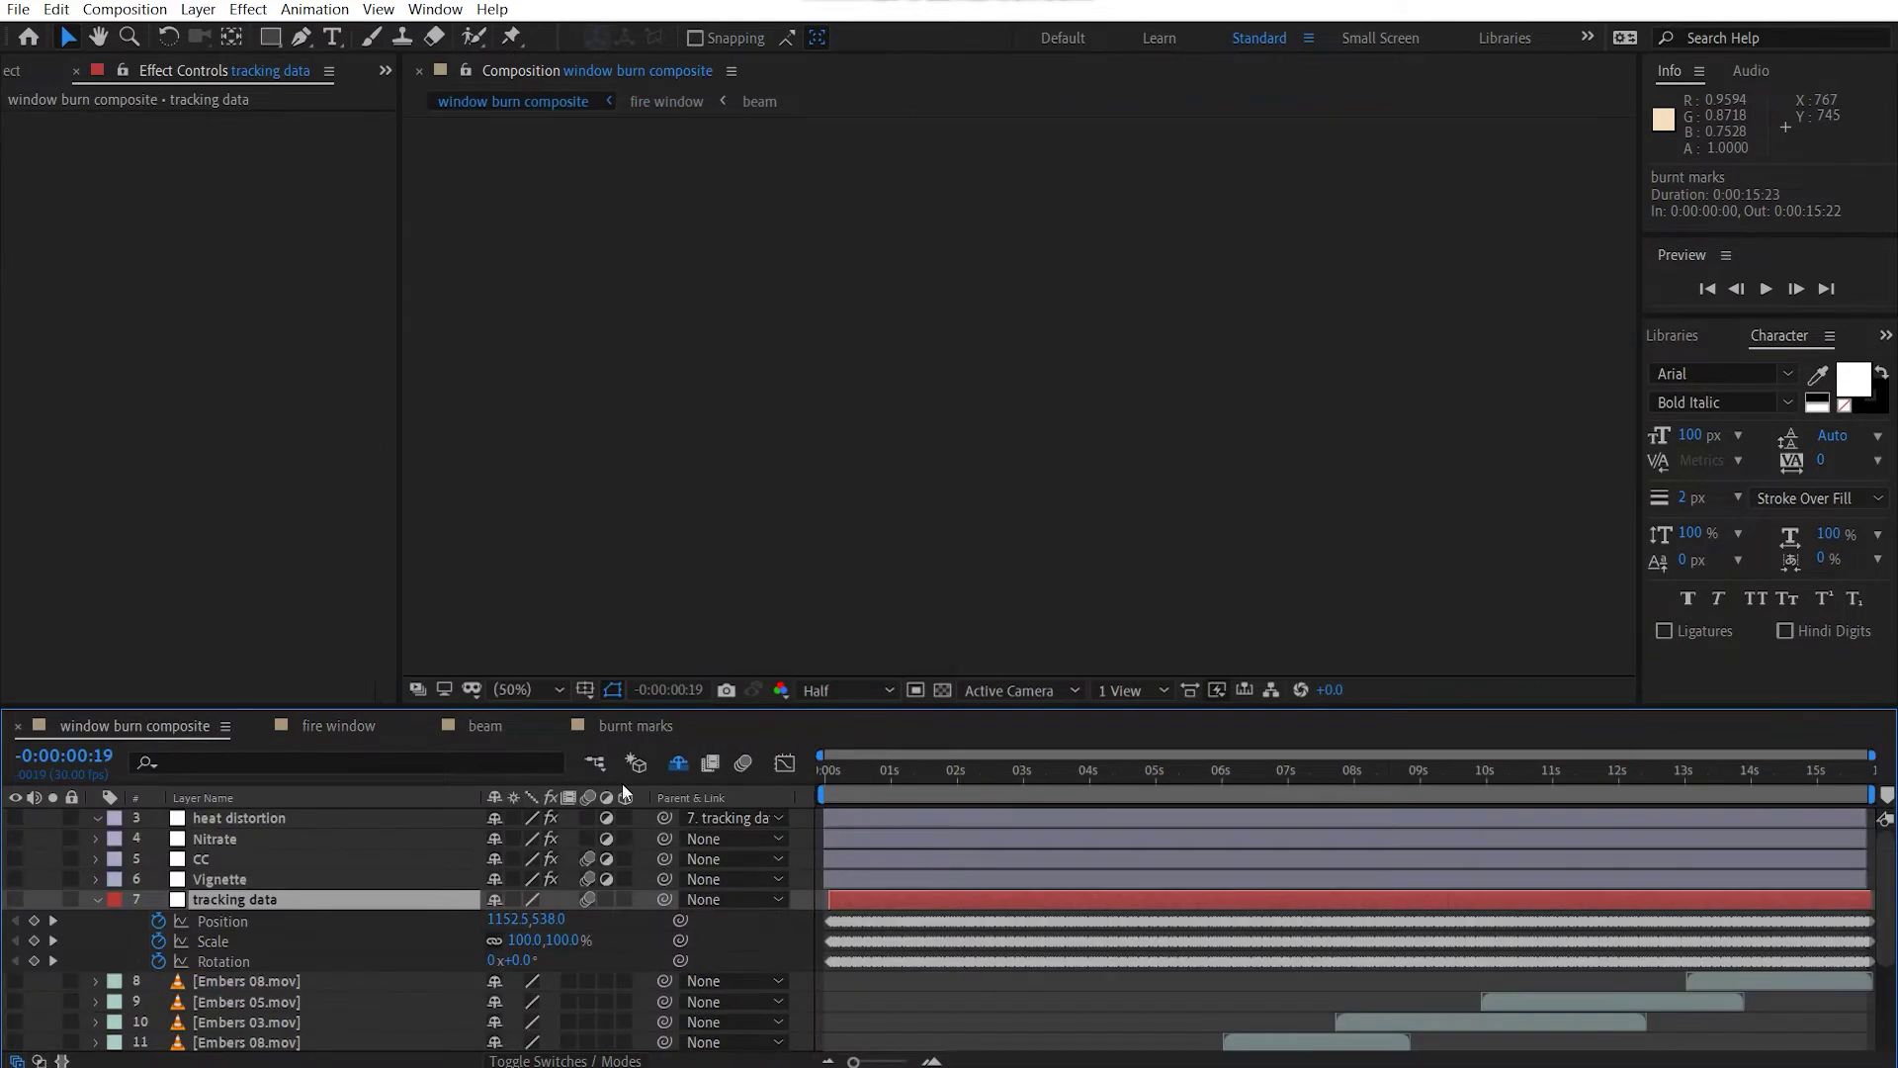
pyautogui.click(97, 901)
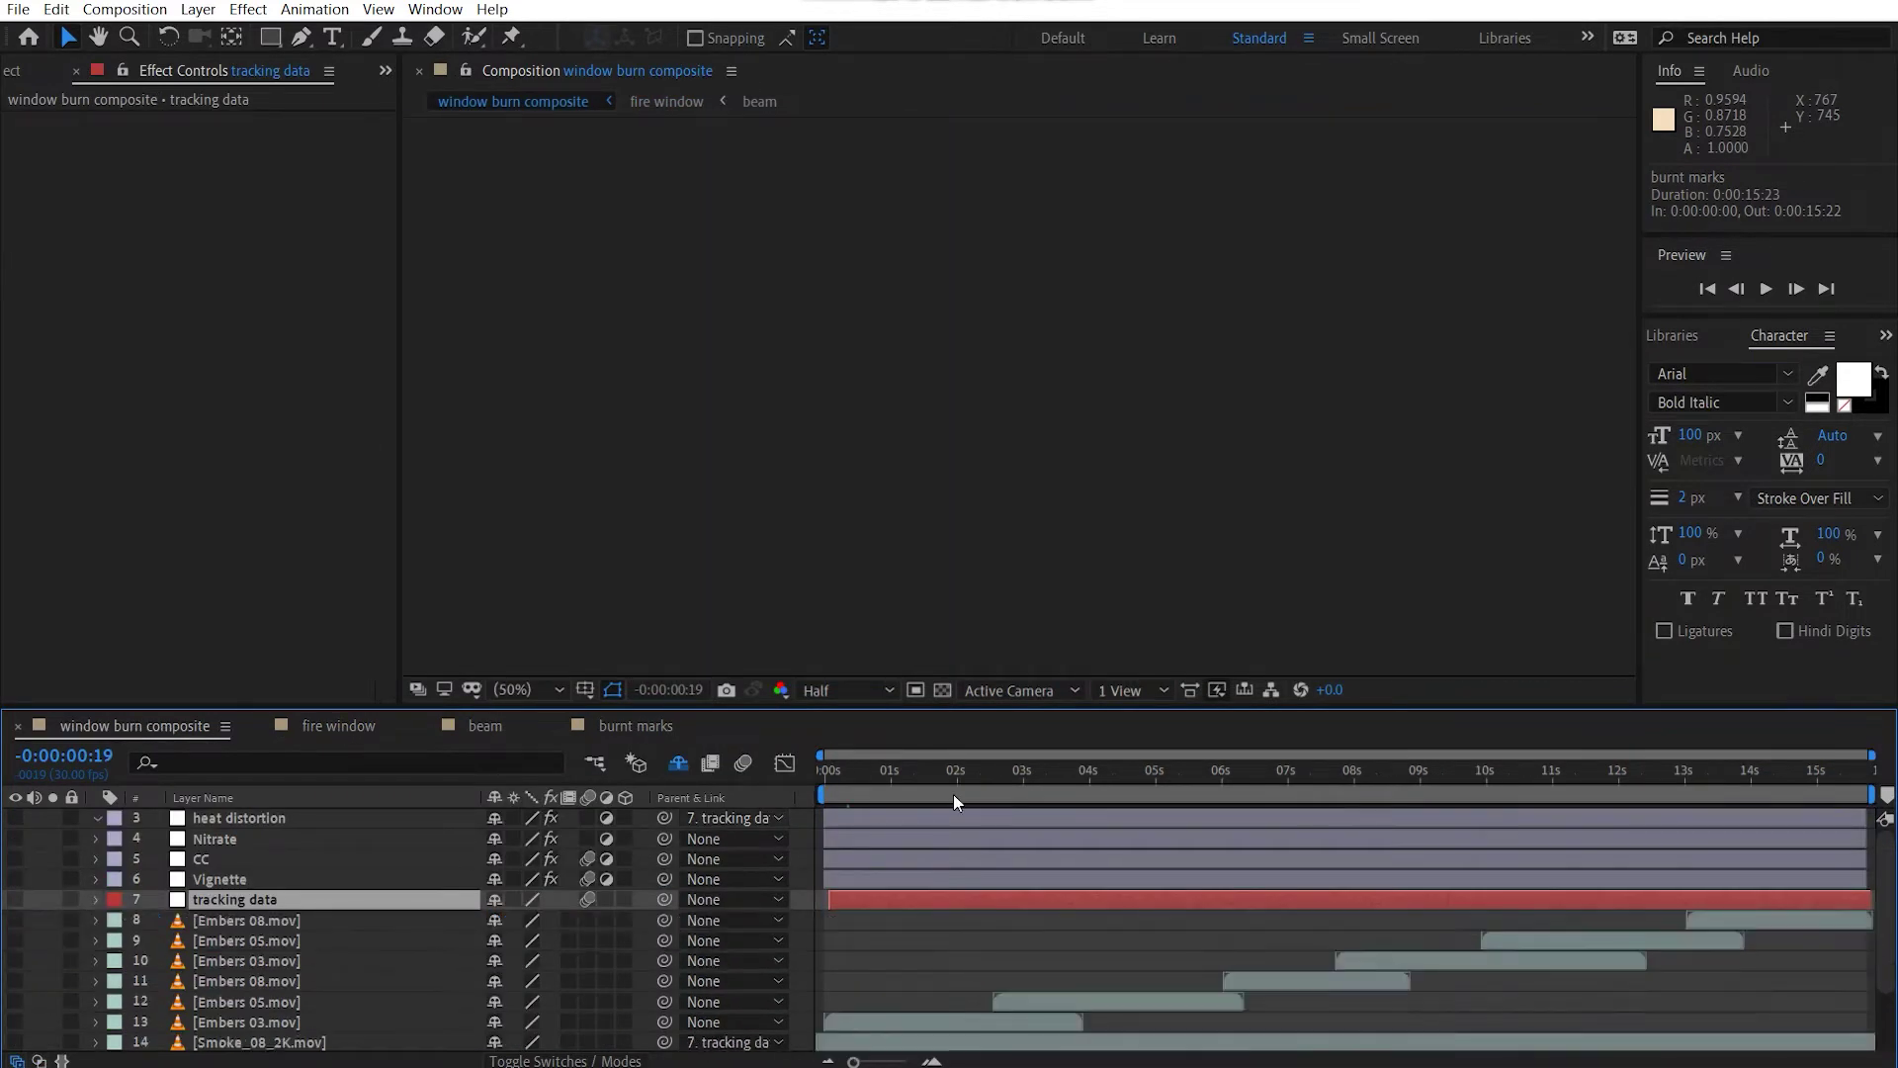
pyautogui.press('Home')
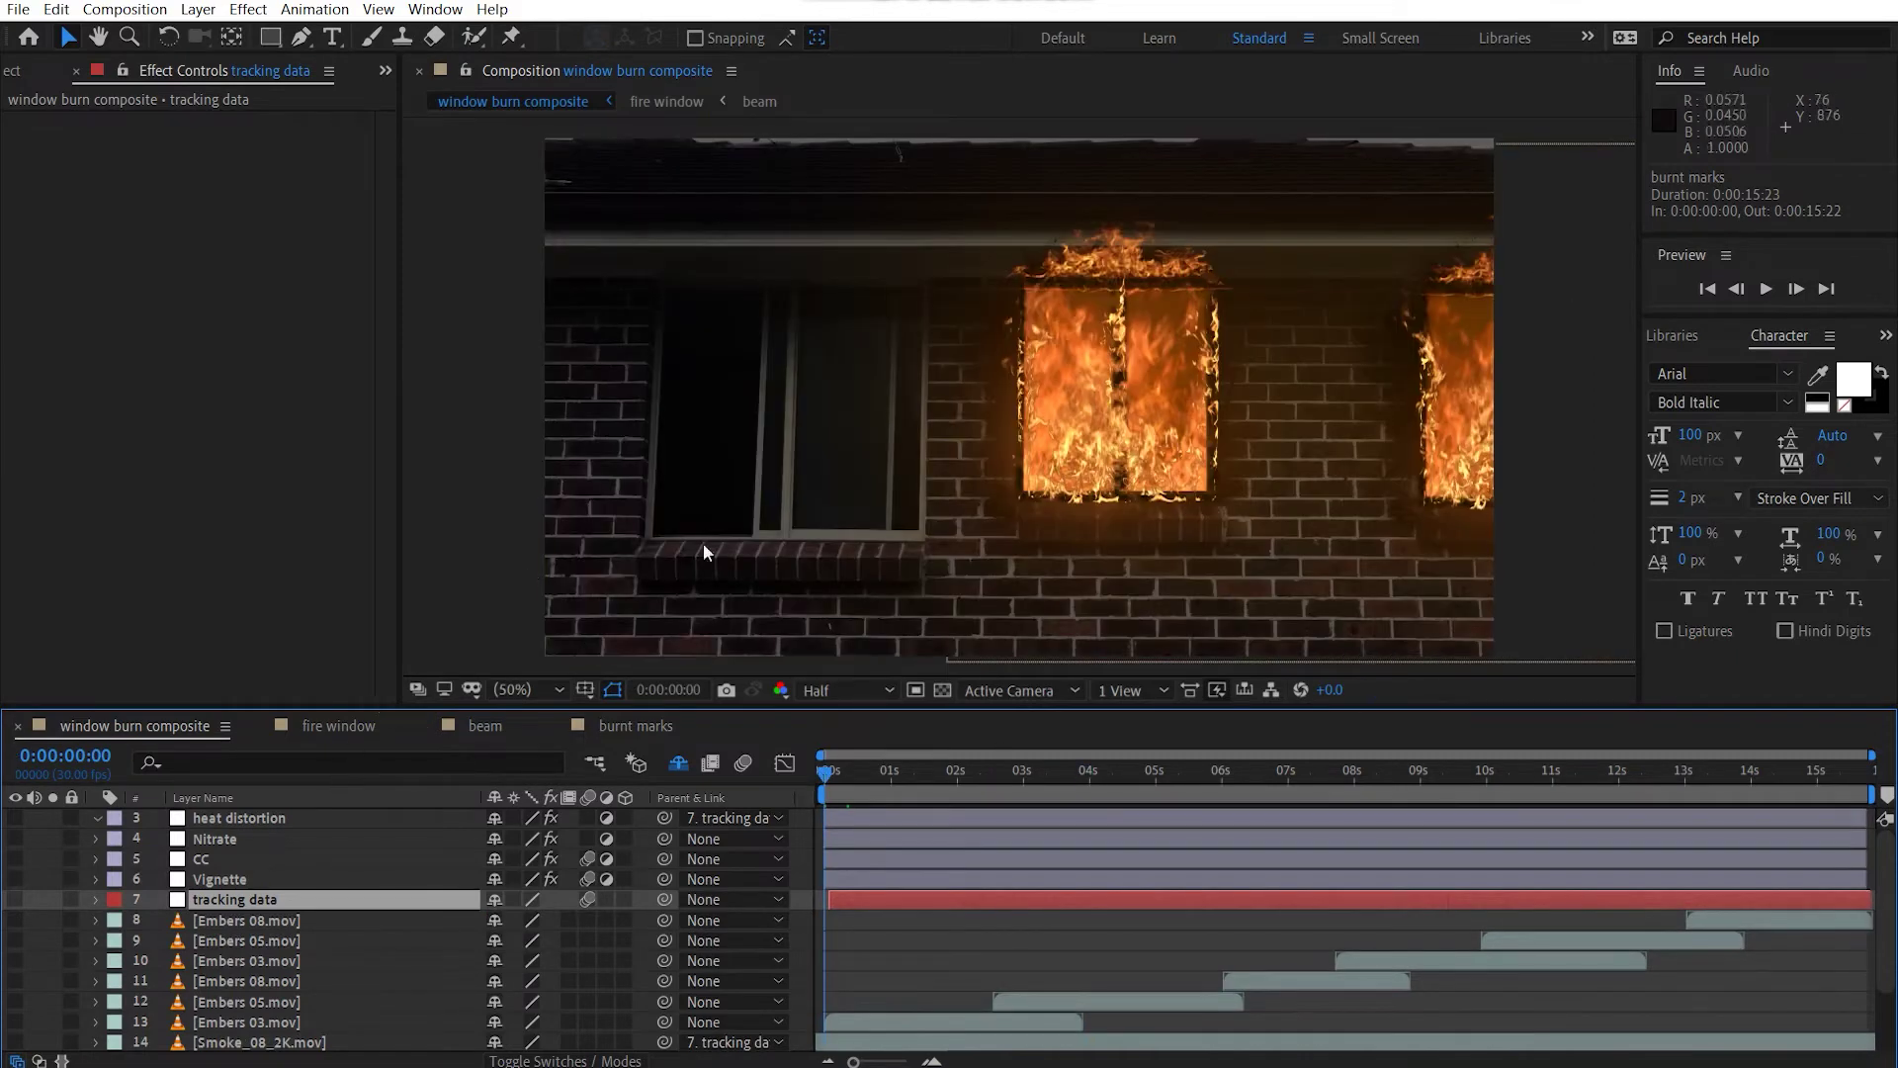
pyautogui.scroll(-3, 59, 1008)
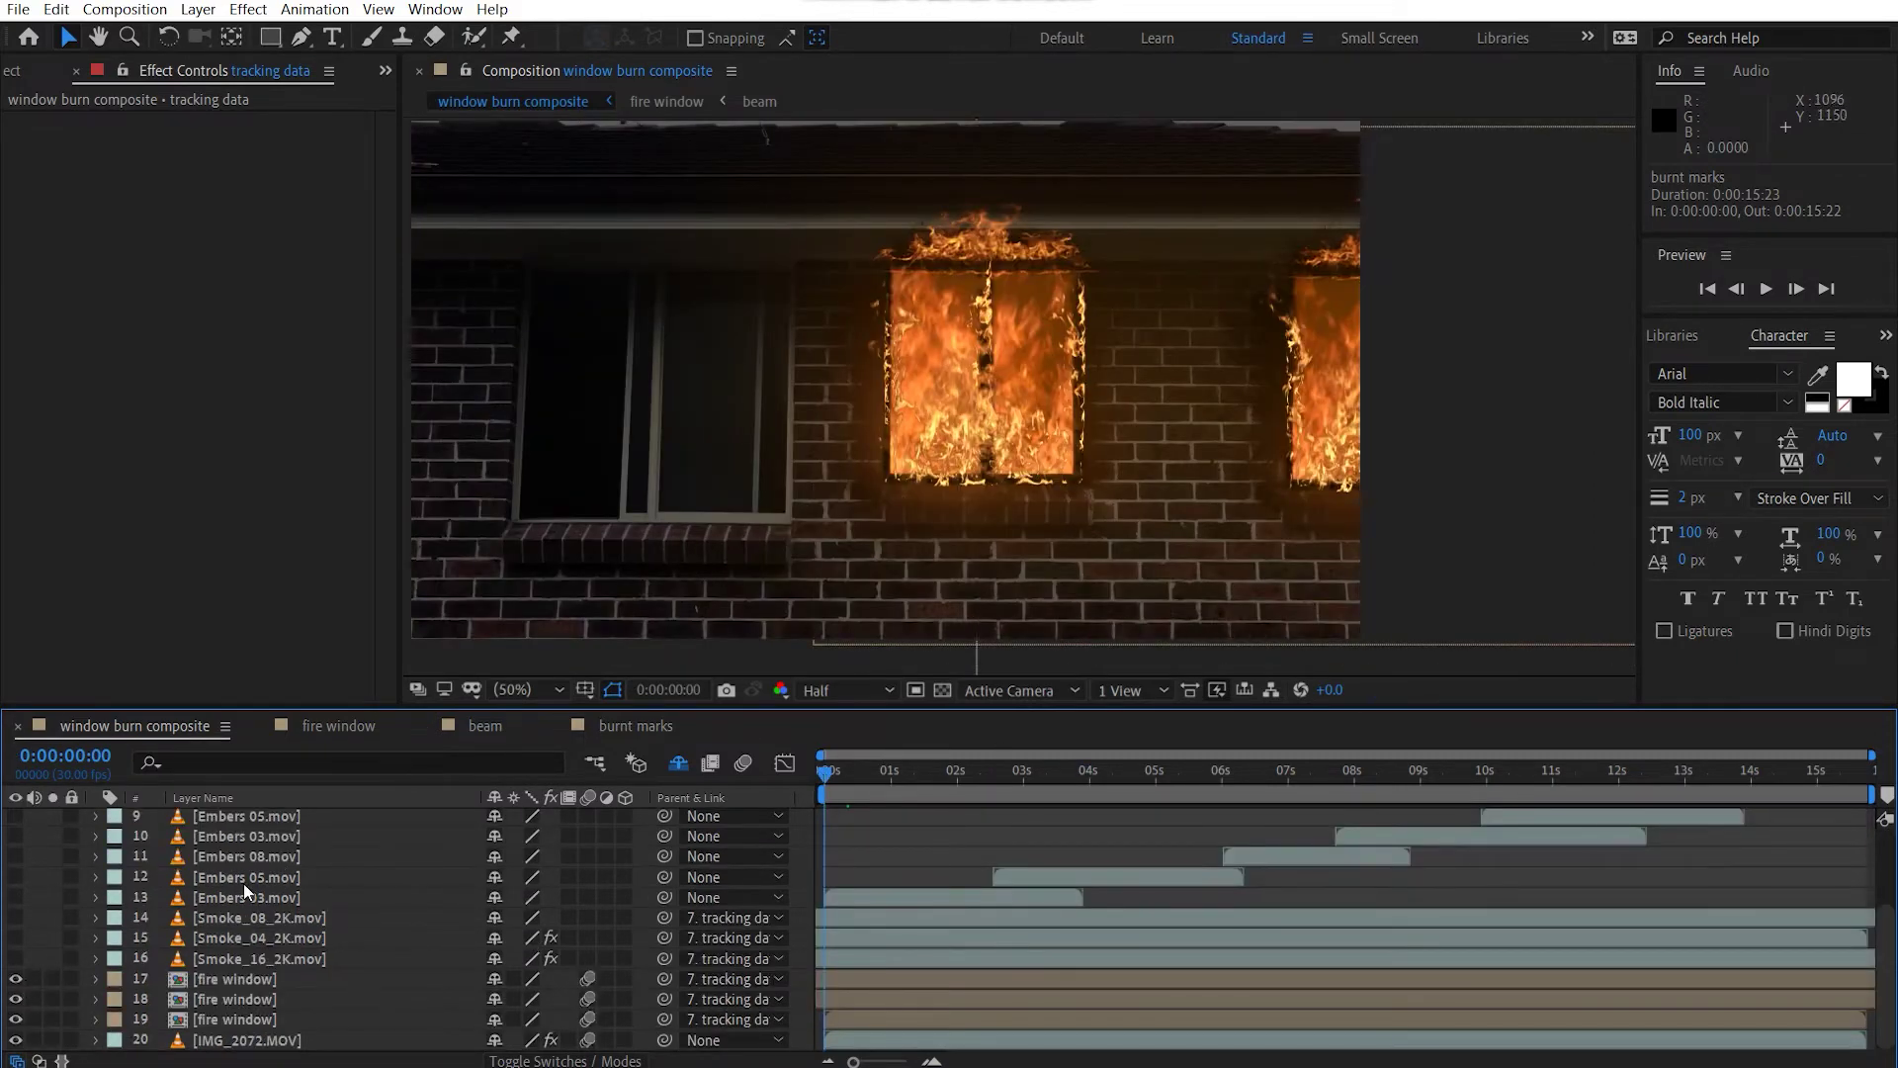
pyautogui.click(223, 980)
pyautogui.click(265, 1021)
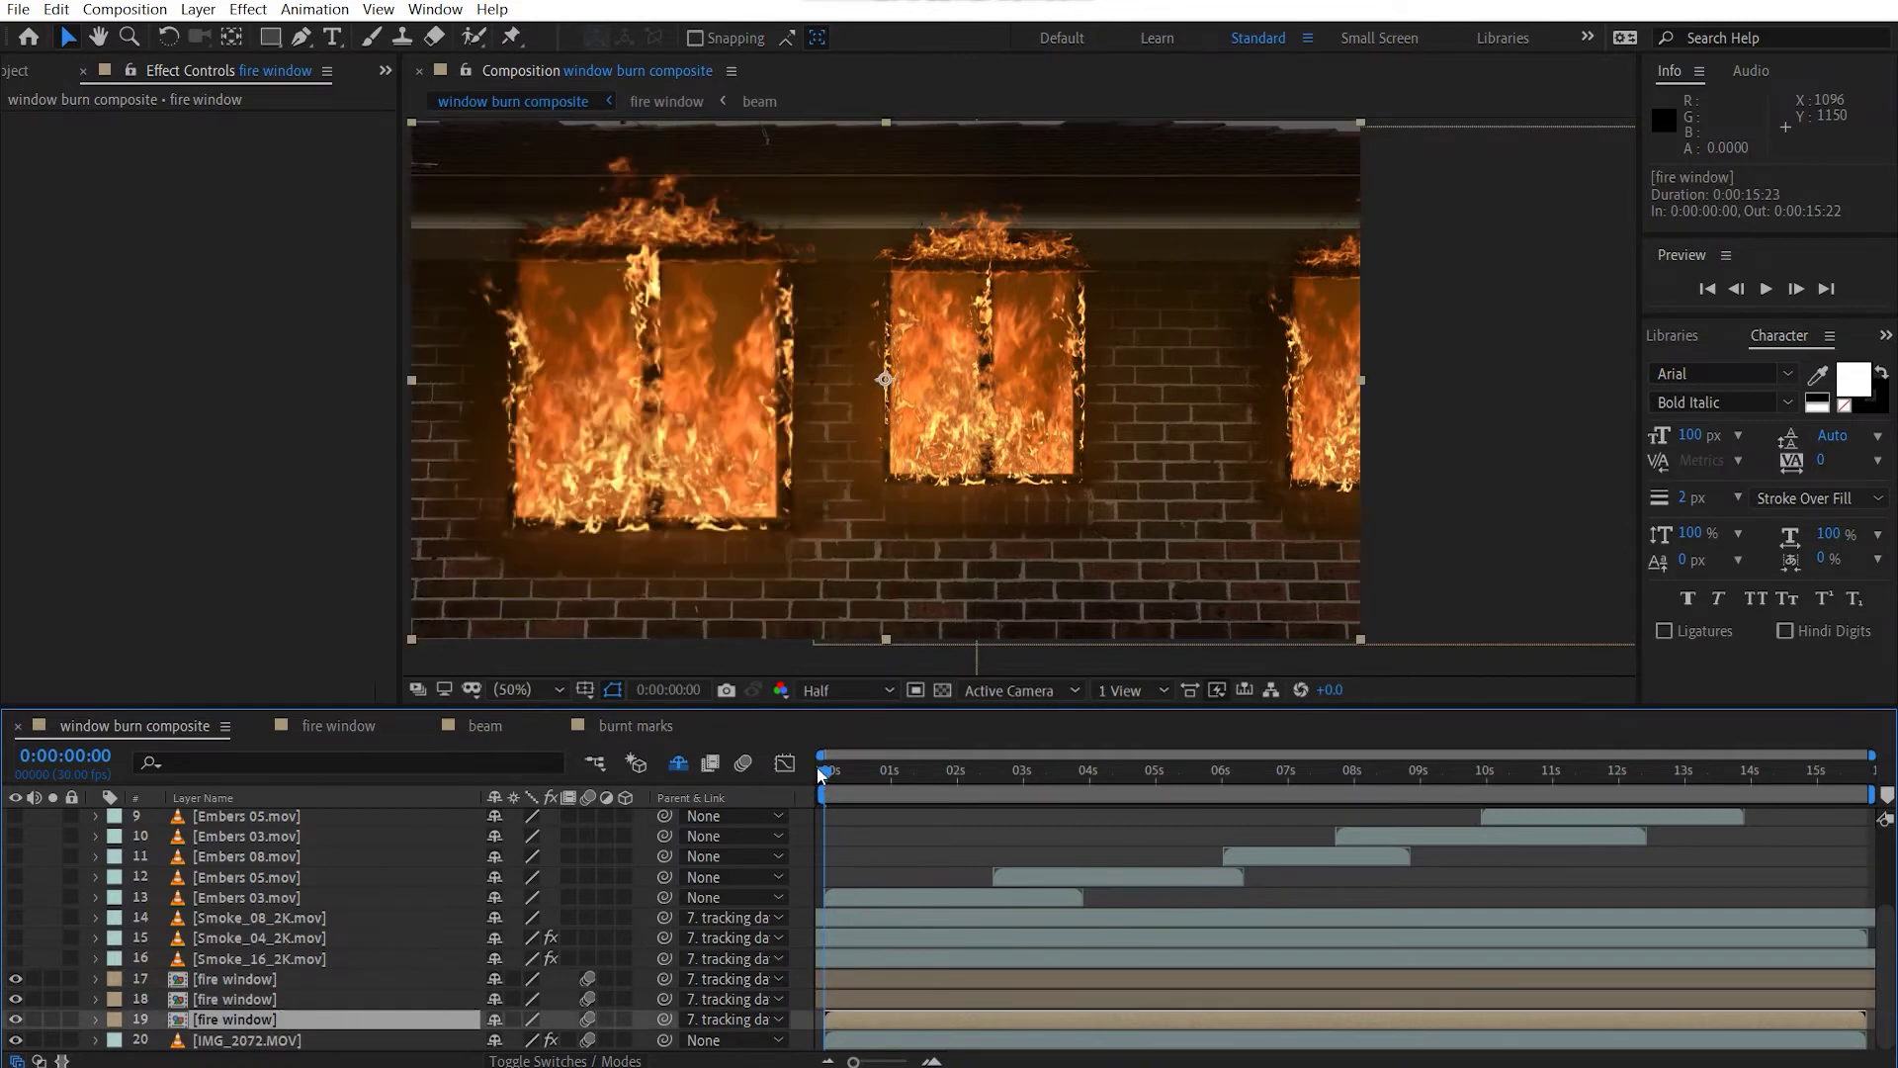
pyautogui.moveTo(690, 397); pyautogui.dragTo(719, 406)
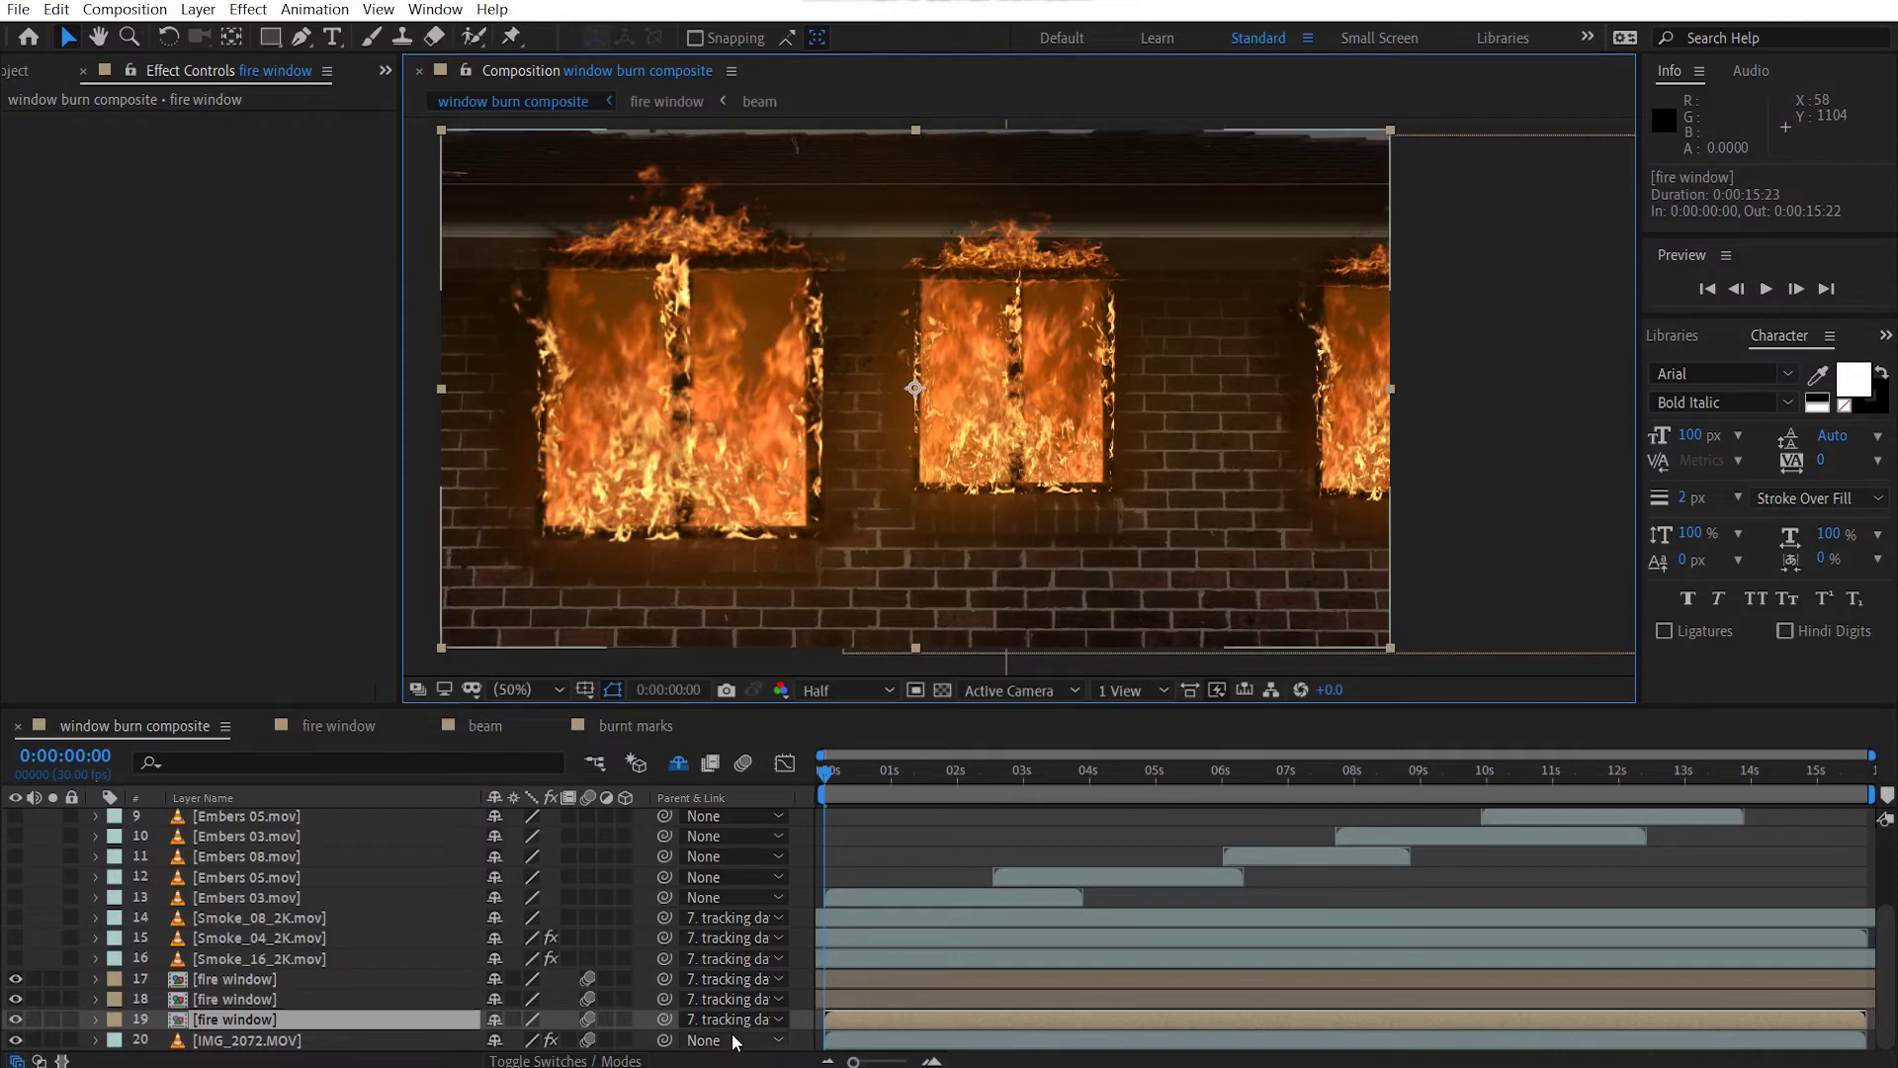
# Turn on the Smoke_16_2K, Smoke_04_2K and Smoke_08_2K smoke layers over the windows.
pyautogui.scroll(2, 734, 1016)
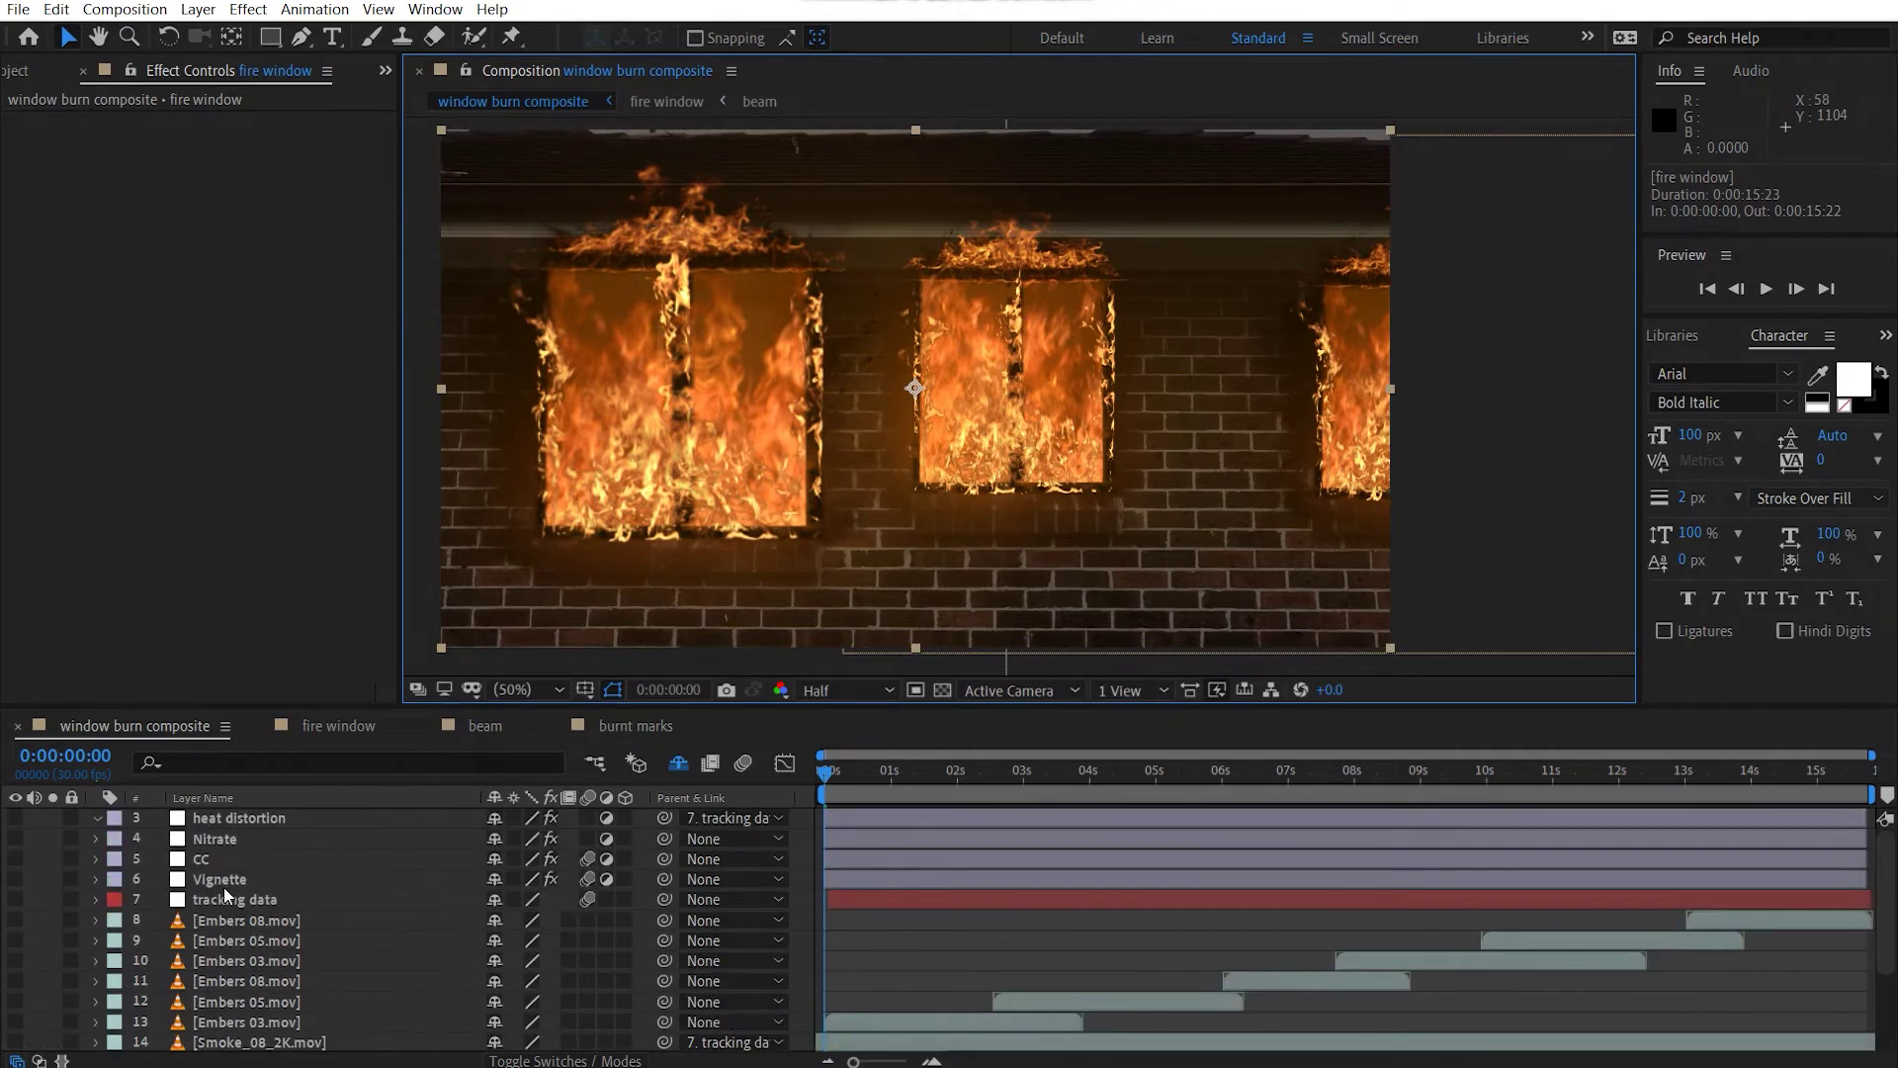
pyautogui.click(370, 903)
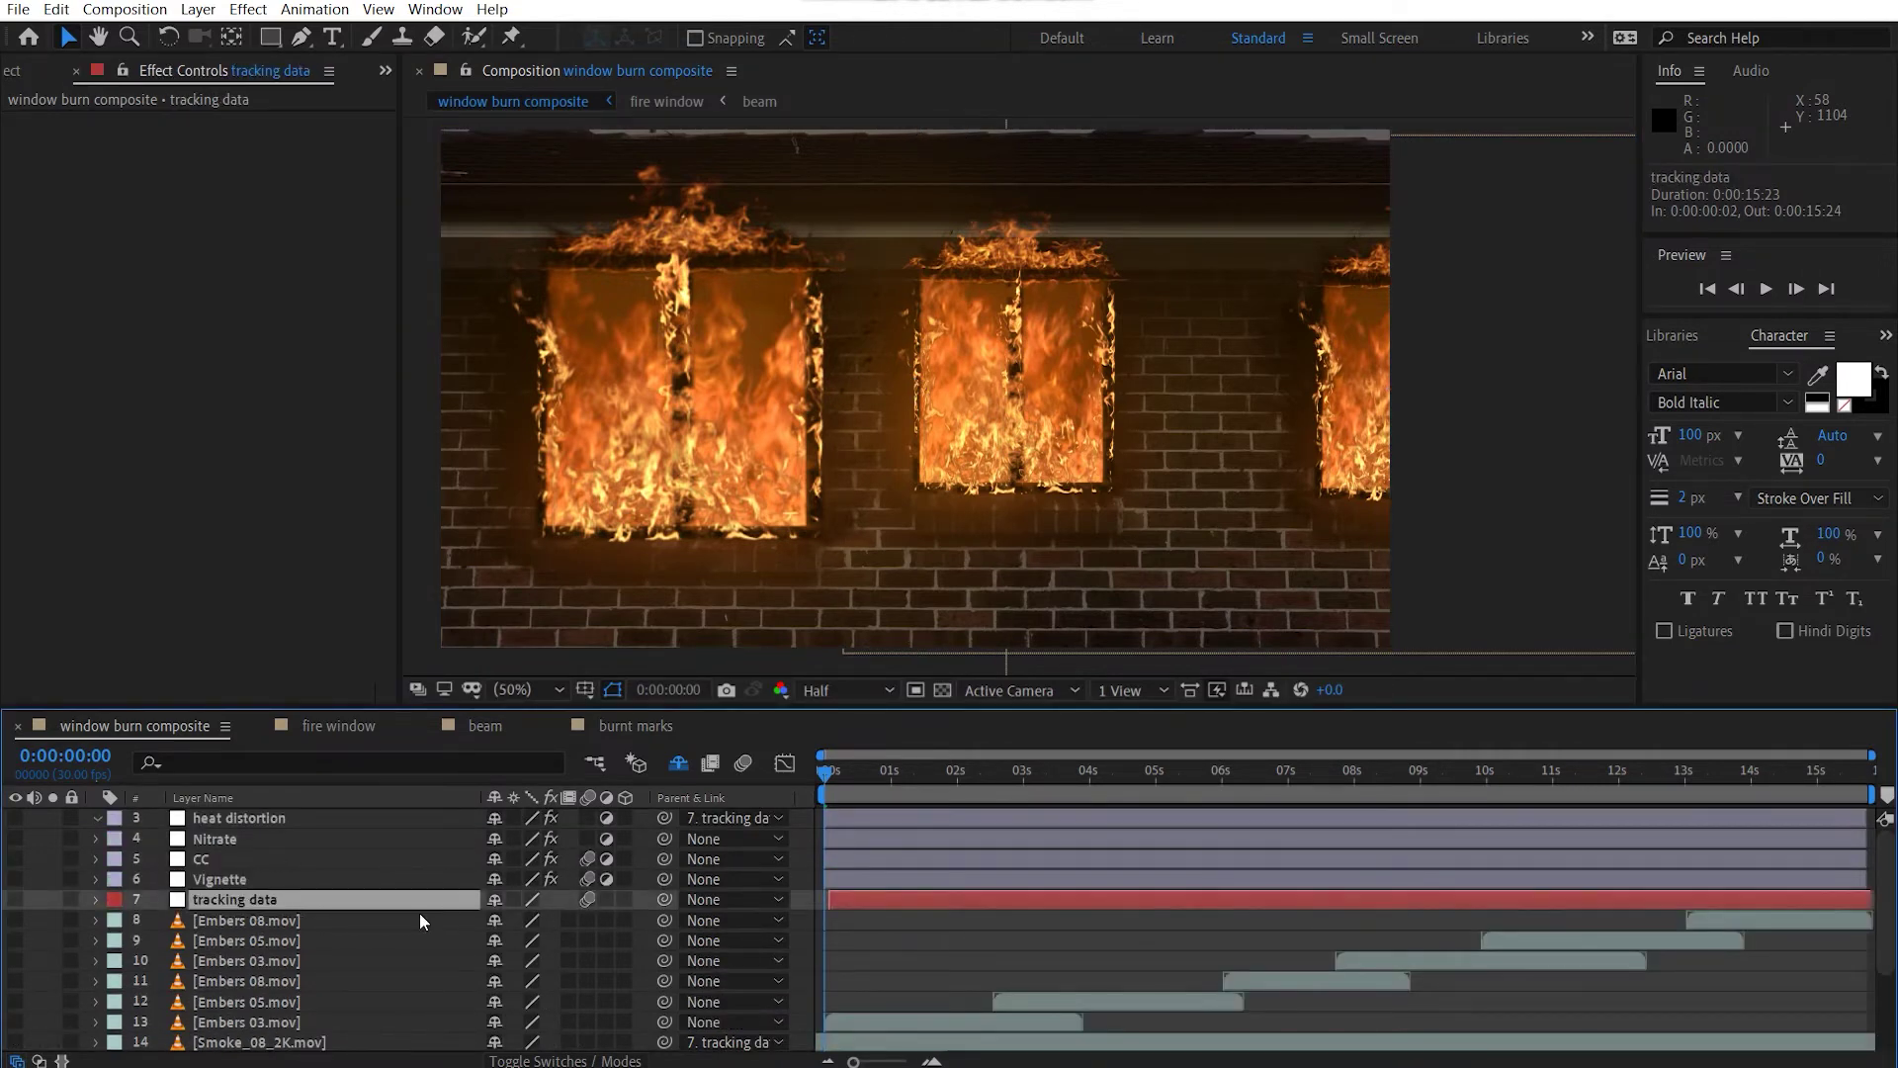
pyautogui.scroll(-2, 419, 912)
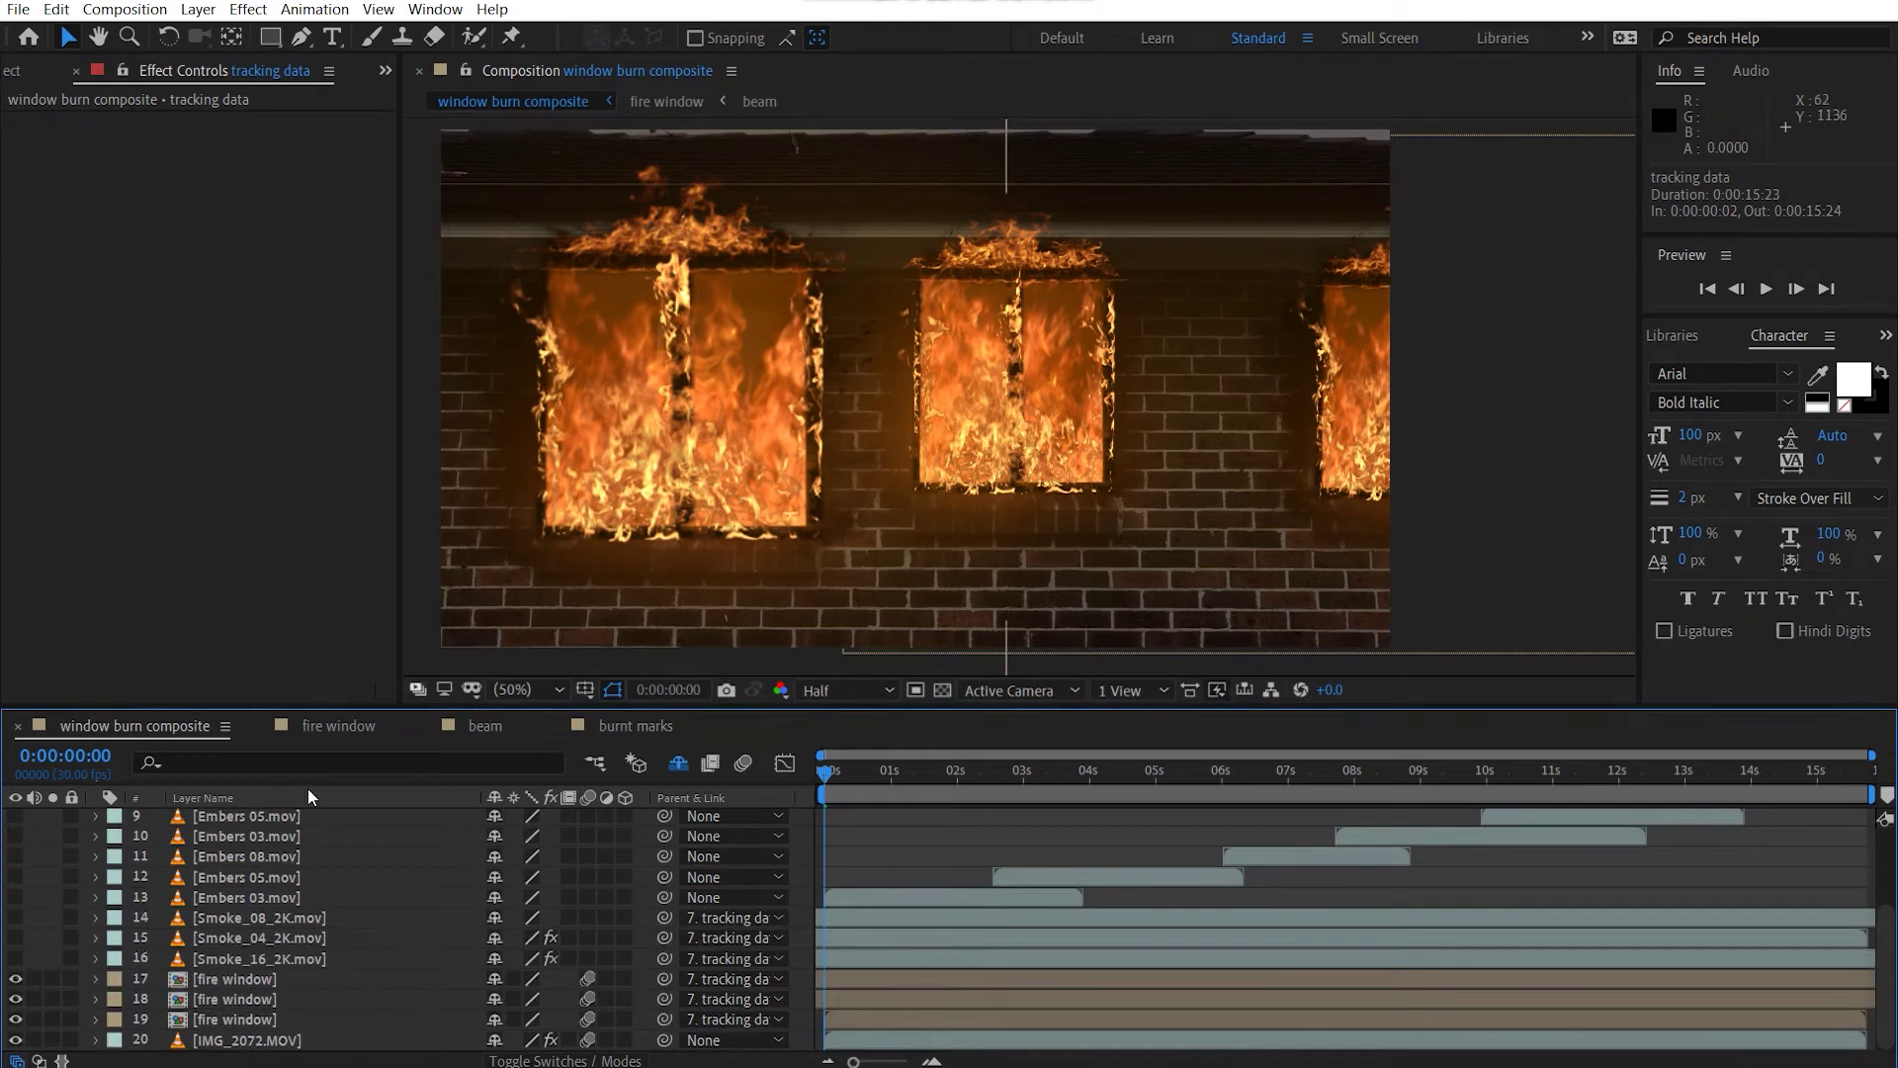
pyautogui.click(14, 958)
pyautogui.click(15, 937)
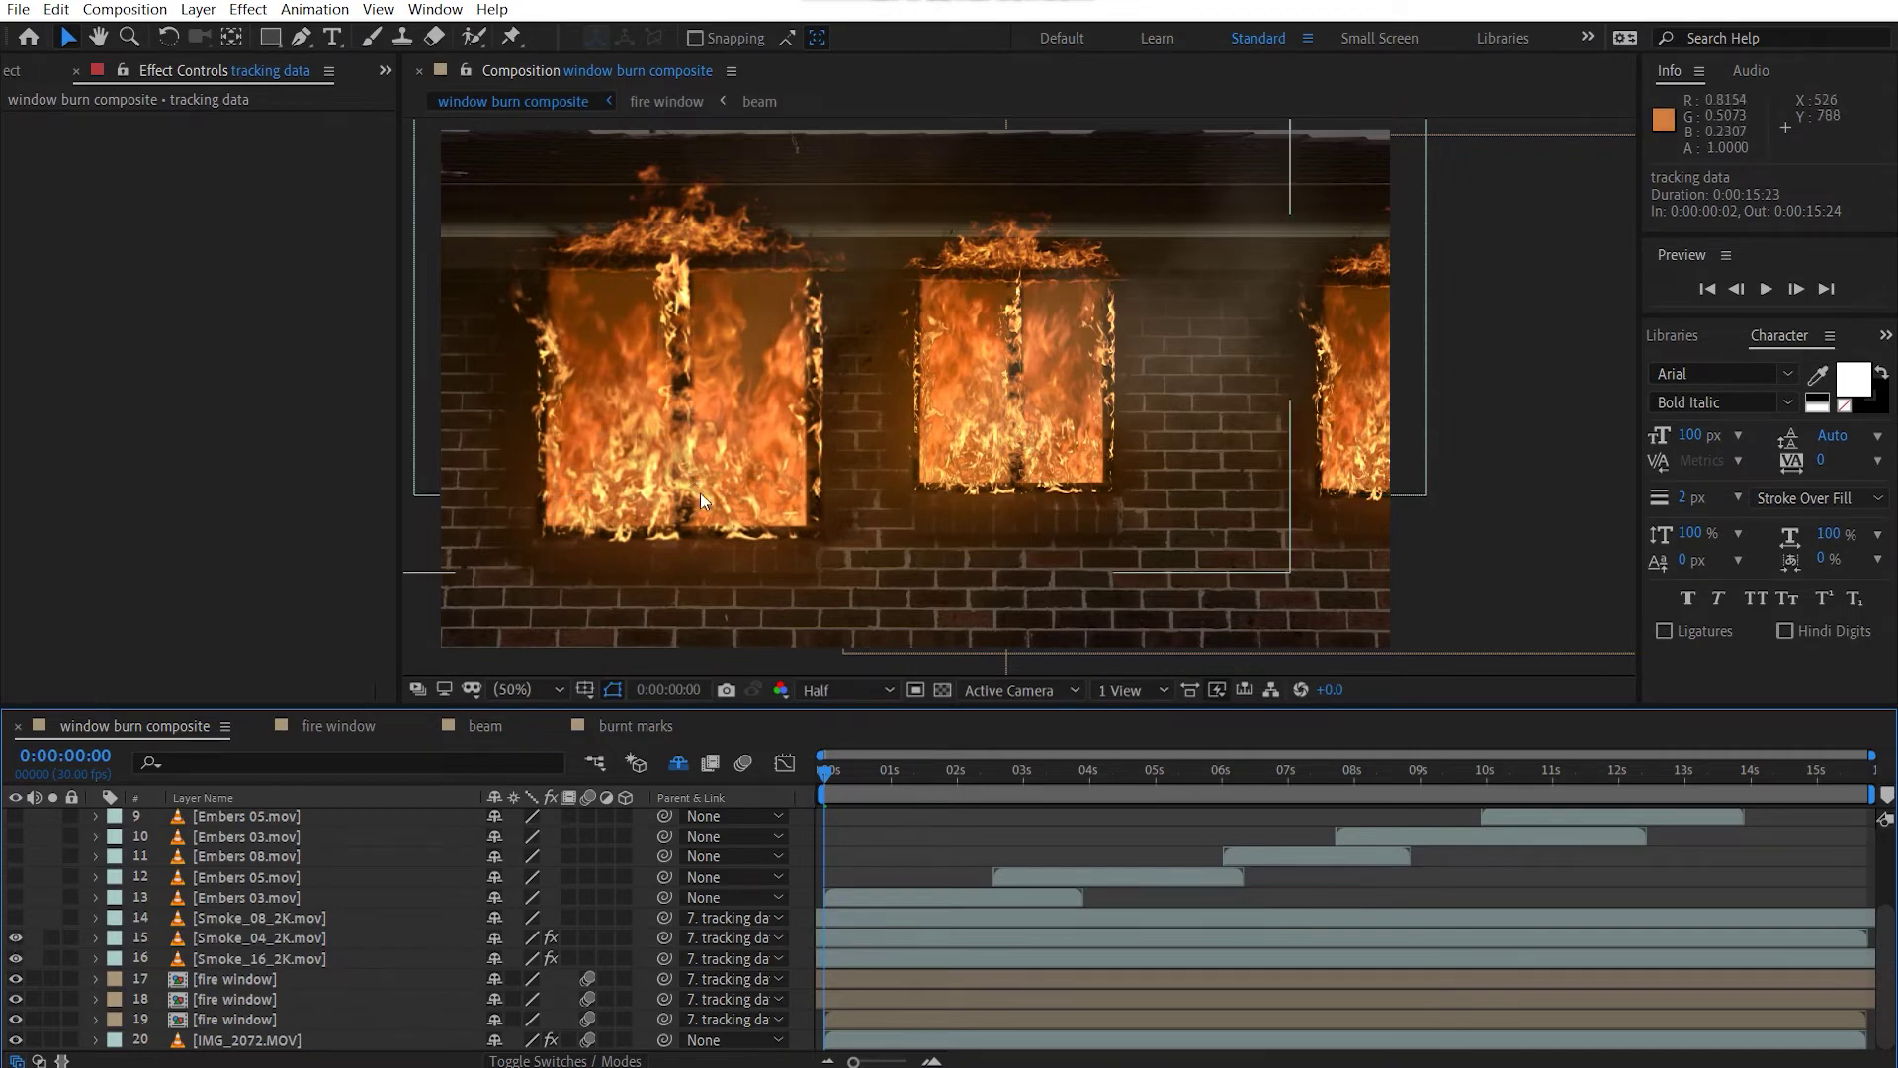
pyautogui.click(15, 917)
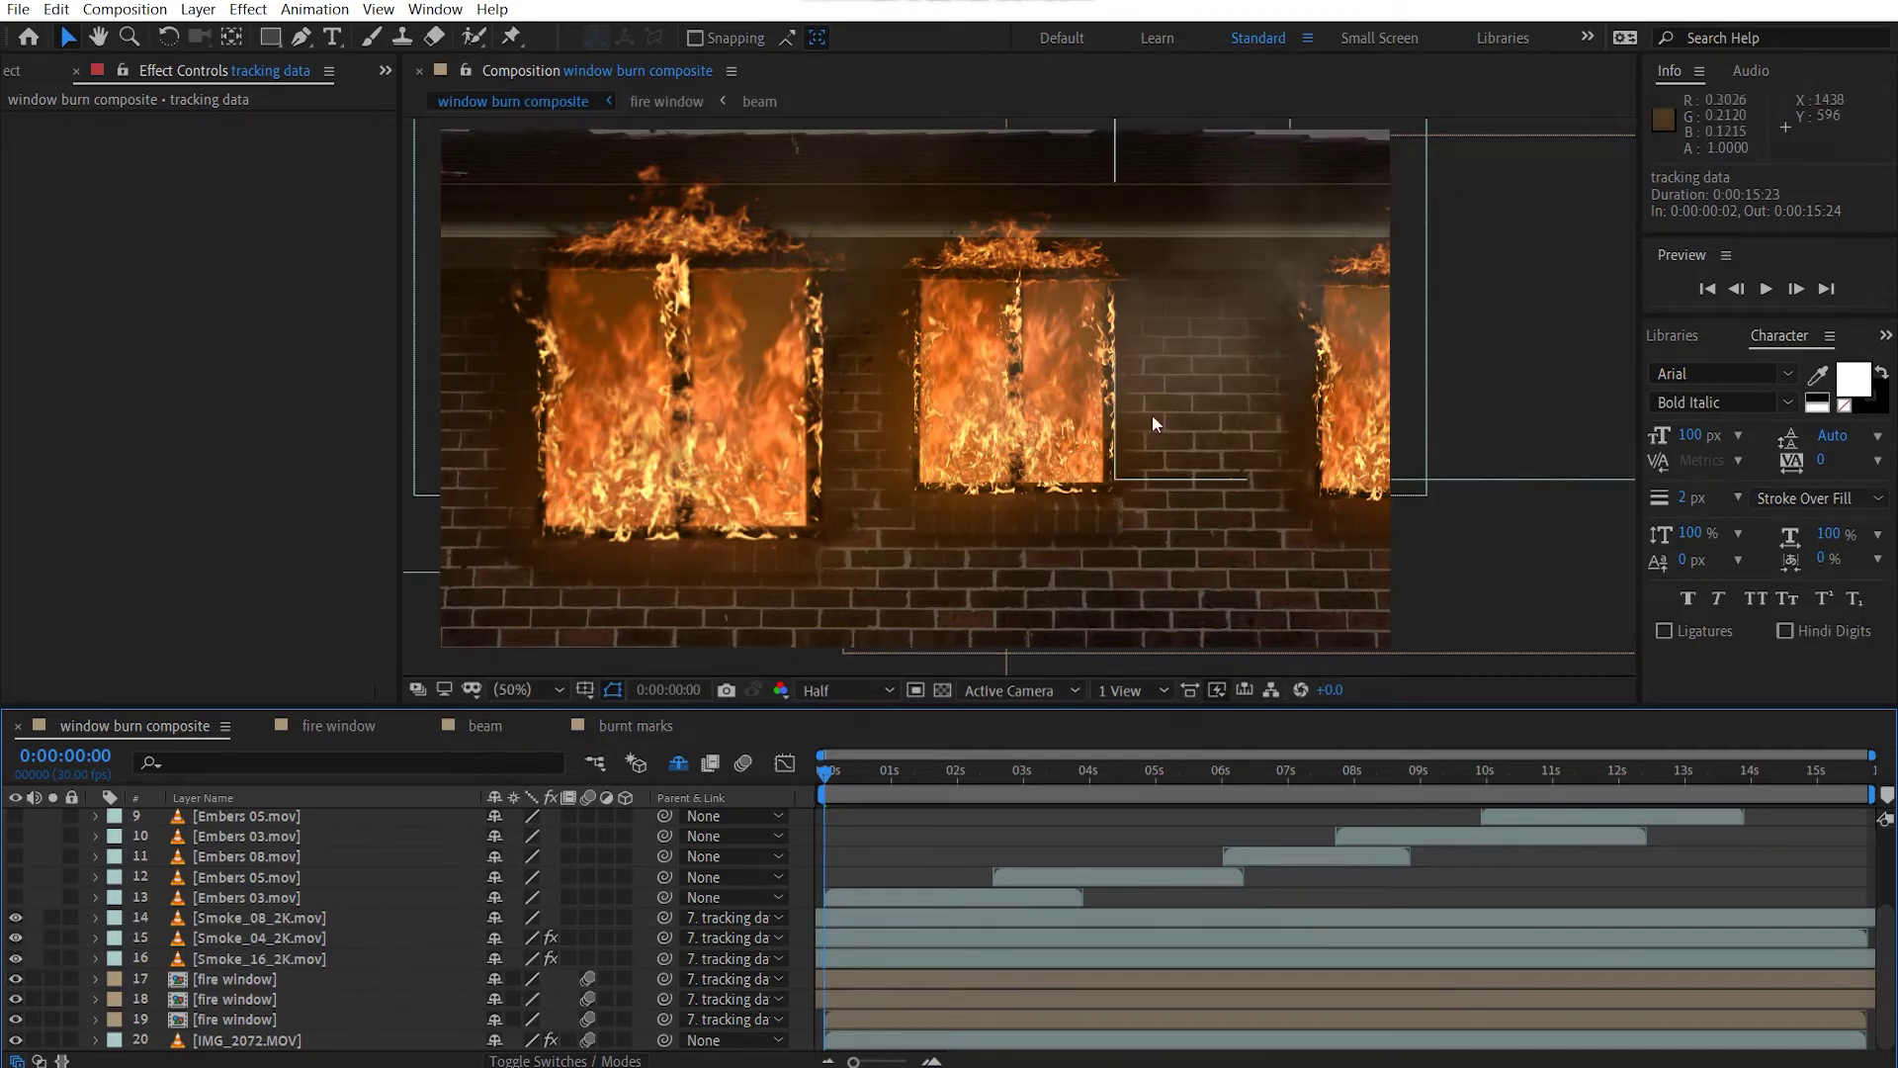
pyautogui.moveTo(1269, 417); pyautogui.dragTo(943, 425)
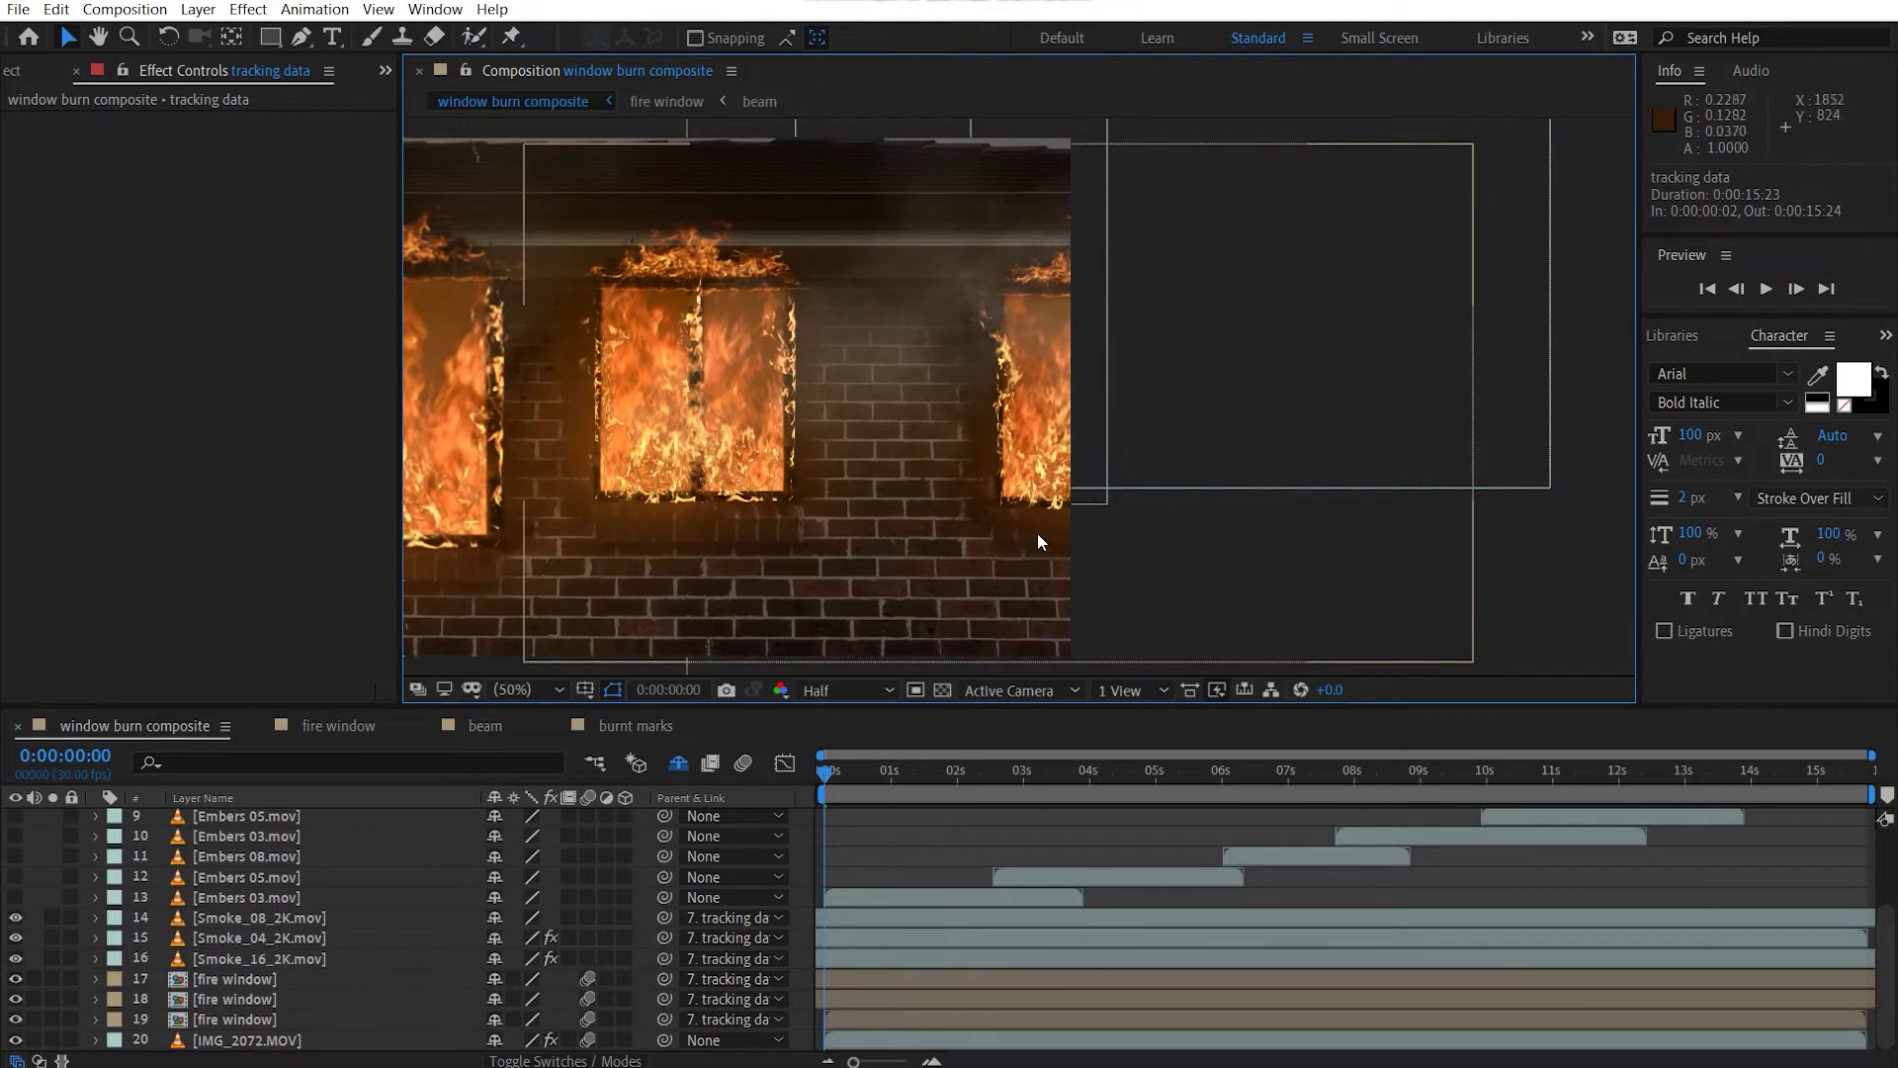
pyautogui.scroll(2, 1079, 425)
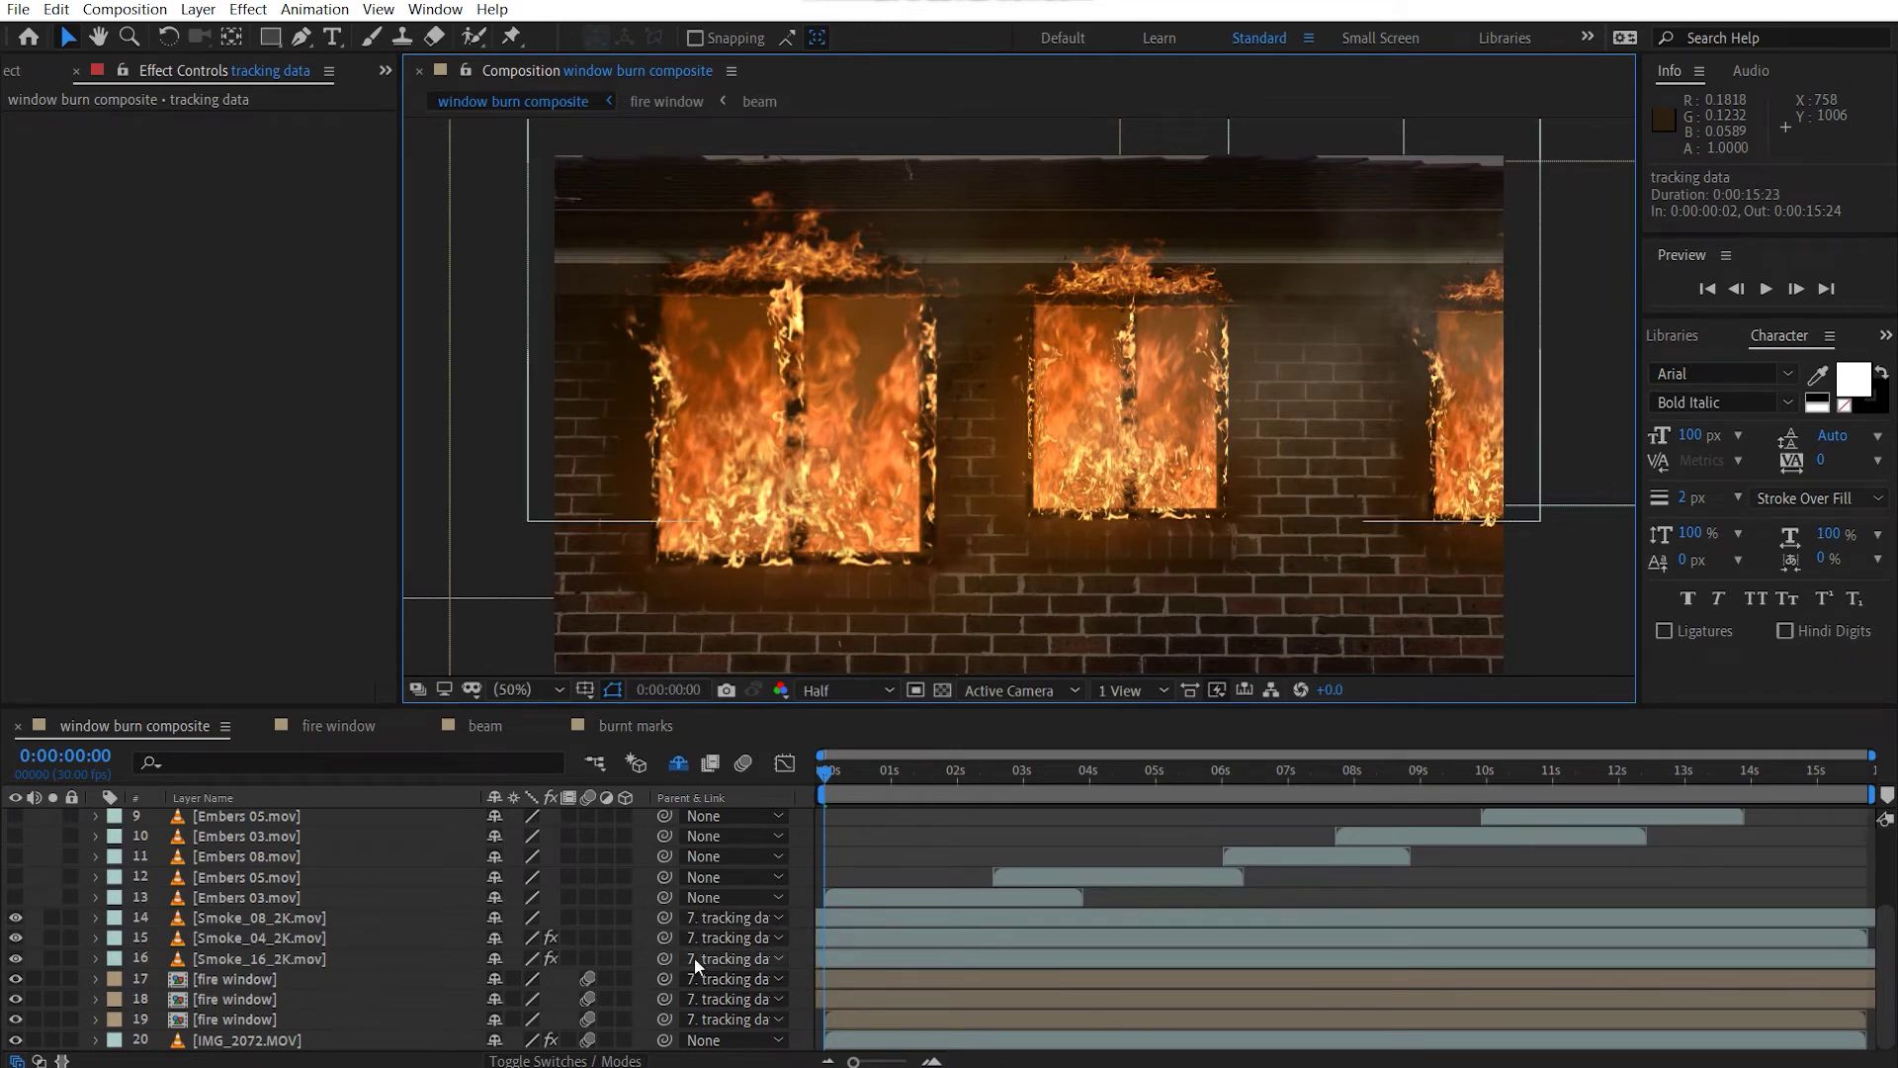
pyautogui.scroll(3, 418, 957)
pyautogui.scroll(-2, 276, 1000)
# Turn on Embers layers 9–13, move to 0:00:02:11 and set resolution to Third.
pyautogui.click(323, 958)
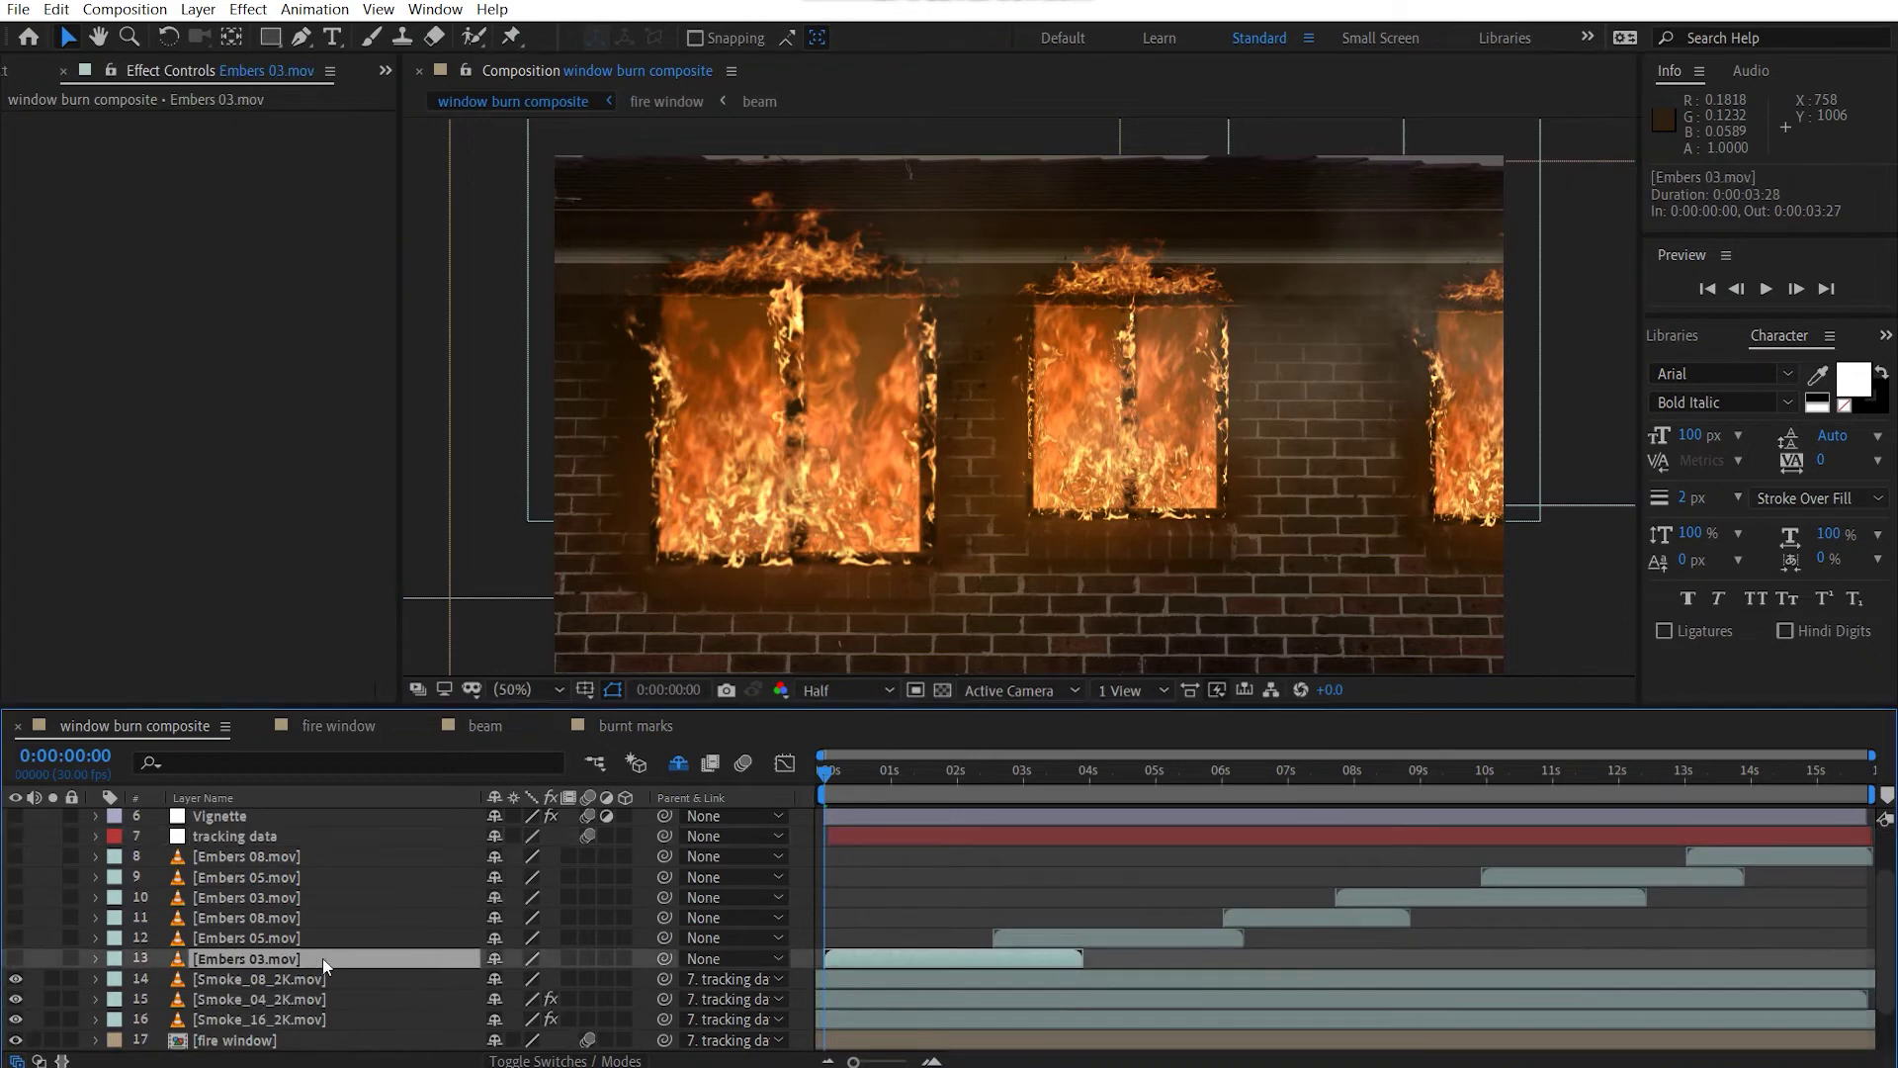
pyautogui.click(15, 958)
pyautogui.moveTo(12, 937); pyautogui.dragTo(19, 870)
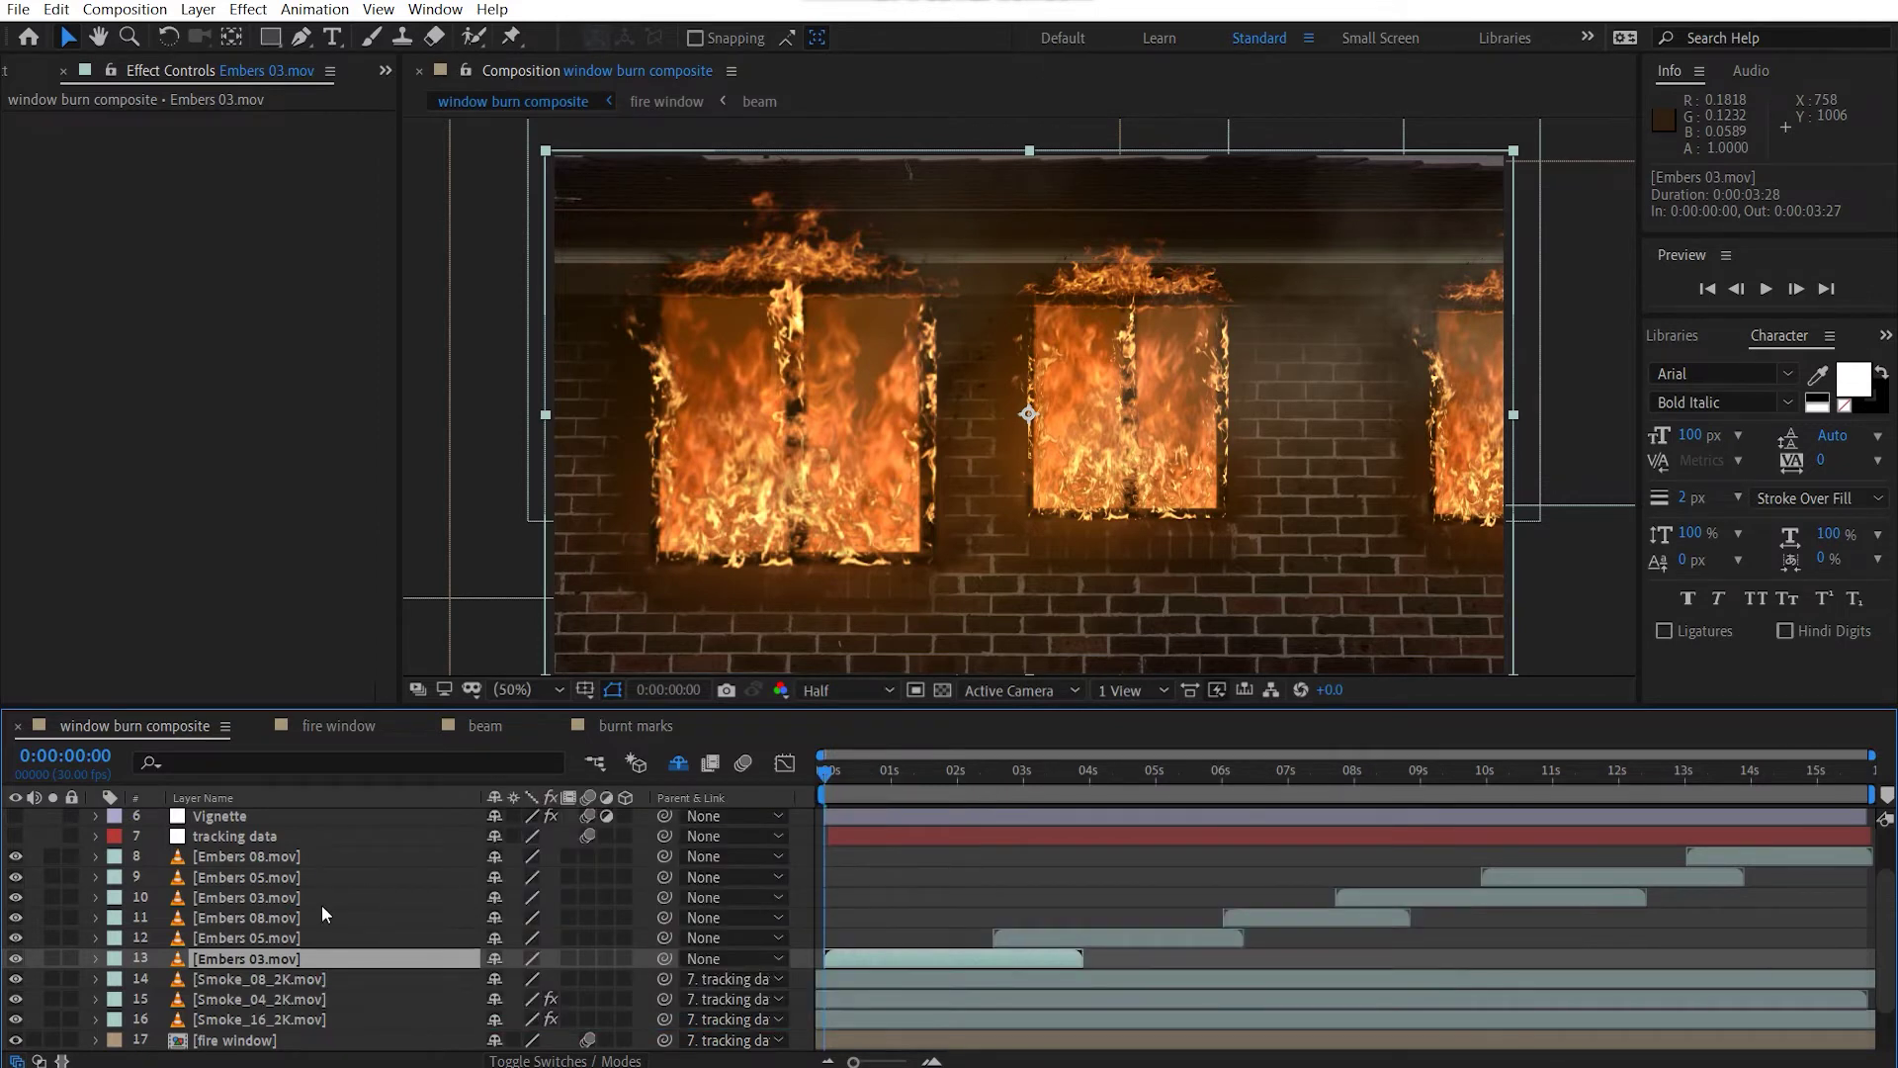
pyautogui.click(982, 770)
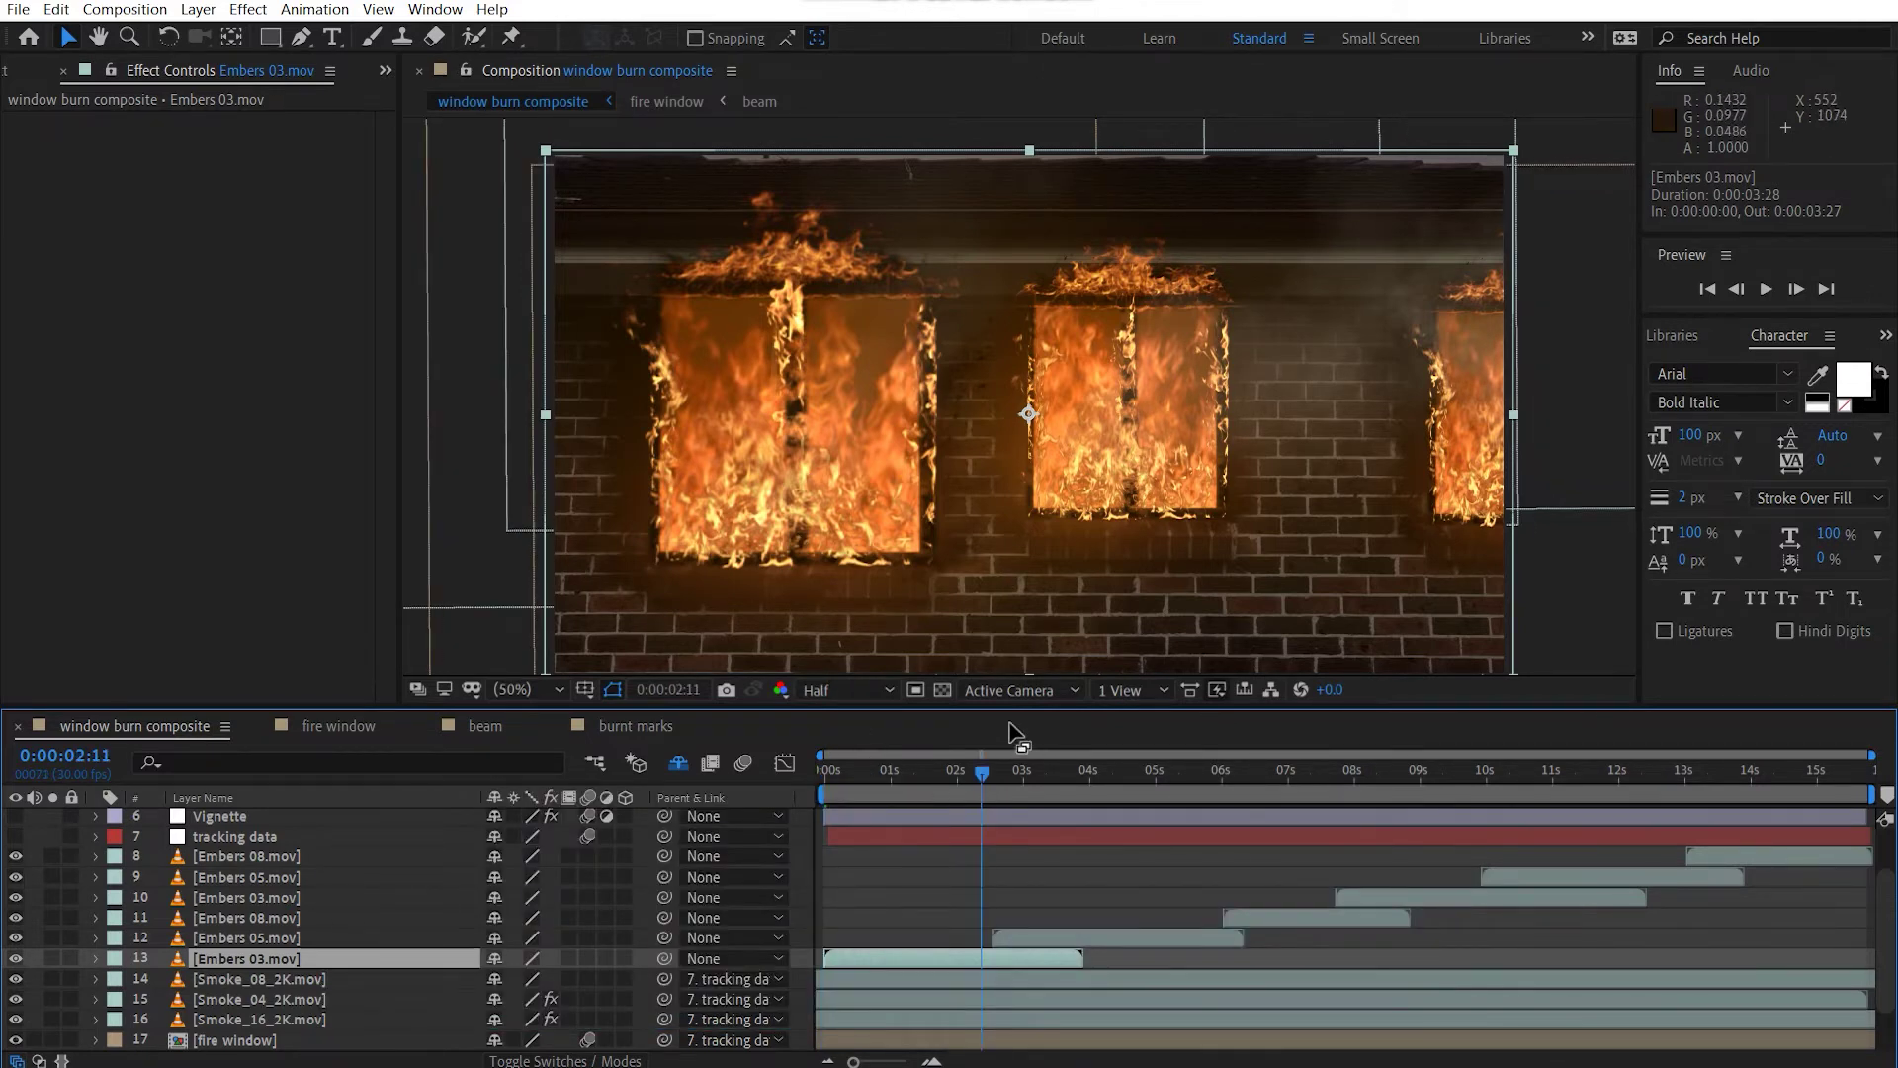
pyautogui.click(846, 690)
pyautogui.click(860, 801)
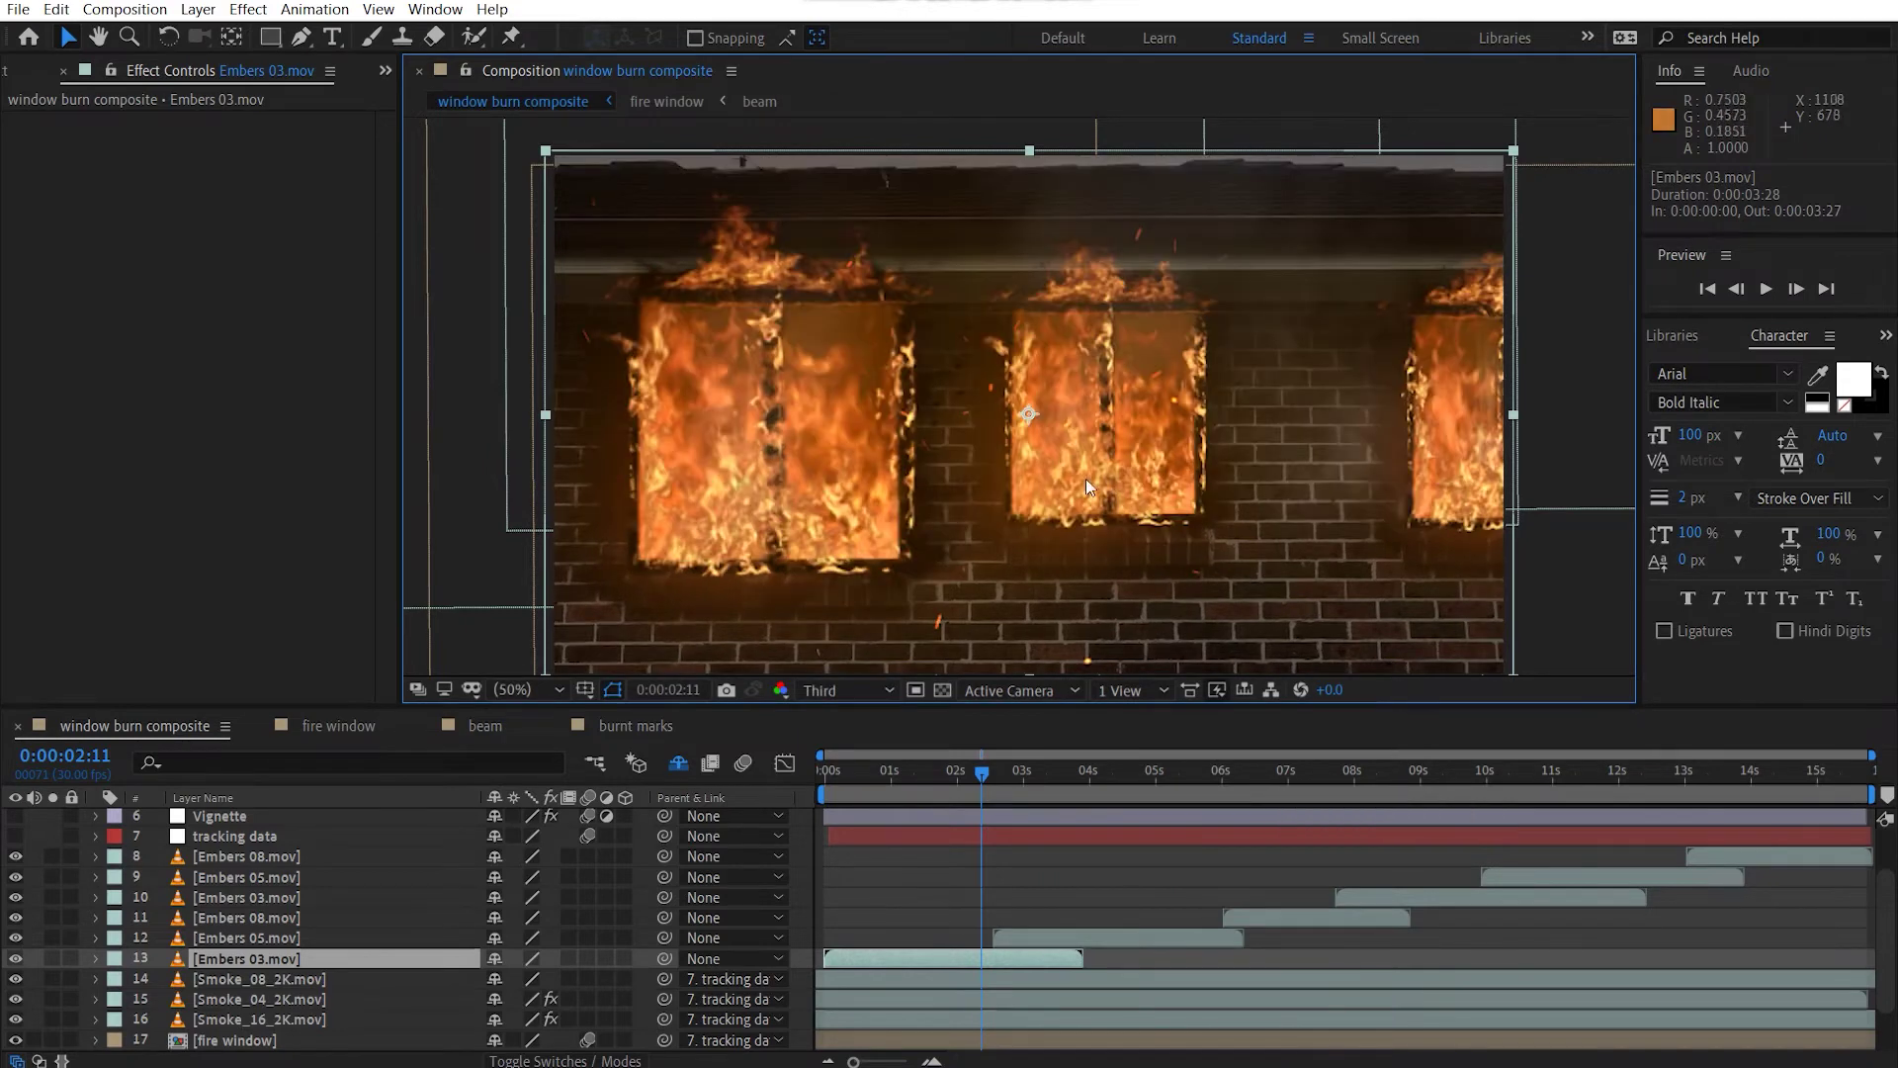
pyautogui.moveTo(968, 529); pyautogui.dragTo(980, 479)
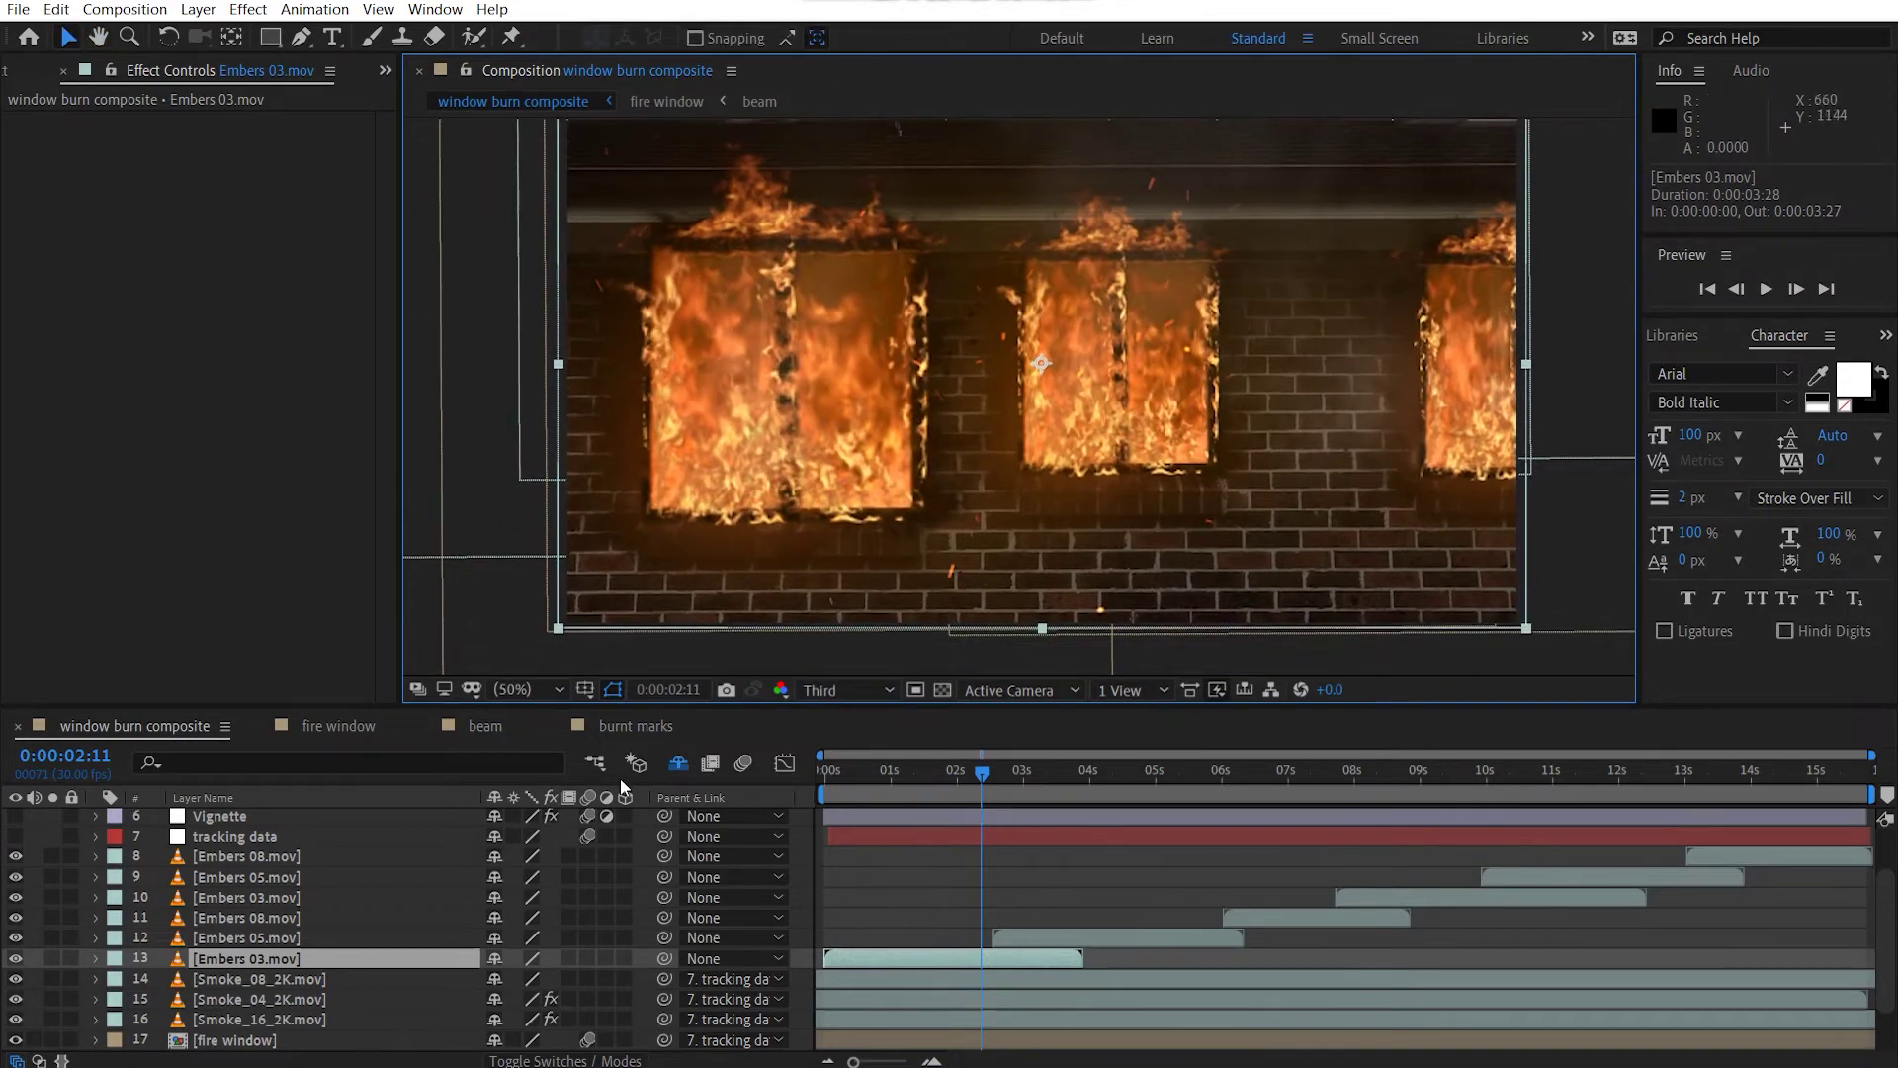
# Turn on the tracking data, Vignette and CC layers.
pyautogui.click(286, 937)
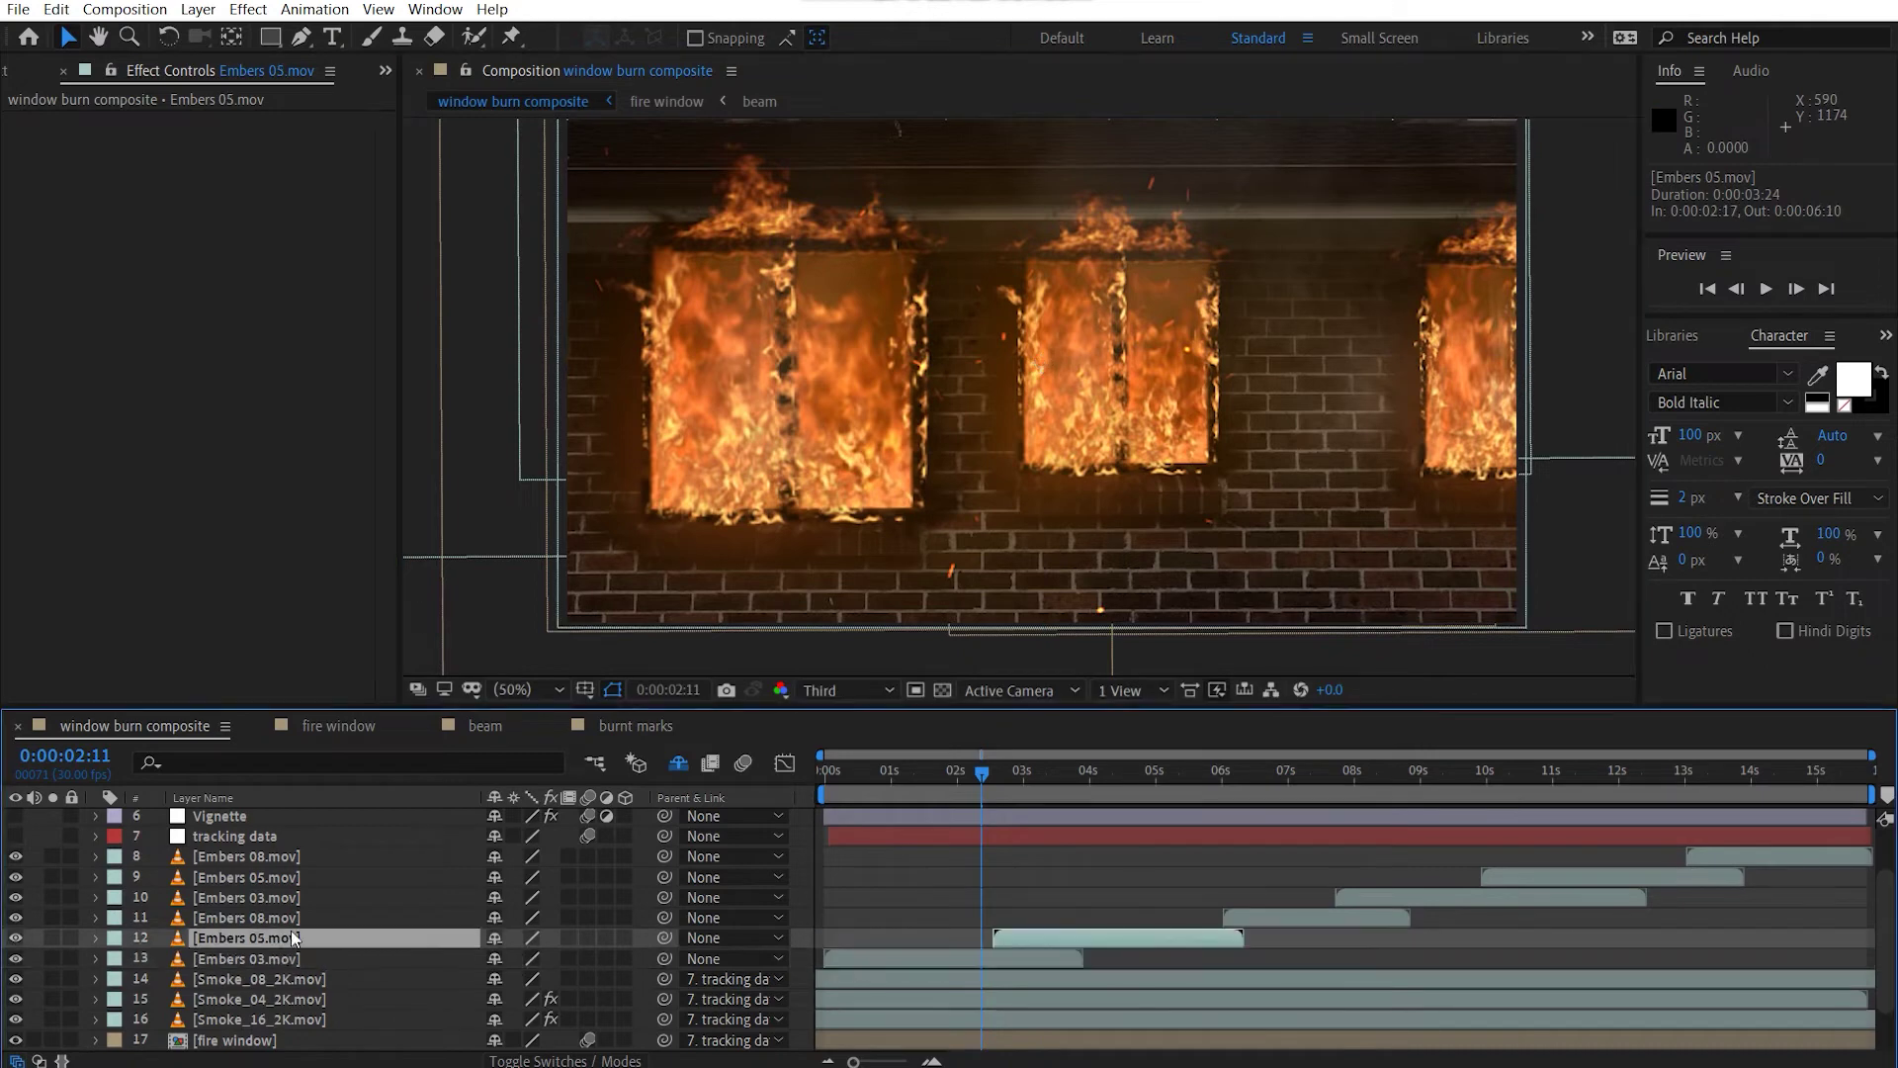
pyautogui.click(362, 924)
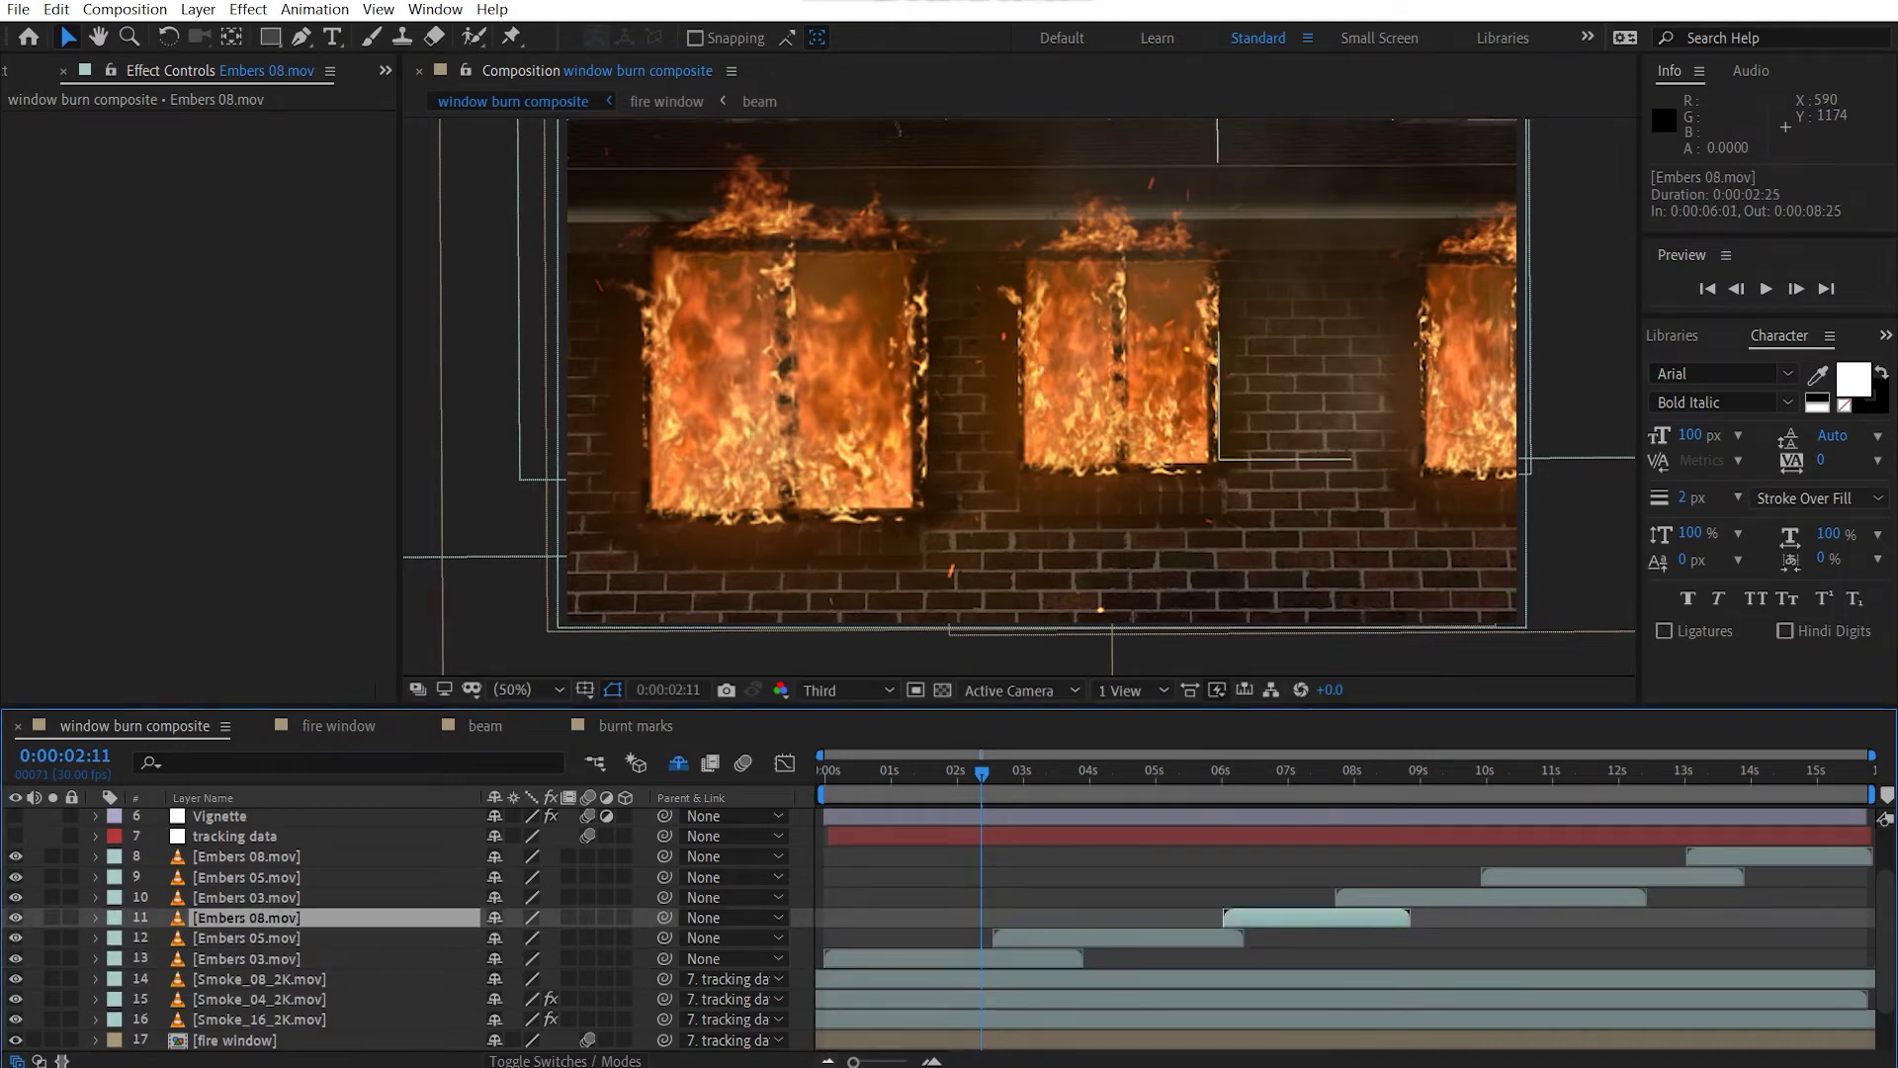
pyautogui.scroll(1, 347, 975)
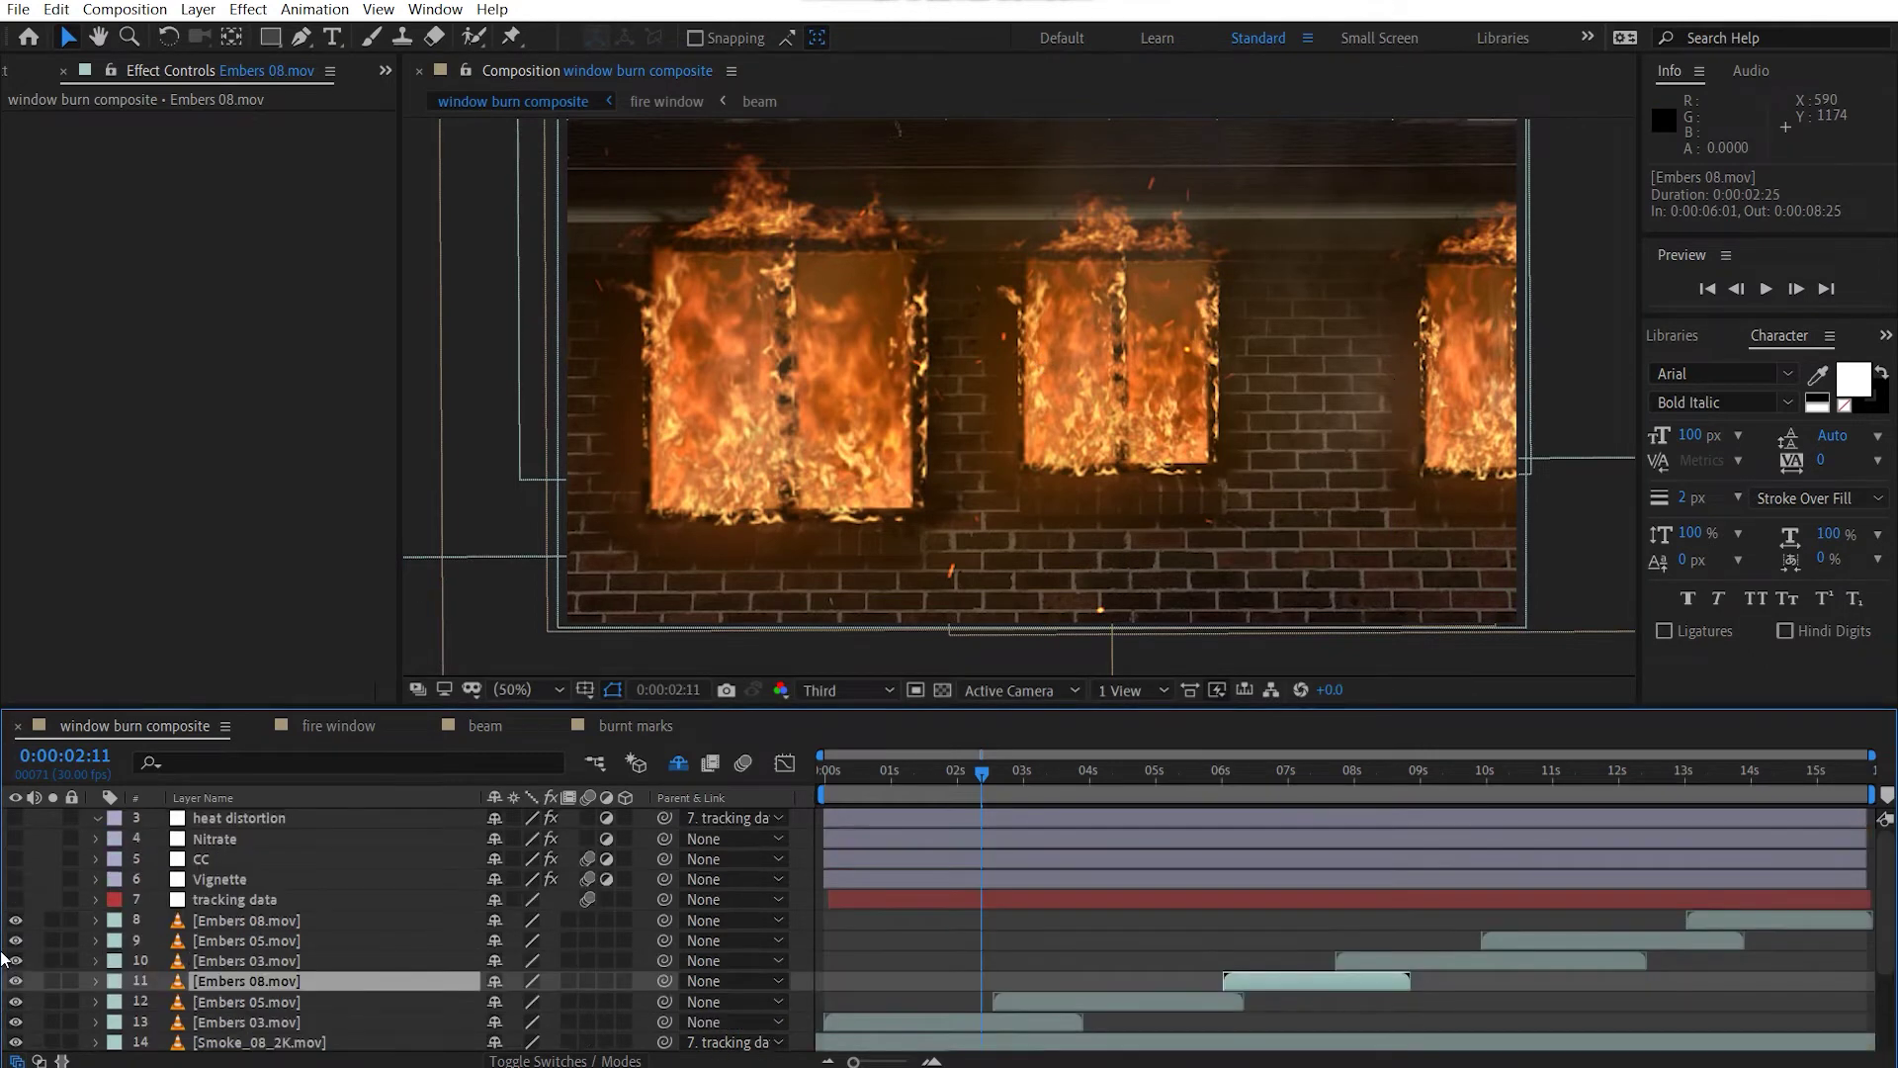
pyautogui.click(15, 901)
pyautogui.click(15, 879)
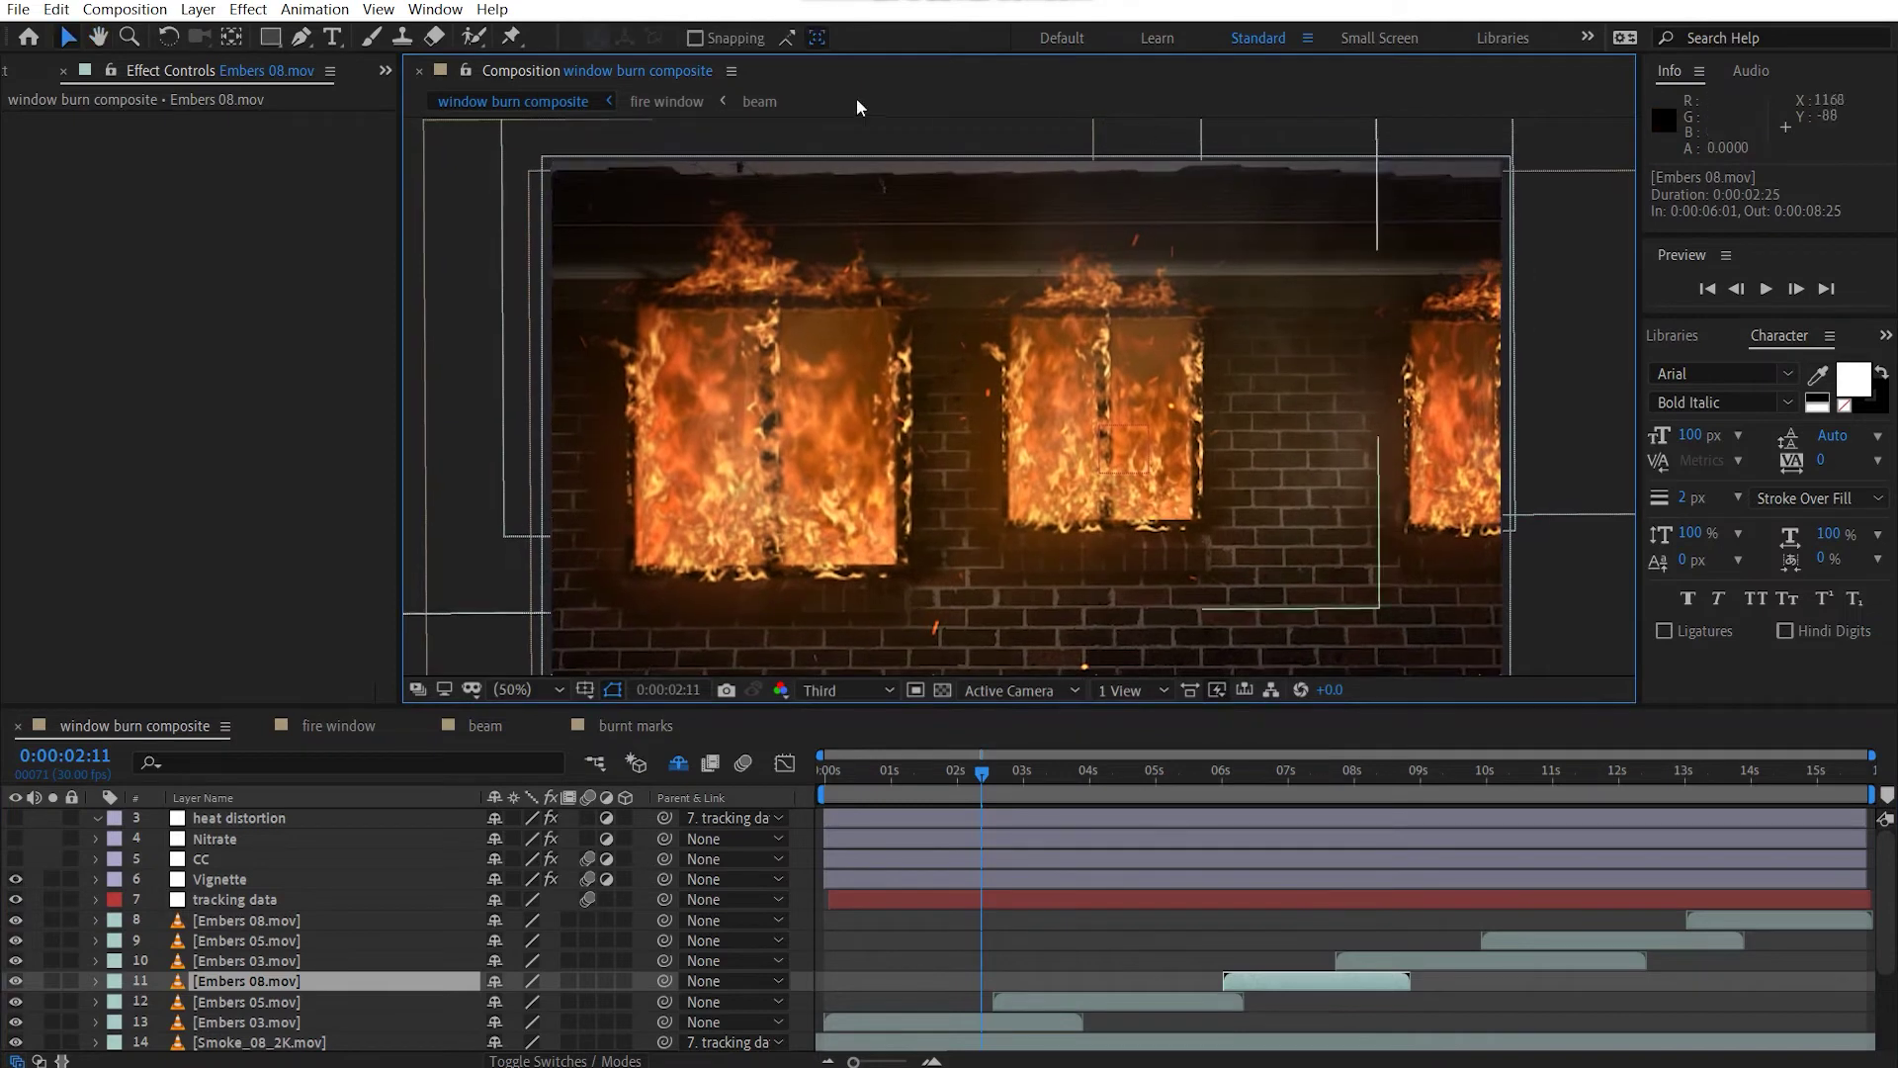
pyautogui.click(16, 859)
# Select the CC layer, disable all six of its effects and inspect Curves.
pyautogui.moveTo(834, 559); pyautogui.dragTo(822, 531)
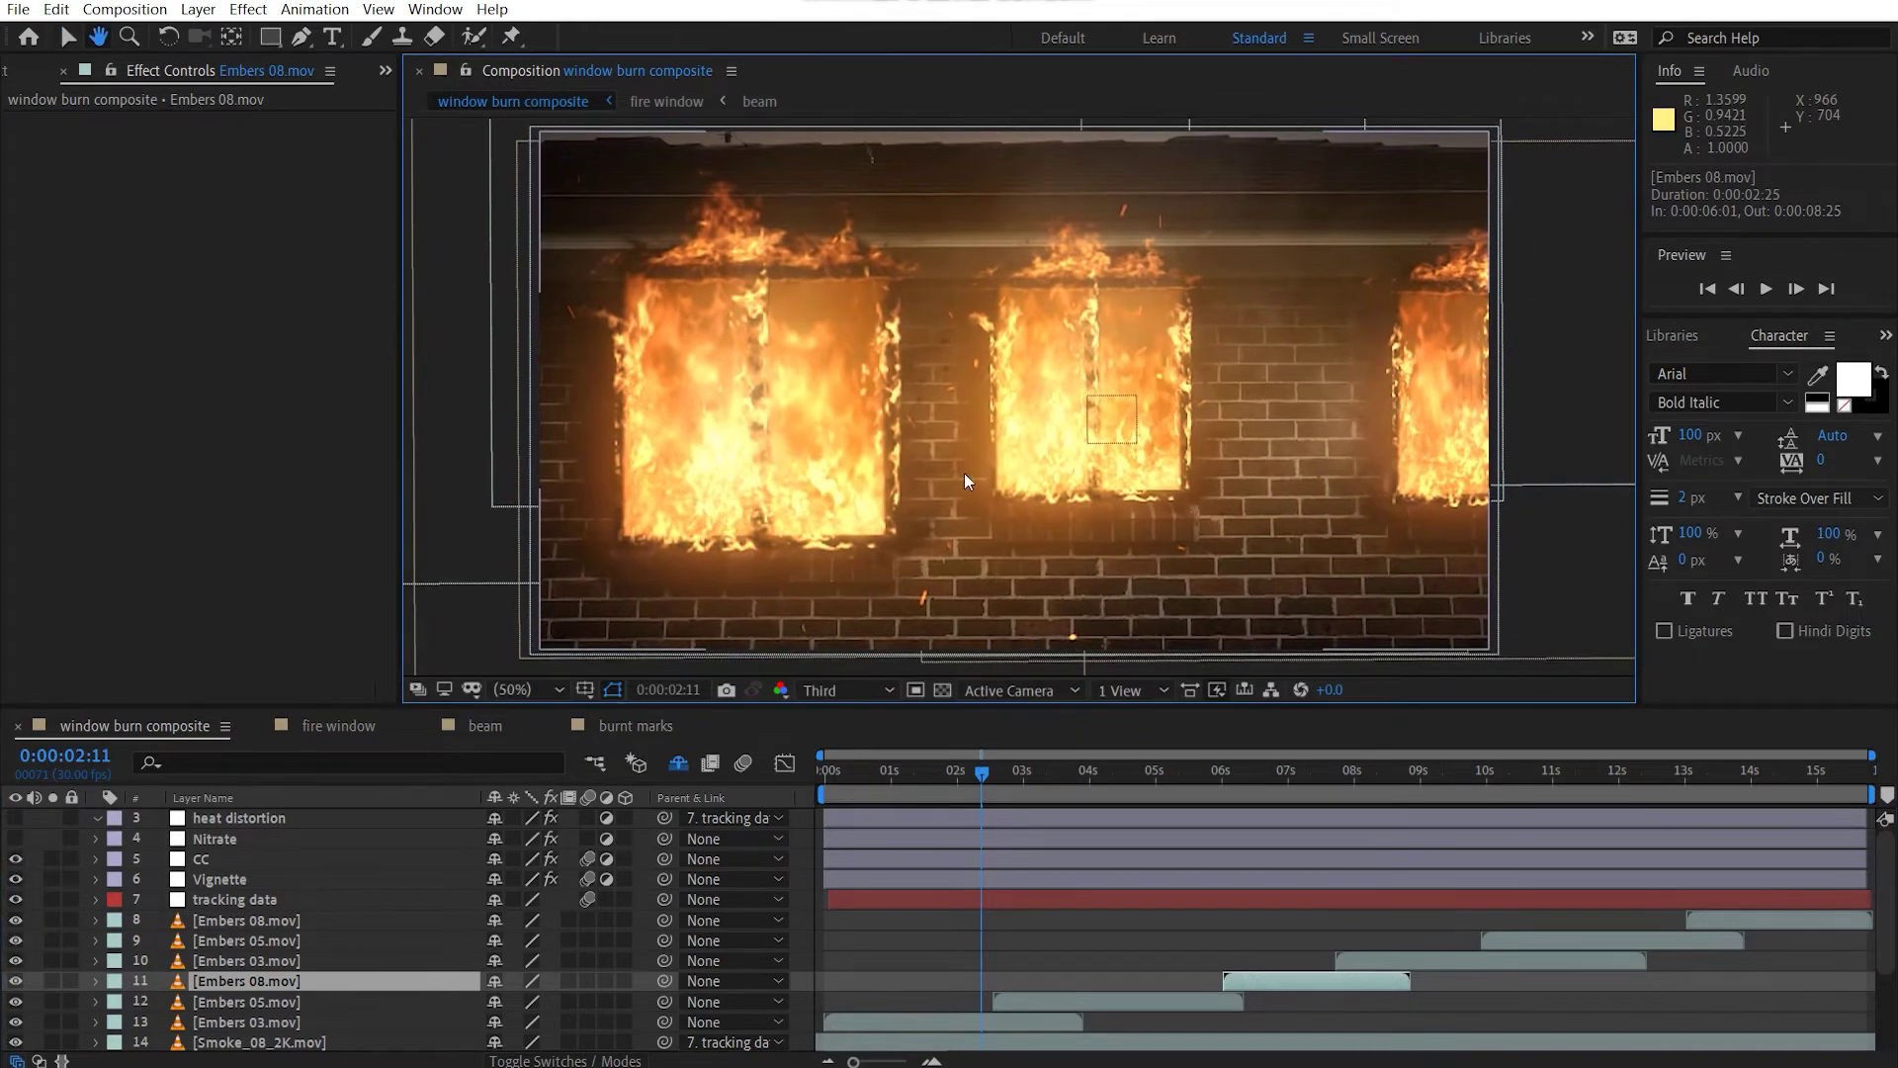
pyautogui.click(221, 863)
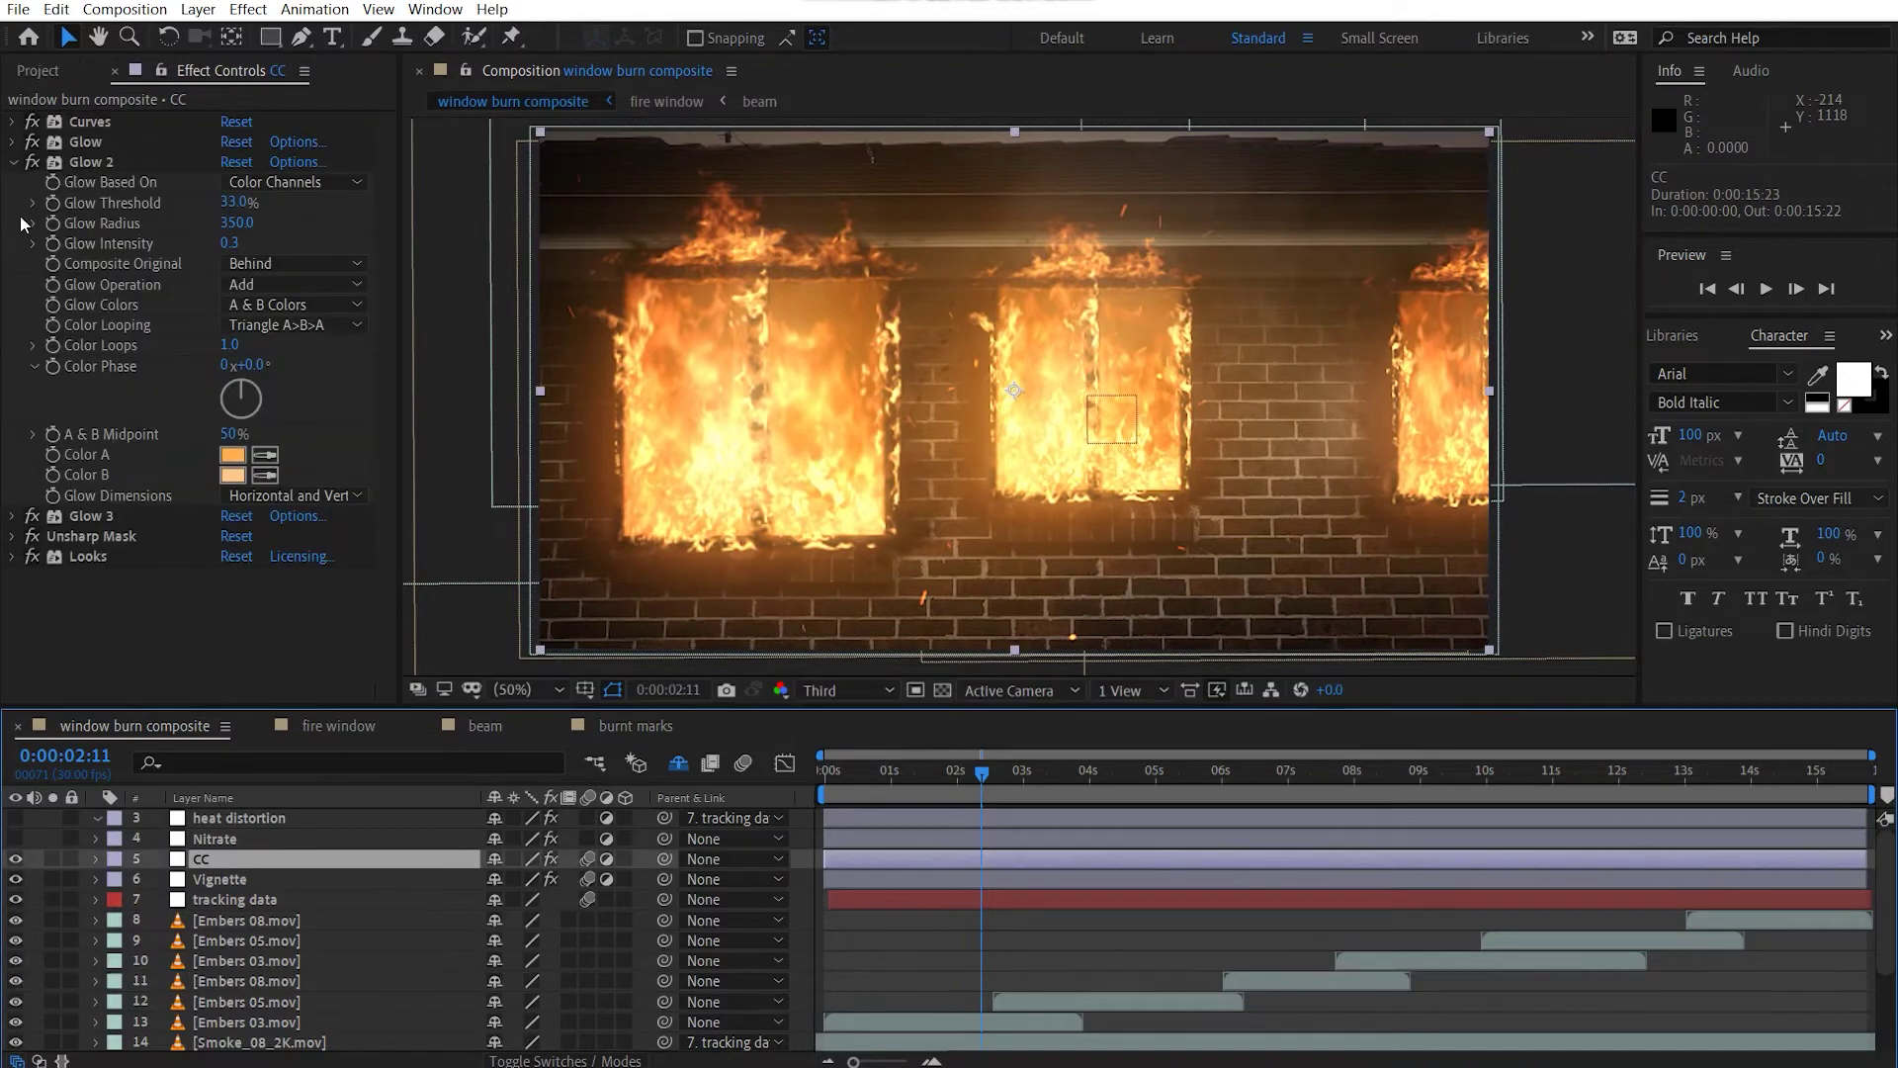
pyautogui.click(12, 163)
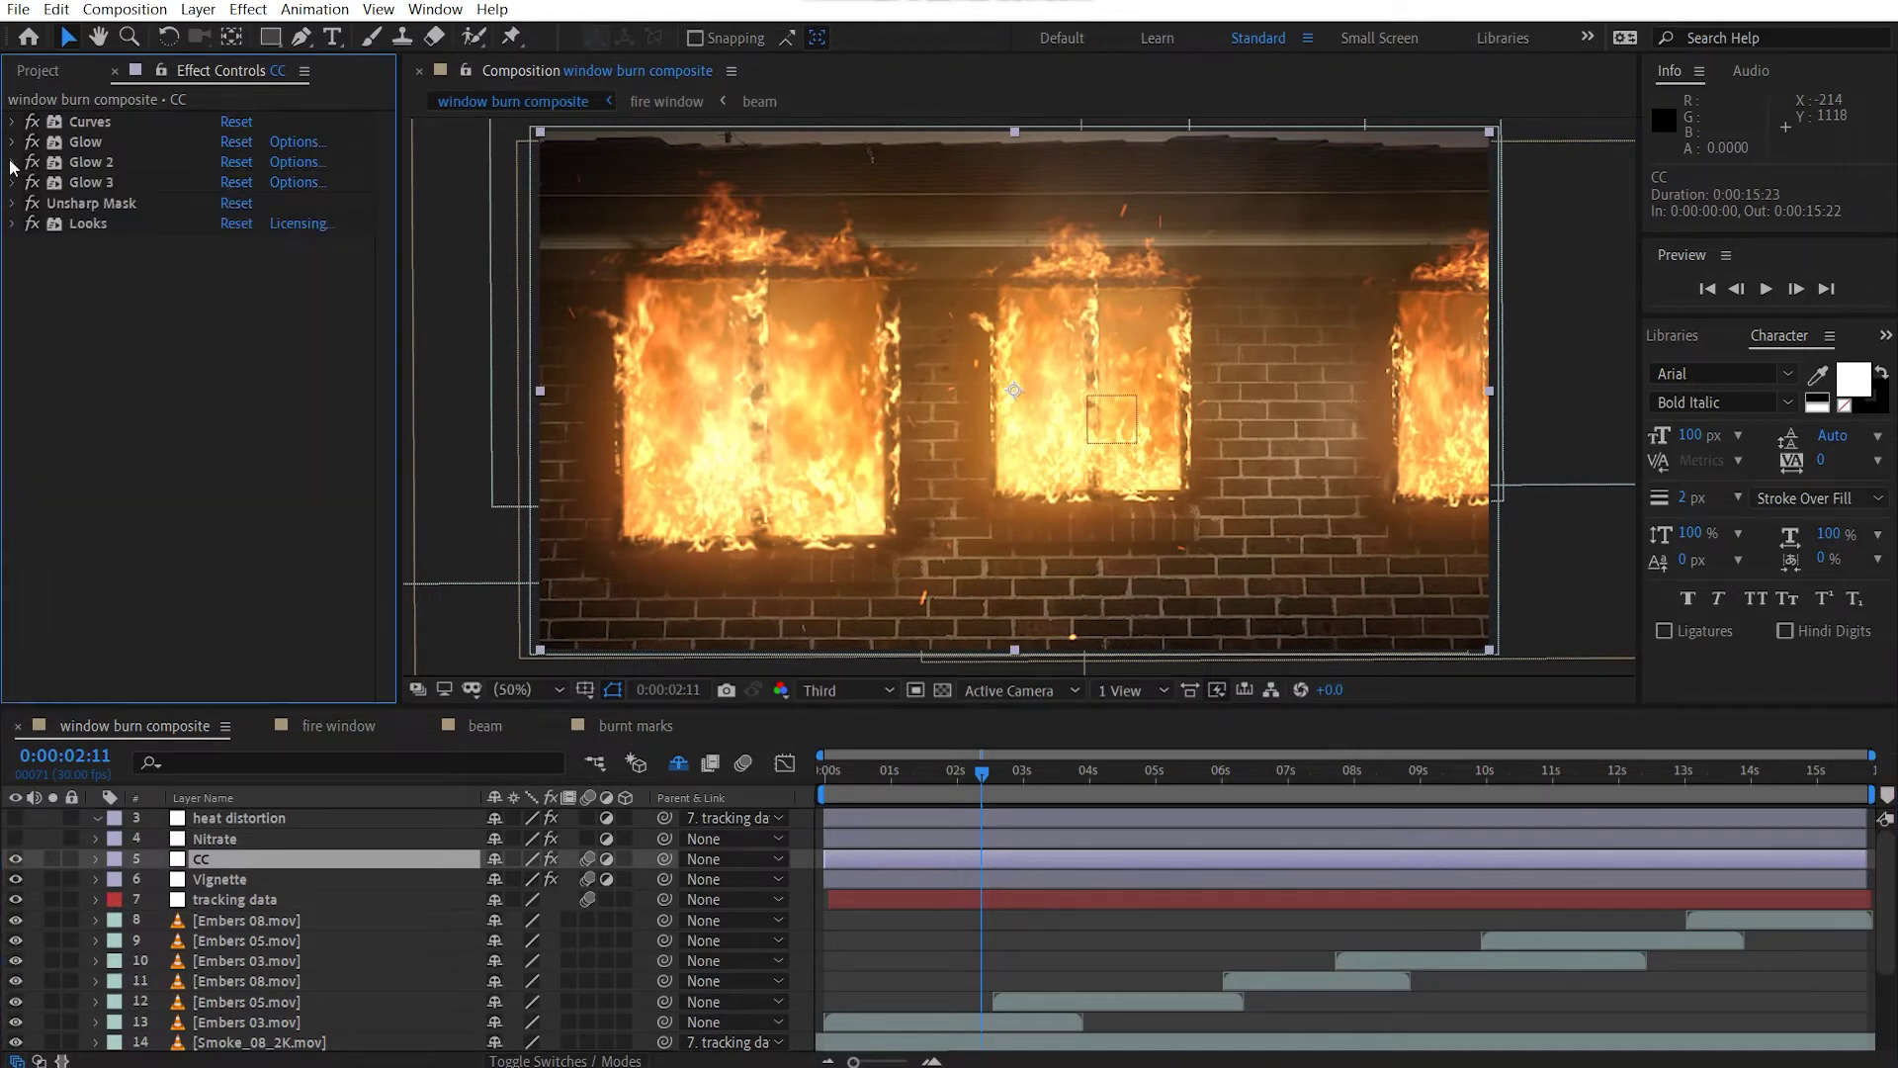
pyautogui.moveTo(33, 143)
pyautogui.mouseDown()
pyautogui.moveTo(33, 224)
pyautogui.moveTo(31, 126)
pyautogui.mouseUp()
pyautogui.click(12, 122)
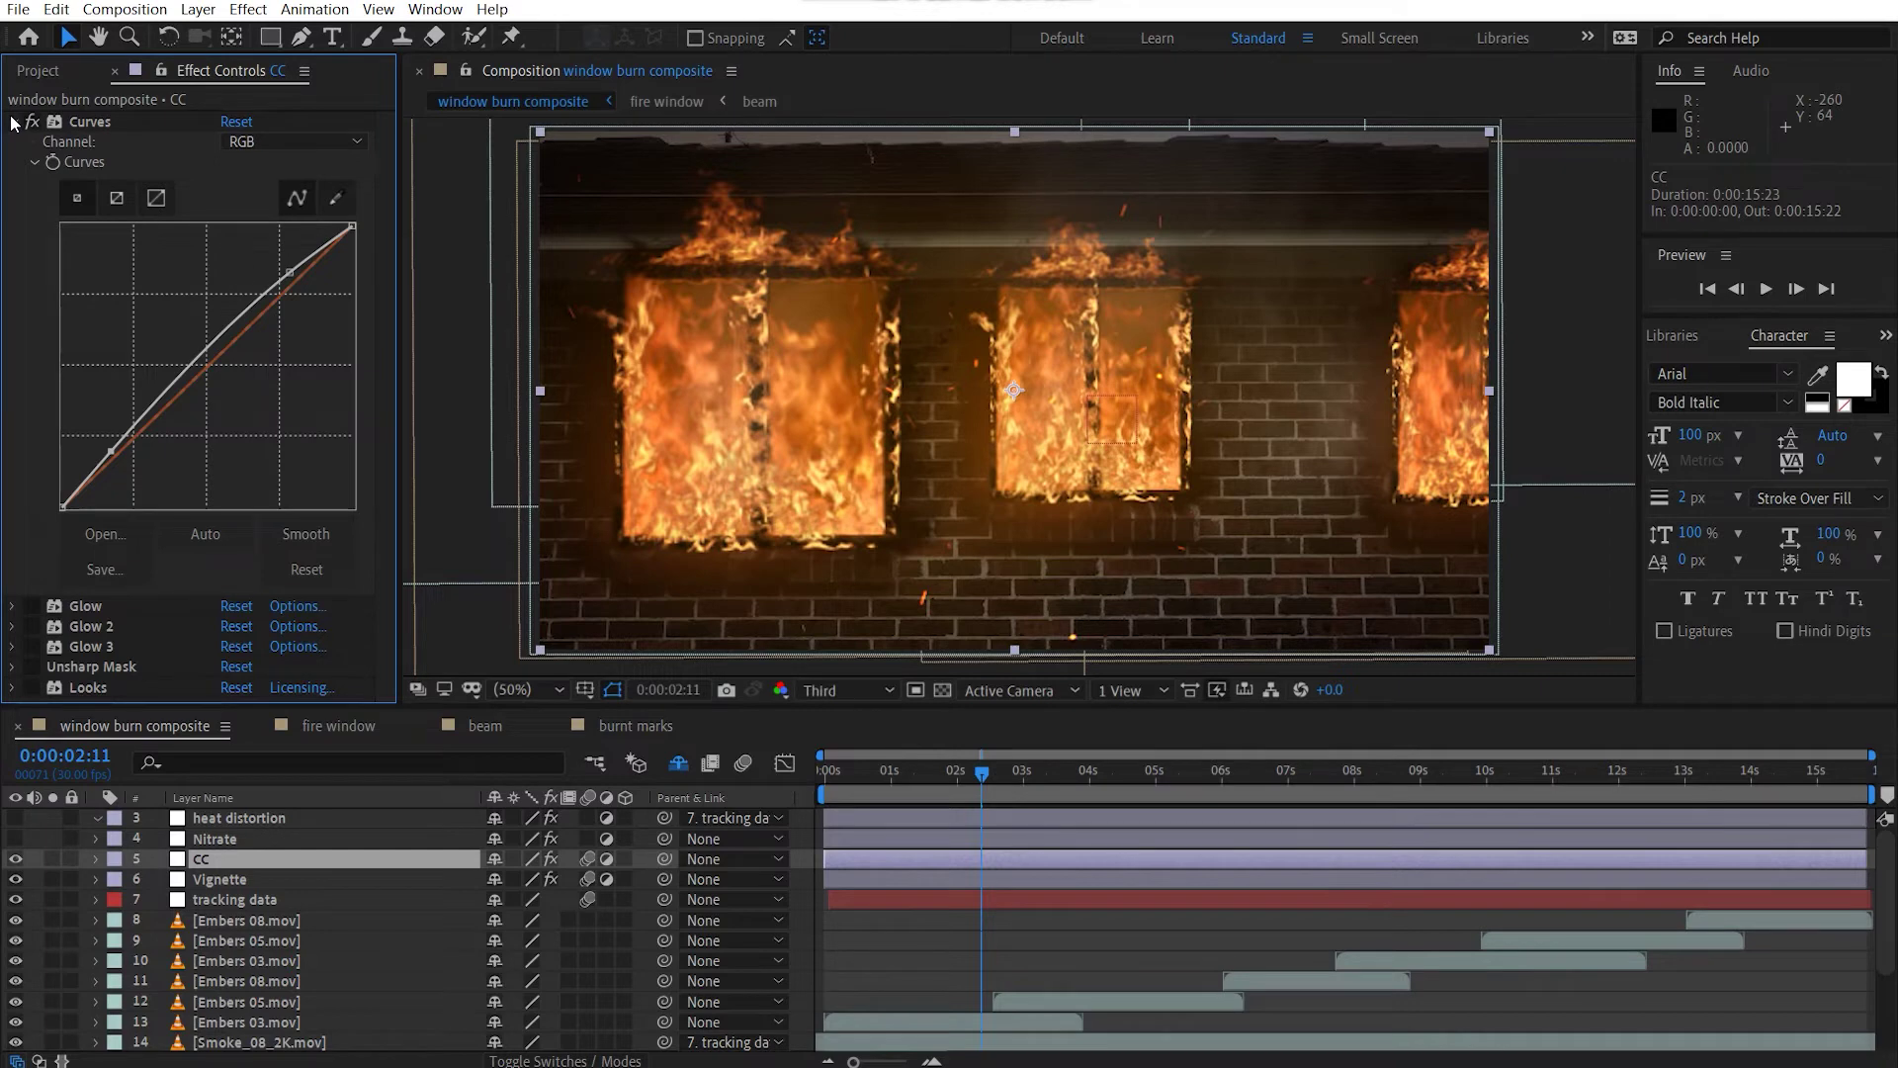
pyautogui.click(12, 121)
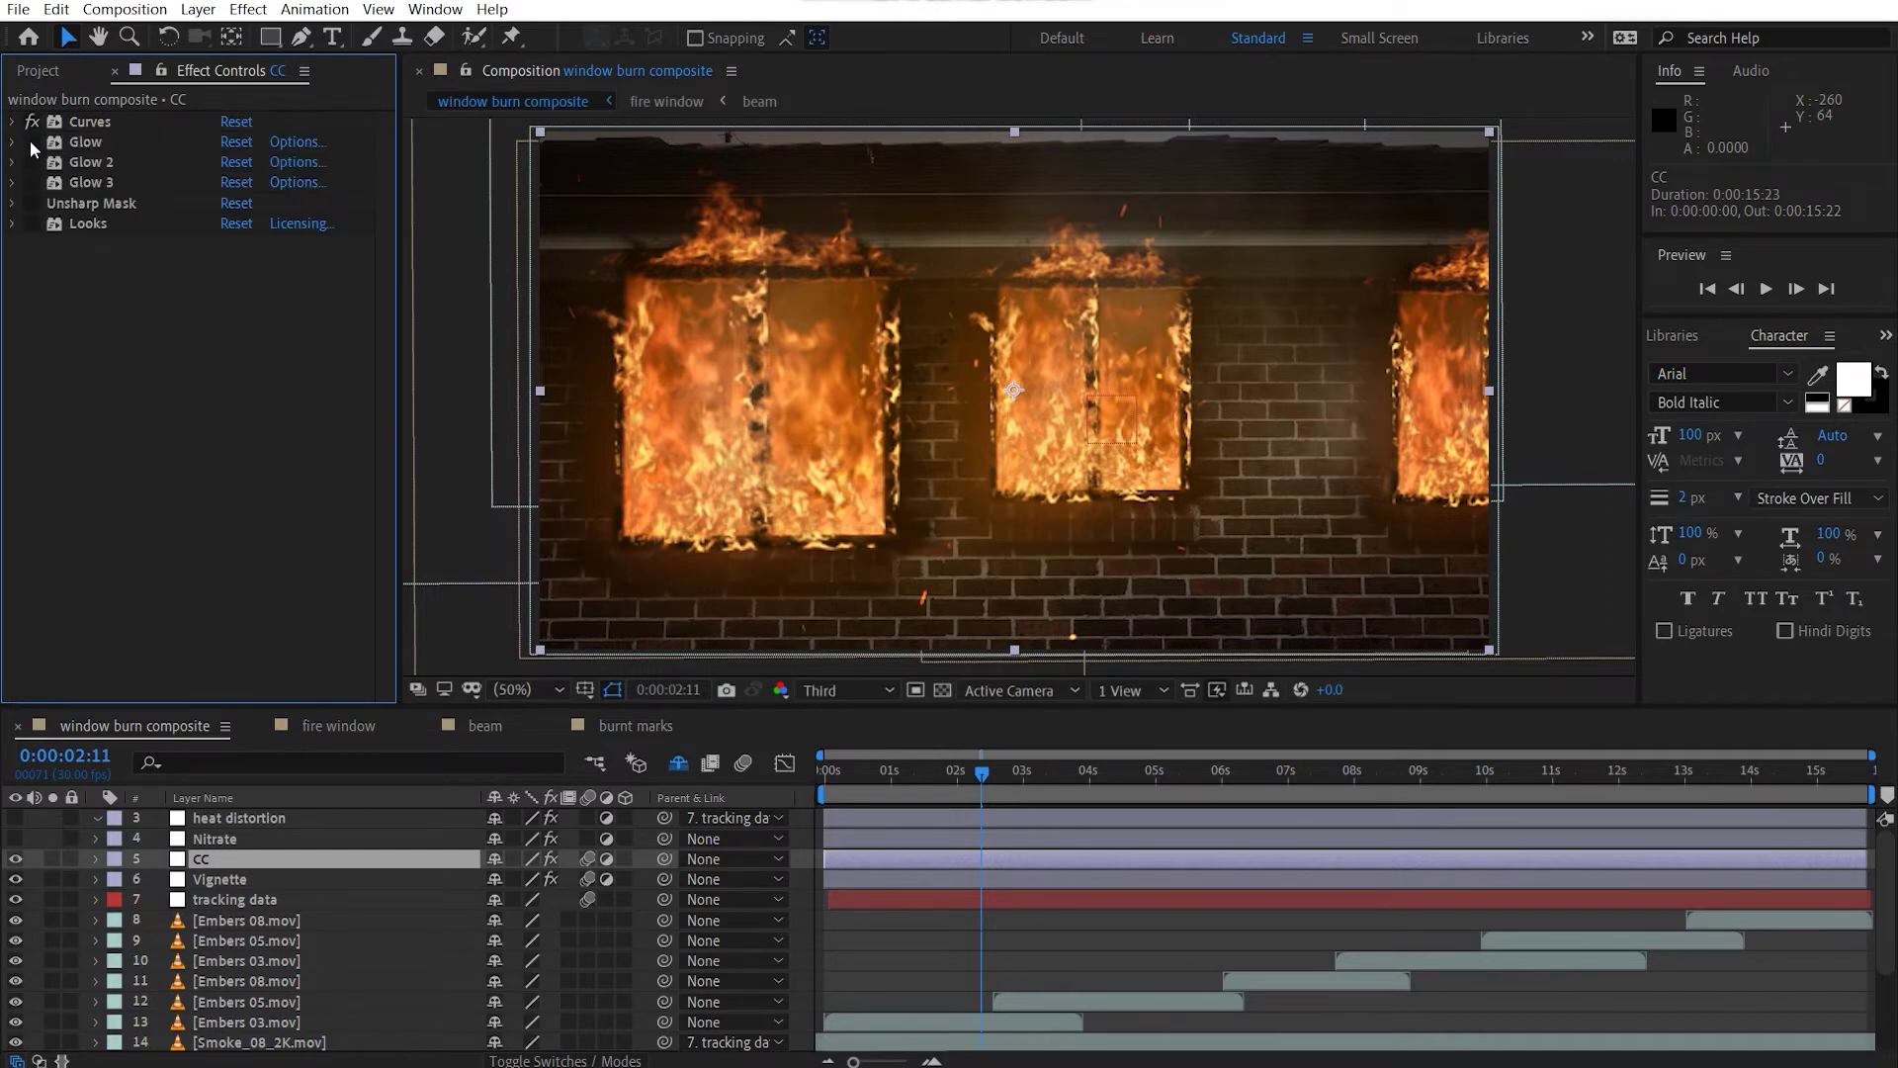
# Re-enable the Glow effect on CC and review its settings.
pyautogui.click(33, 143)
pyautogui.click(12, 143)
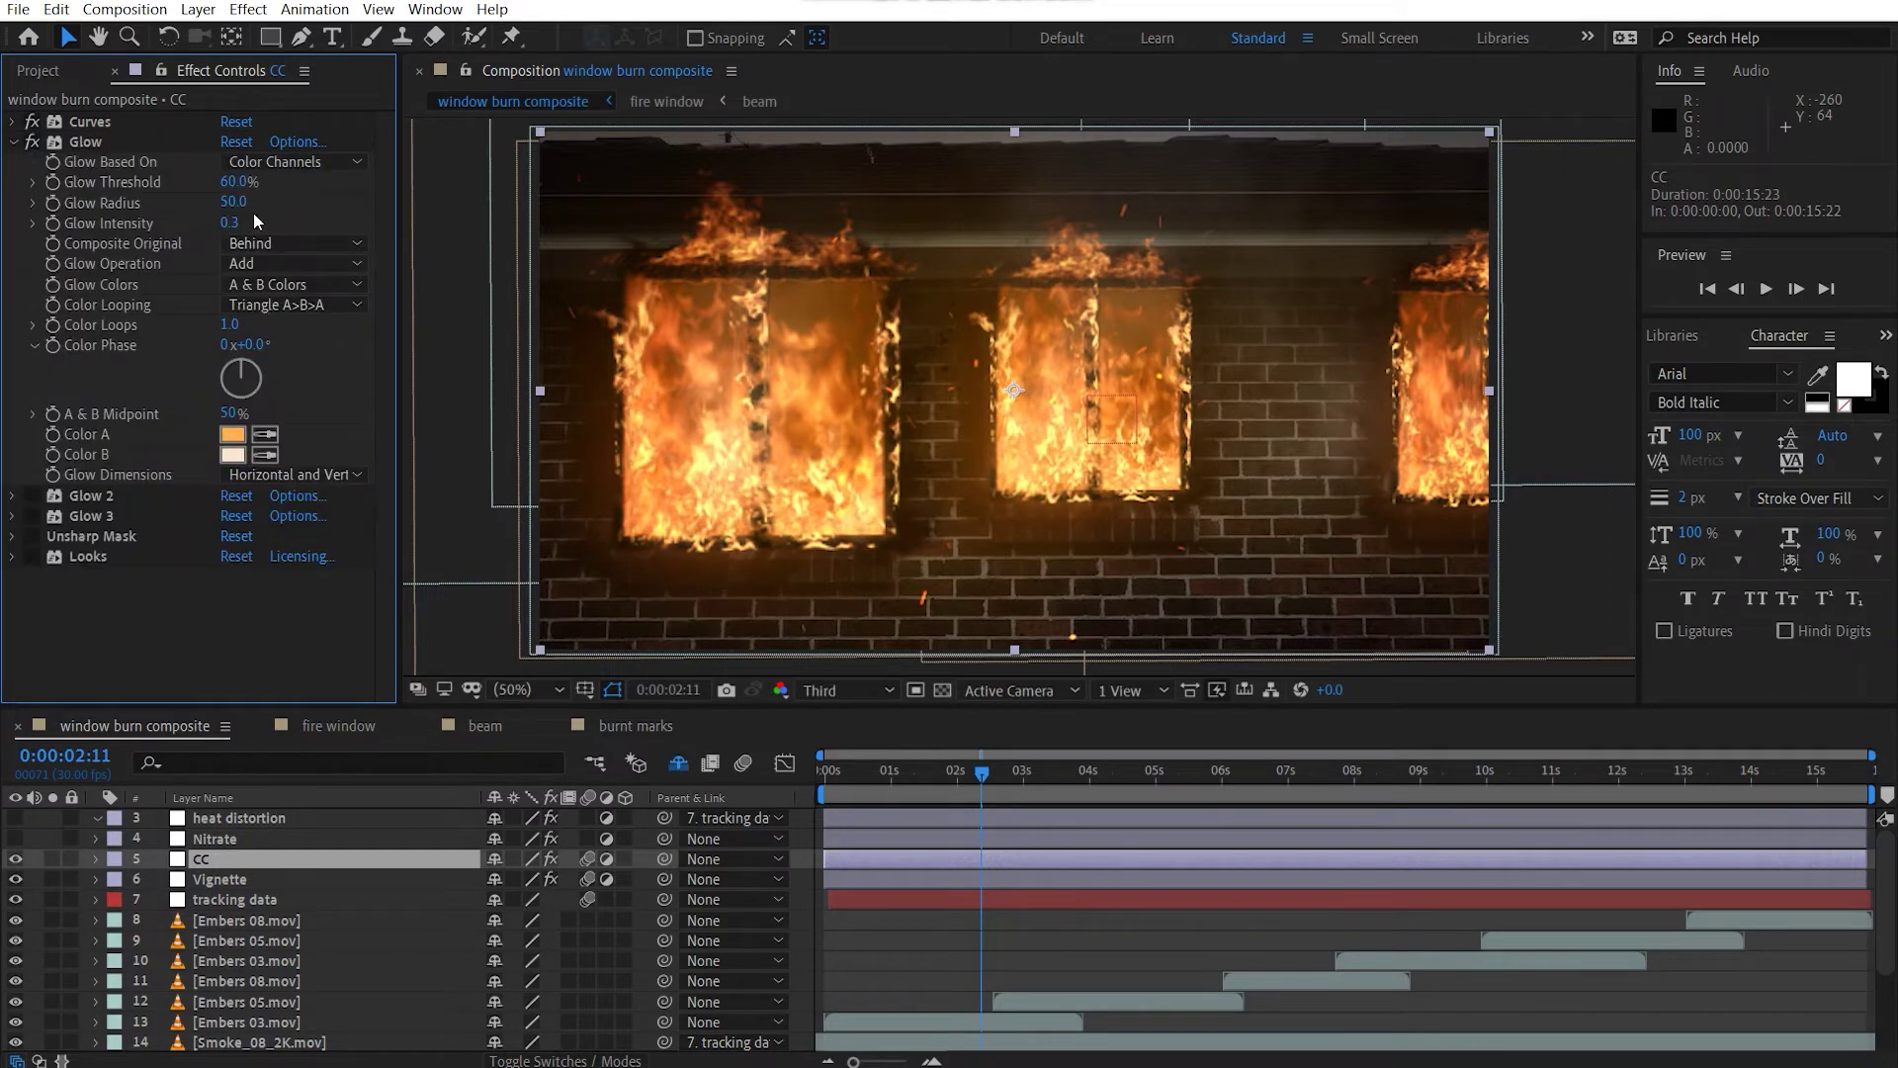
pyautogui.scroll(4, 732, 447)
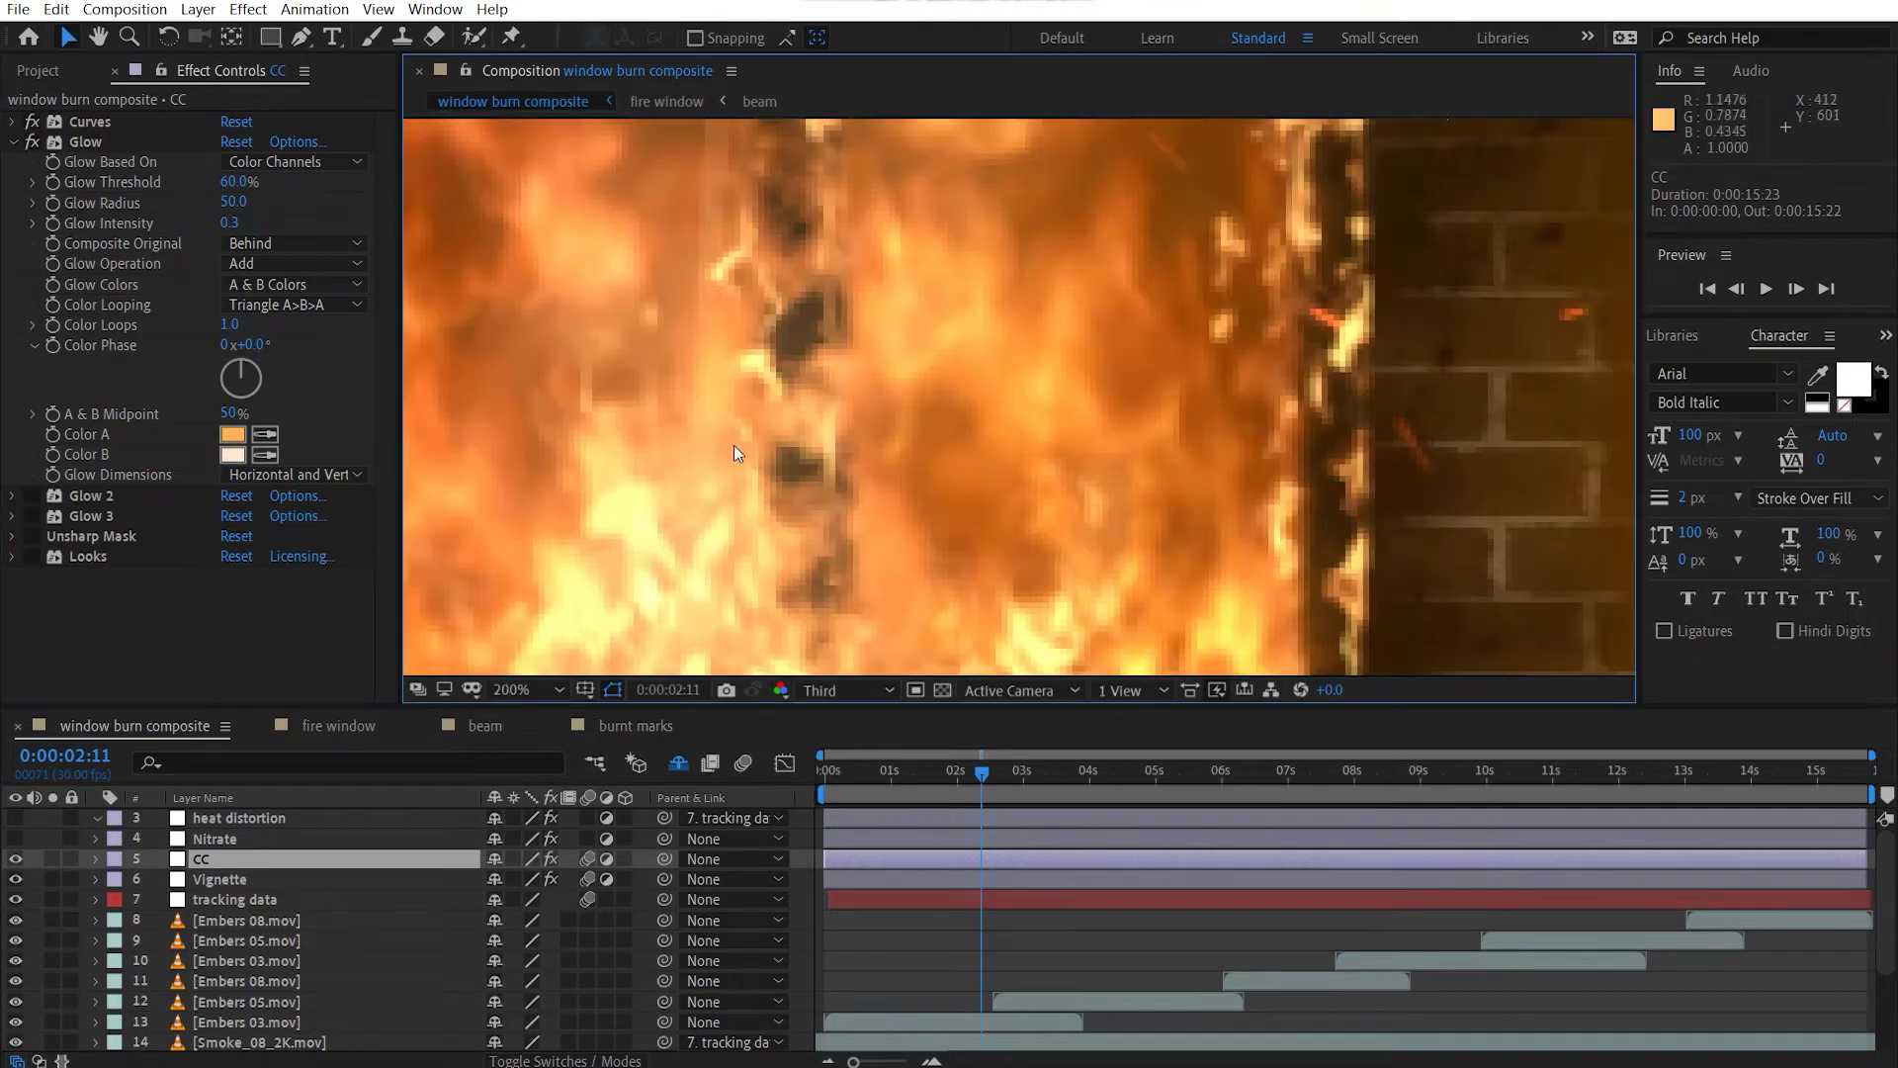
pyautogui.scroll(-4, 733, 446)
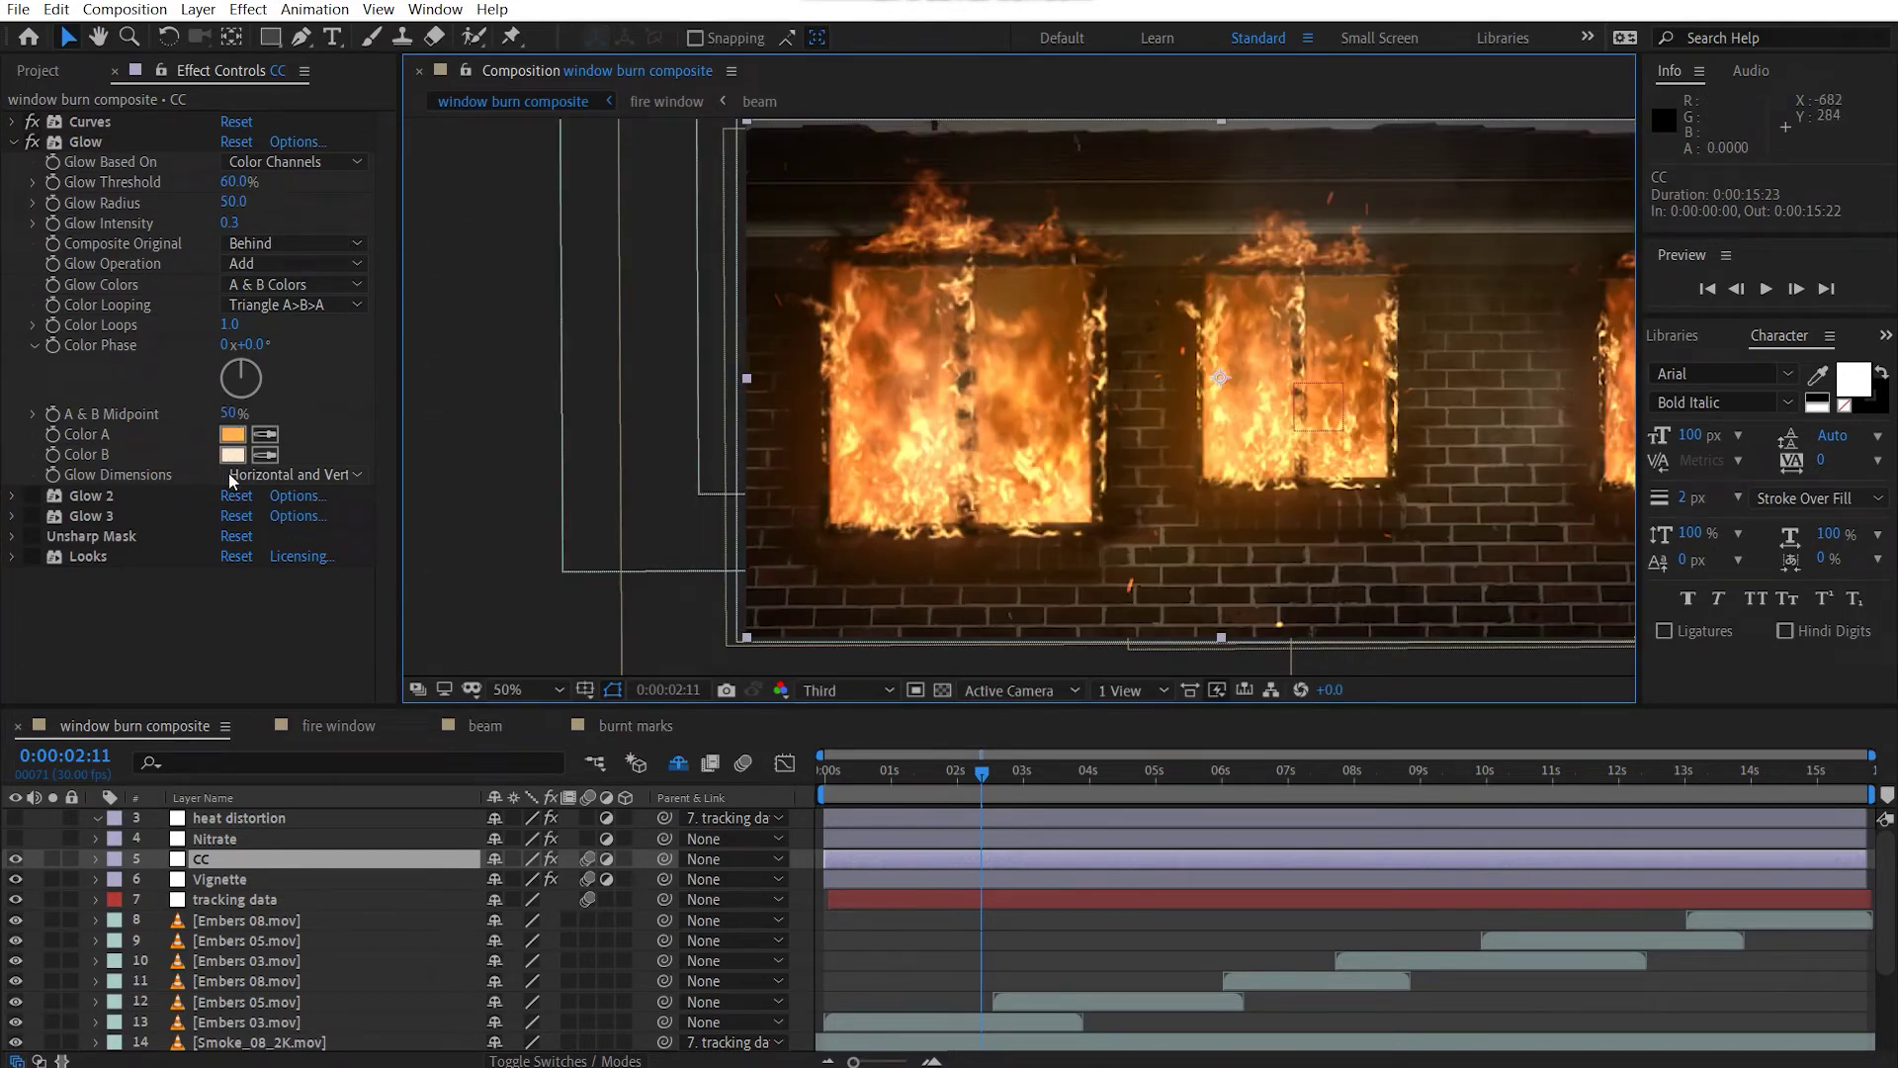
pyautogui.moveTo(592, 306); pyautogui.dragTo(410, 315)
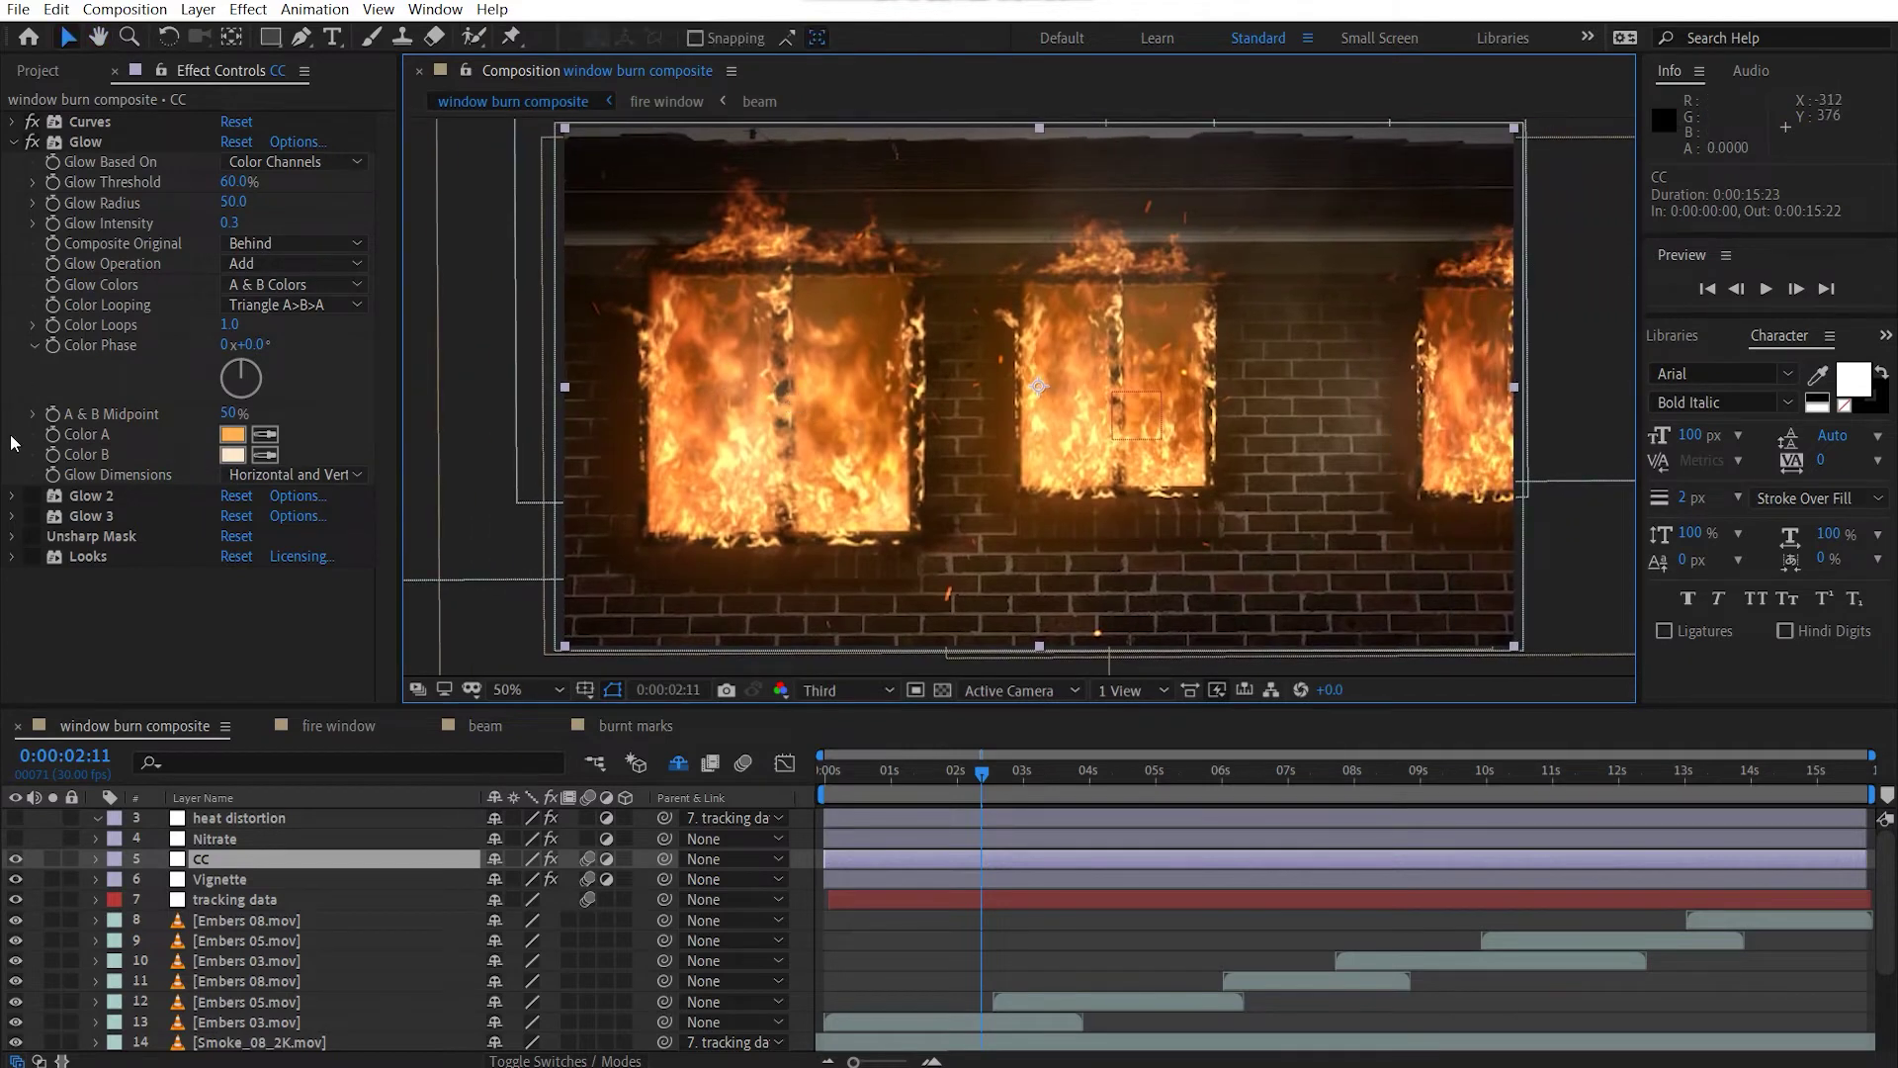
pyautogui.click(11, 122)
pyautogui.click(12, 122)
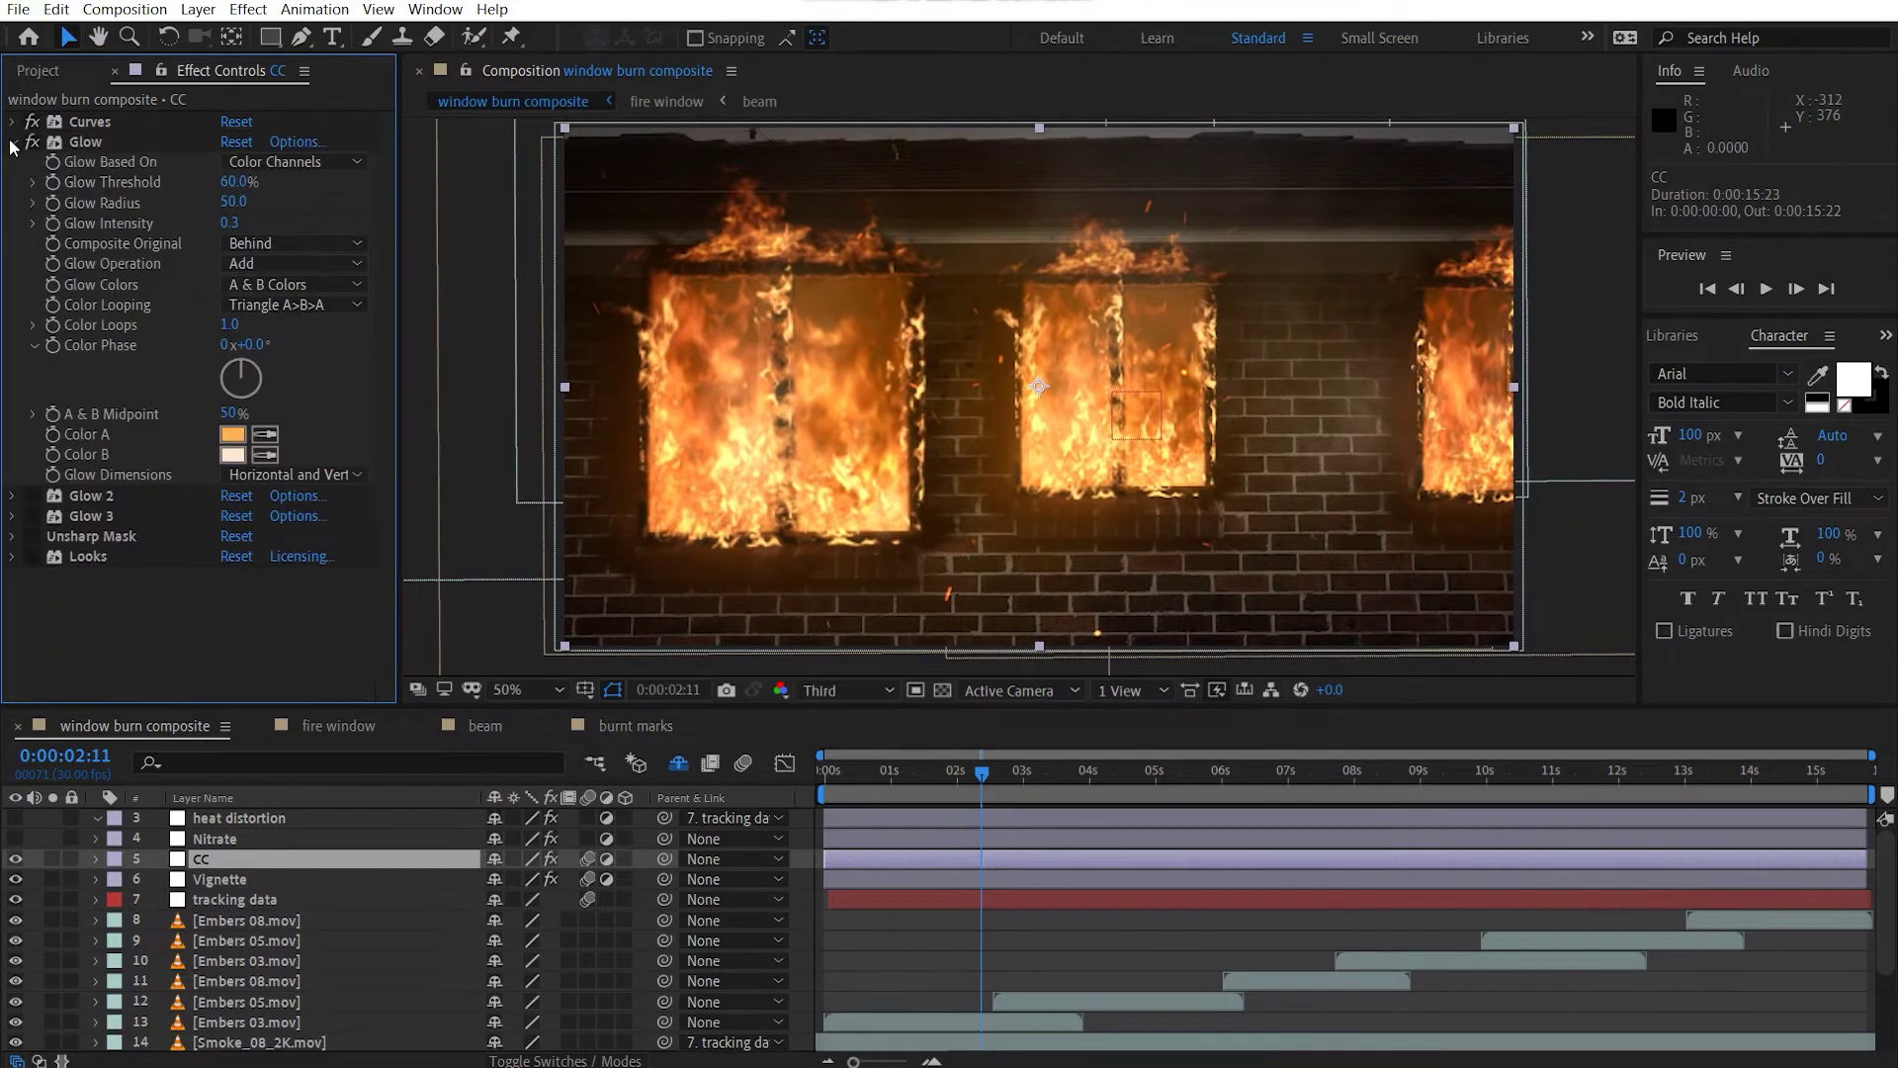
pyautogui.click(12, 143)
# Re-enable Glow 2 and Glow 3 and review their settings.
pyautogui.click(34, 162)
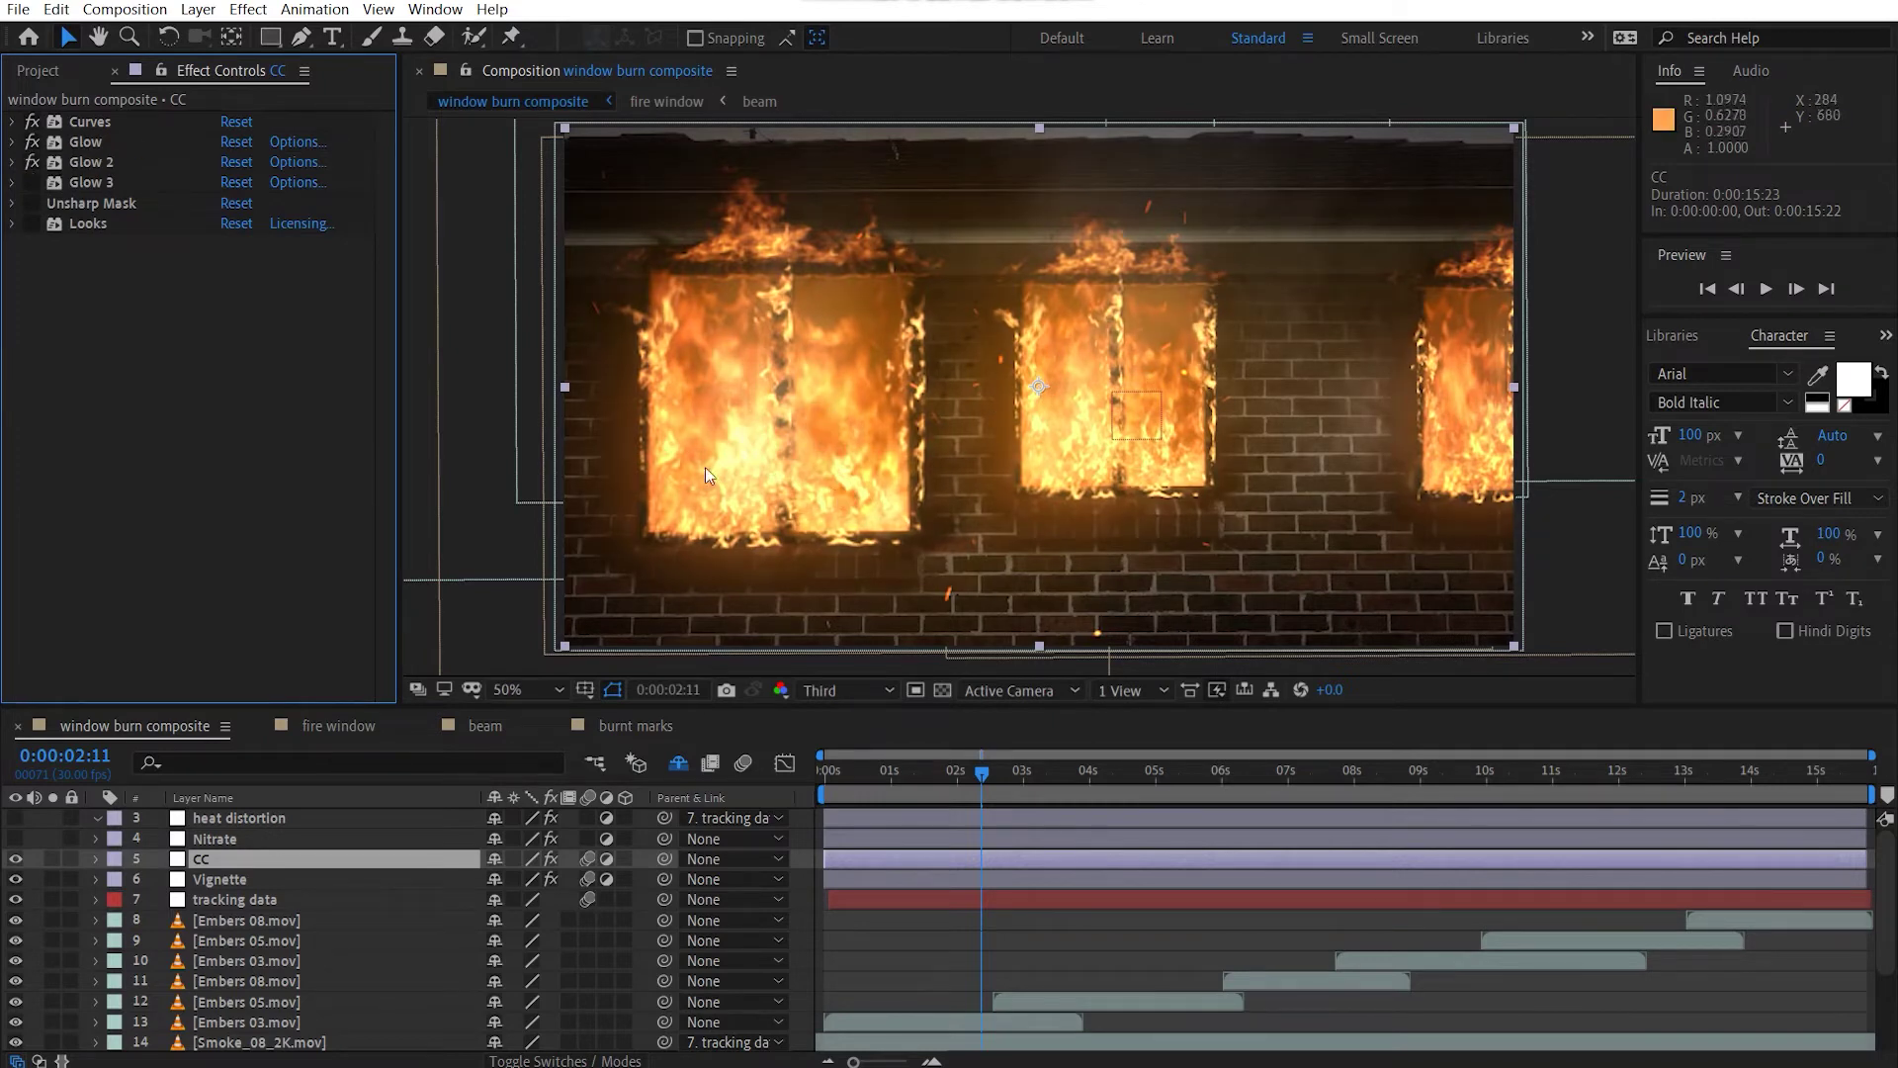
pyautogui.scroll(2, 755, 423)
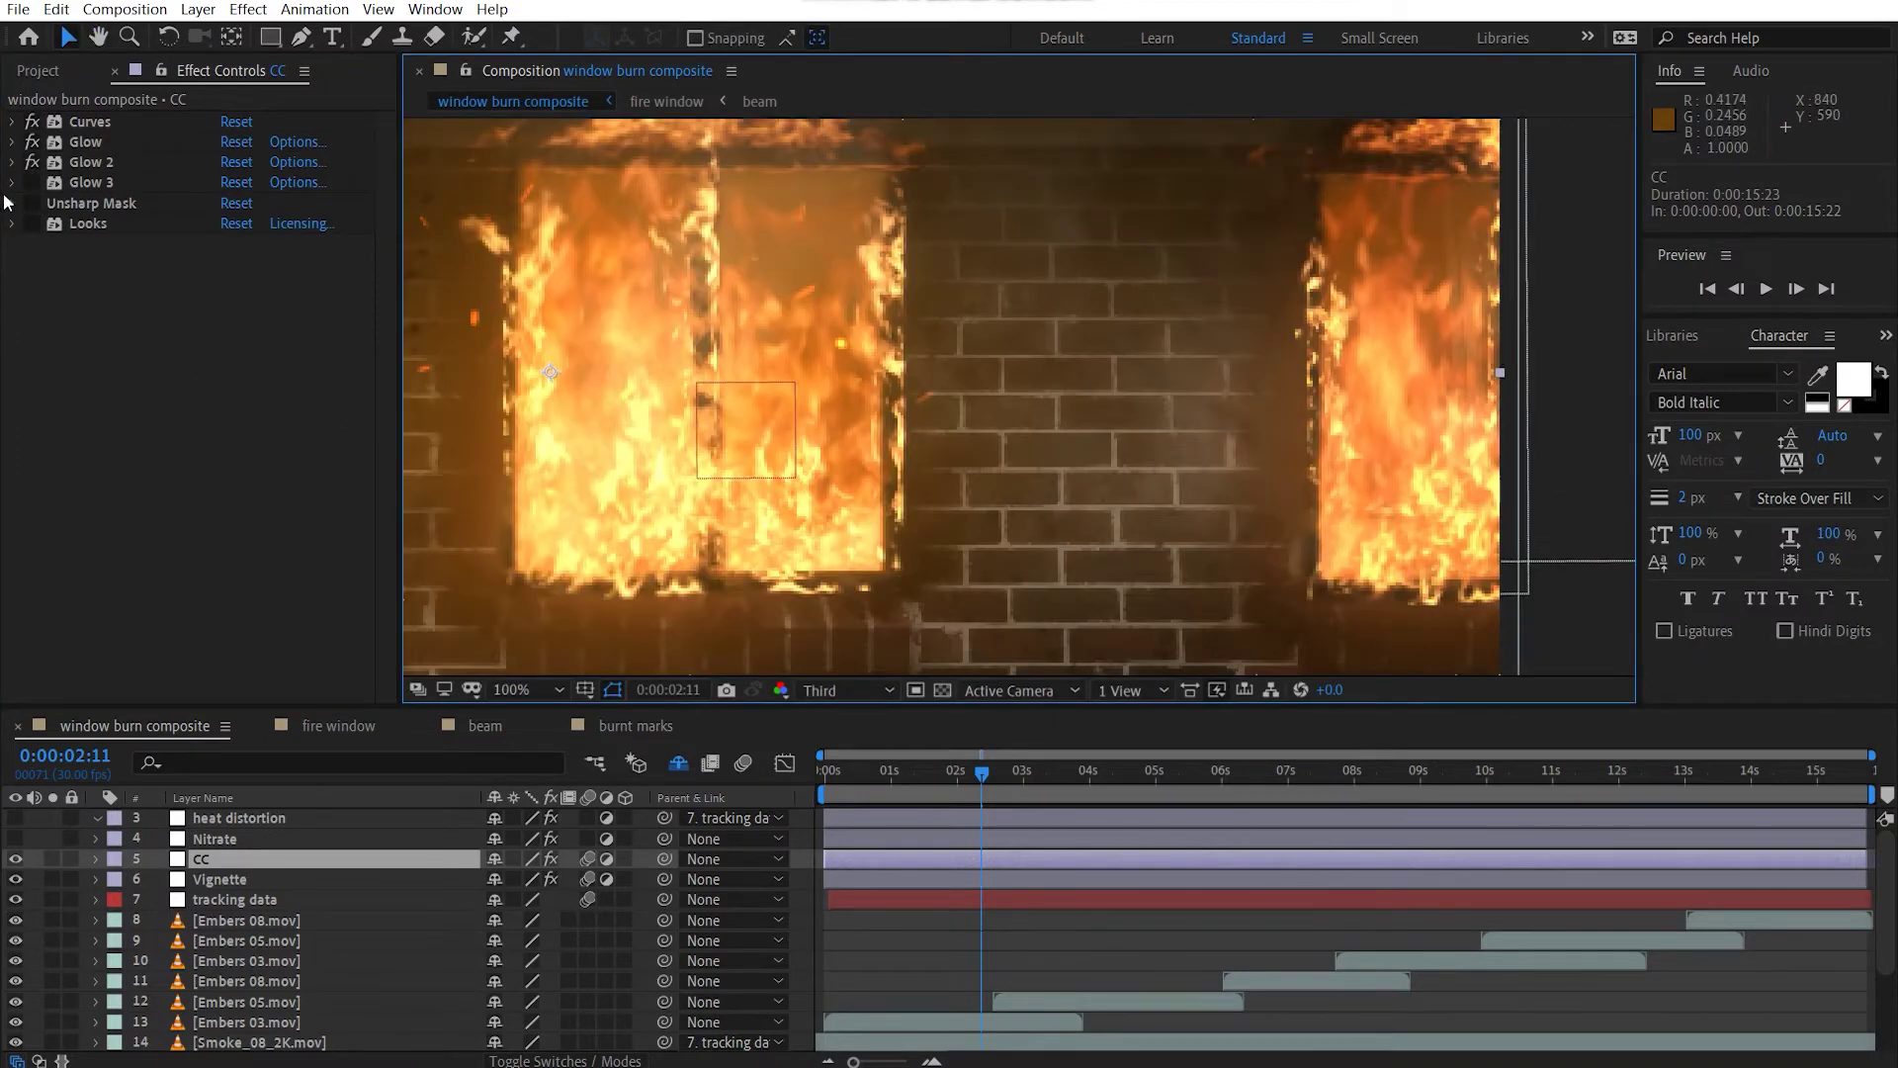
pyautogui.click(31, 182)
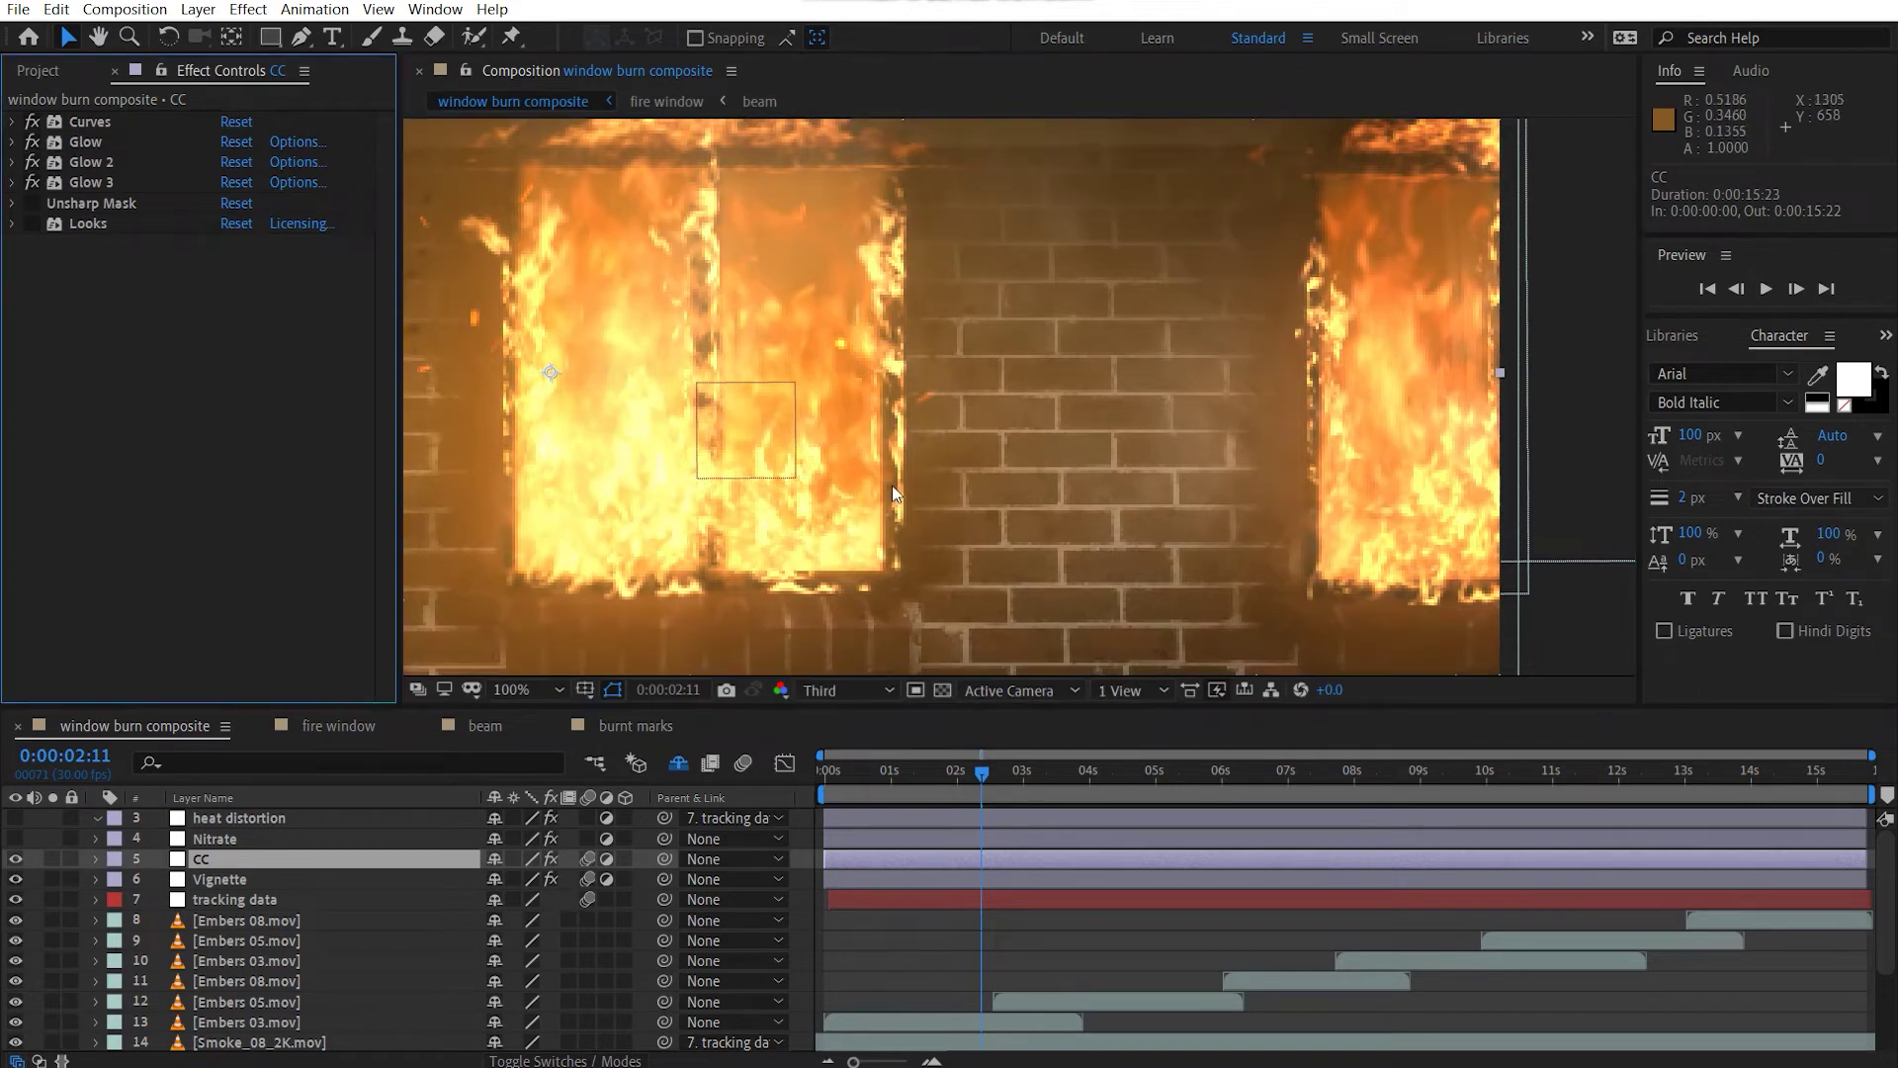
pyautogui.press(',')
pyautogui.press(',')
pyautogui.moveTo(993, 366); pyautogui.dragTo(1137, 377)
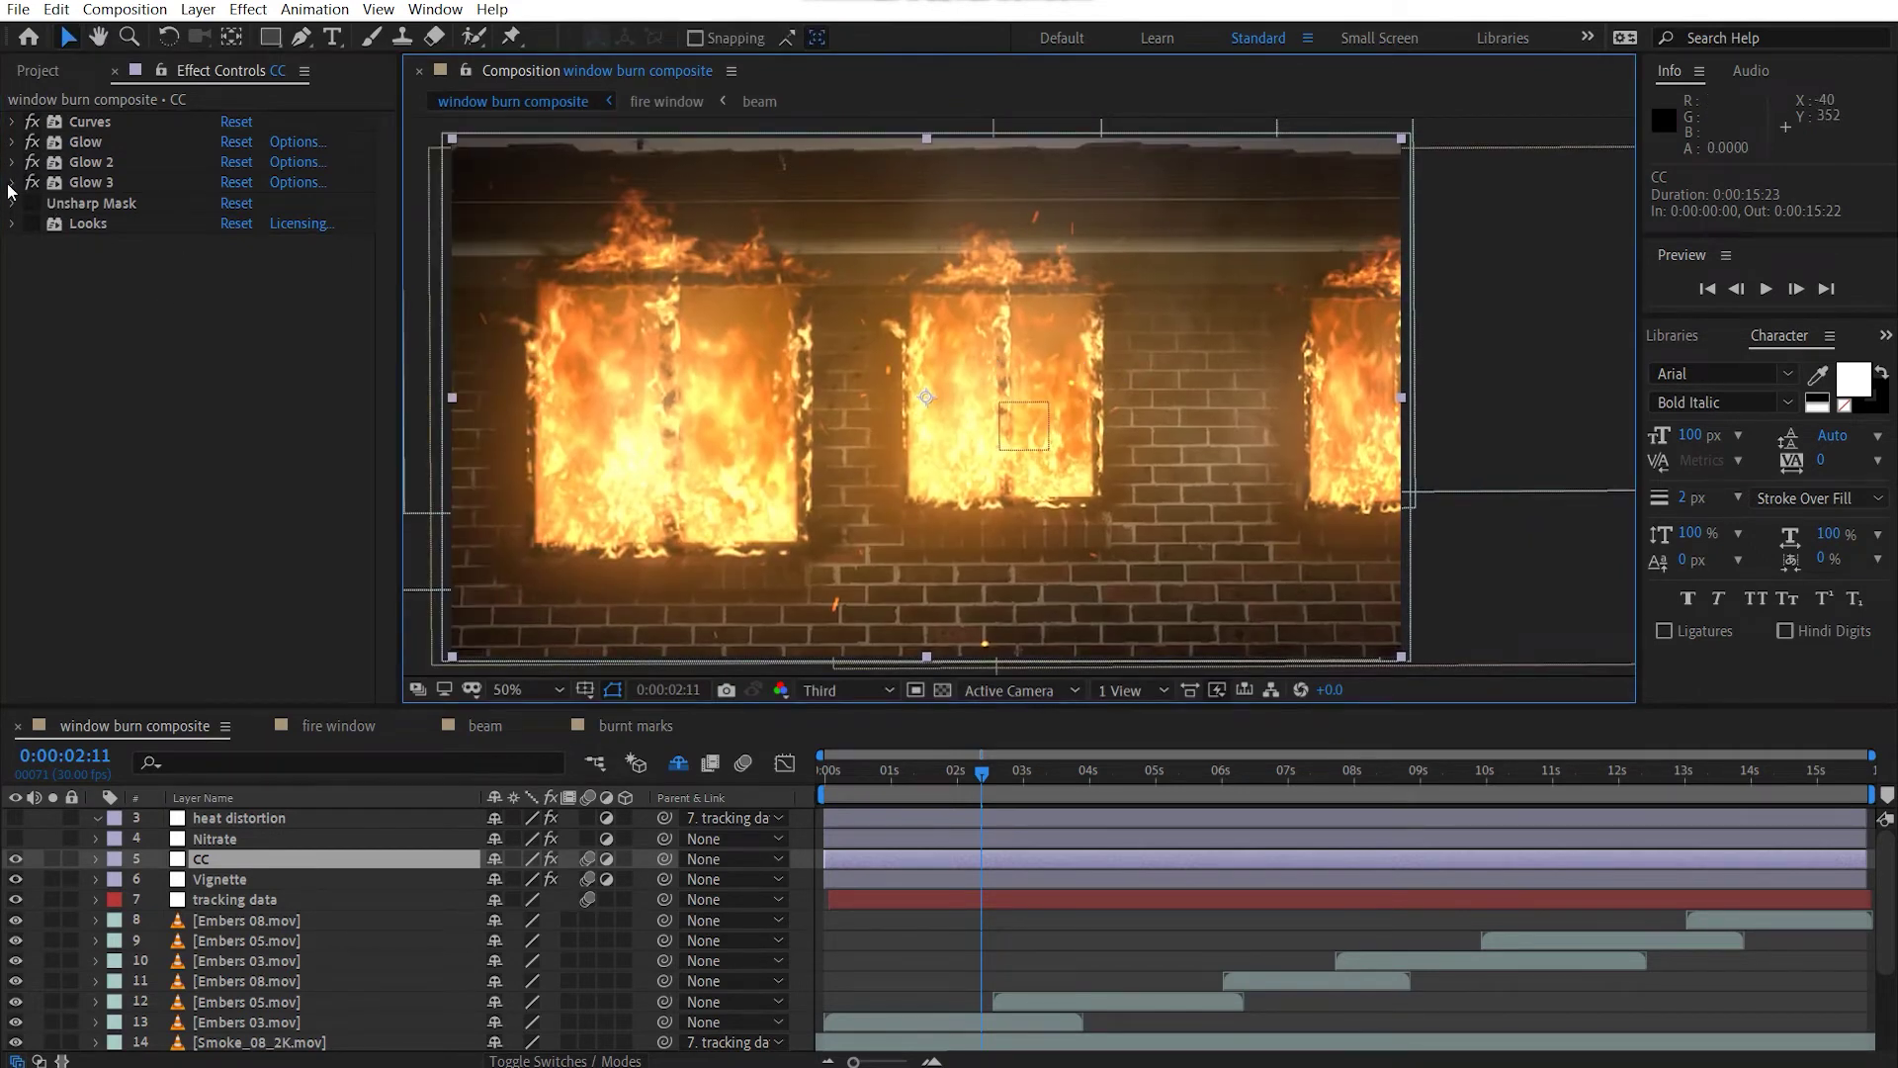
pyautogui.click(11, 185)
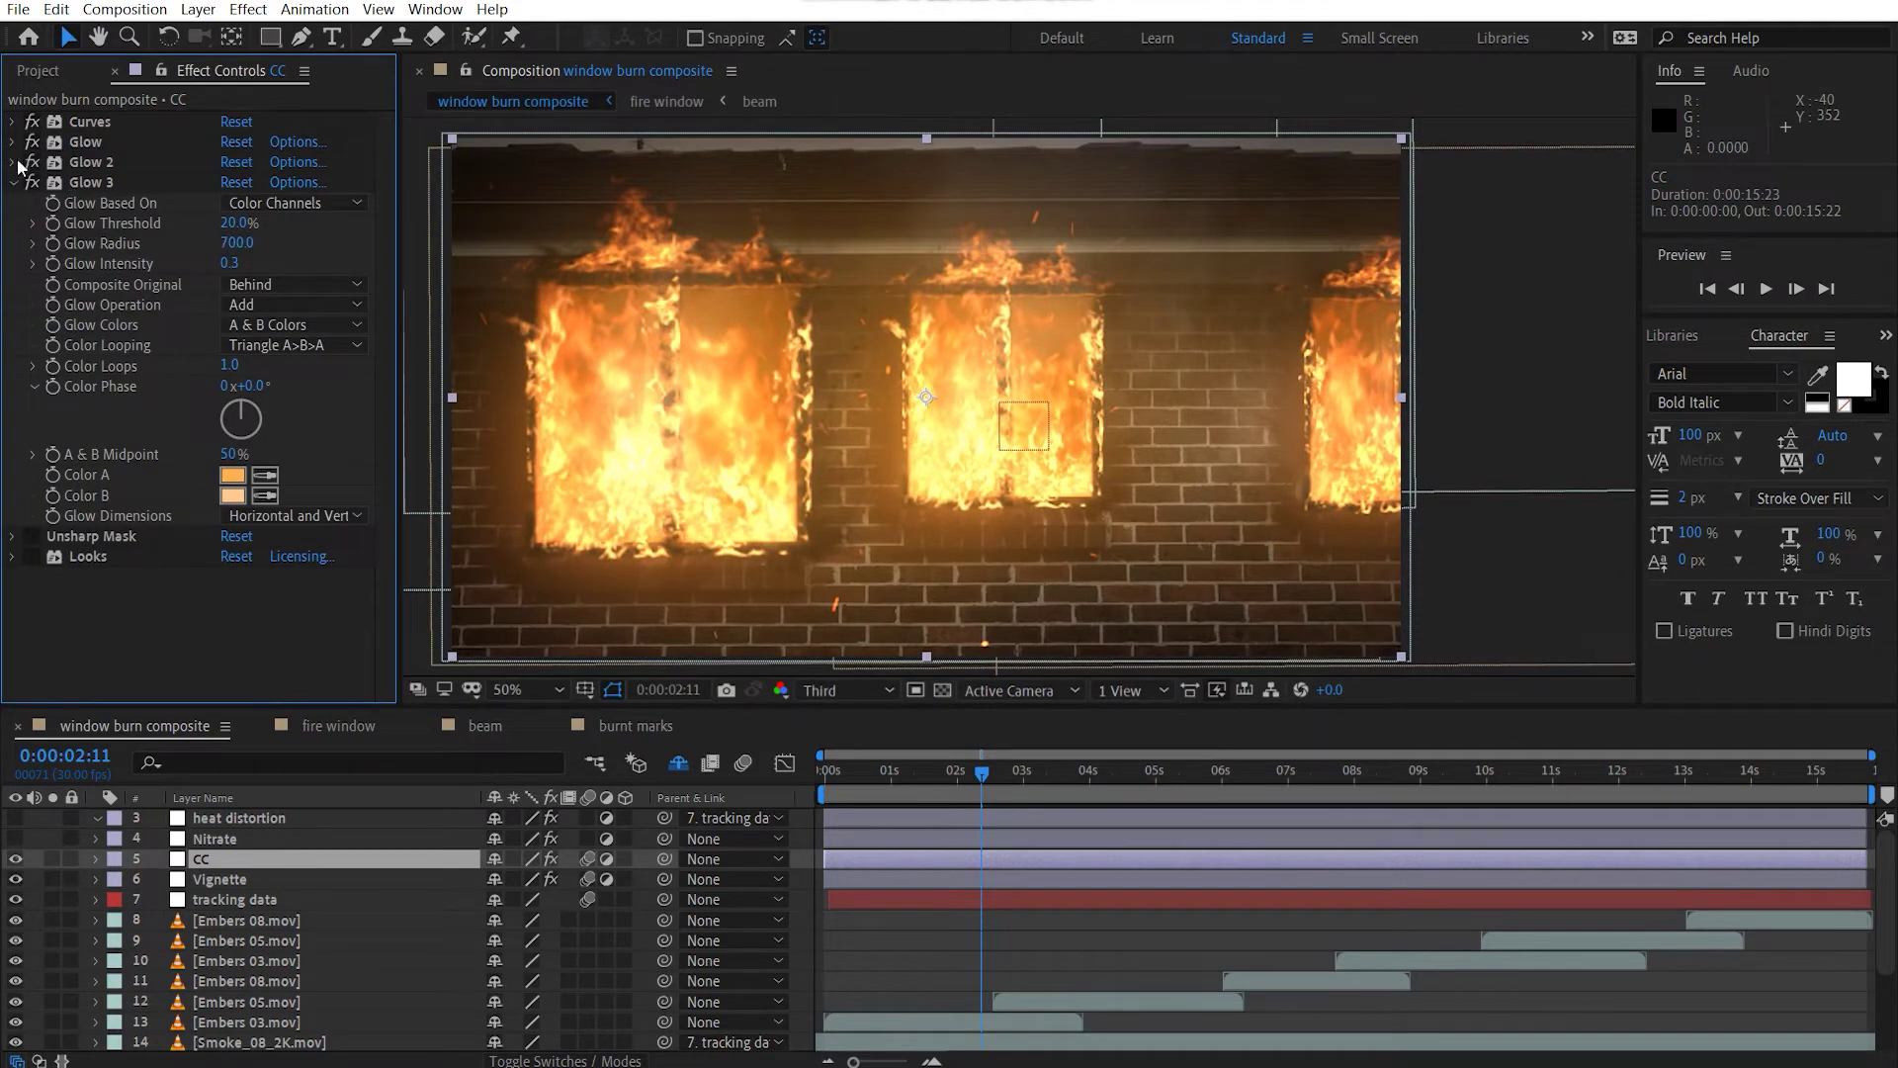
pyautogui.click(14, 162)
pyautogui.scroll(-5, 344, 326)
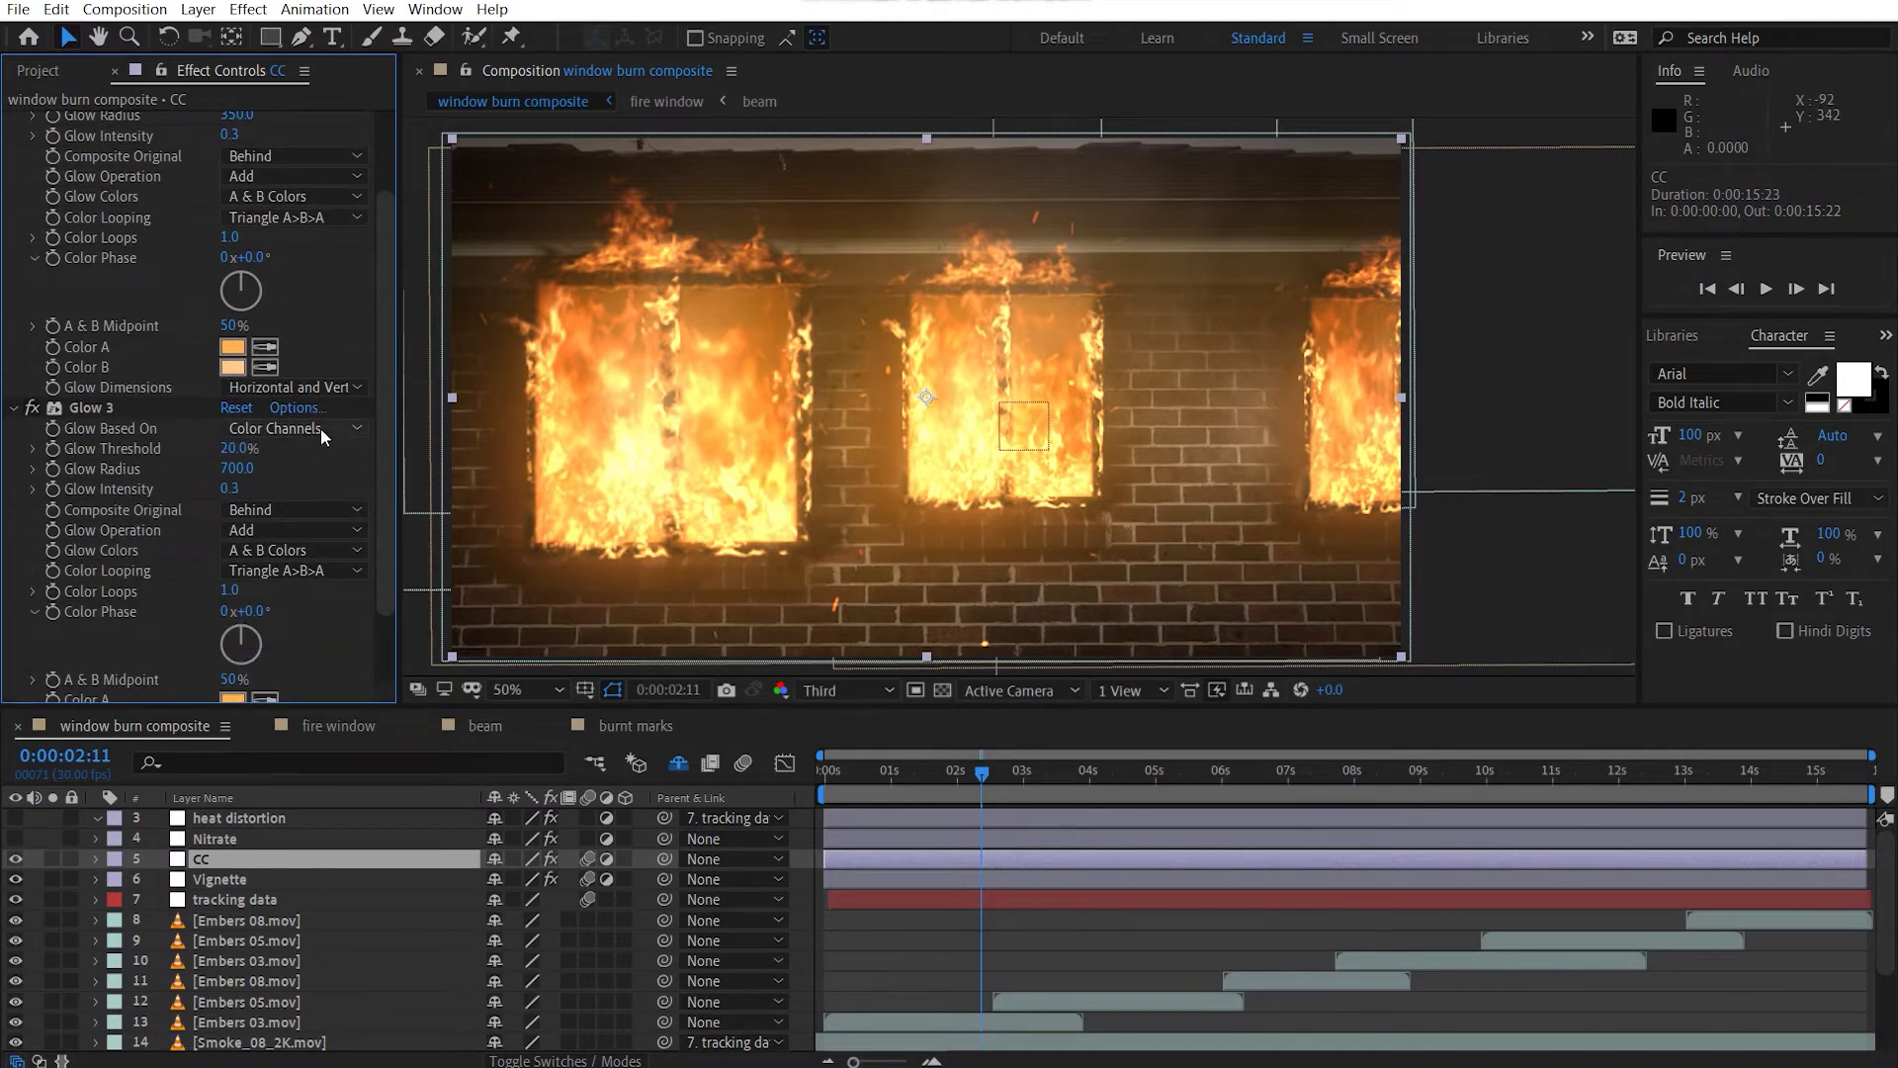
pyautogui.scroll(-2, 287, 485)
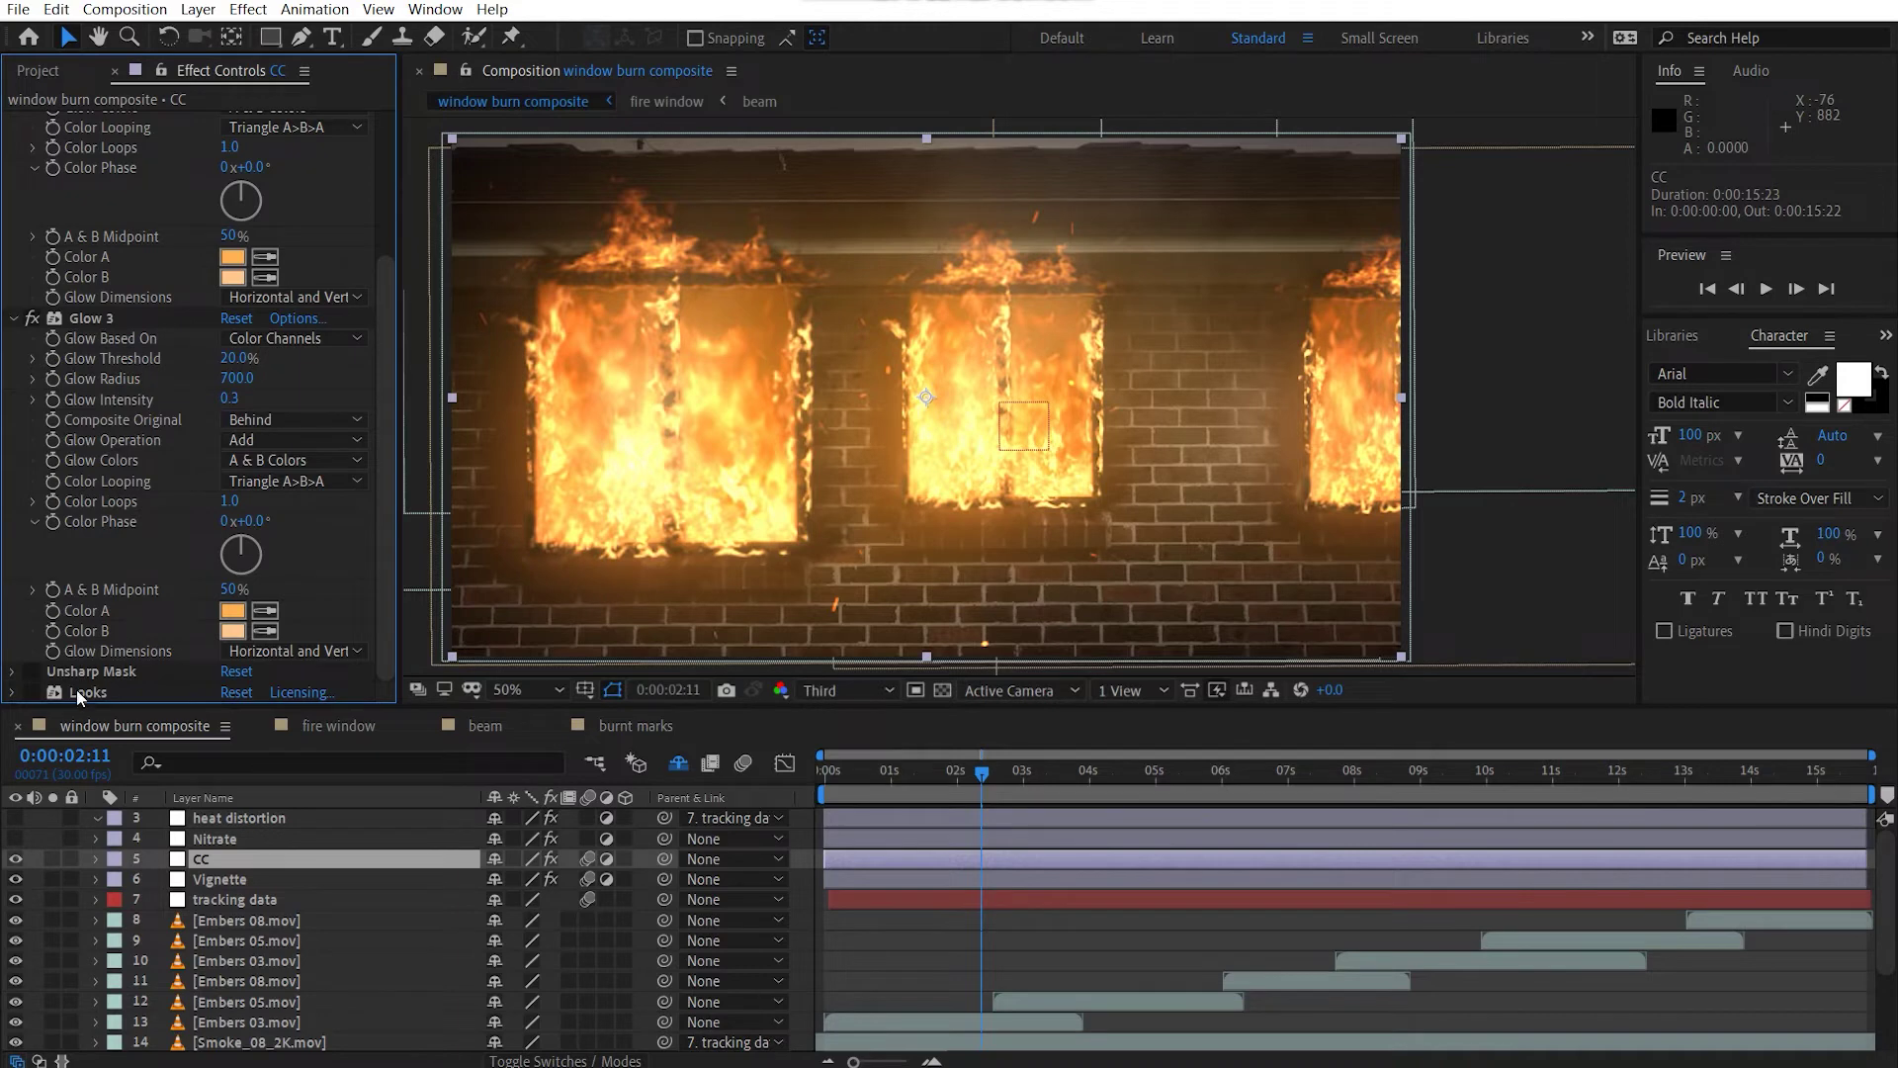
# Re-enable the Unsharp Mask and Looks effects.
pyautogui.click(31, 671)
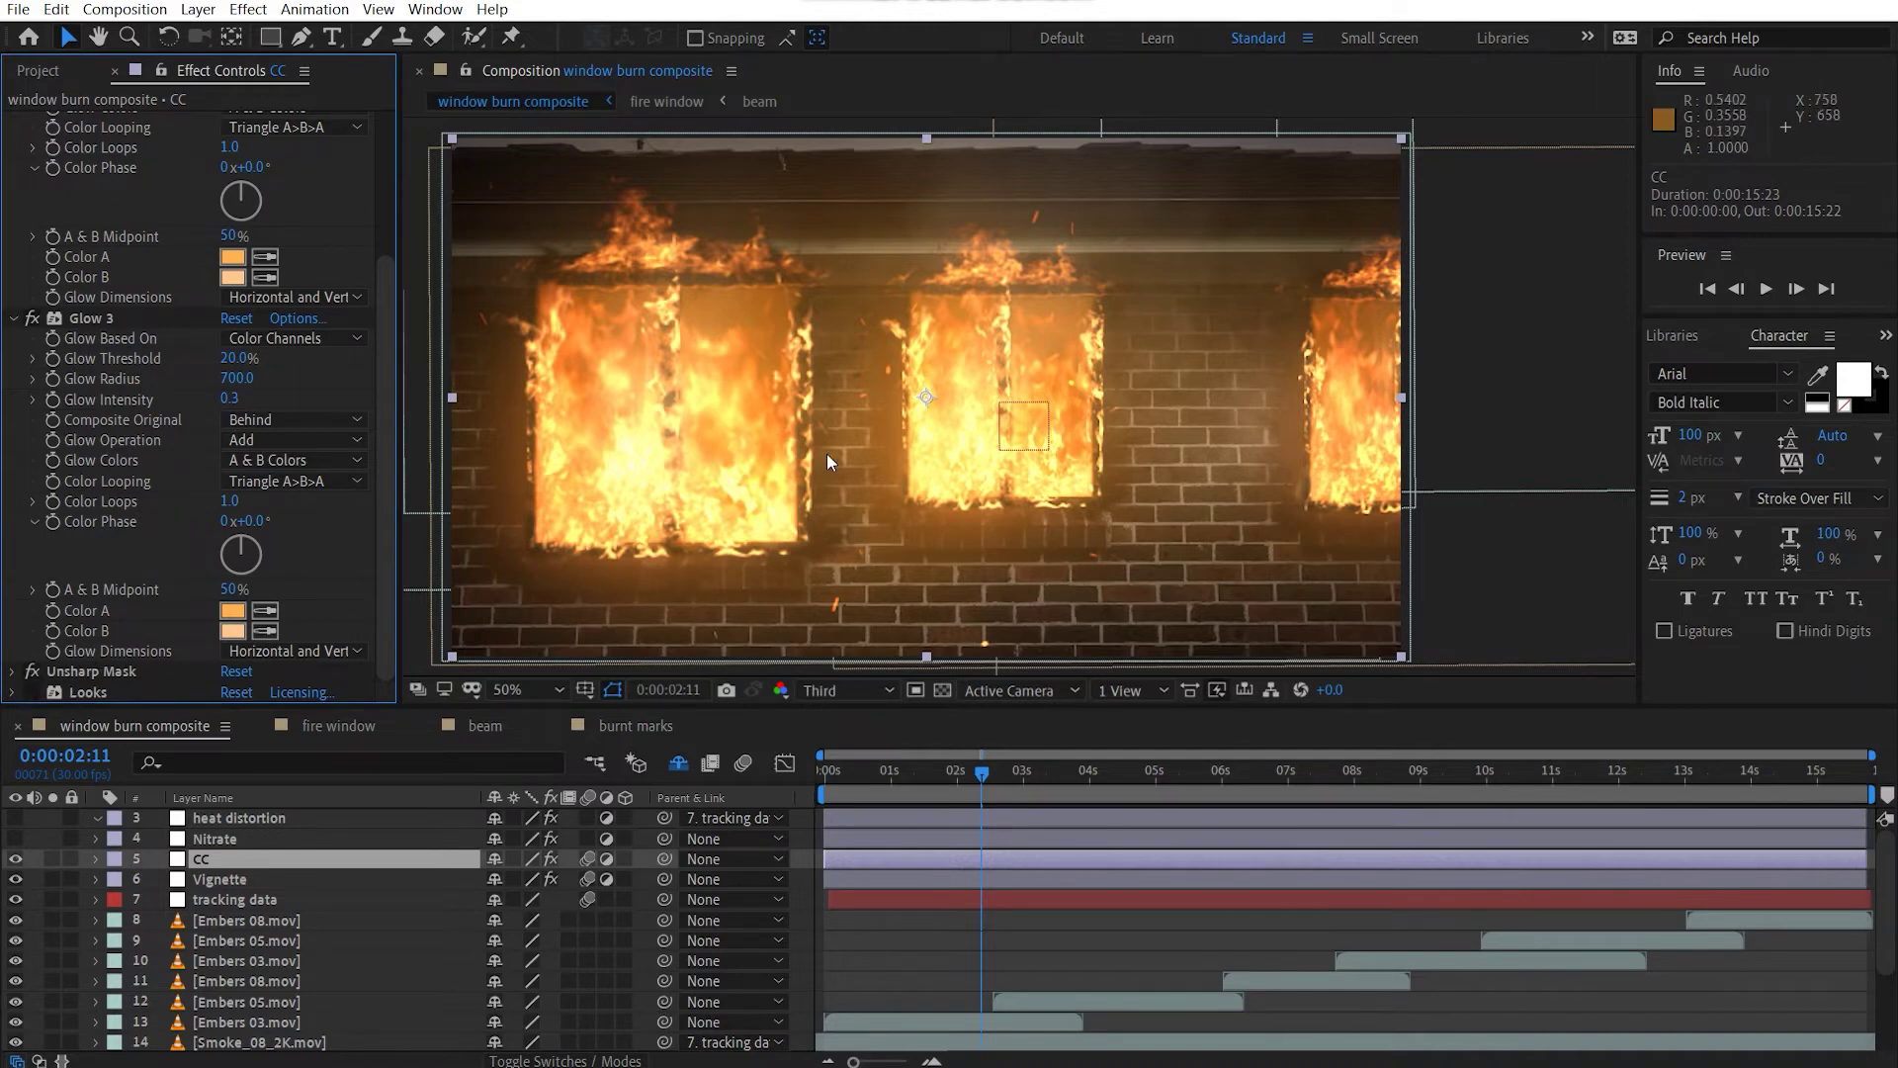
pyautogui.scroll(2, 826, 453)
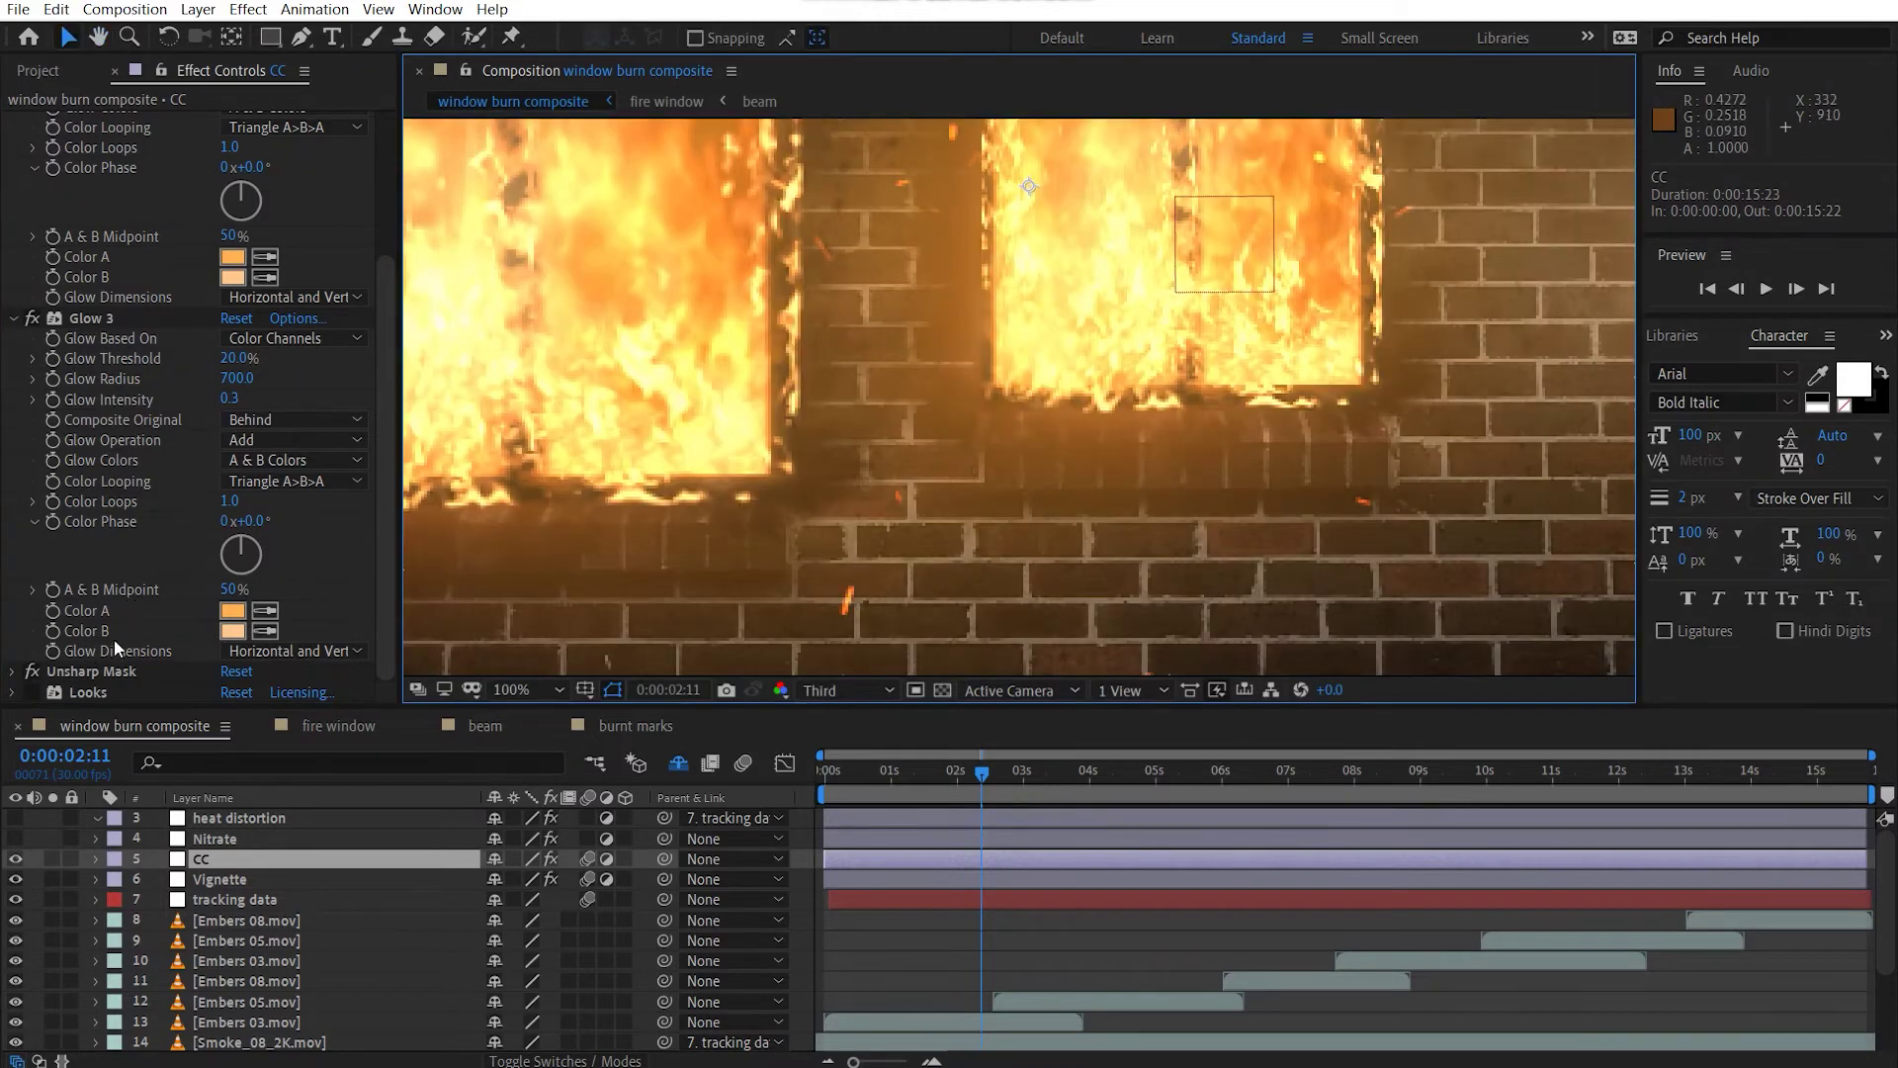
pyautogui.click(32, 694)
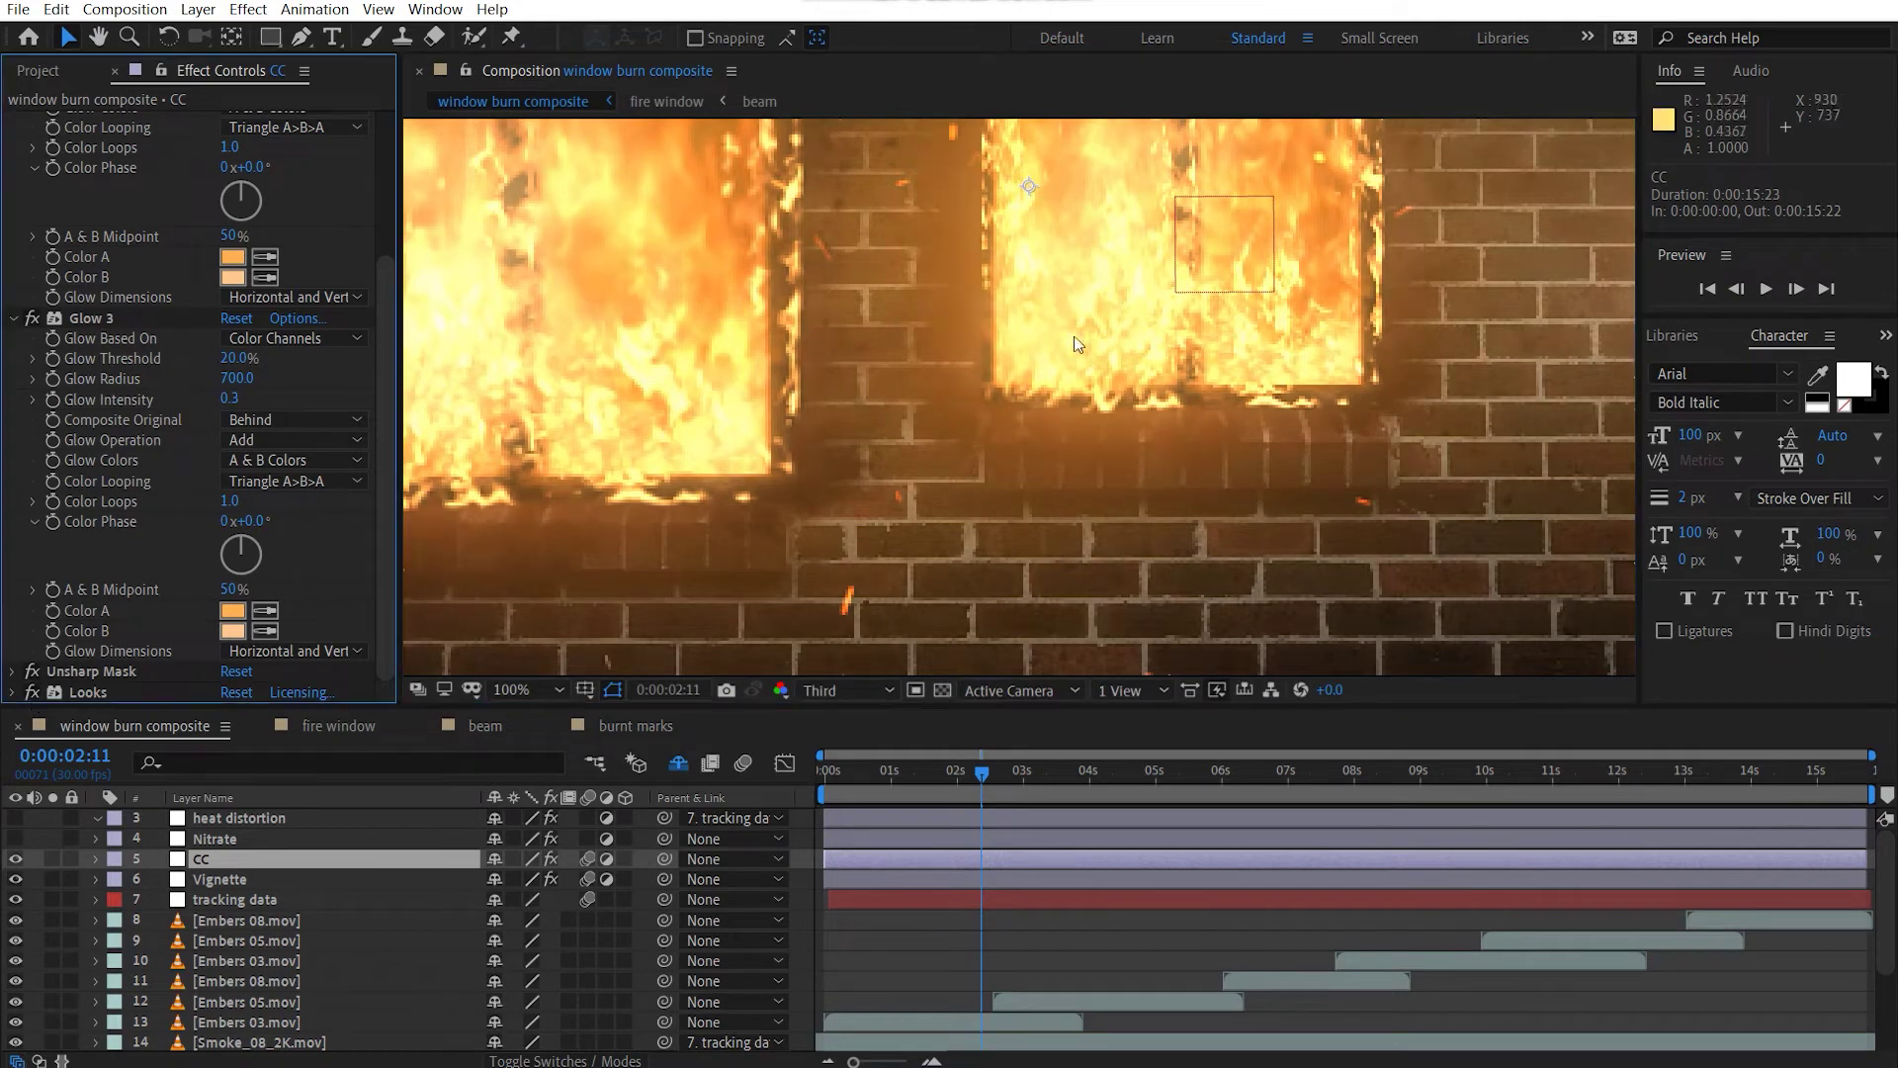
pyautogui.scroll(-2, 1080, 339)
# Collapse the CC layer's effect settings and set the viewer magnification to Fit up to 100%.
pyautogui.click(13, 692)
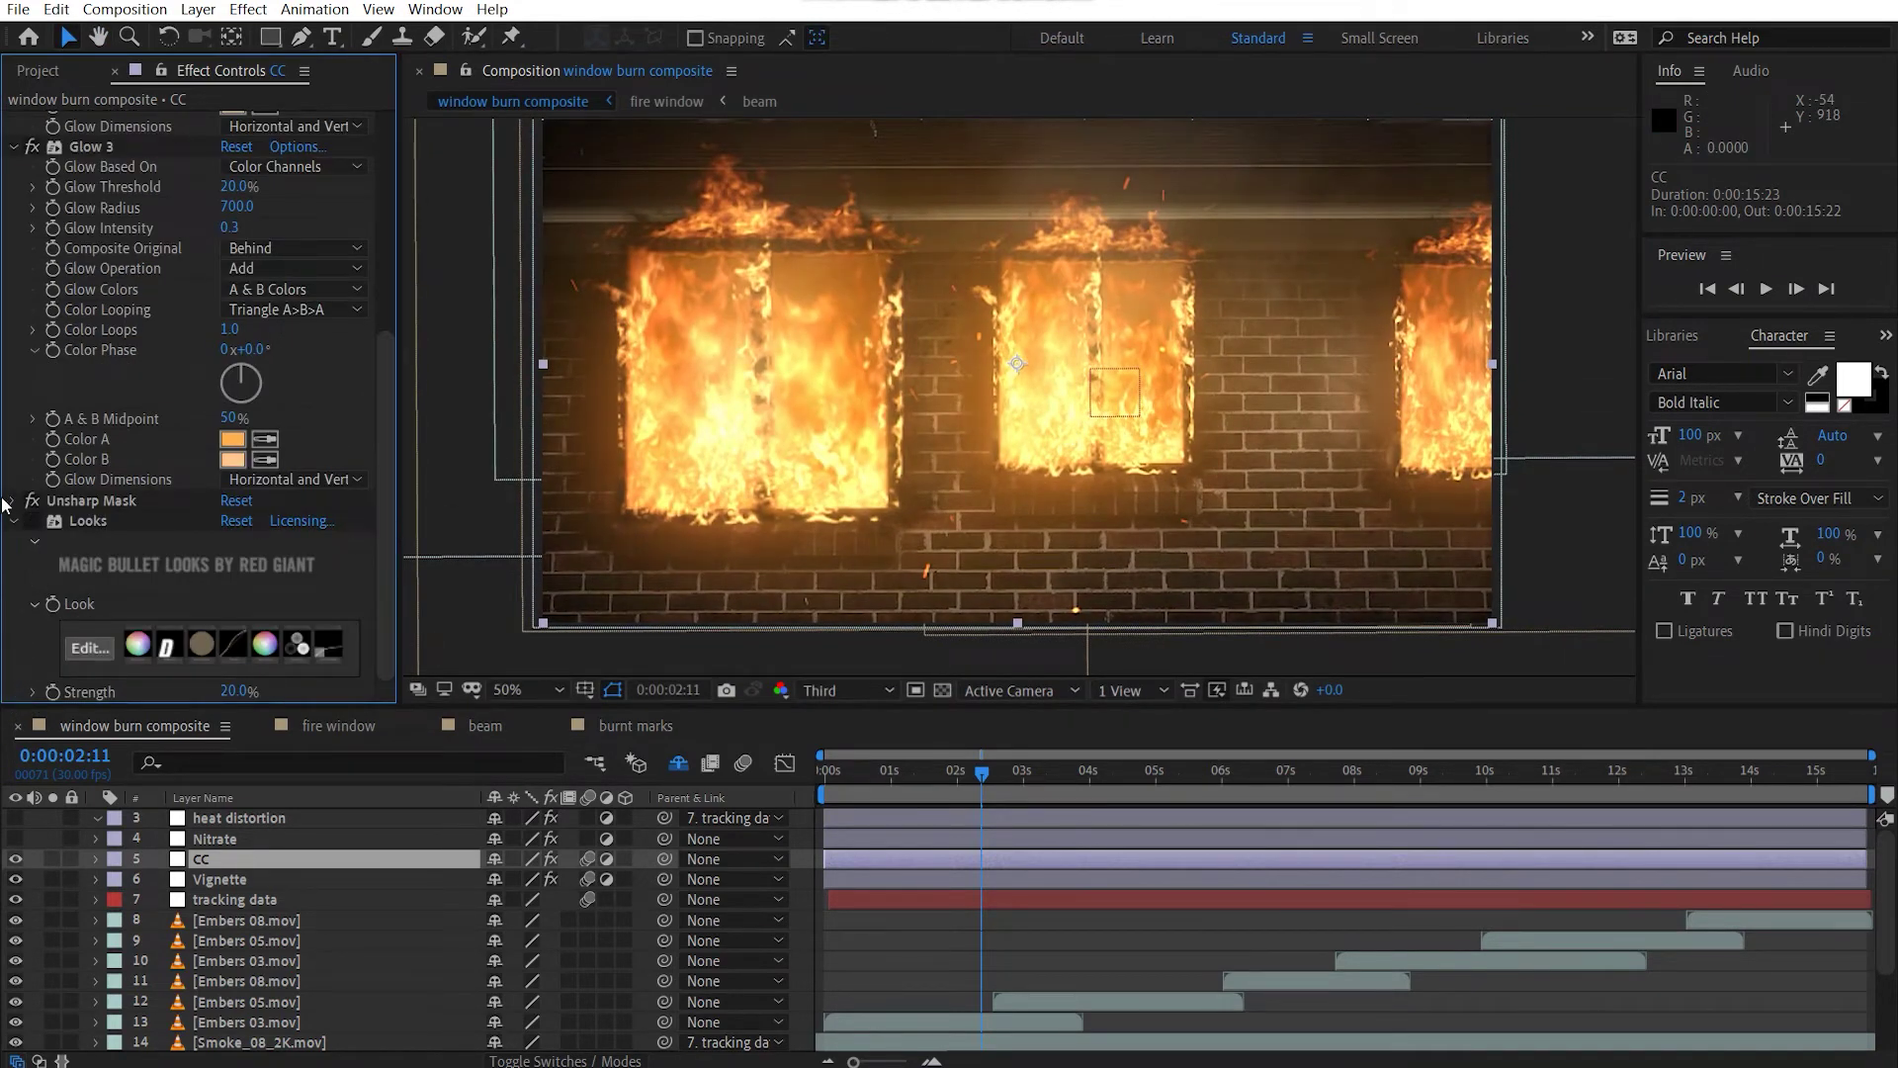
pyautogui.scroll(5, 15, 490)
pyautogui.click(12, 162)
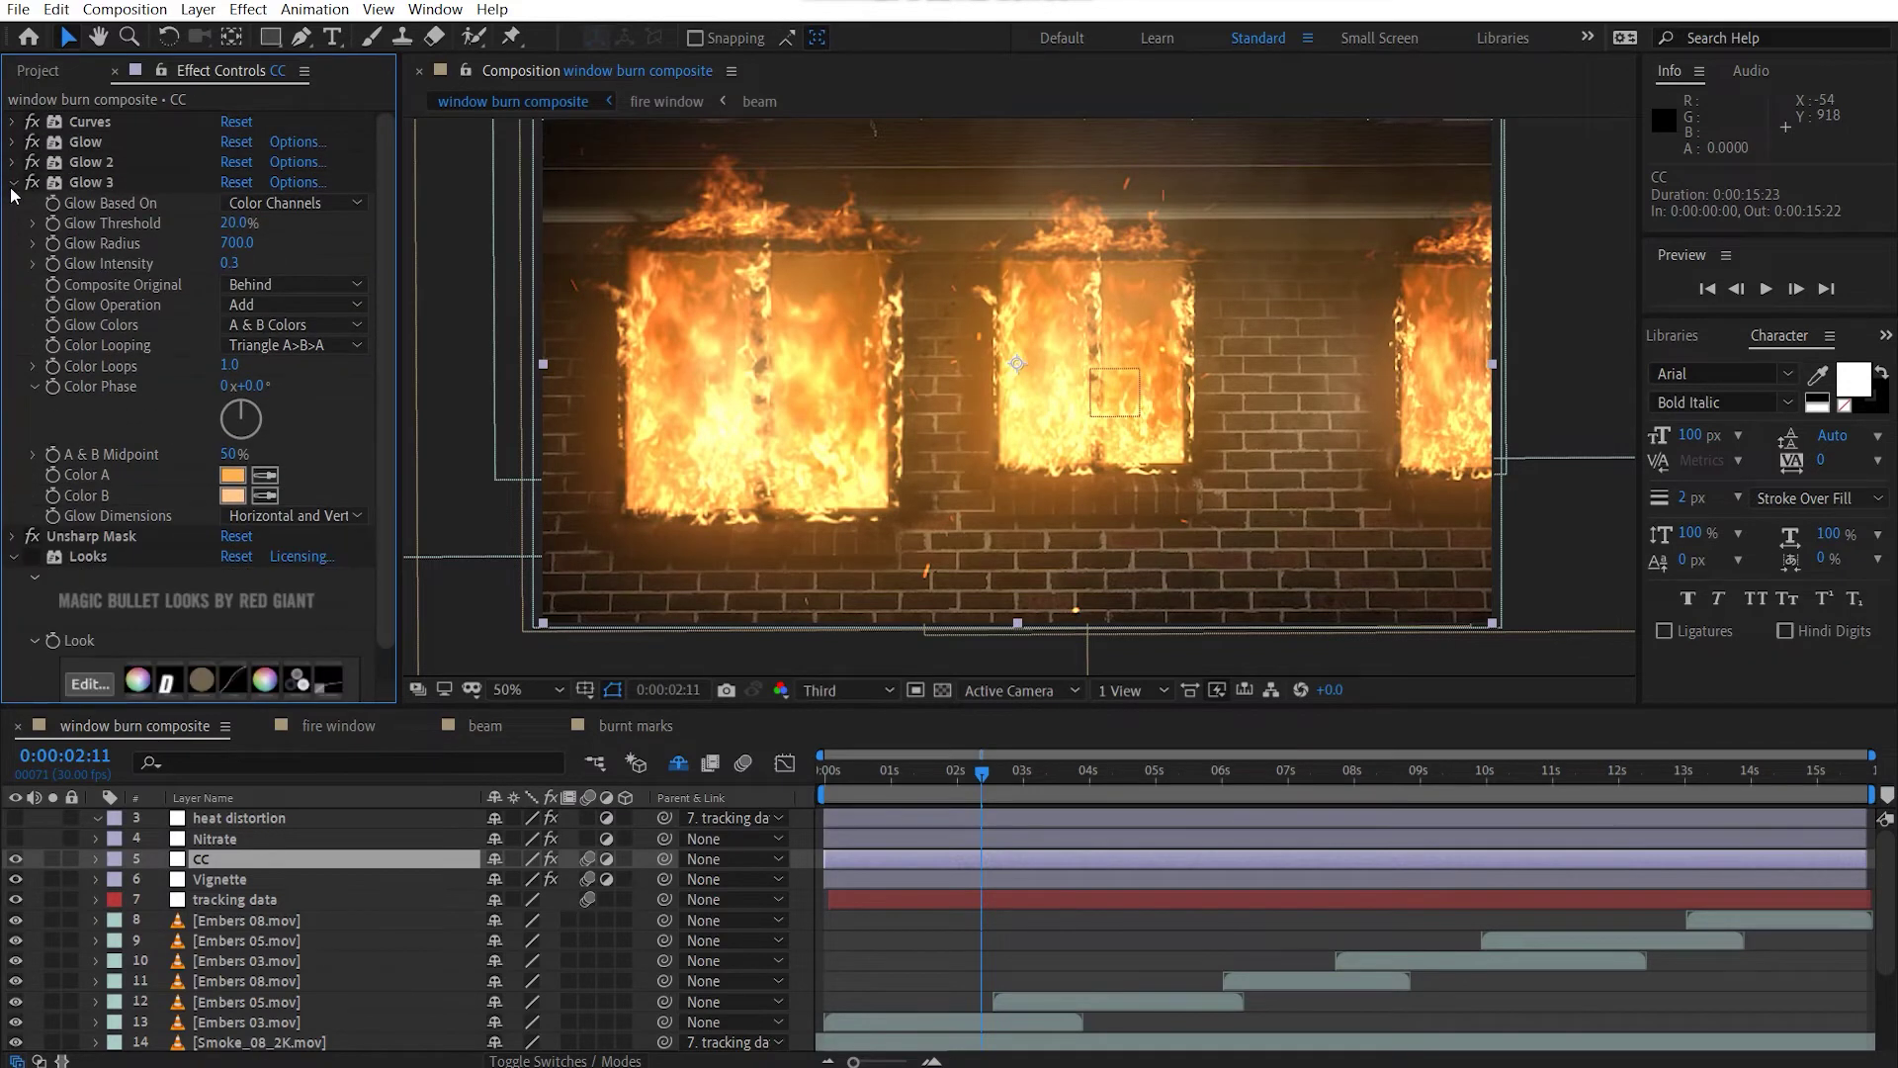
pyautogui.click(12, 182)
pyautogui.click(12, 223)
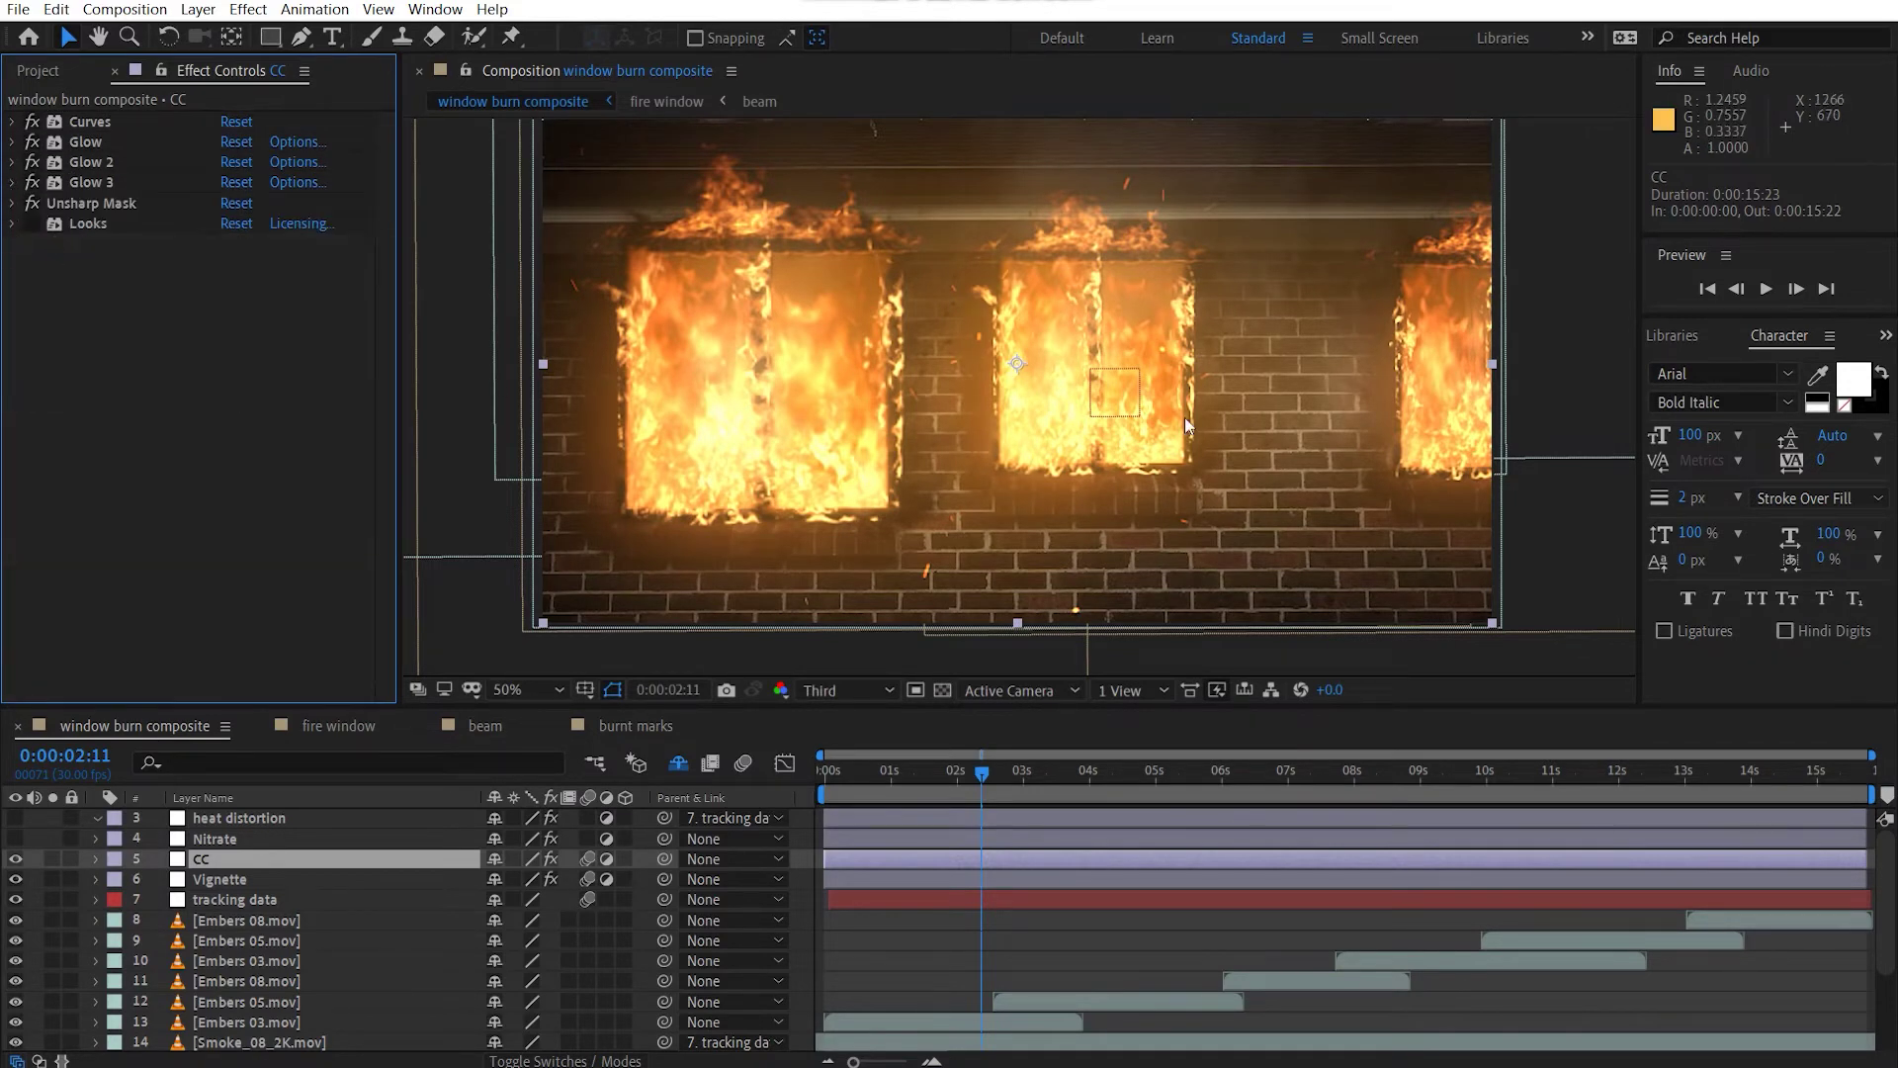
pyautogui.click(529, 690)
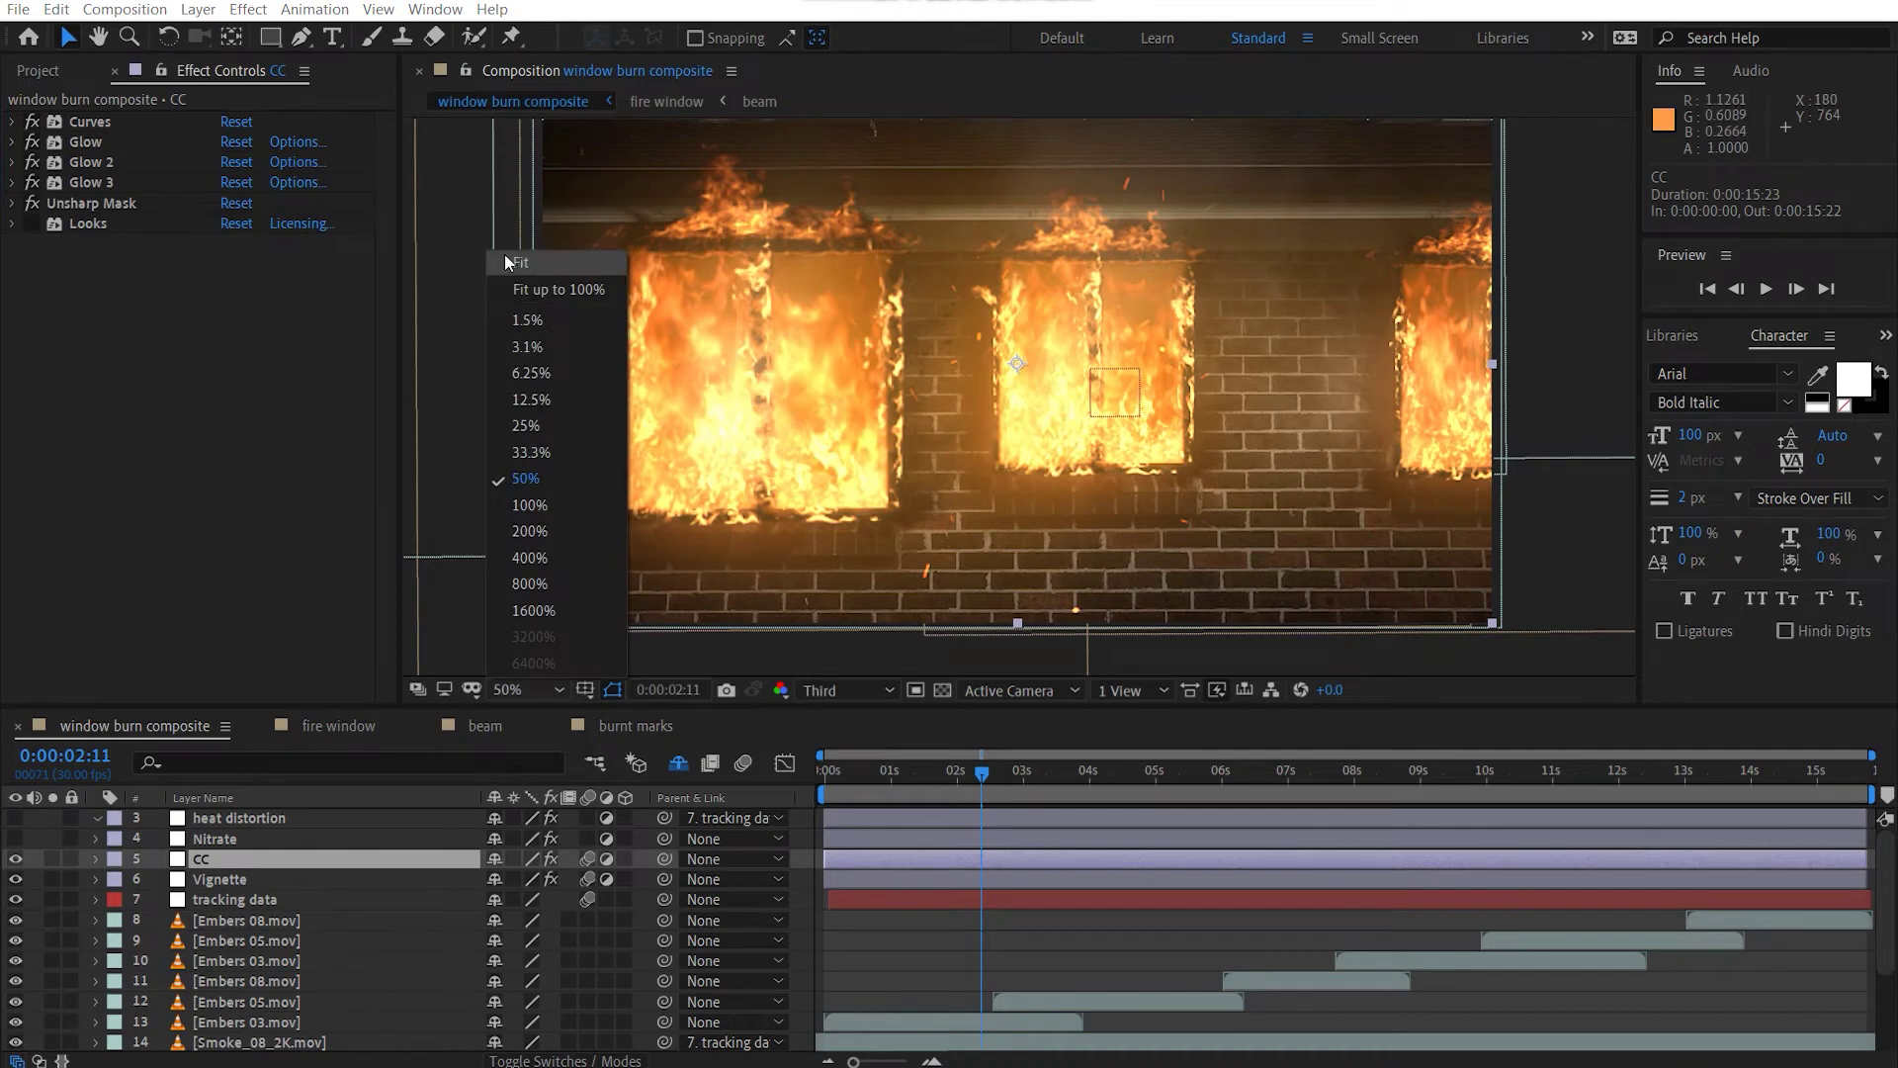
pyautogui.click(559, 289)
# Set the Looks effect Strength to 50, then bypass Looks to compare.
pyautogui.click(13, 224)
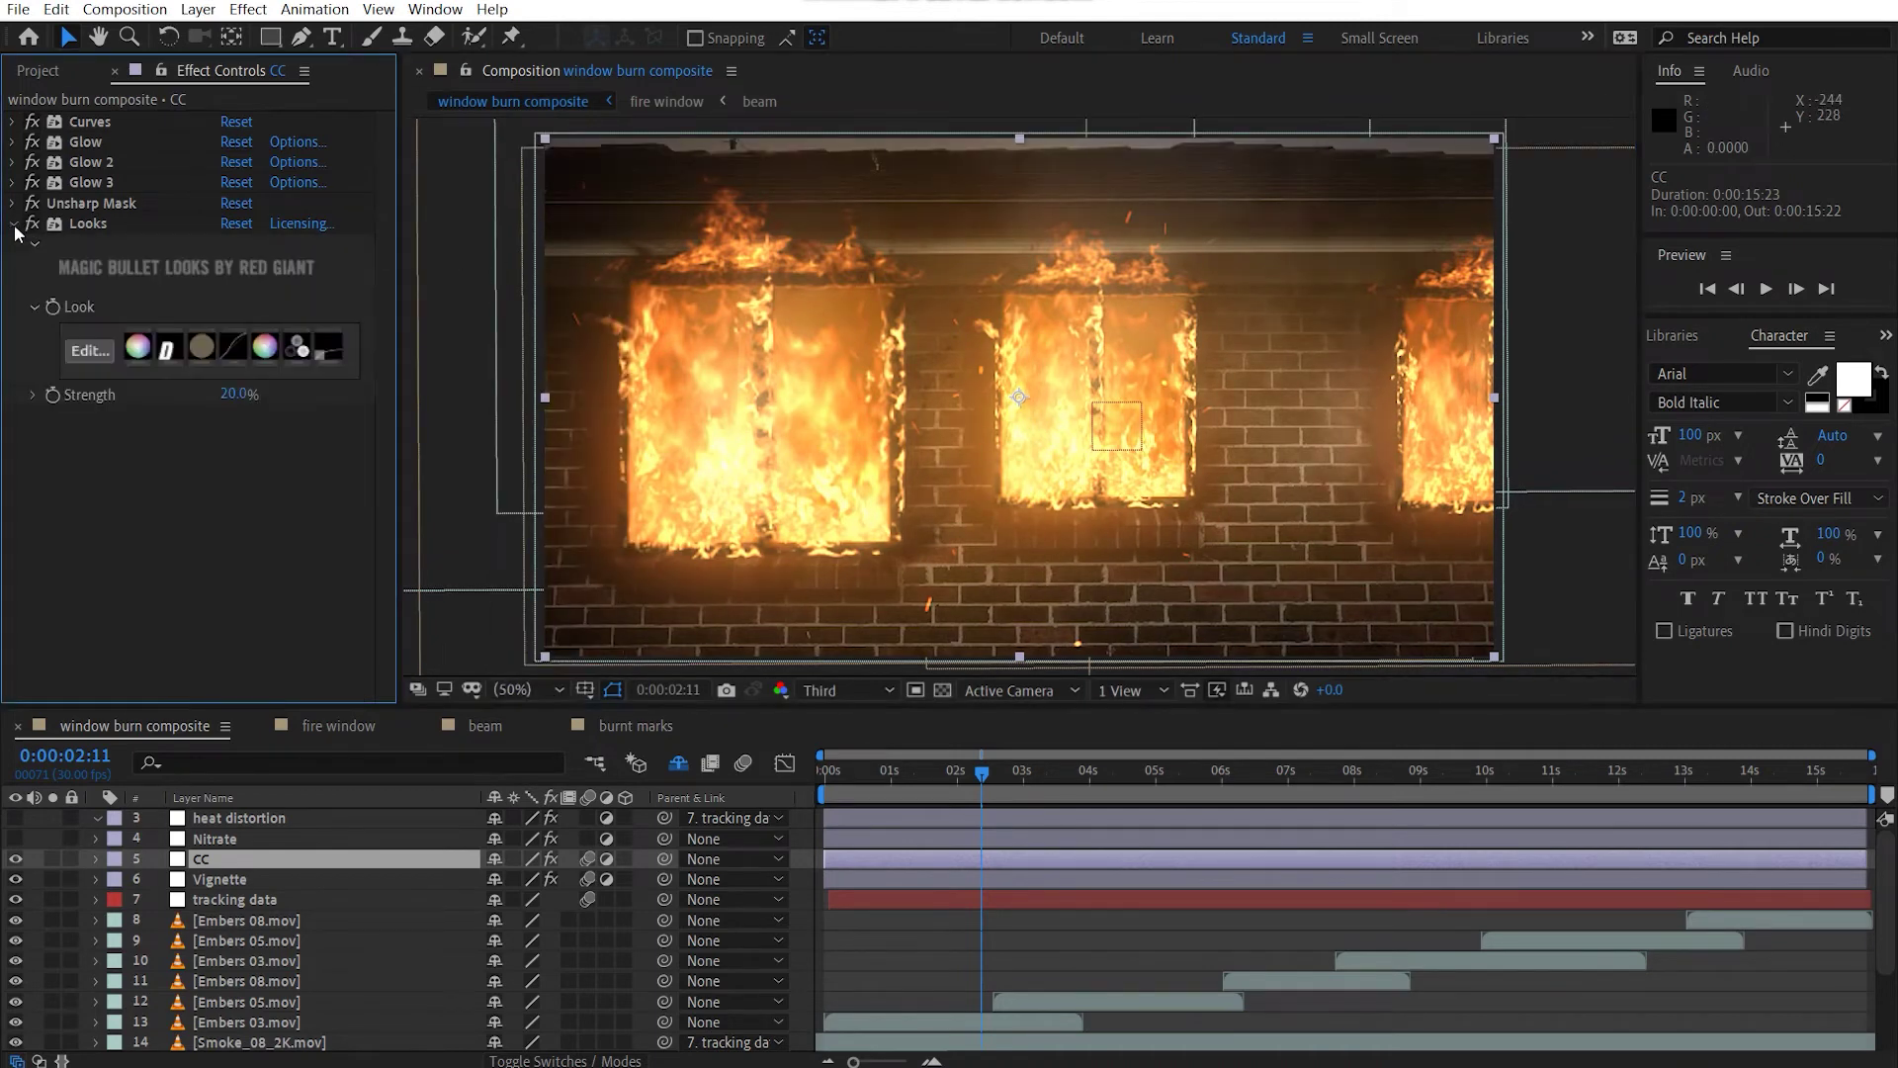
pyautogui.click(234, 393)
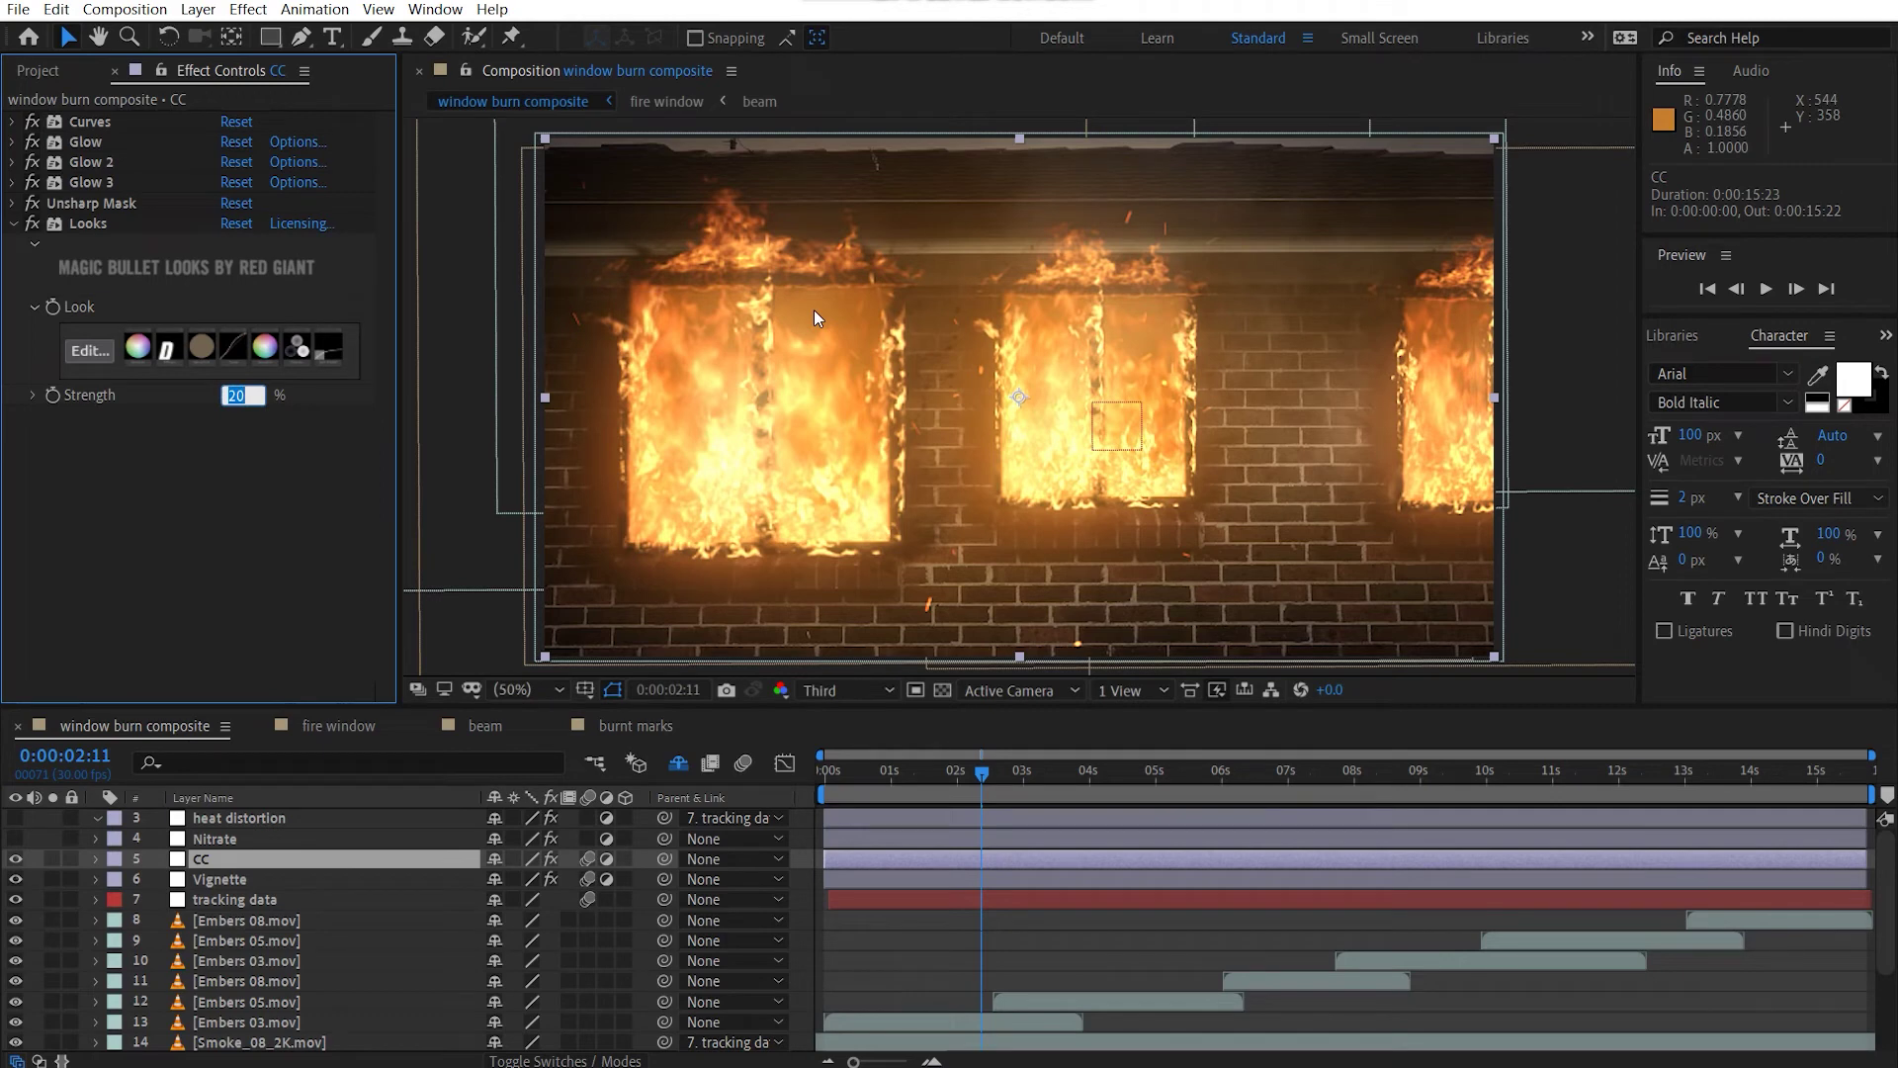
pyautogui.write('50')
pyautogui.press('Return')
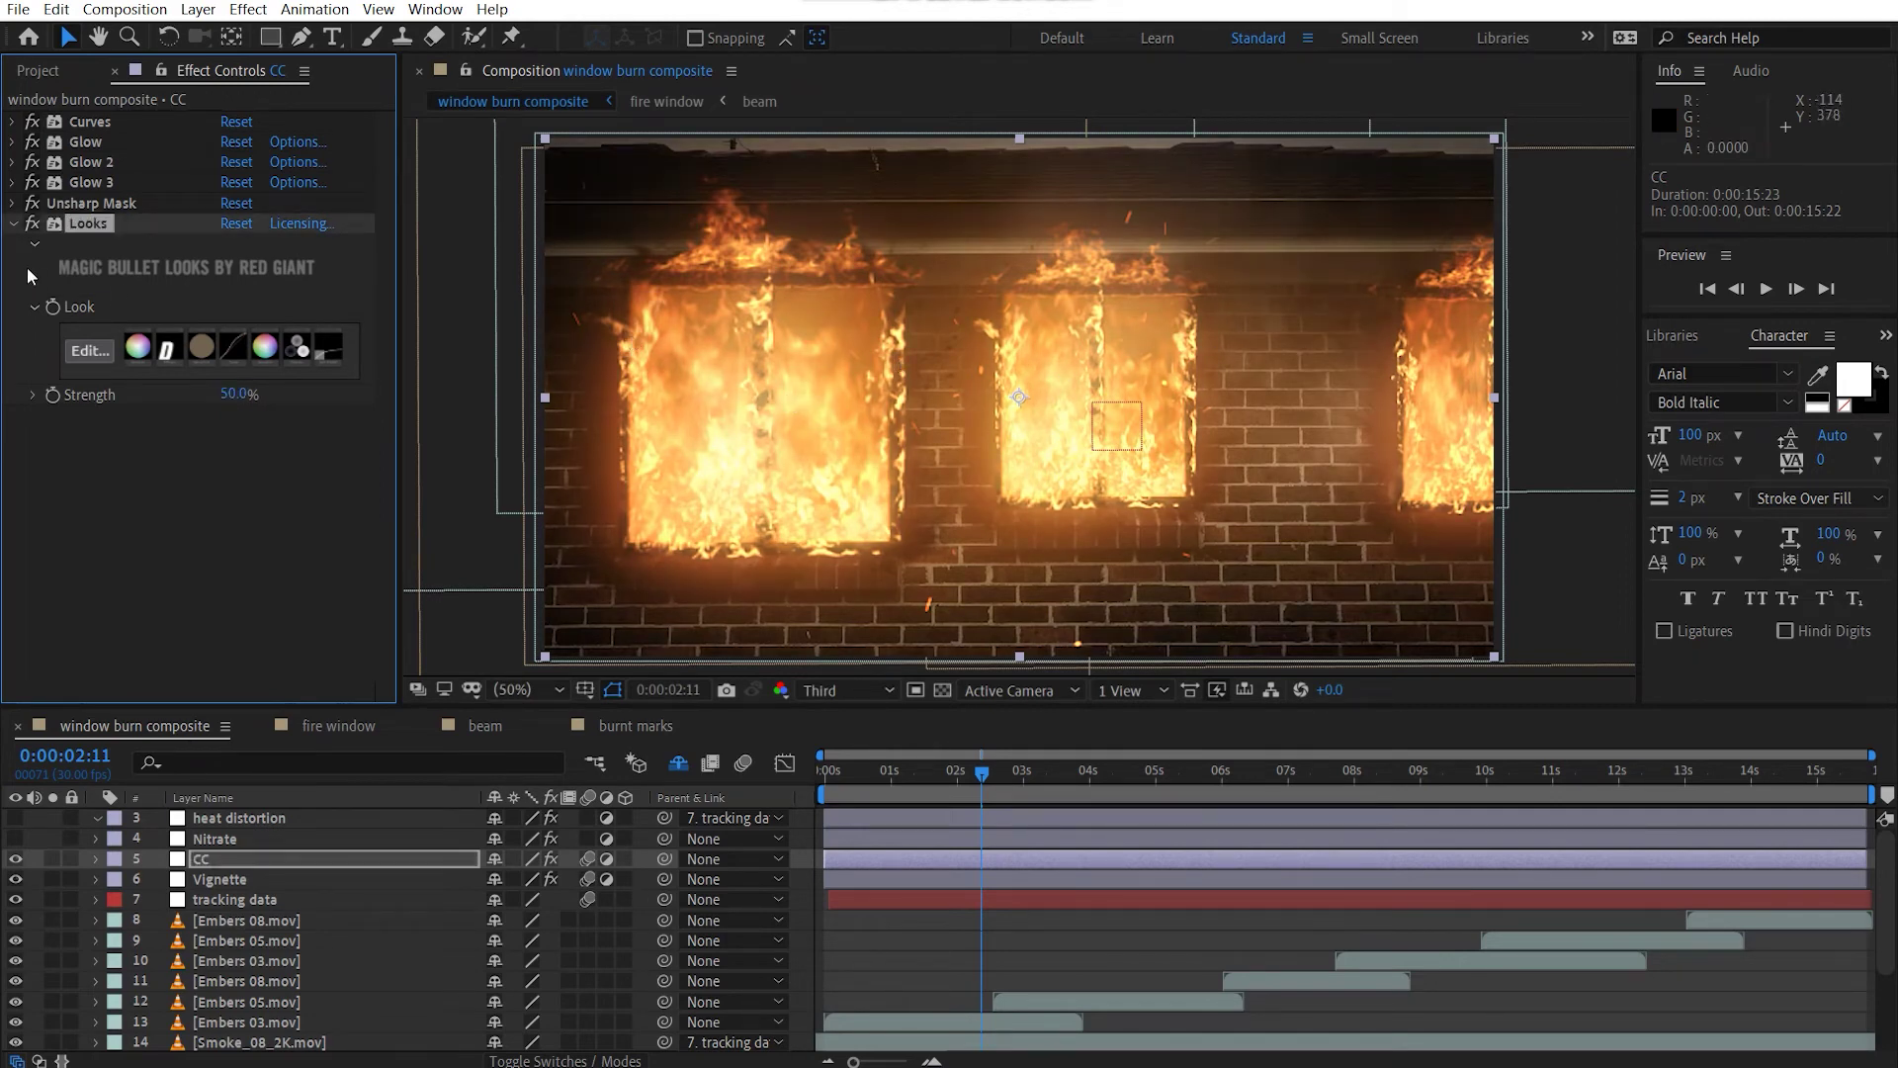
pyautogui.click(31, 226)
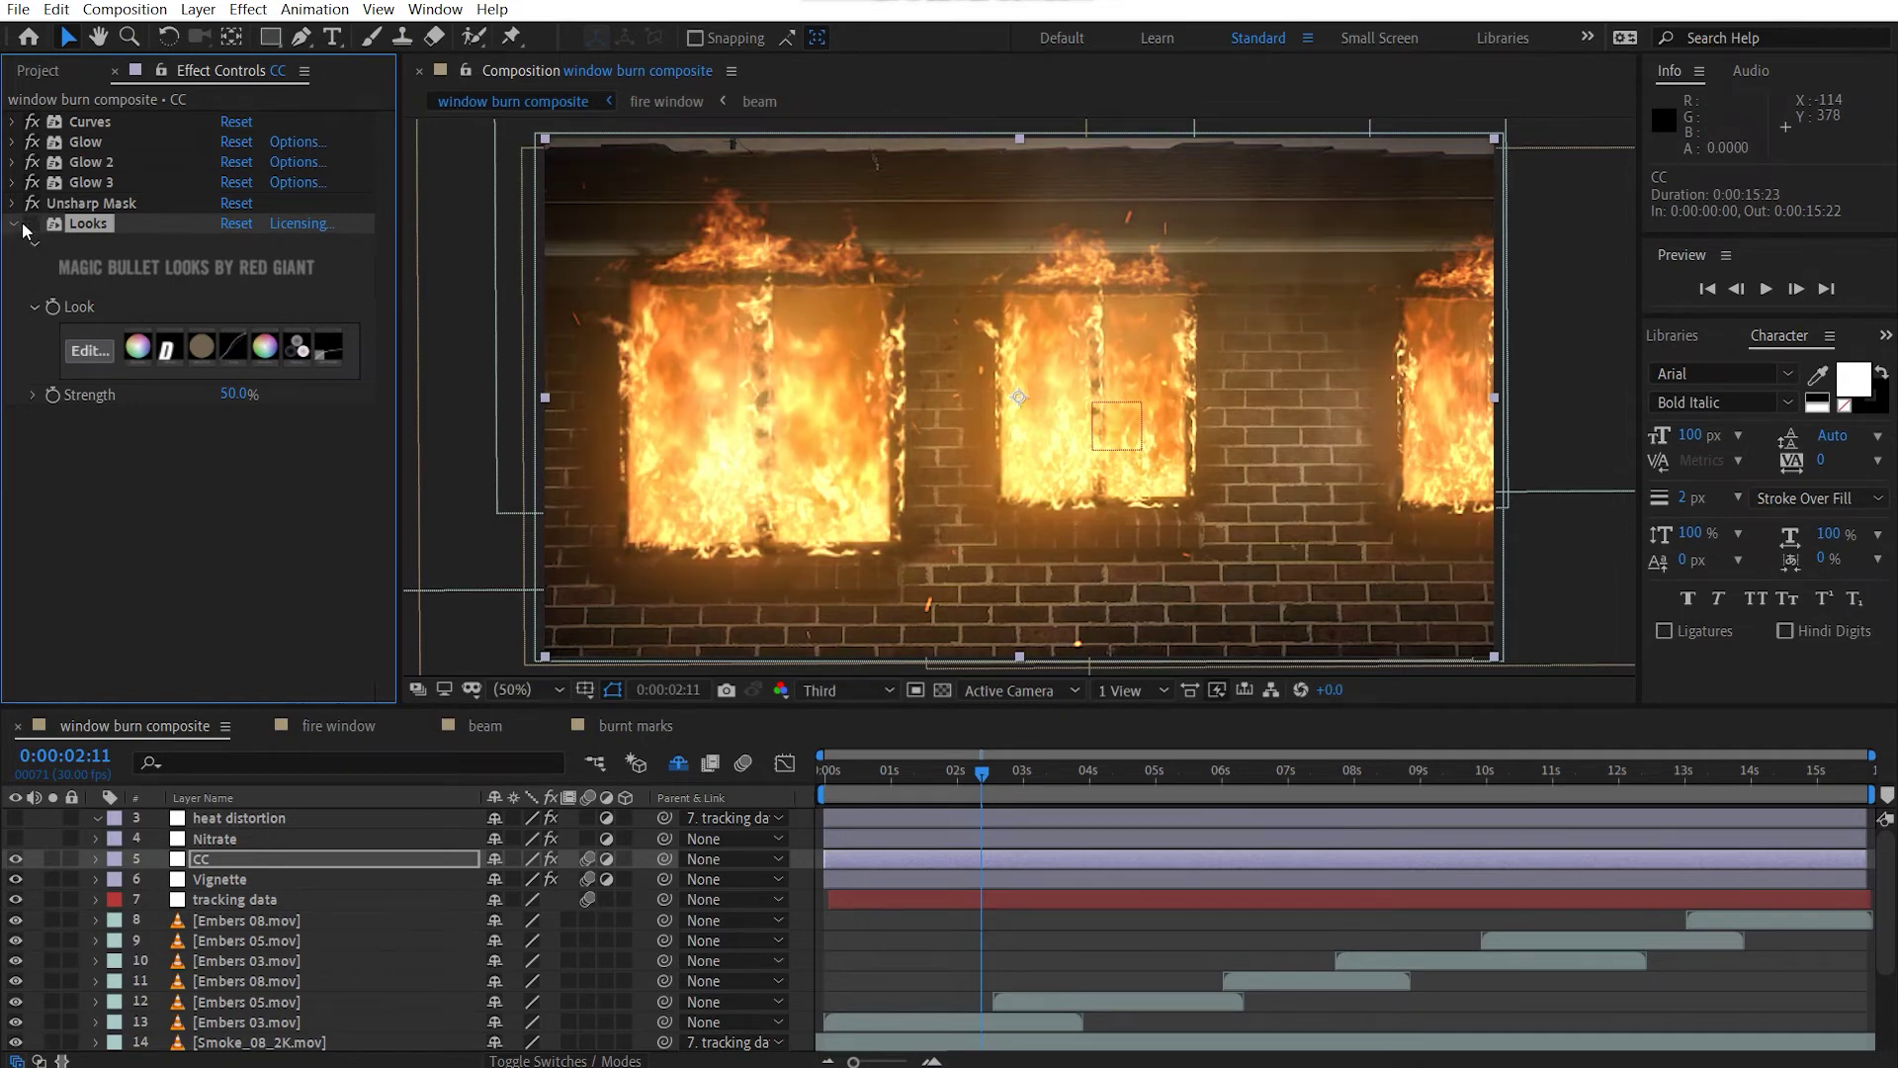
# Make the Nitrate layer visible and widen its Effect Controls panel.
pyautogui.click(240, 842)
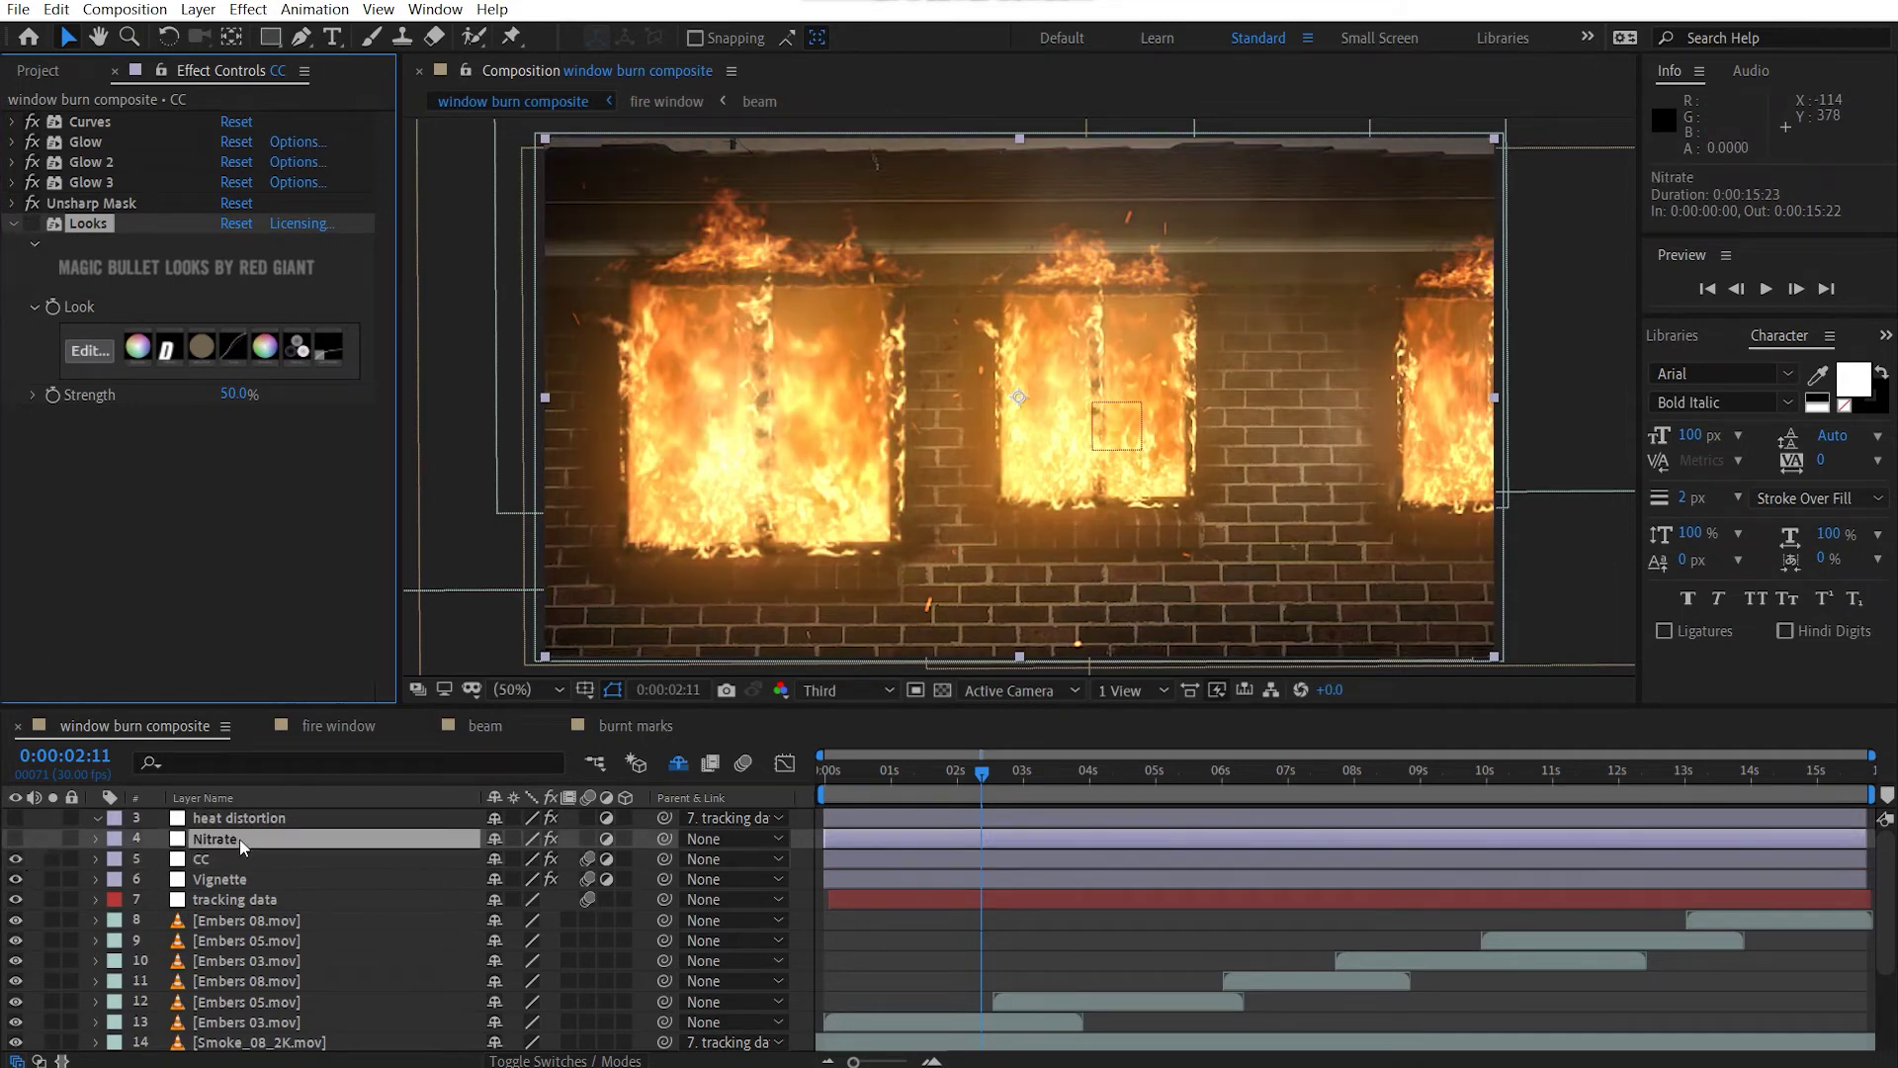
pyautogui.click(16, 838)
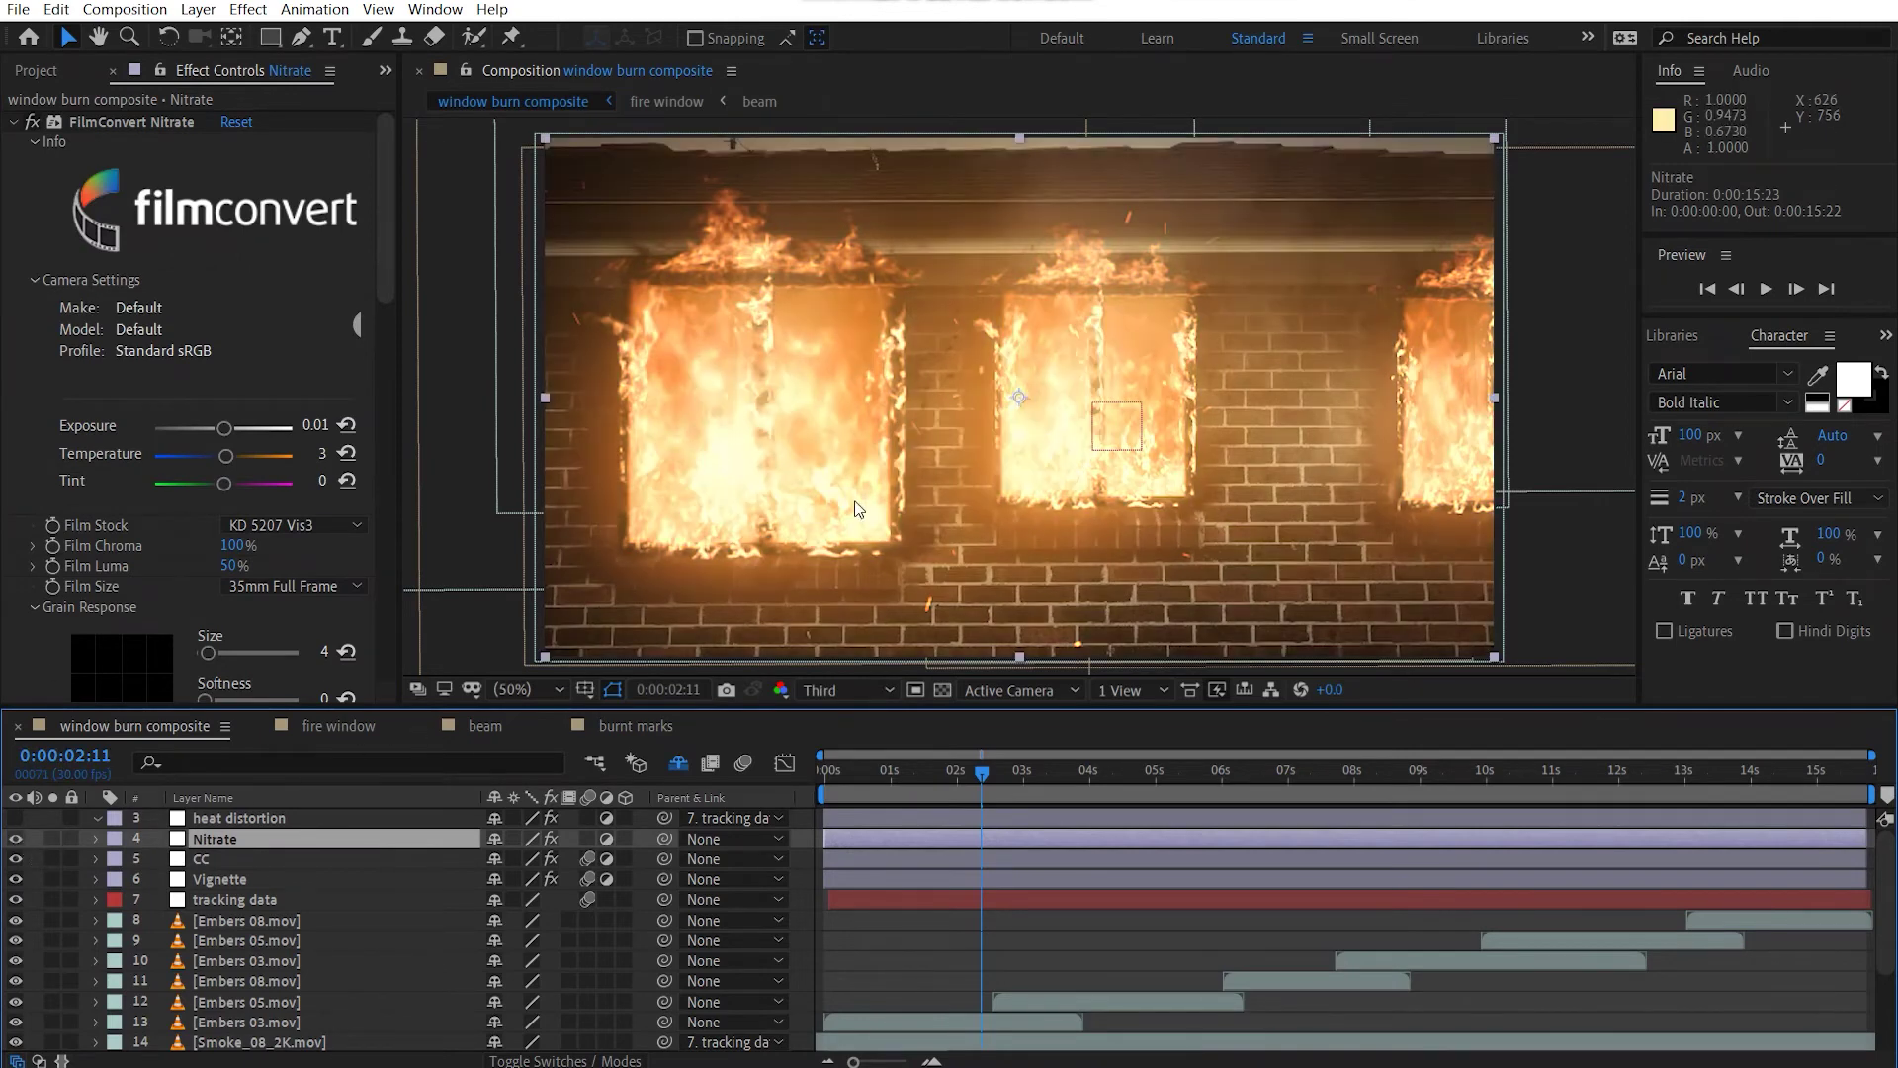
pyautogui.scroll(-5, 199, 347)
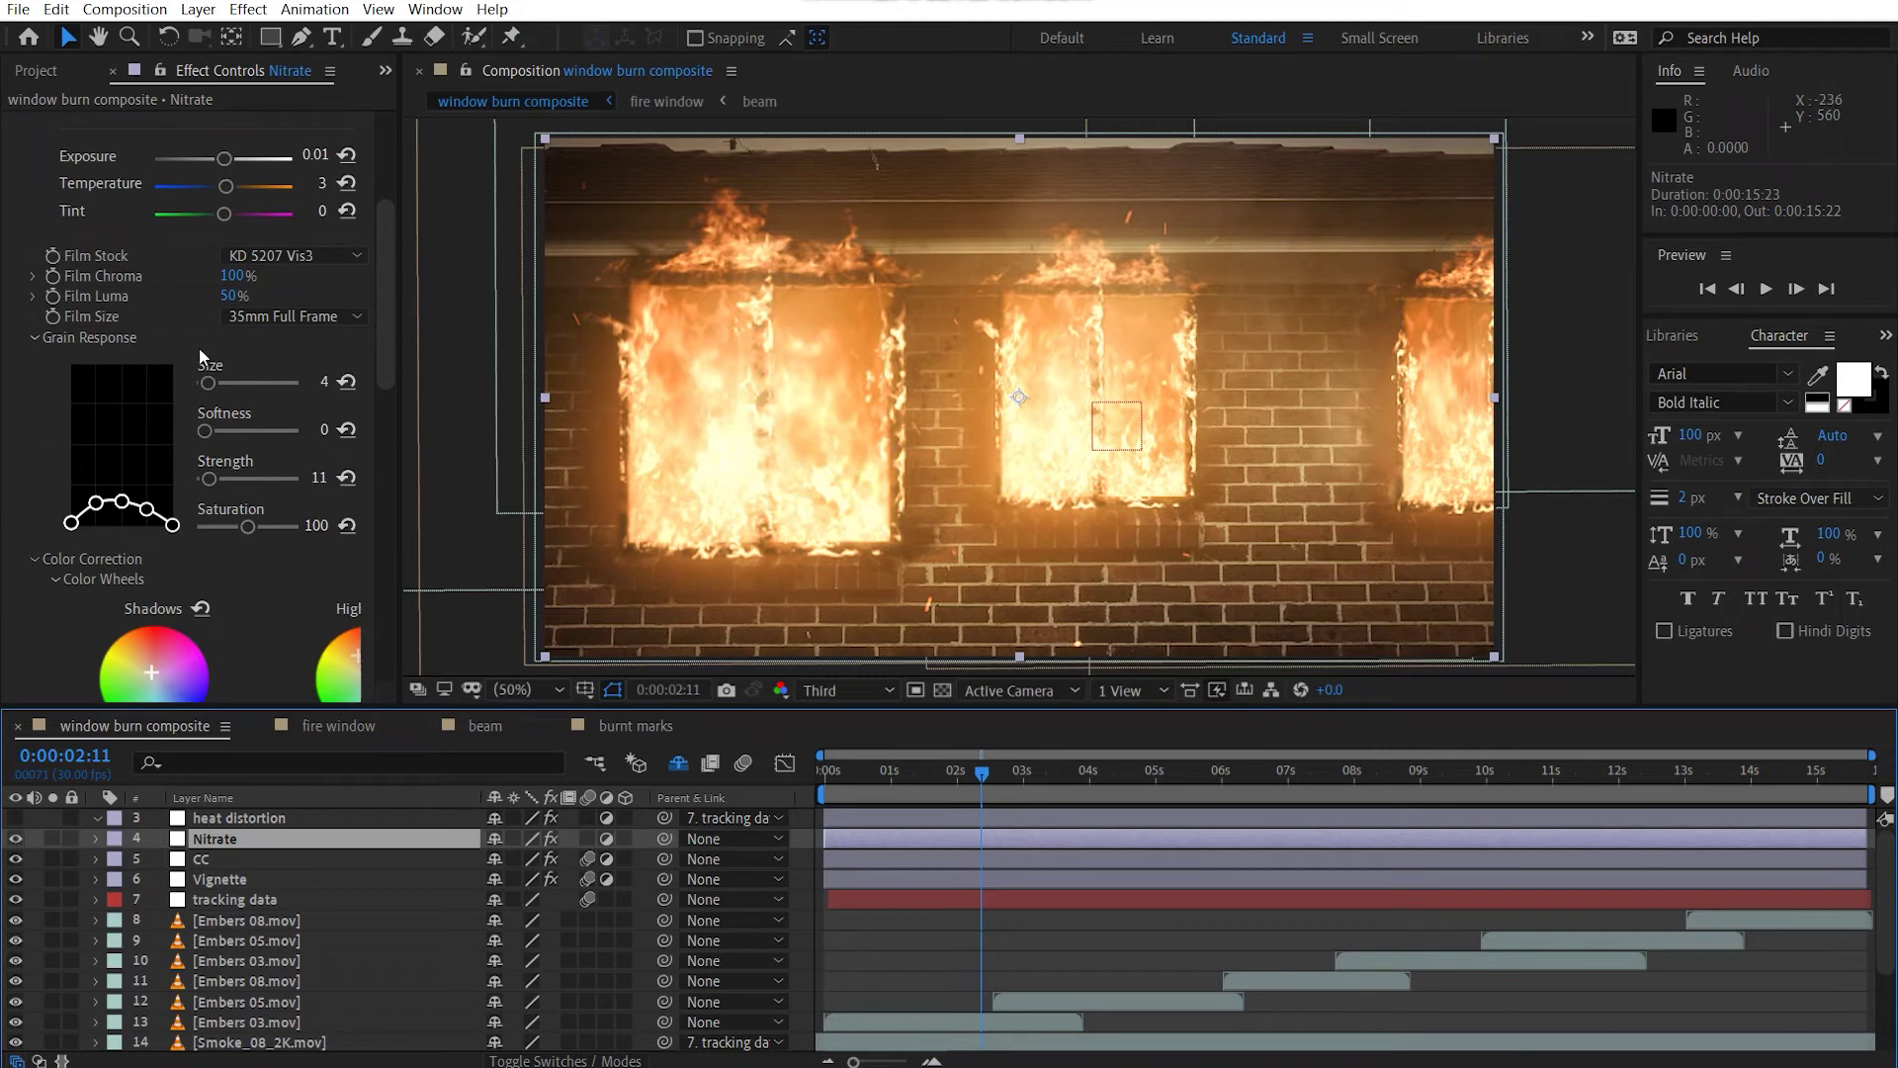
pyautogui.scroll(-4, 201, 398)
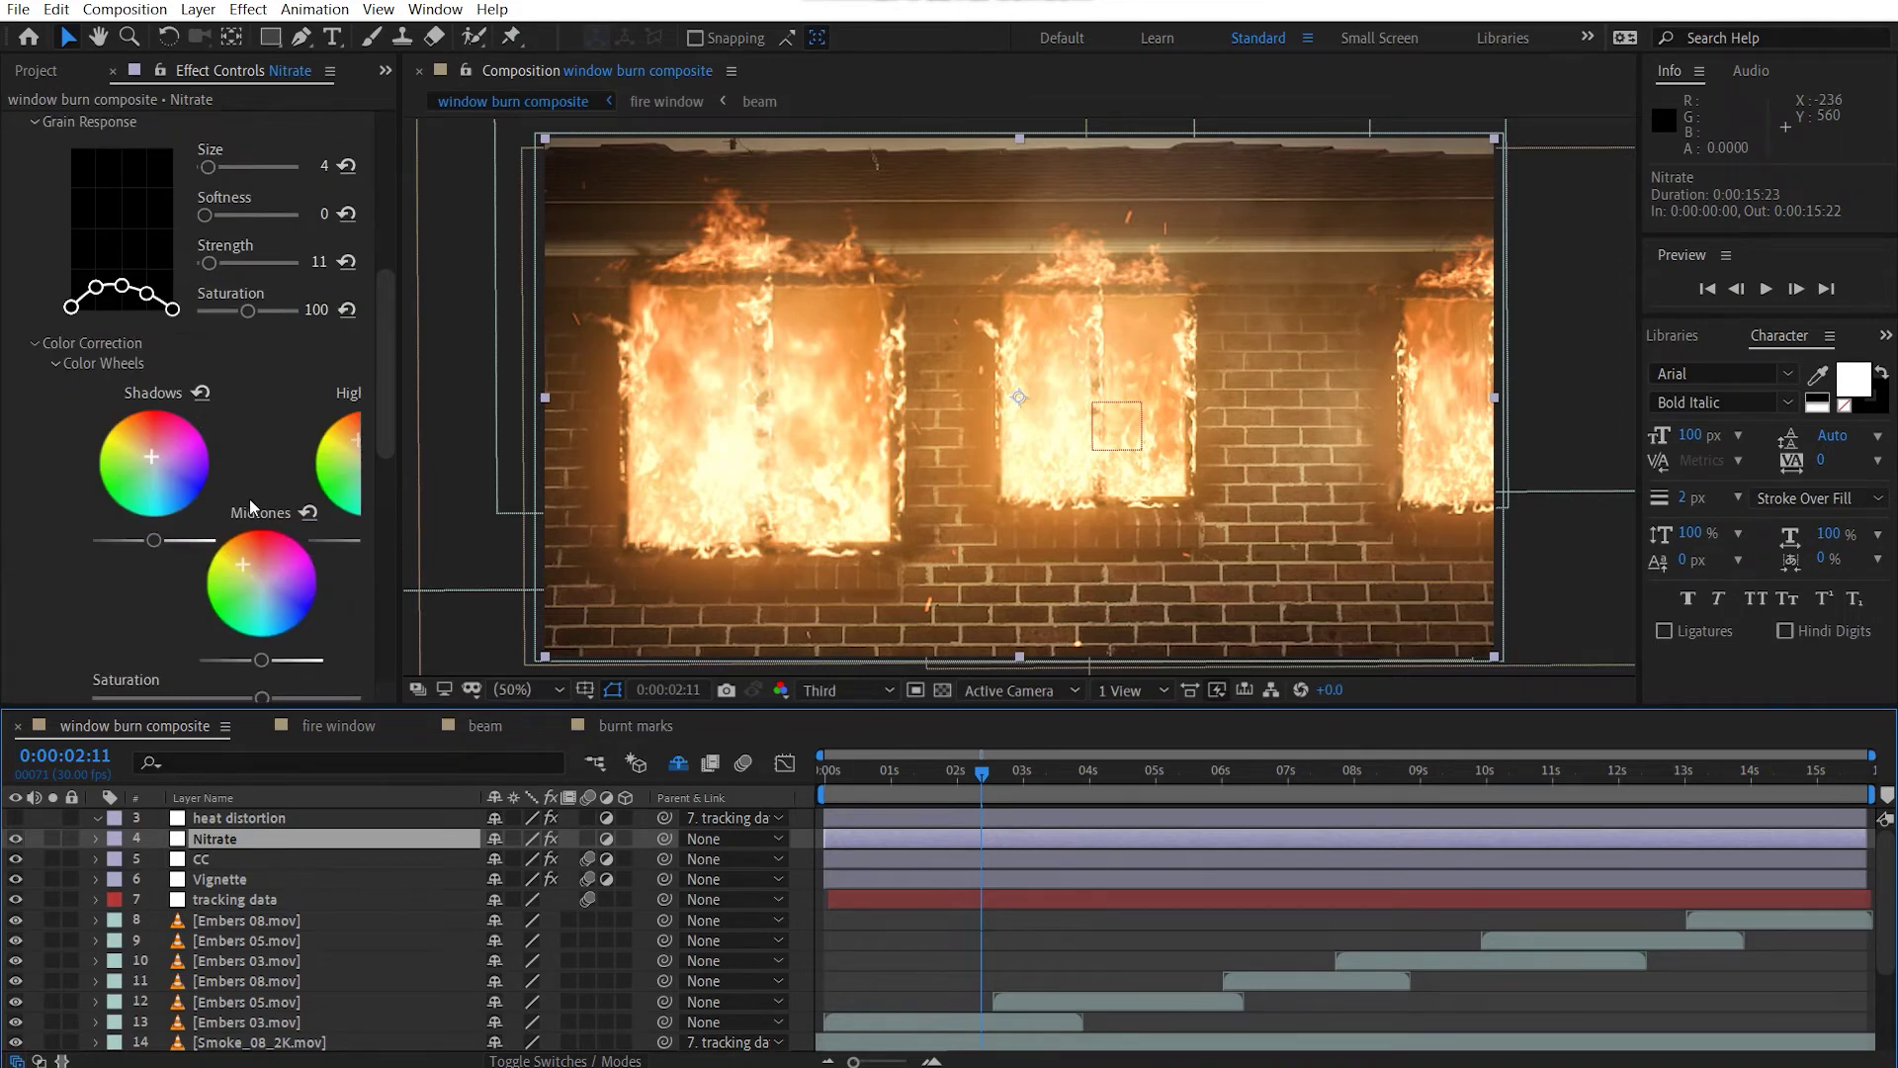
pyautogui.moveTo(400, 396); pyautogui.dragTo(549, 395)
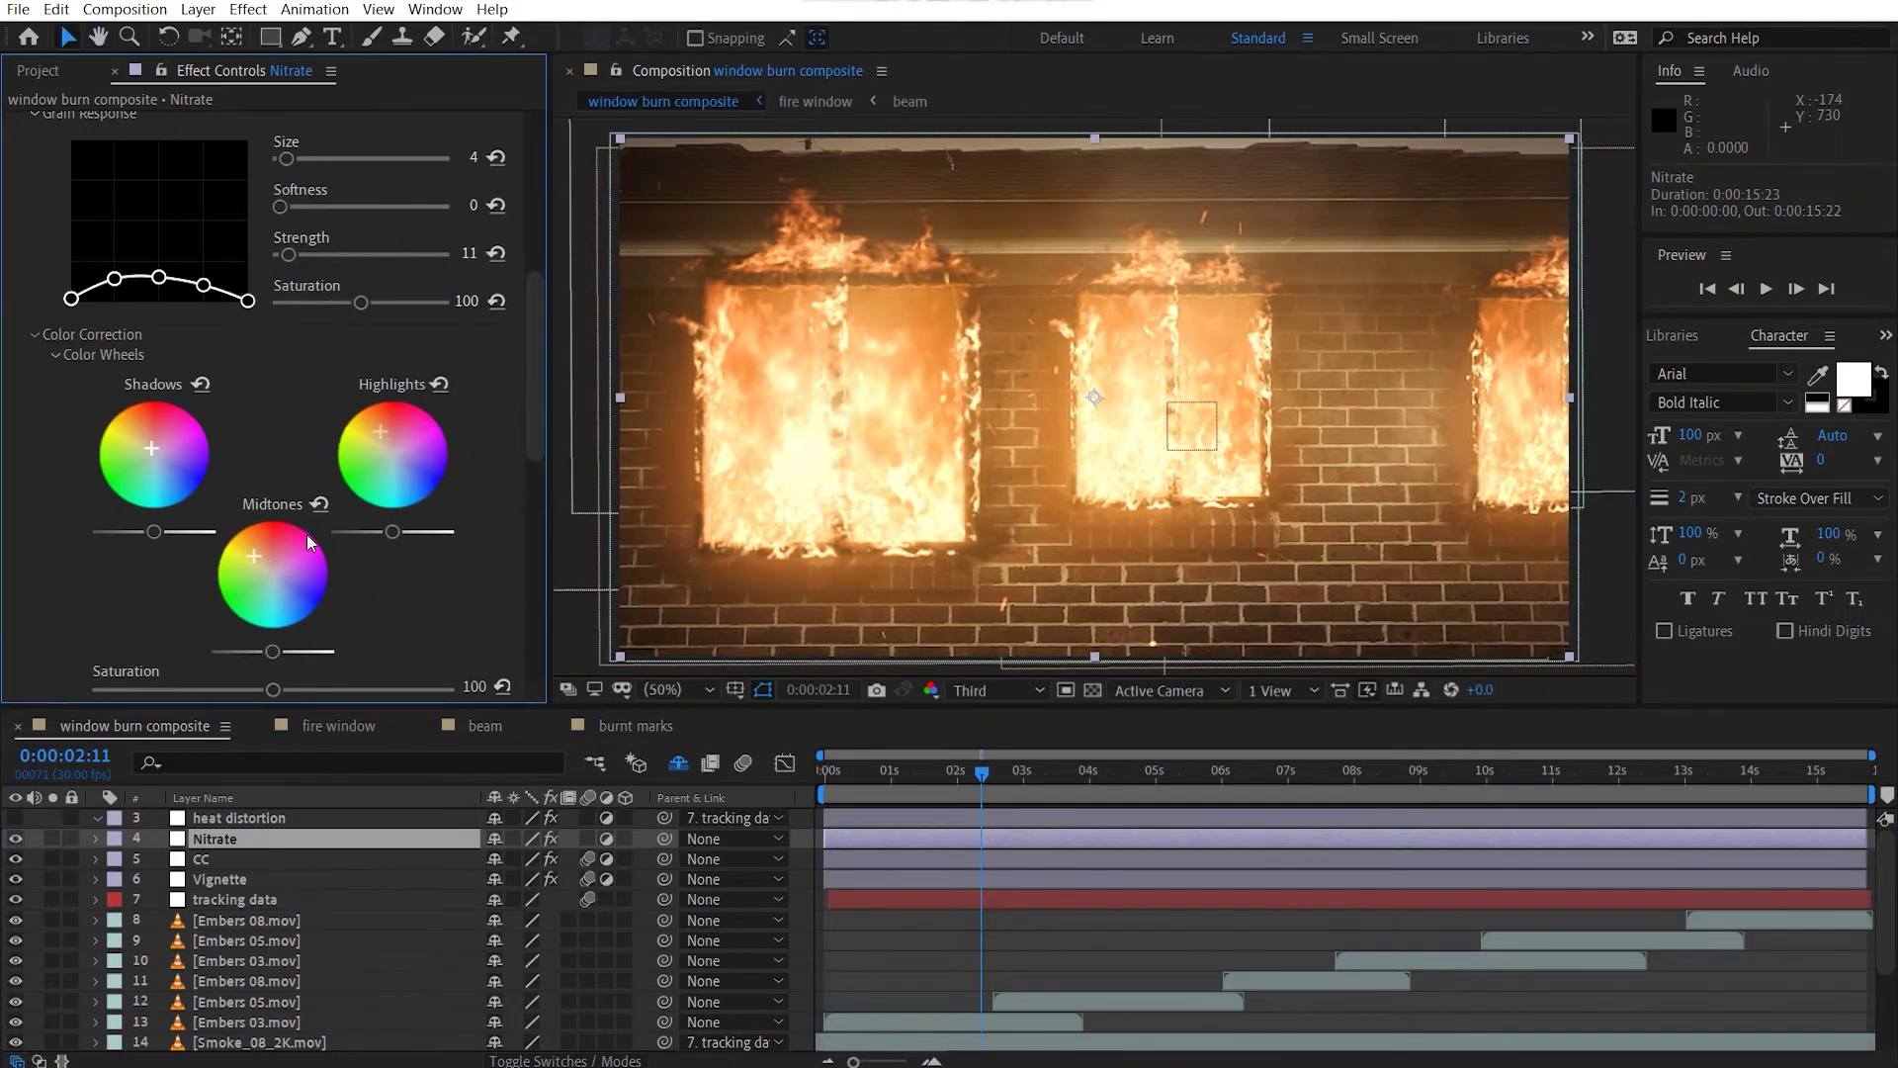
# Review the FilmConvert Nitrate settings (KD 5207 Vis3 stock, 35mm Full Frame grain), then collapse the effect.
pyautogui.scroll(1, 296, 537)
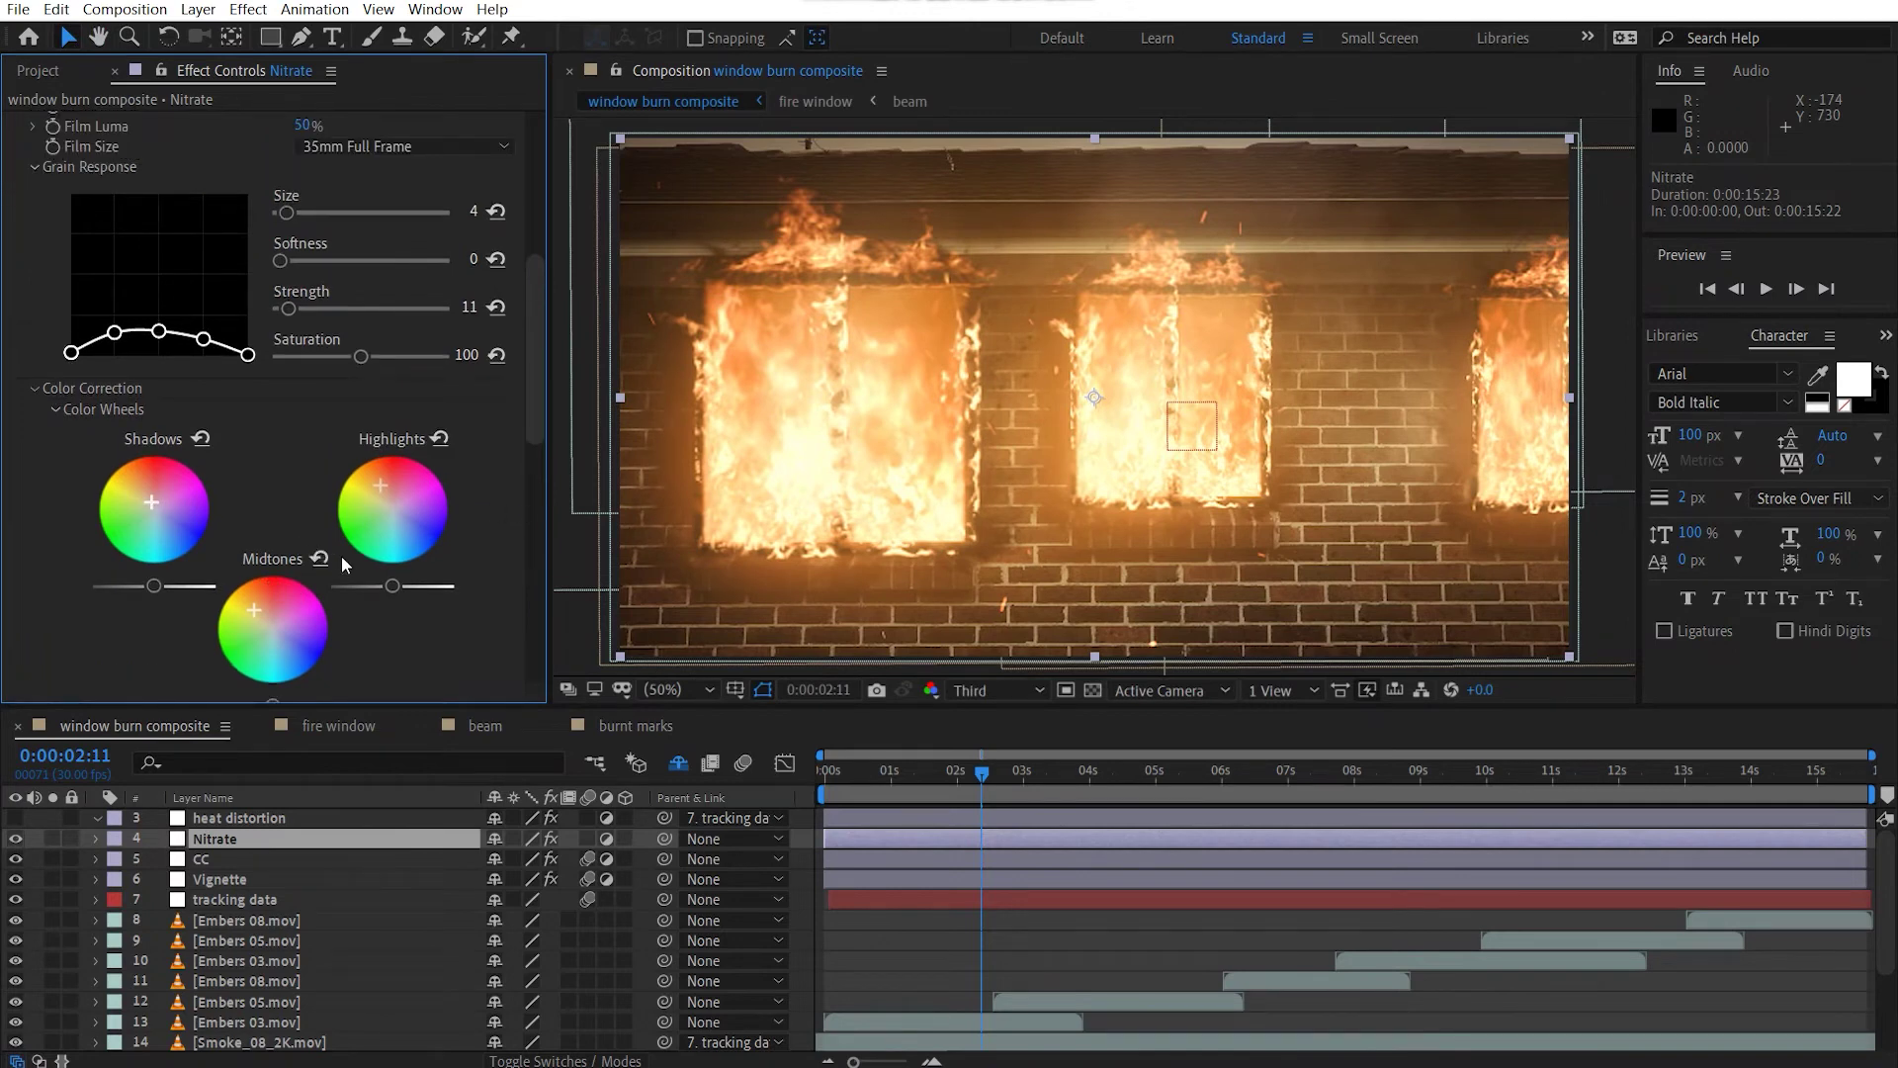
pyautogui.scroll(5, 334, 578)
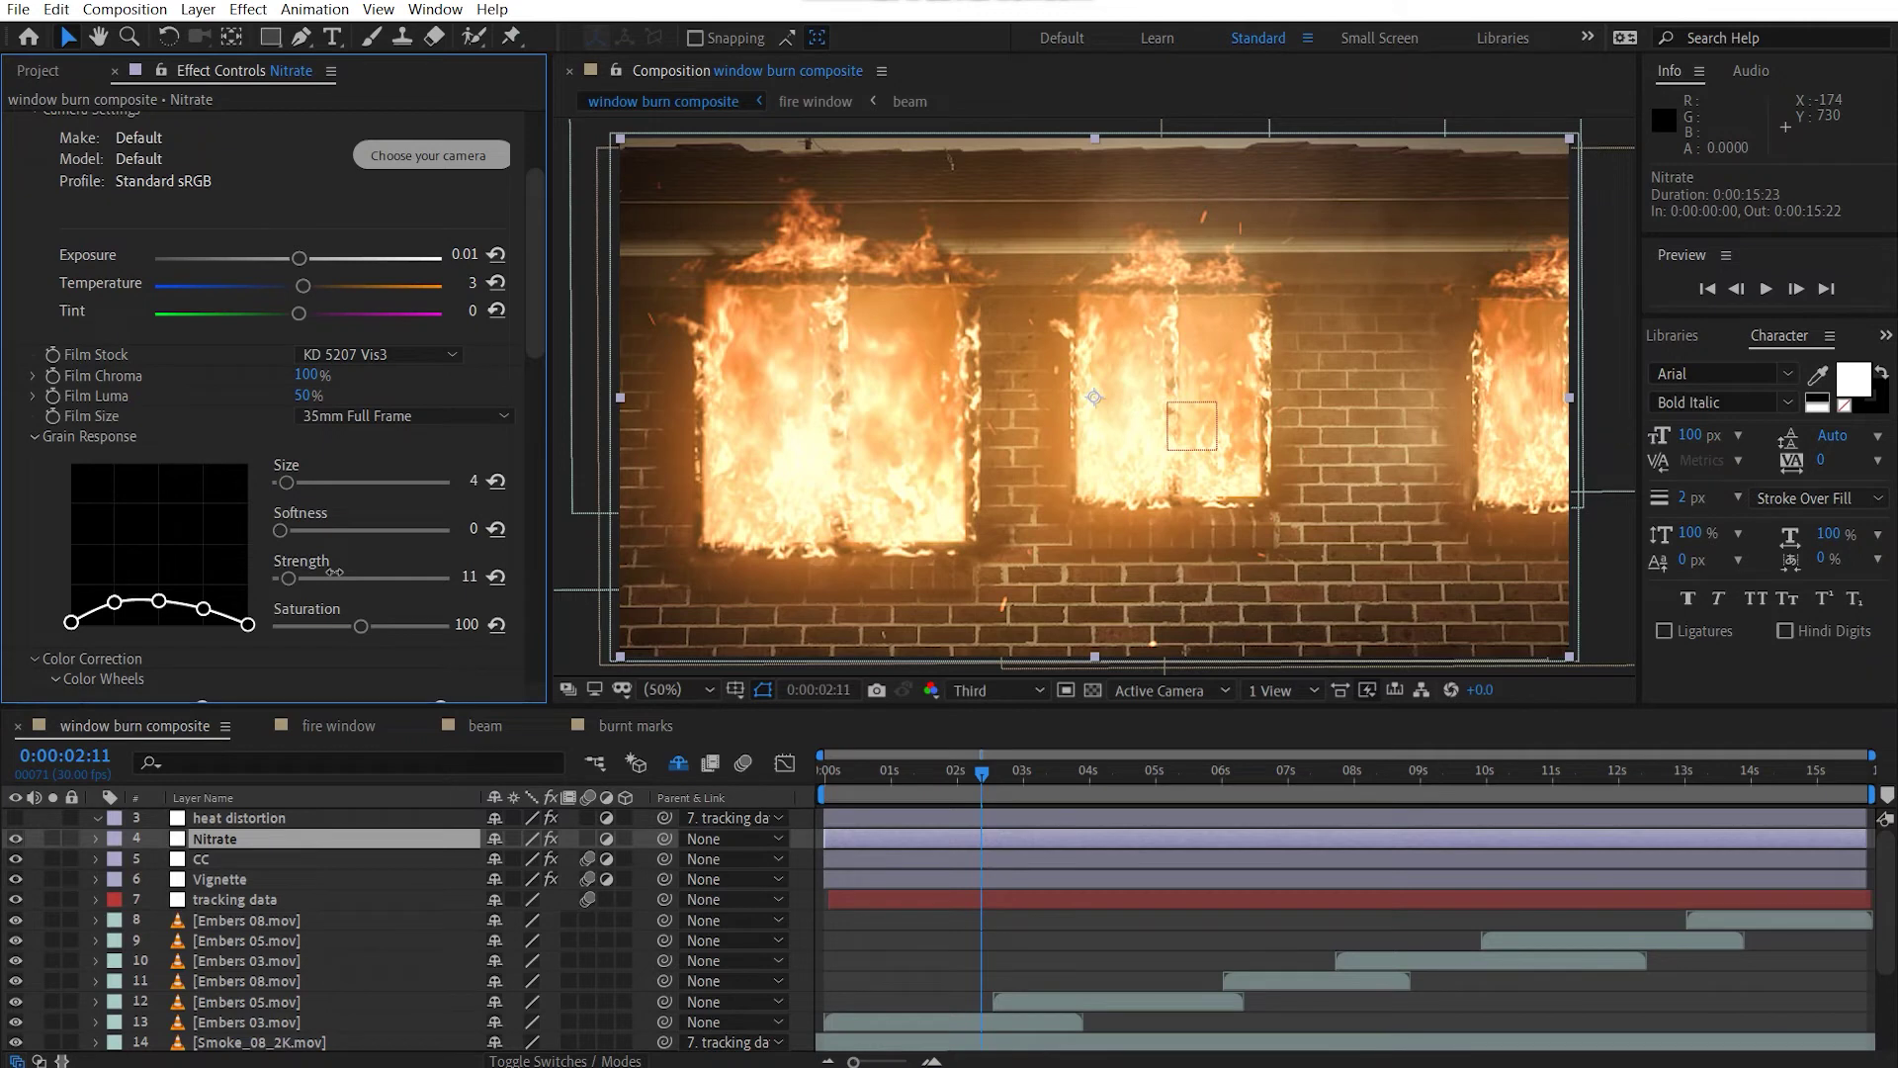
pyautogui.scroll(3, 253, 480)
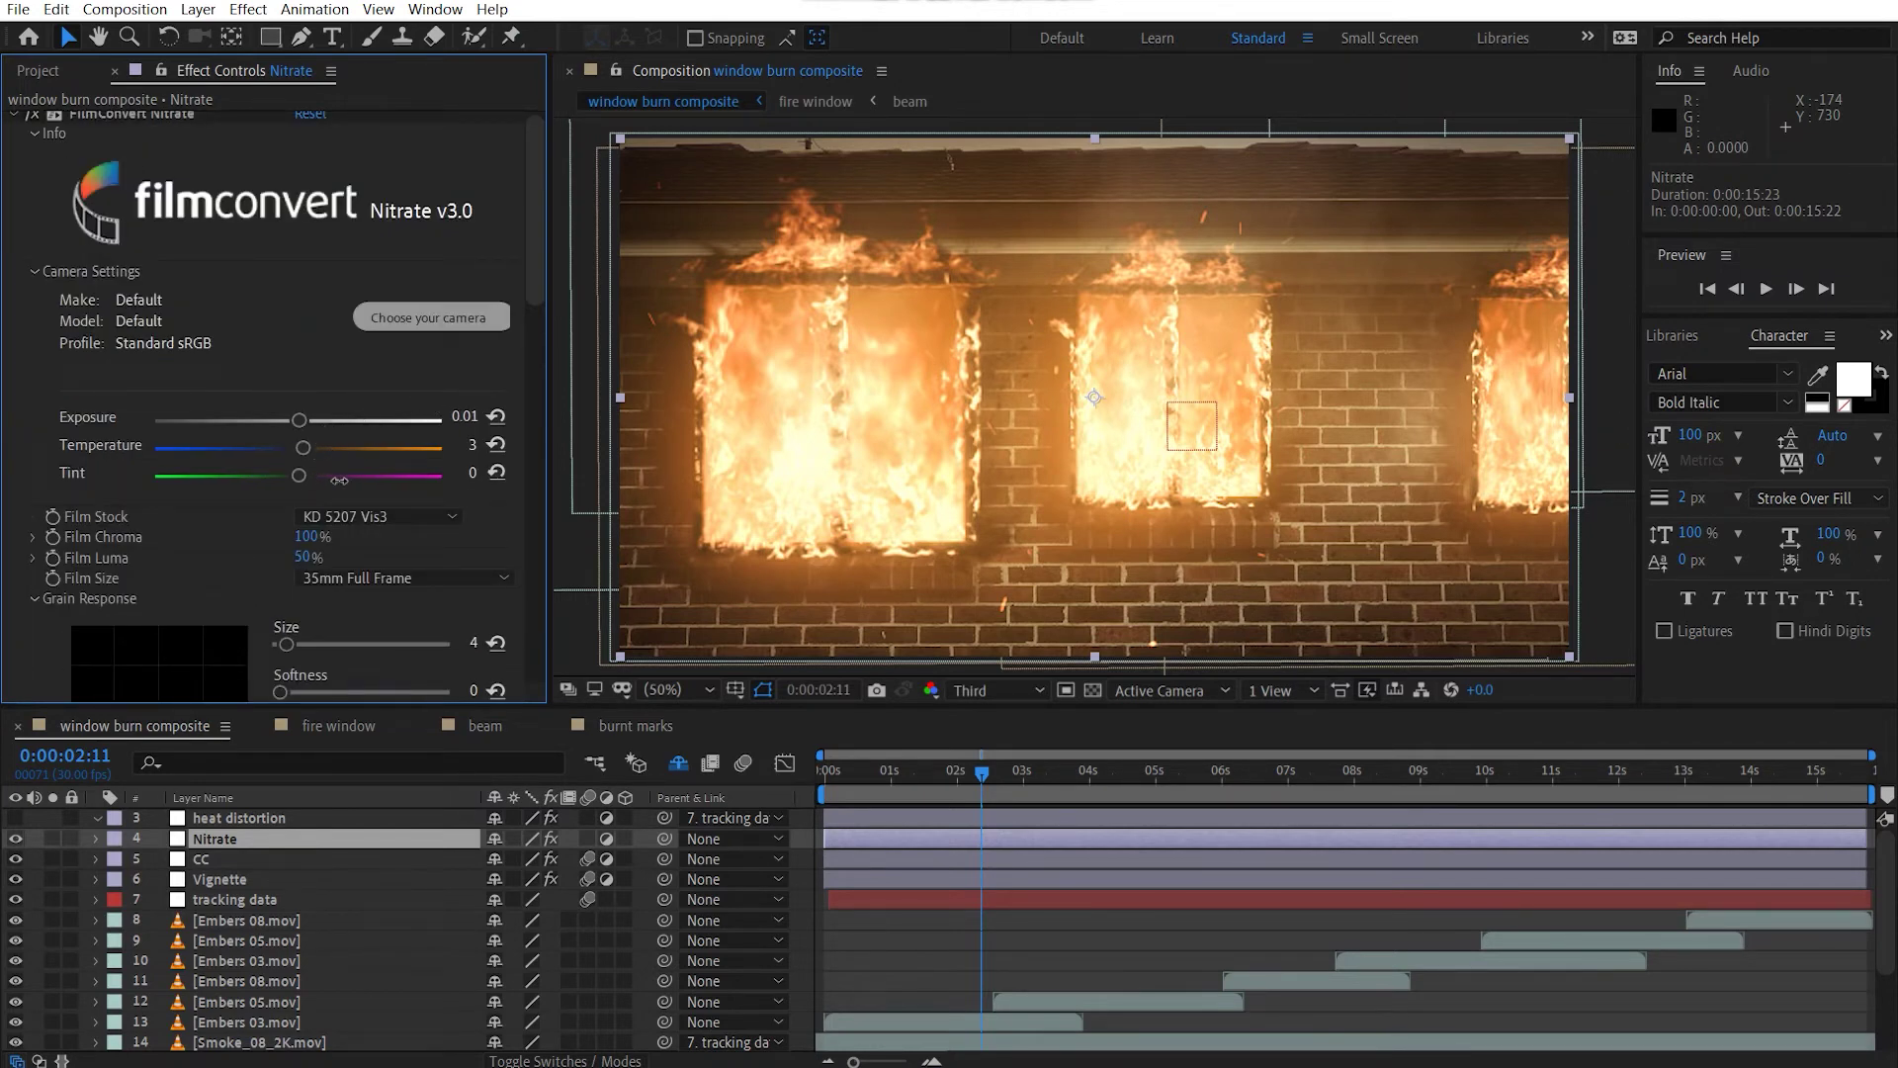
pyautogui.scroll(-15, 340, 480)
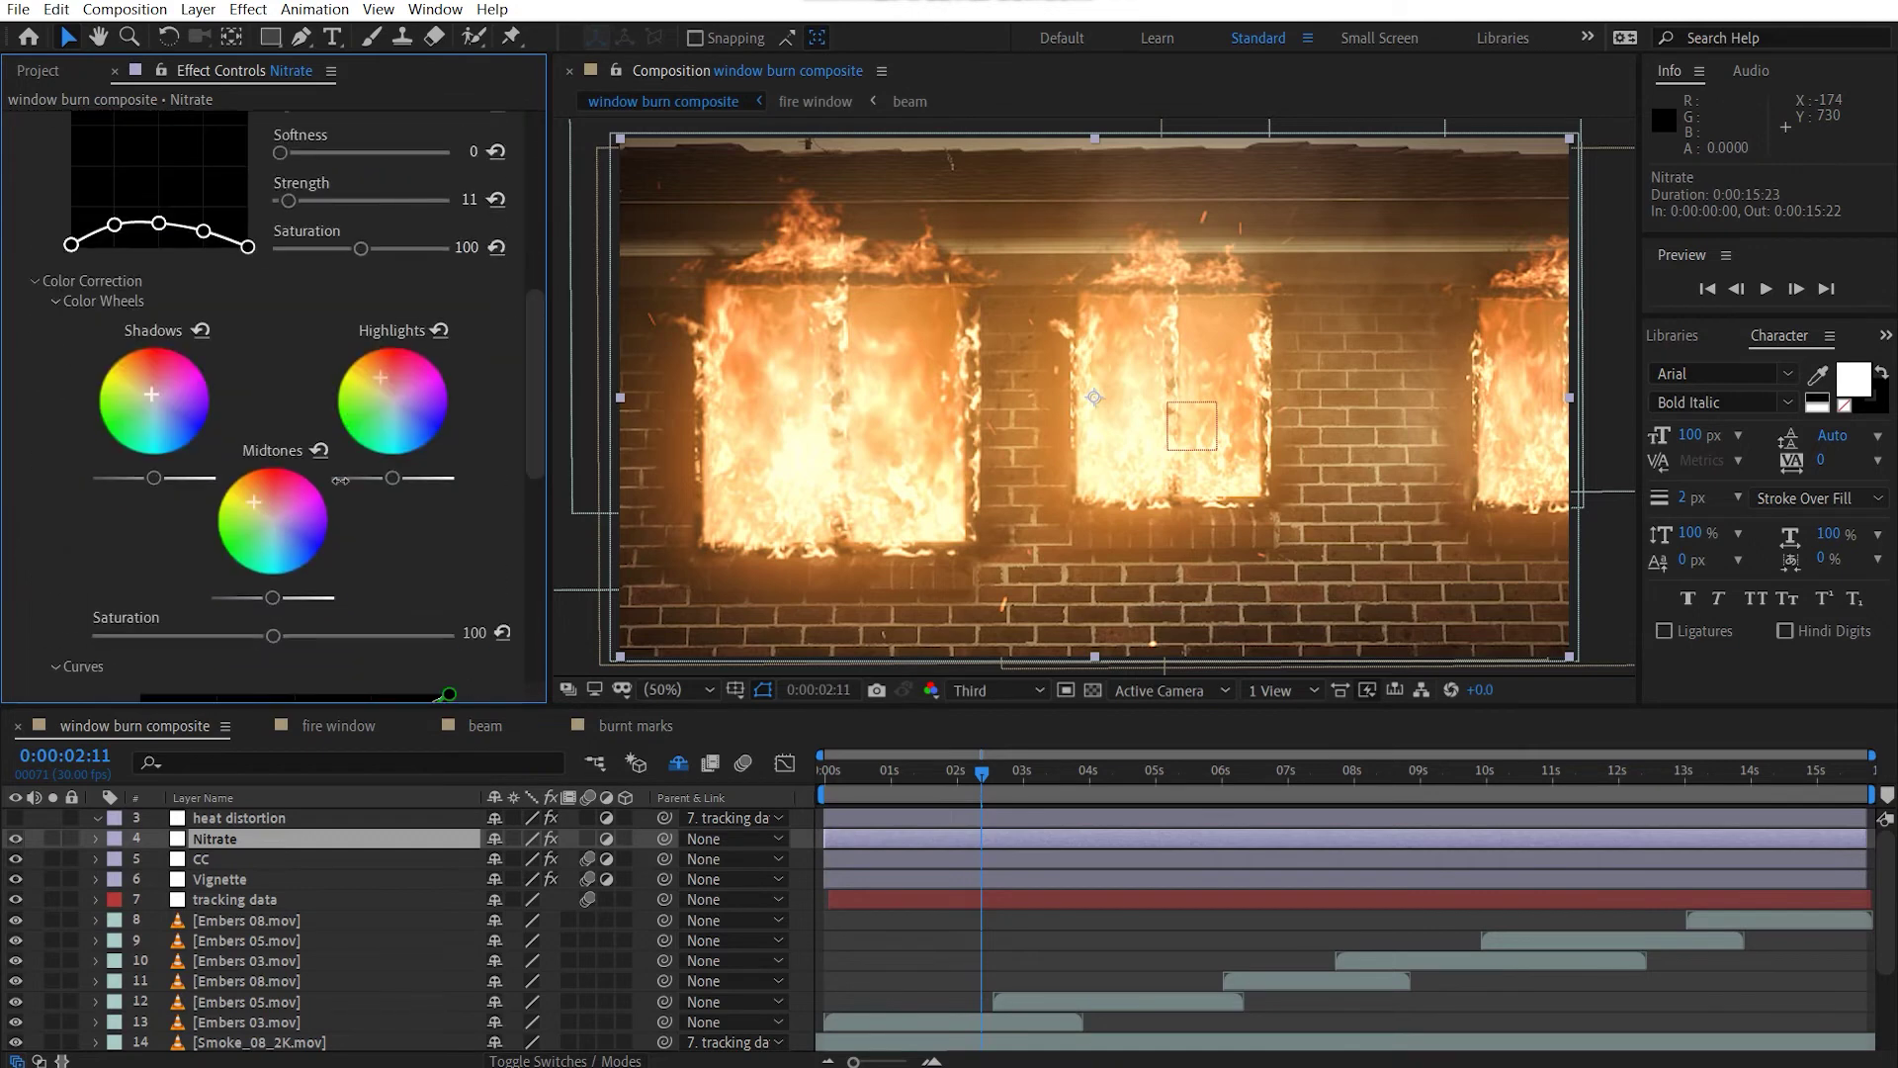
pyautogui.scroll(-5, 222, 376)
pyautogui.scroll(2, 226, 373)
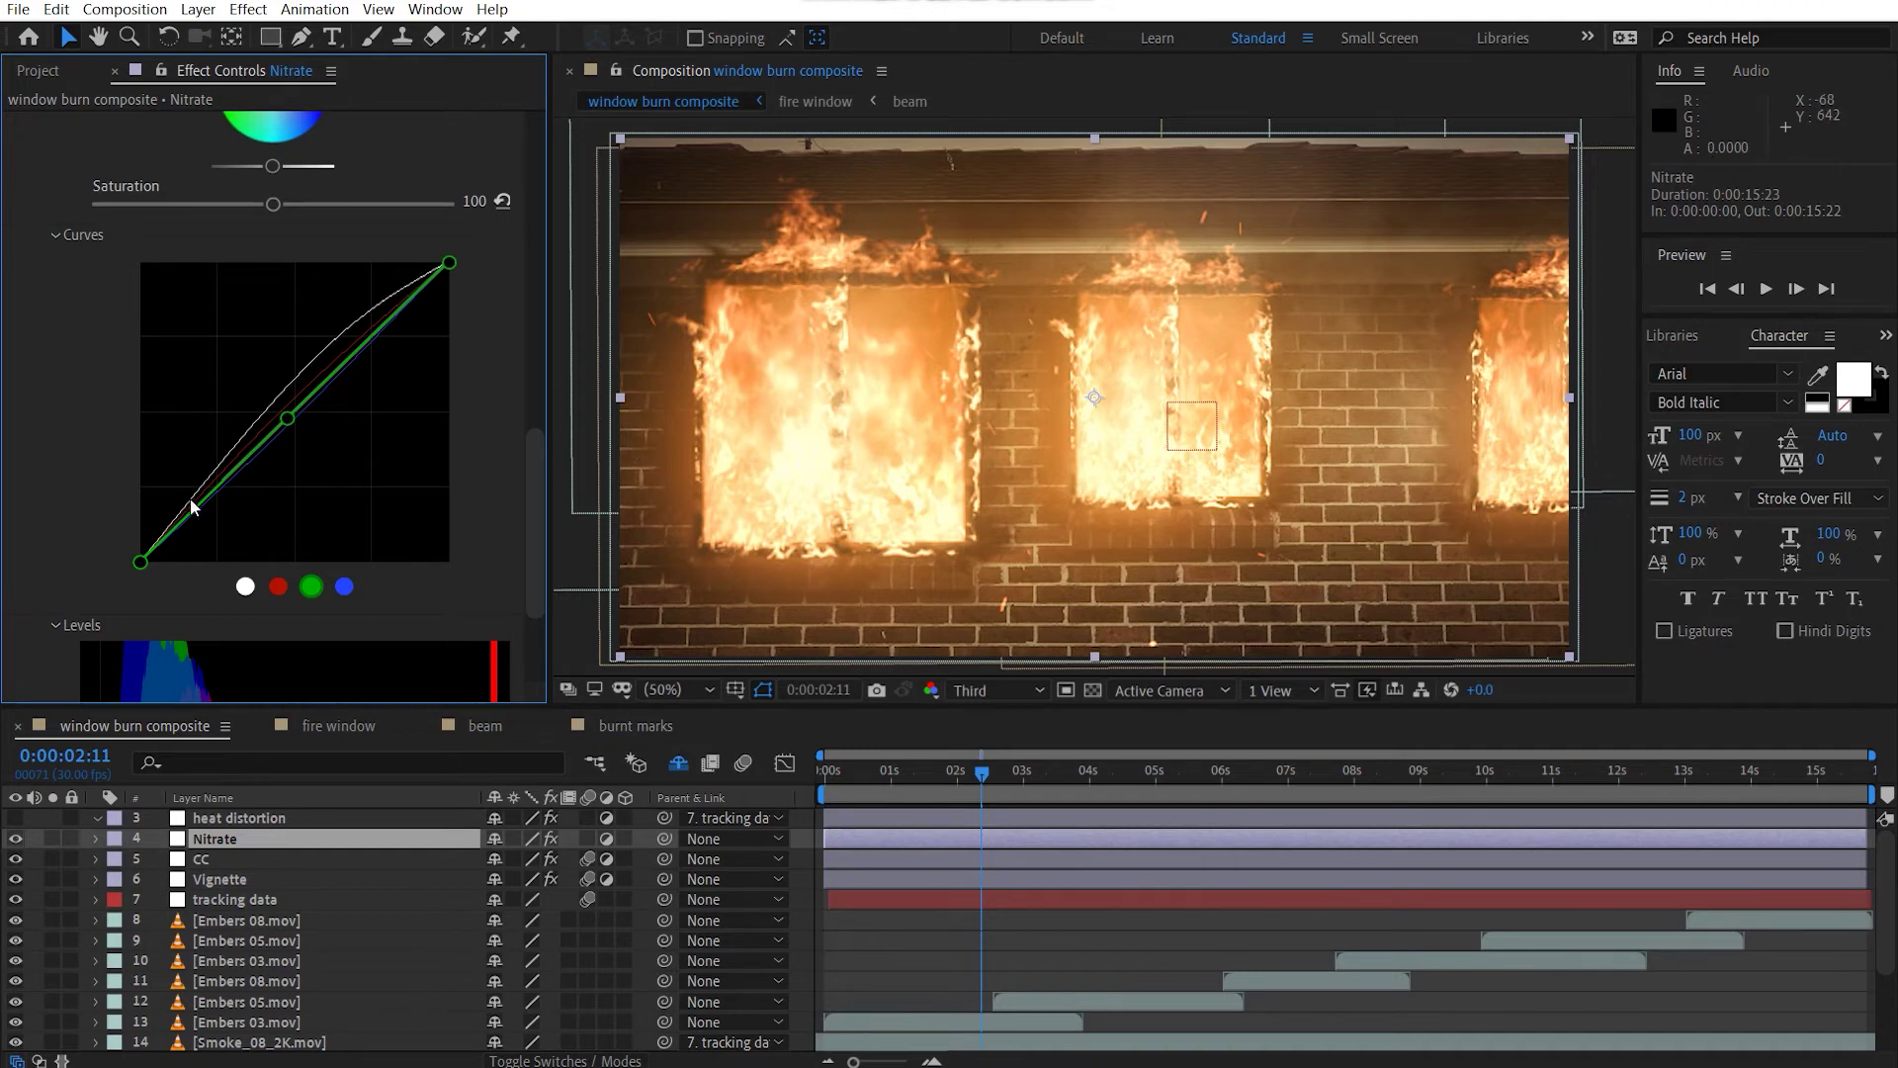
pyautogui.scroll(-4, 221, 506)
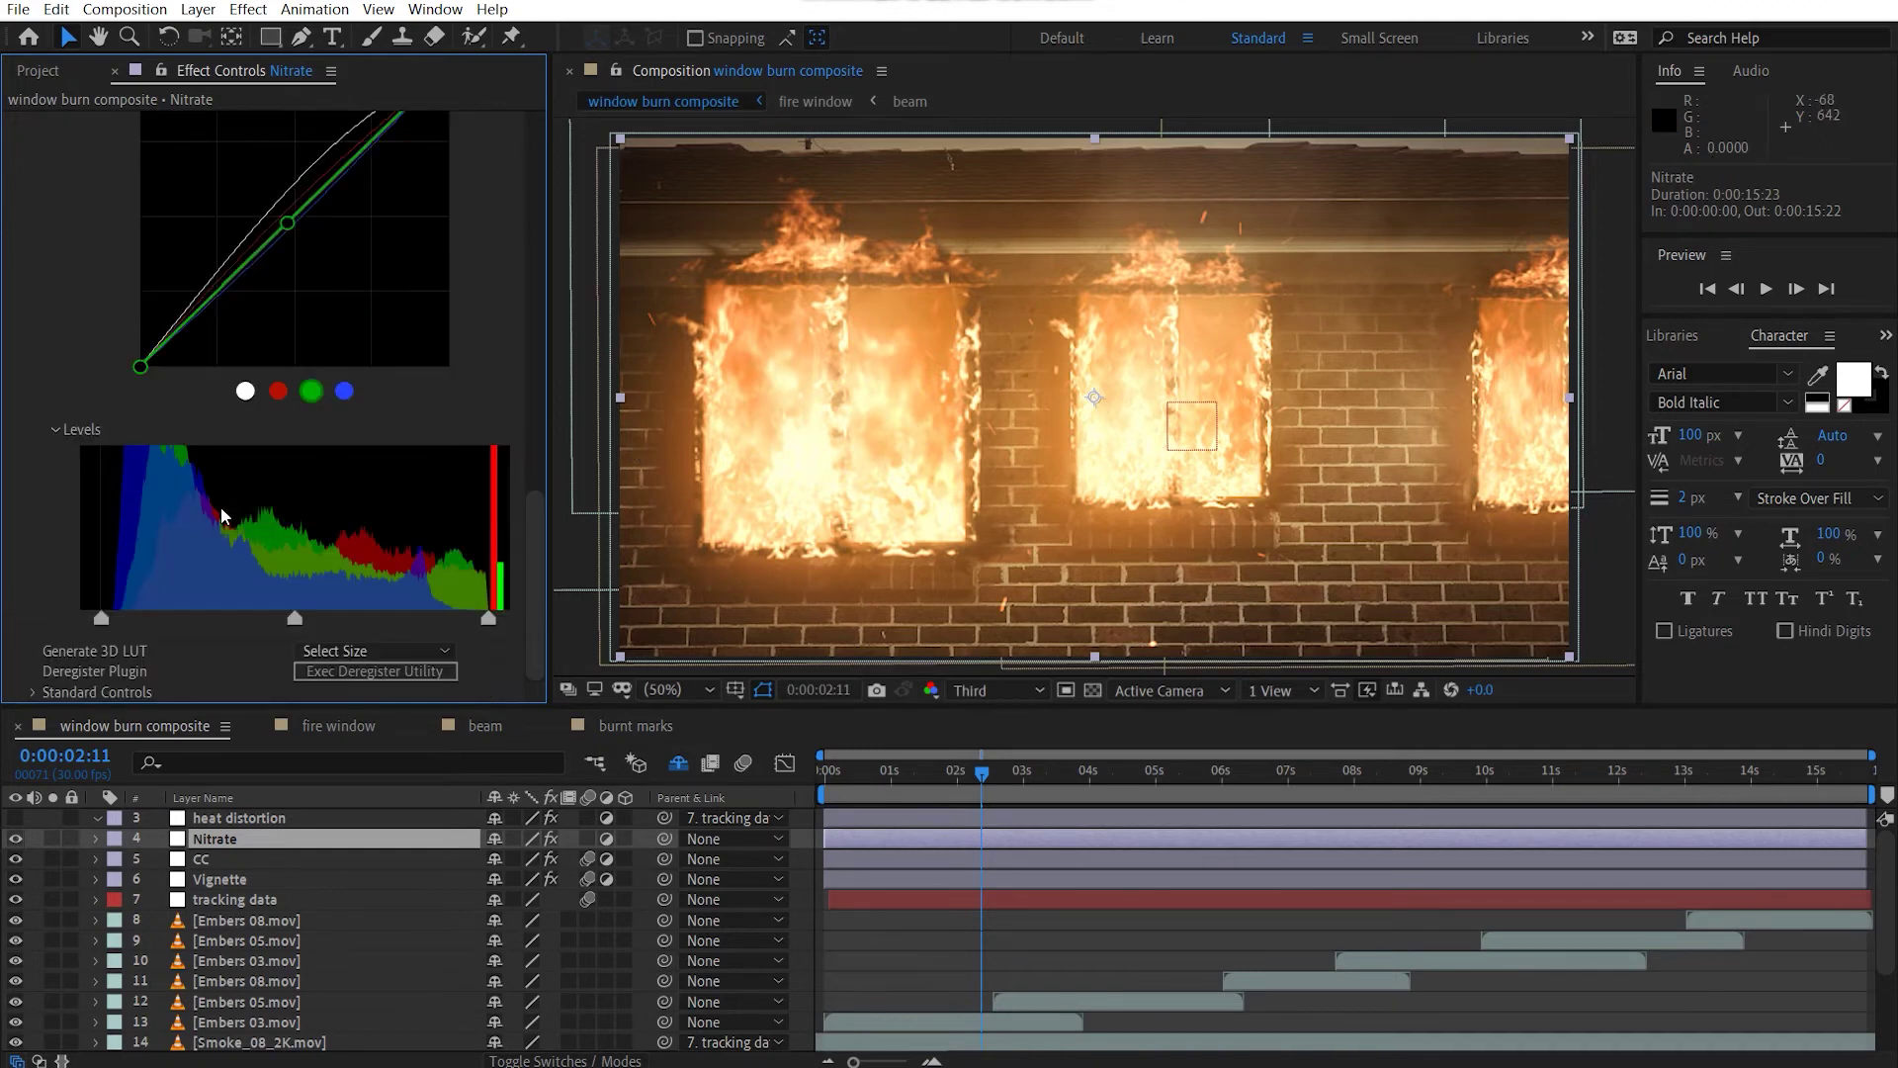
pyautogui.scroll(4, 221, 506)
pyautogui.scroll(-4, 221, 506)
pyautogui.scroll(4, 221, 506)
pyautogui.scroll(6, 221, 508)
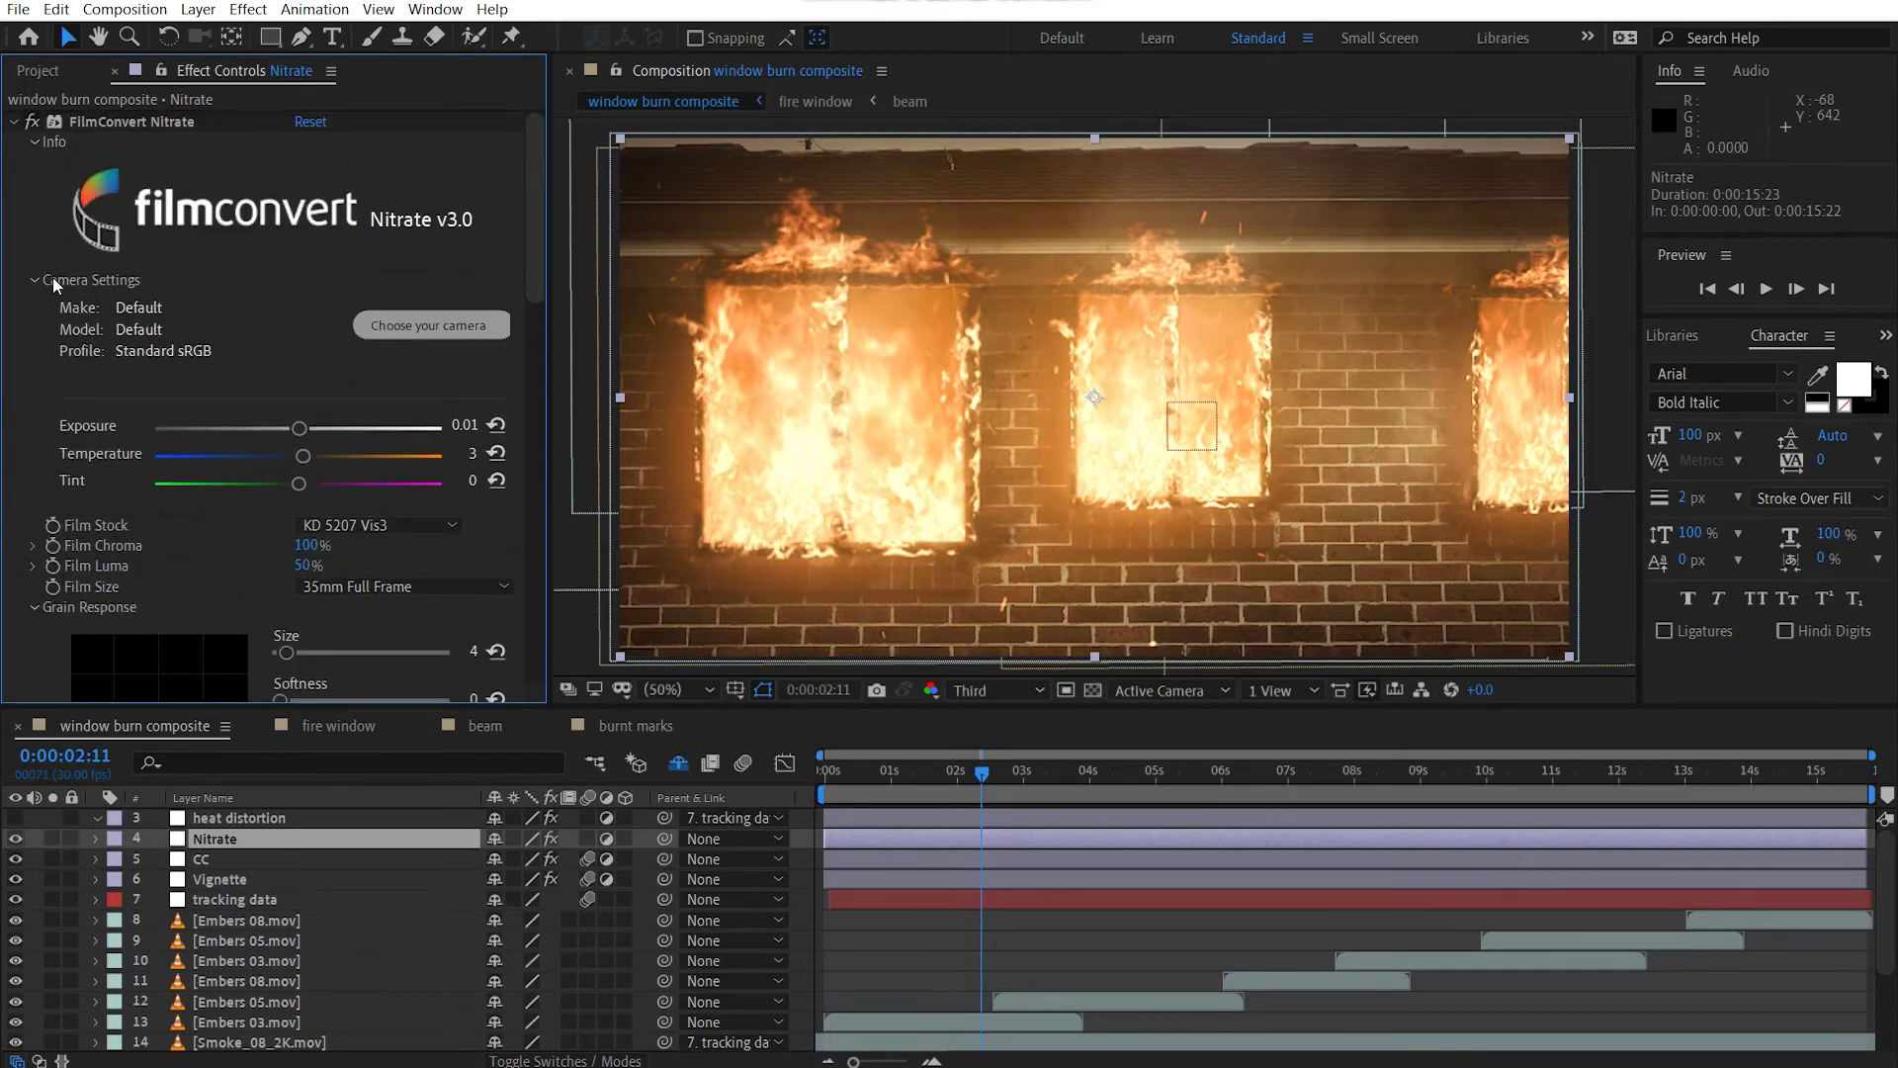
pyautogui.click(20, 121)
# Toggle FilmConvert on and off to compare, leaving it enabled.
pyautogui.click(33, 122)
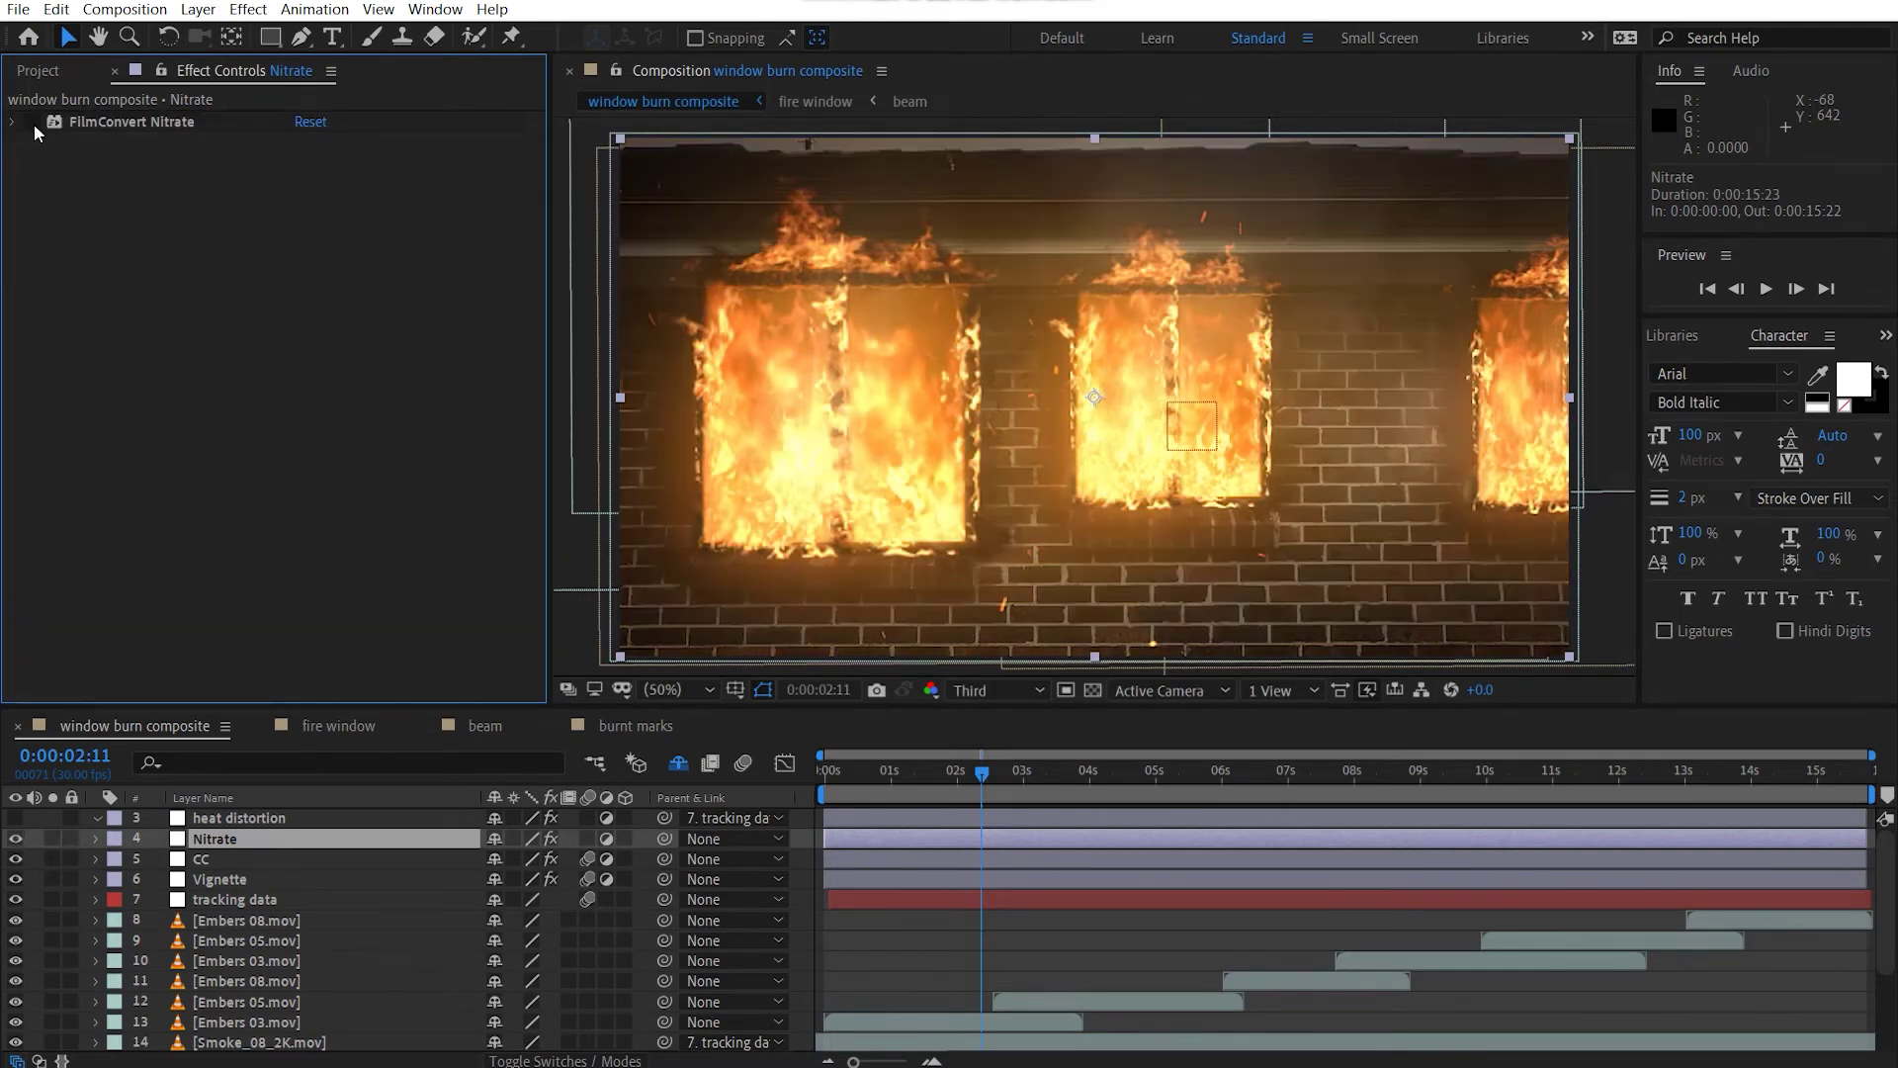
pyautogui.click(34, 122)
pyautogui.click(34, 122)
pyautogui.click(34, 122)
pyautogui.click(34, 123)
pyautogui.click(34, 123)
pyautogui.click(33, 123)
# Show the heat distortion layer, disable Heat Distortion, and add Turbulent Displace.
pyautogui.click(15, 818)
pyautogui.click(283, 817)
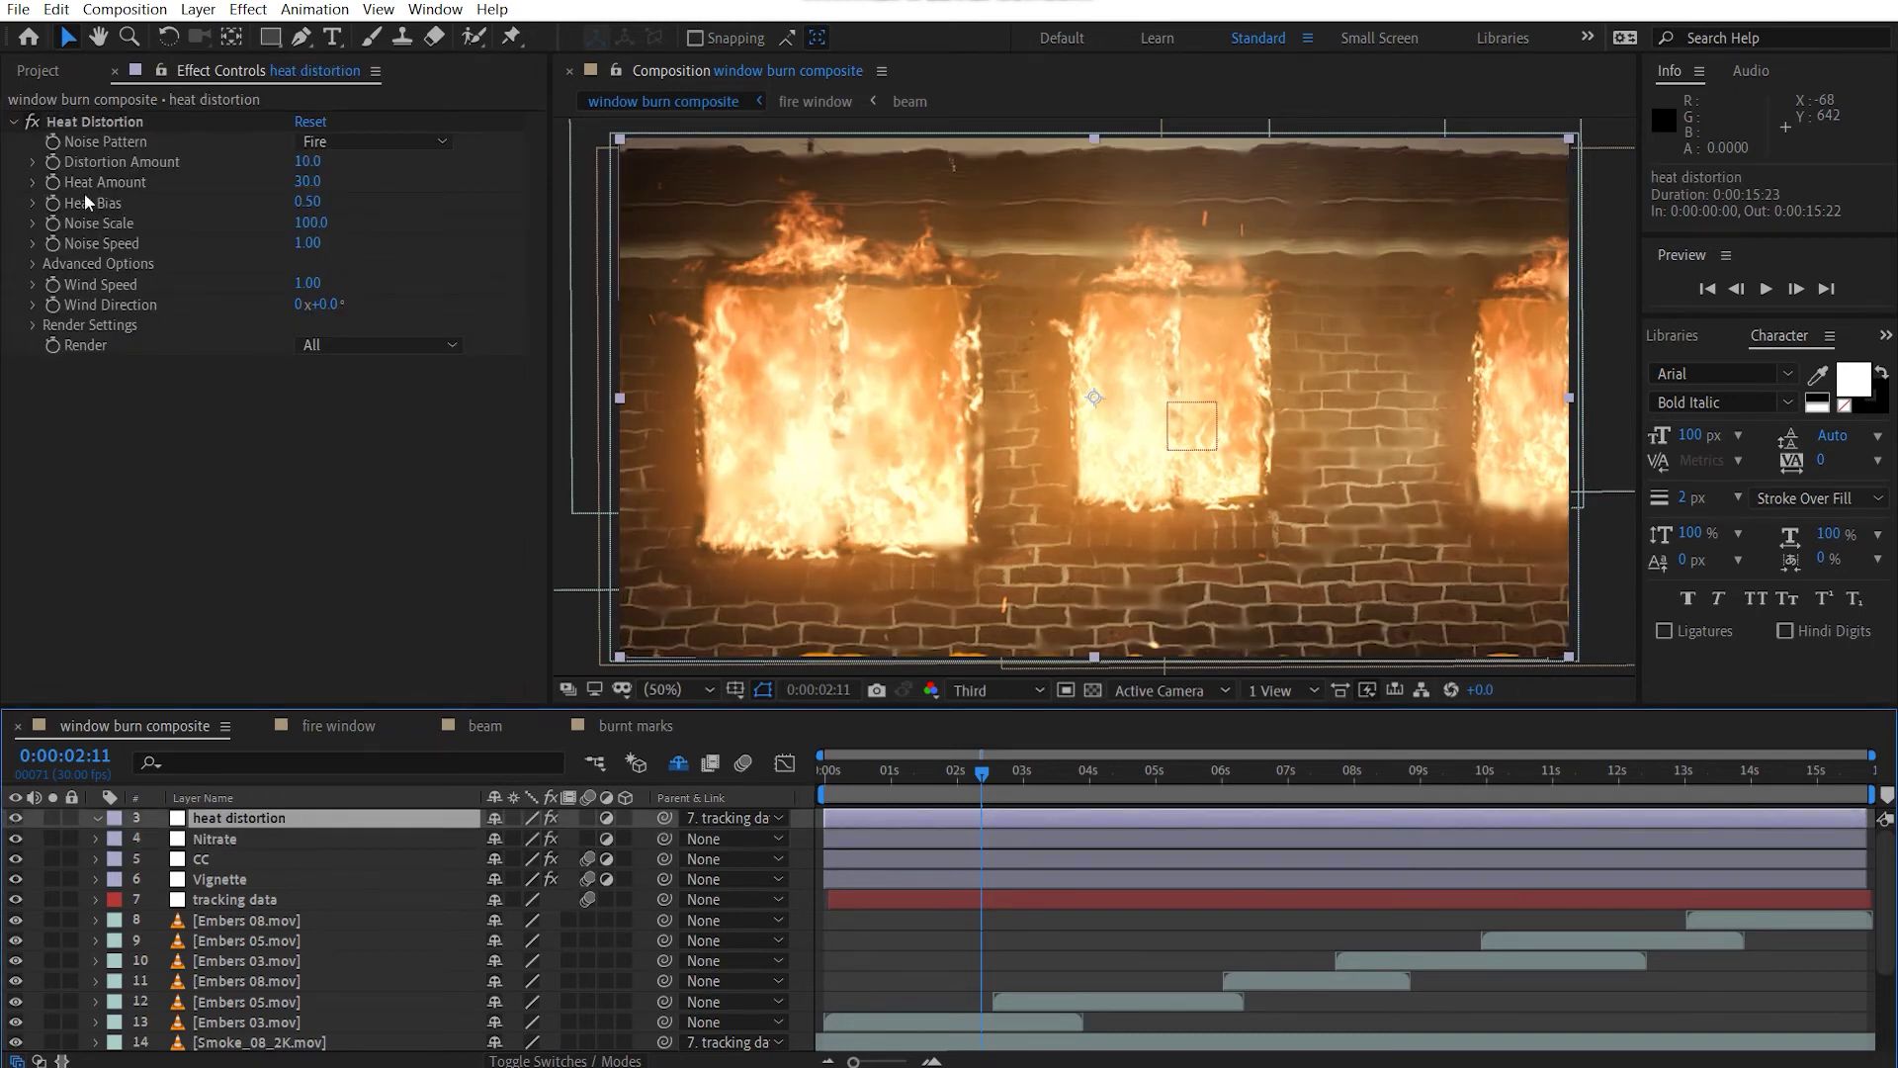
pyautogui.click(33, 123)
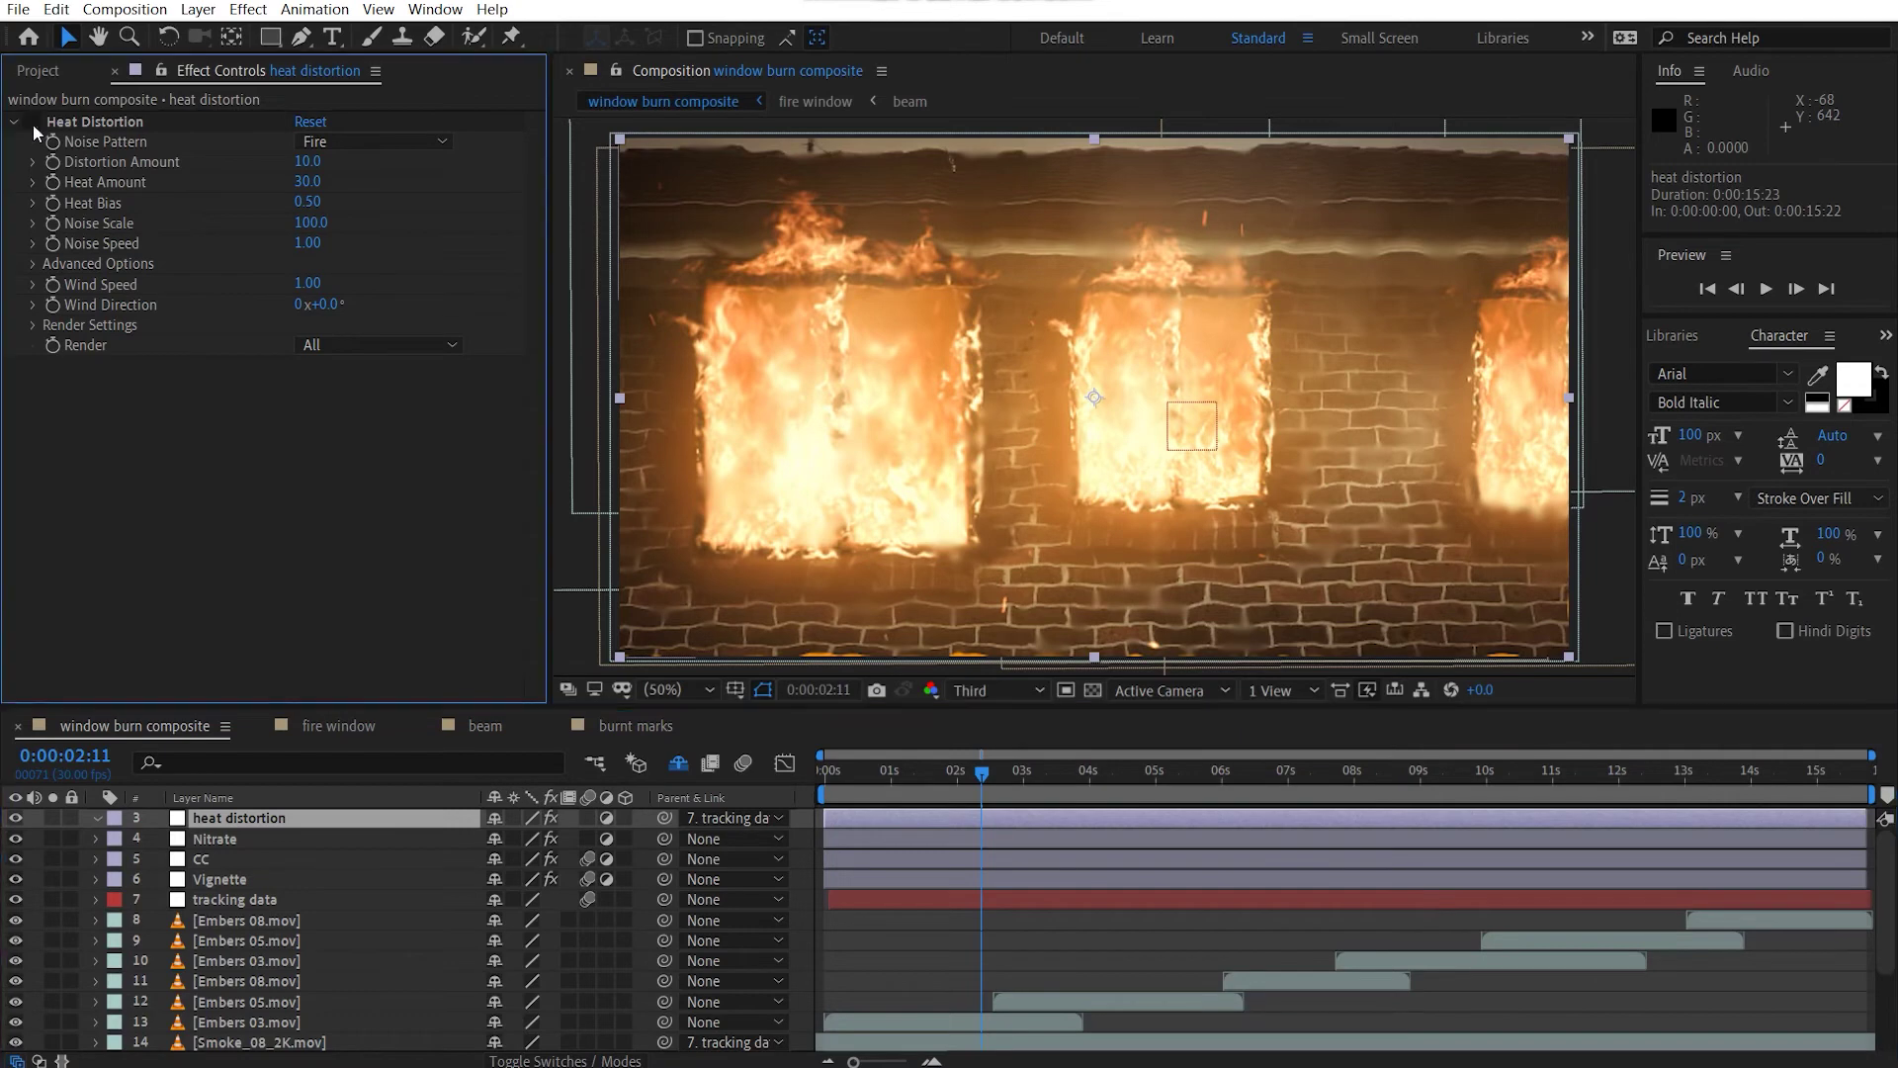
pyautogui.hotkey('ctrl', 'space')
pyautogui.write('turb')
pyautogui.click(180, 561)
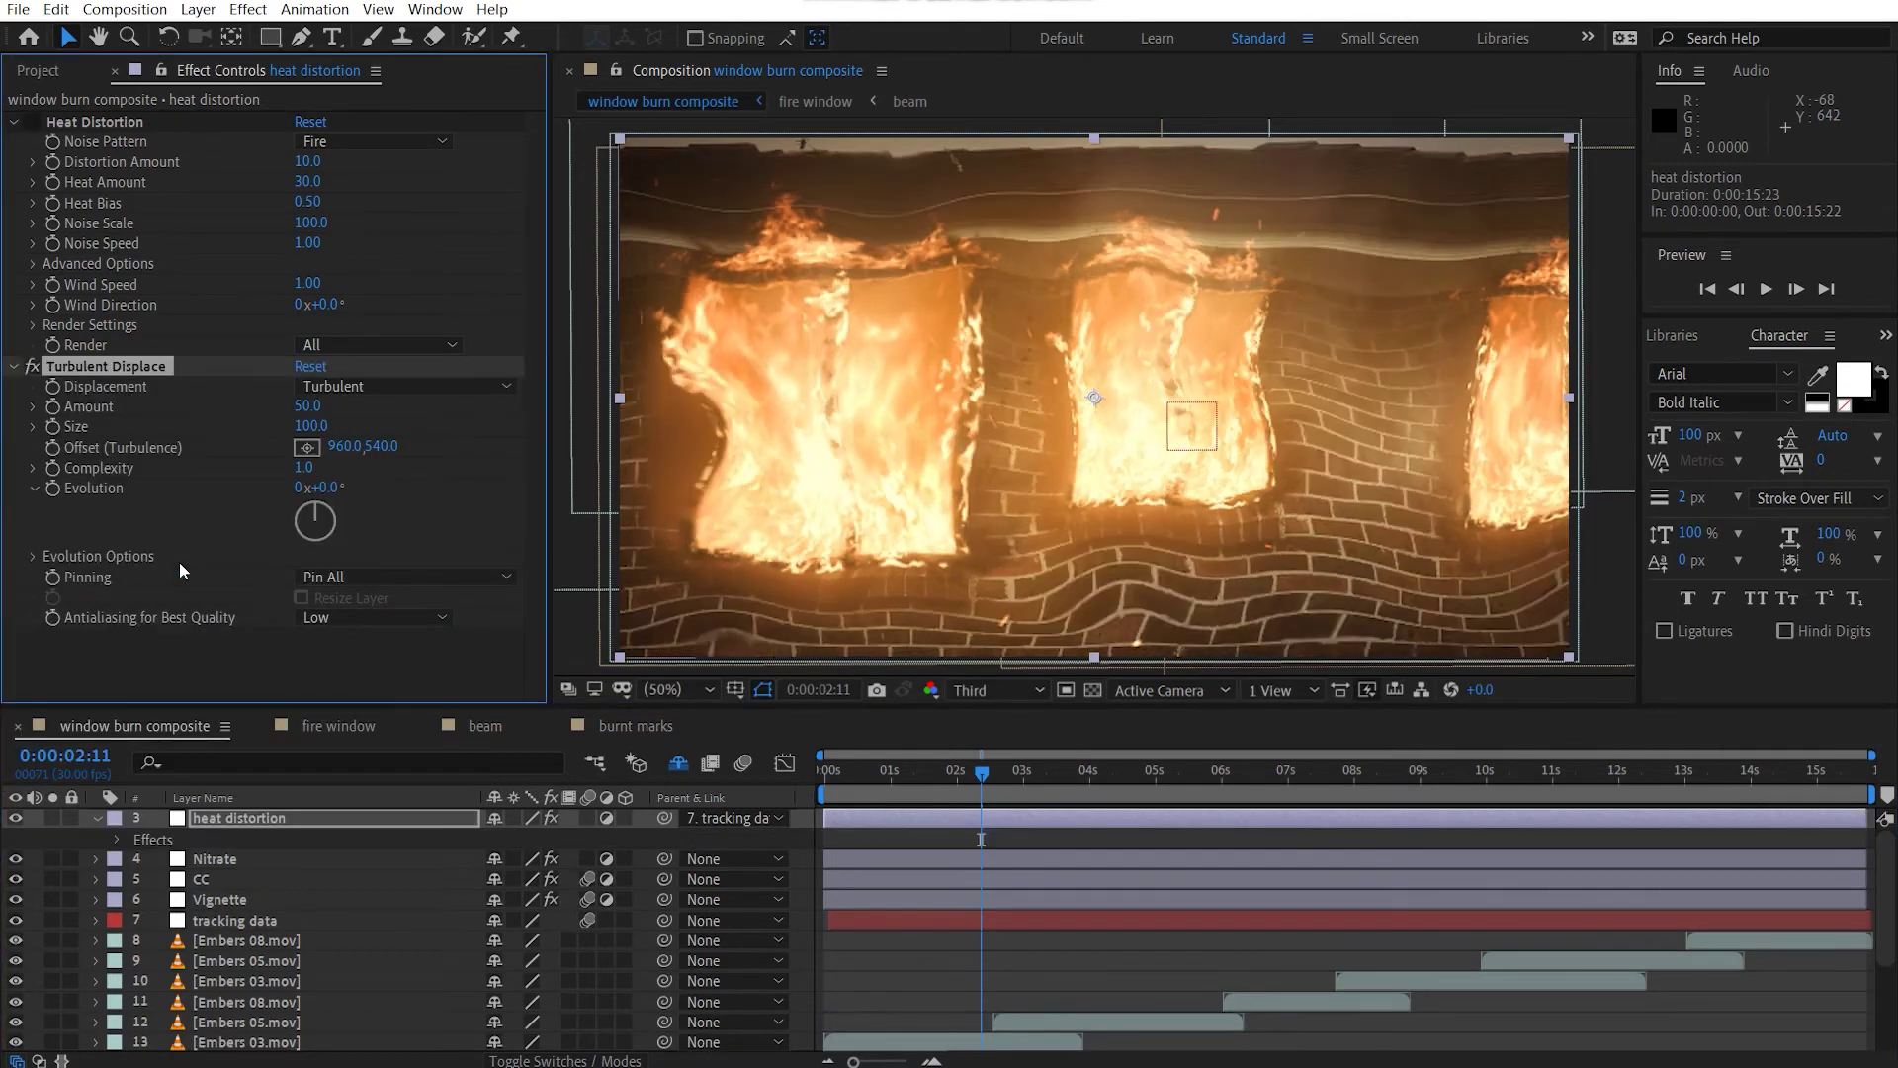
# Set Turbulent Displace Size to 20, disable it, and re-enable Heat Distortion.
pyautogui.click(312, 426)
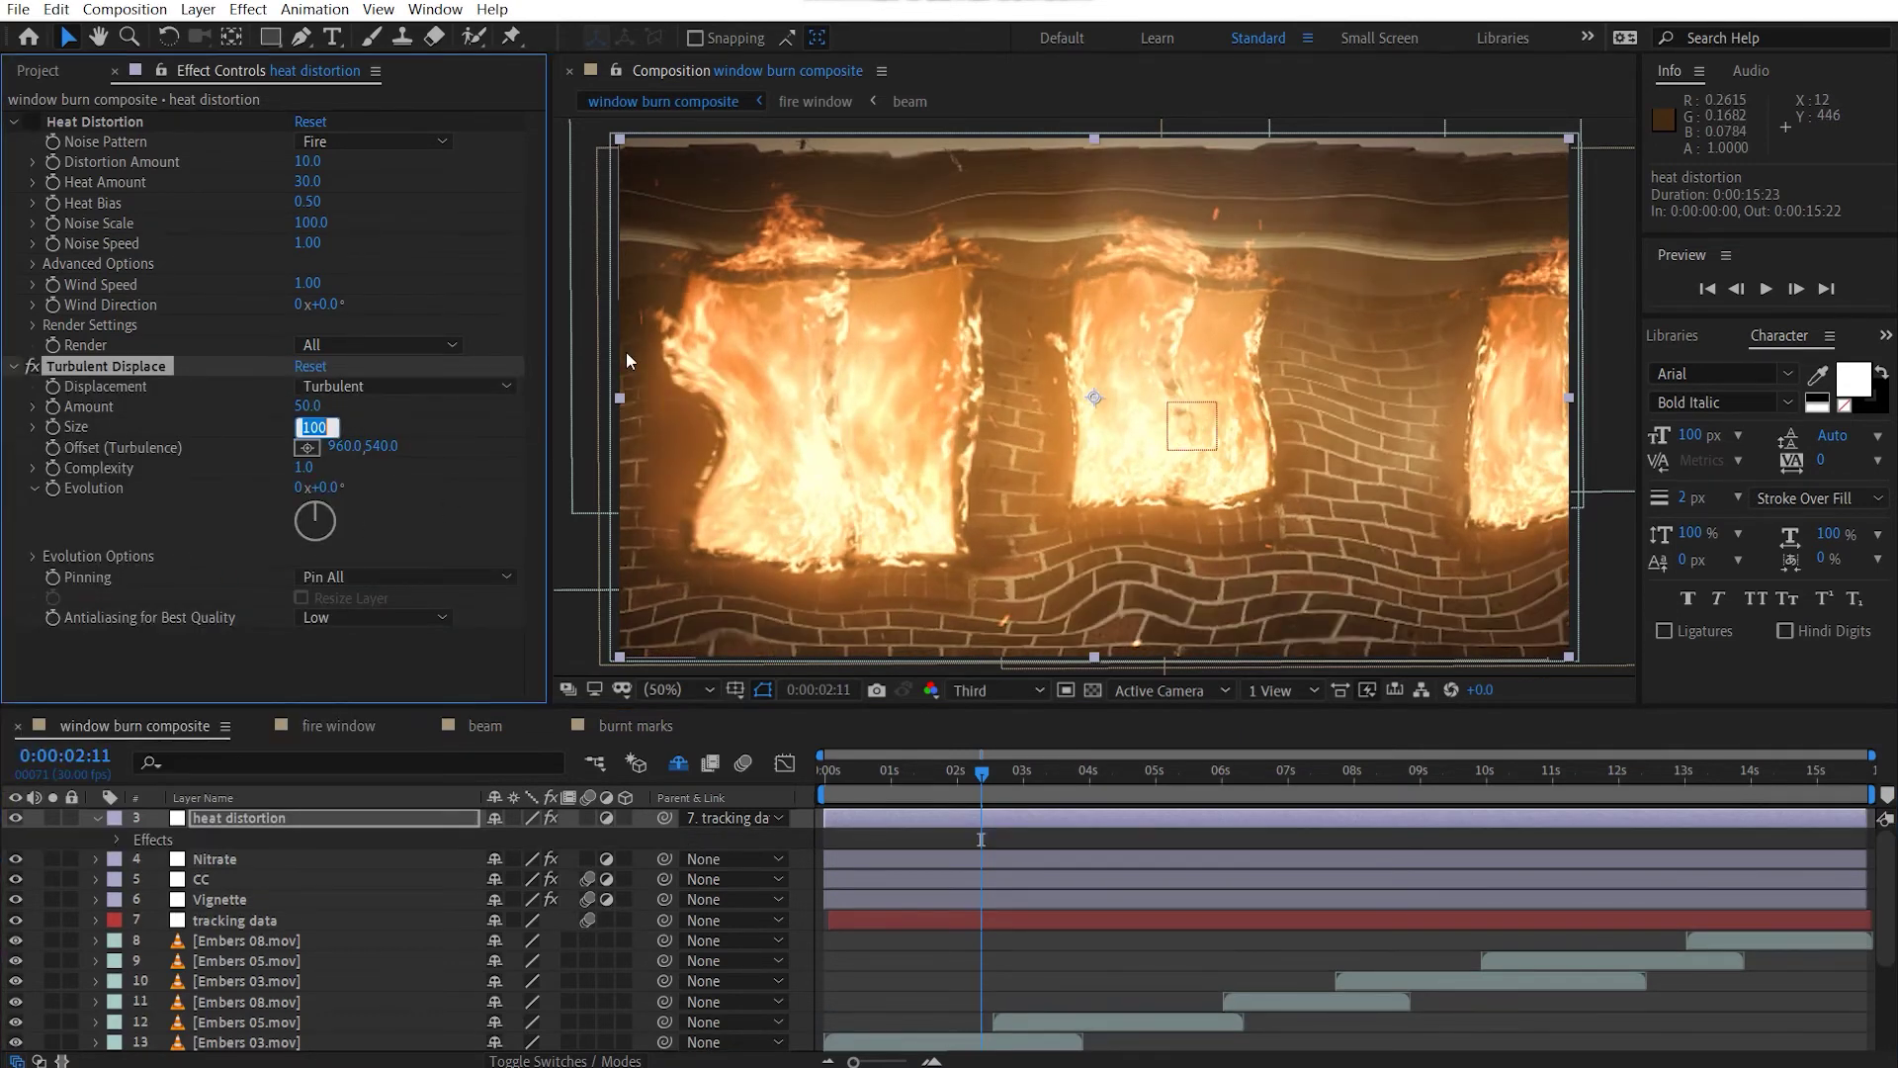
pyautogui.write('20')
pyautogui.press('Return')
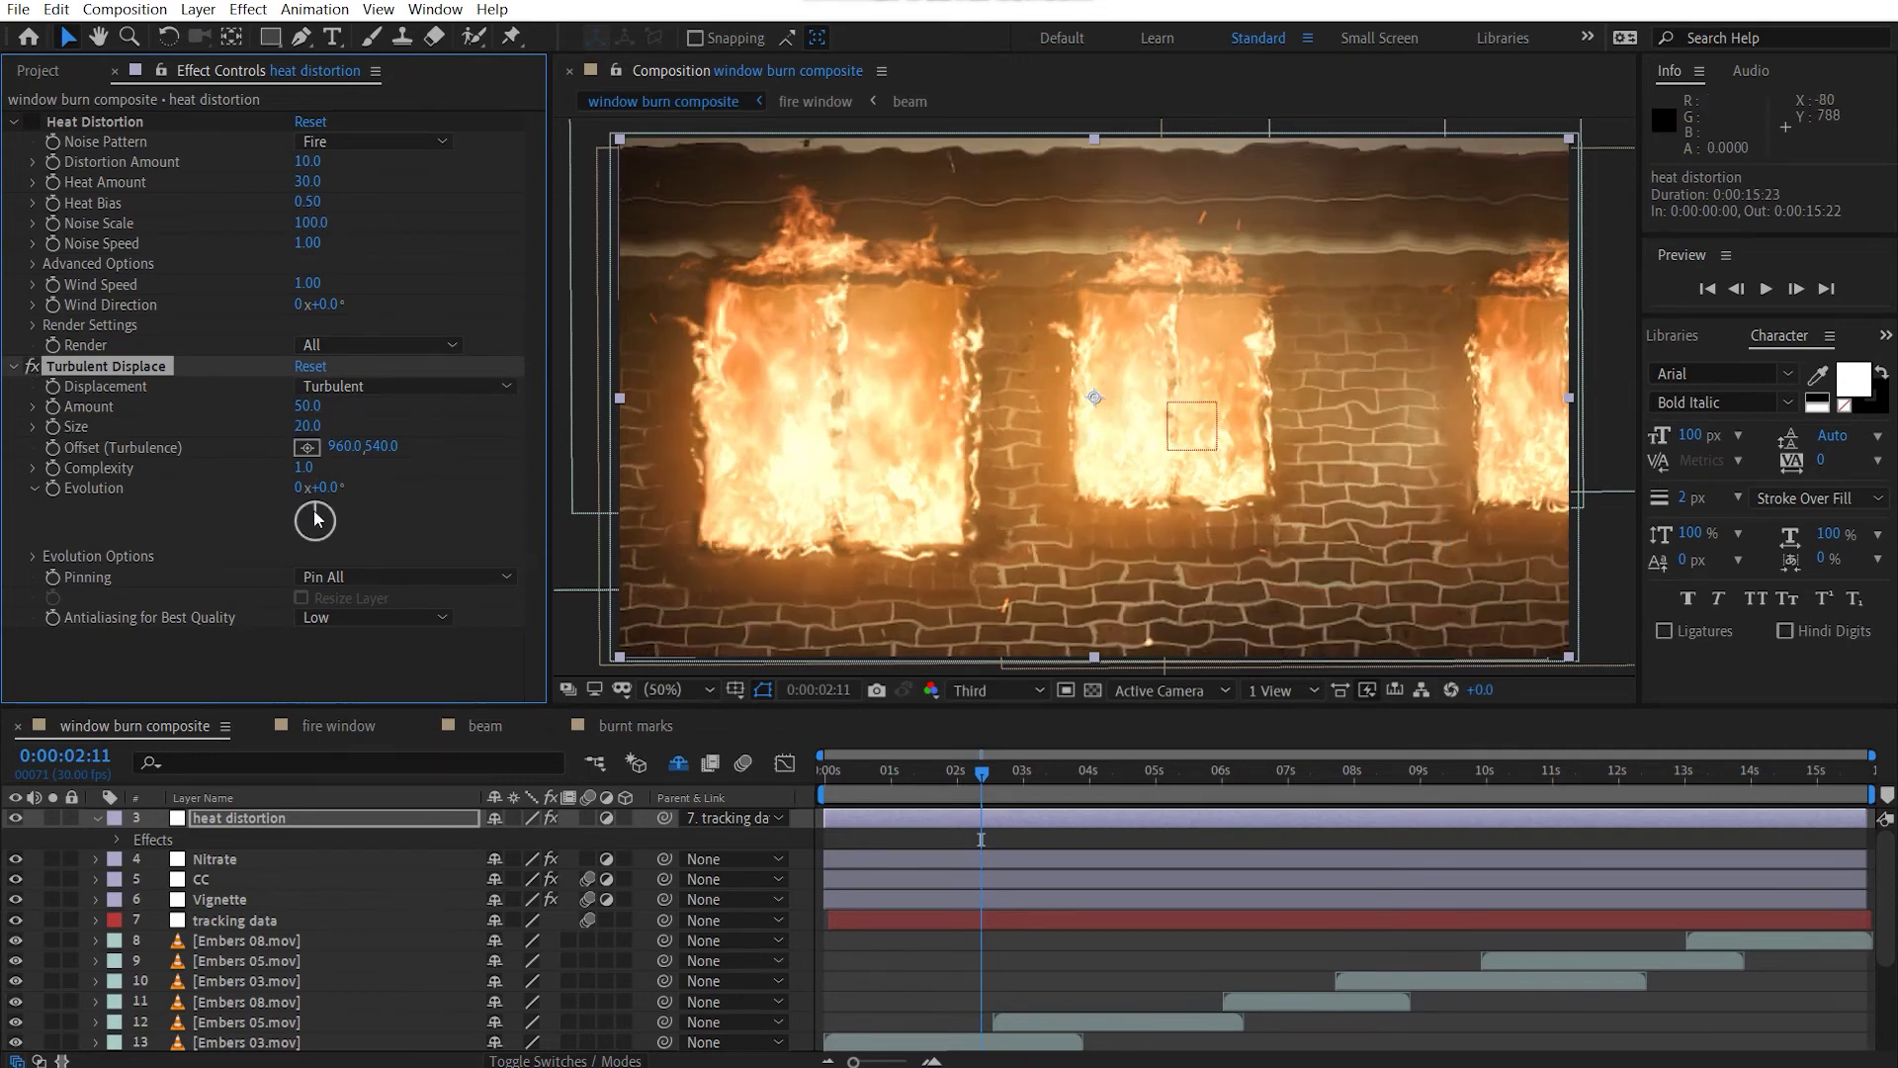
pyautogui.click(33, 366)
pyautogui.click(33, 121)
# Collapse the heat distortion layer's effects and set its Parent to None.
pyautogui.click(12, 122)
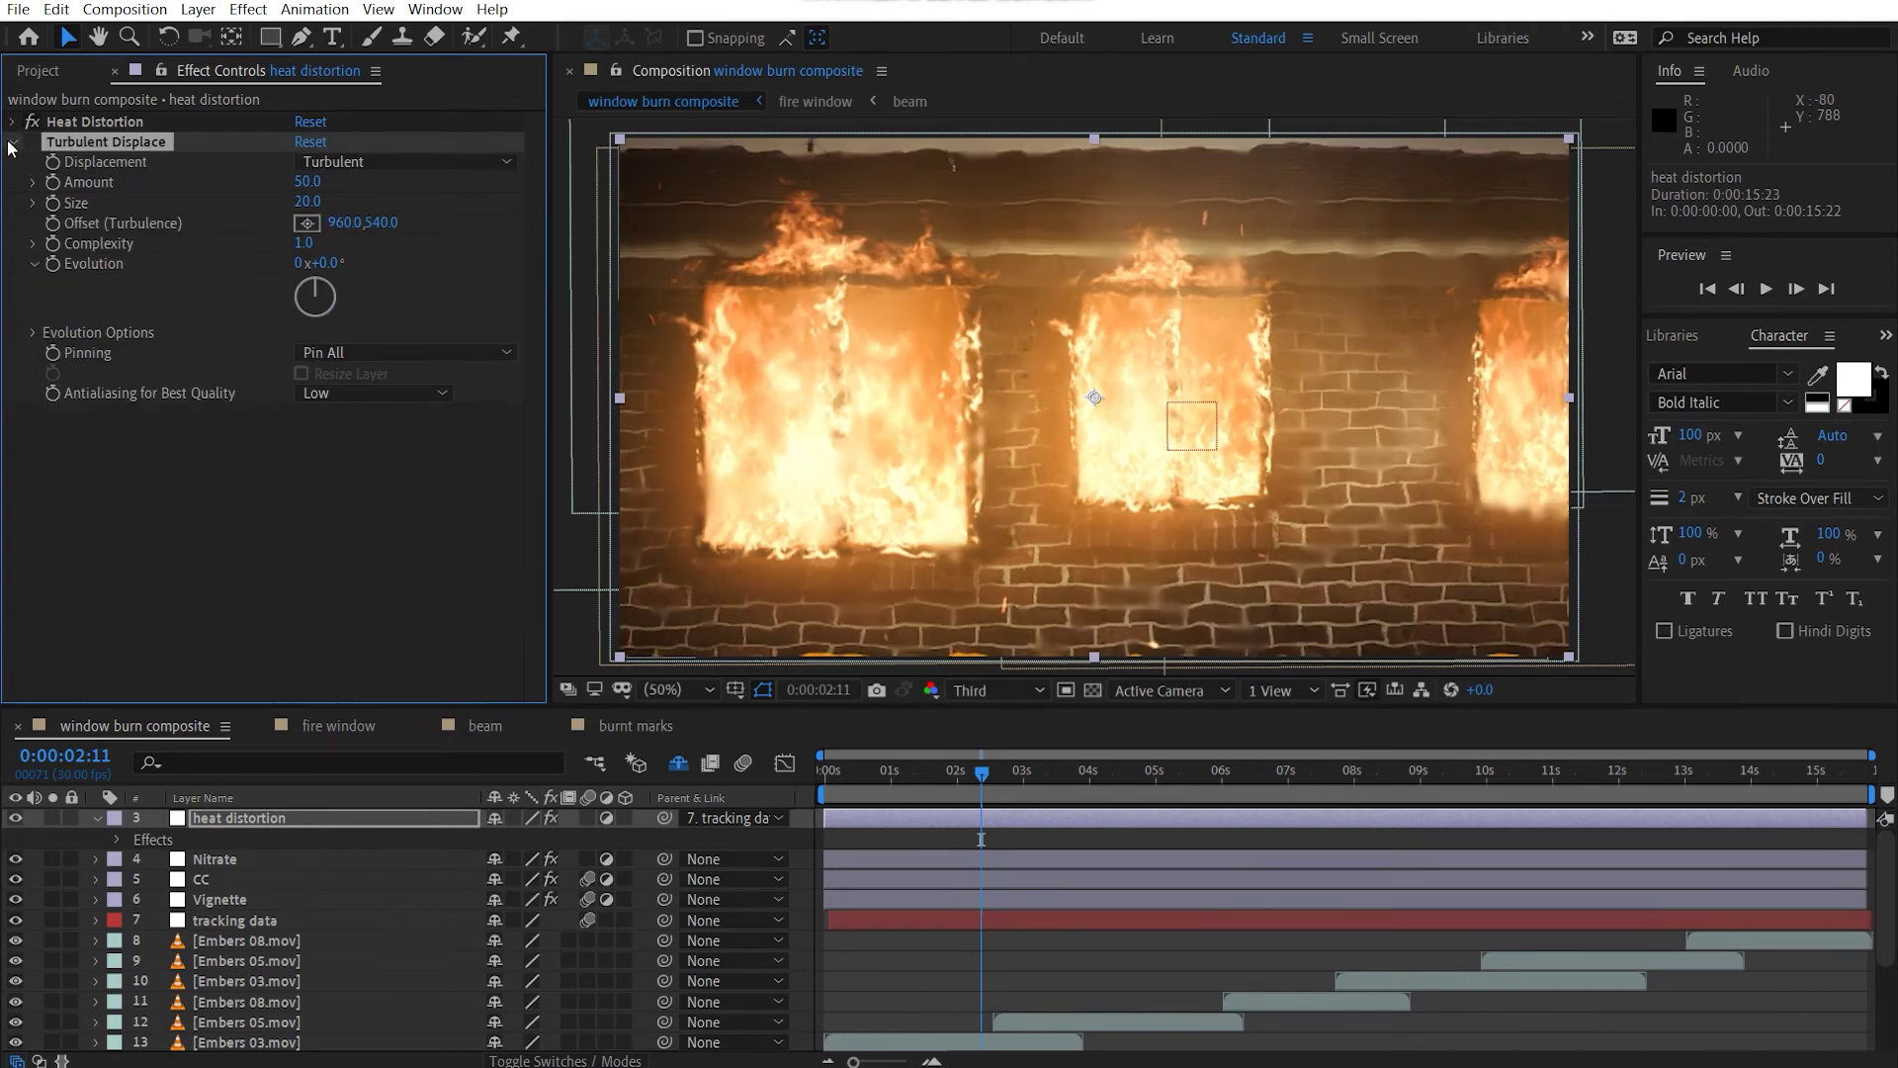
pyautogui.click(12, 142)
pyautogui.click(214, 817)
pyautogui.click(92, 731)
pyautogui.click(96, 817)
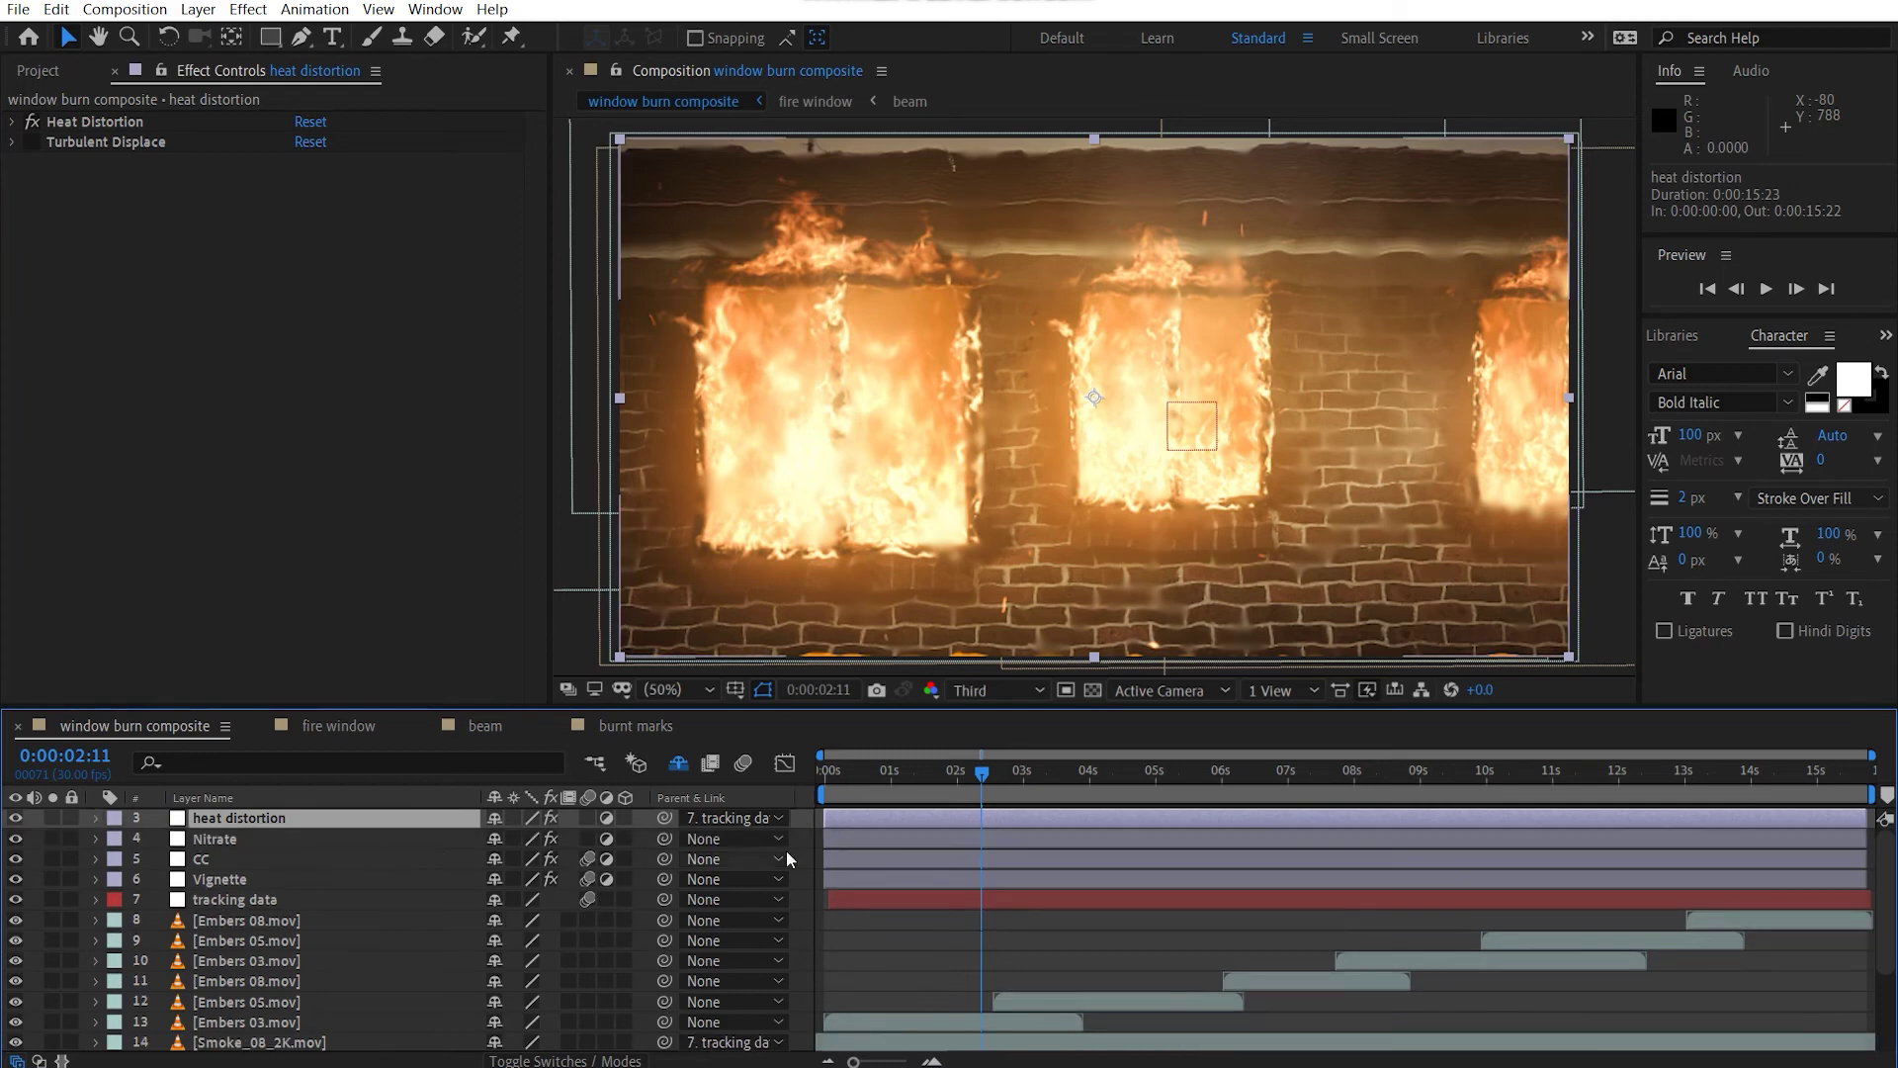
pyautogui.click(751, 818)
pyautogui.click(734, 337)
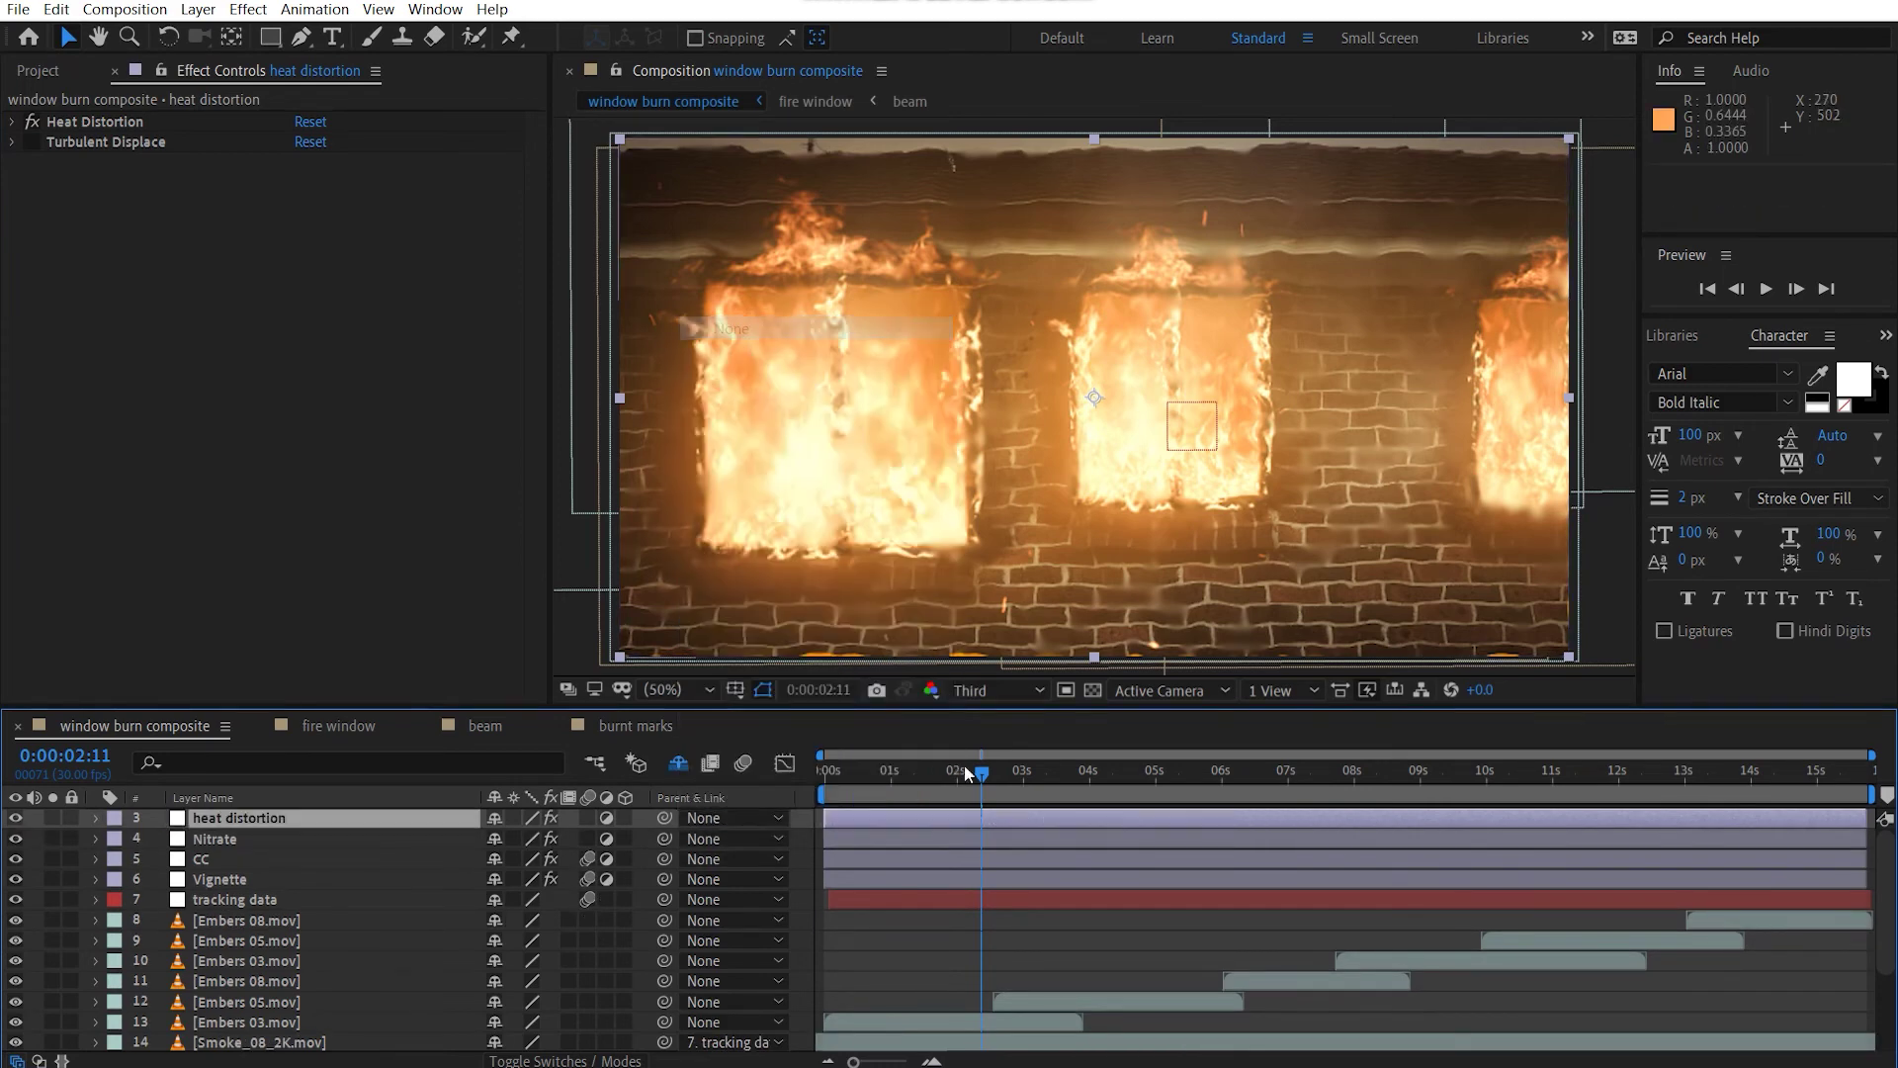
# Jump to the first frame and play a RAM preview of the window burn composite.
pyautogui.press('Home')
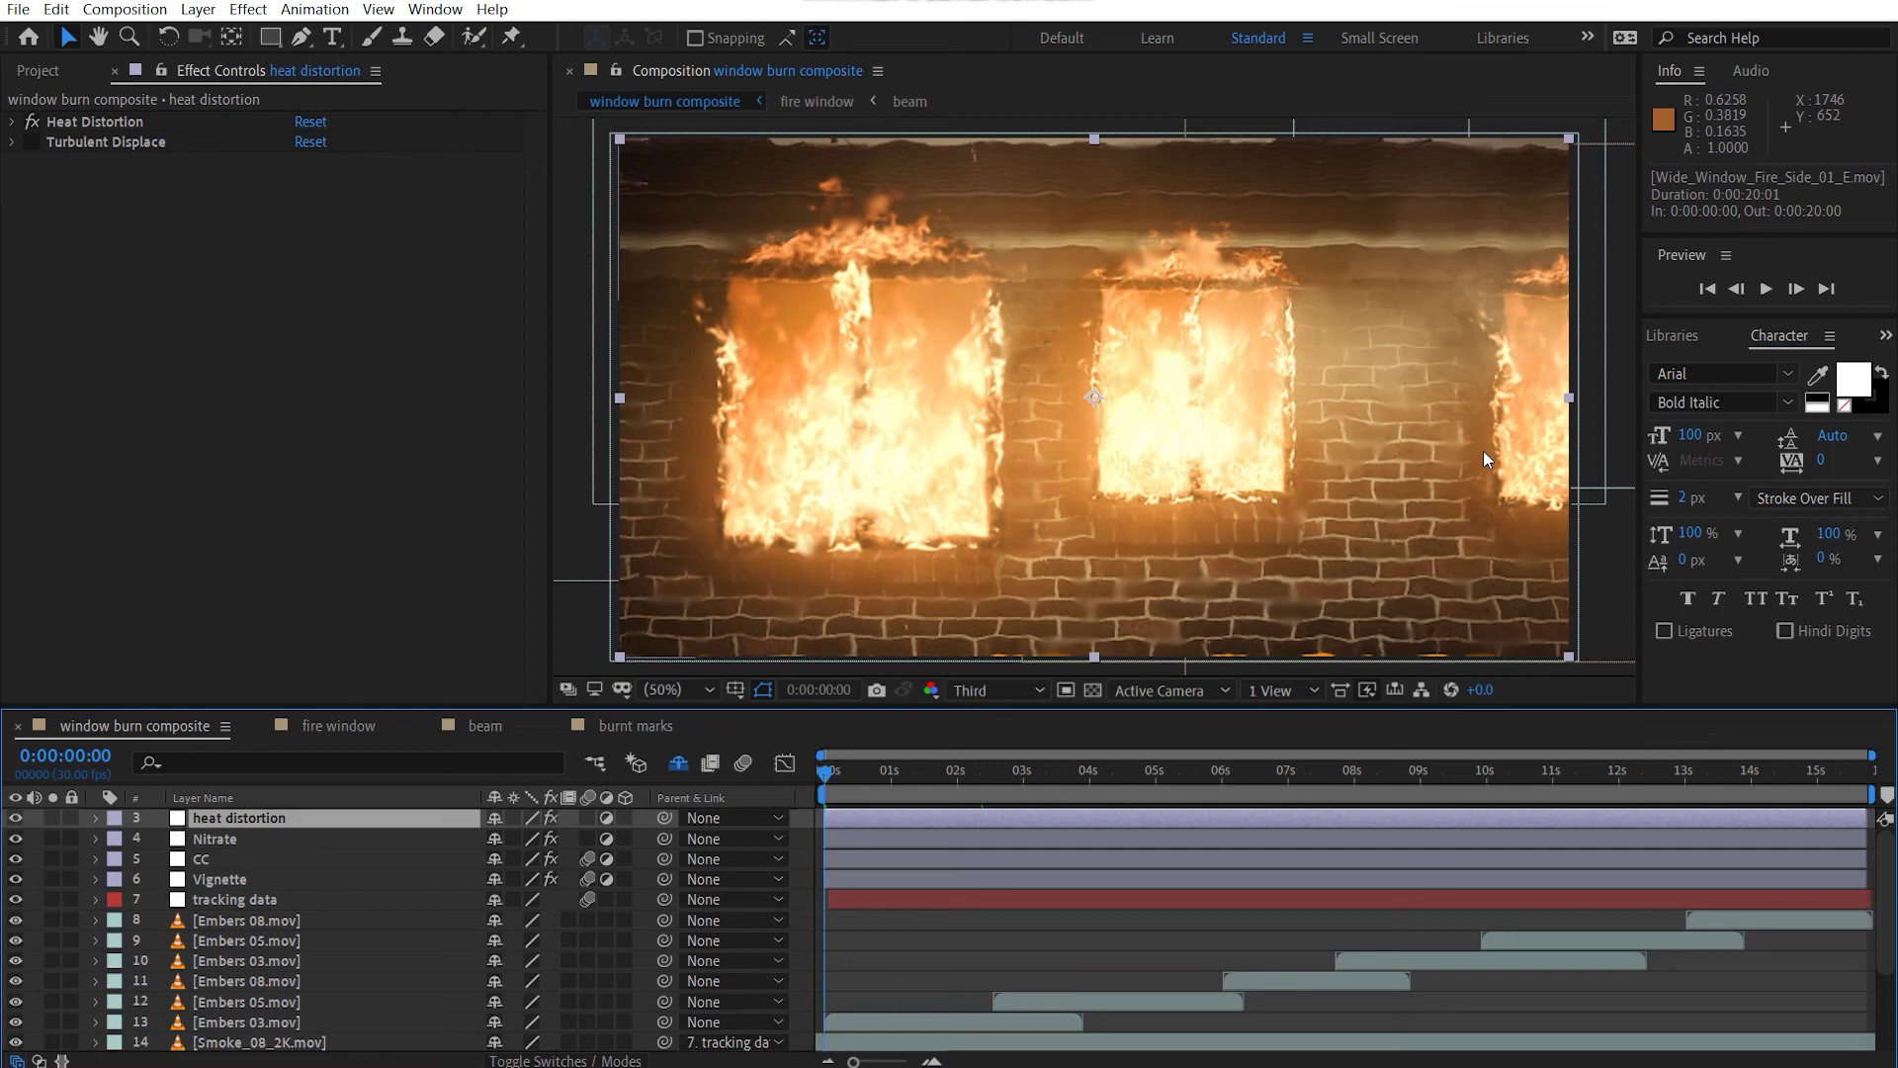
pyautogui.press('space')
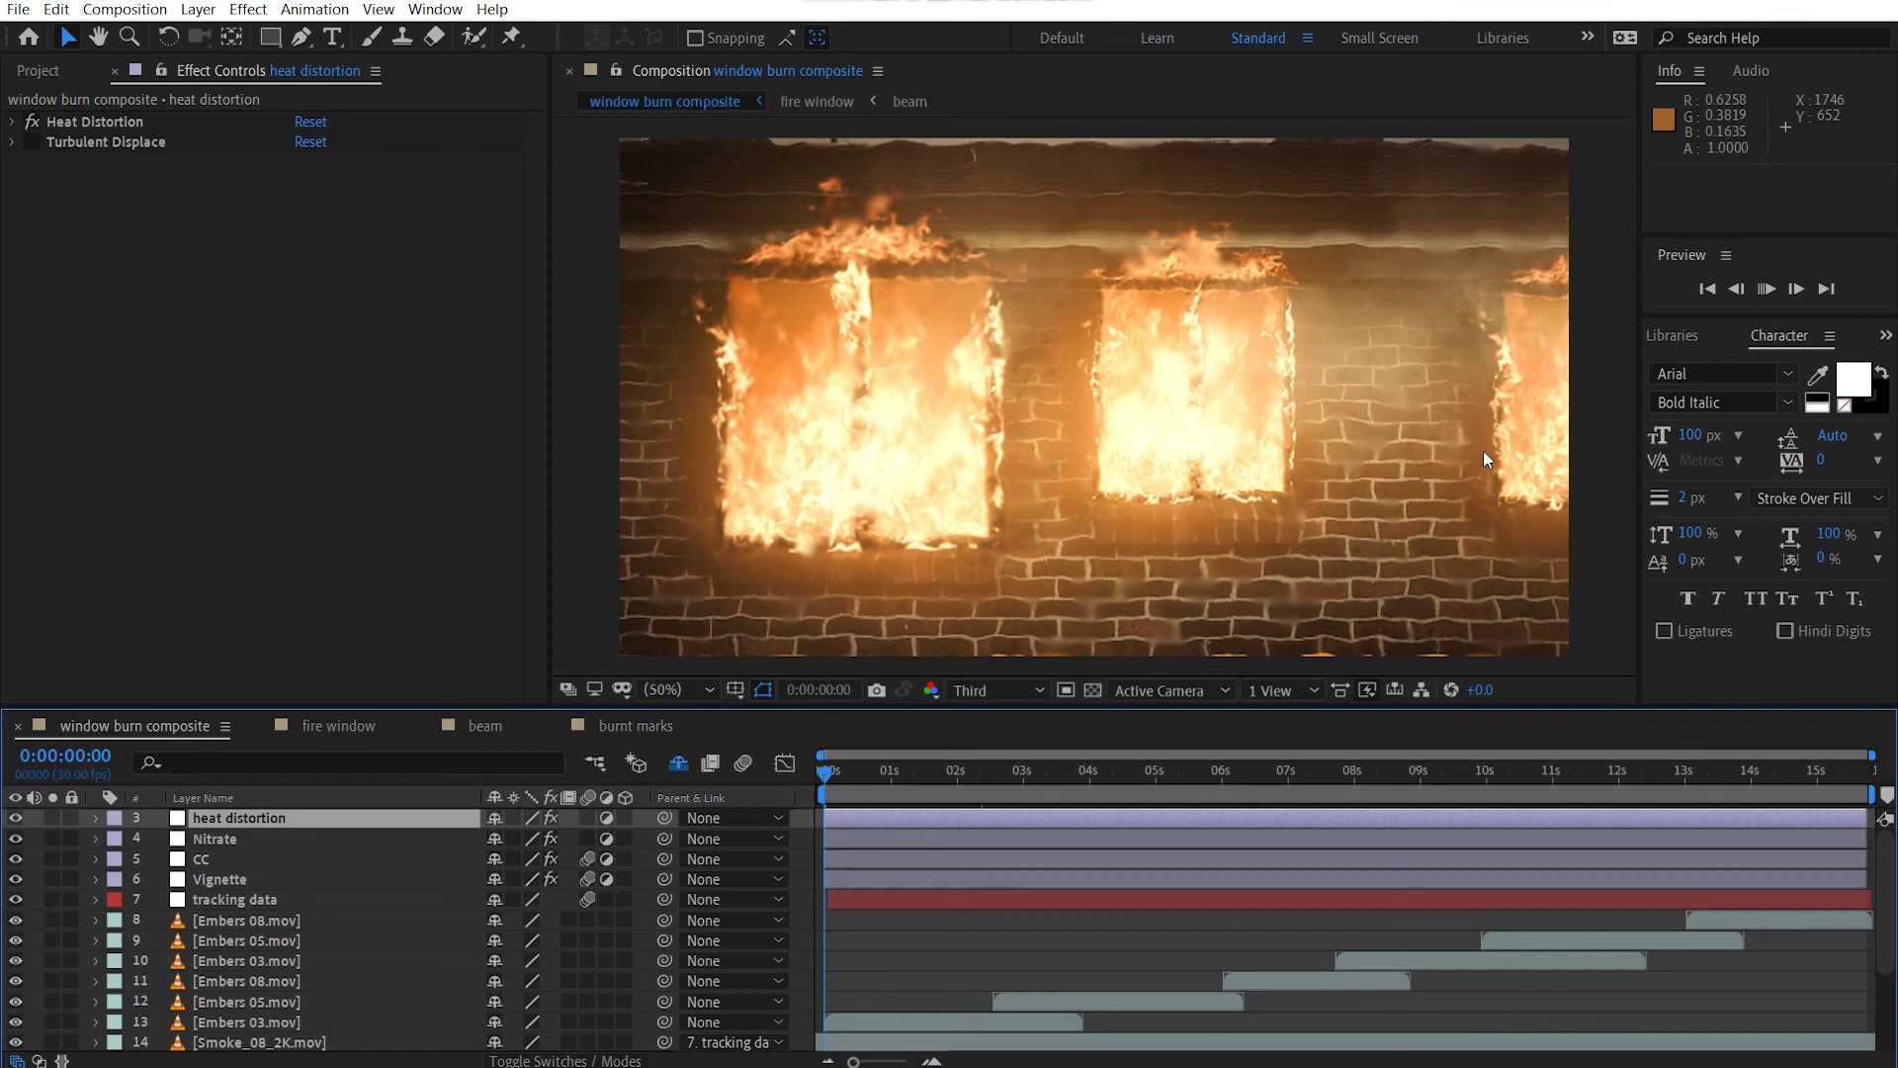
pyautogui.press('space')
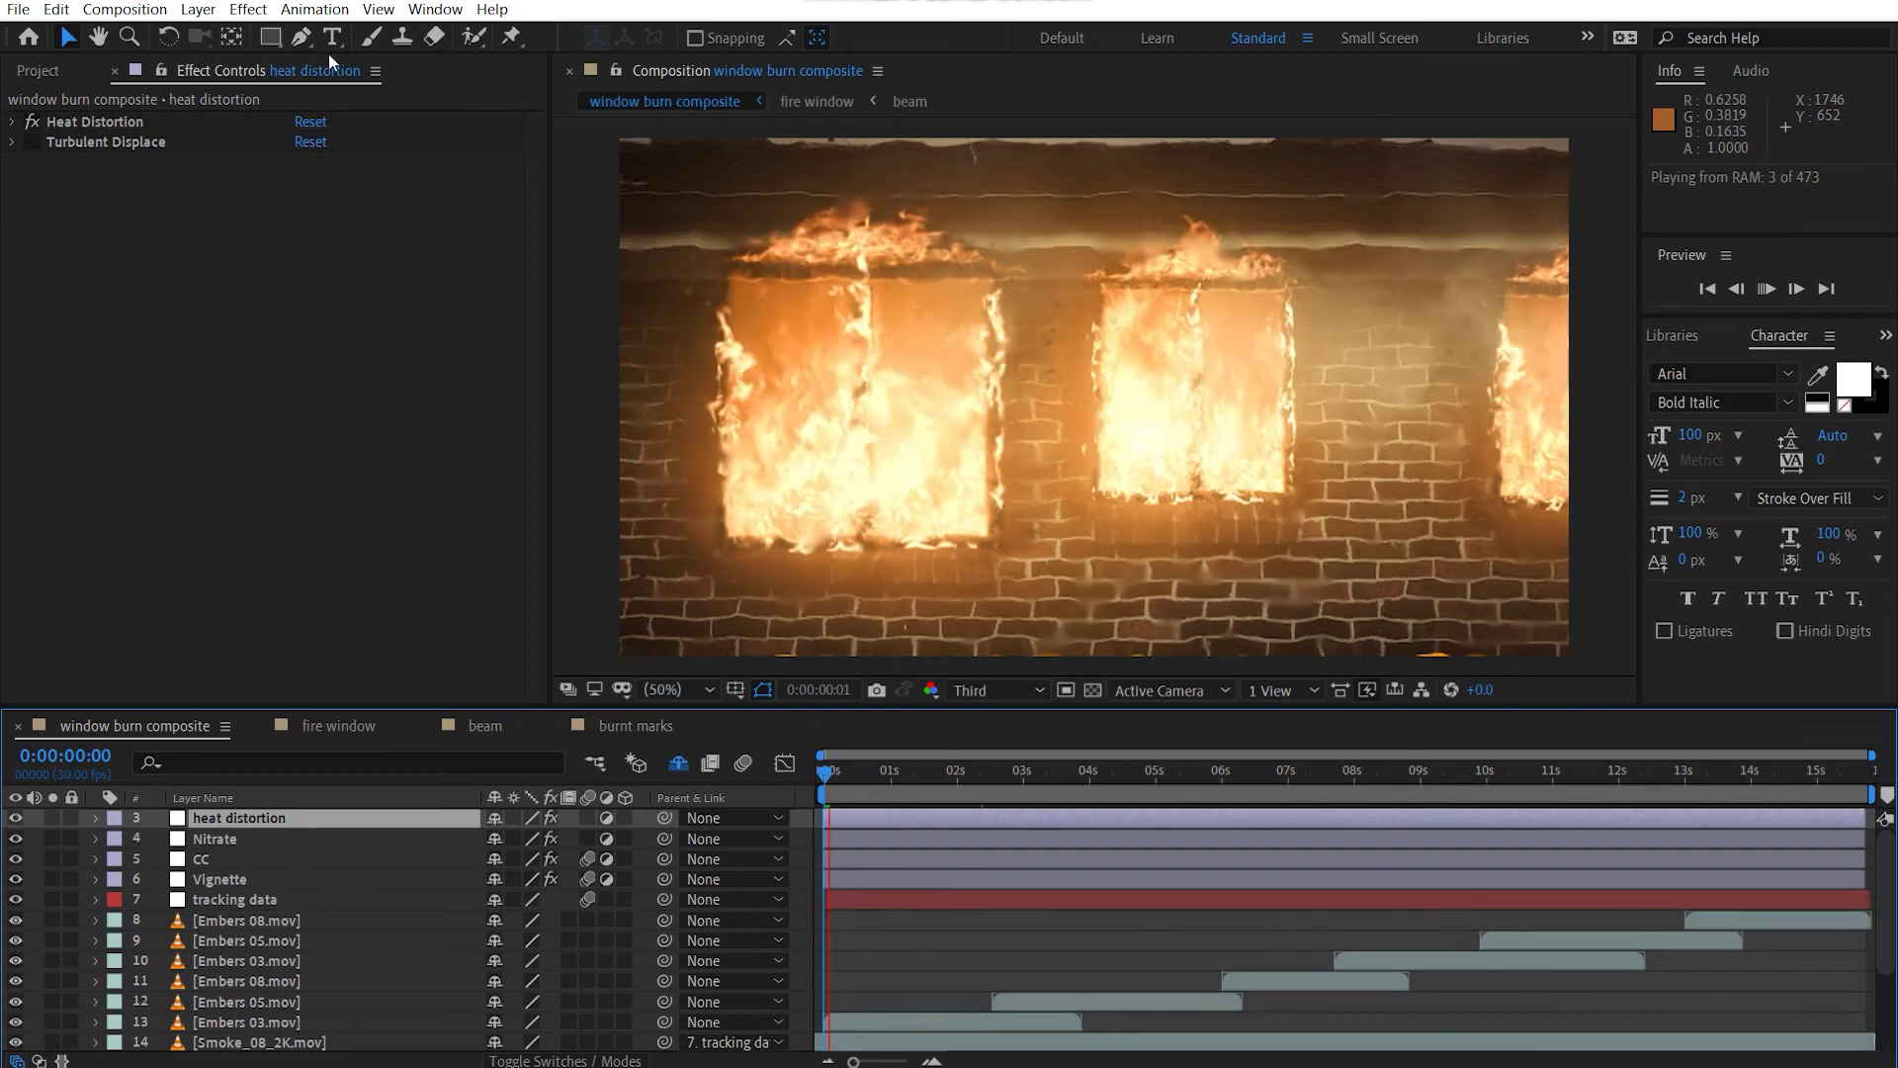